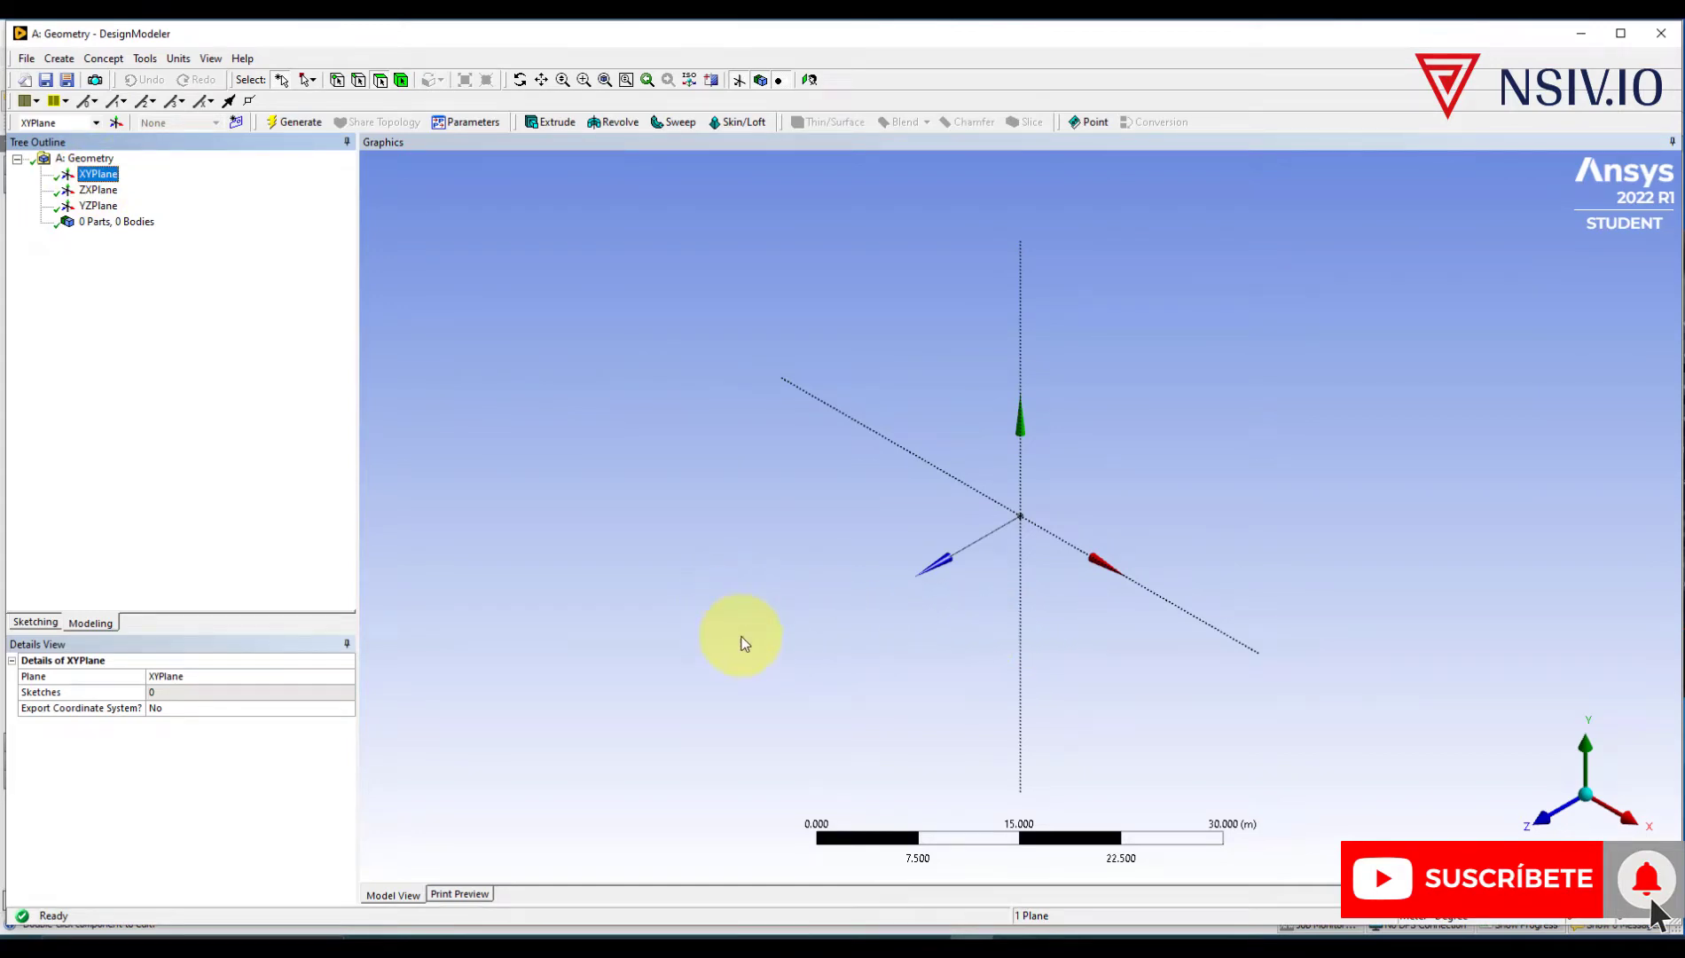
# - On the XY plane, sketch a line about 12.5 m long from the origin along negative X, and a vertical line about 13.4 m up from its end
pyautogui.click(31, 623)
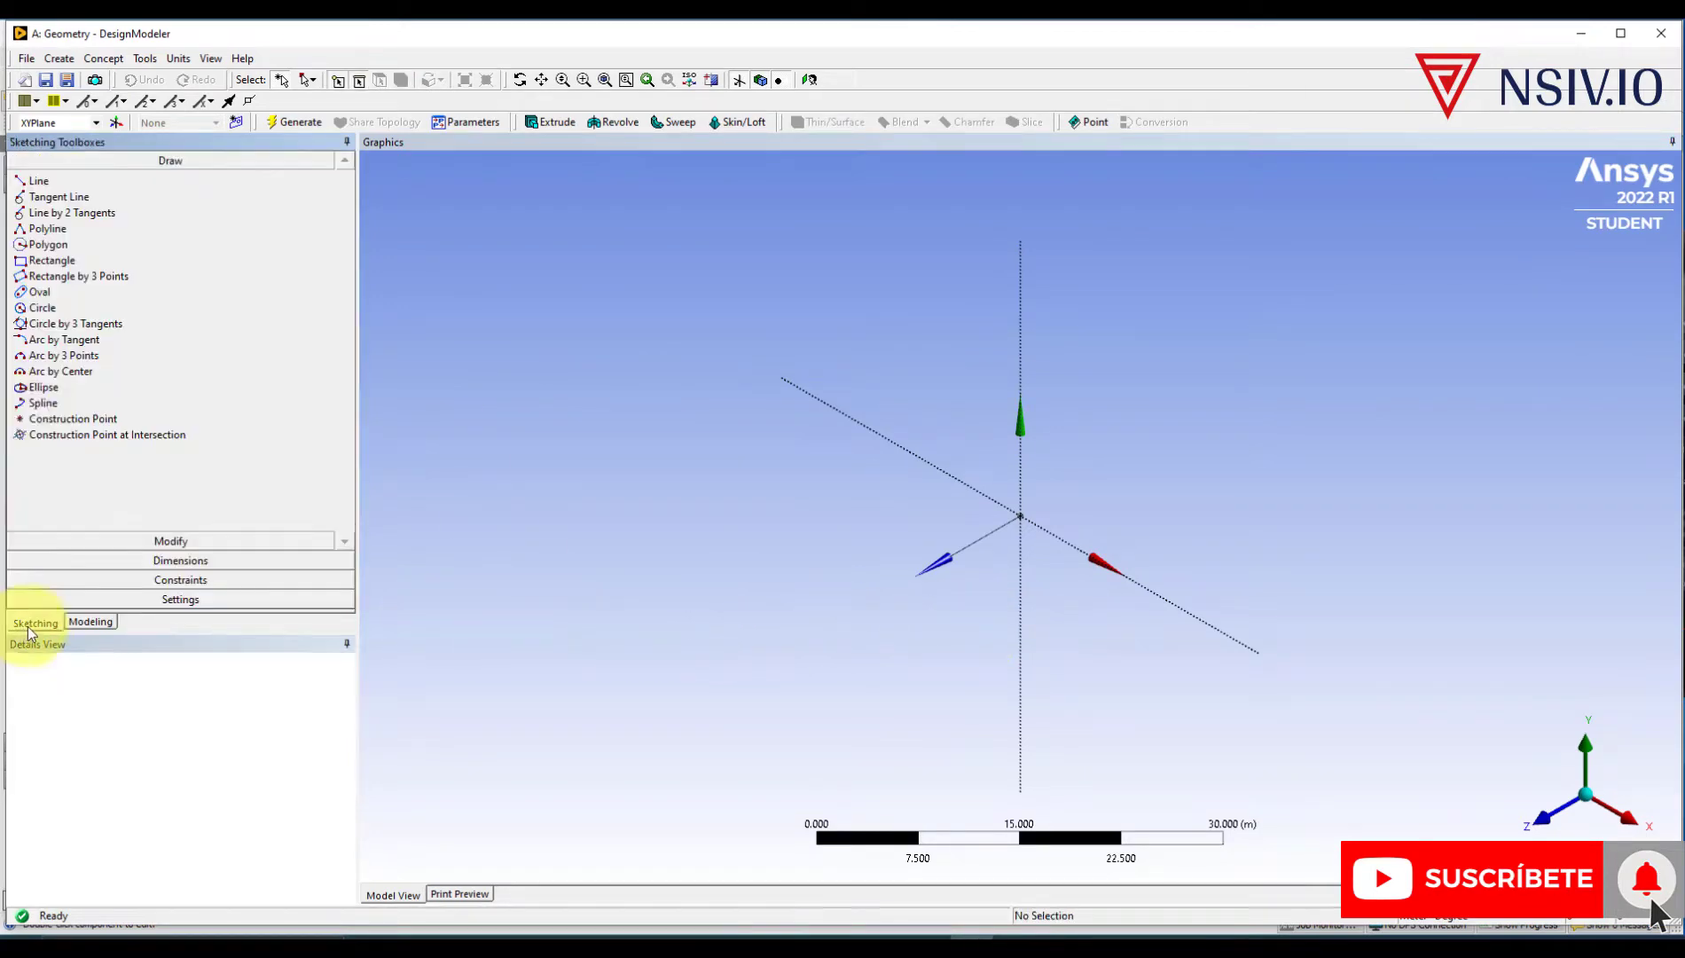
pyautogui.click(39, 181)
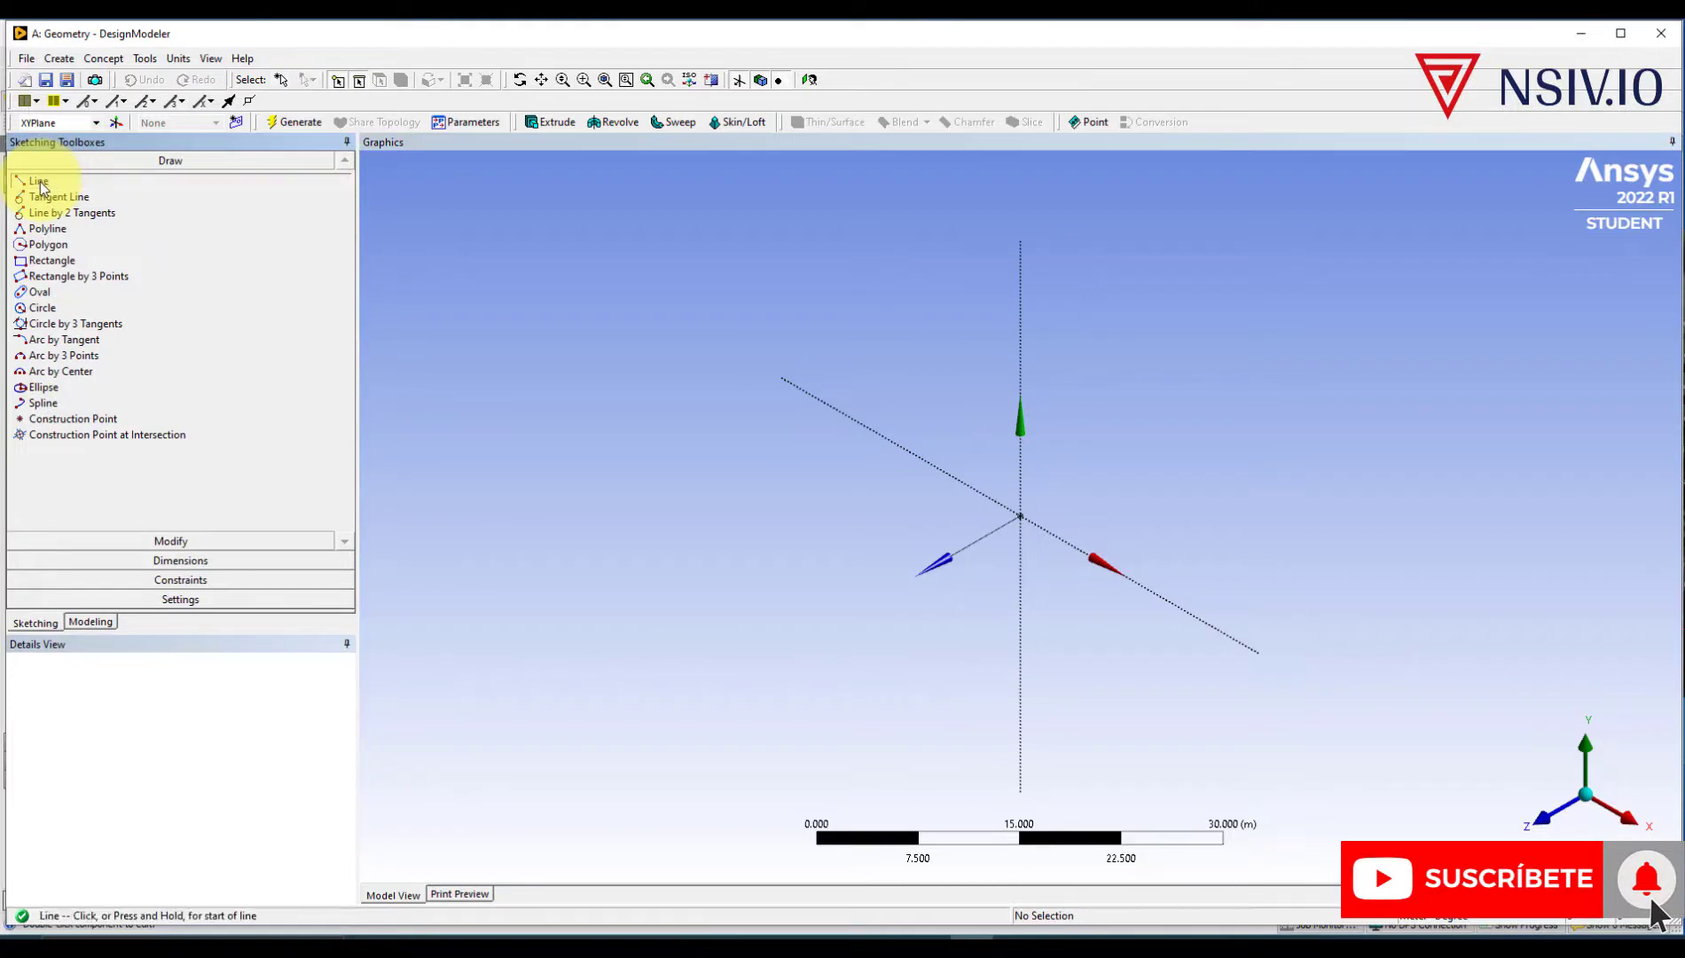
pyautogui.moveTo(978, 658); pyautogui.dragTo(1128, 660, button='middle')
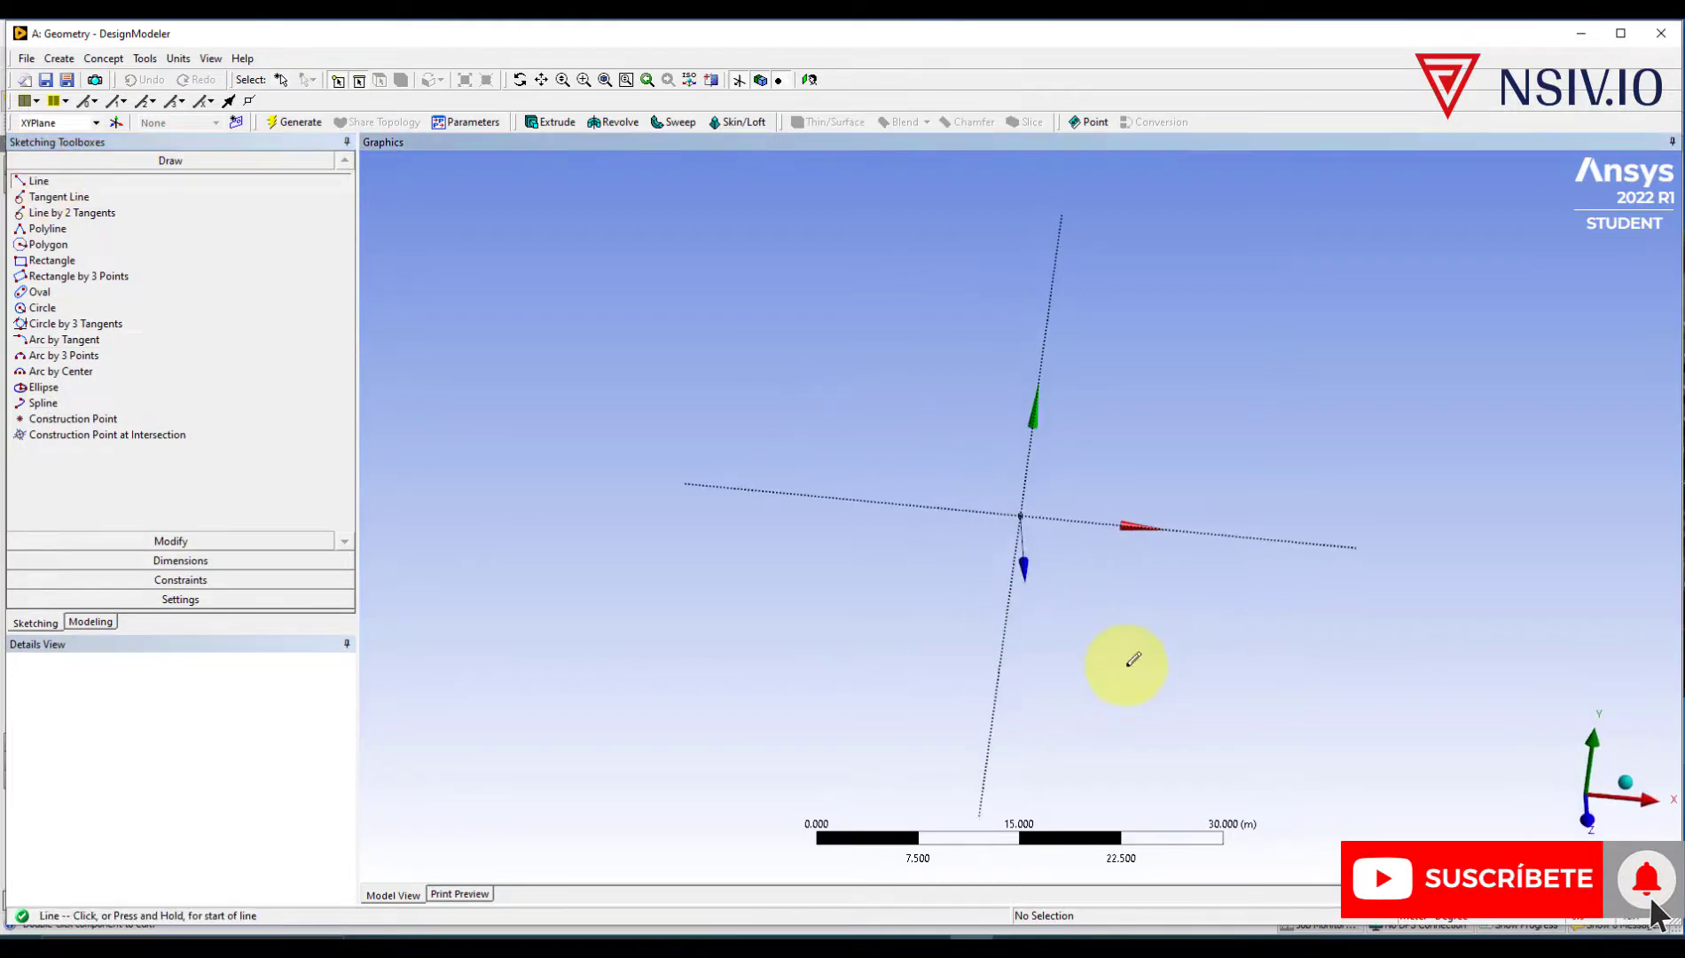
pyautogui.click(1022, 512)
pyautogui.click(854, 498)
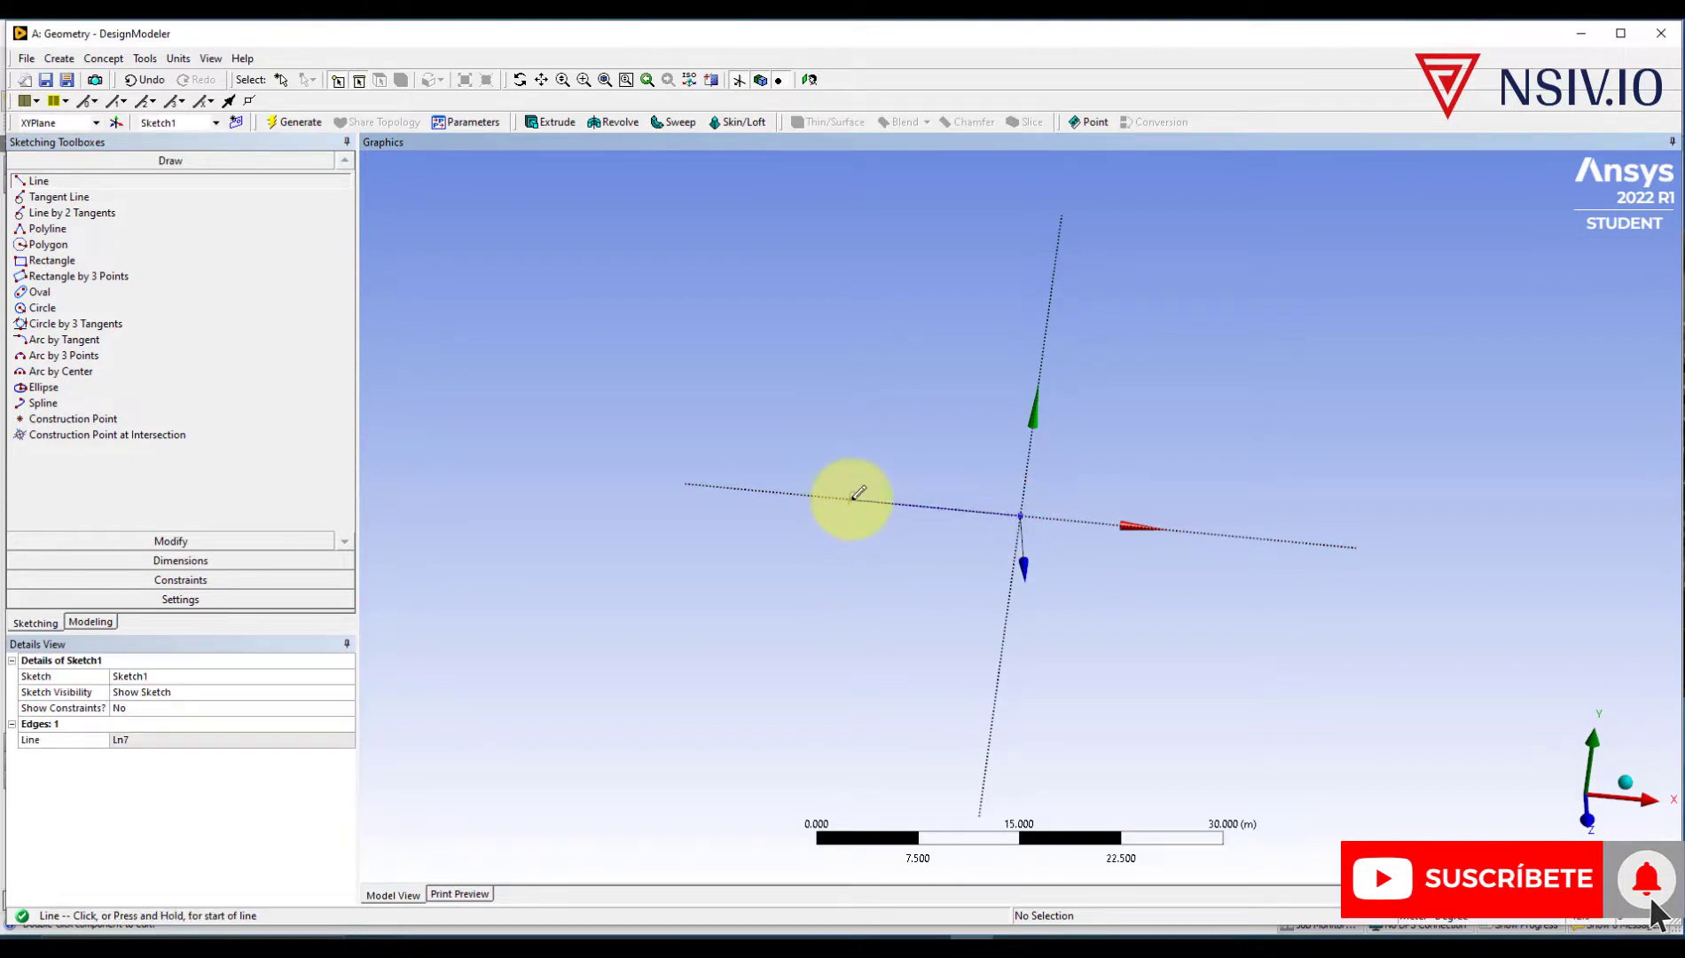
pyautogui.click(854, 498)
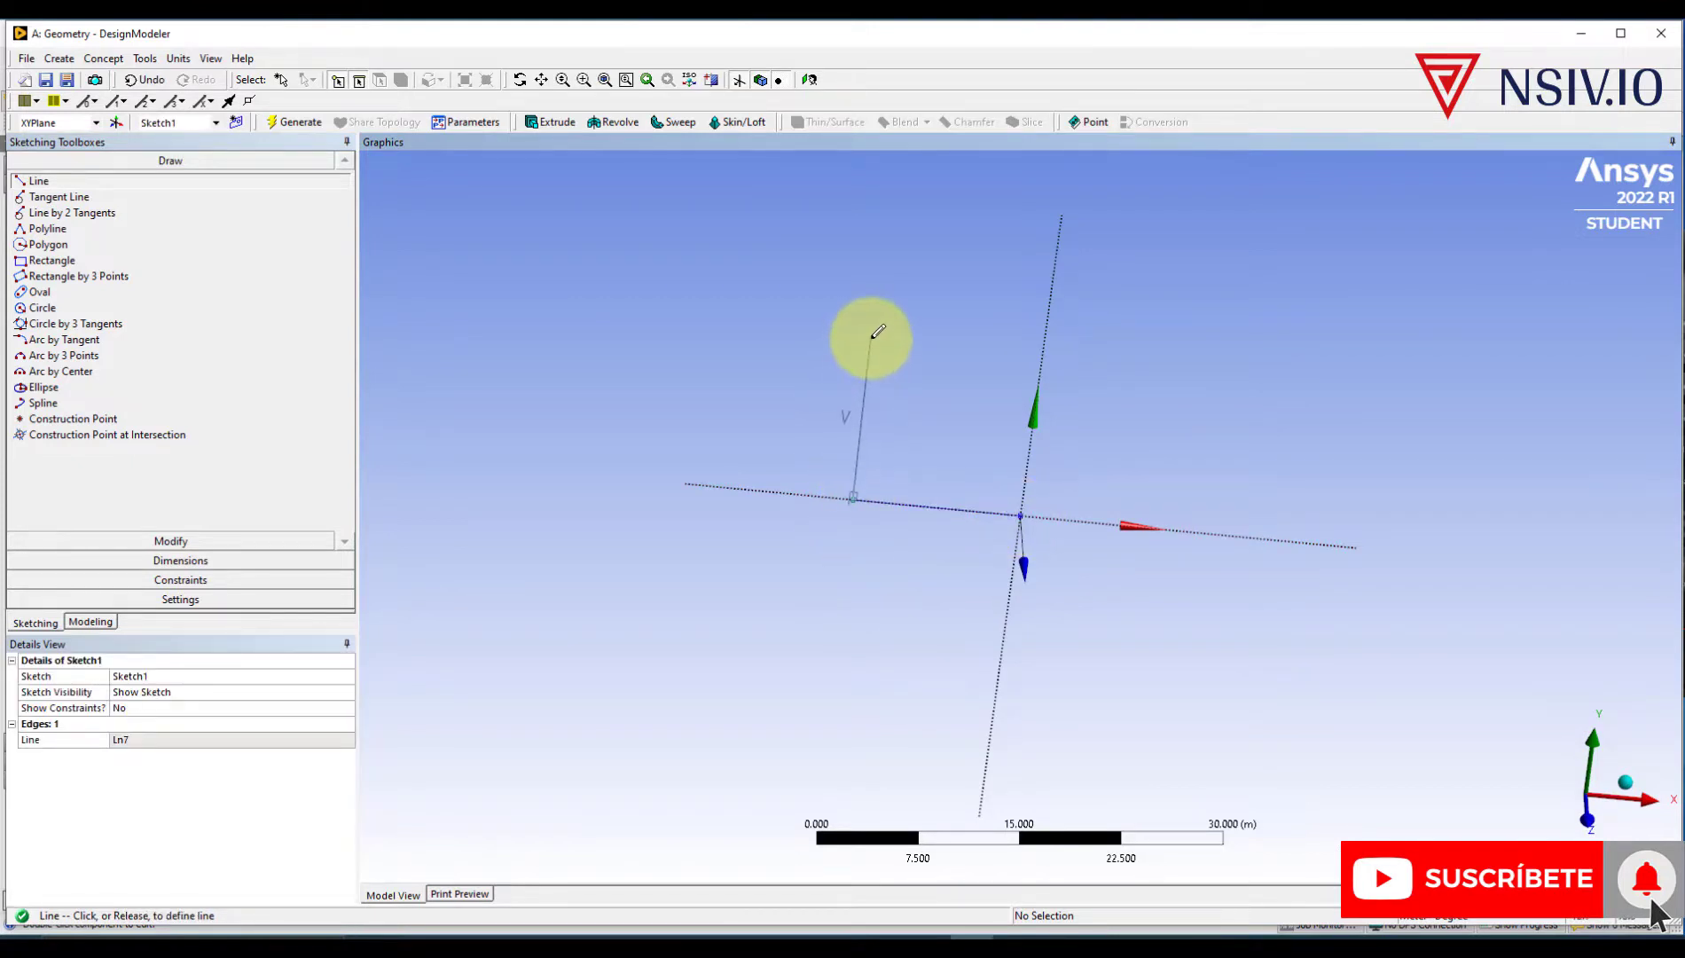
pyautogui.click(874, 338)
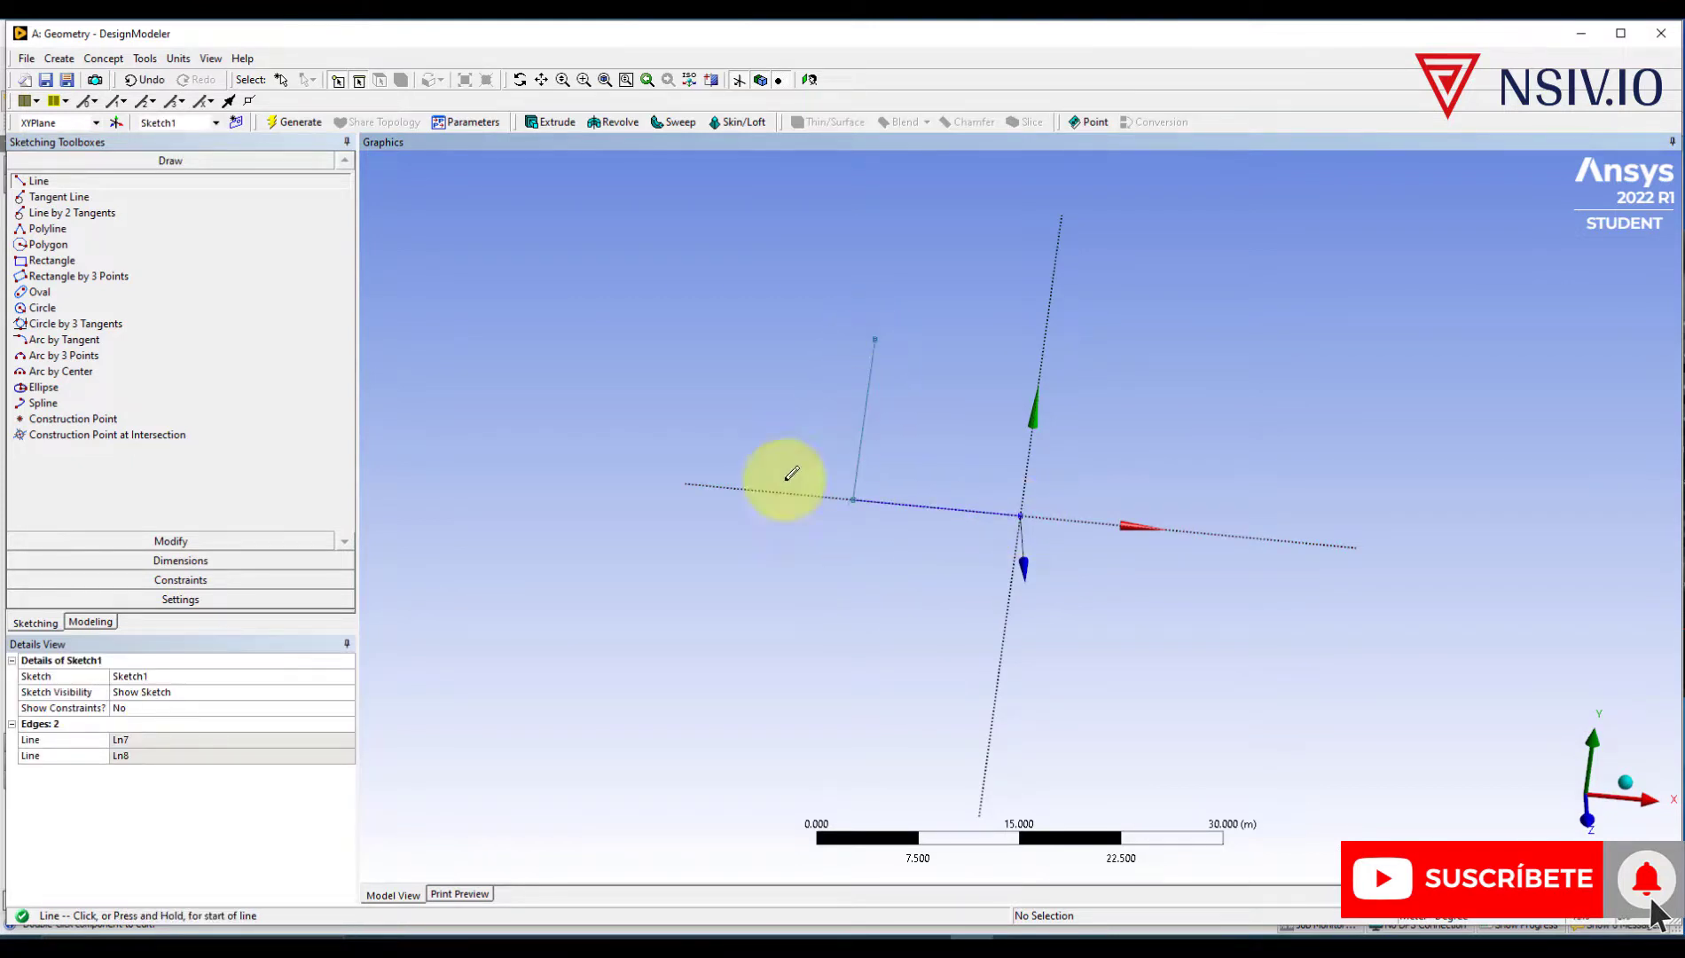
# - Dimension the lengths of the horizontal line and the vertical line with general dimensions
pyautogui.click(172, 565)
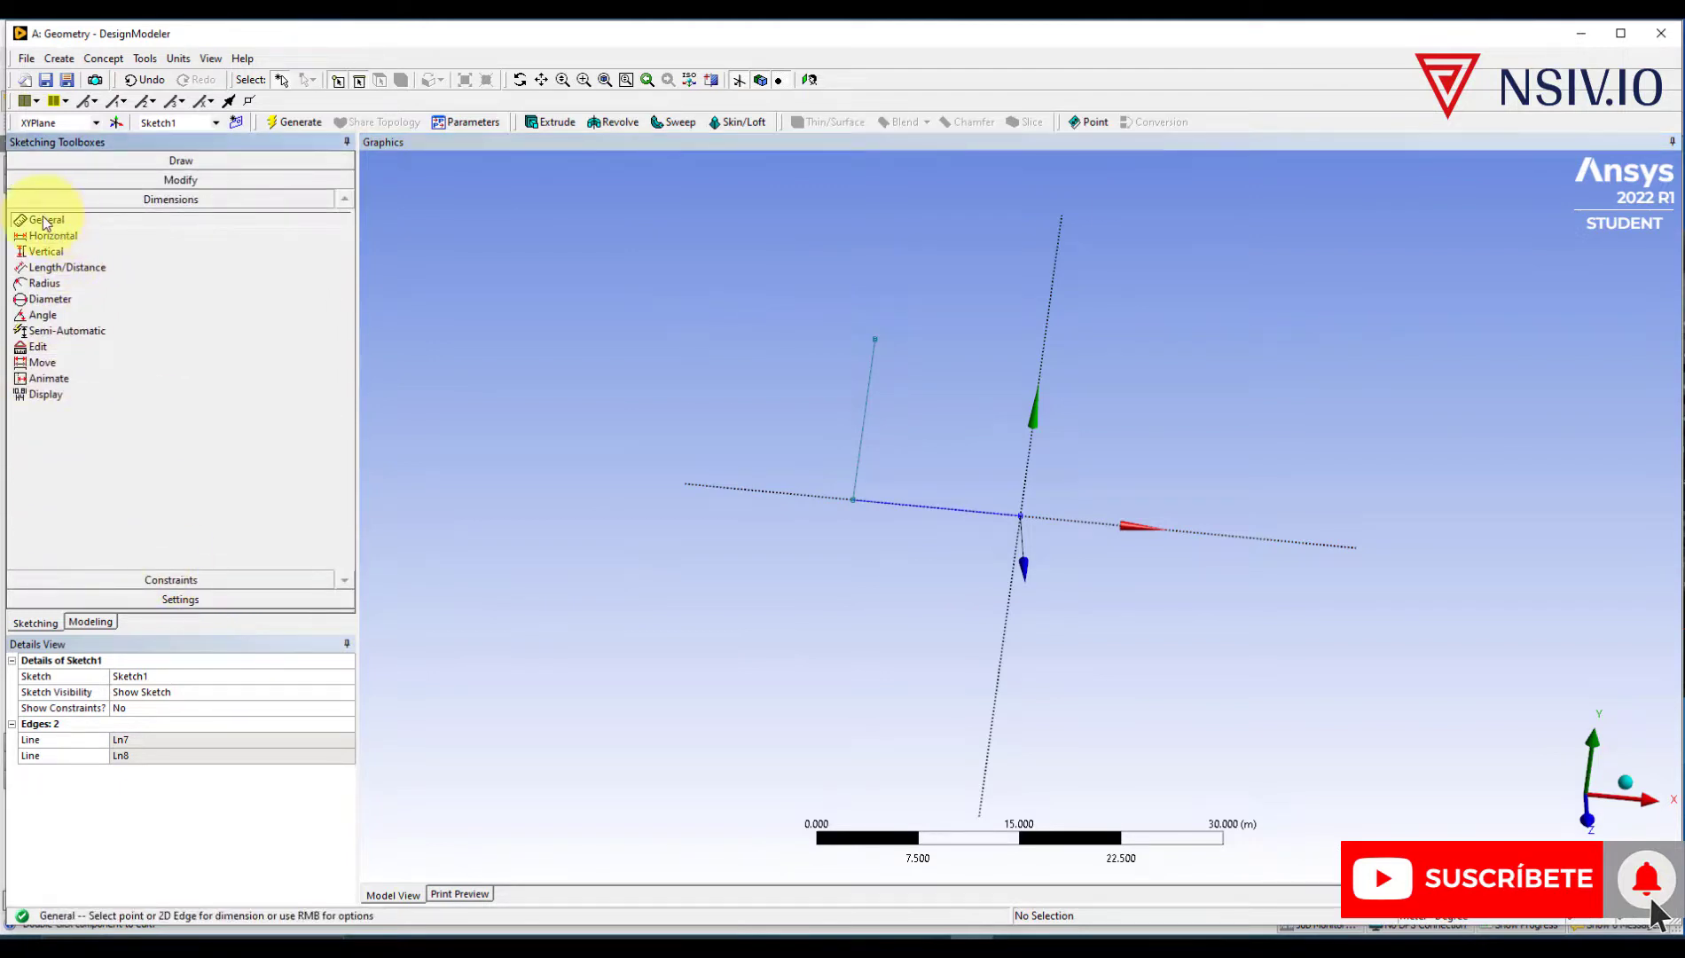
pyautogui.click(914, 508)
pyautogui.click(907, 530)
pyautogui.click(860, 430)
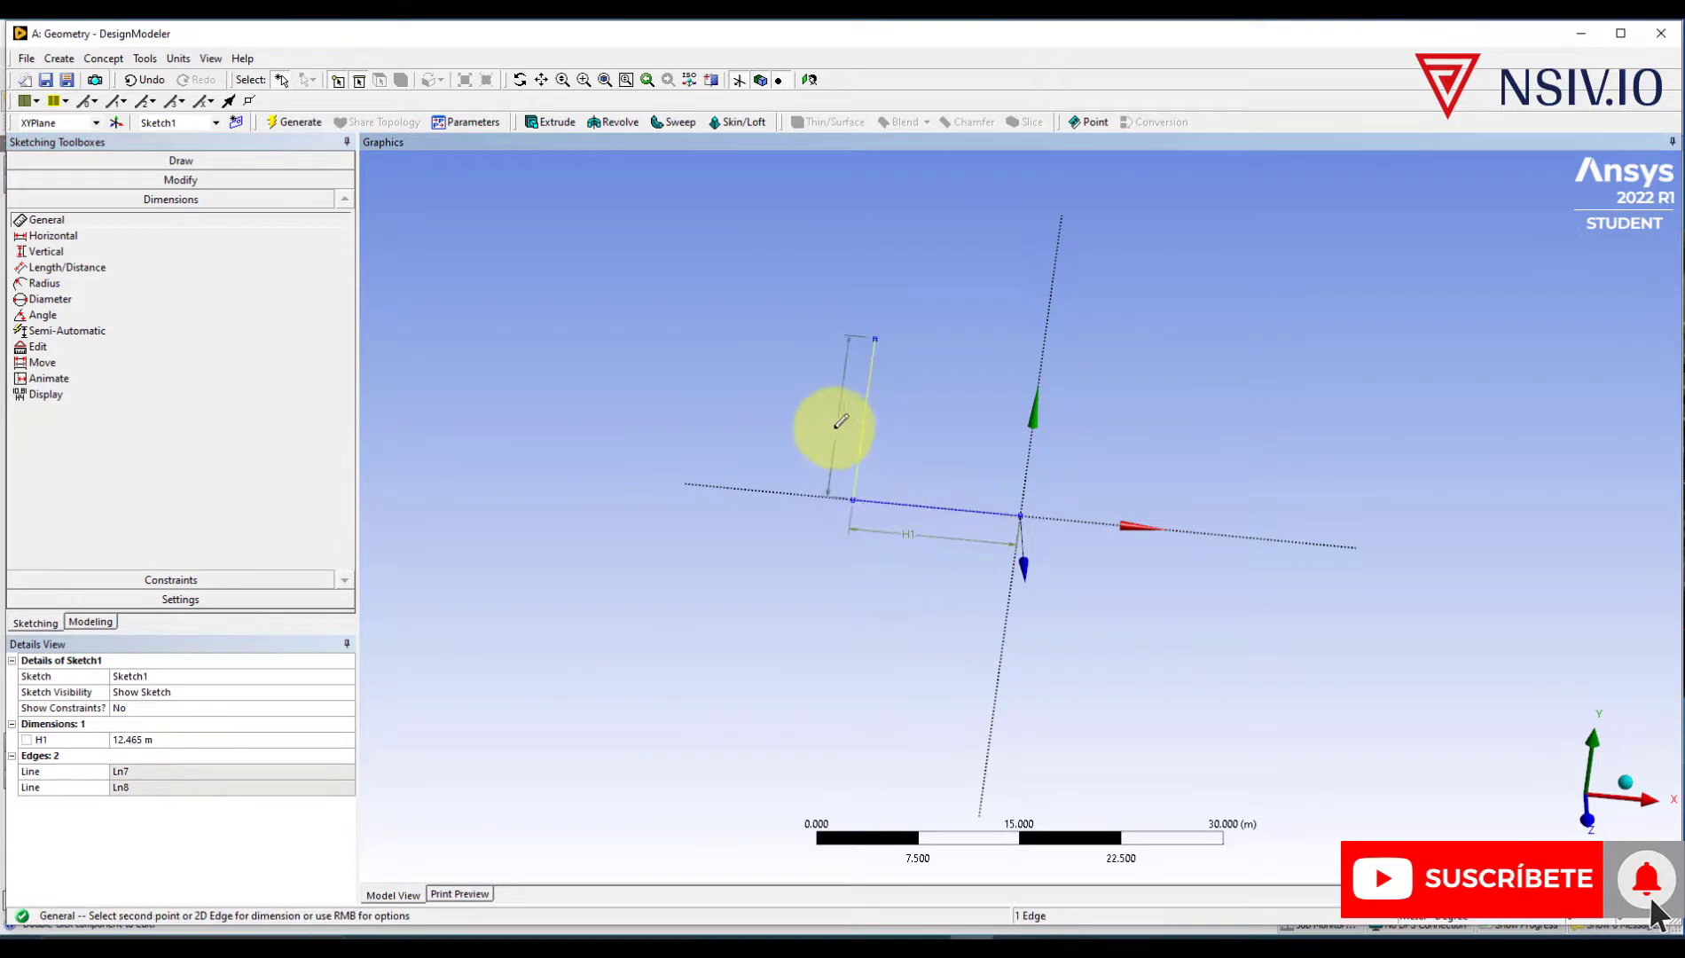
pyautogui.click(824, 415)
# - Set both the horizontal and the vertical line lengths to 1 m
pyautogui.click(156, 740)
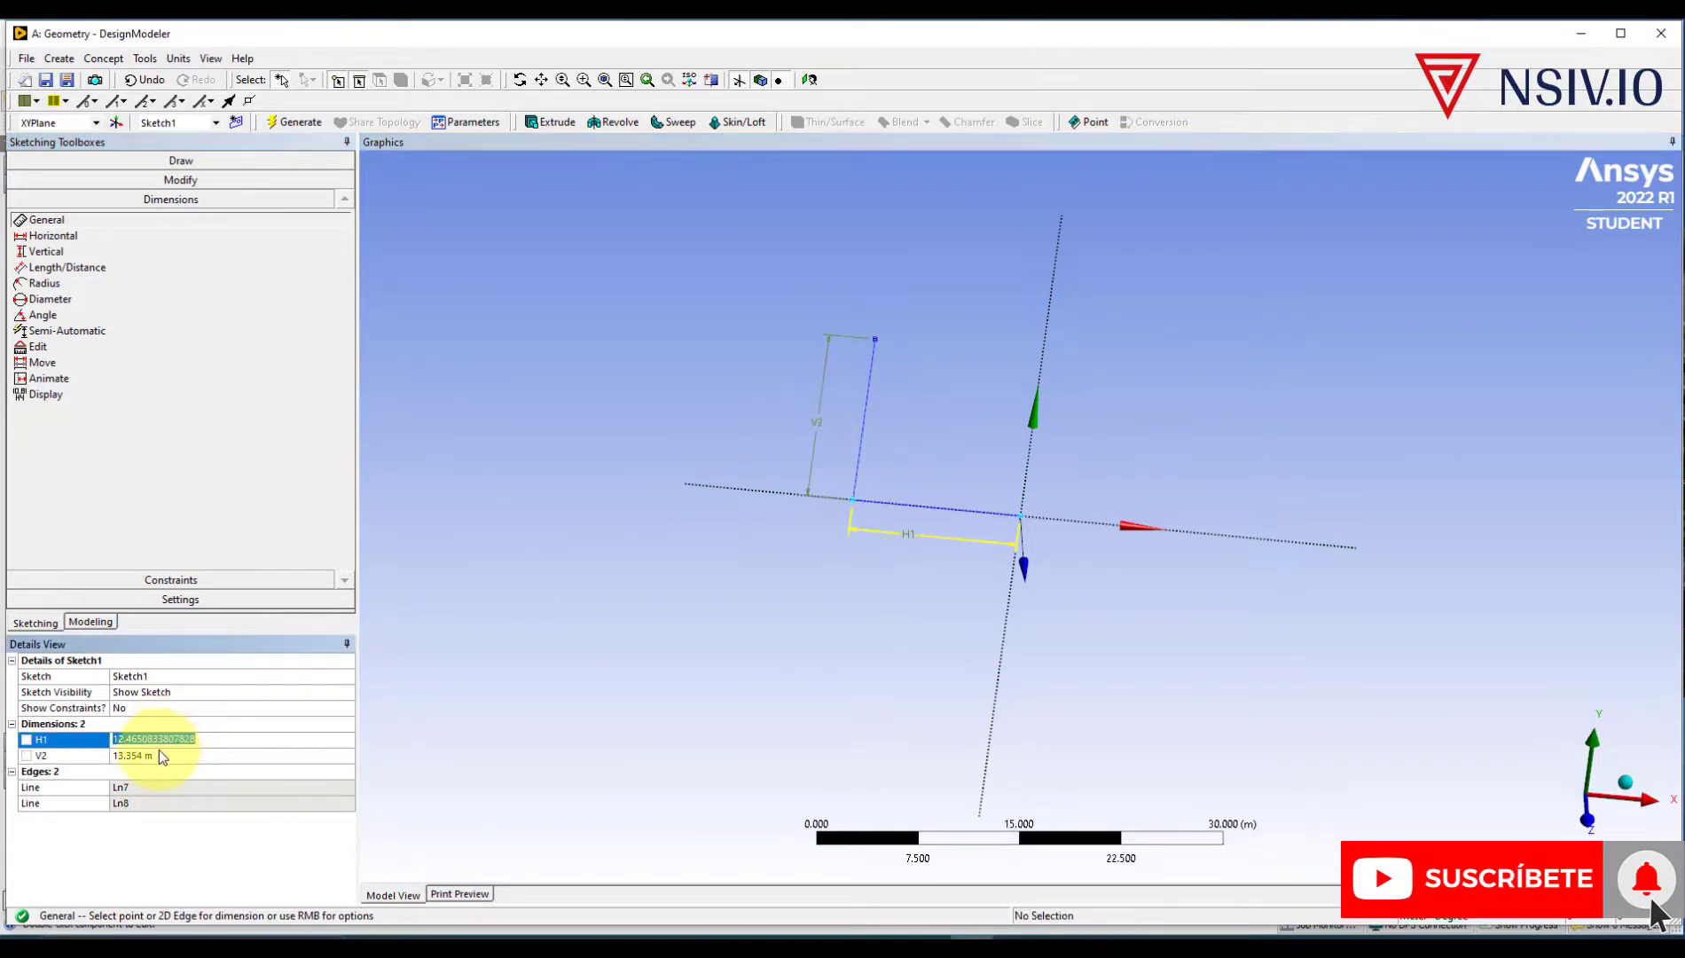
pyautogui.write('1')
pyautogui.press('Return')
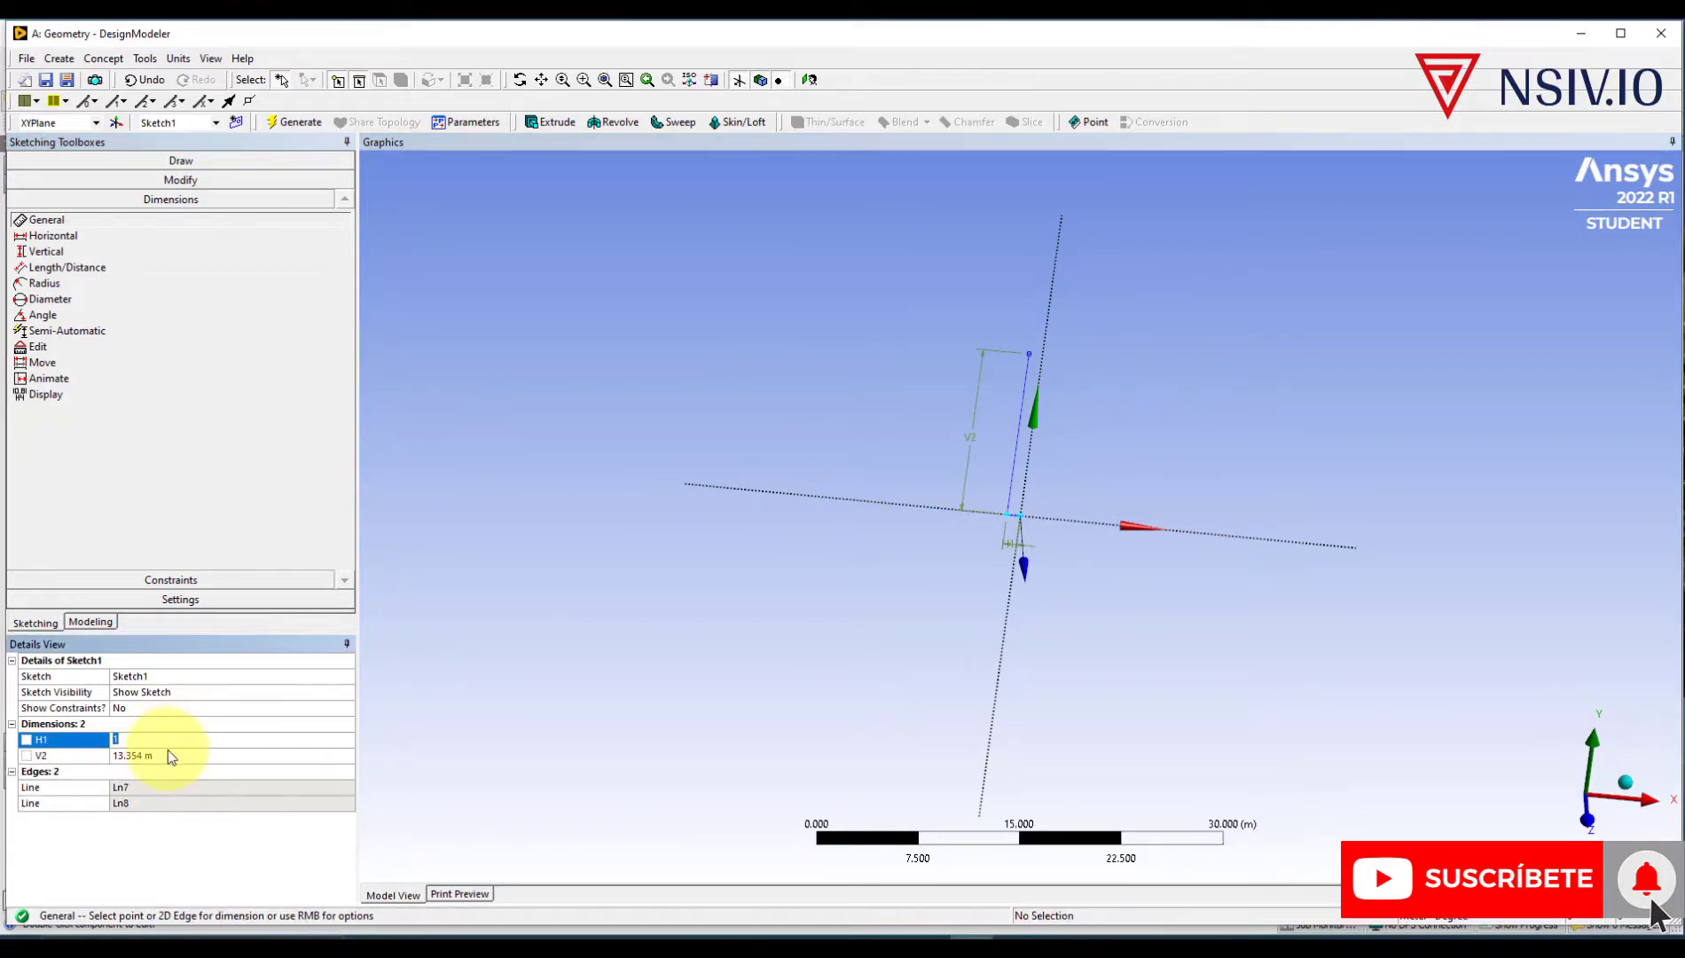
pyautogui.click(167, 753)
pyautogui.write('1')
pyautogui.press('Return')
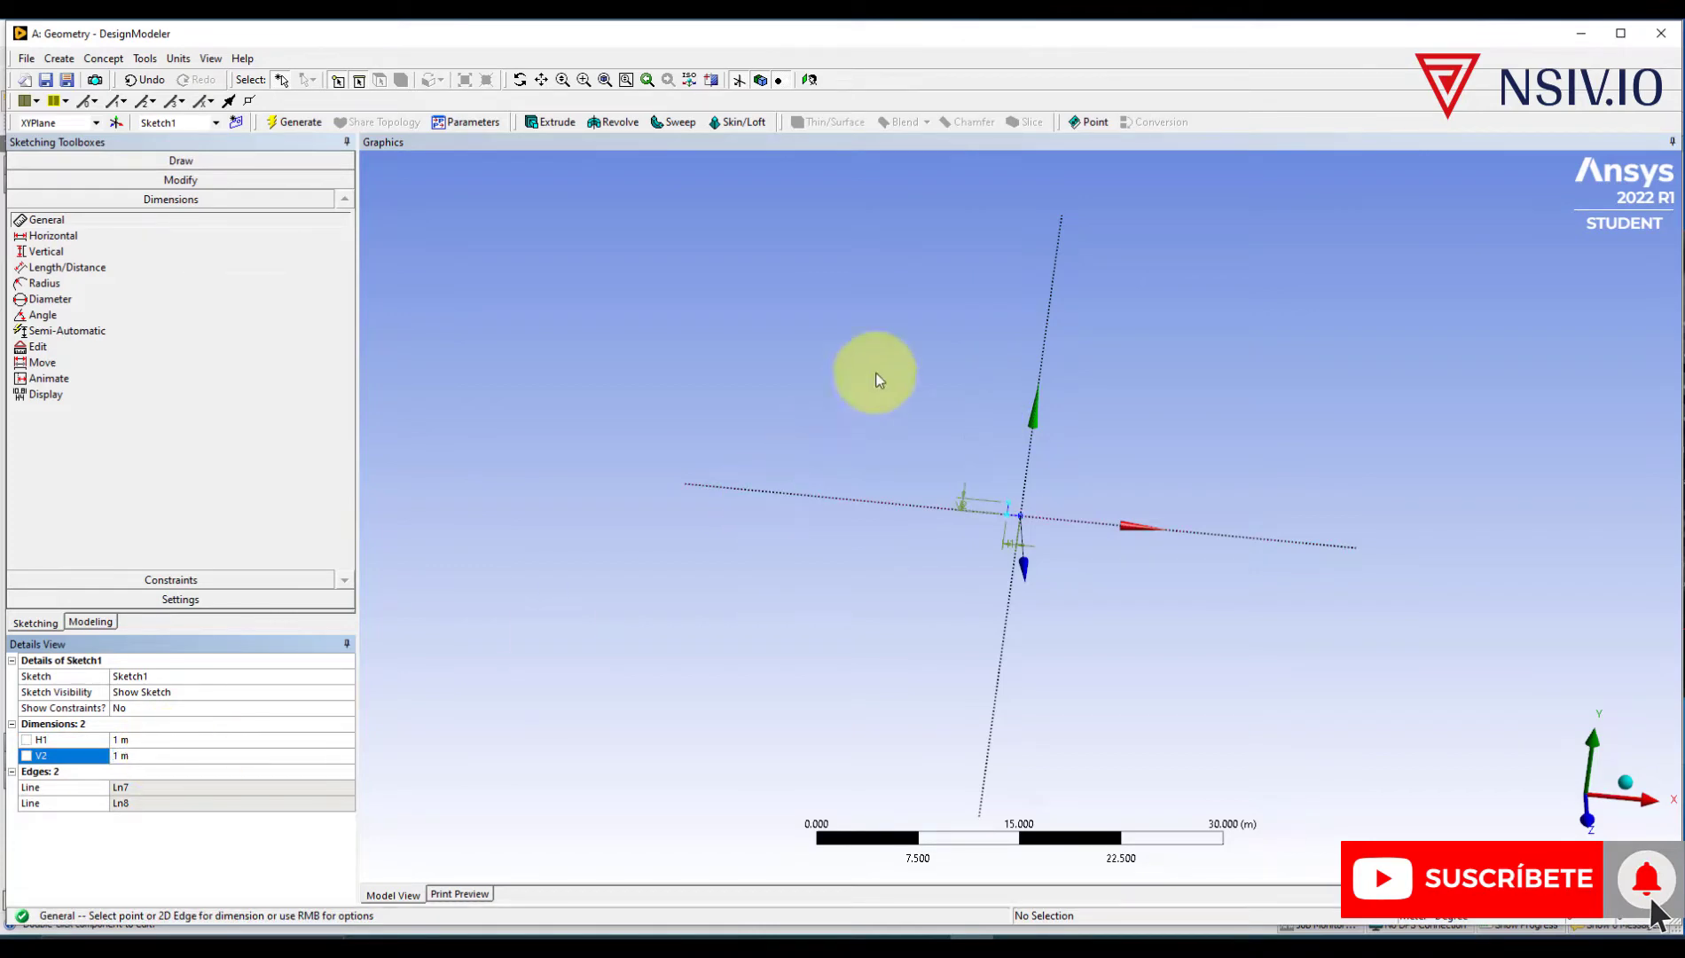
# - Sketch a vertical line about 0.27 m tall rising from the horizontal line, about 0.22 m inward from the long vertical line
pyautogui.moveTo(967, 465); pyautogui.dragTo(1057, 571, button='right')
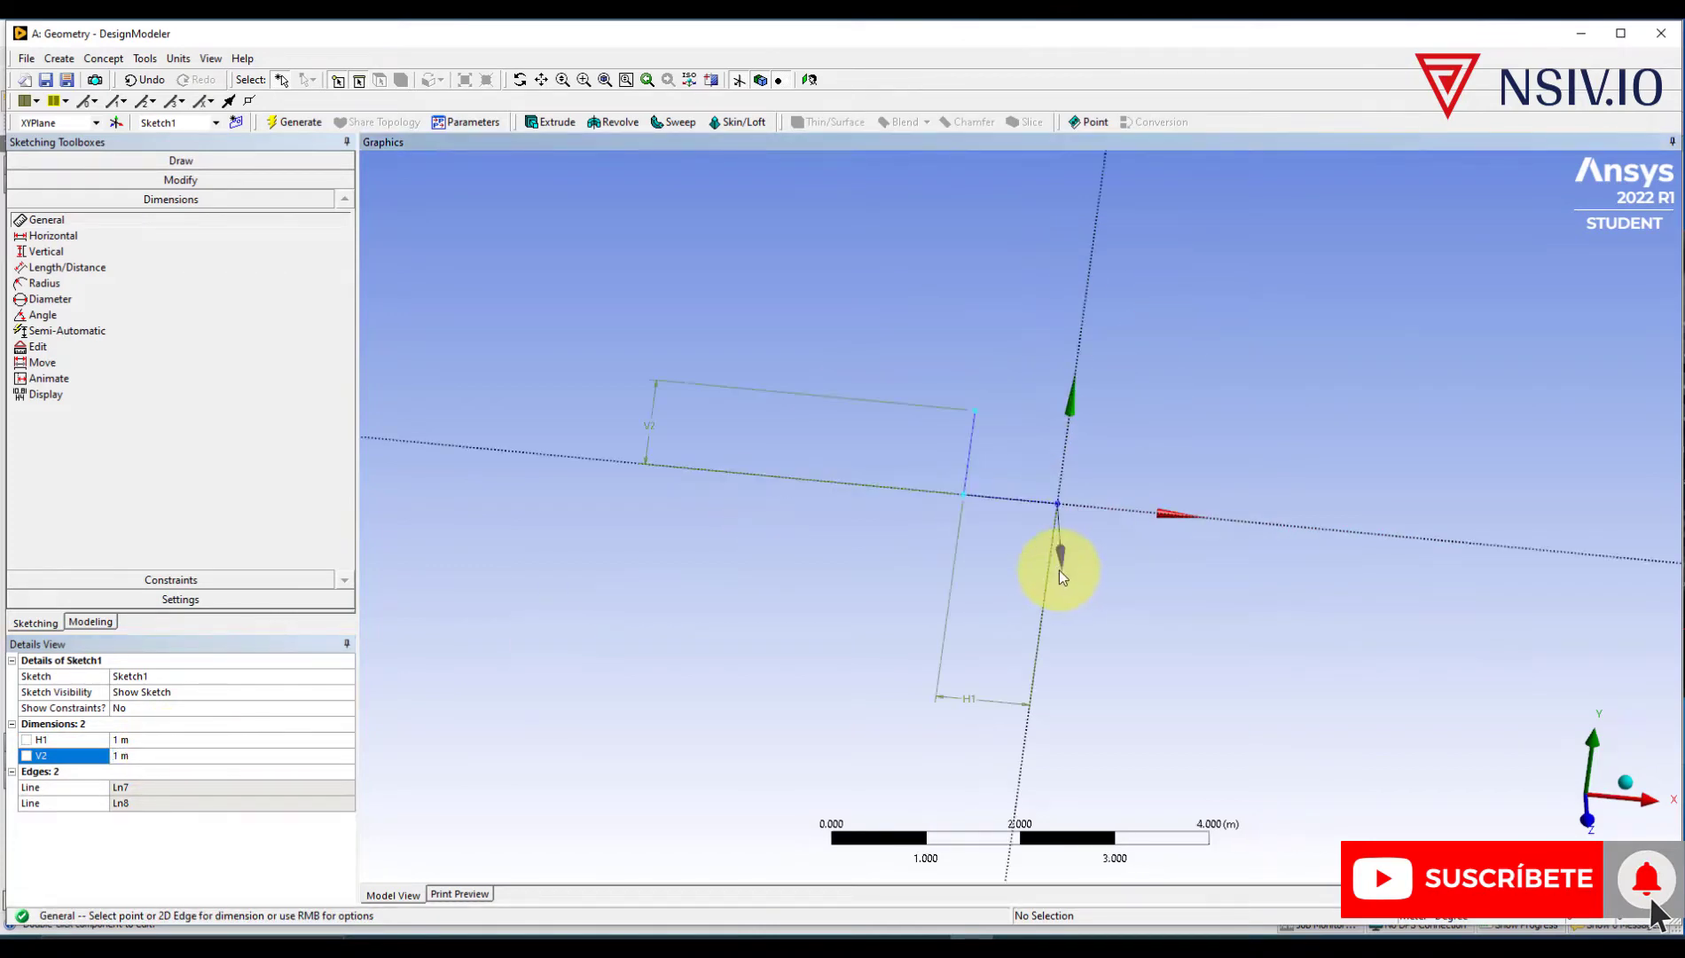
pyautogui.moveTo(1045, 568)
pyautogui.mouseDown(button='middle')
pyautogui.moveTo(970, 518)
pyautogui.moveTo(1061, 526)
pyautogui.moveTo(1052, 554)
pyautogui.mouseUp(button='middle')
pyautogui.scroll(3, 1037, 556)
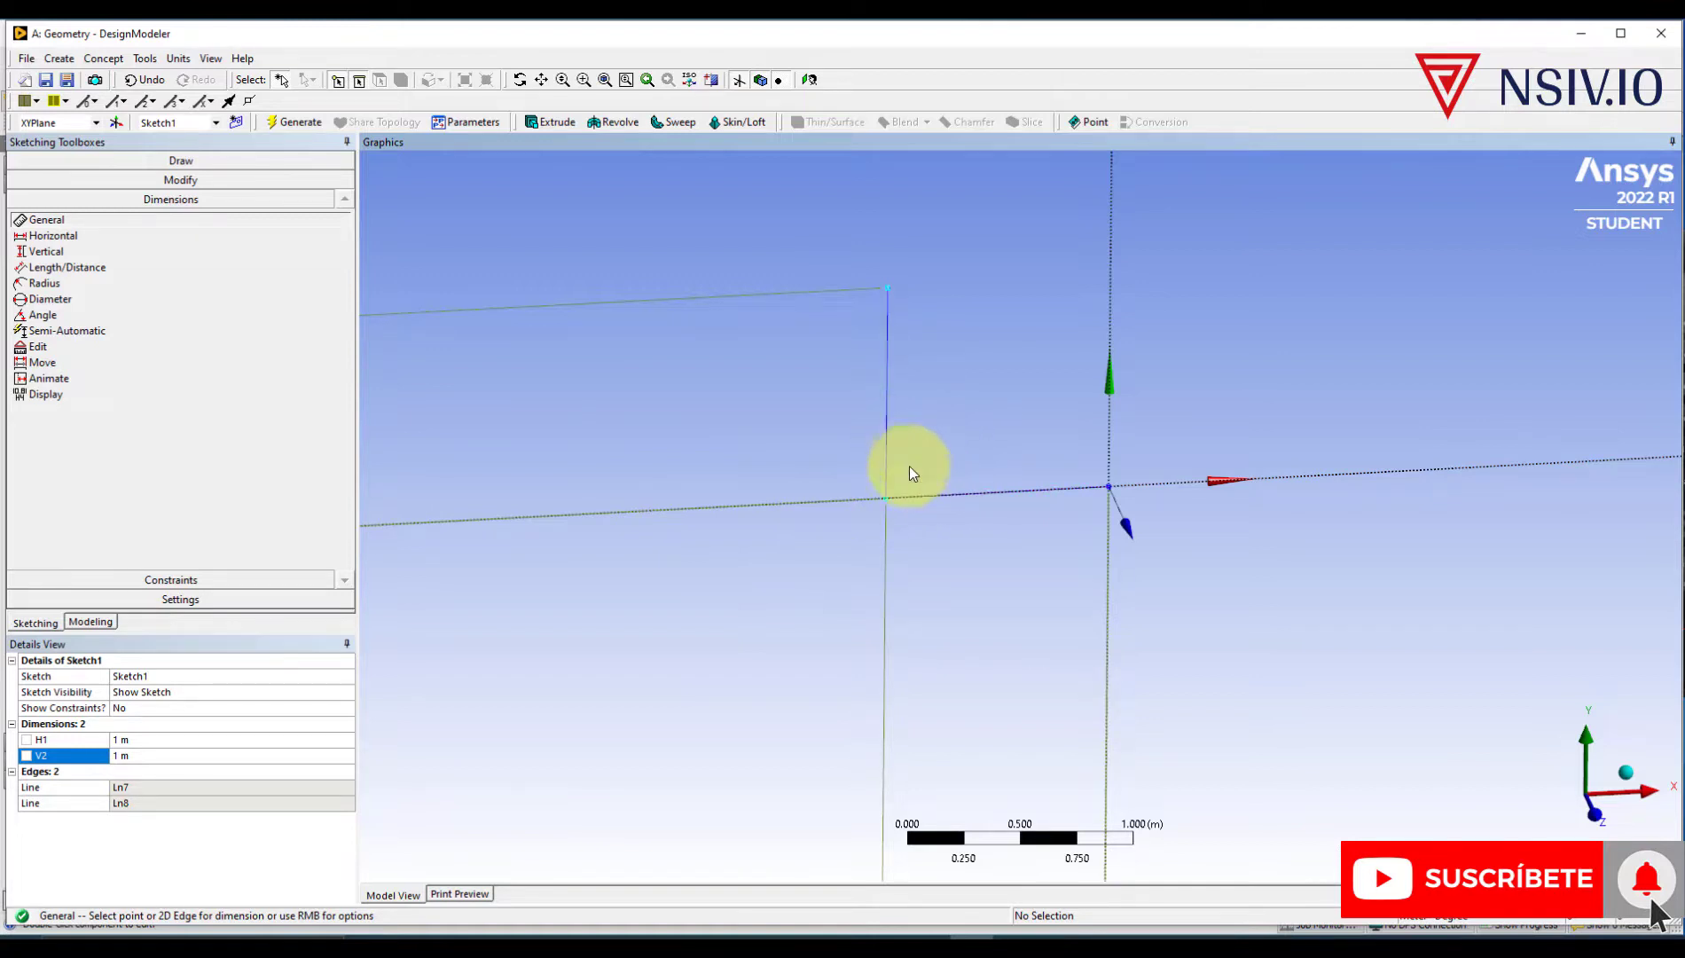
pyautogui.click(180, 162)
pyautogui.click(39, 182)
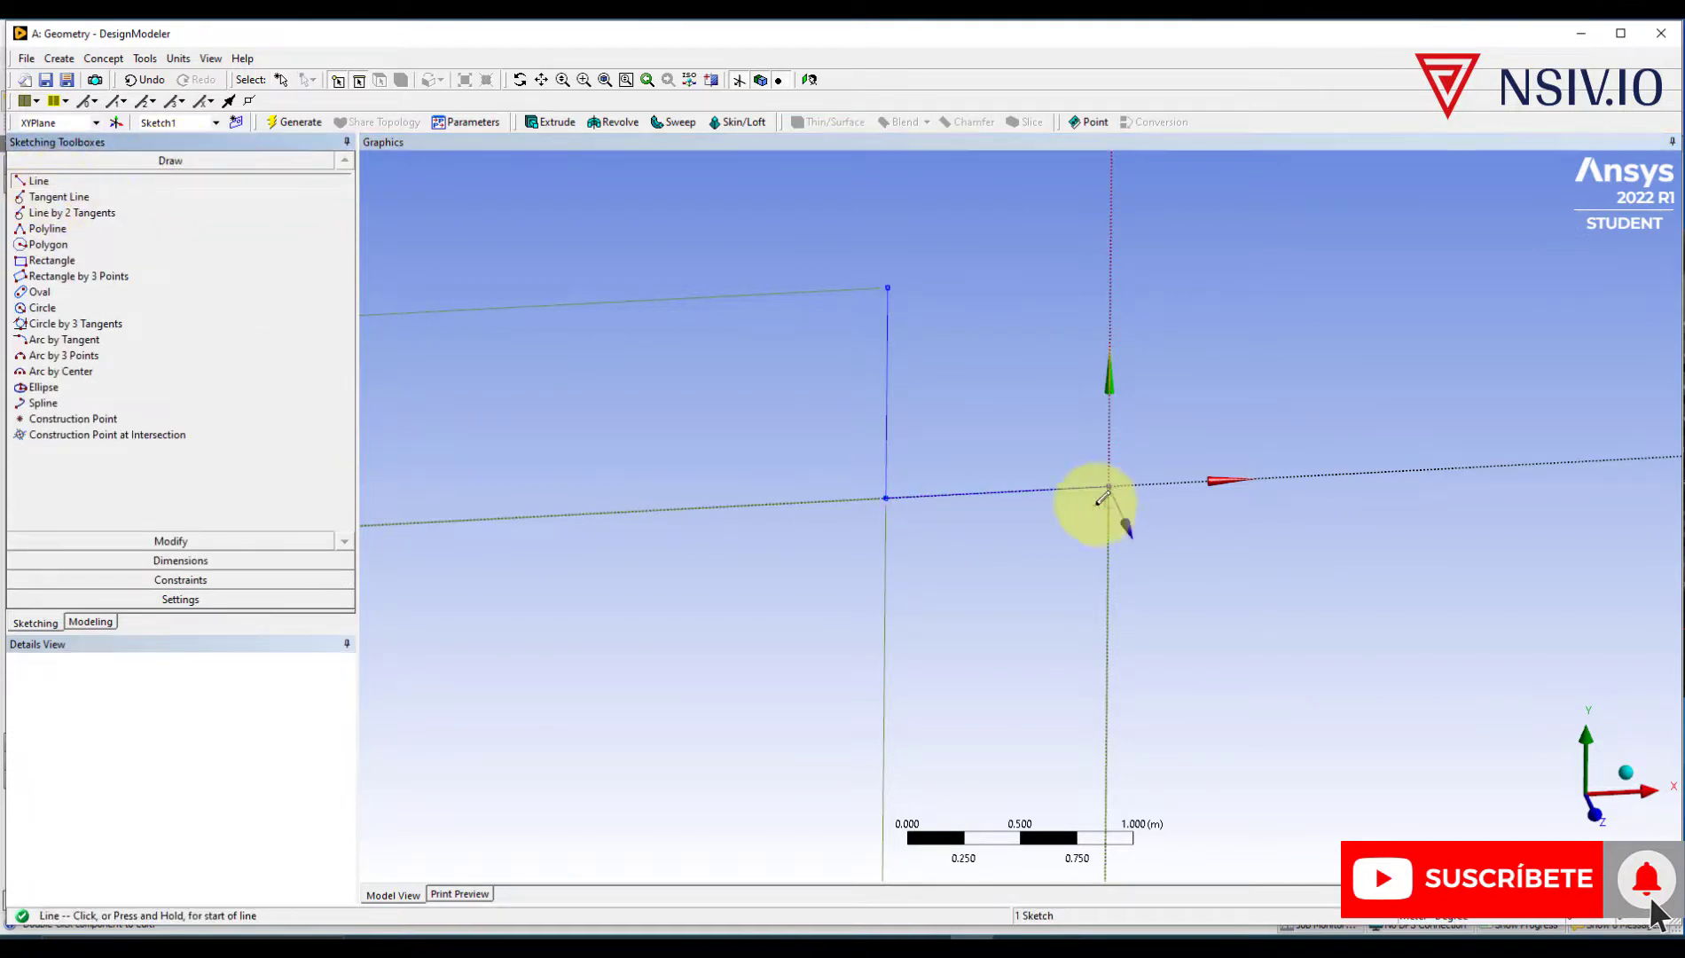
pyautogui.moveTo(1103, 499); pyautogui.dragTo(930, 492)
pyautogui.click(934, 493)
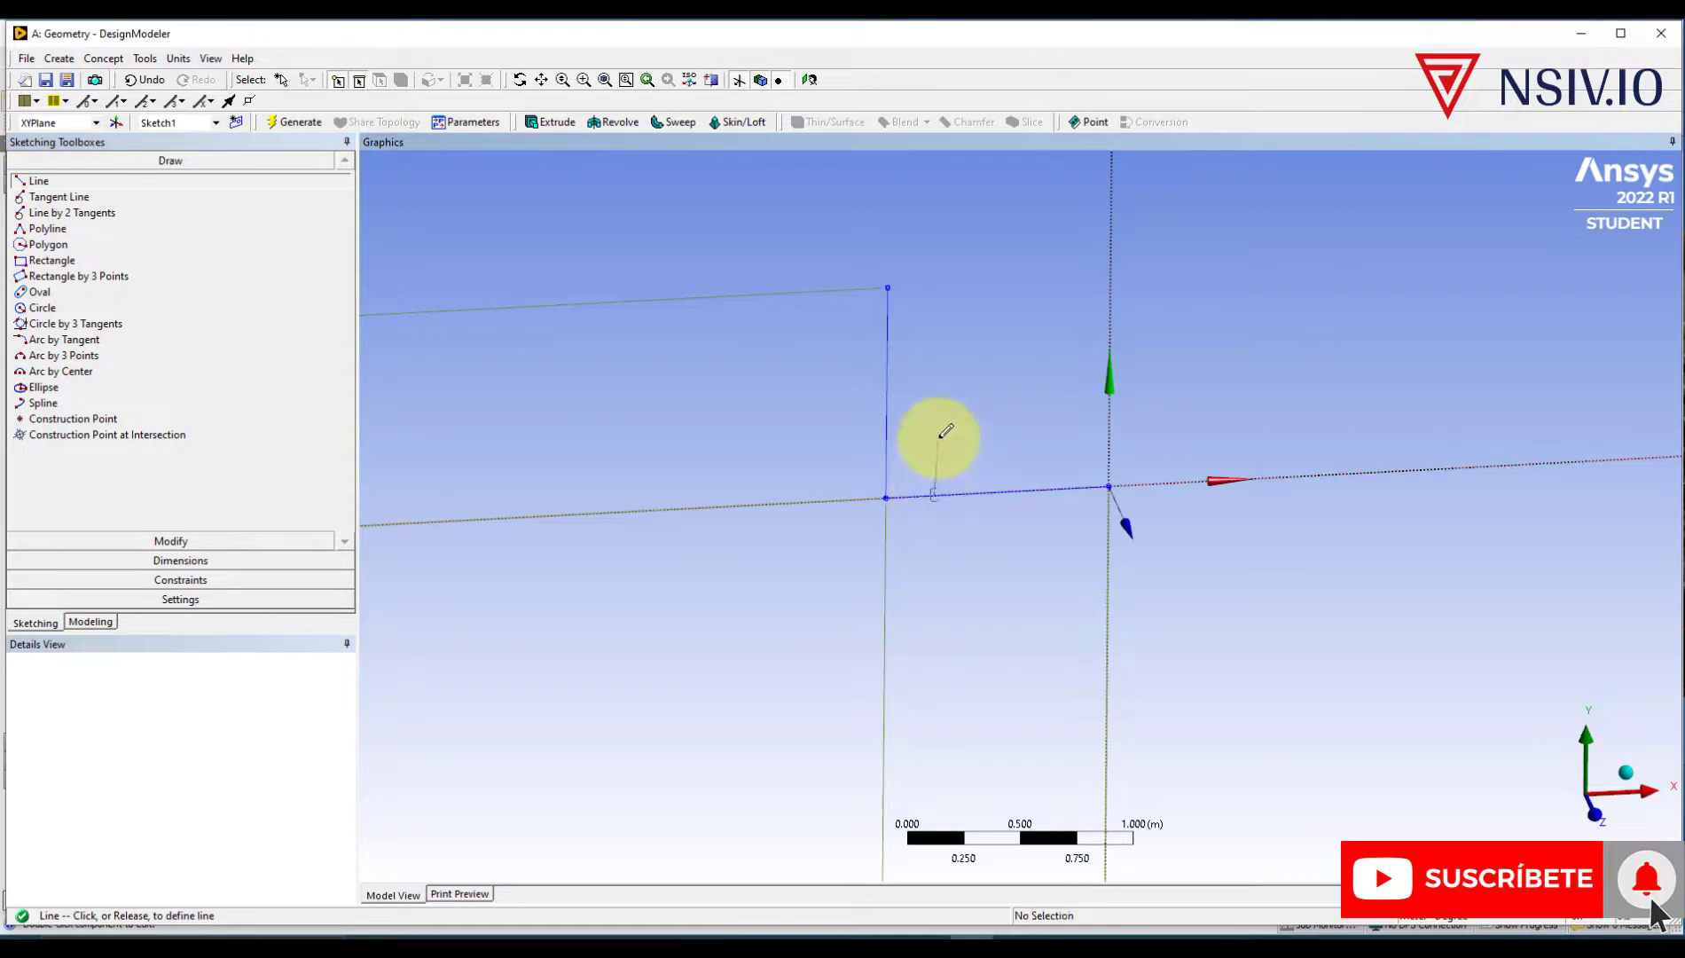
pyautogui.click(936, 439)
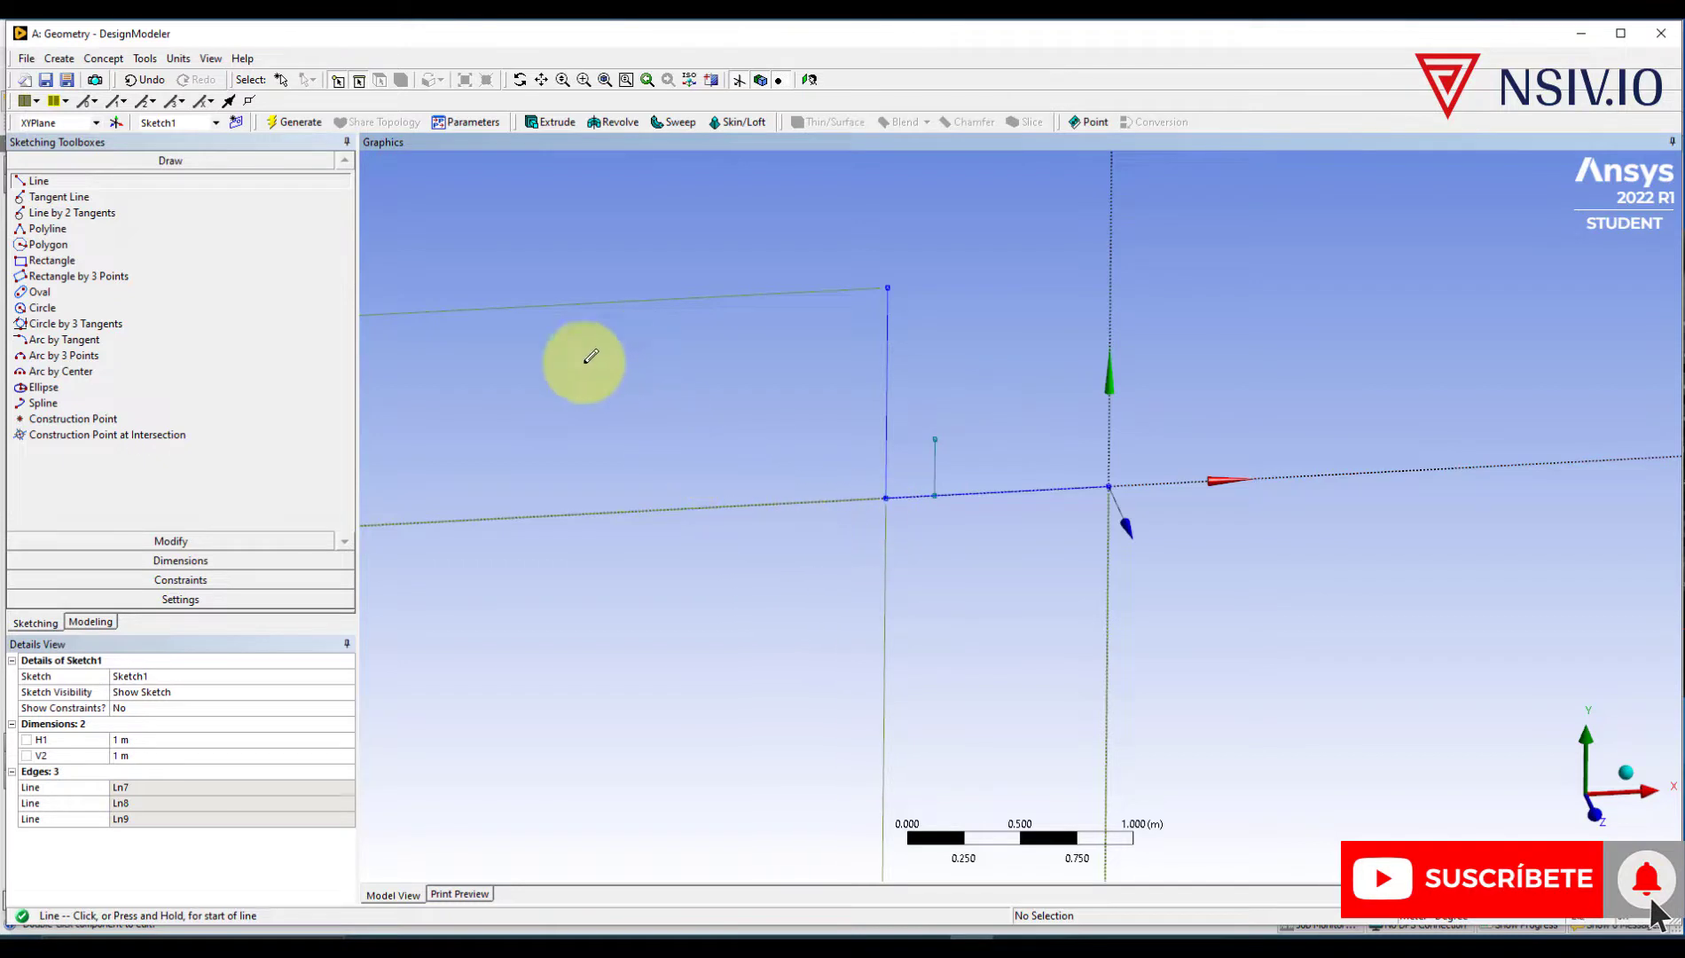
# - Dimension the short vertical line's height and its horizontal distance from the long vertical line
pyautogui.click(185, 561)
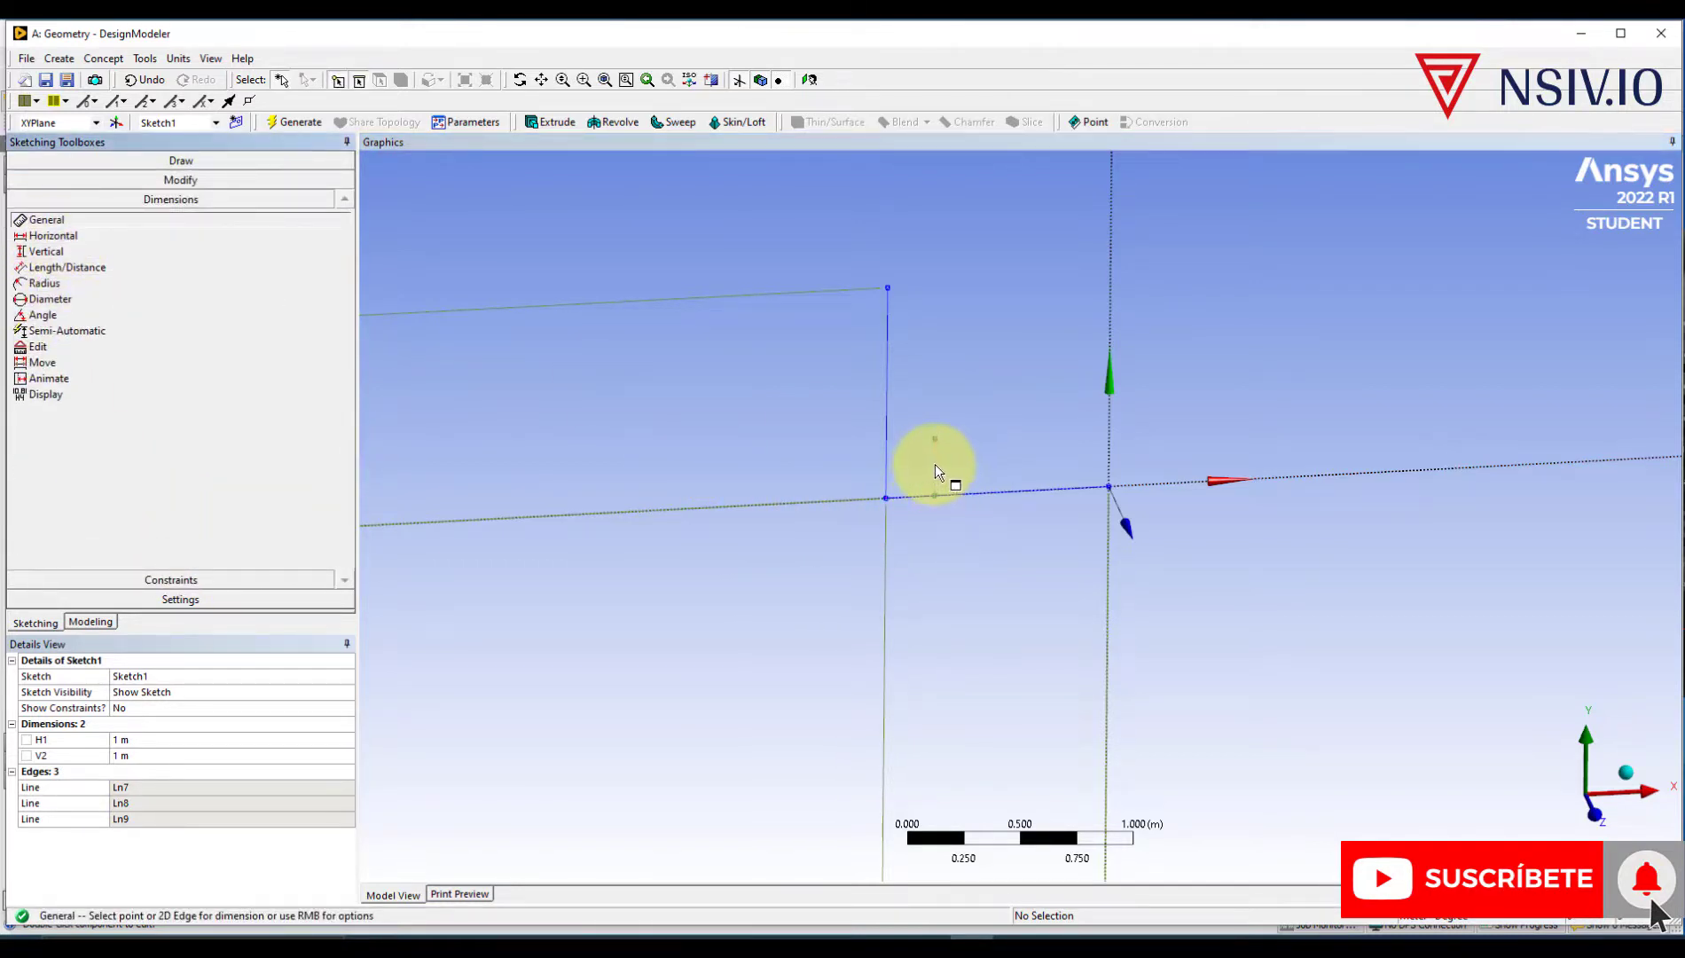
pyautogui.click(964, 469)
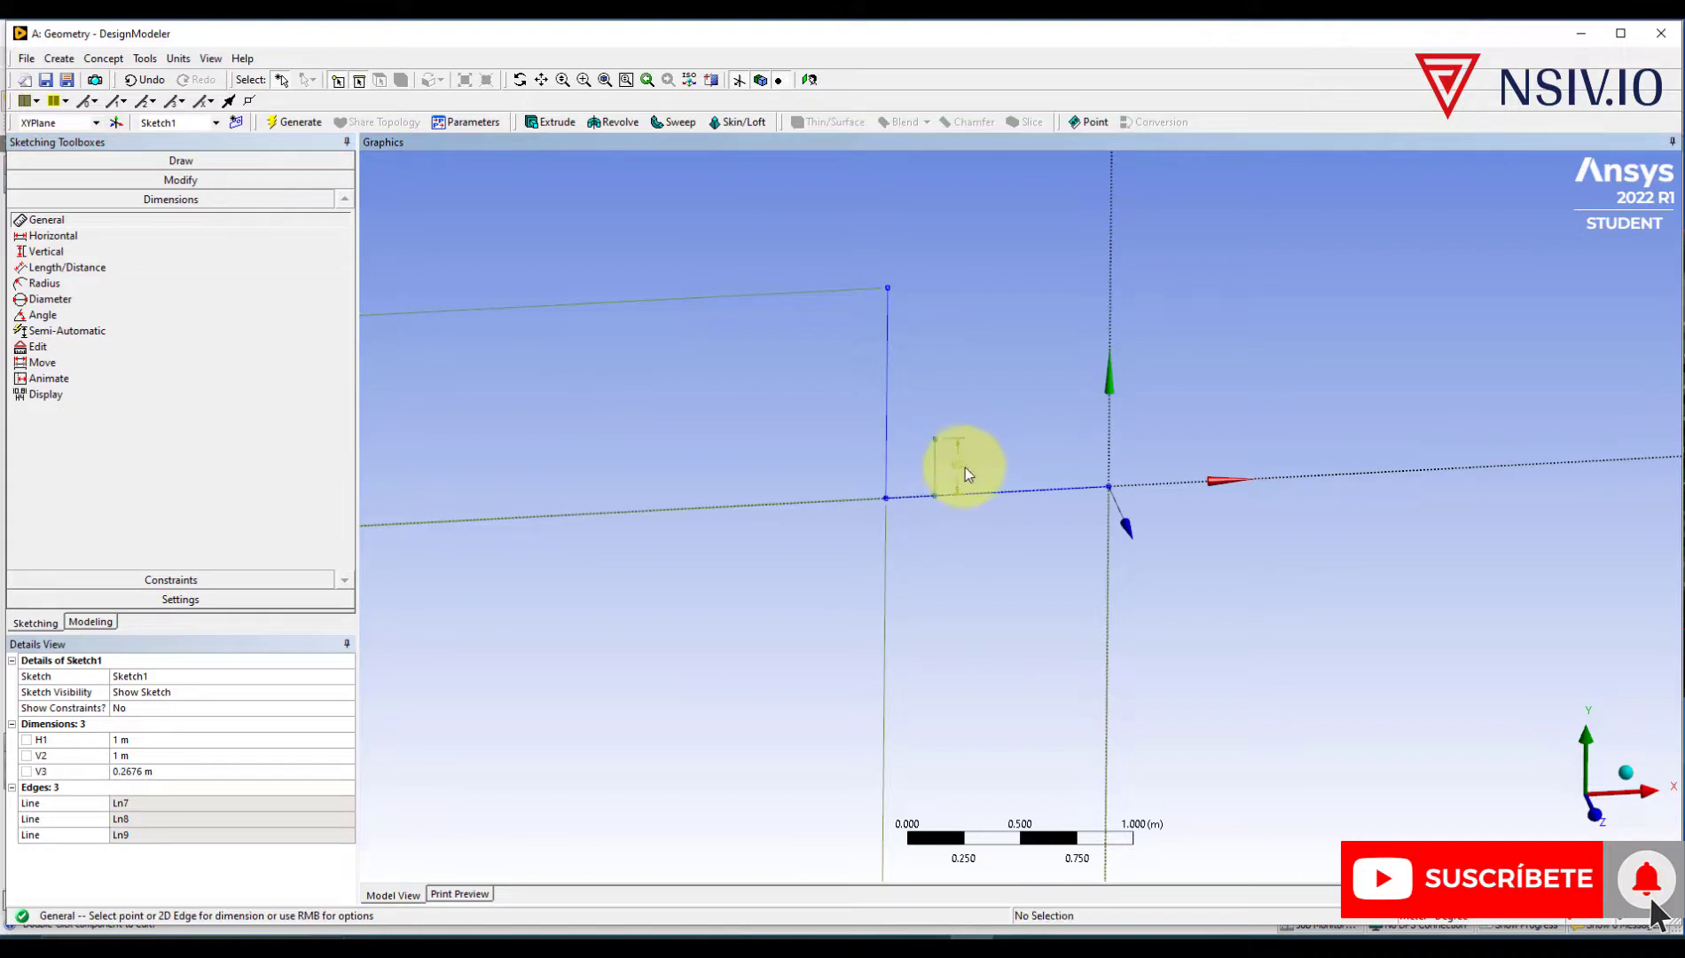
pyautogui.click(58, 235)
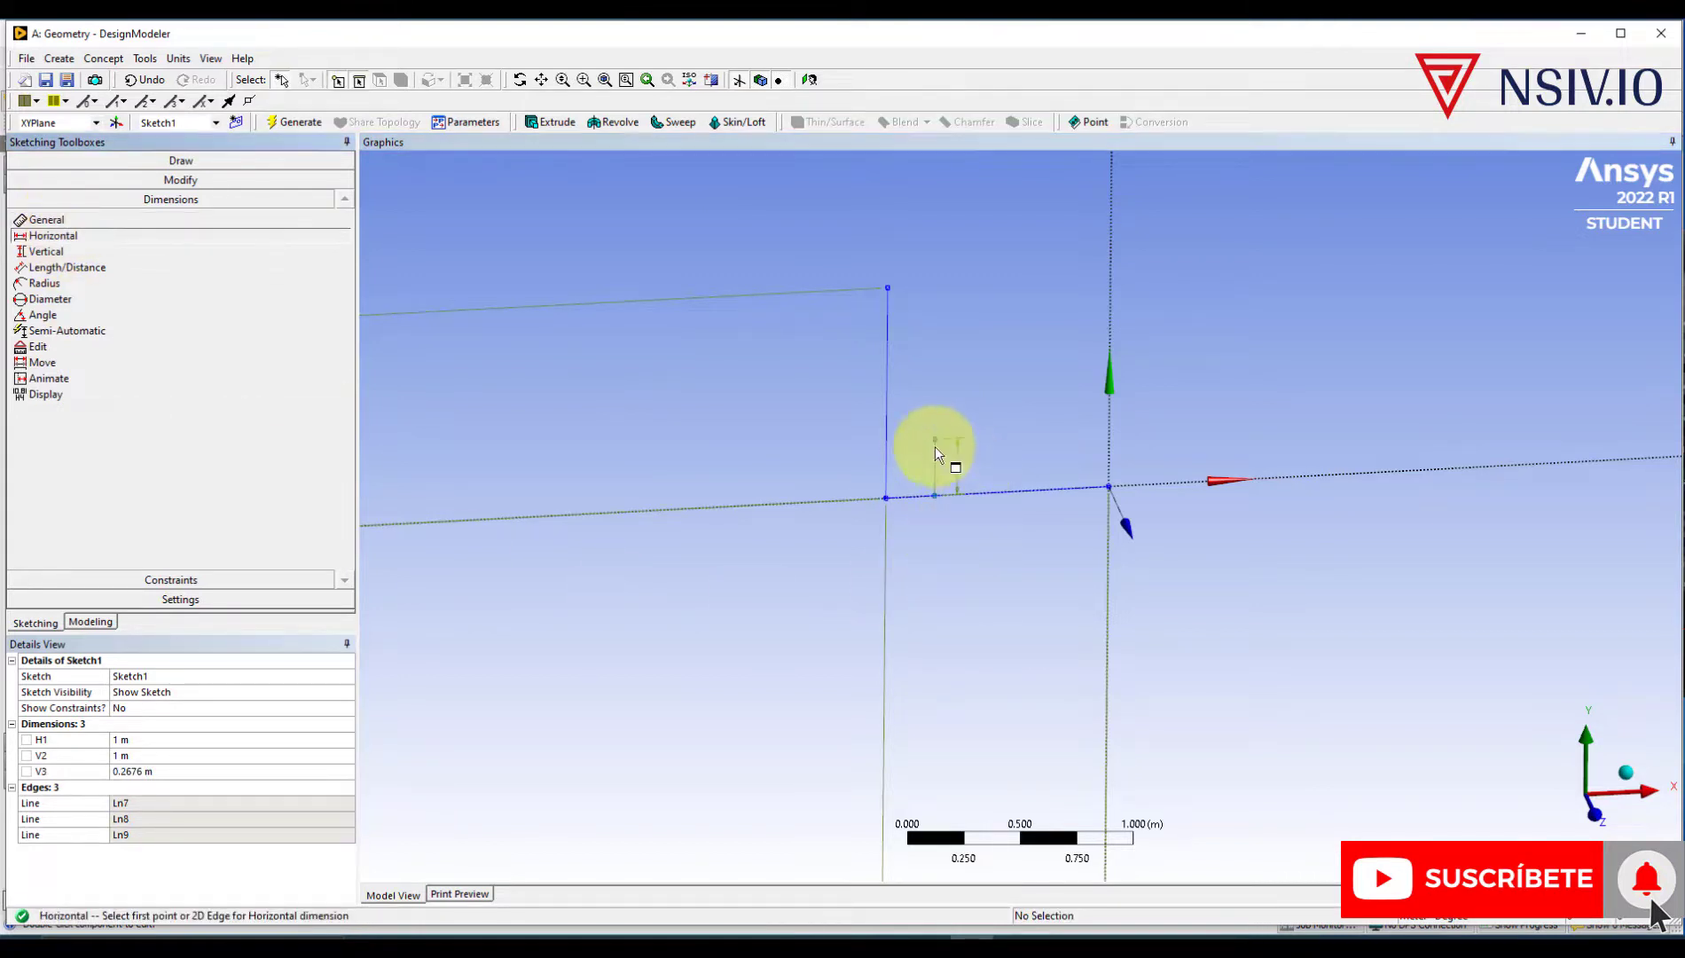
pyautogui.click(887, 451)
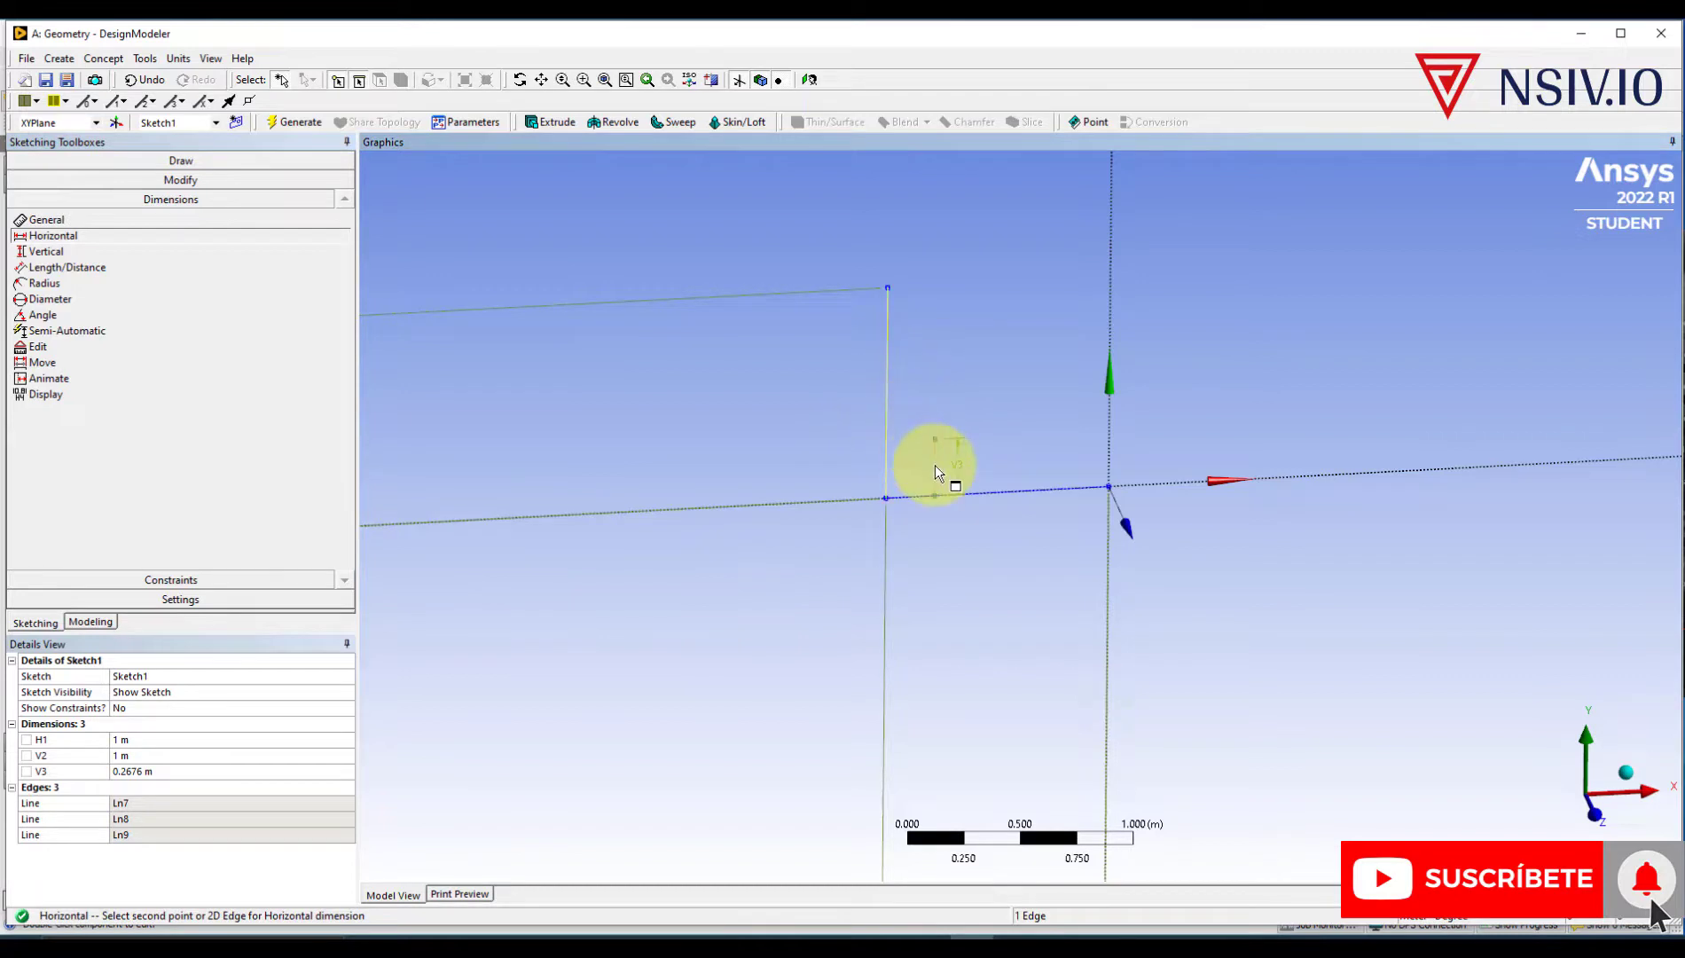
pyautogui.click(915, 415)
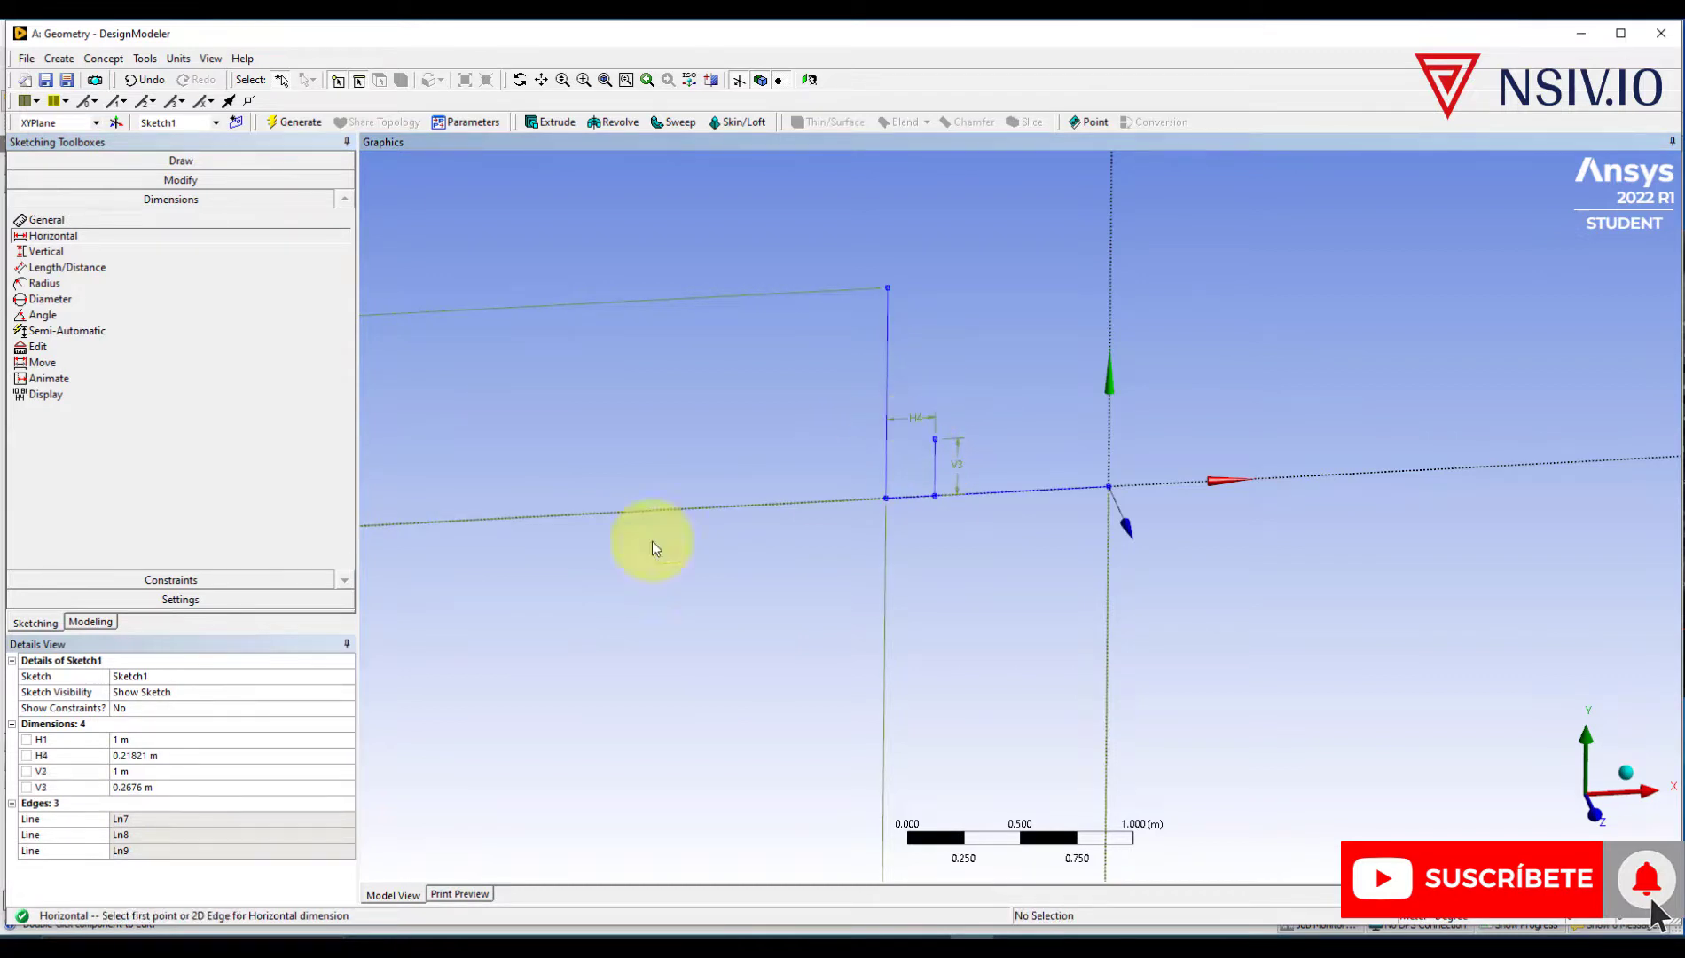
# - Set the short line's height and its distance from the long vertical line to 0.25 m each
pyautogui.click(162, 784)
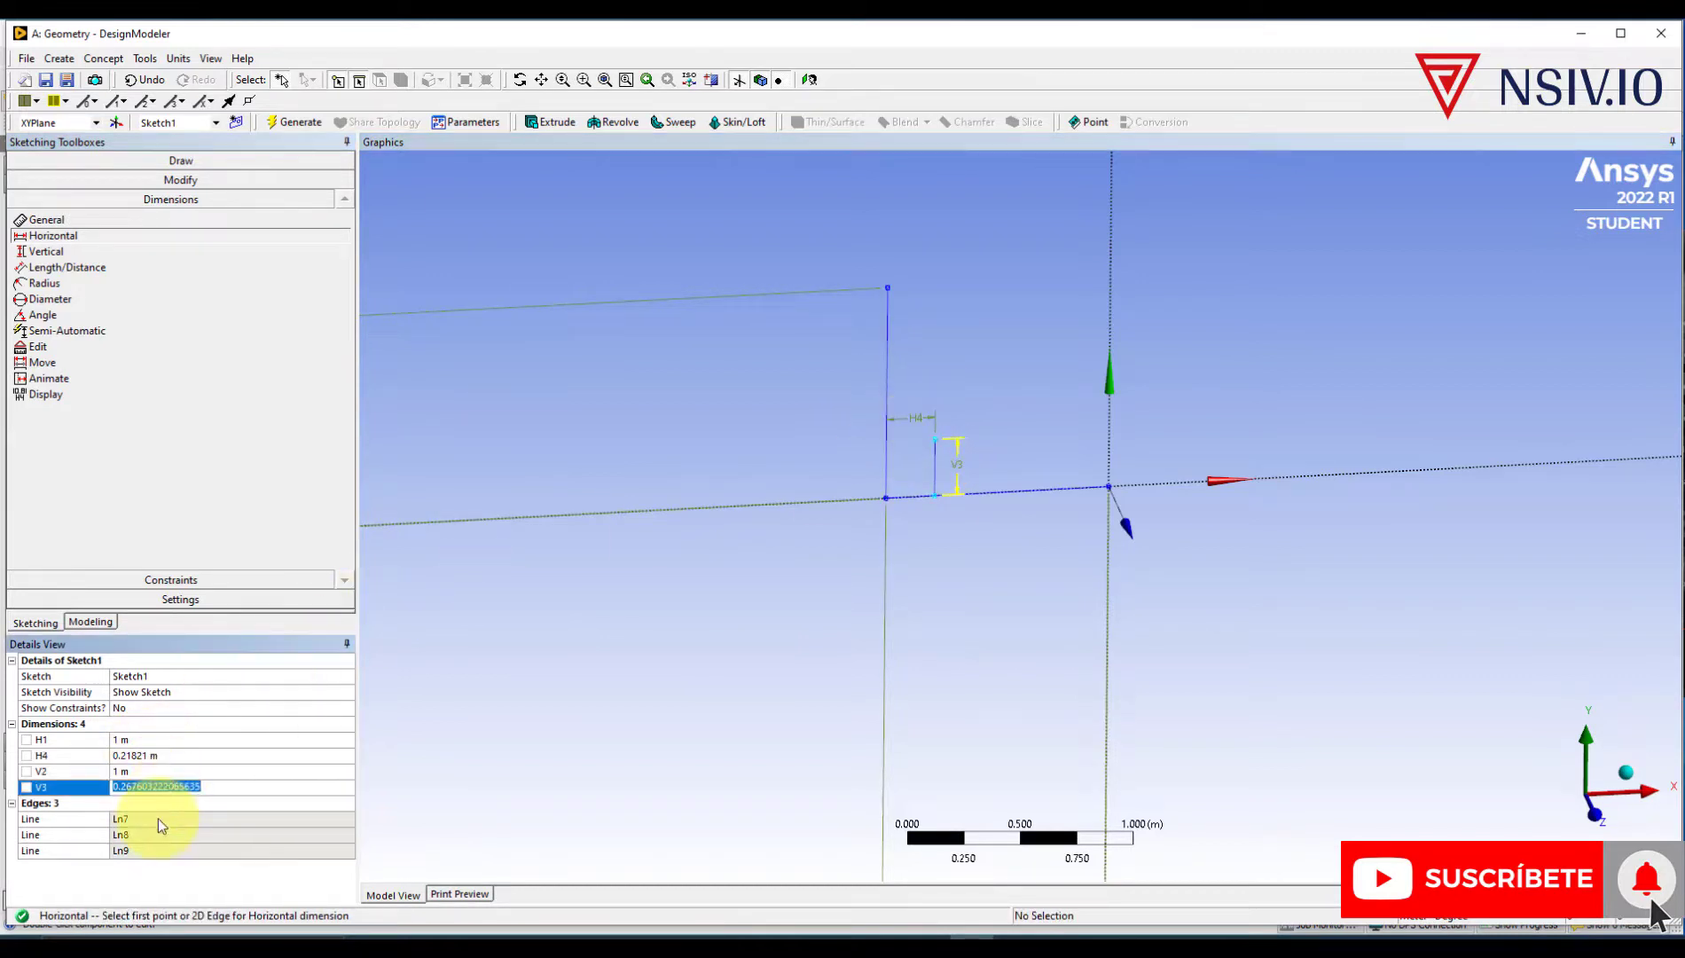
pyautogui.write('0.25')
pyautogui.press('Return')
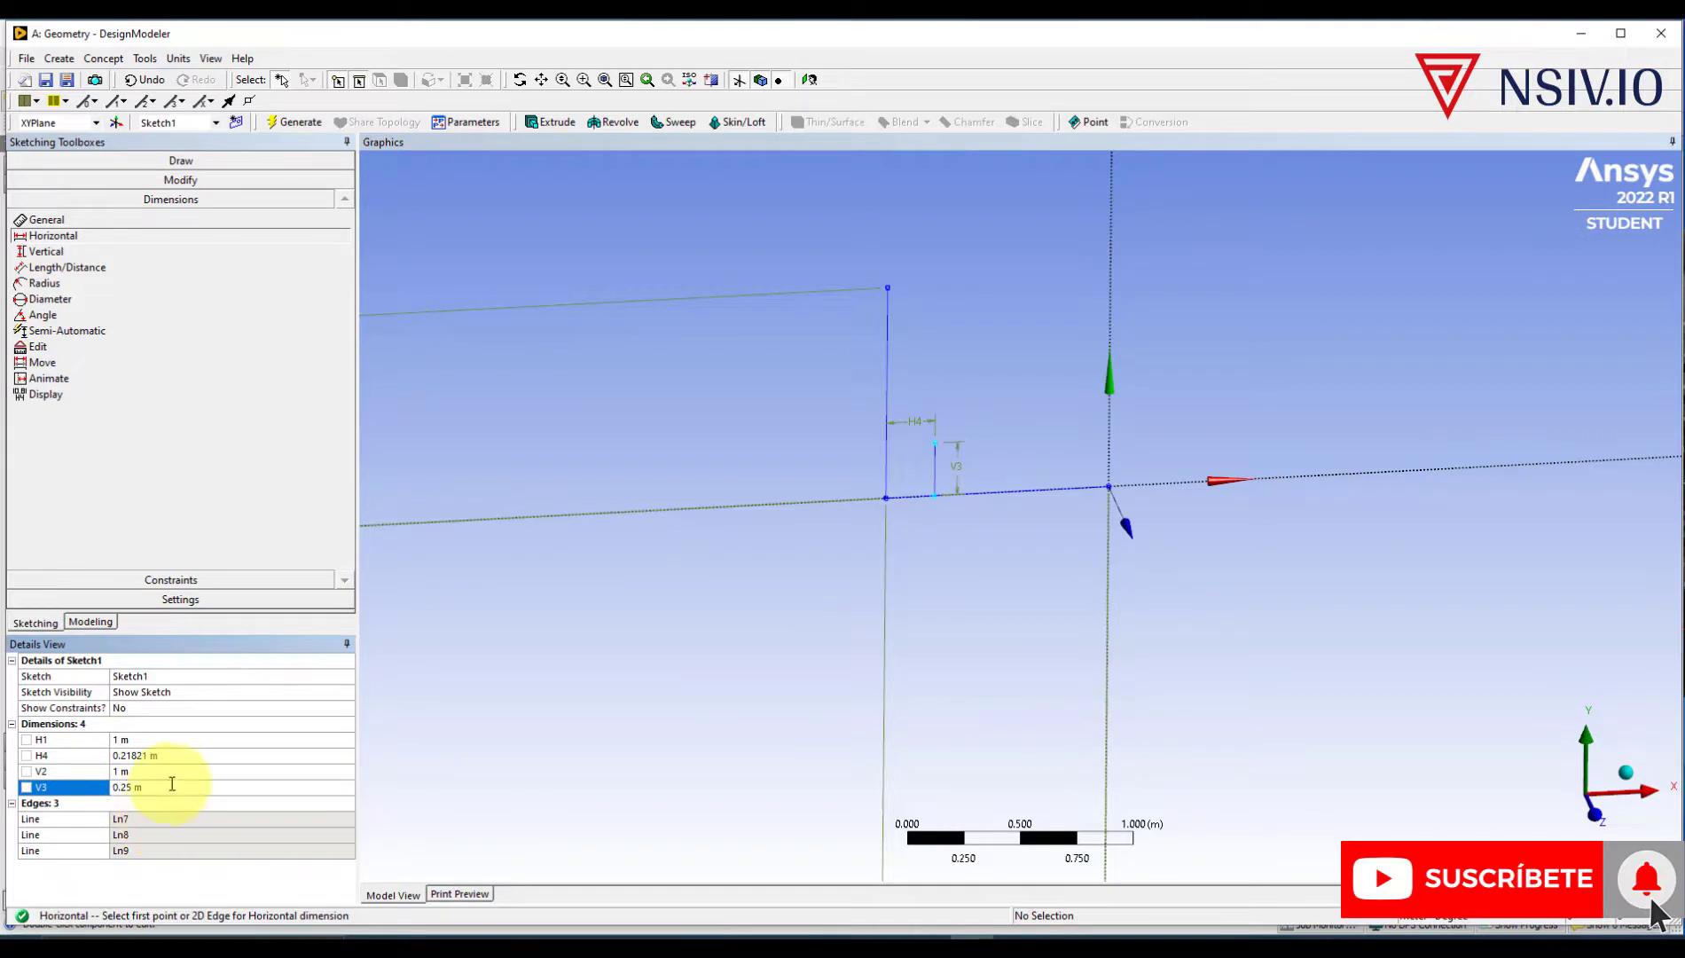
pyautogui.click(168, 760)
pyautogui.write('0.25')
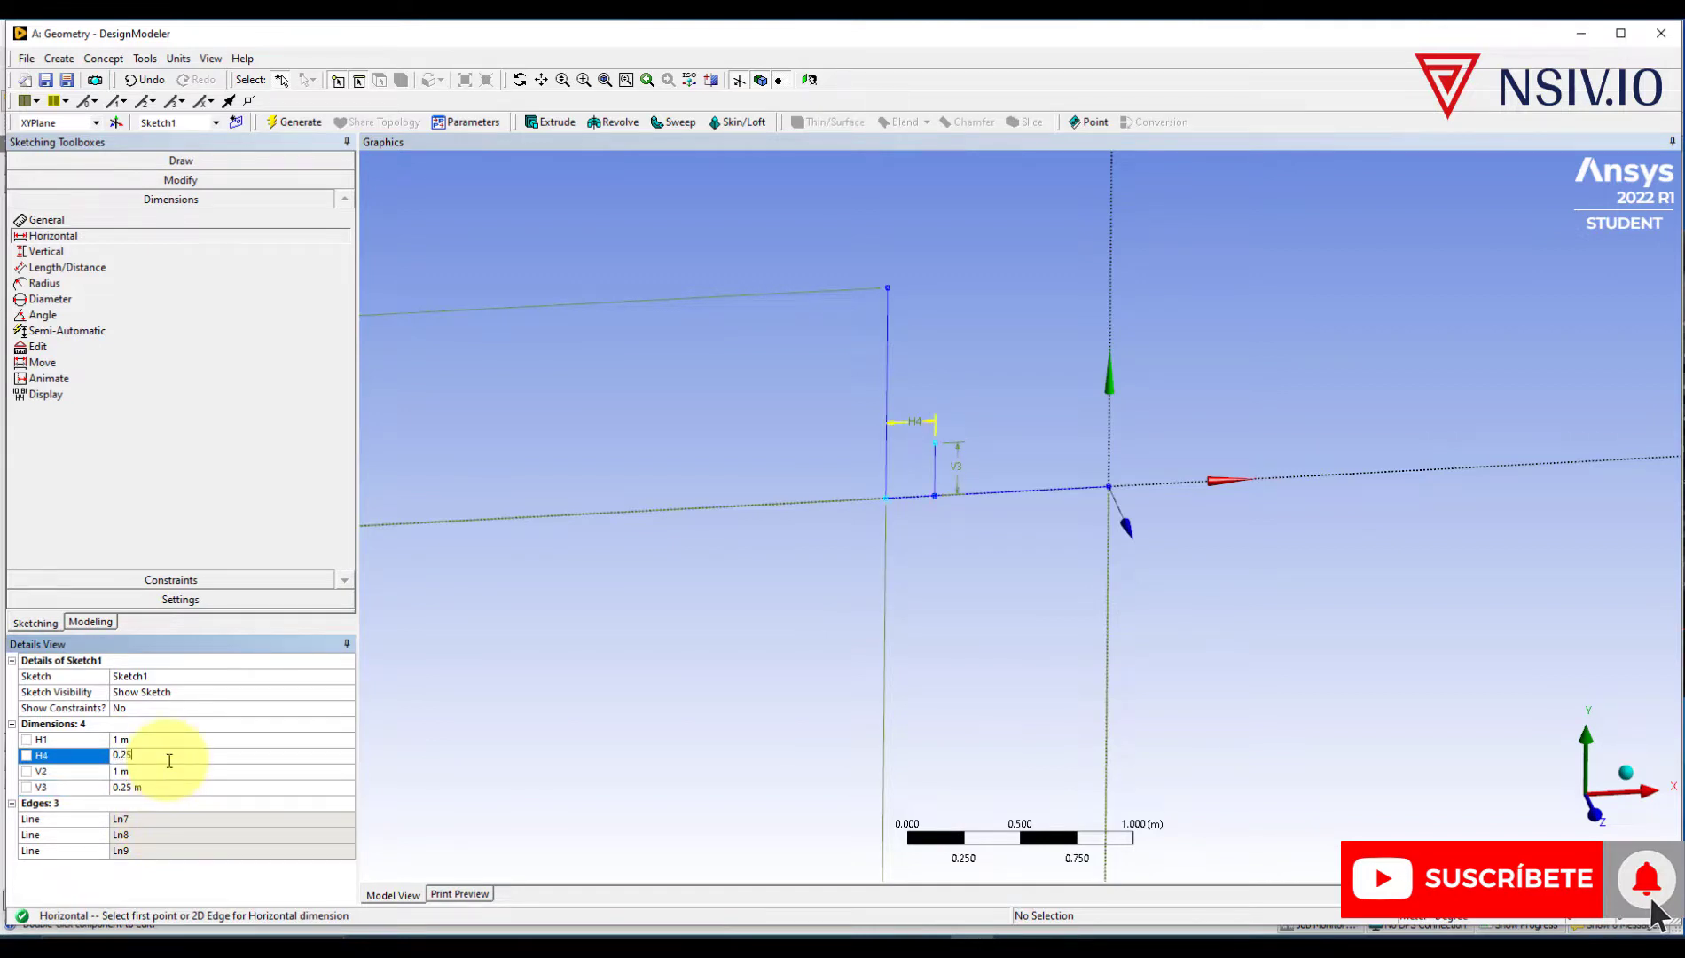
pyautogui.press('Return')
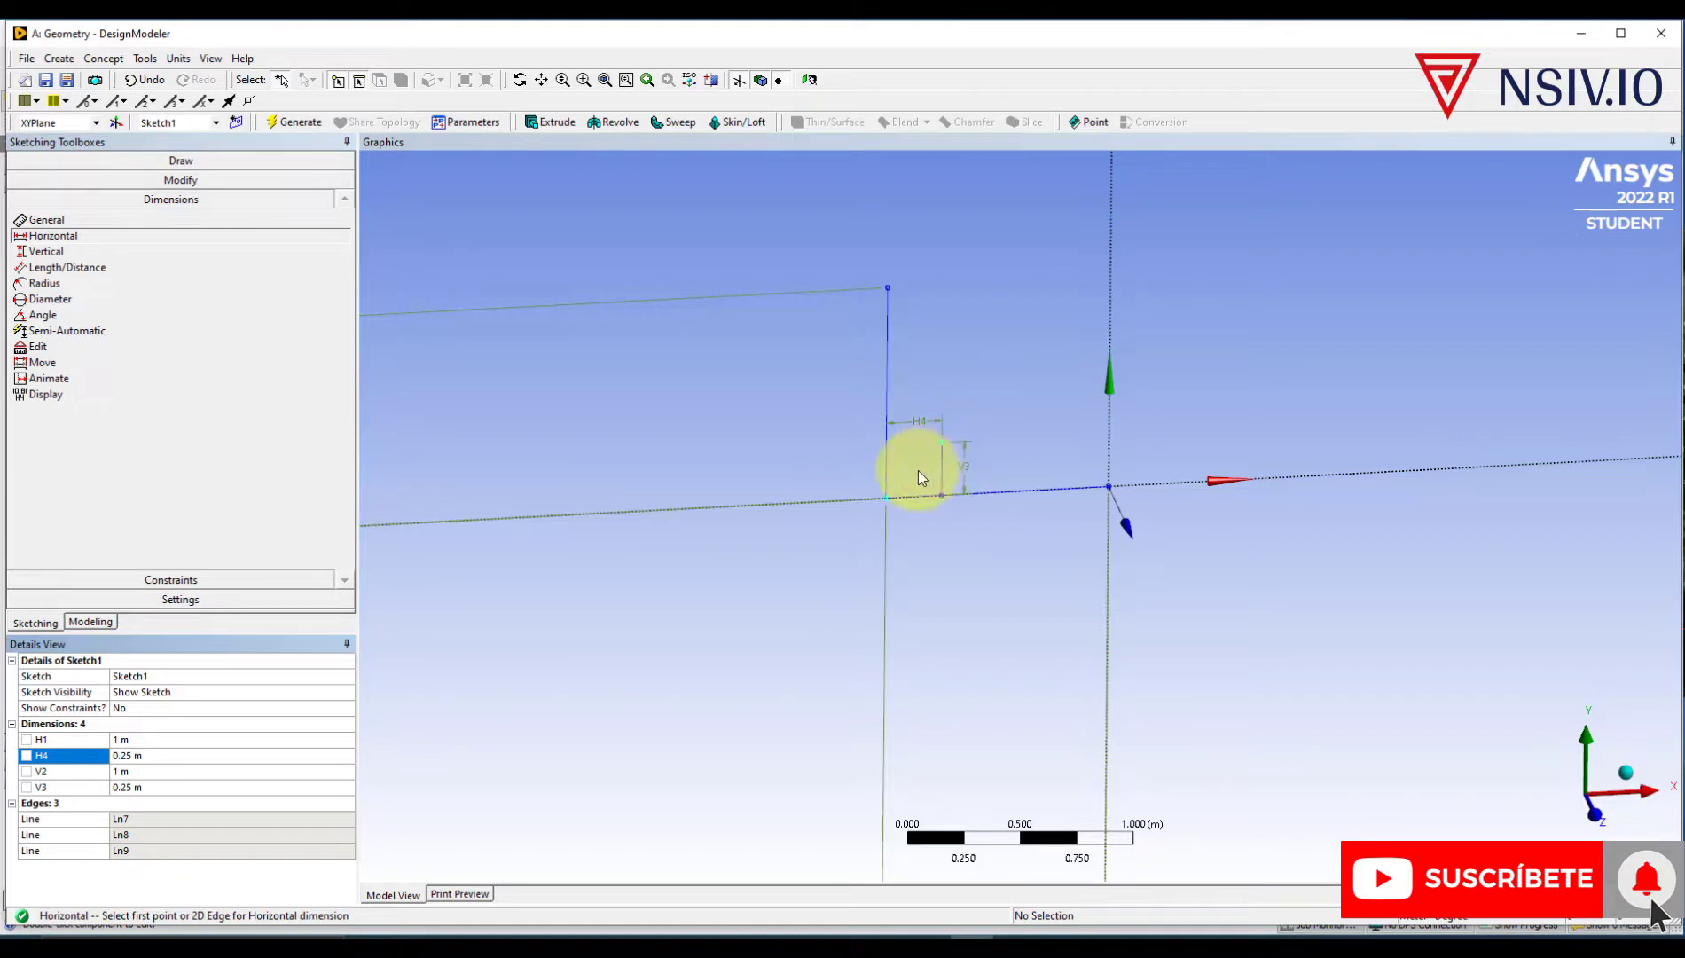
# - Draw a circle centred on the short line's upper endpoint and passing through its lower endpoint
pyautogui.click(177, 161)
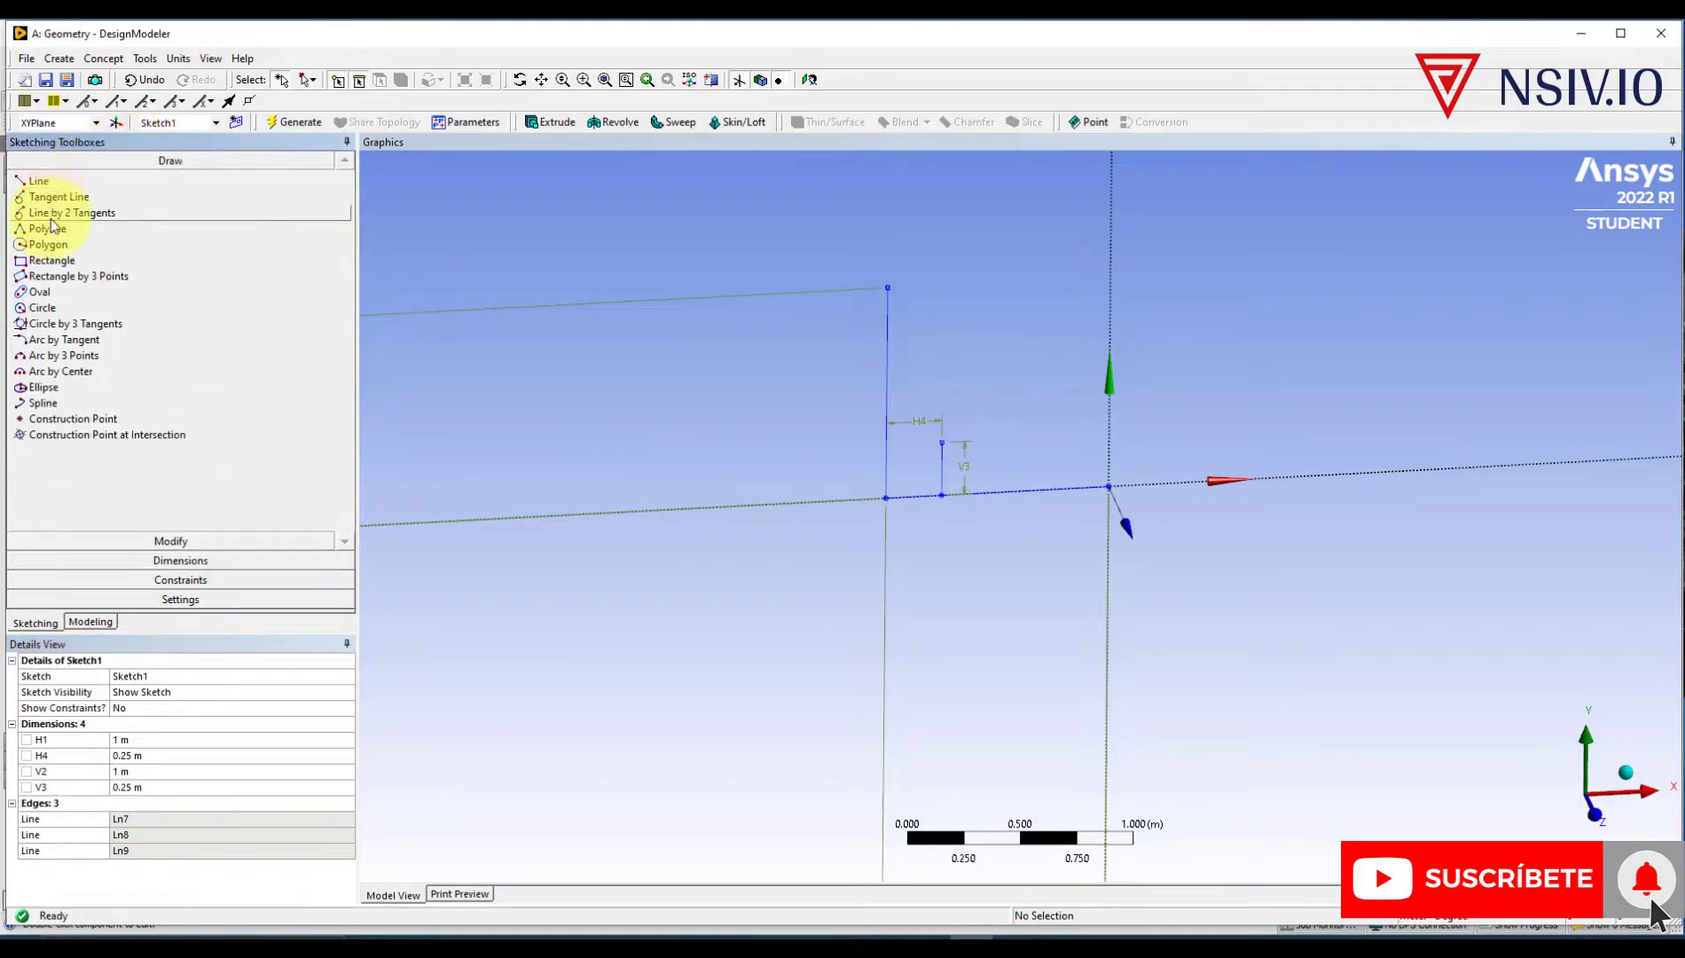
pyautogui.click(42, 308)
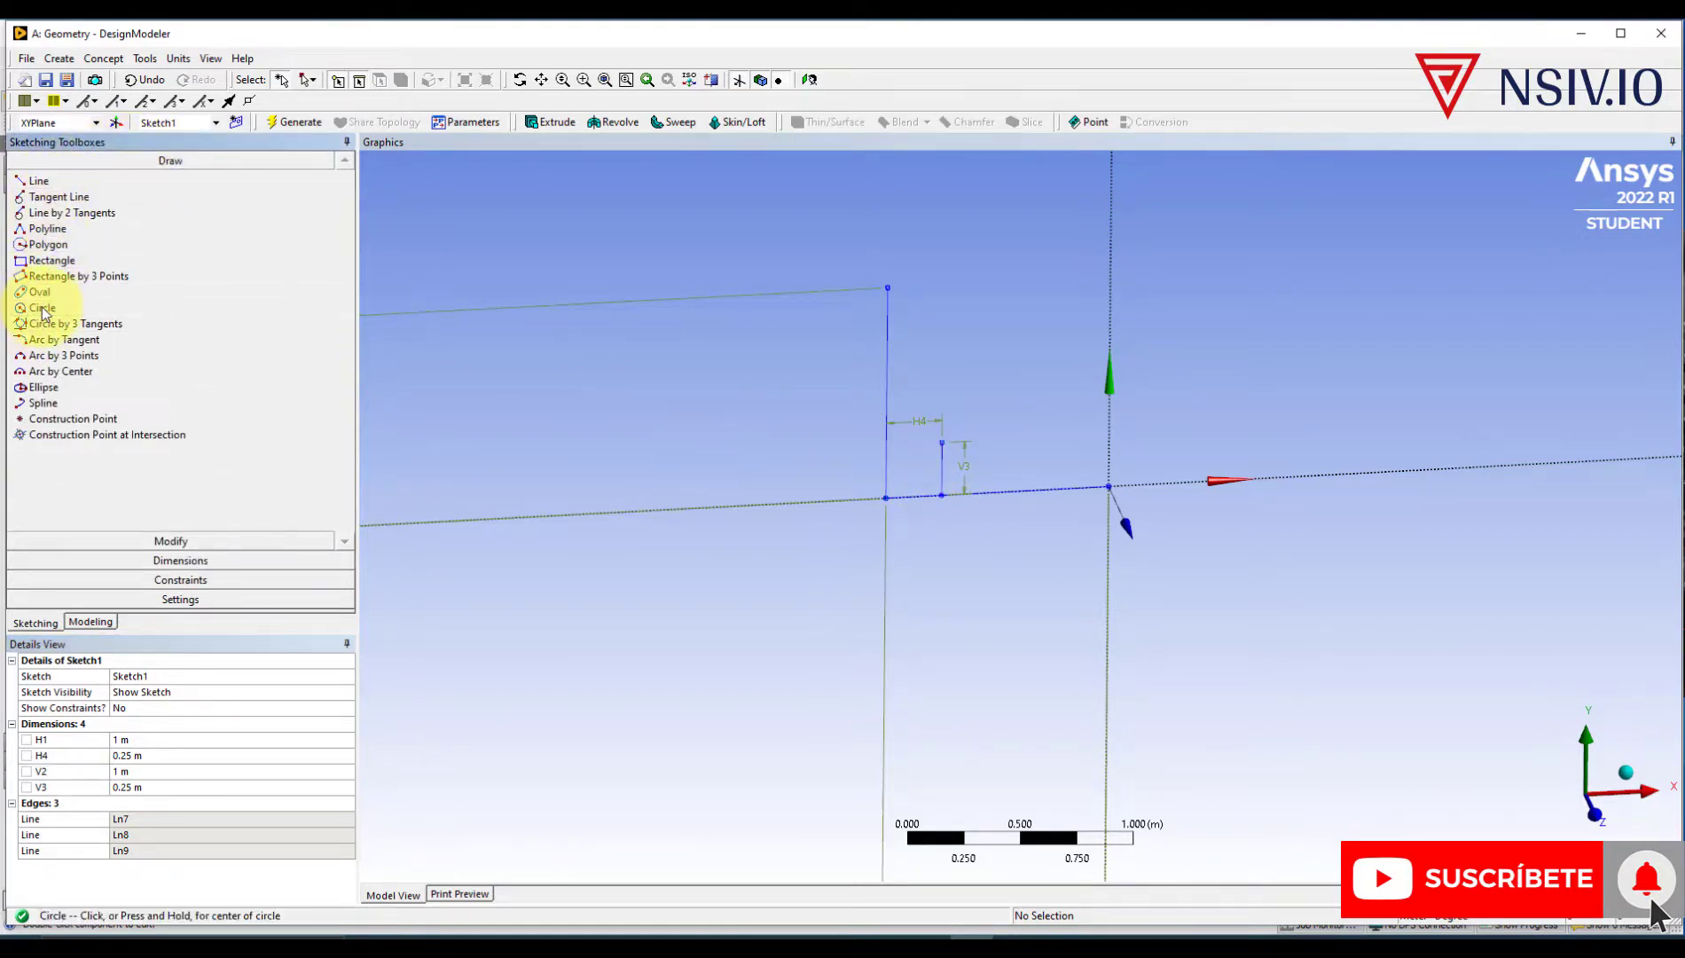
pyautogui.click(942, 440)
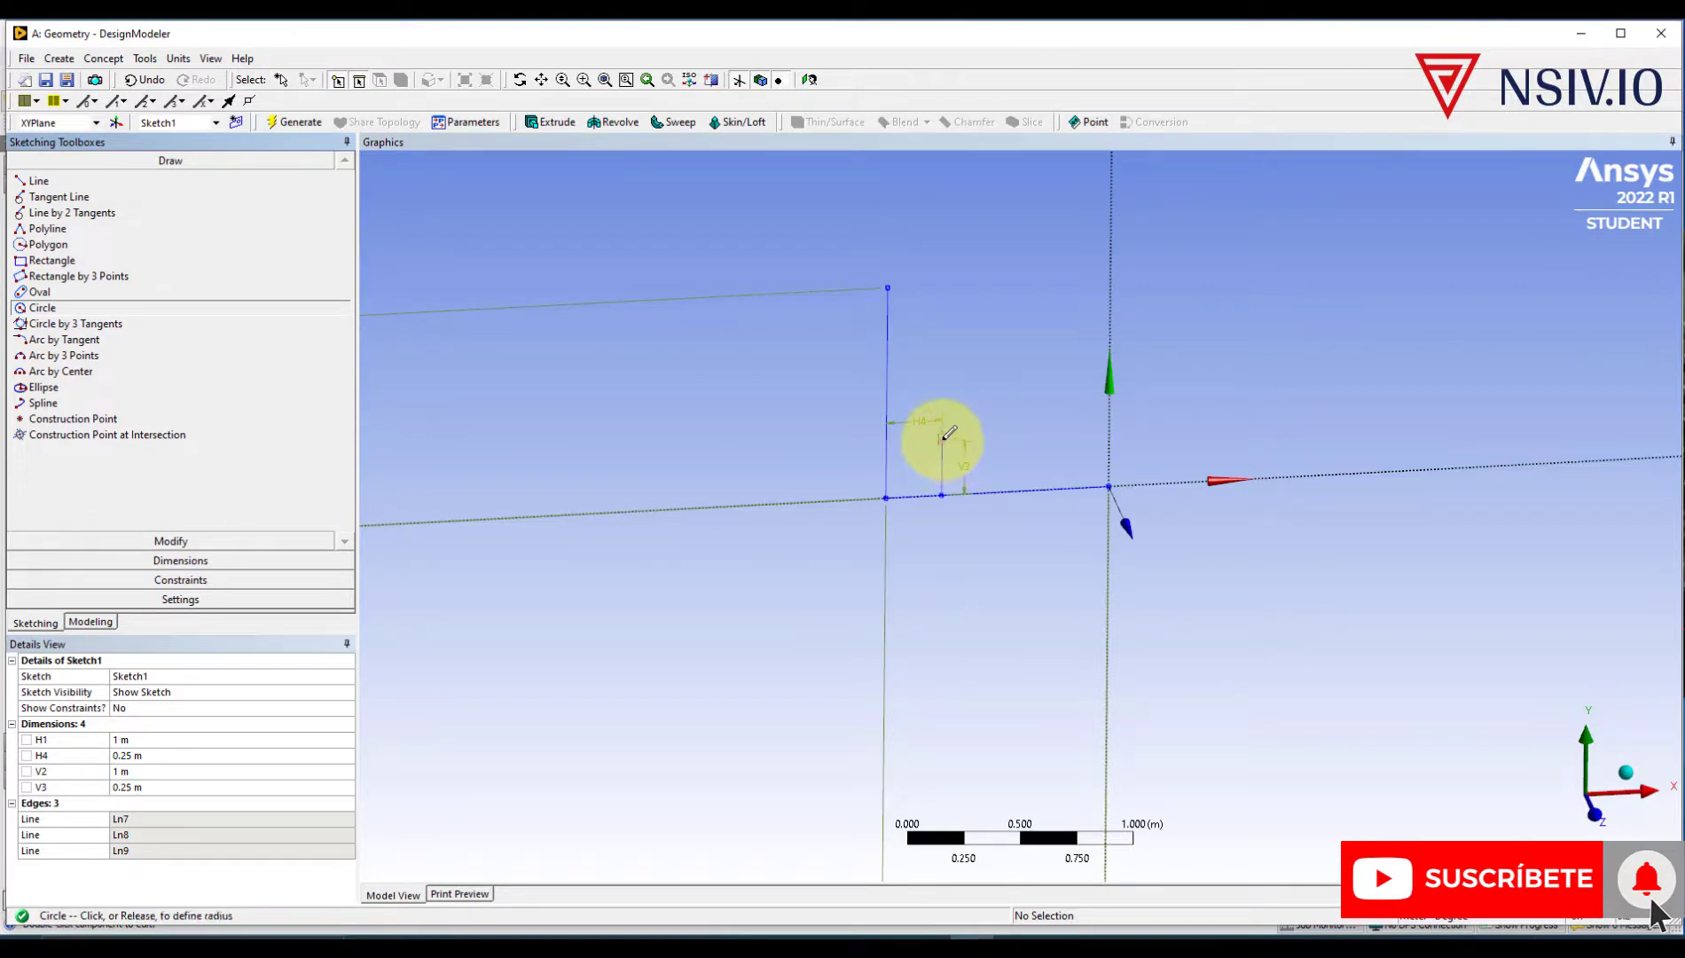
pyautogui.click(942, 493)
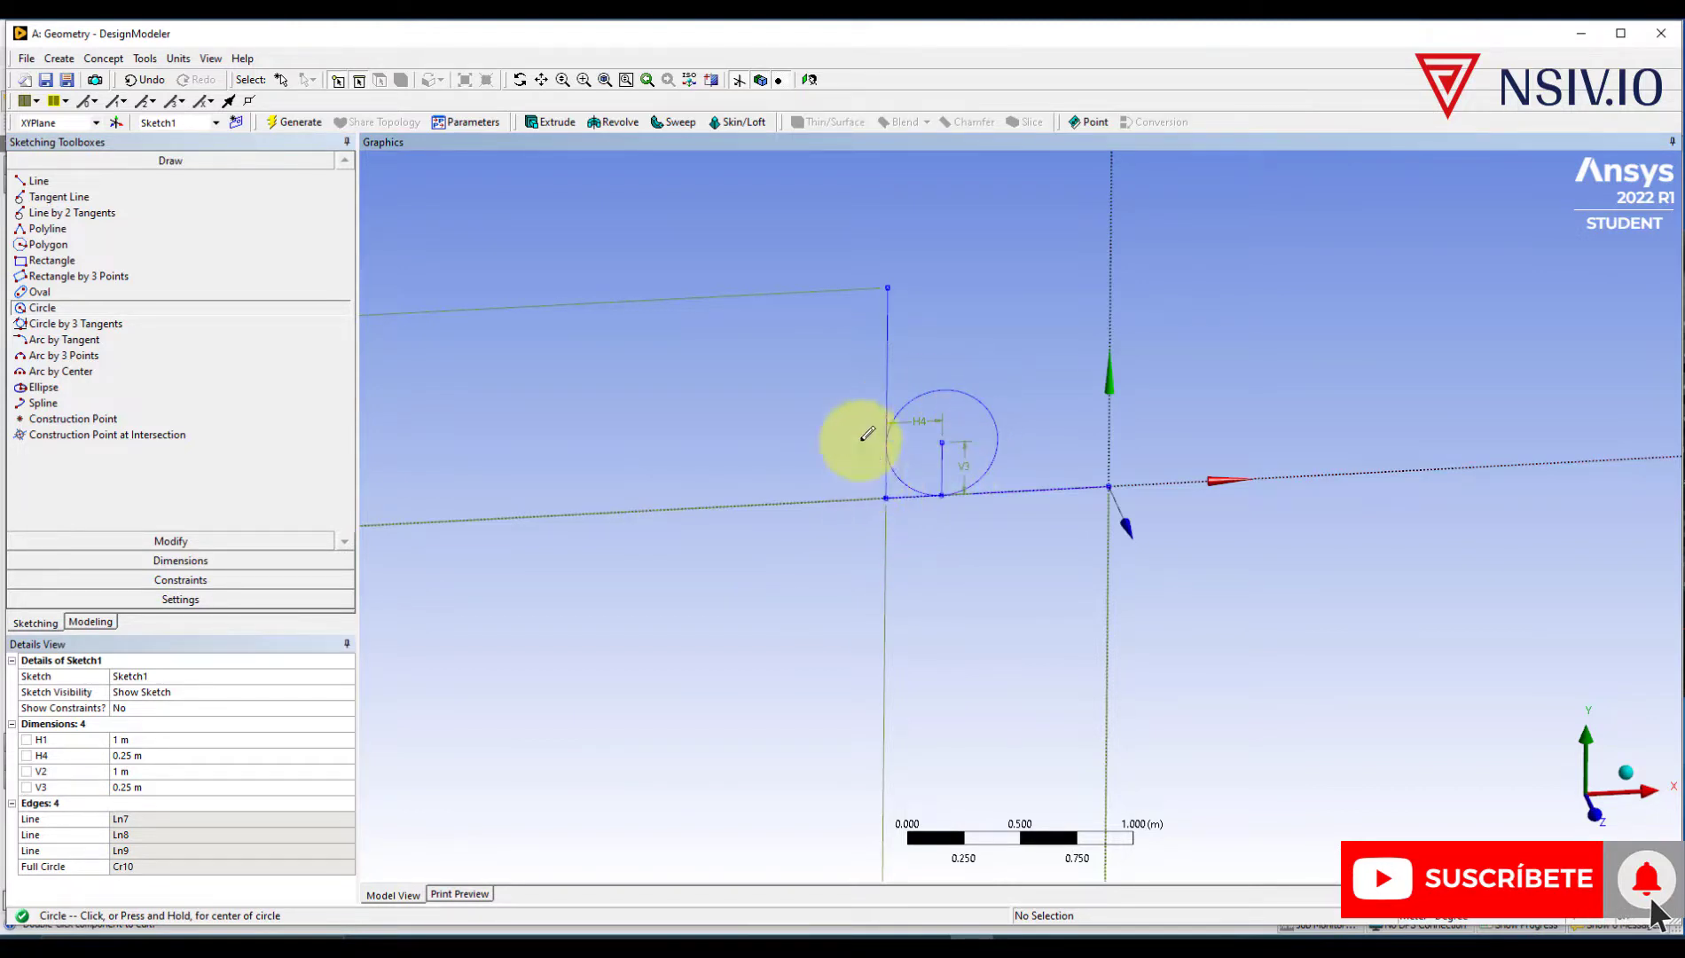
# - Trim the circle to the quarter arc at the corner, and trim away the leftover corner segments and the short construction line
pyautogui.click(206, 541)
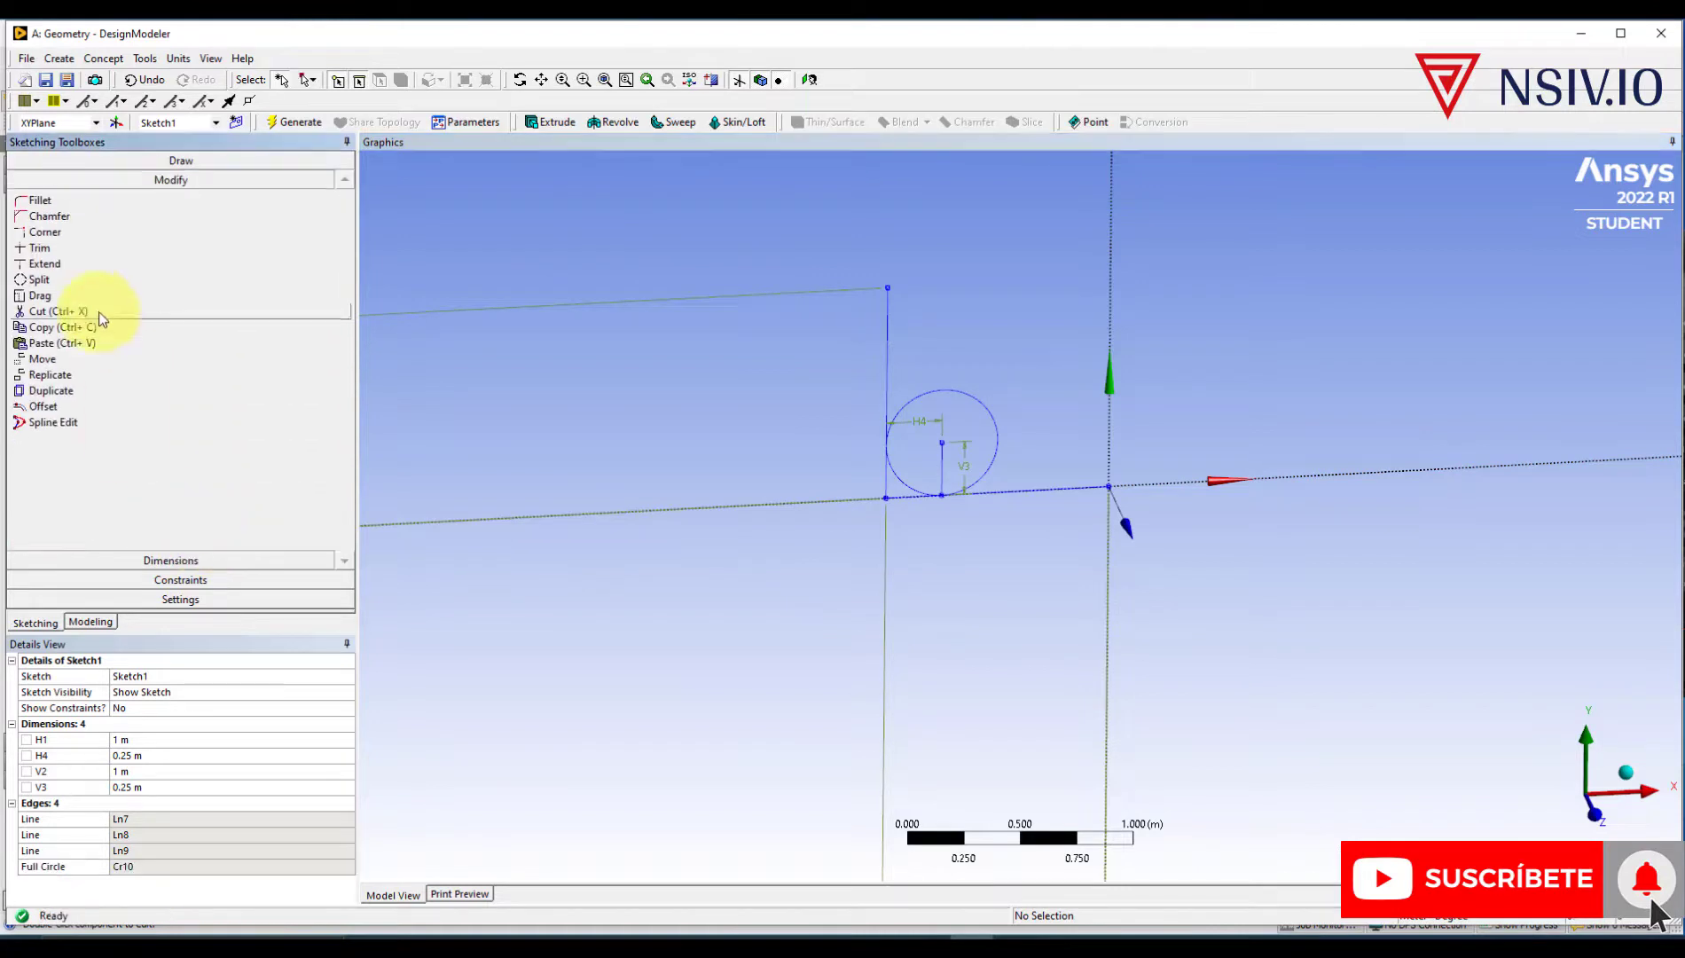
pyautogui.click(39, 248)
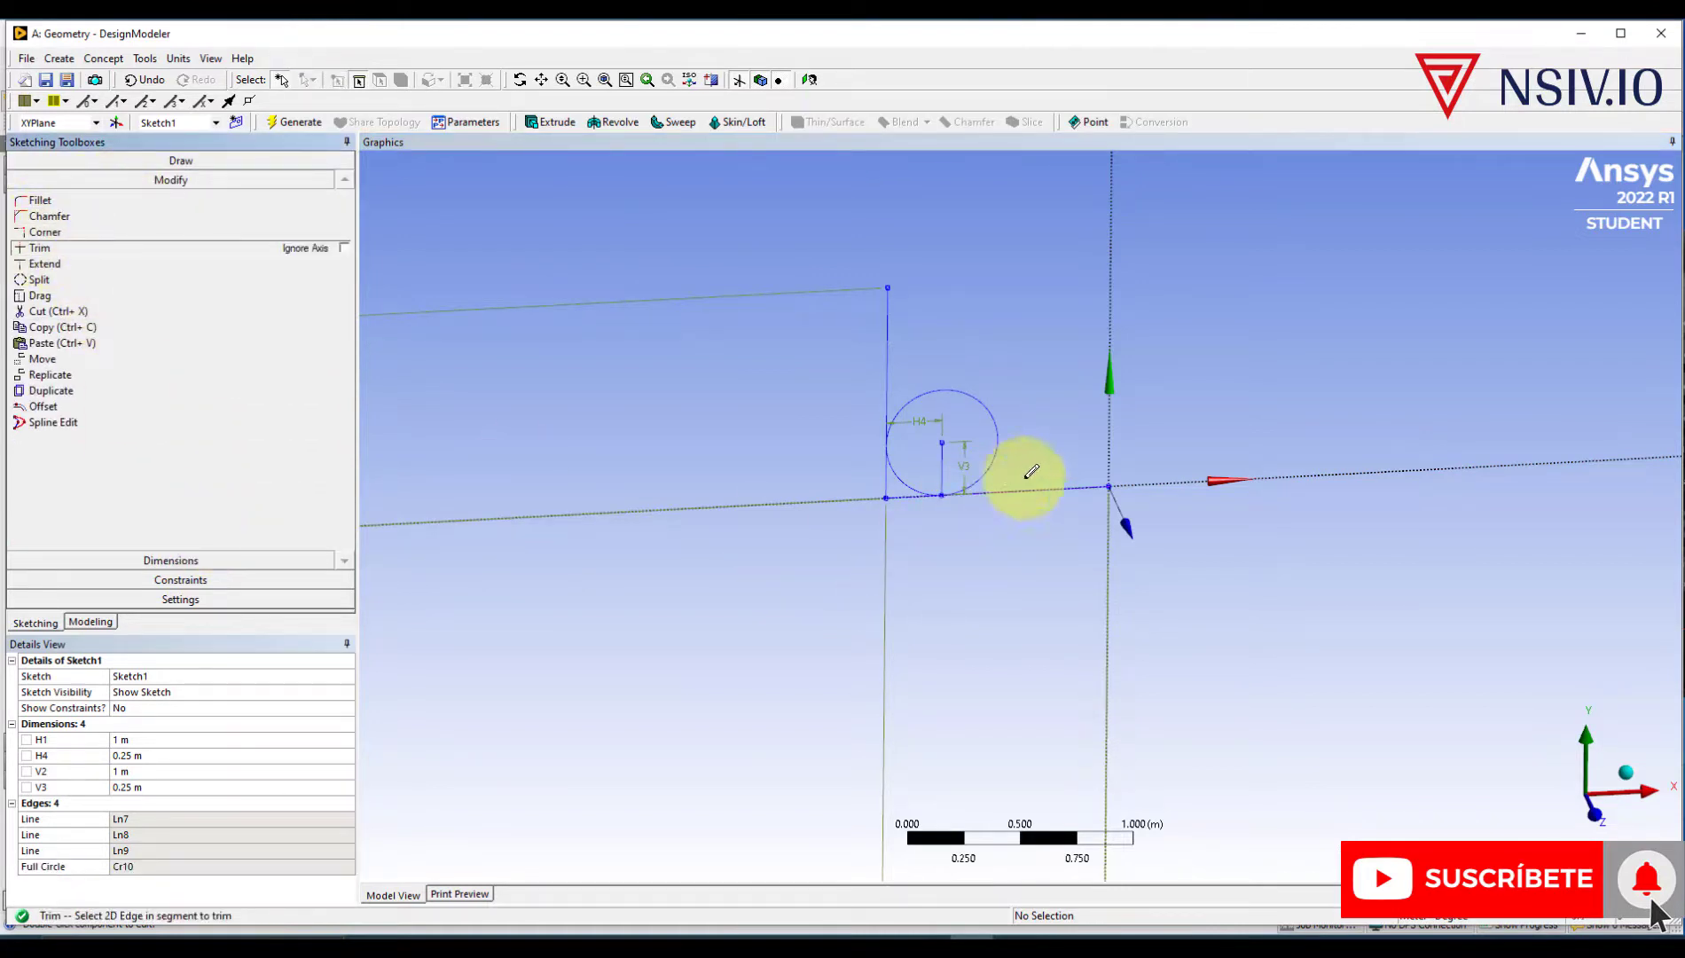
pyautogui.click(986, 408)
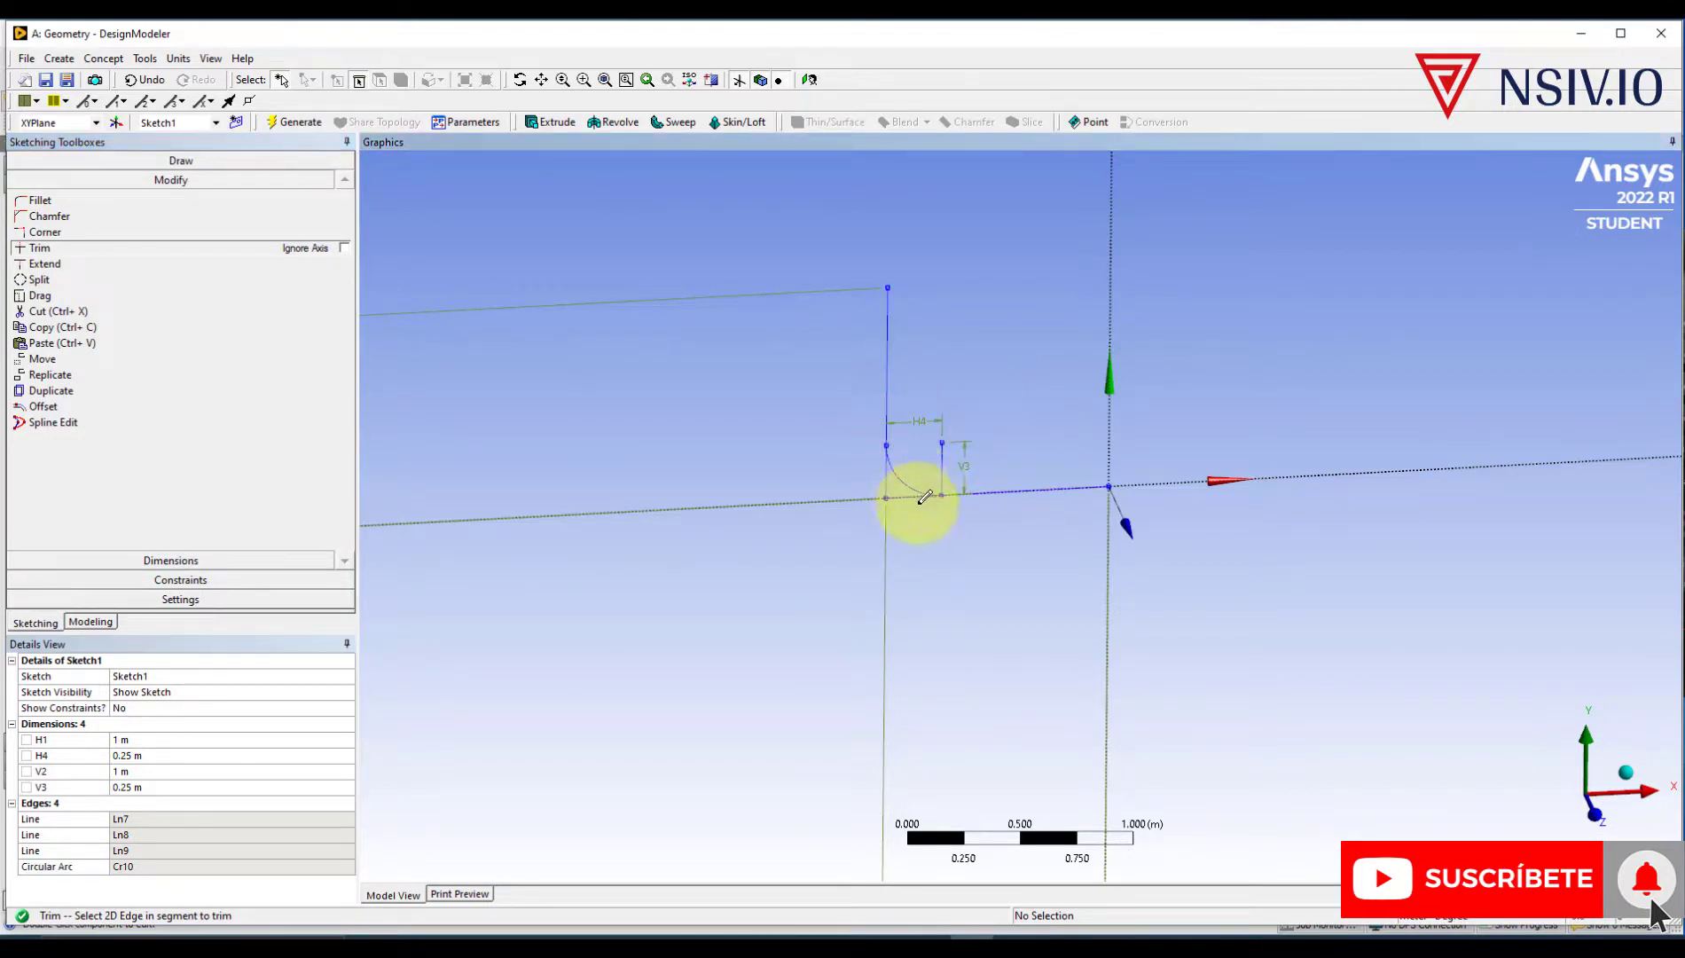
pyautogui.click(893, 470)
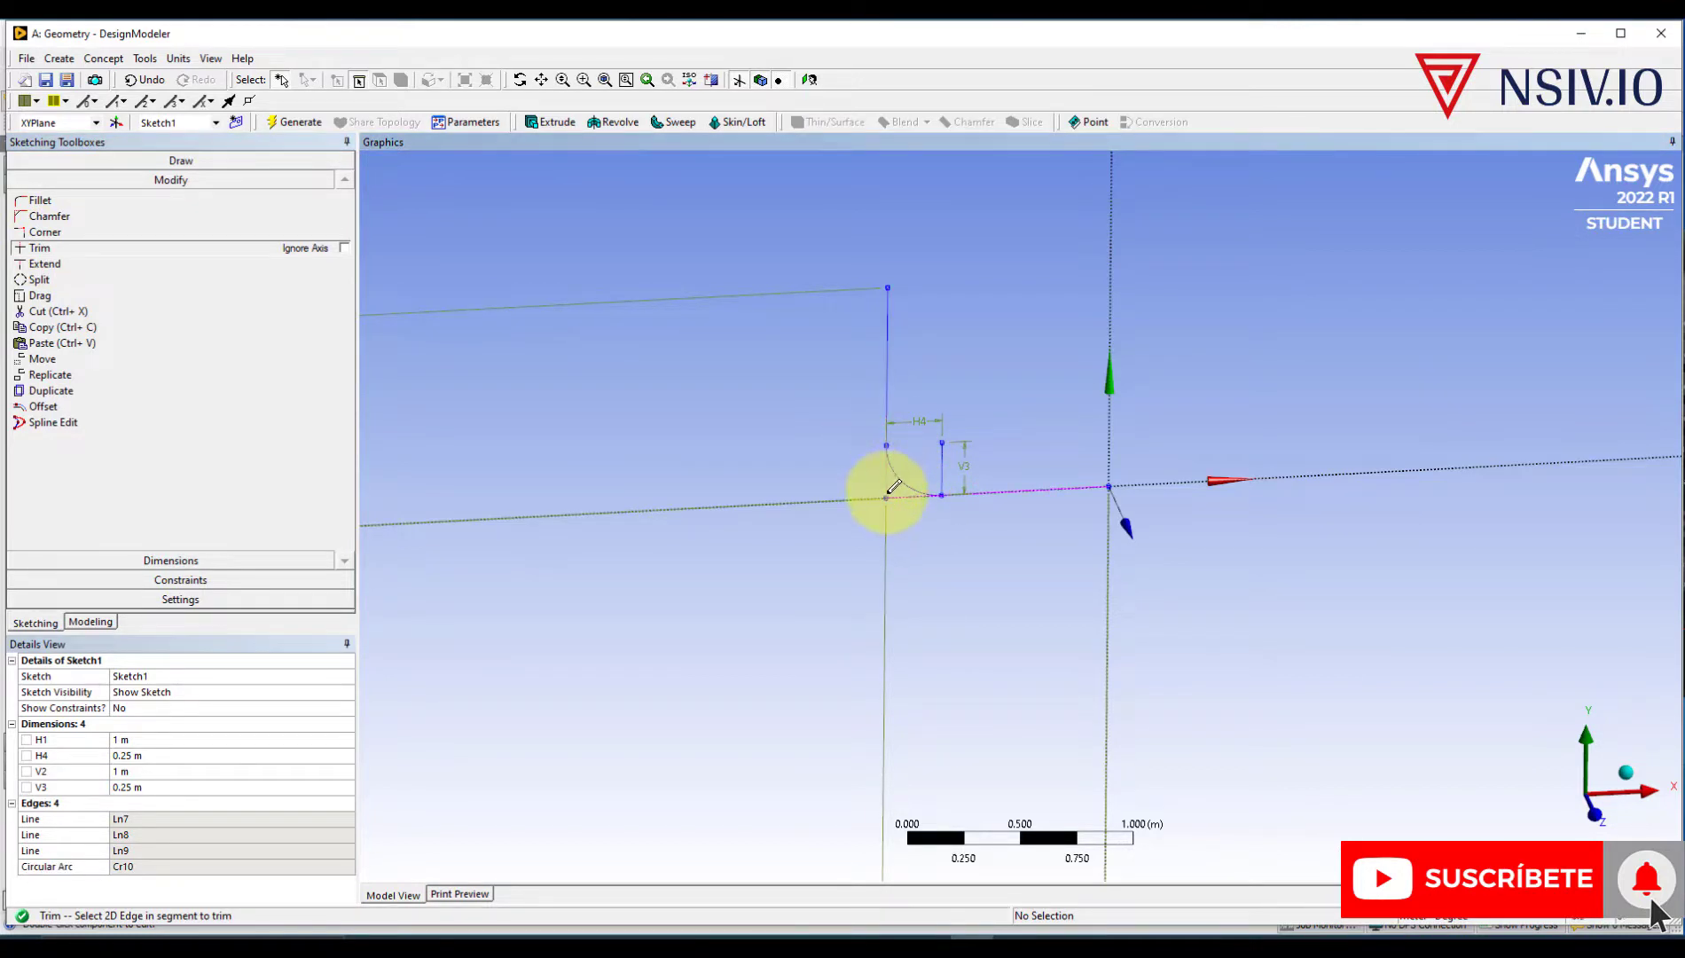
pyautogui.click(901, 488)
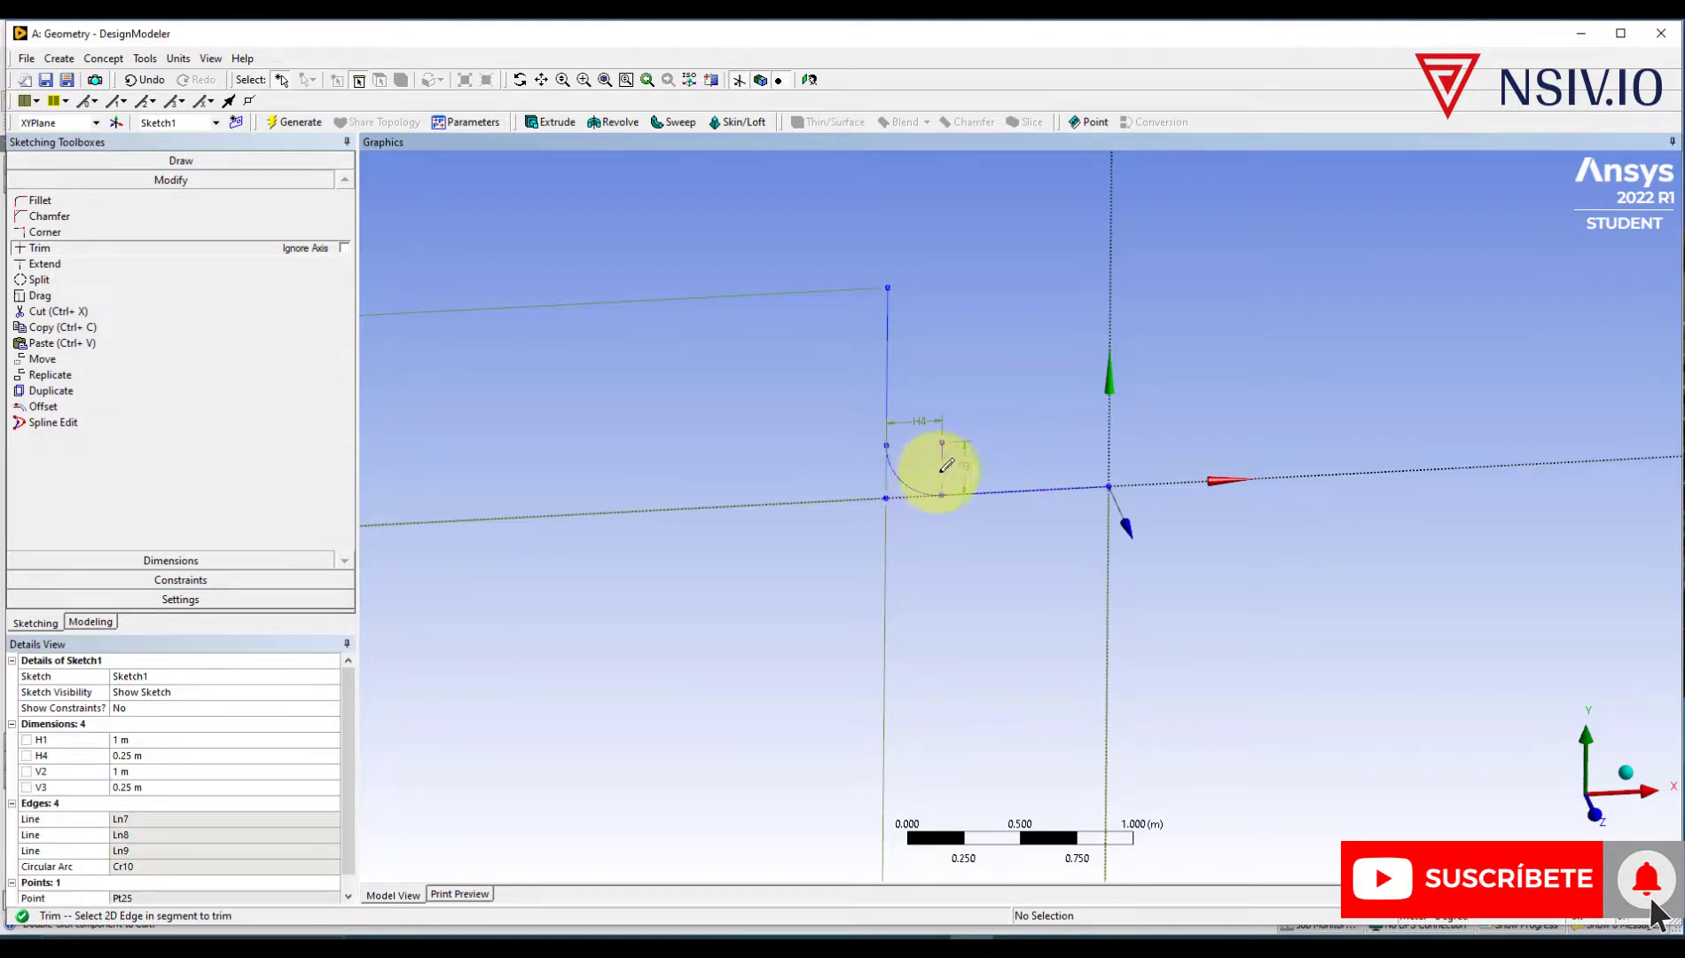
pyautogui.click(942, 469)
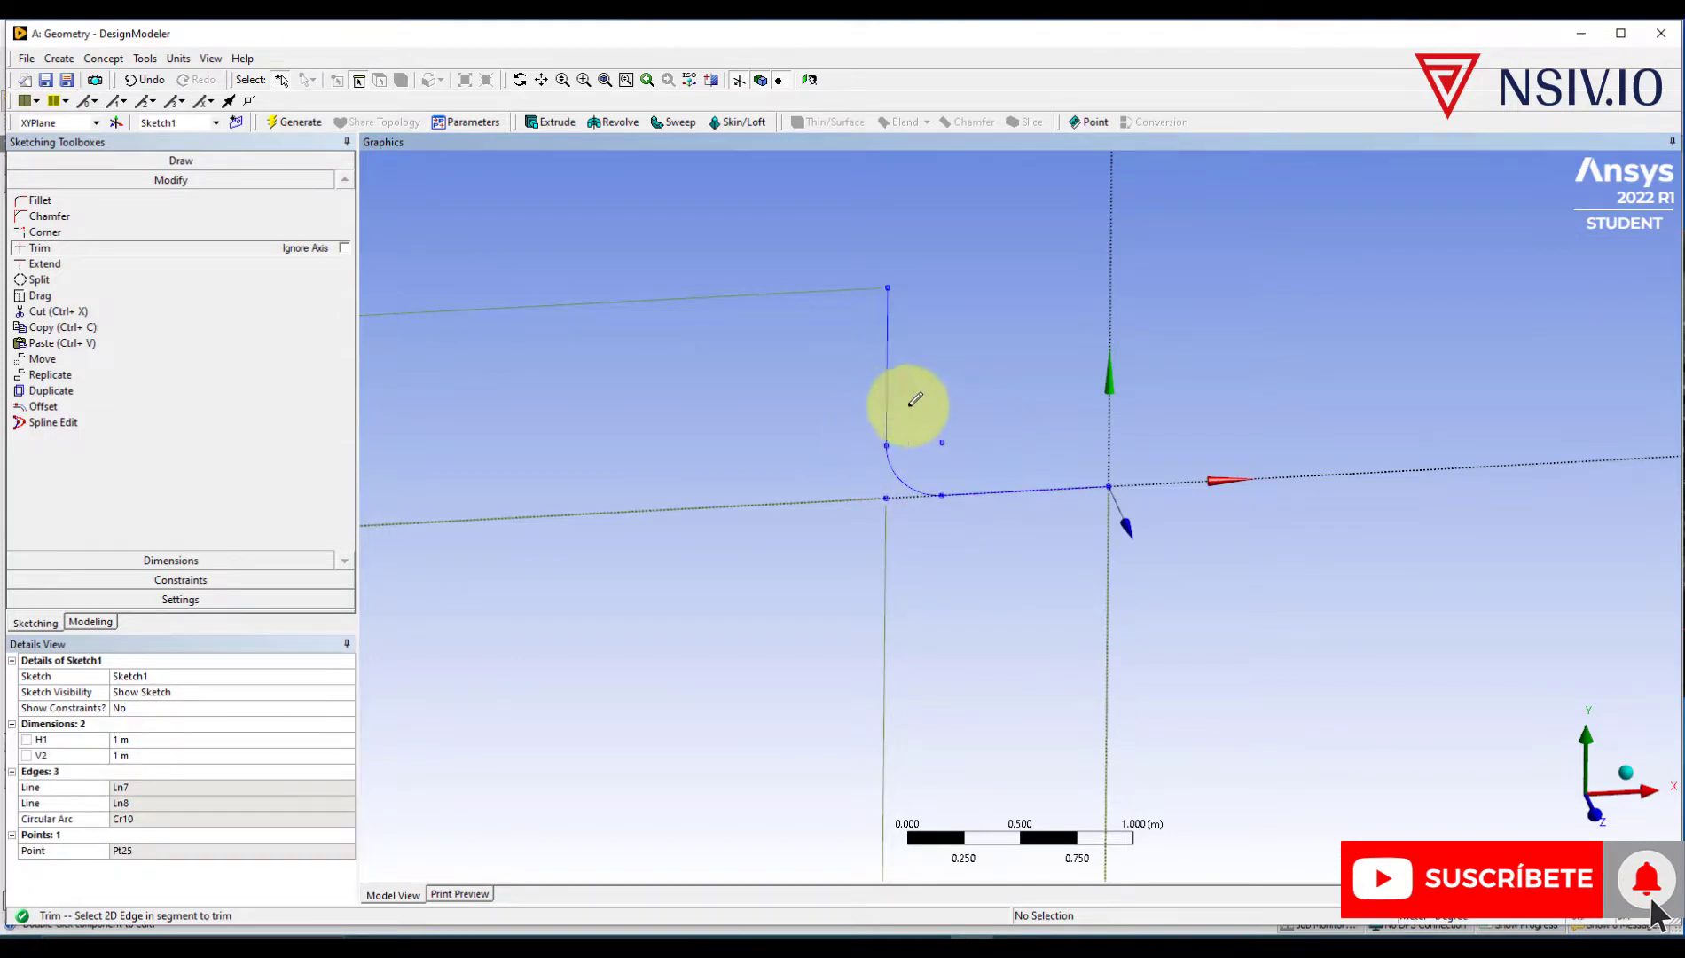
# - Draw a circle about 0.36 m in diameter centred on the origin in a new sketch on the YZ plane
pyautogui.moveTo(916, 399)
pyautogui.mouseDown(button='middle')
pyautogui.moveTo(963, 365)
pyautogui.moveTo(967, 405)
pyautogui.moveTo(925, 361)
pyautogui.moveTo(876, 228)
pyautogui.mouseUp(button='middle')
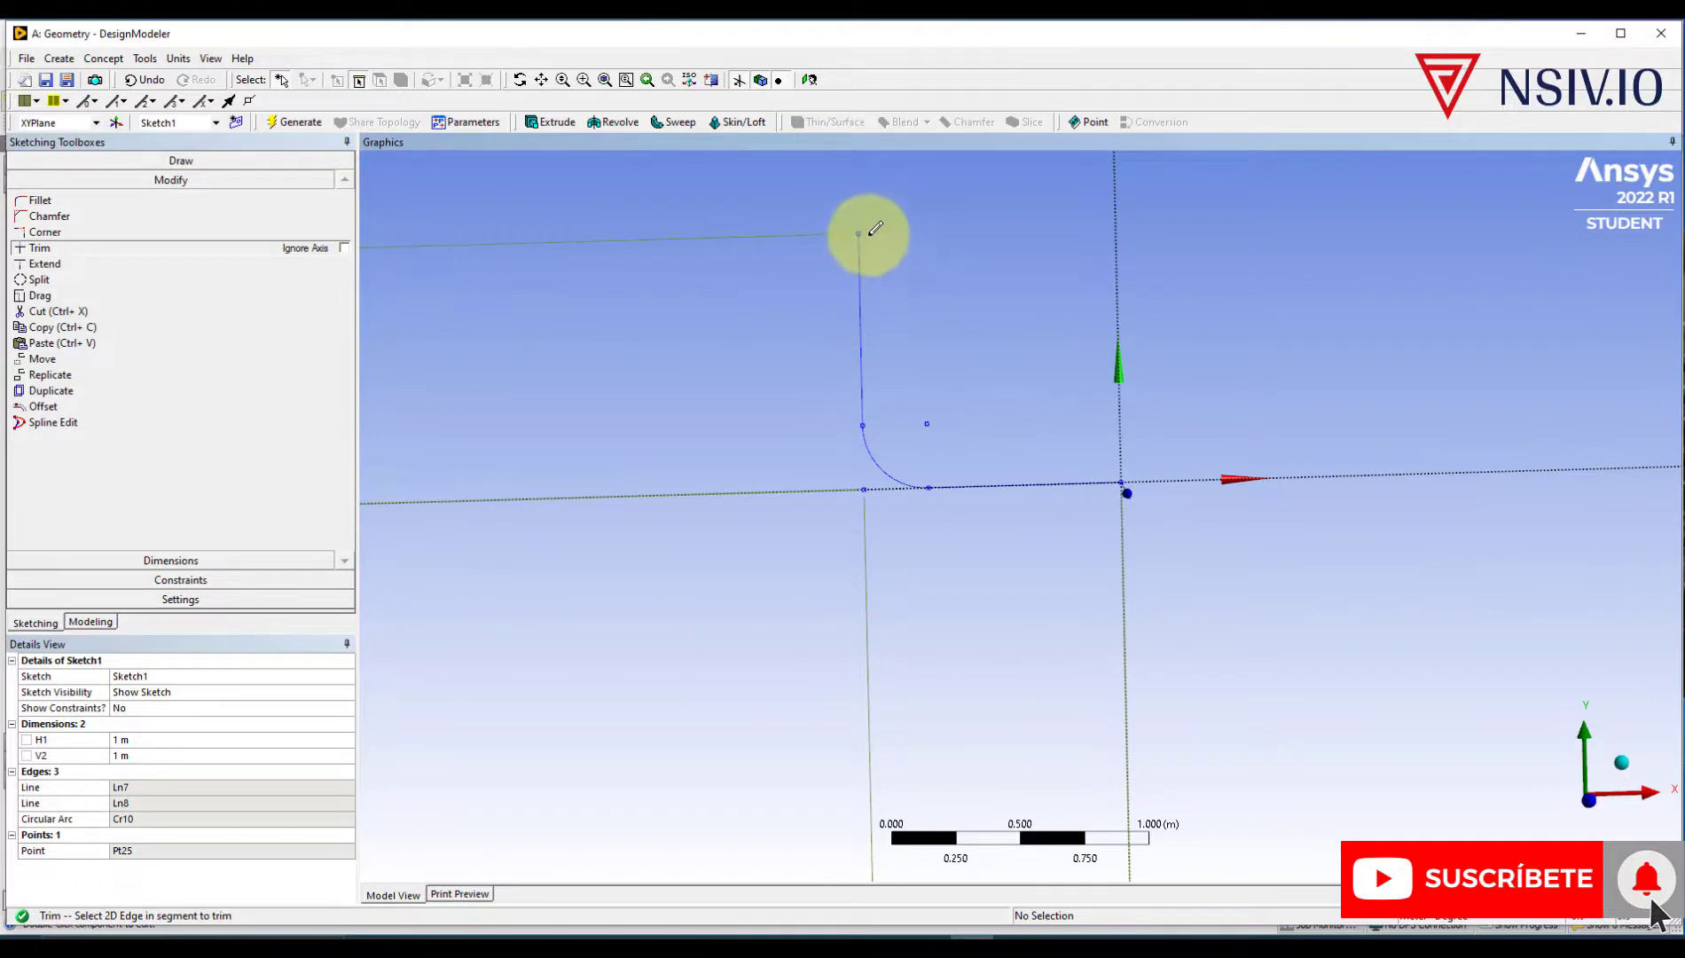
pyautogui.moveTo(1016, 545)
pyautogui.mouseDown(button='middle')
pyautogui.moveTo(951, 548)
pyautogui.moveTo(943, 591)
pyautogui.moveTo(907, 568)
pyautogui.moveTo(947, 613)
pyautogui.moveTo(922, 585)
pyautogui.mouseUp(button='middle')
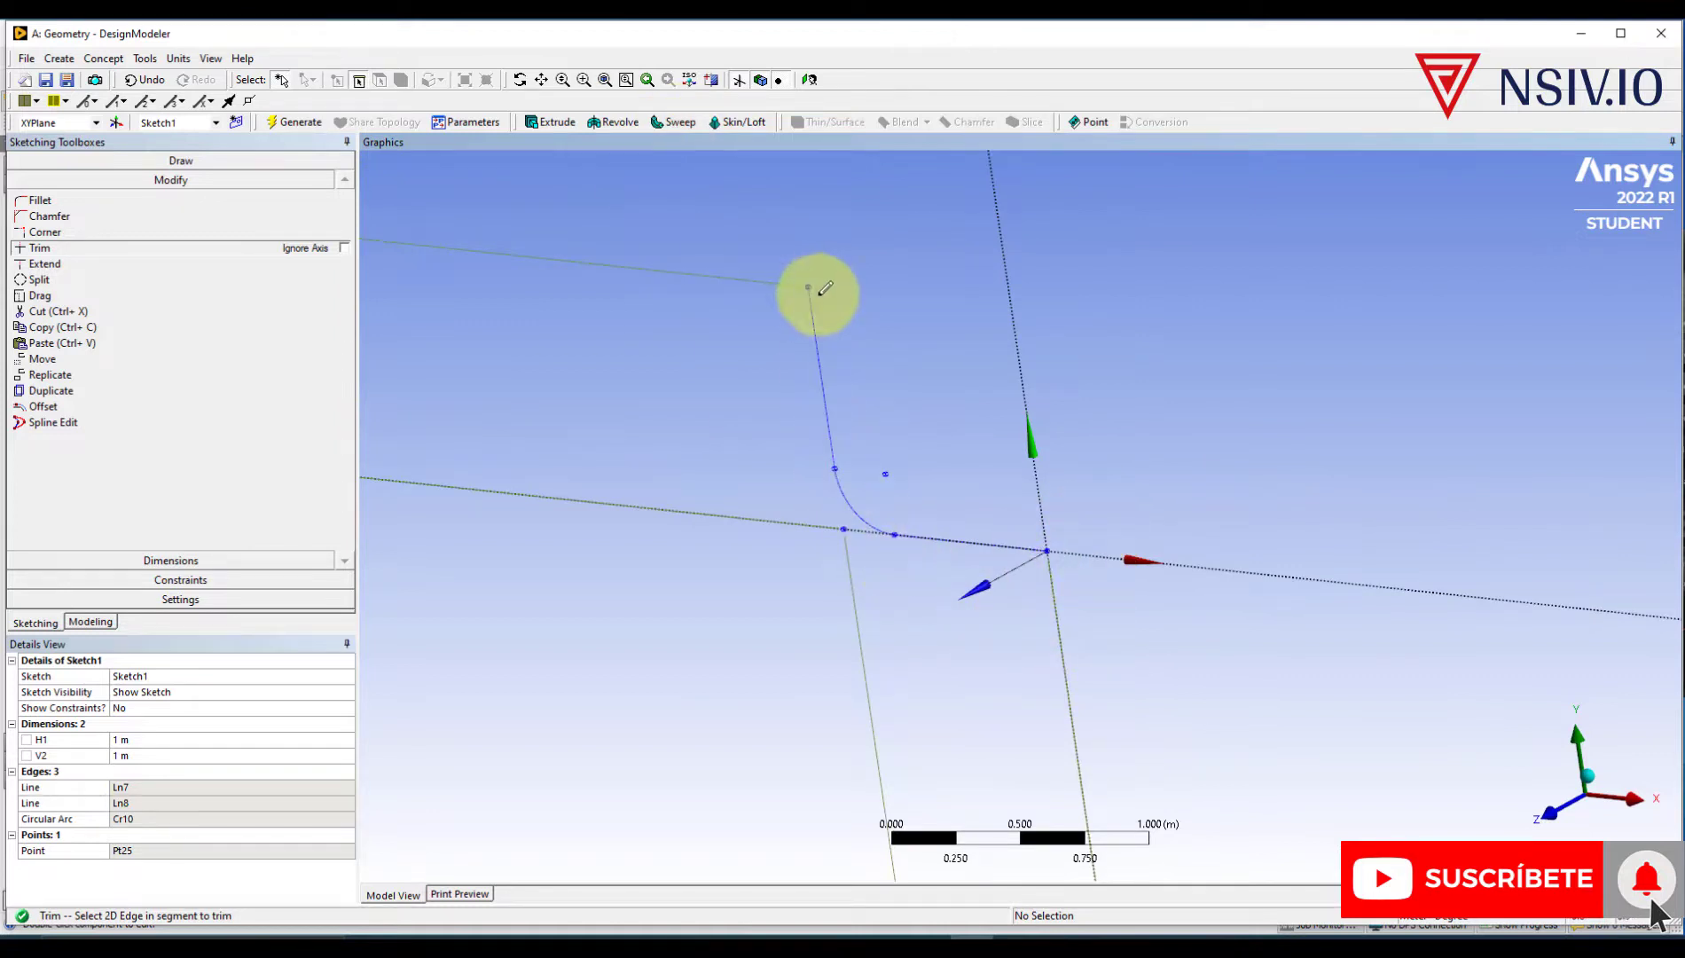
pyautogui.click(92, 624)
pyautogui.click(1071, 544)
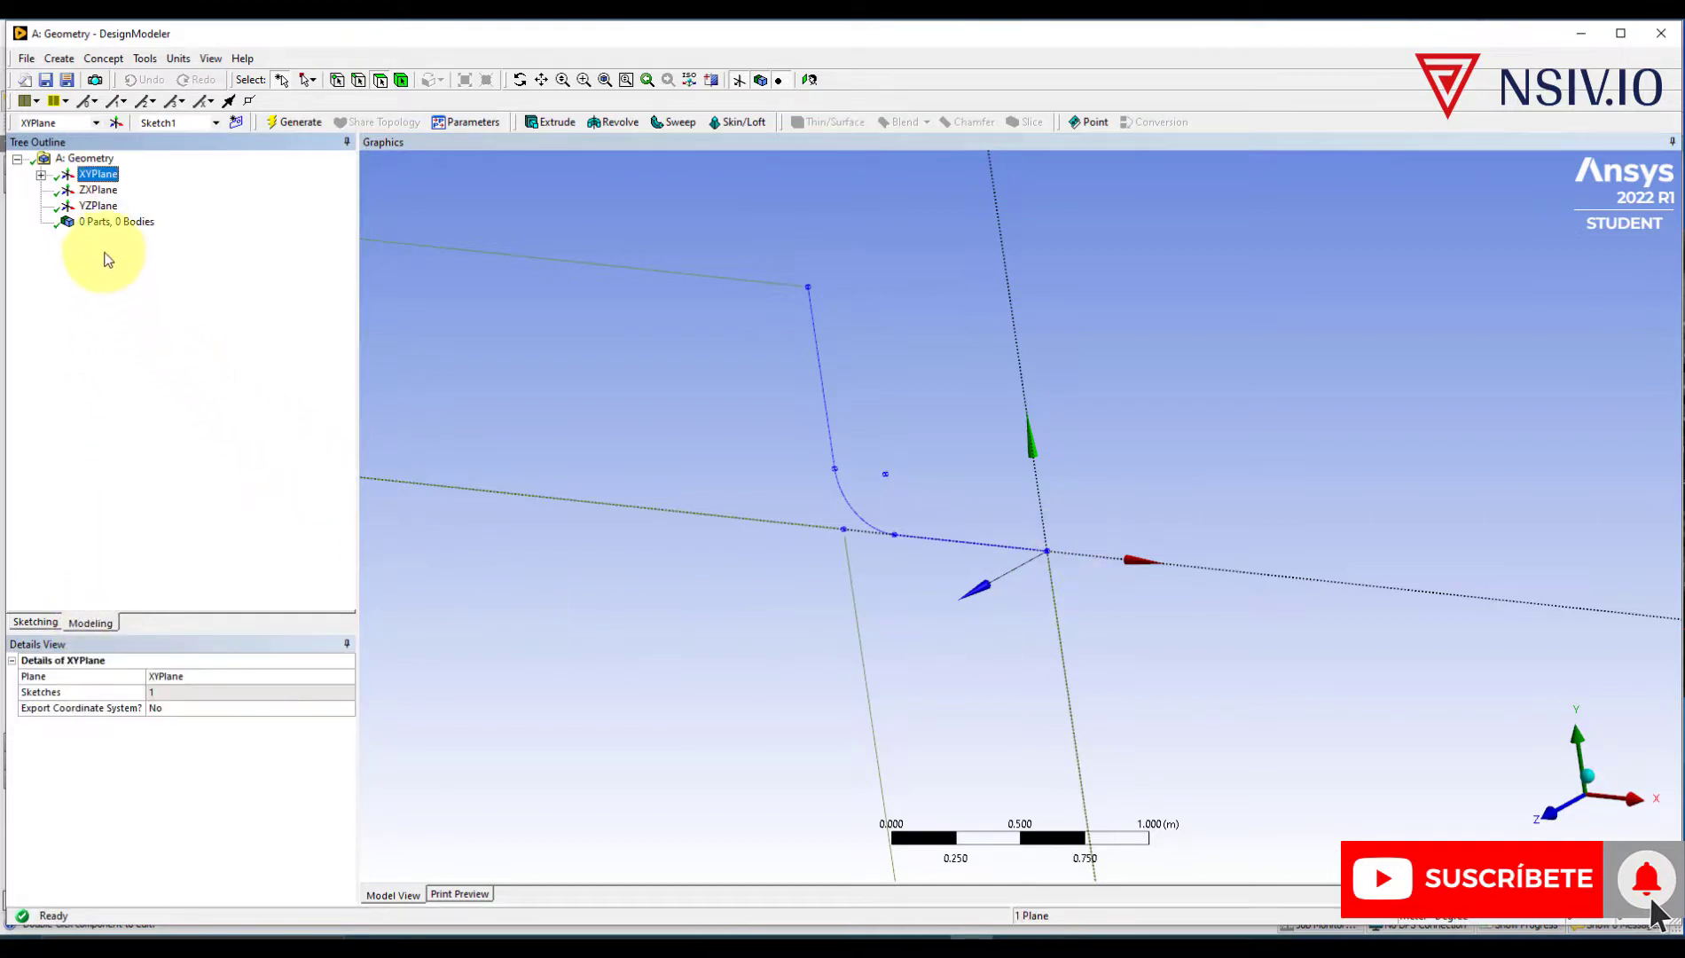
pyautogui.click(105, 206)
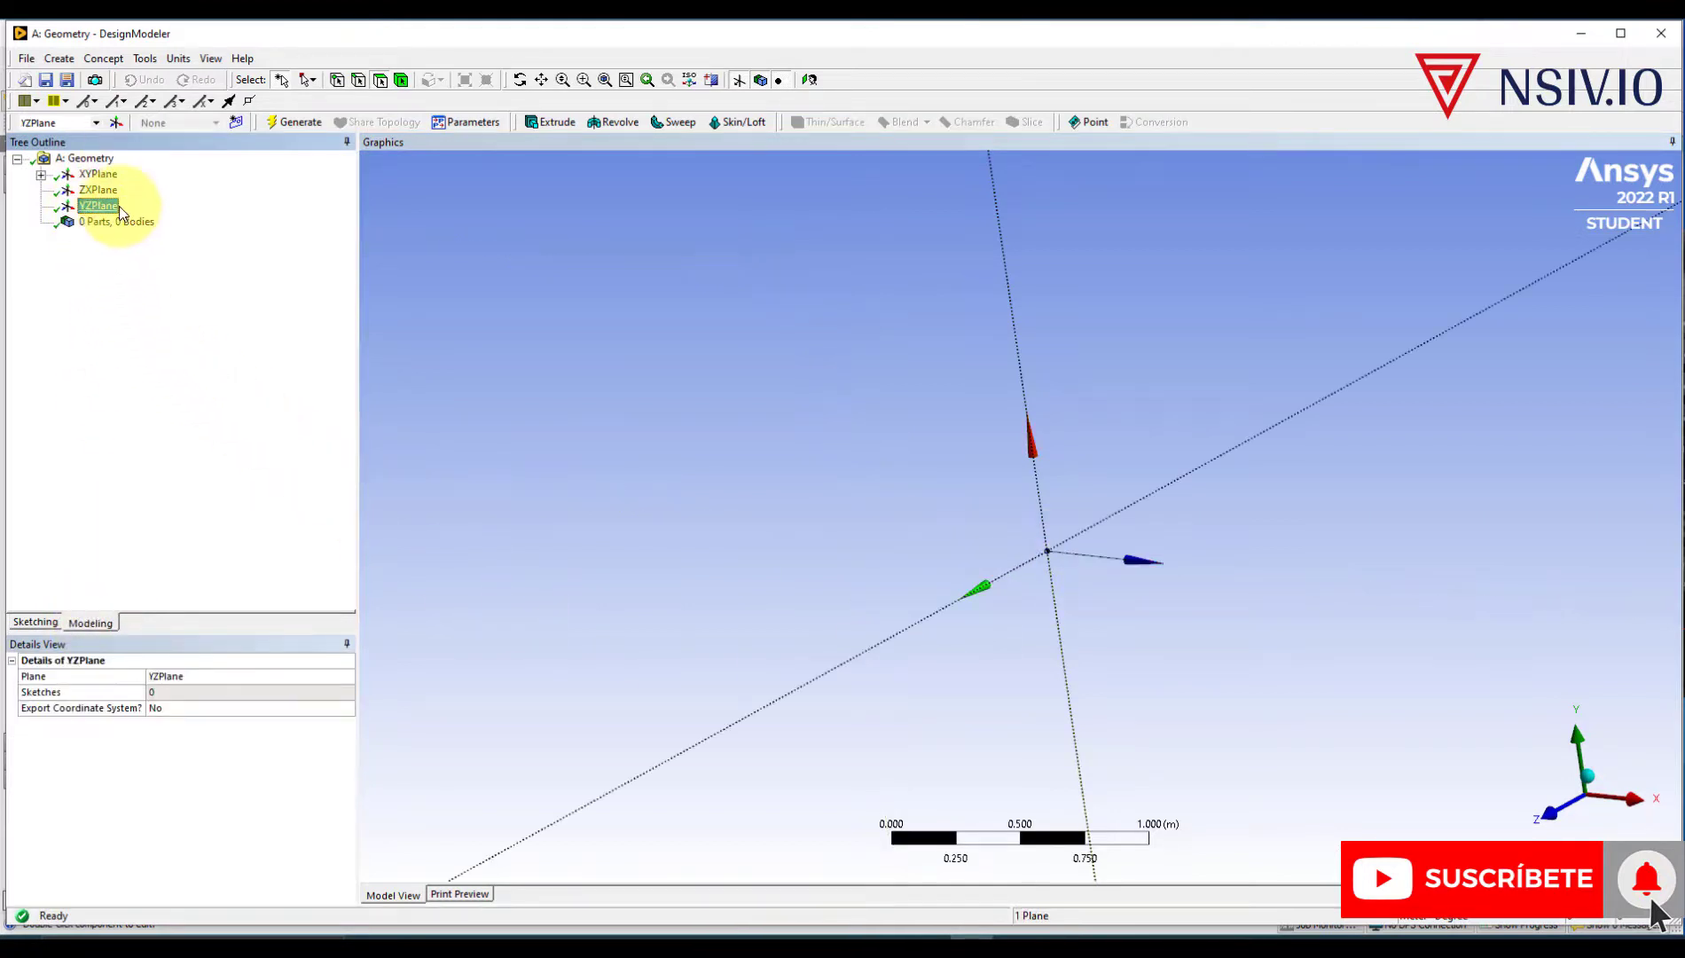
pyautogui.click(41, 621)
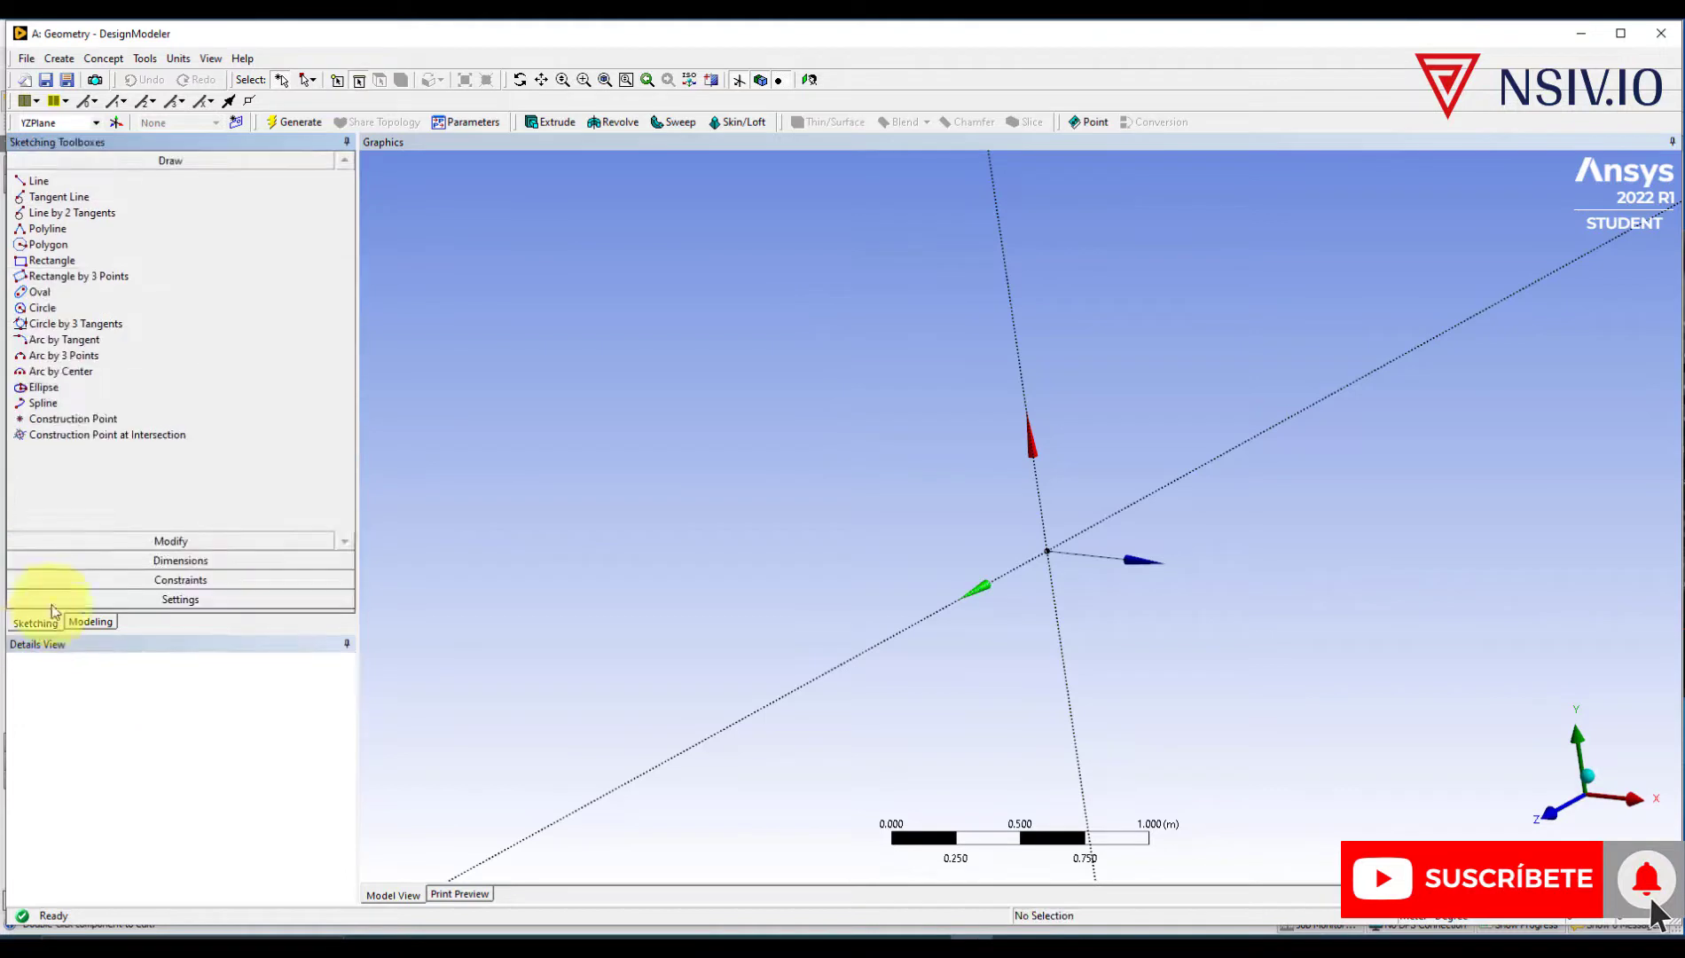
pyautogui.click(41, 307)
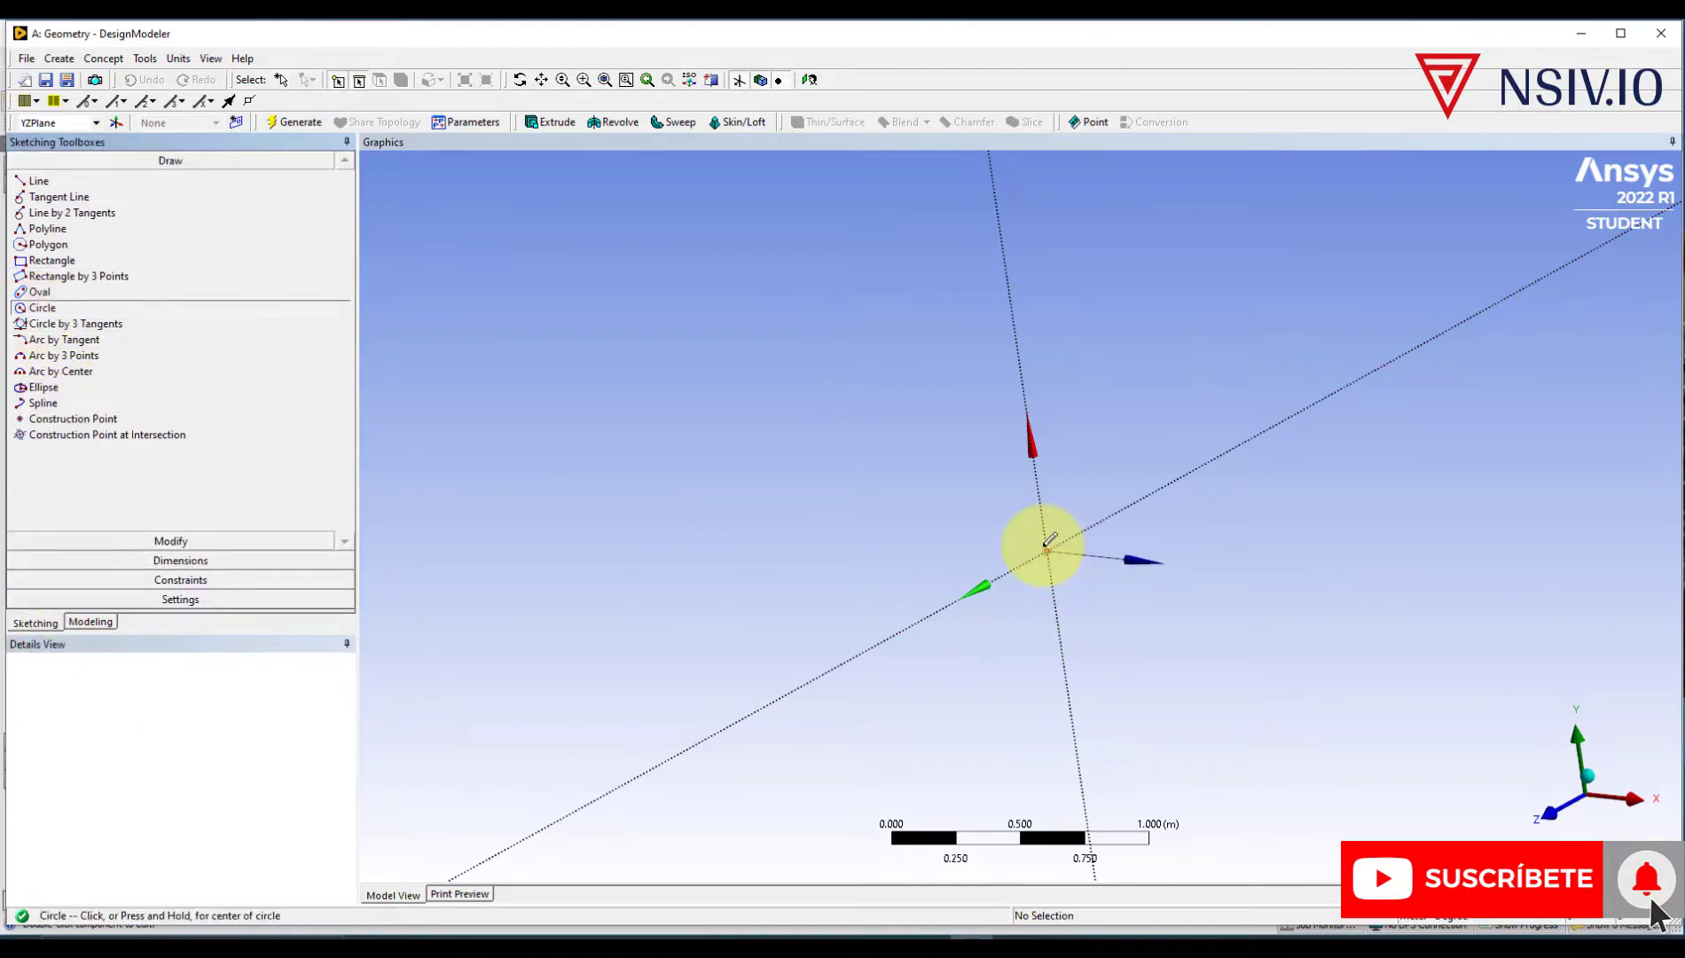
pyautogui.moveTo(1047, 550); pyautogui.dragTo(1068, 519)
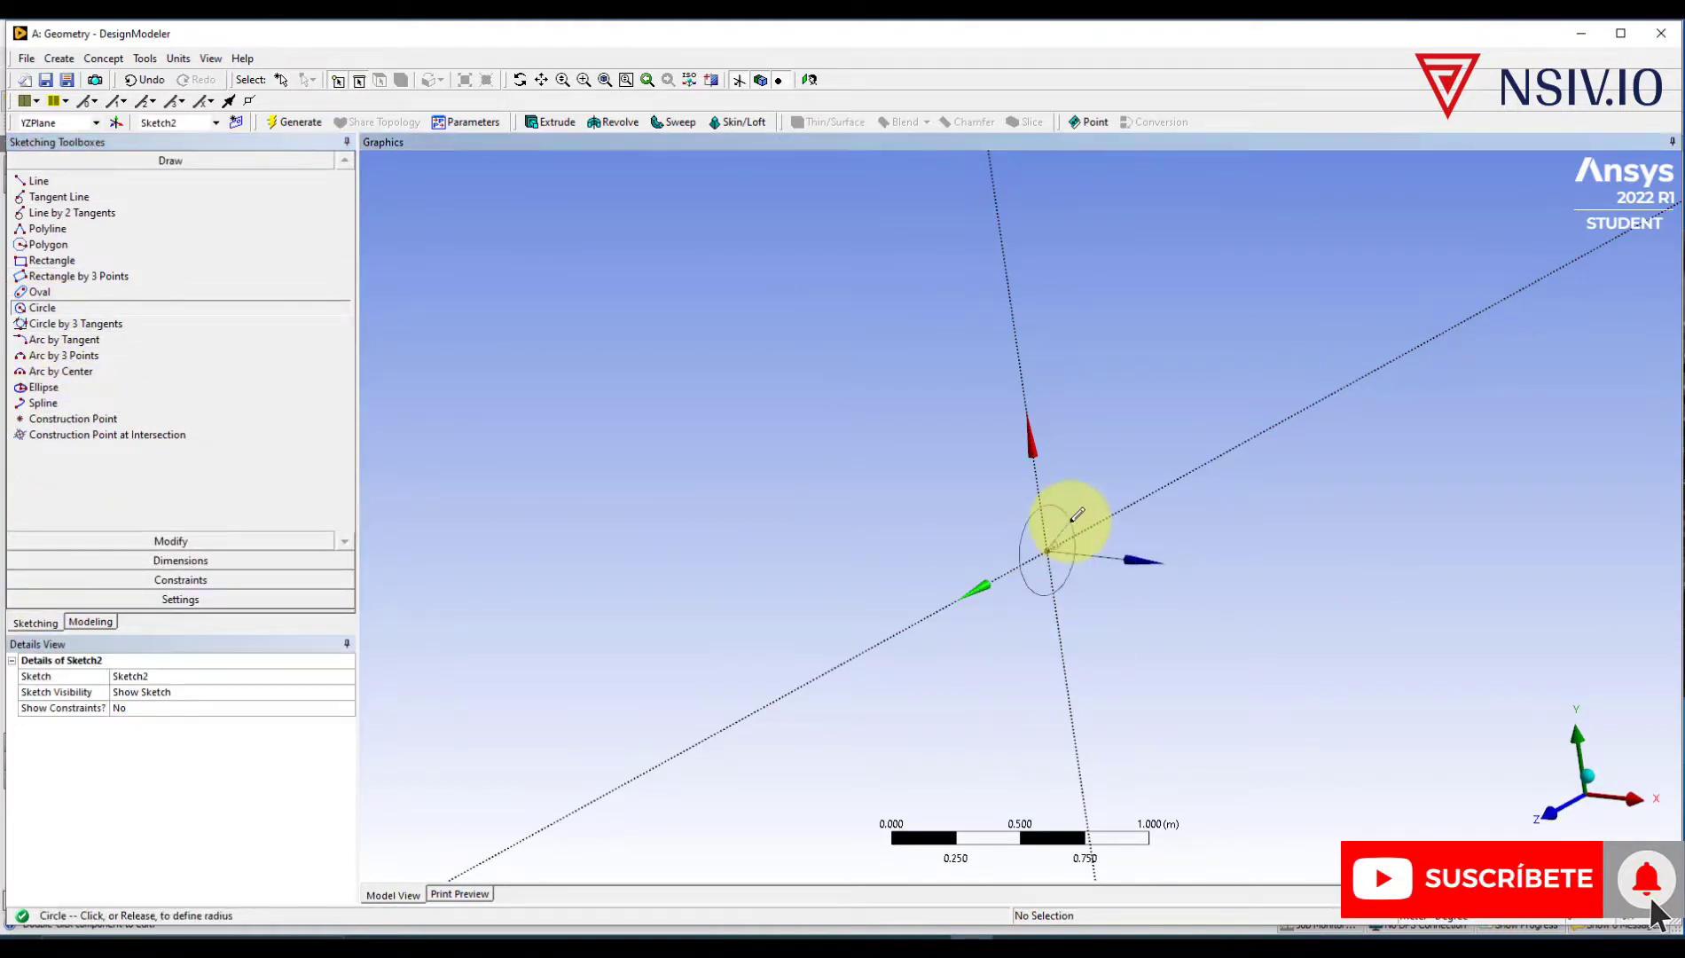
# - Dimension the circle's diameter and set it to 0.25 m
pyautogui.click(234, 562)
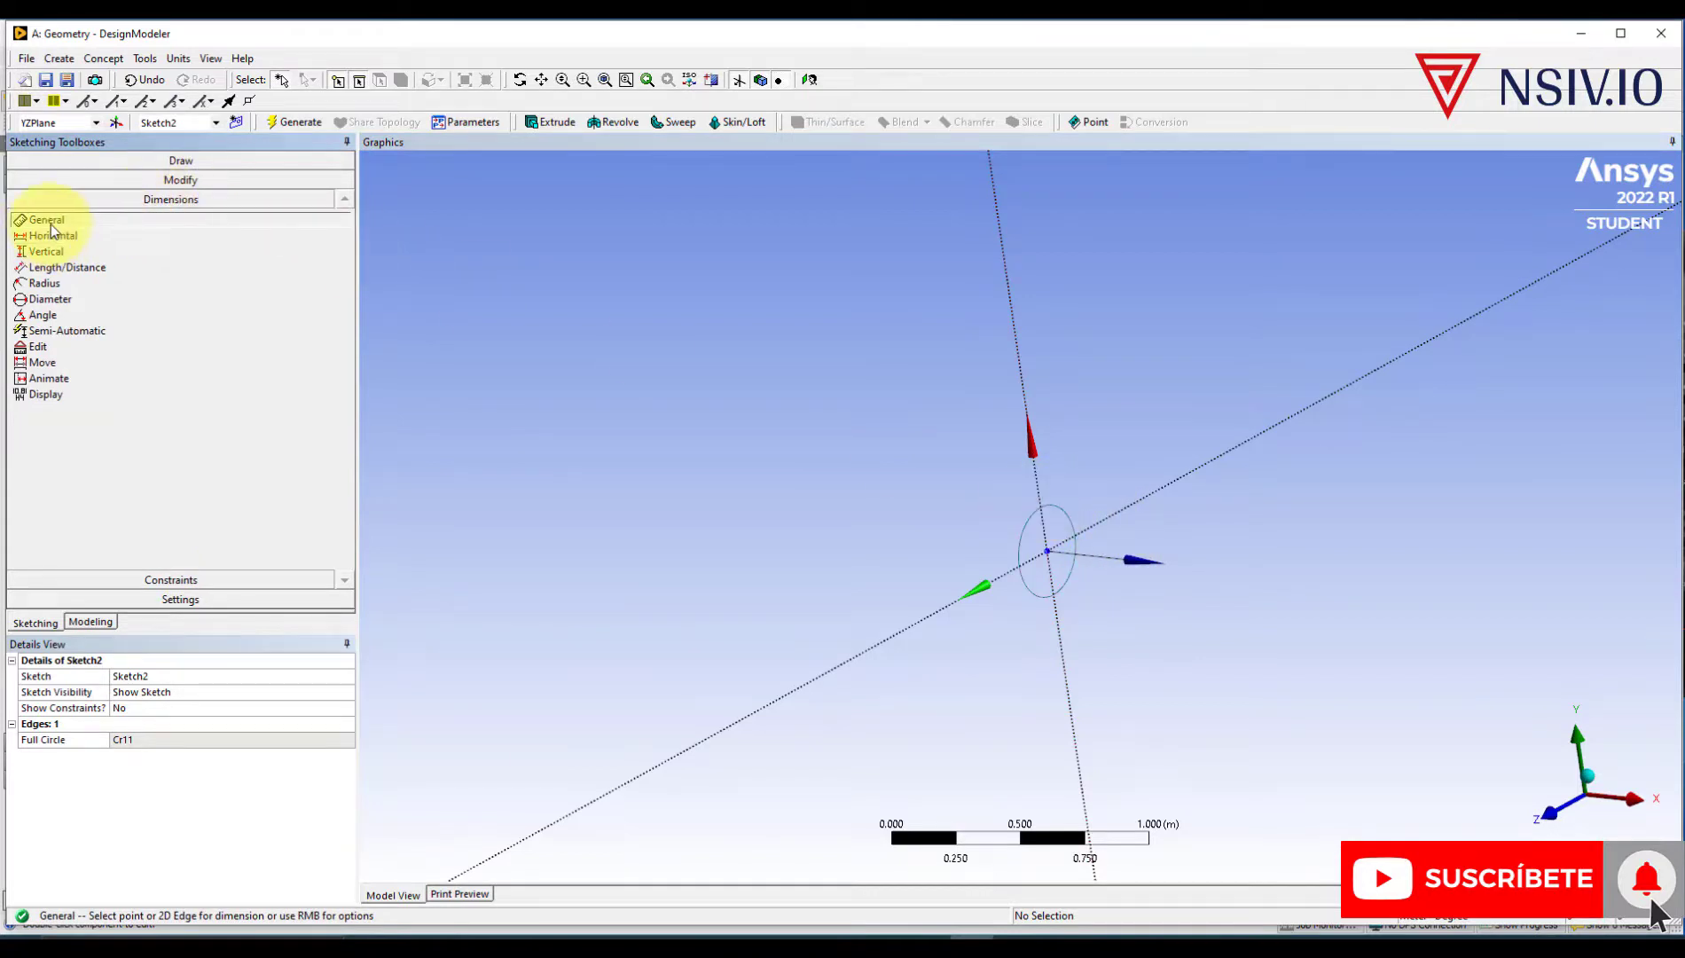
pyautogui.click(1065, 513)
pyautogui.click(1089, 465)
pyautogui.click(139, 743)
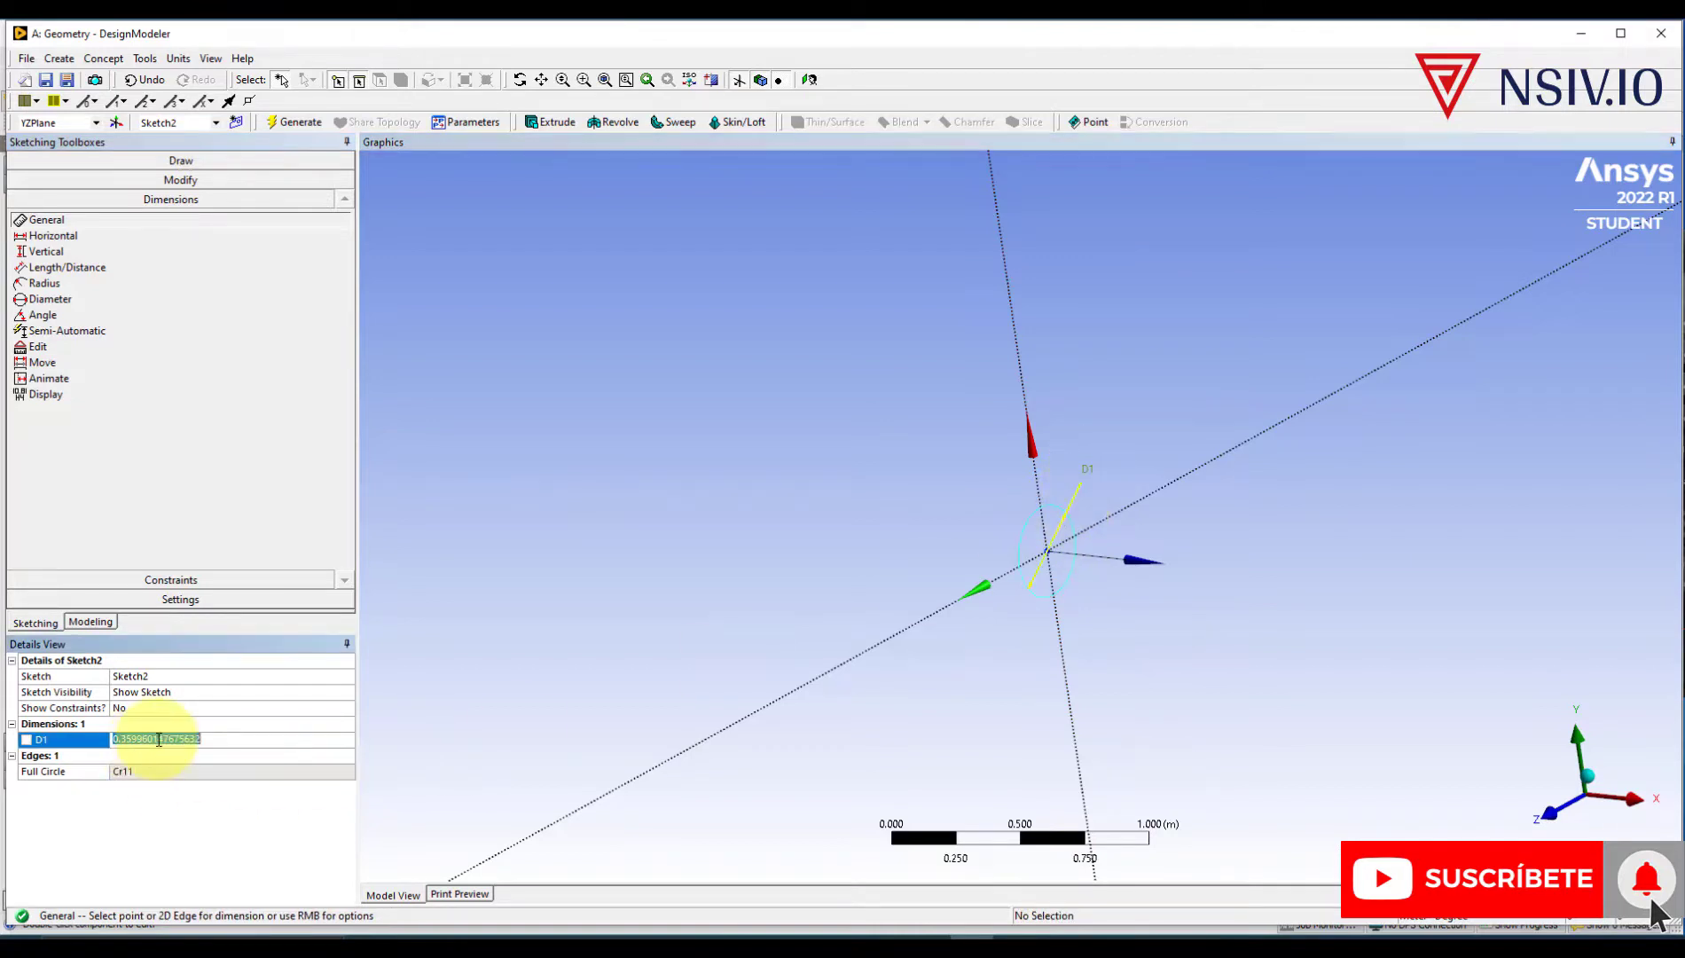
pyautogui.write('0.25')
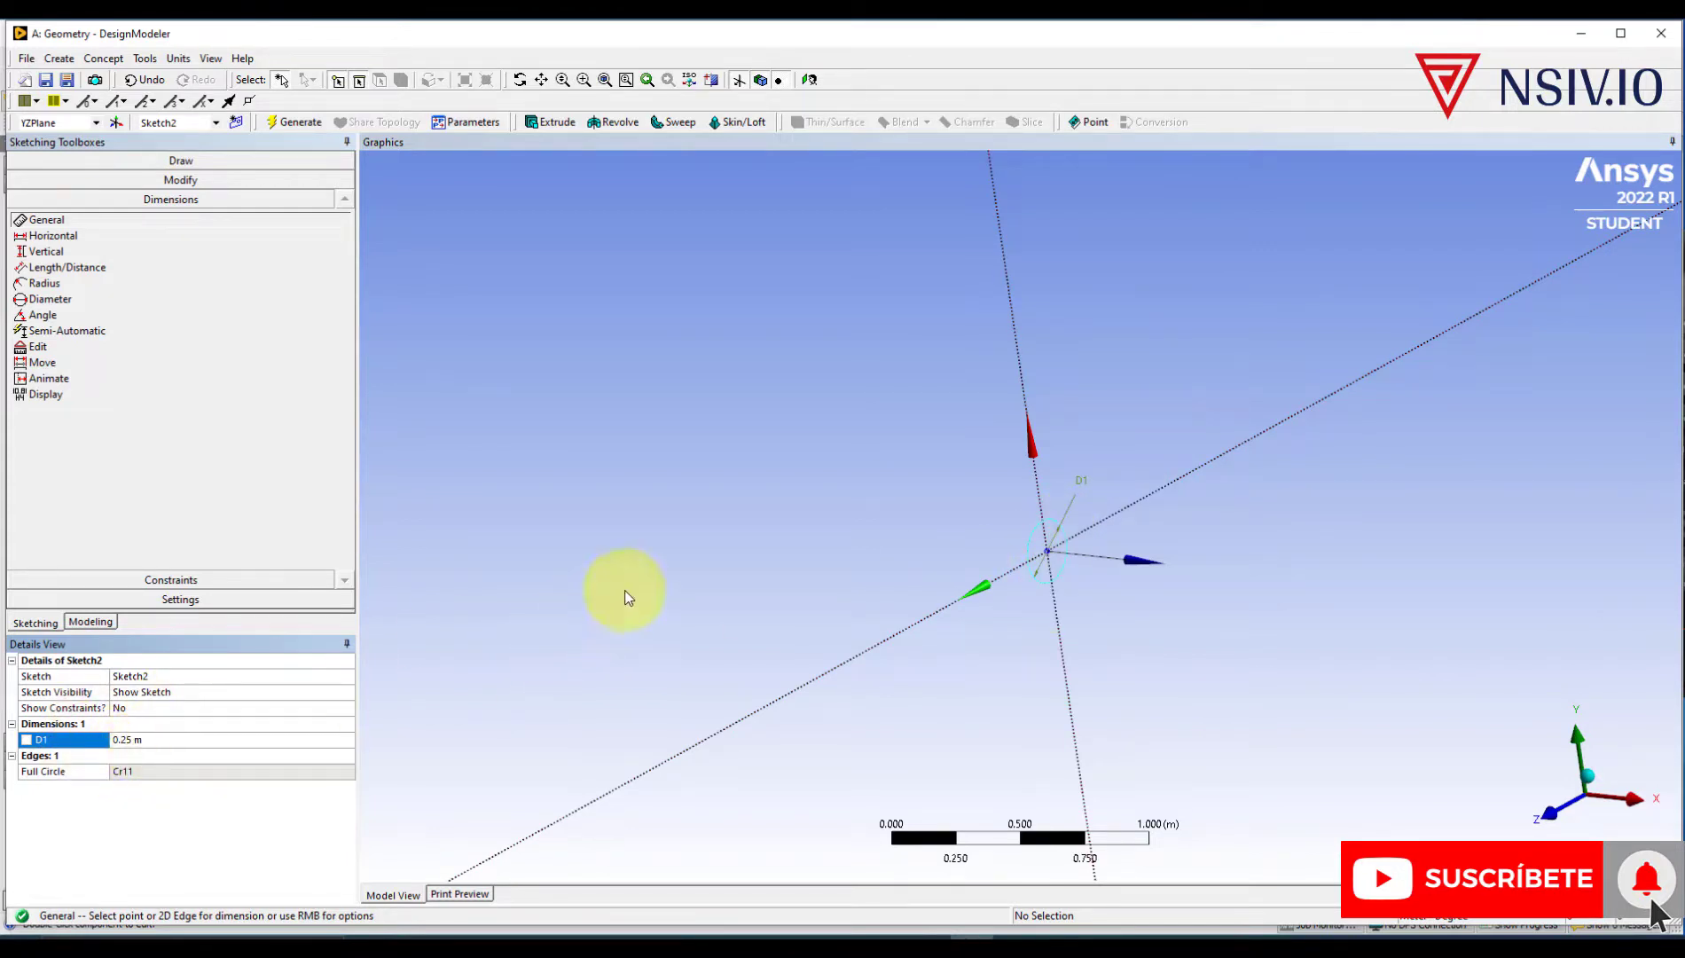
# - Expand the XY and YZ planes in the model tree and view the L-shaped path sketch and the circle sketch in turn
pyautogui.click(91, 622)
pyautogui.click(40, 175)
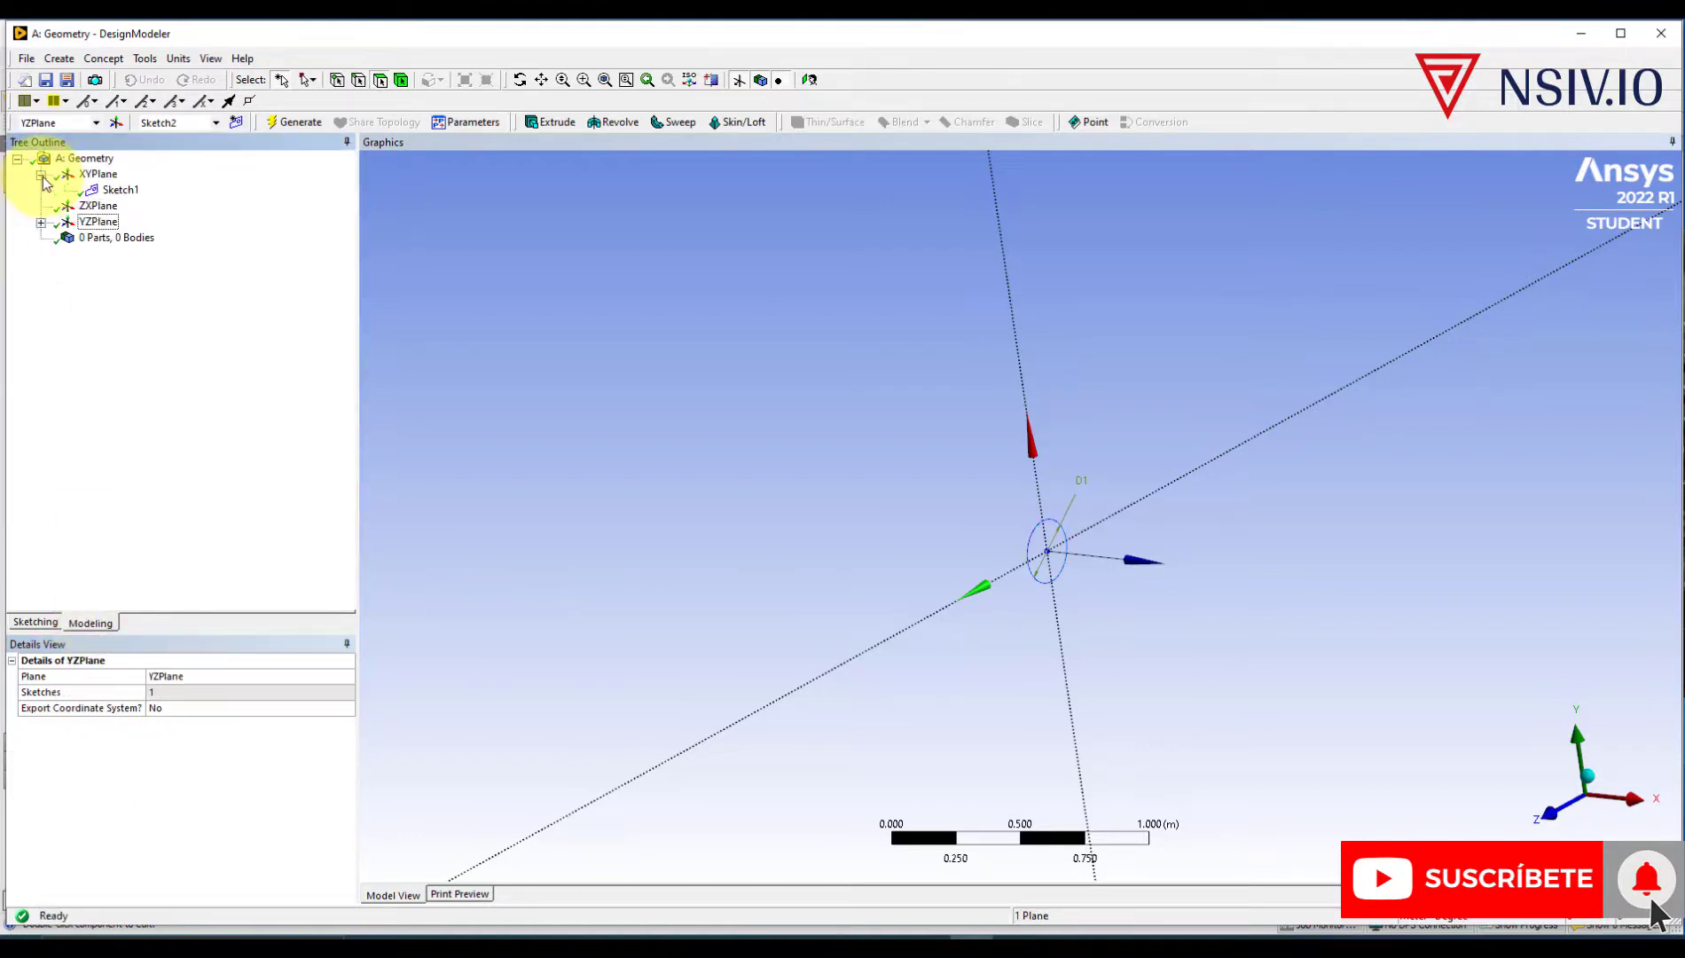
pyautogui.click(41, 224)
pyautogui.click(121, 191)
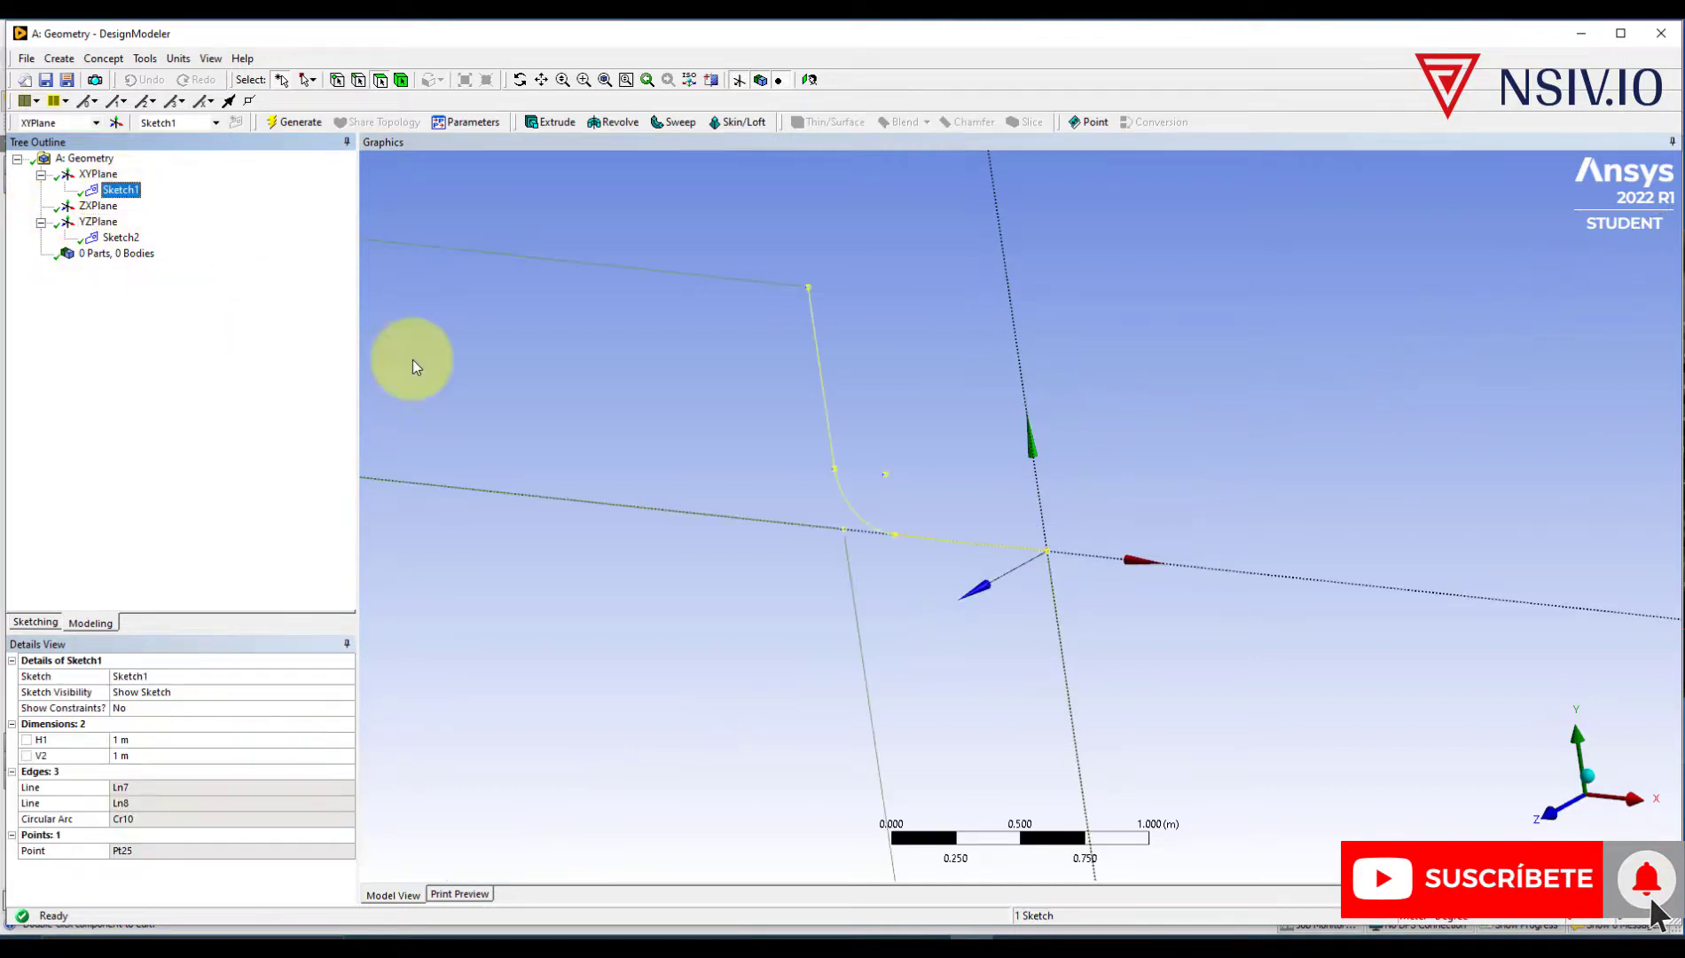
pyautogui.click(120, 237)
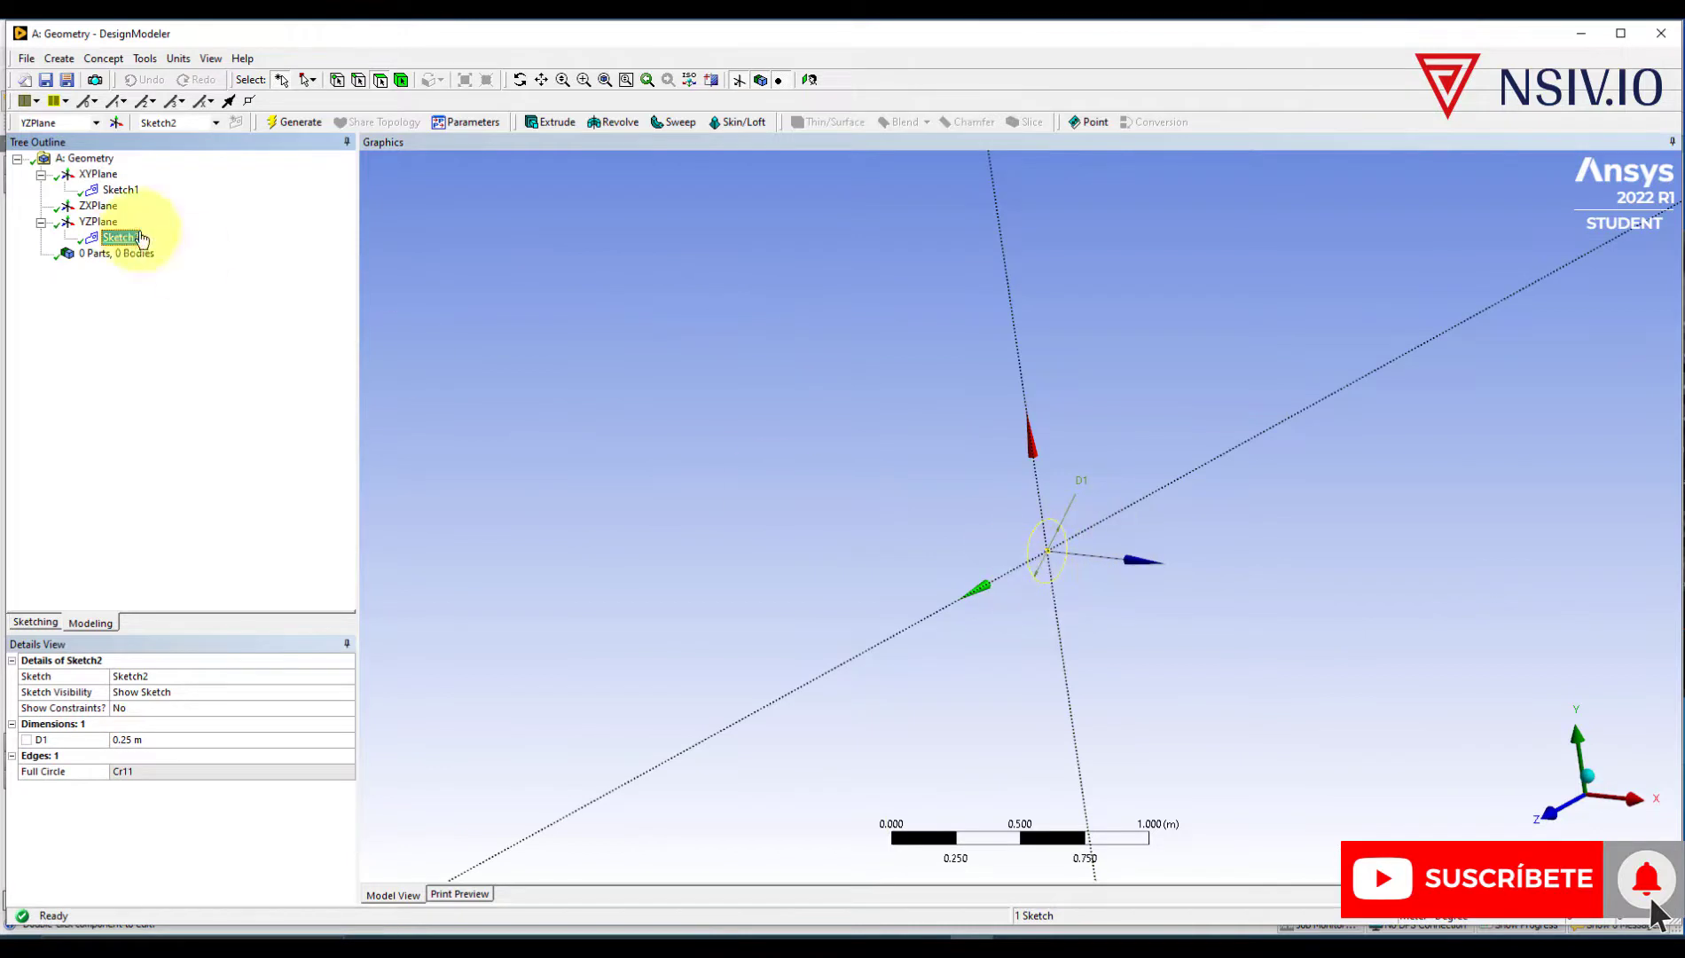
pyautogui.click(120, 191)
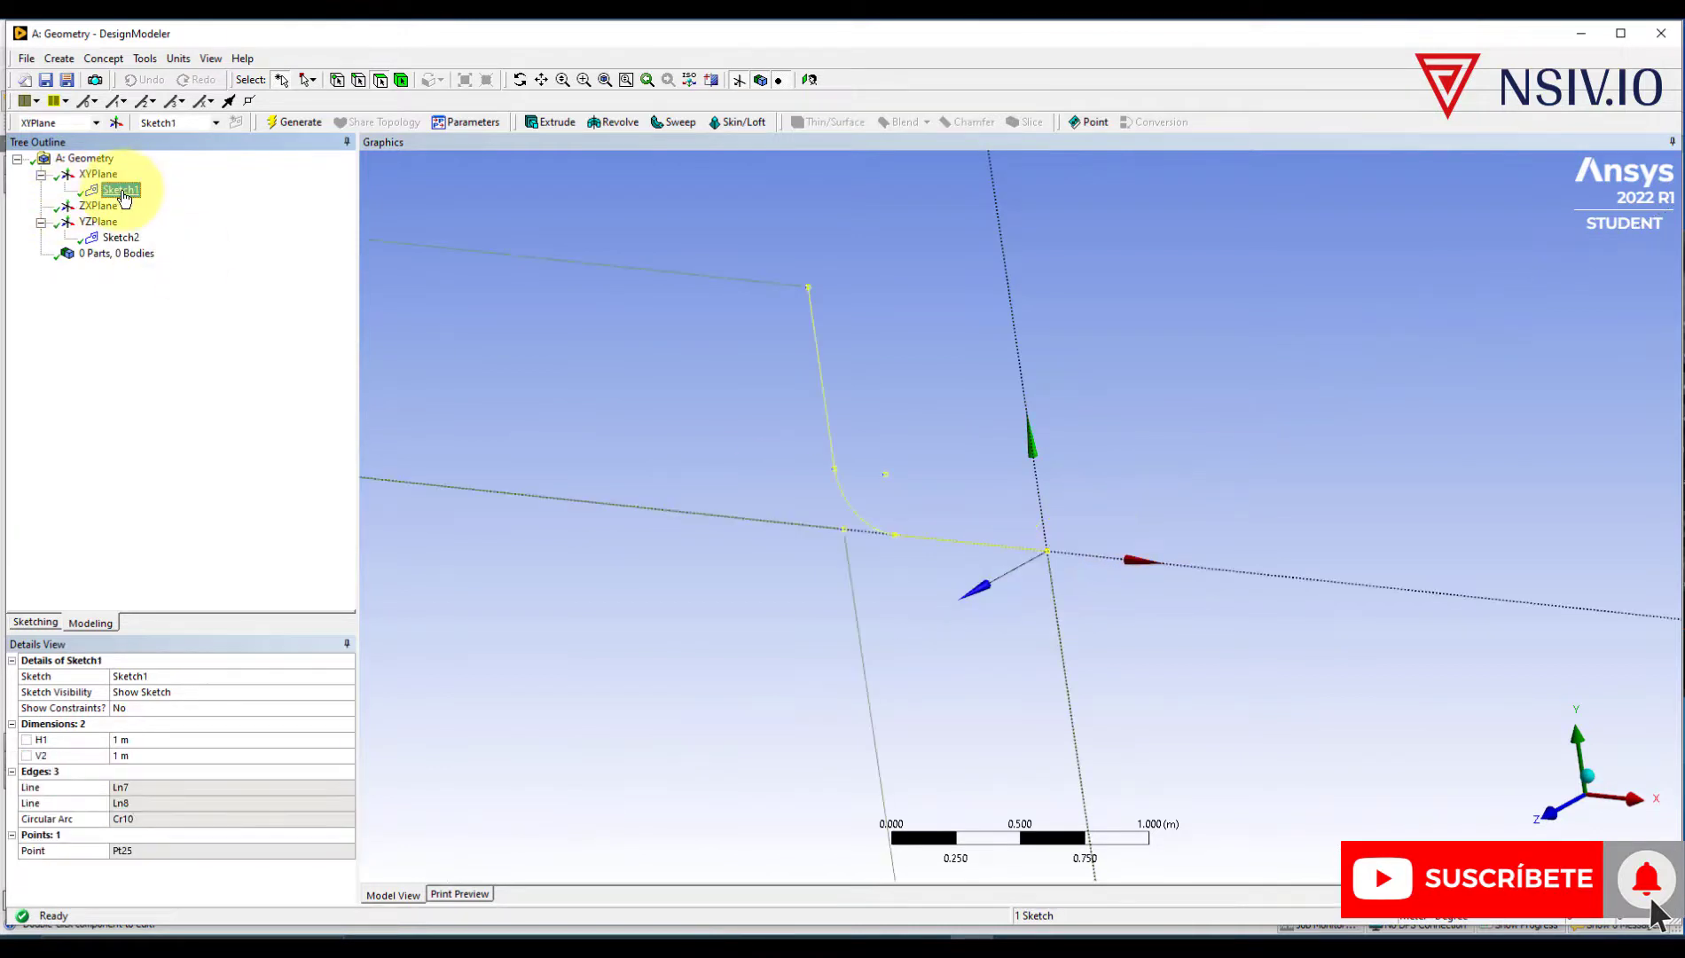
# - Sweep the circle in Sketch2 along the L-shaped path in Sketch1 and generate the solid pipe
pyautogui.click(670, 125)
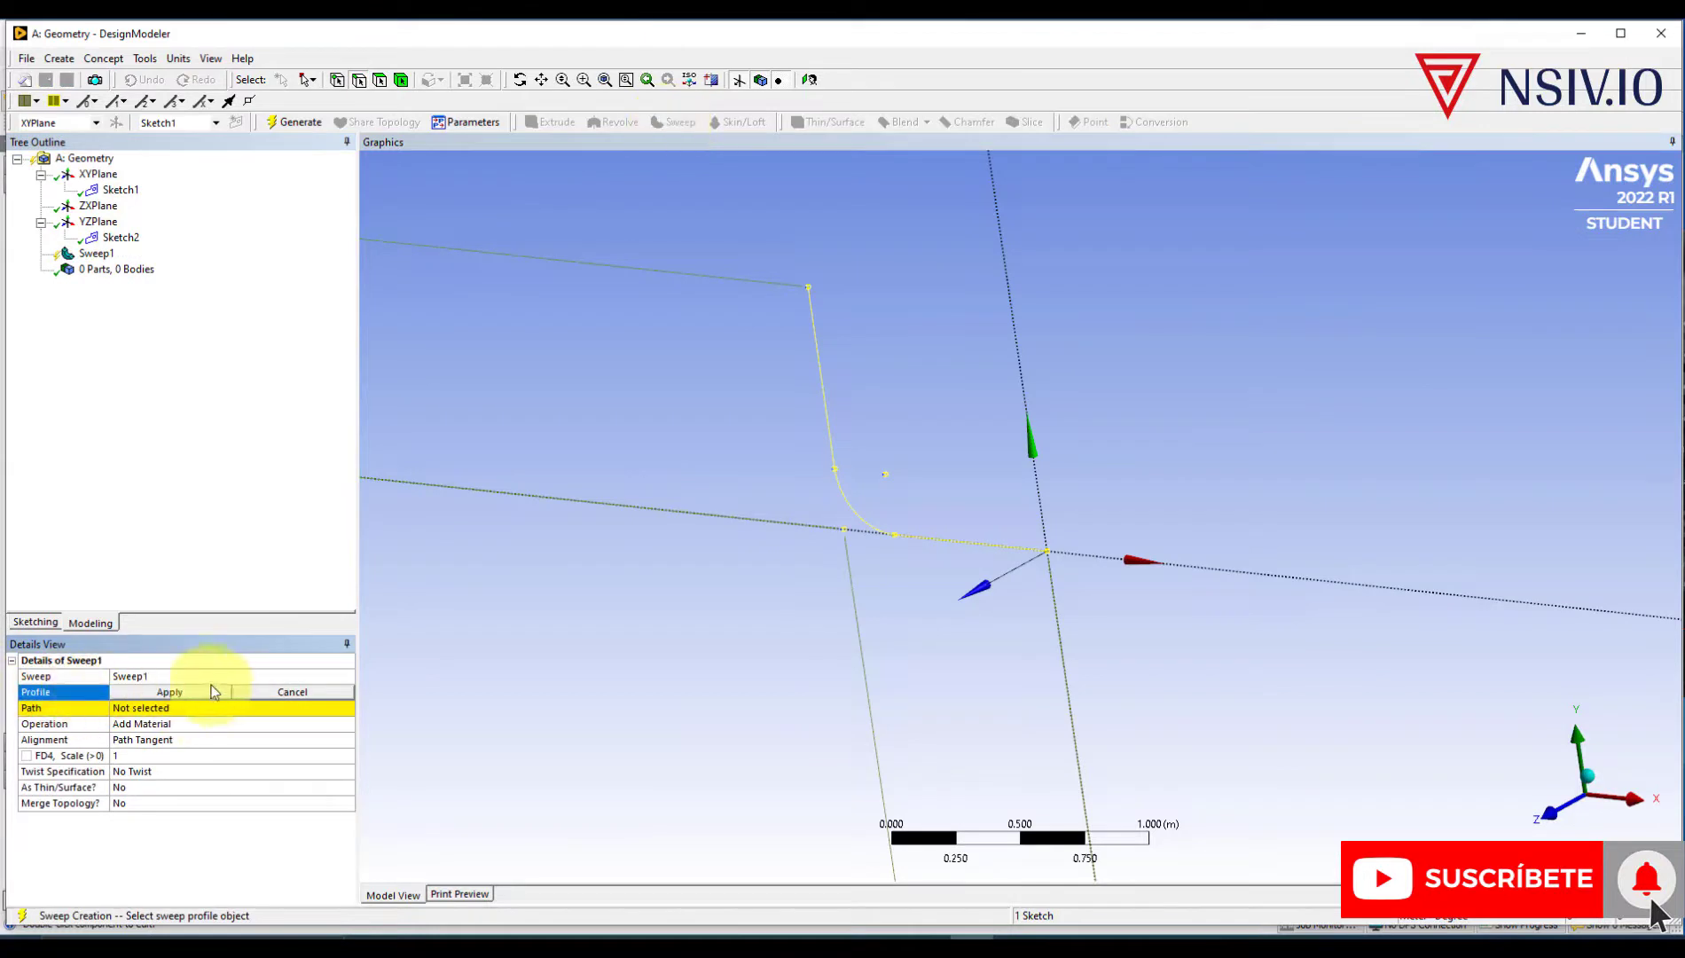
pyautogui.click(122, 237)
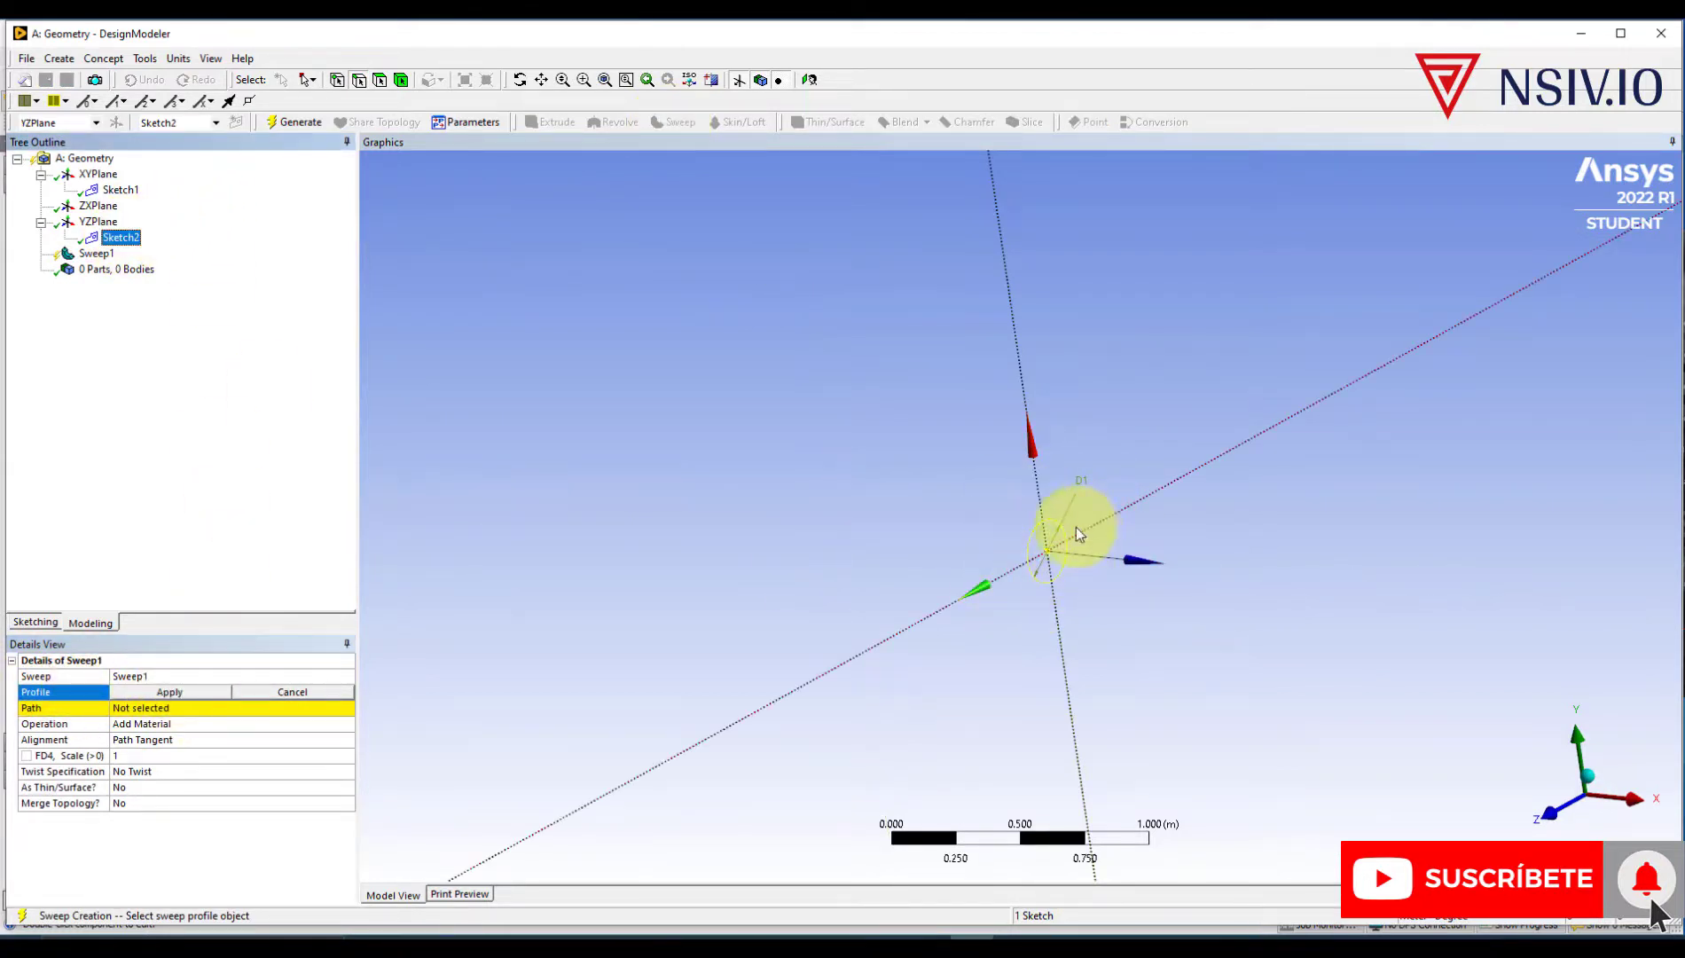
pyautogui.click(204, 697)
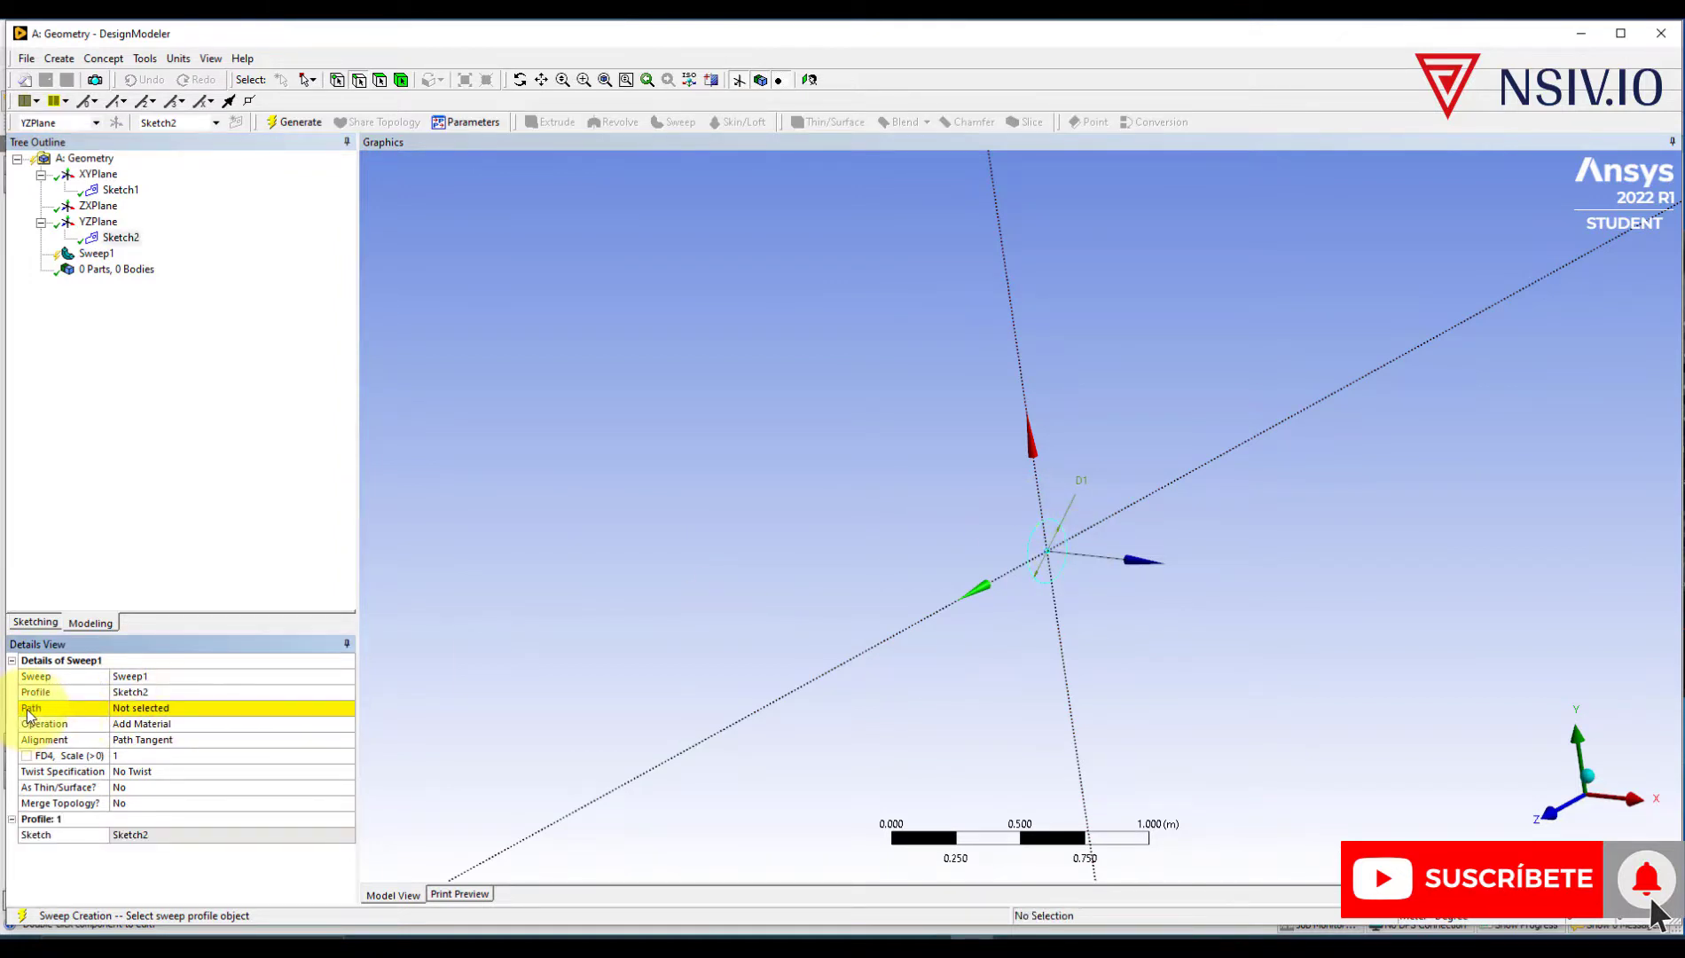
pyautogui.click(138, 707)
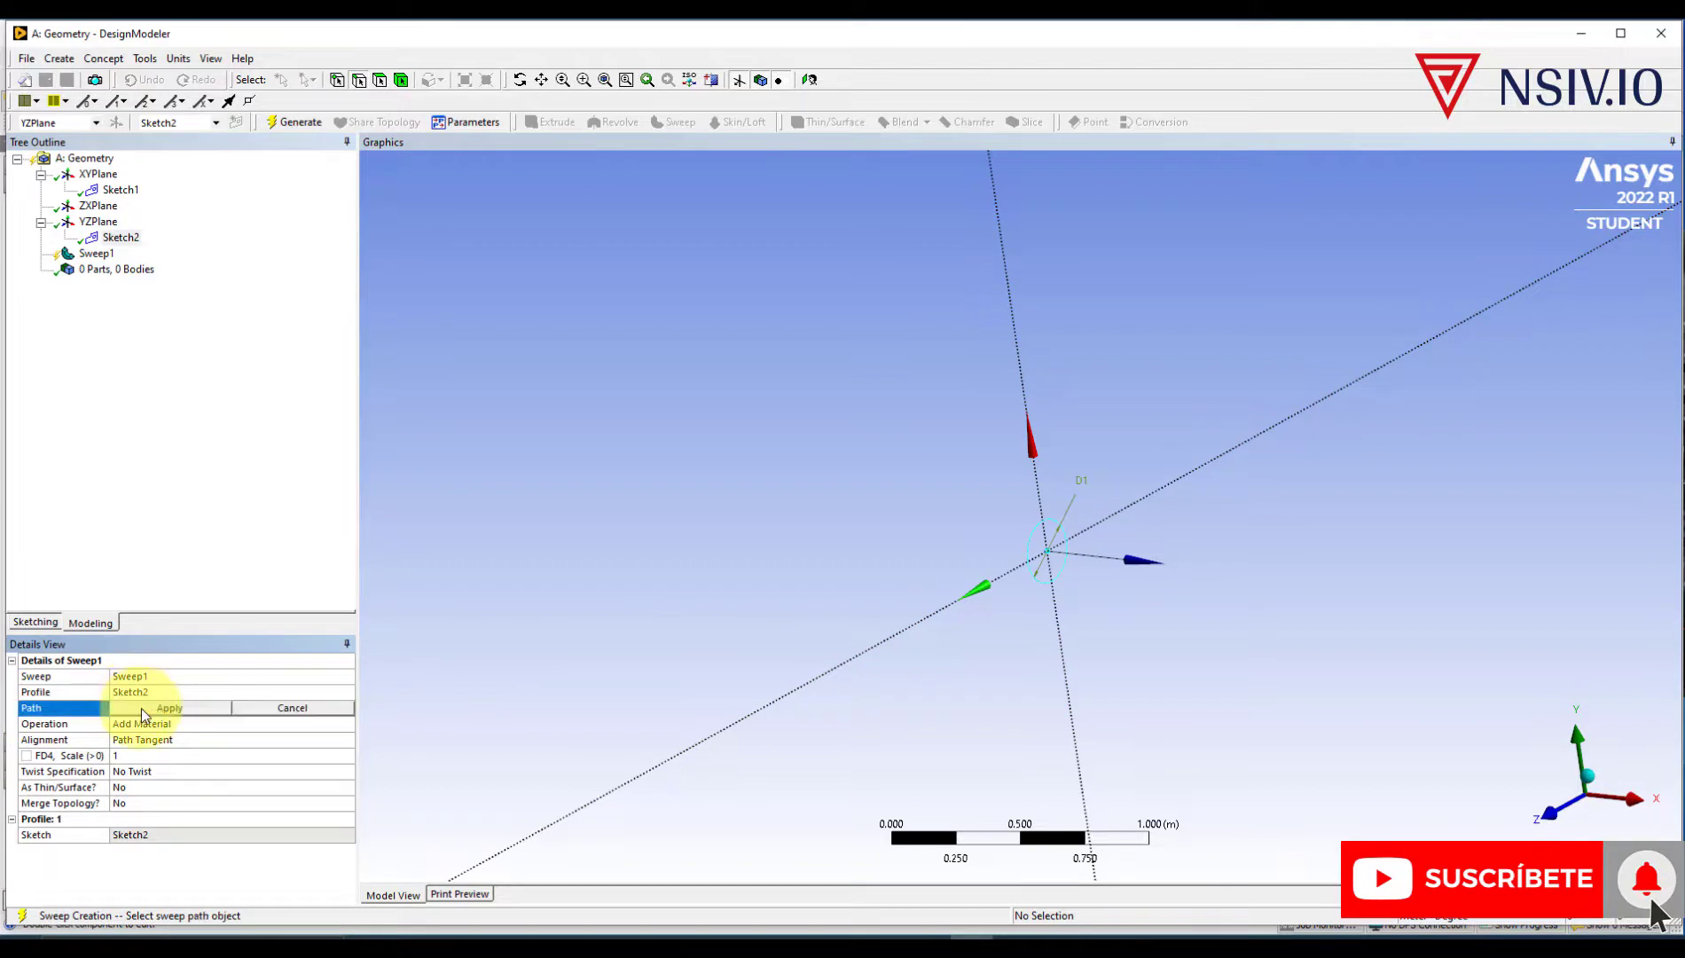
pyautogui.click(120, 190)
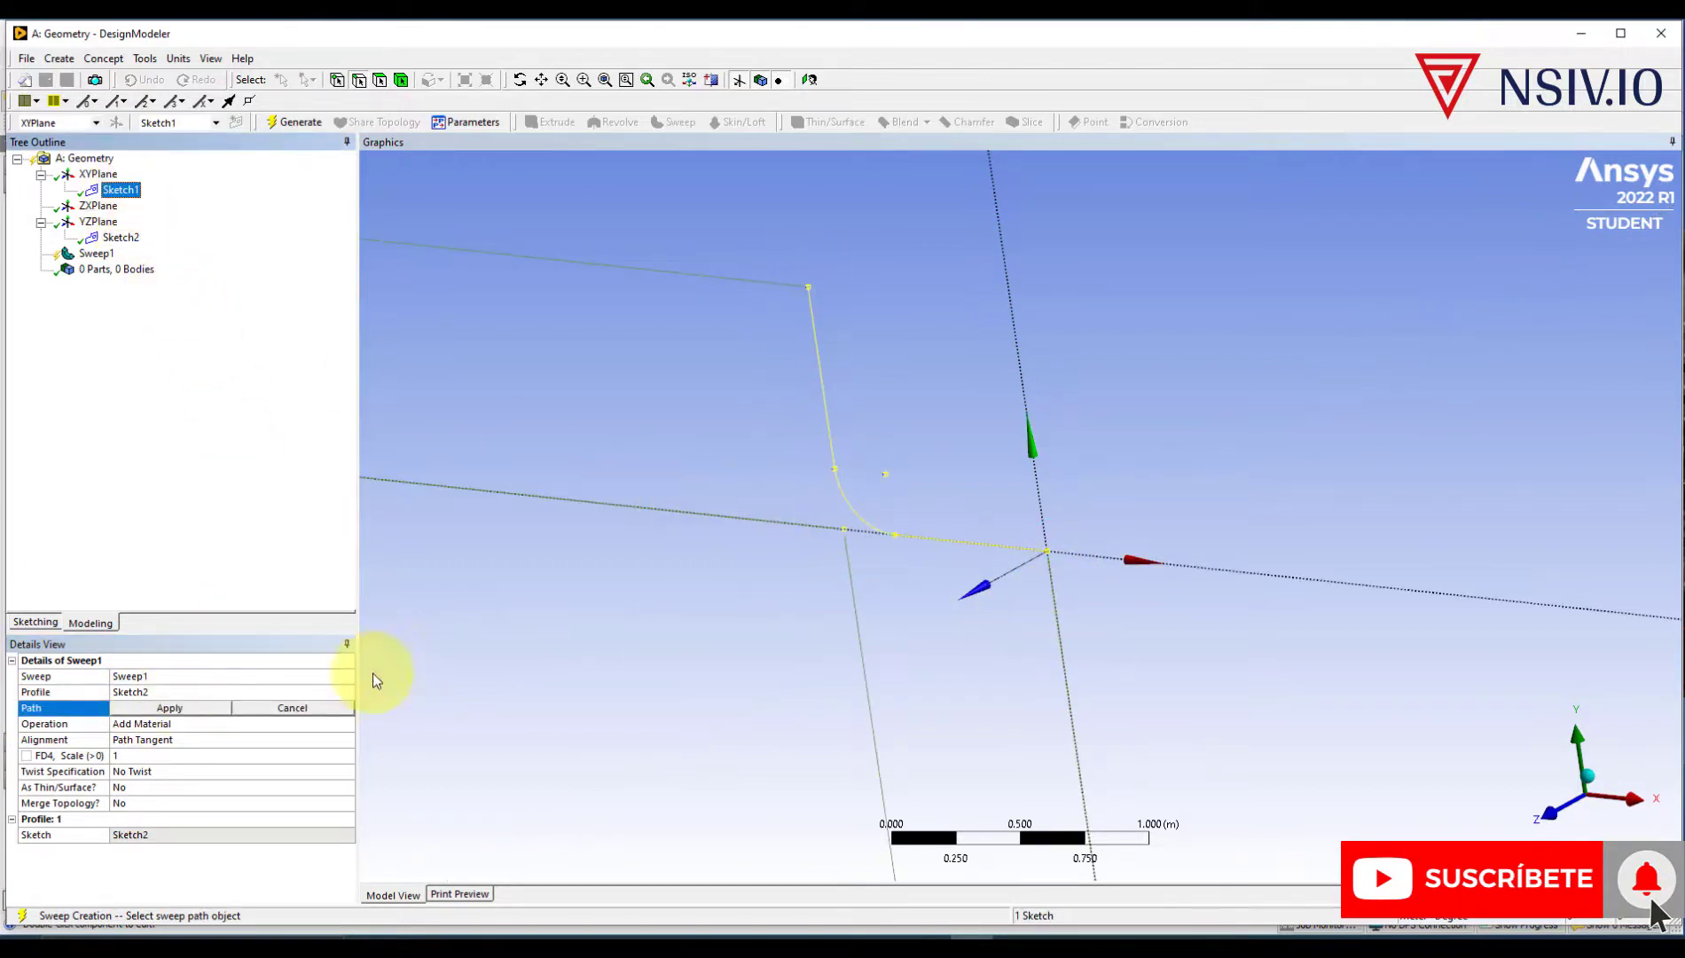
pyautogui.click(167, 711)
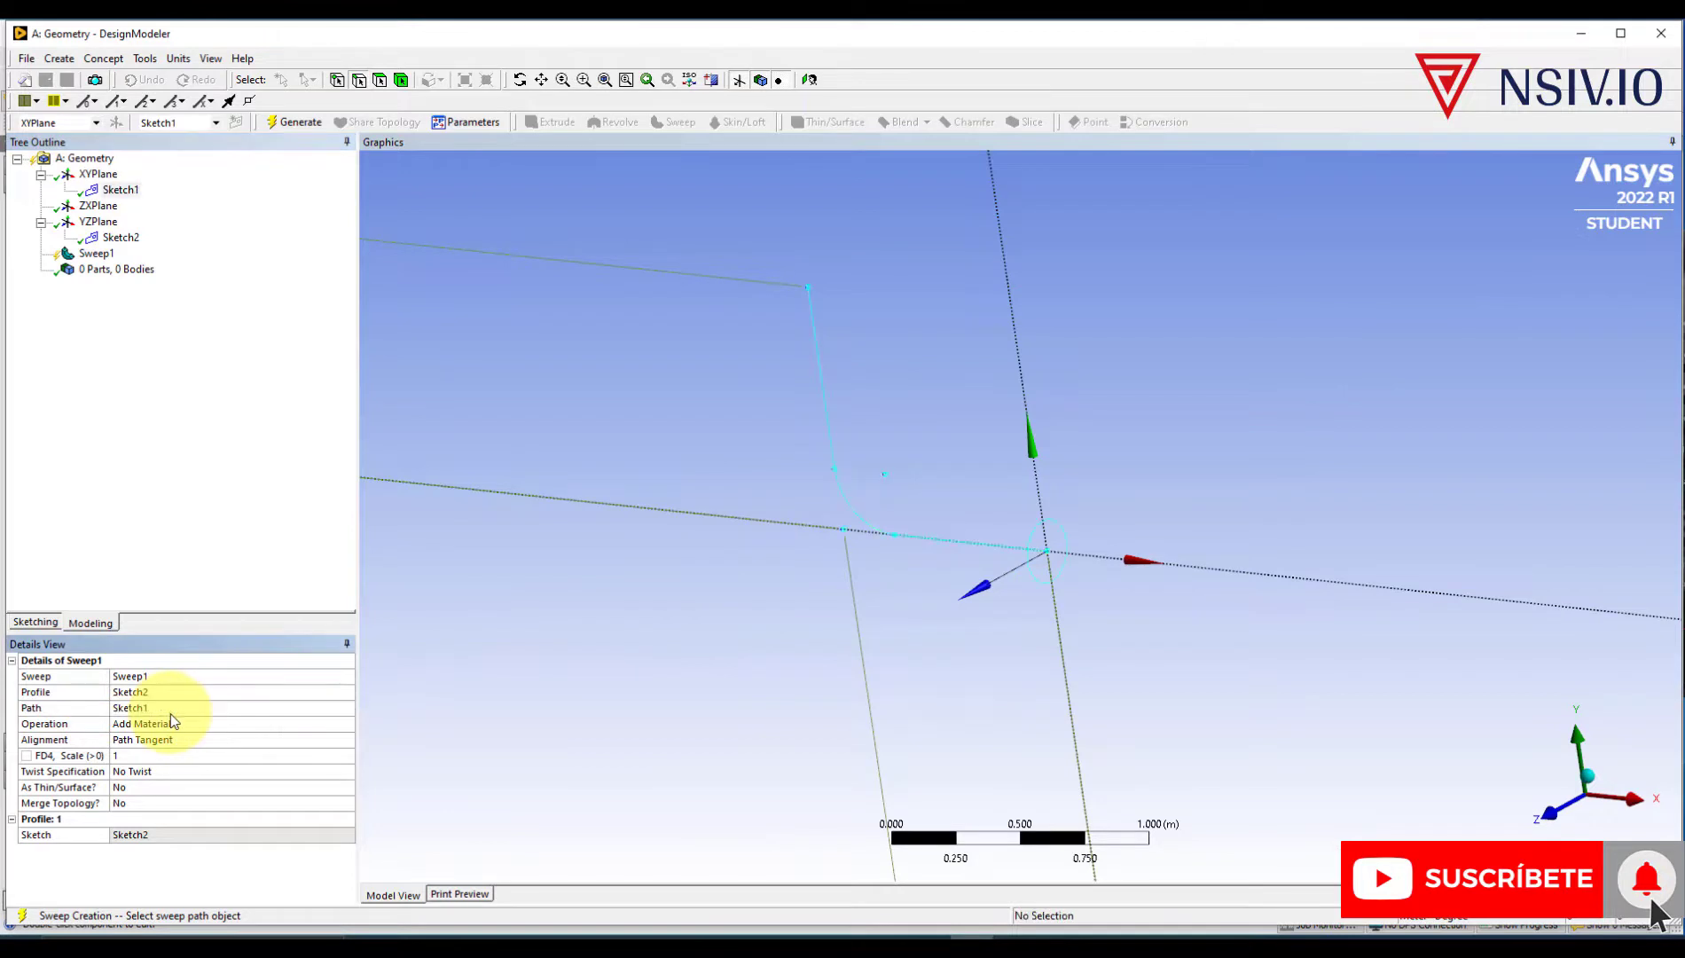
pyautogui.click(297, 124)
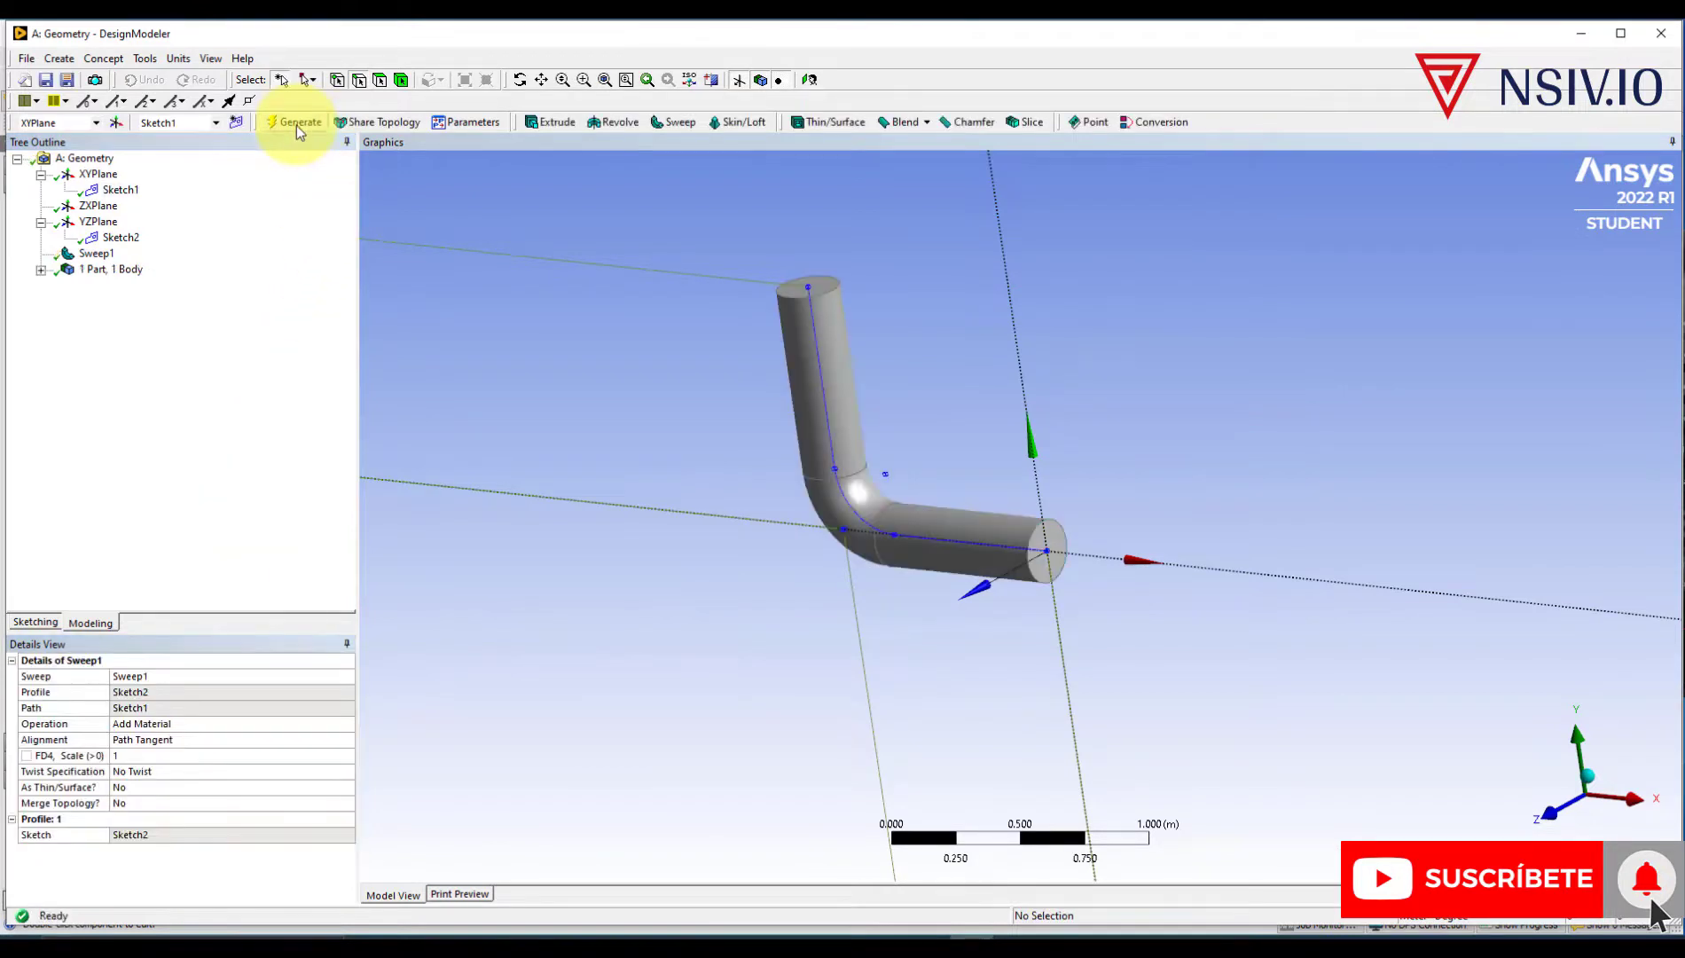
# - Create a new sketch on the XY plane and select it
pyautogui.moveTo(771, 640); pyautogui.dragTo(808, 683, button='middle')
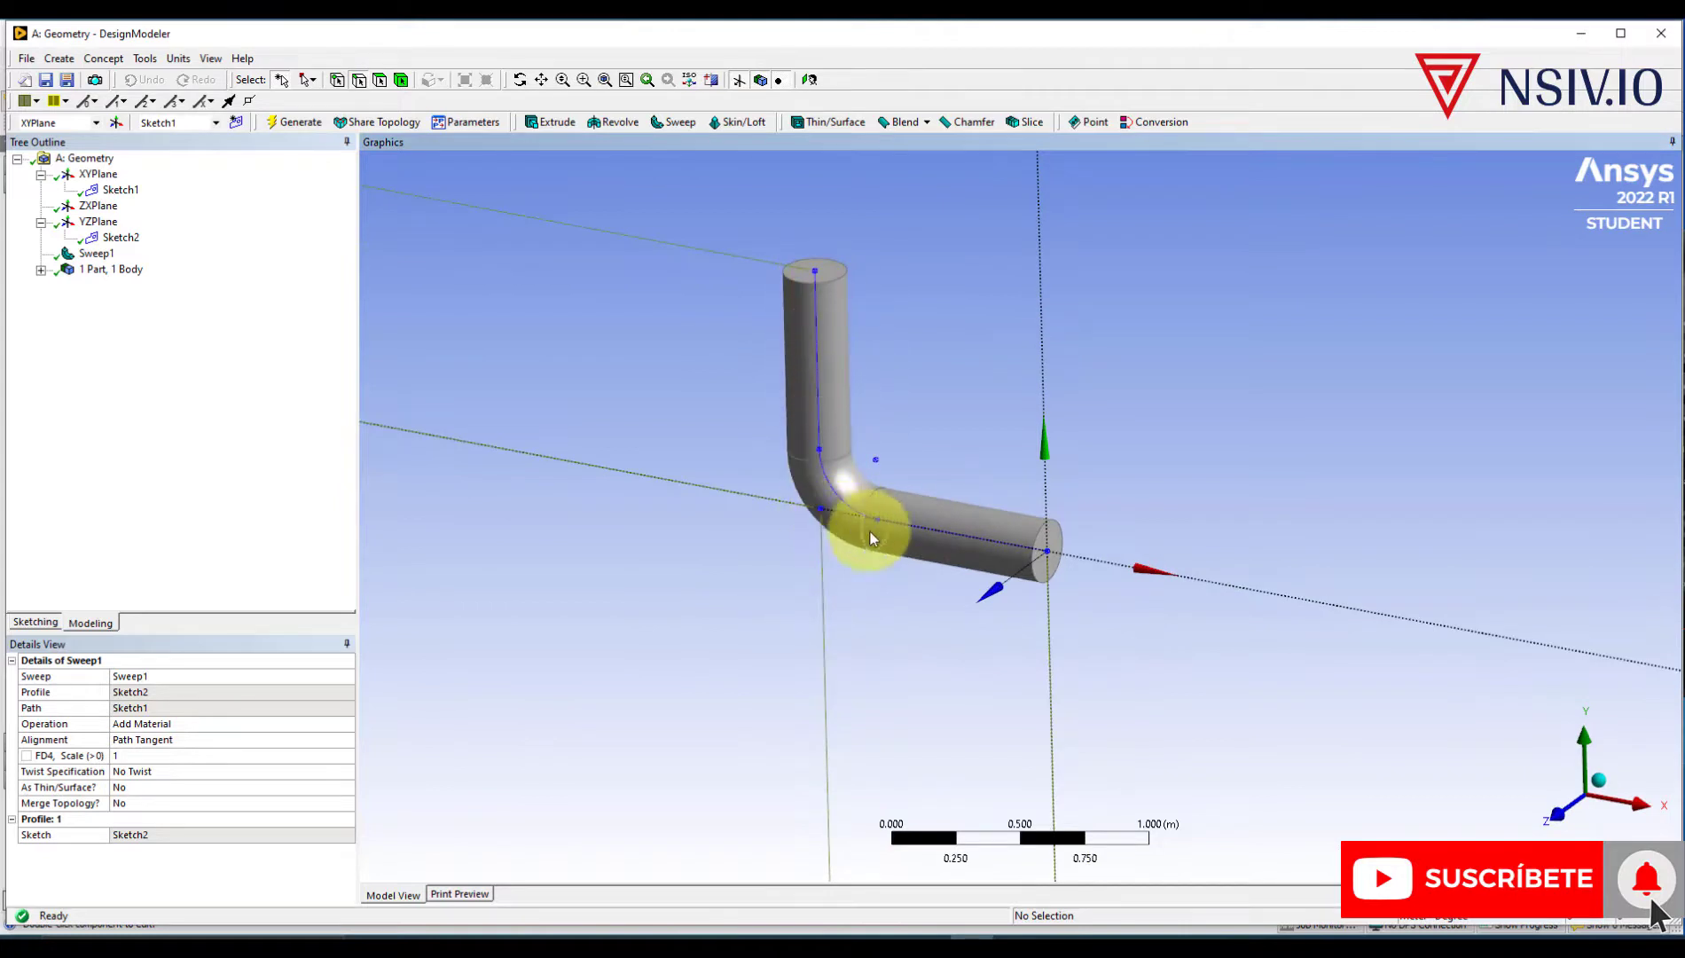
pyautogui.moveTo(820, 705); pyautogui.dragTo(899, 631, button='middle')
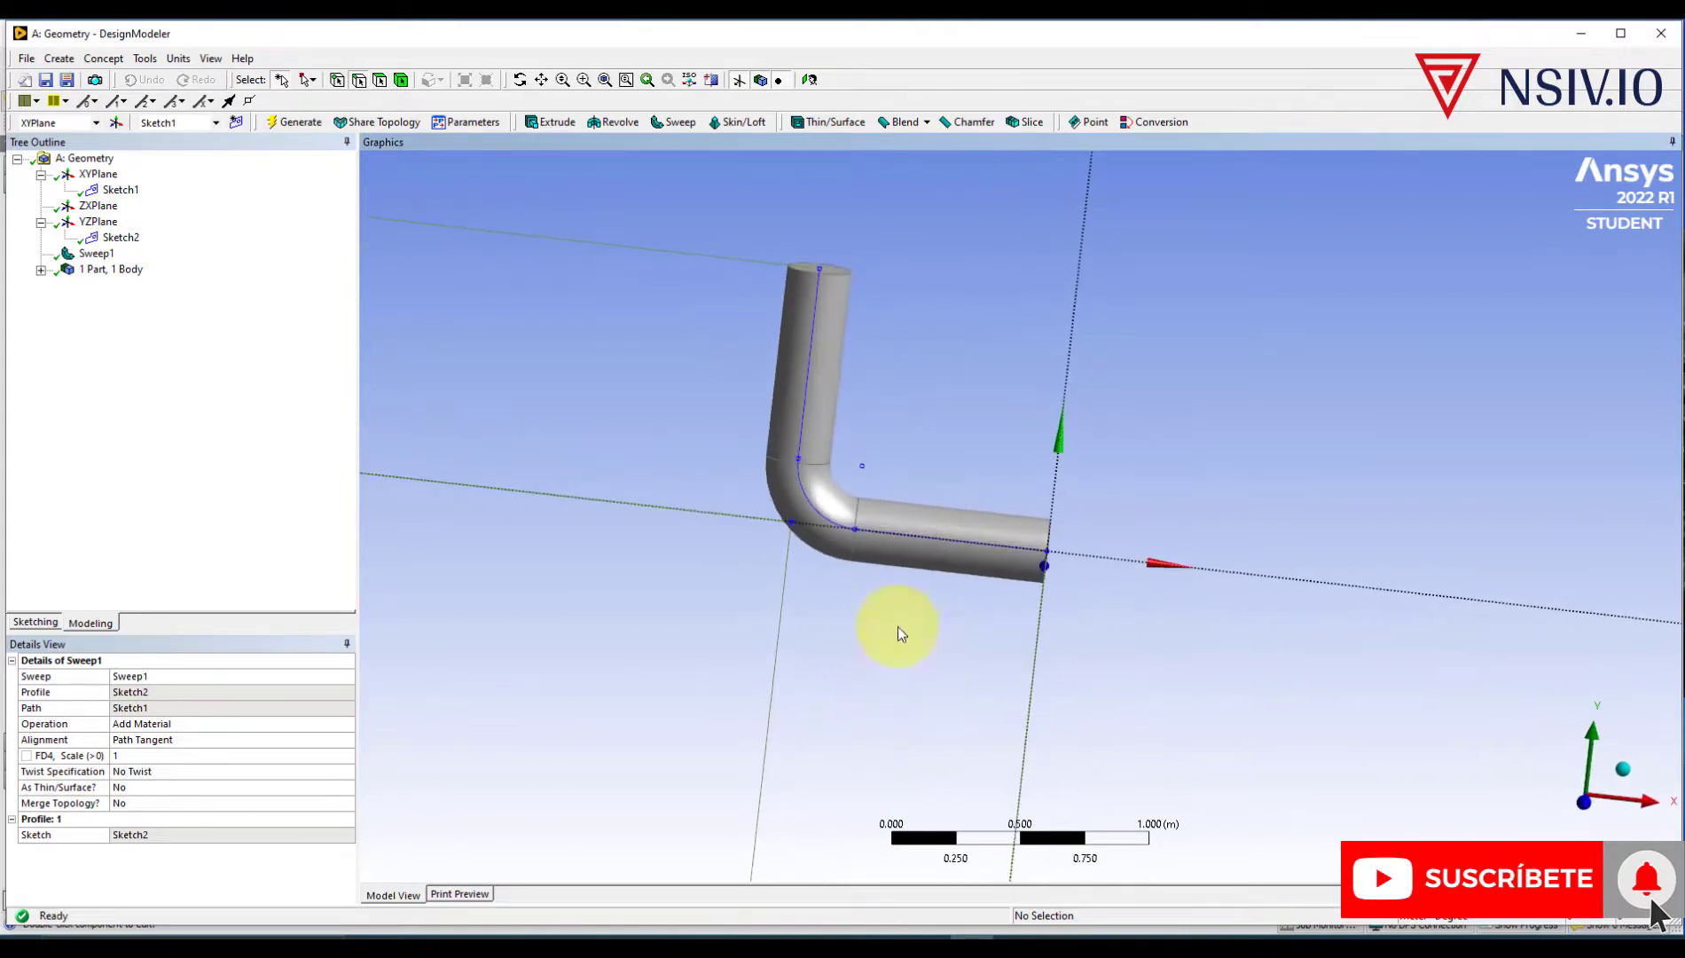
pyautogui.moveTo(977, 500); pyautogui.dragTo(788, 185, button='middle')
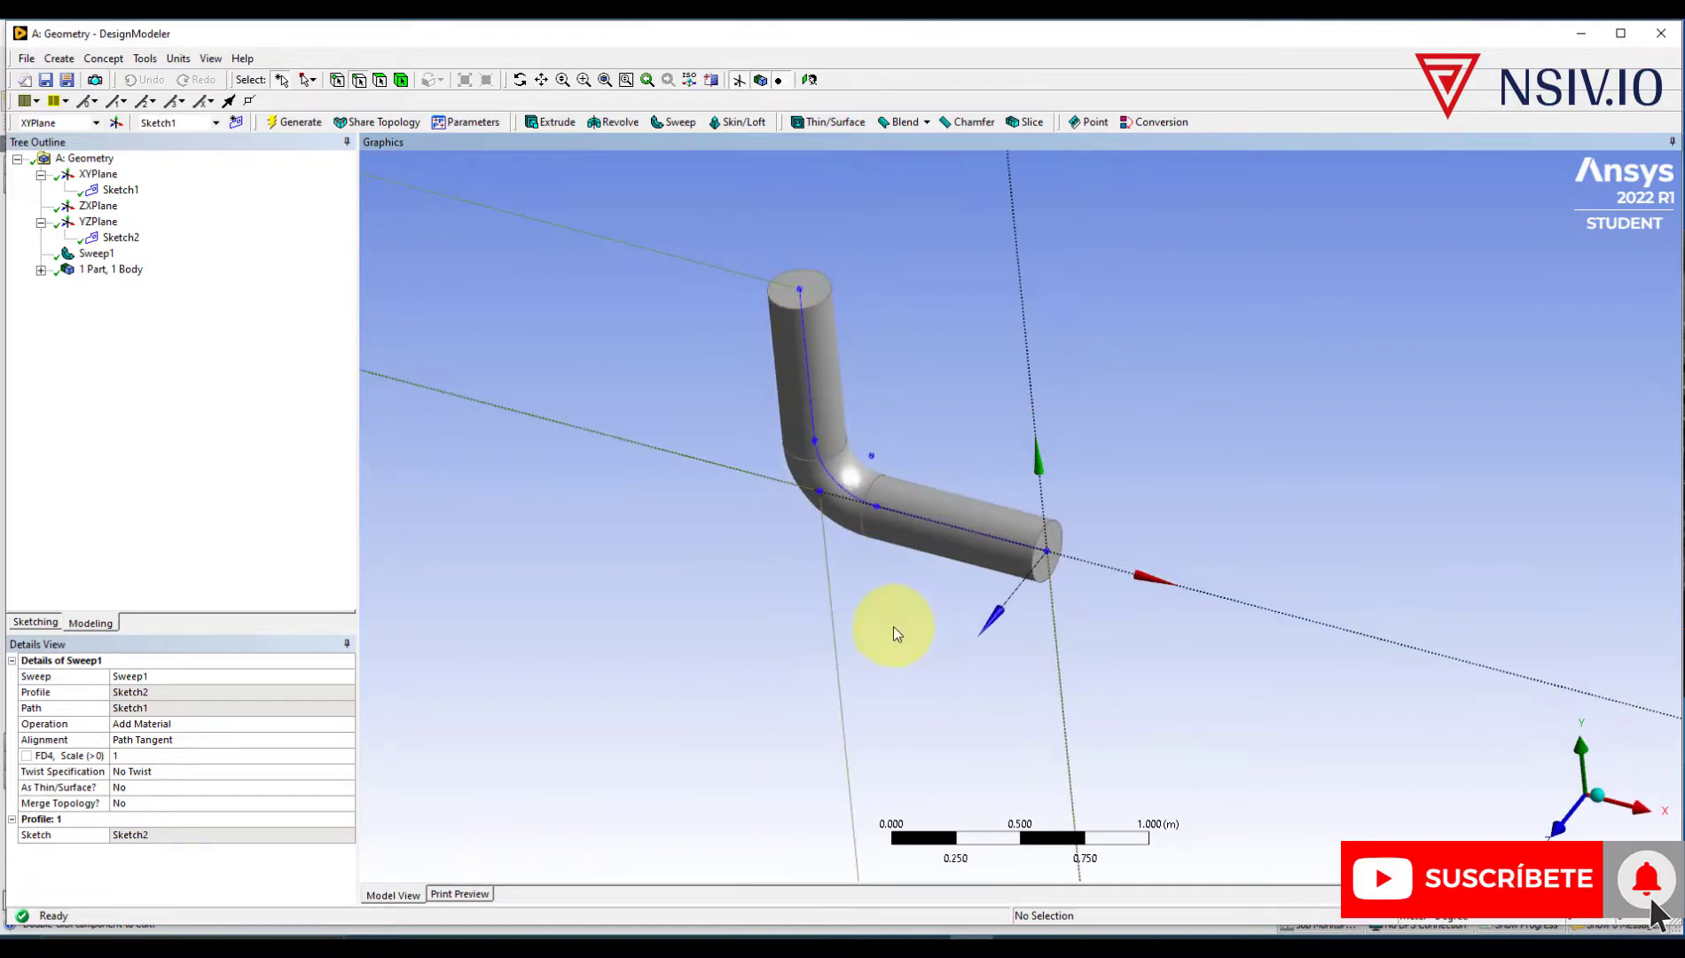
pyautogui.moveTo(891, 627); pyautogui.dragTo(986, 573, button='middle')
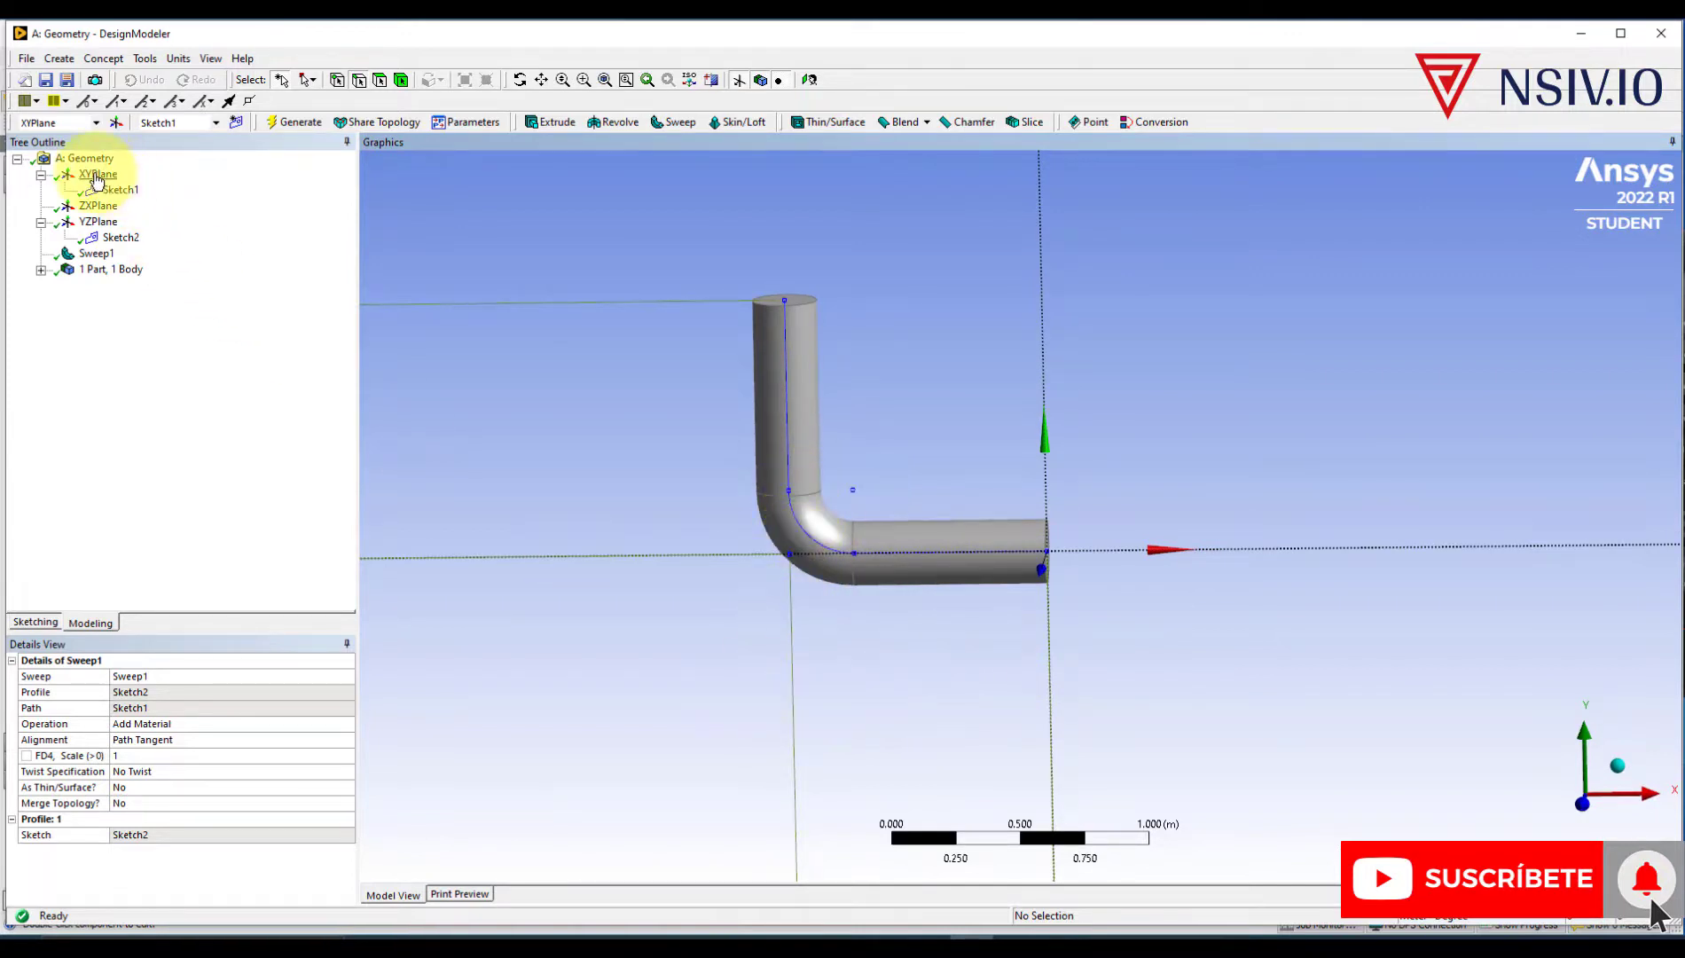
pyautogui.click(99, 176)
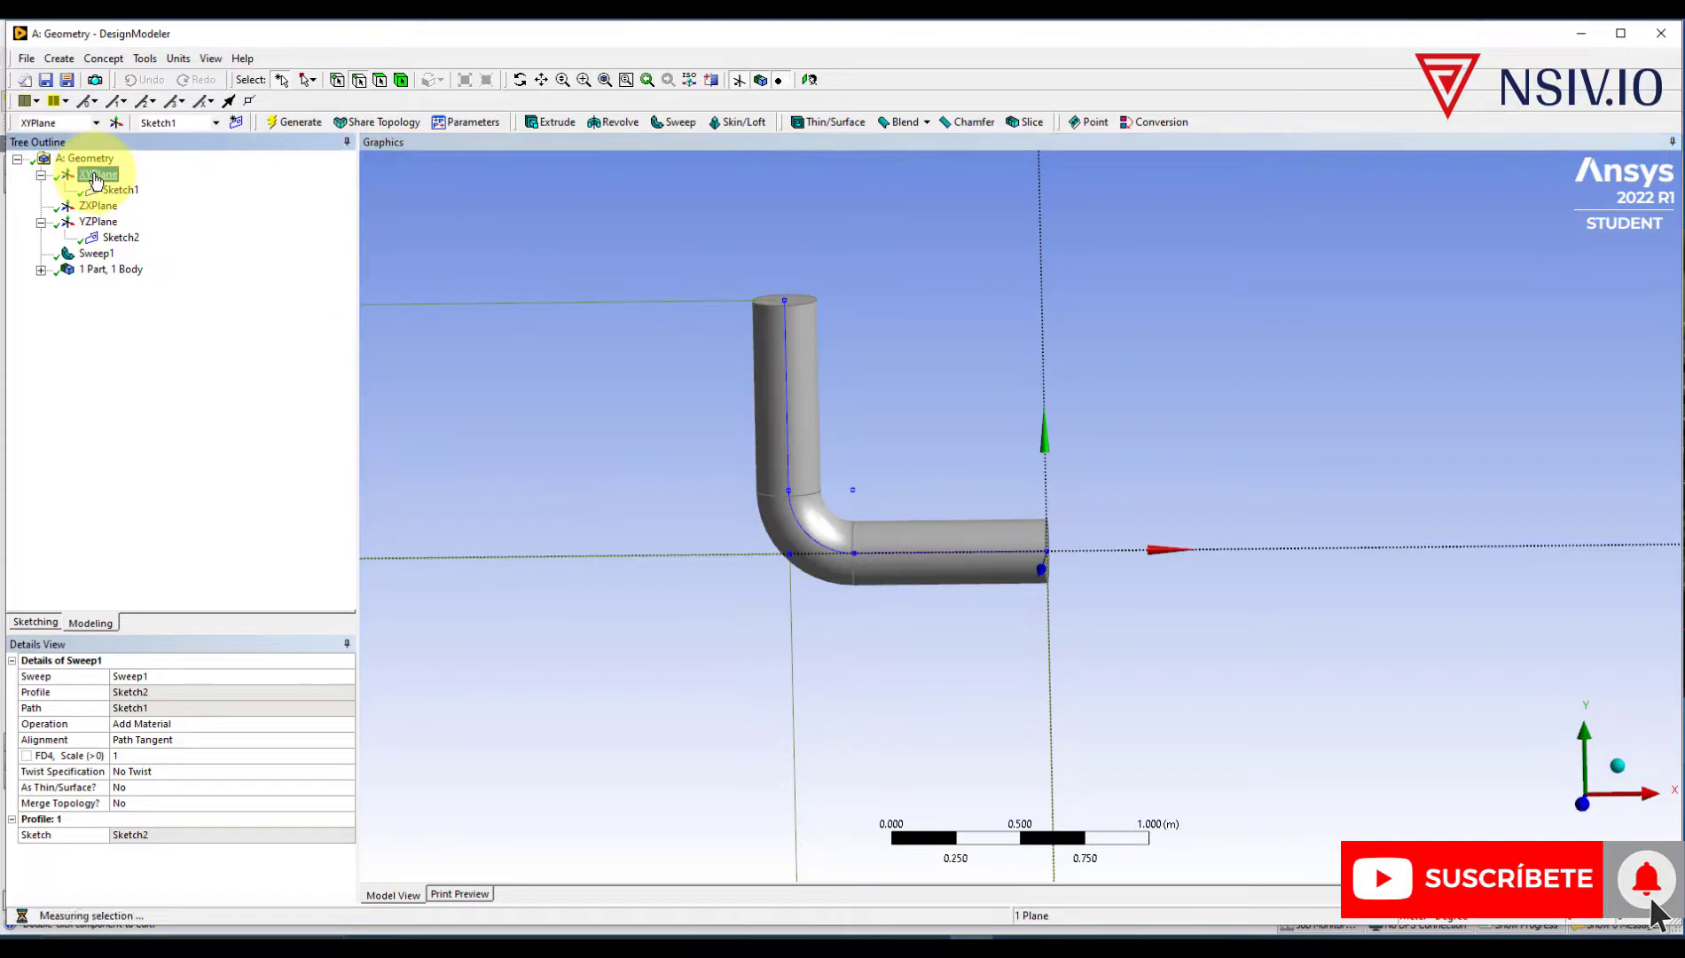
pyautogui.click(235, 125)
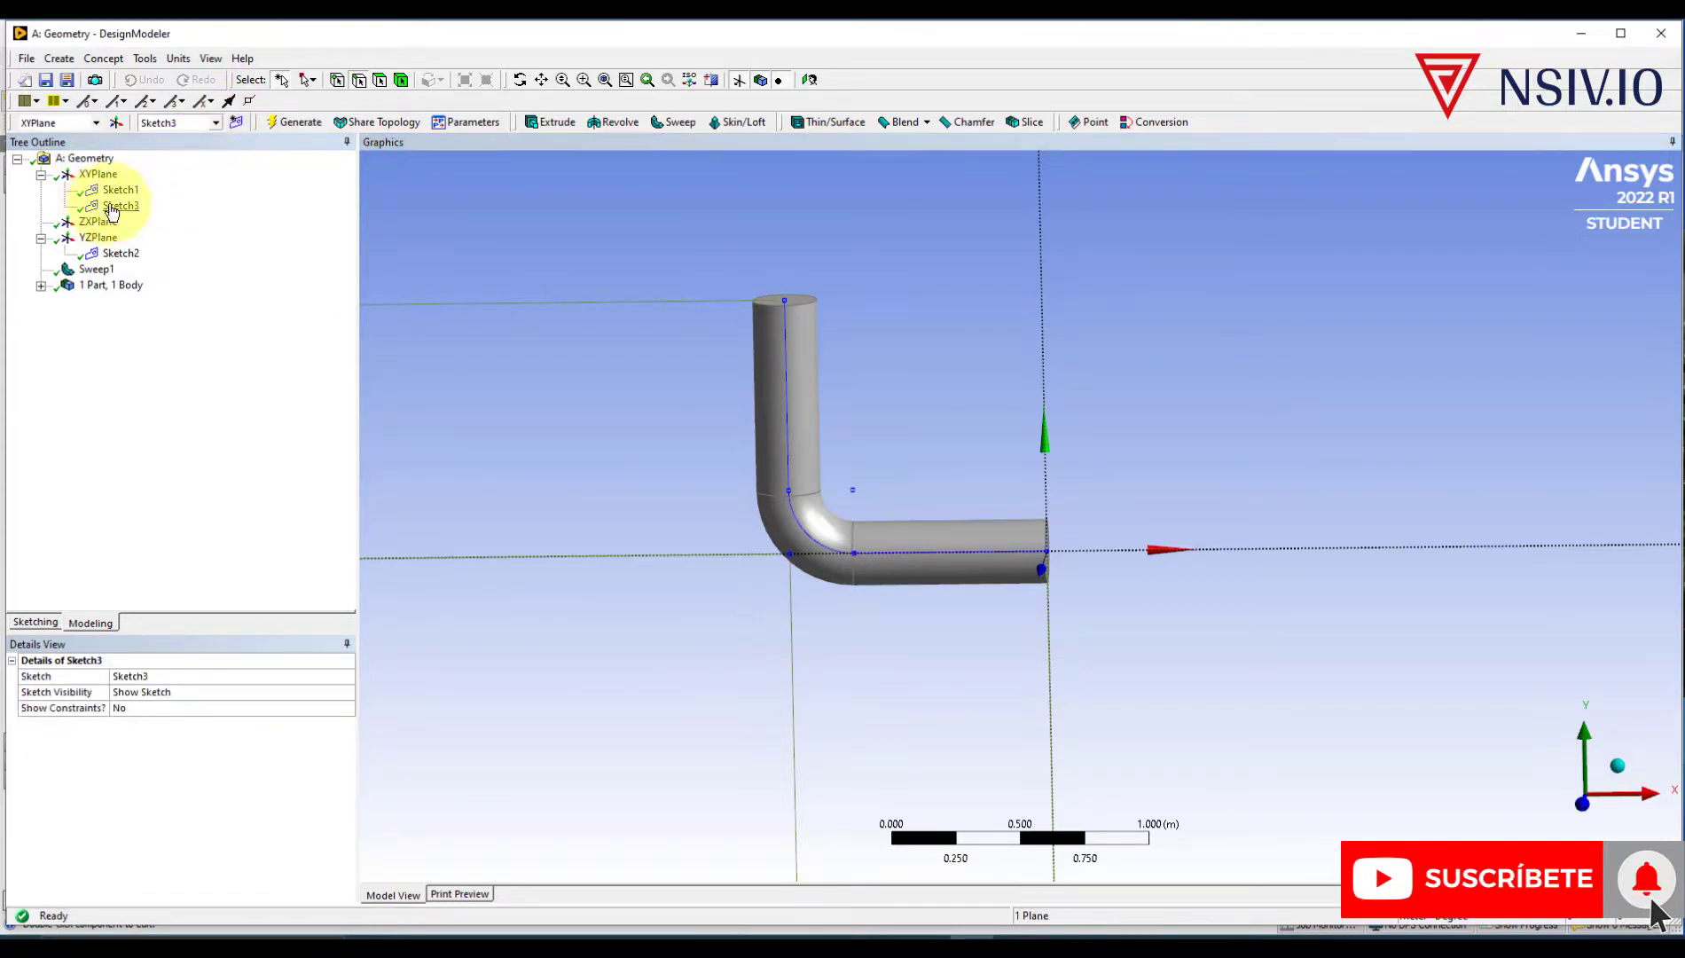
pyautogui.click(111, 207)
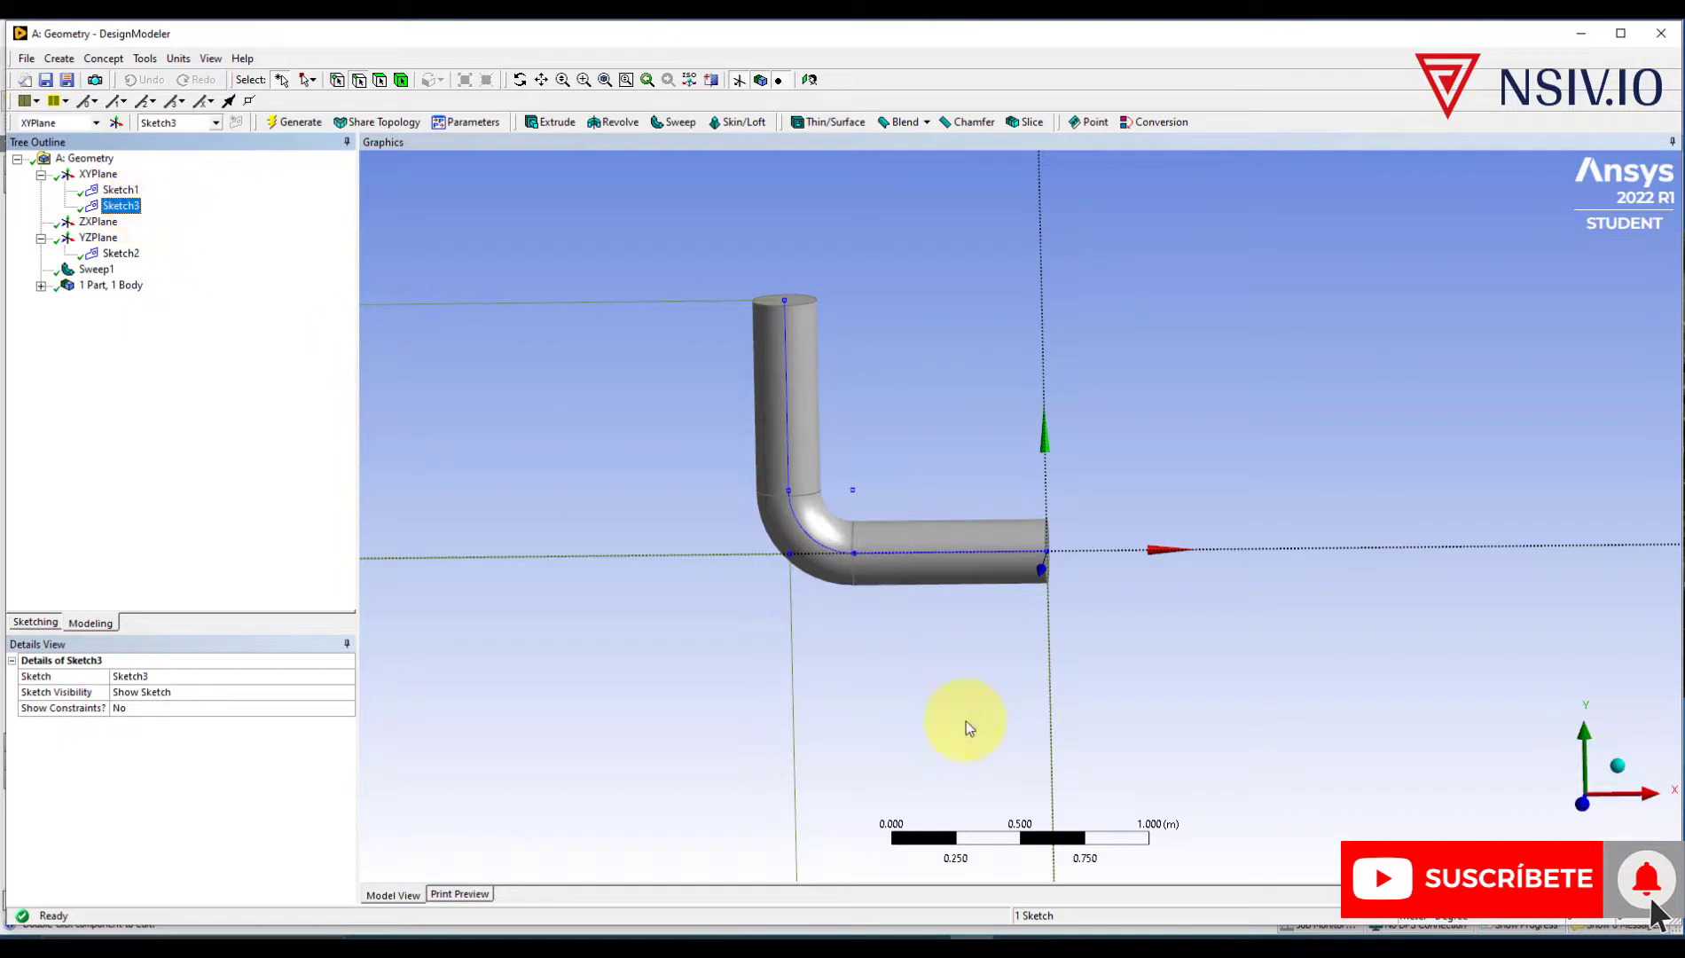
# - Draw a narrow vertical rectangle from the bend arc's upper endpoint to just below the pipe's outer corner, facing the XY plane squarely
pyautogui.scroll(2, 888, 684)
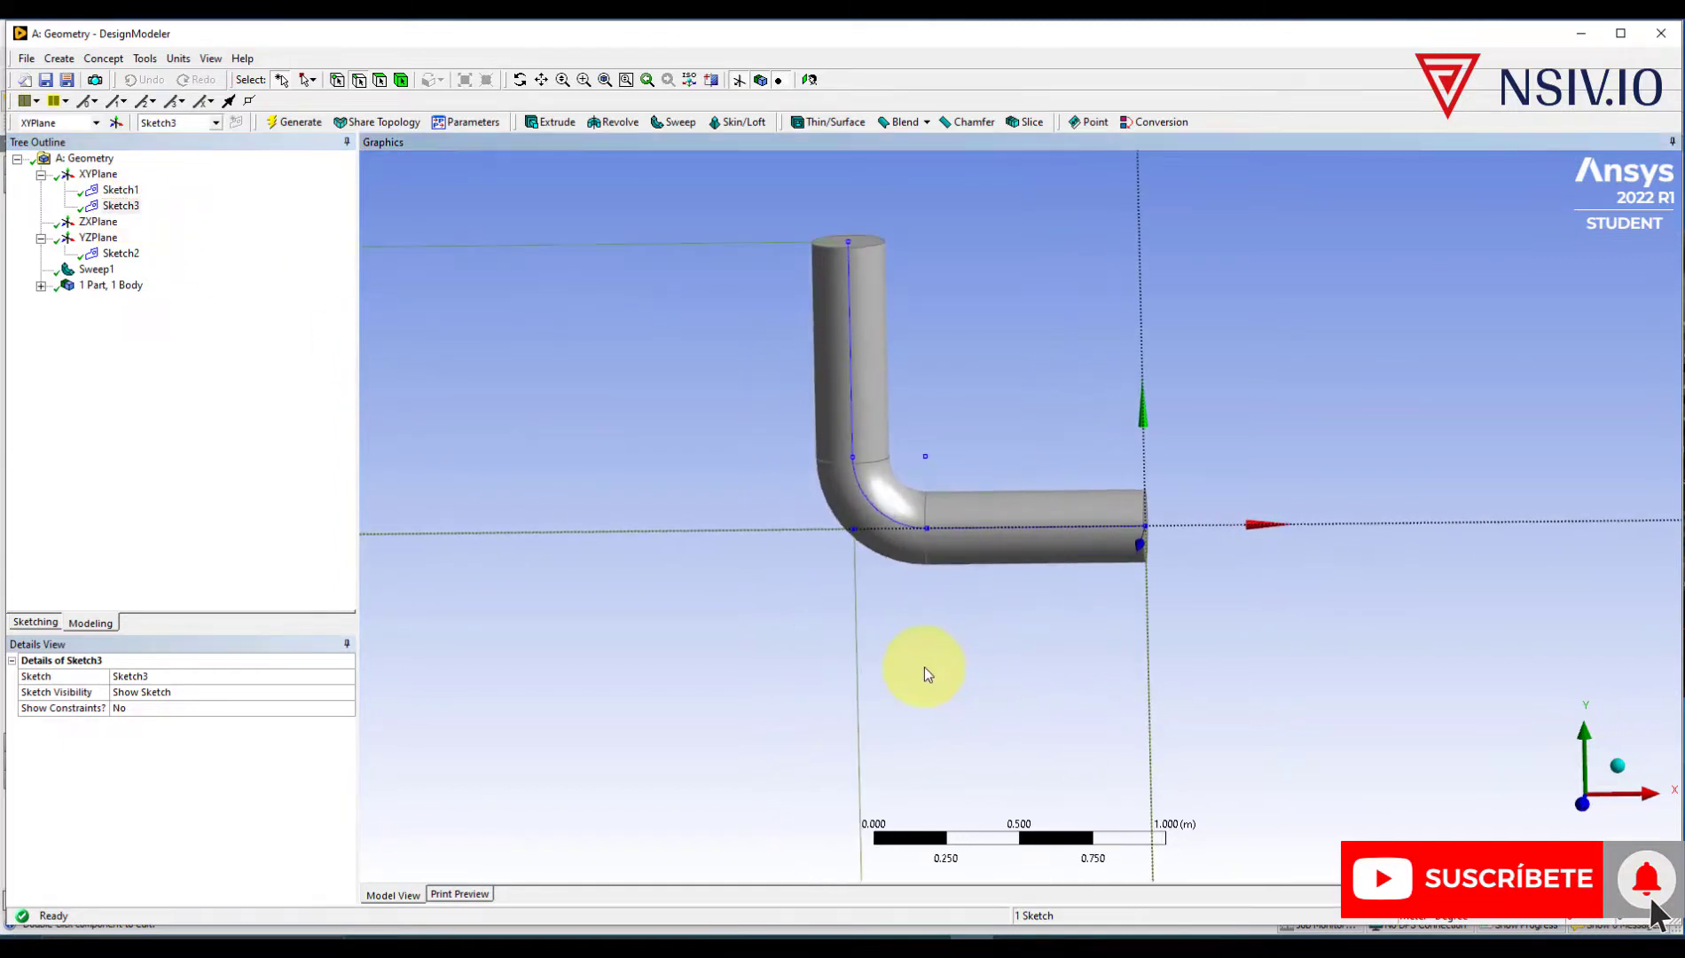
pyautogui.click(35, 622)
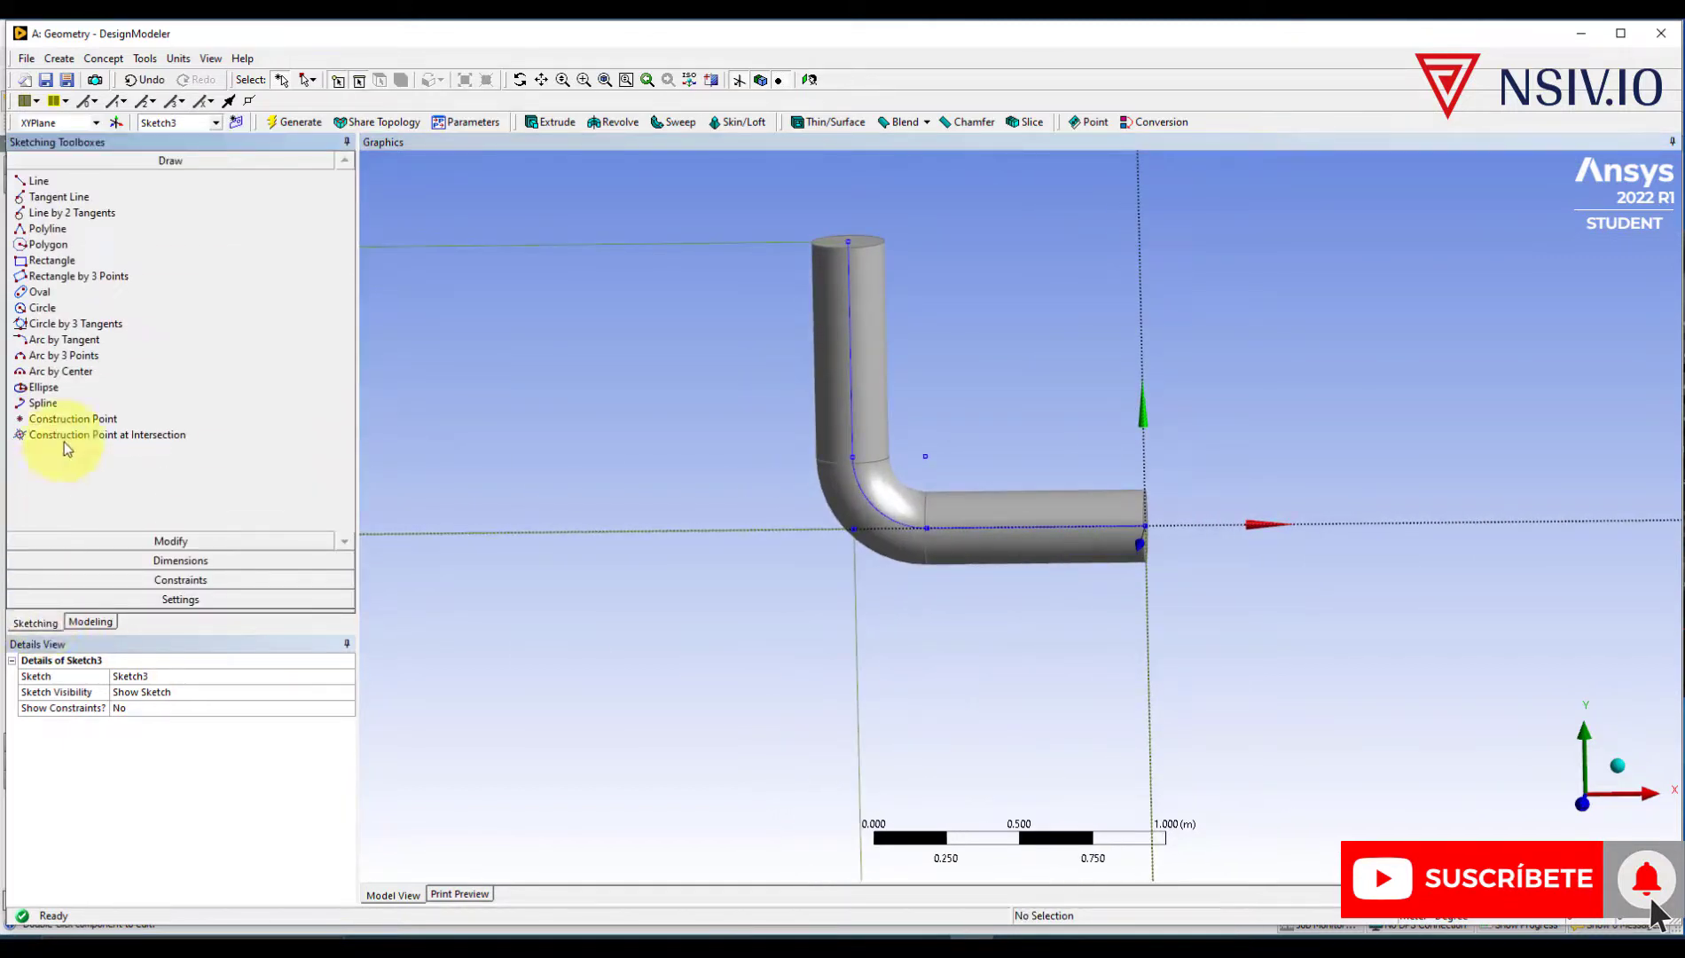
pyautogui.click(35, 261)
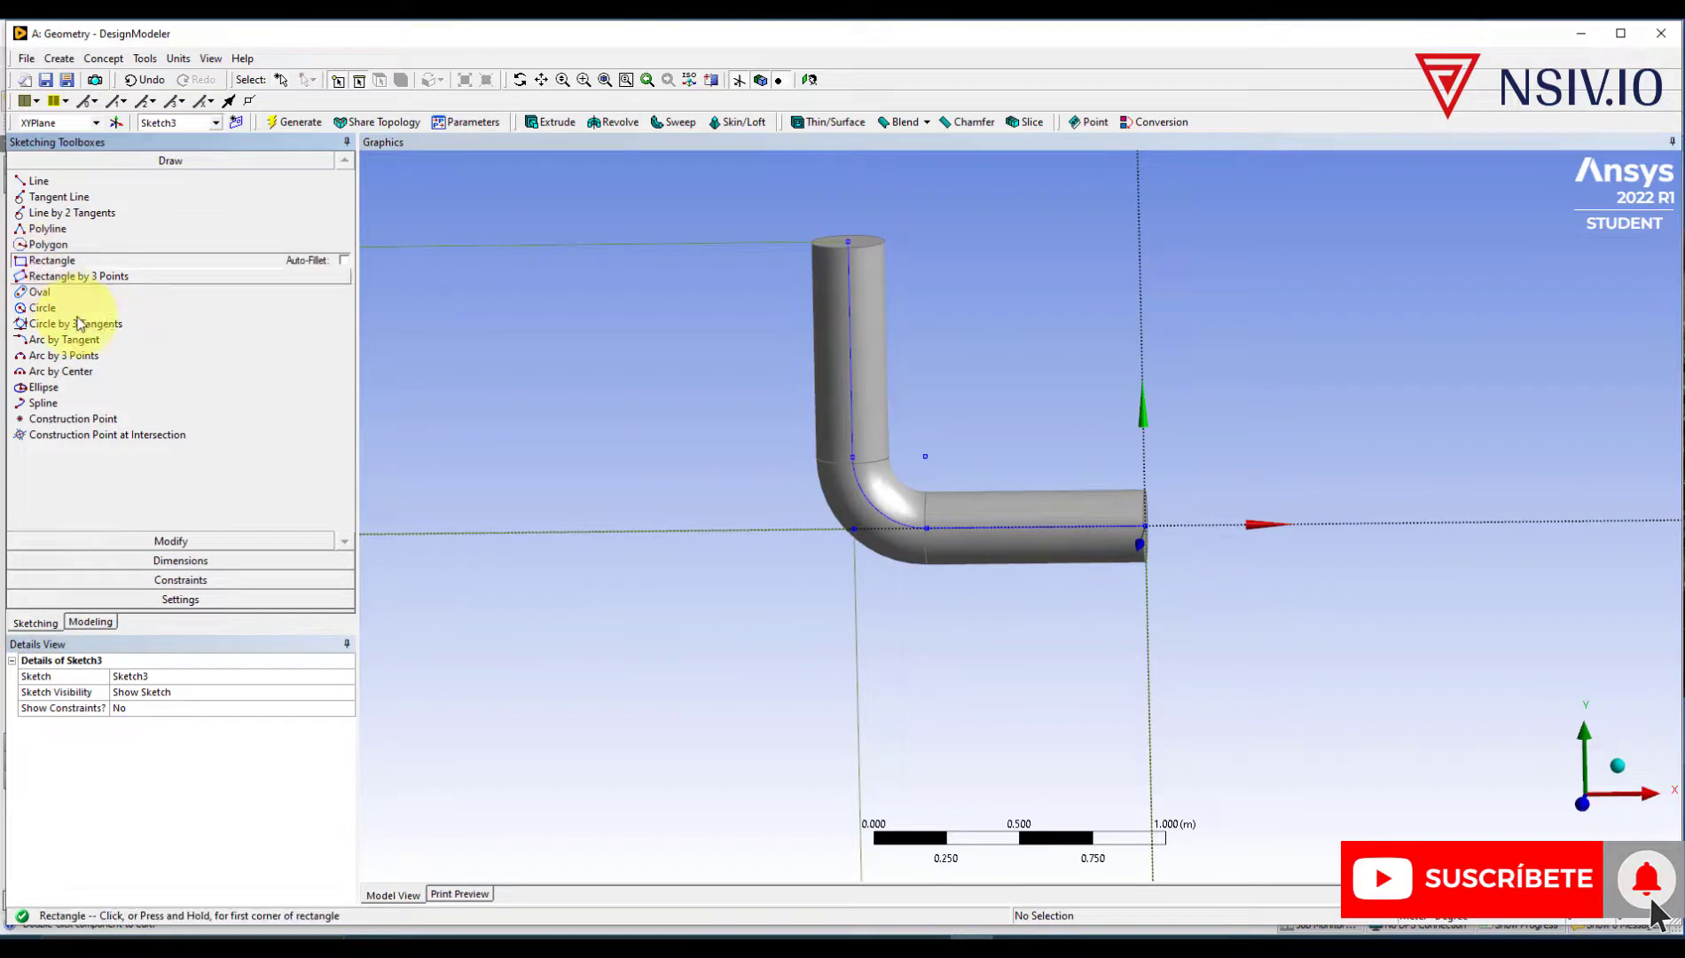
pyautogui.click(1585, 806)
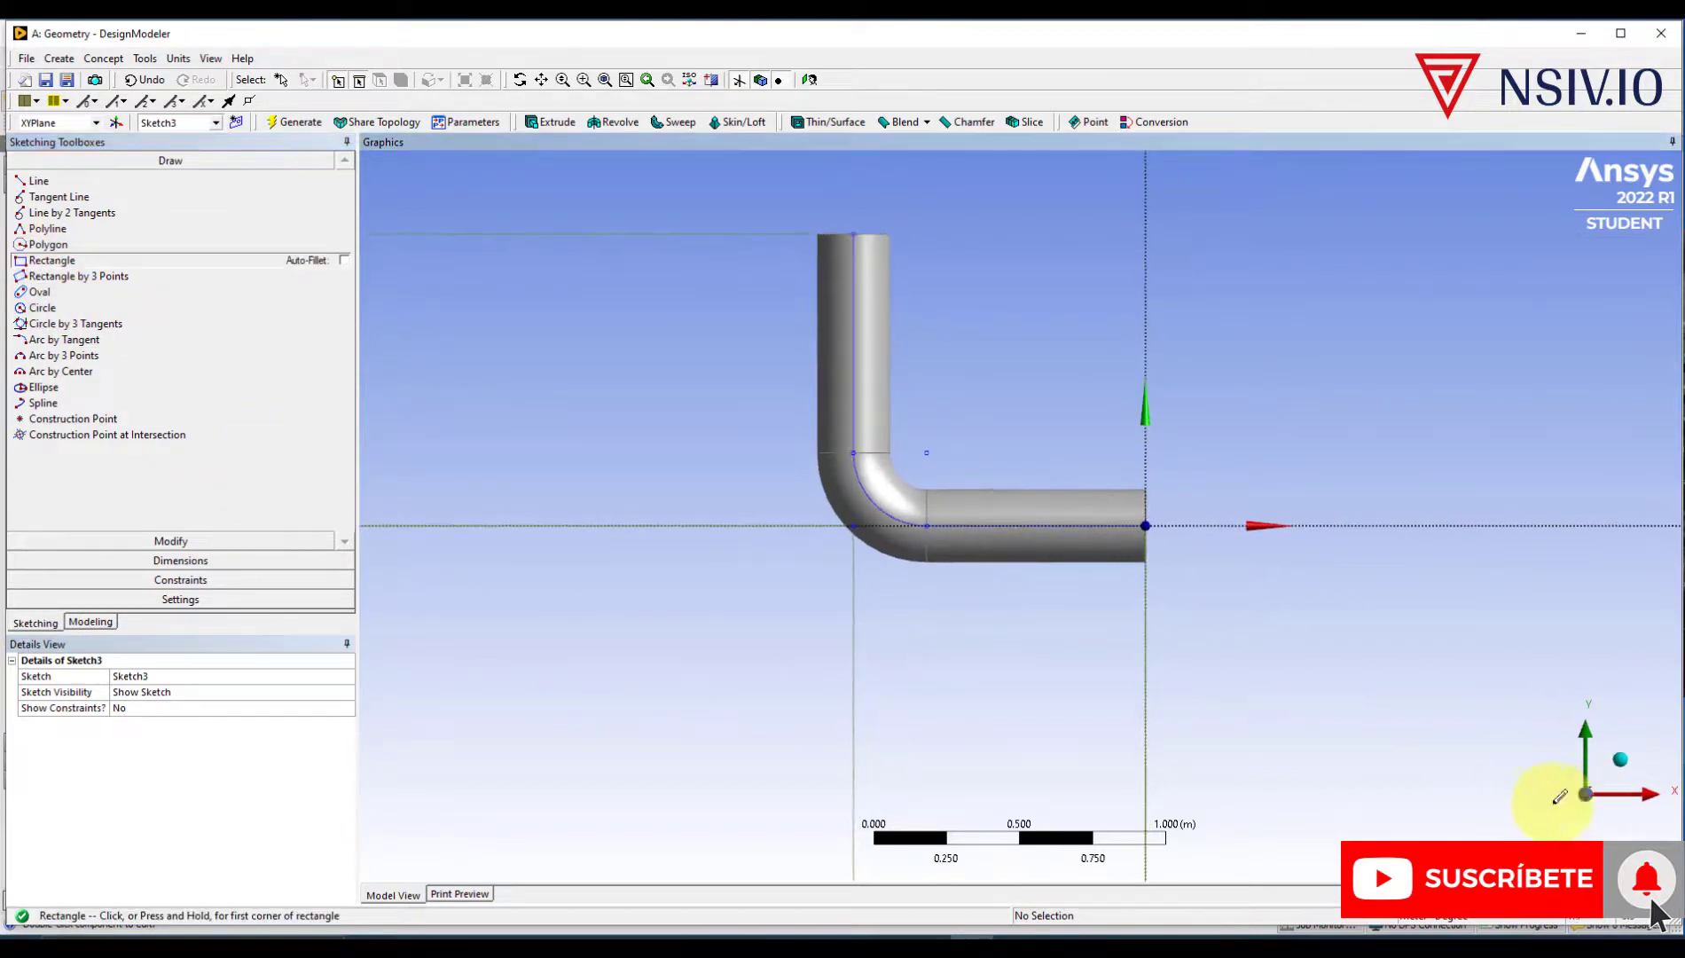
pyautogui.scroll(2, 819, 588)
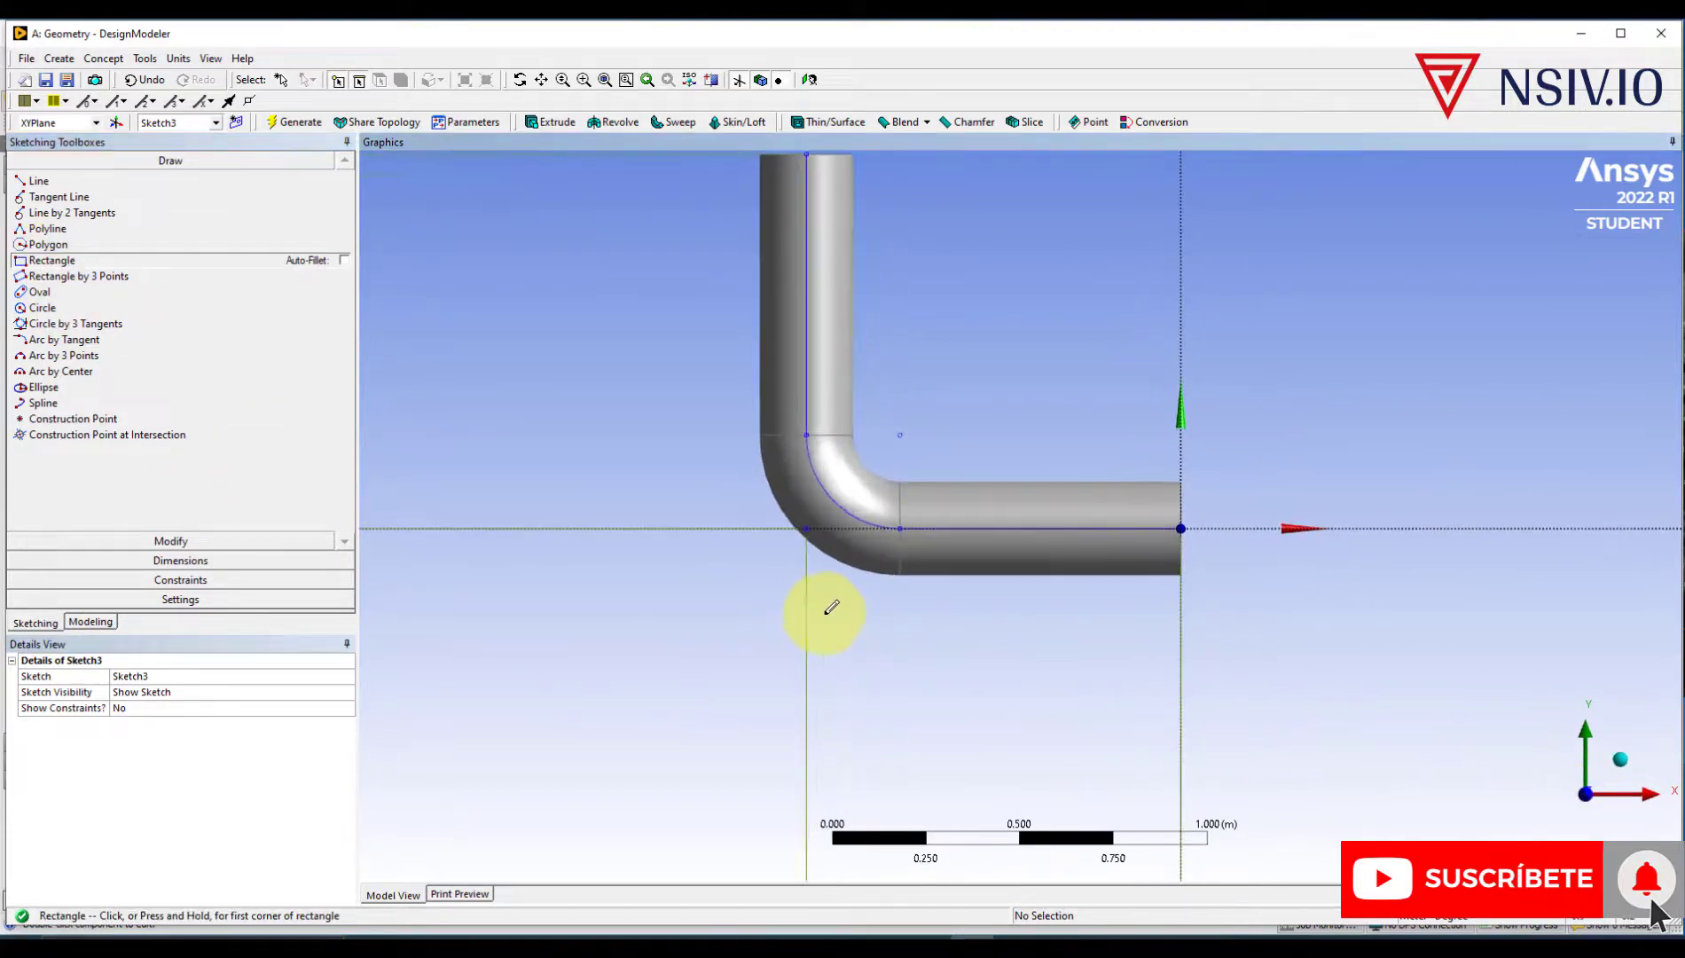
pyautogui.click(807, 432)
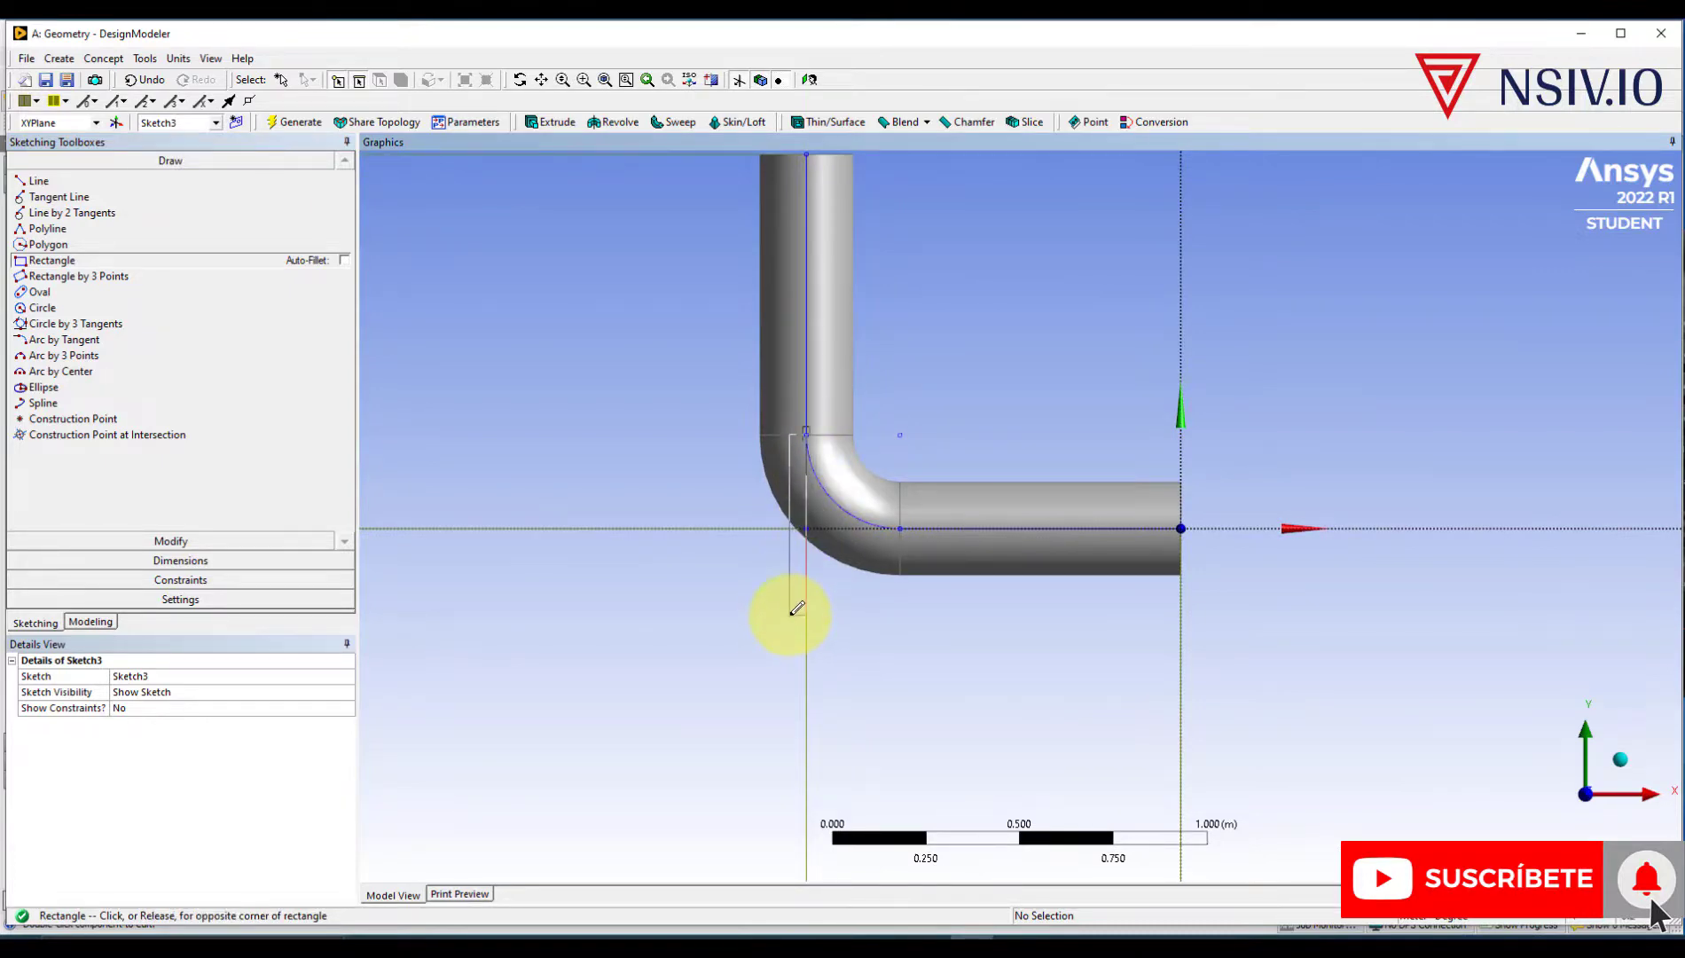
pyautogui.click(791, 602)
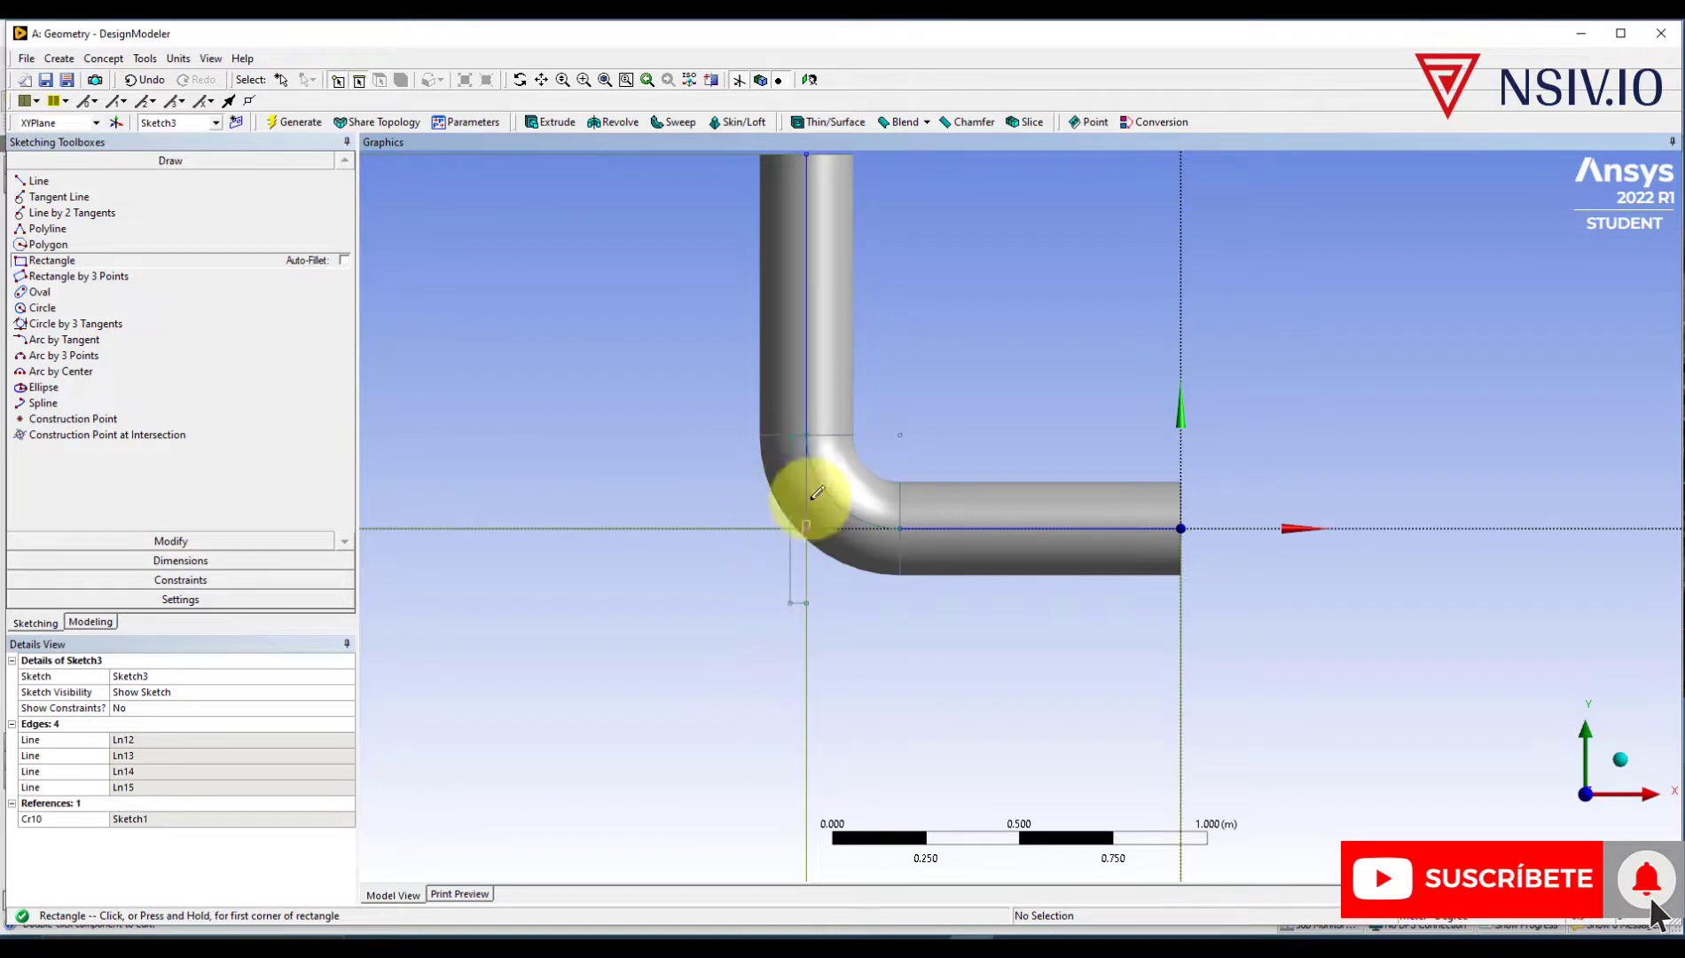
# - Dimension the height and the width of the narrow rectangle at the pipe bend
pyautogui.click(152, 569)
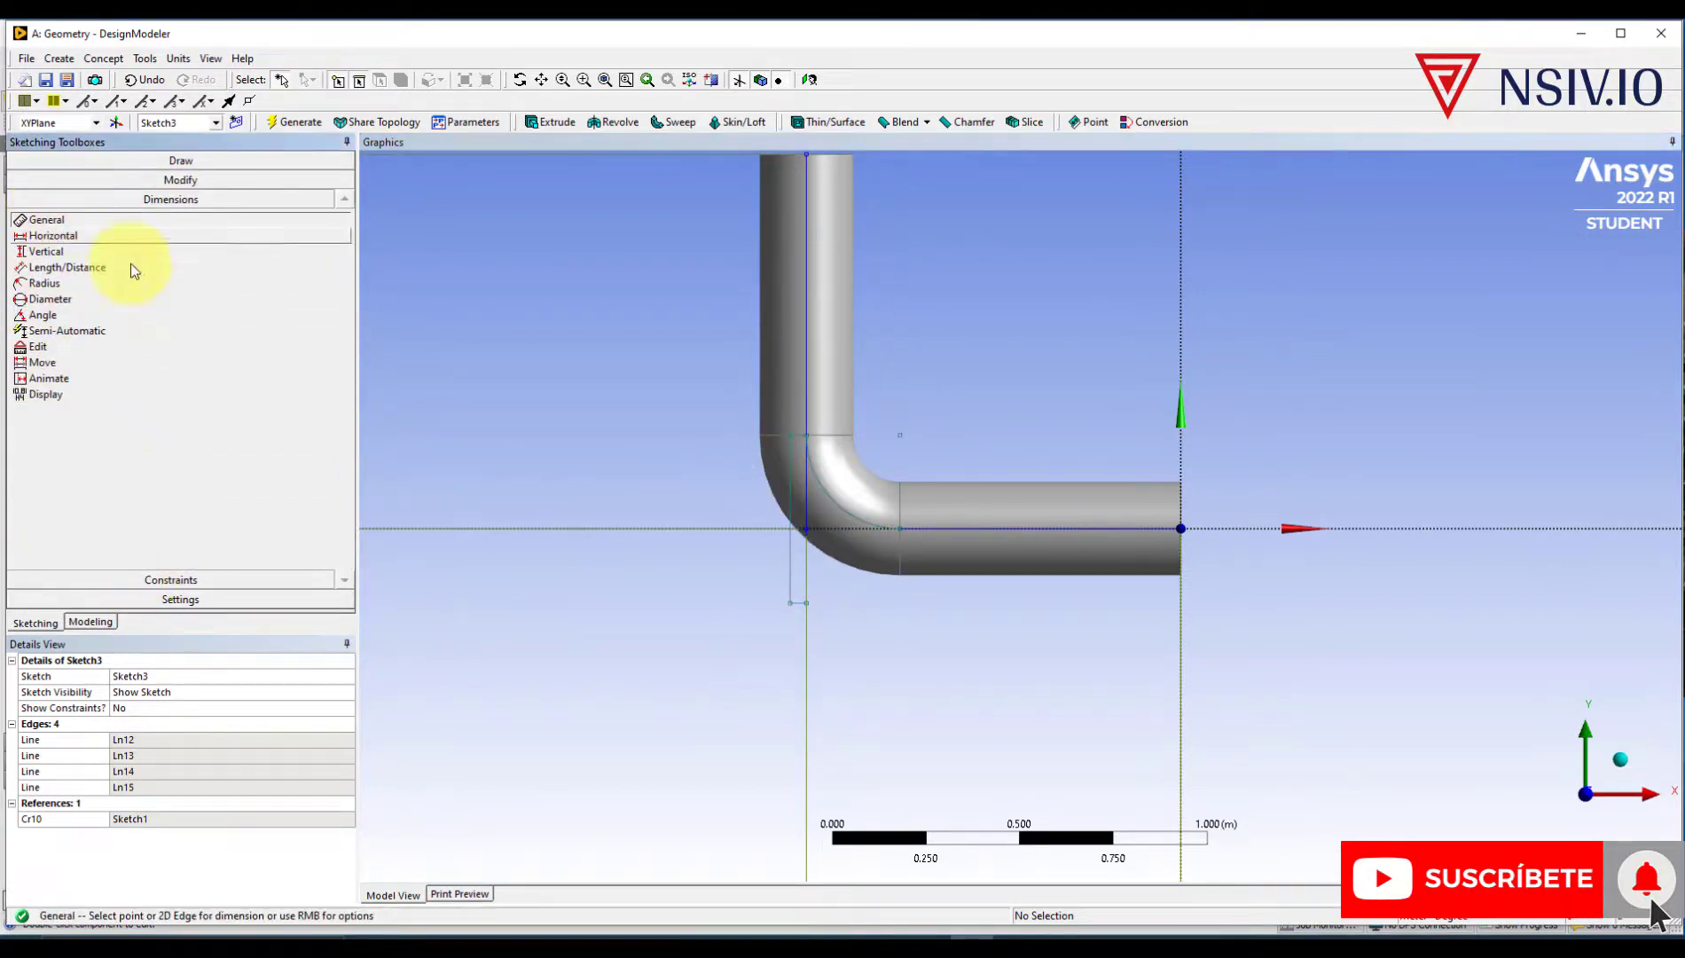
pyautogui.click(792, 549)
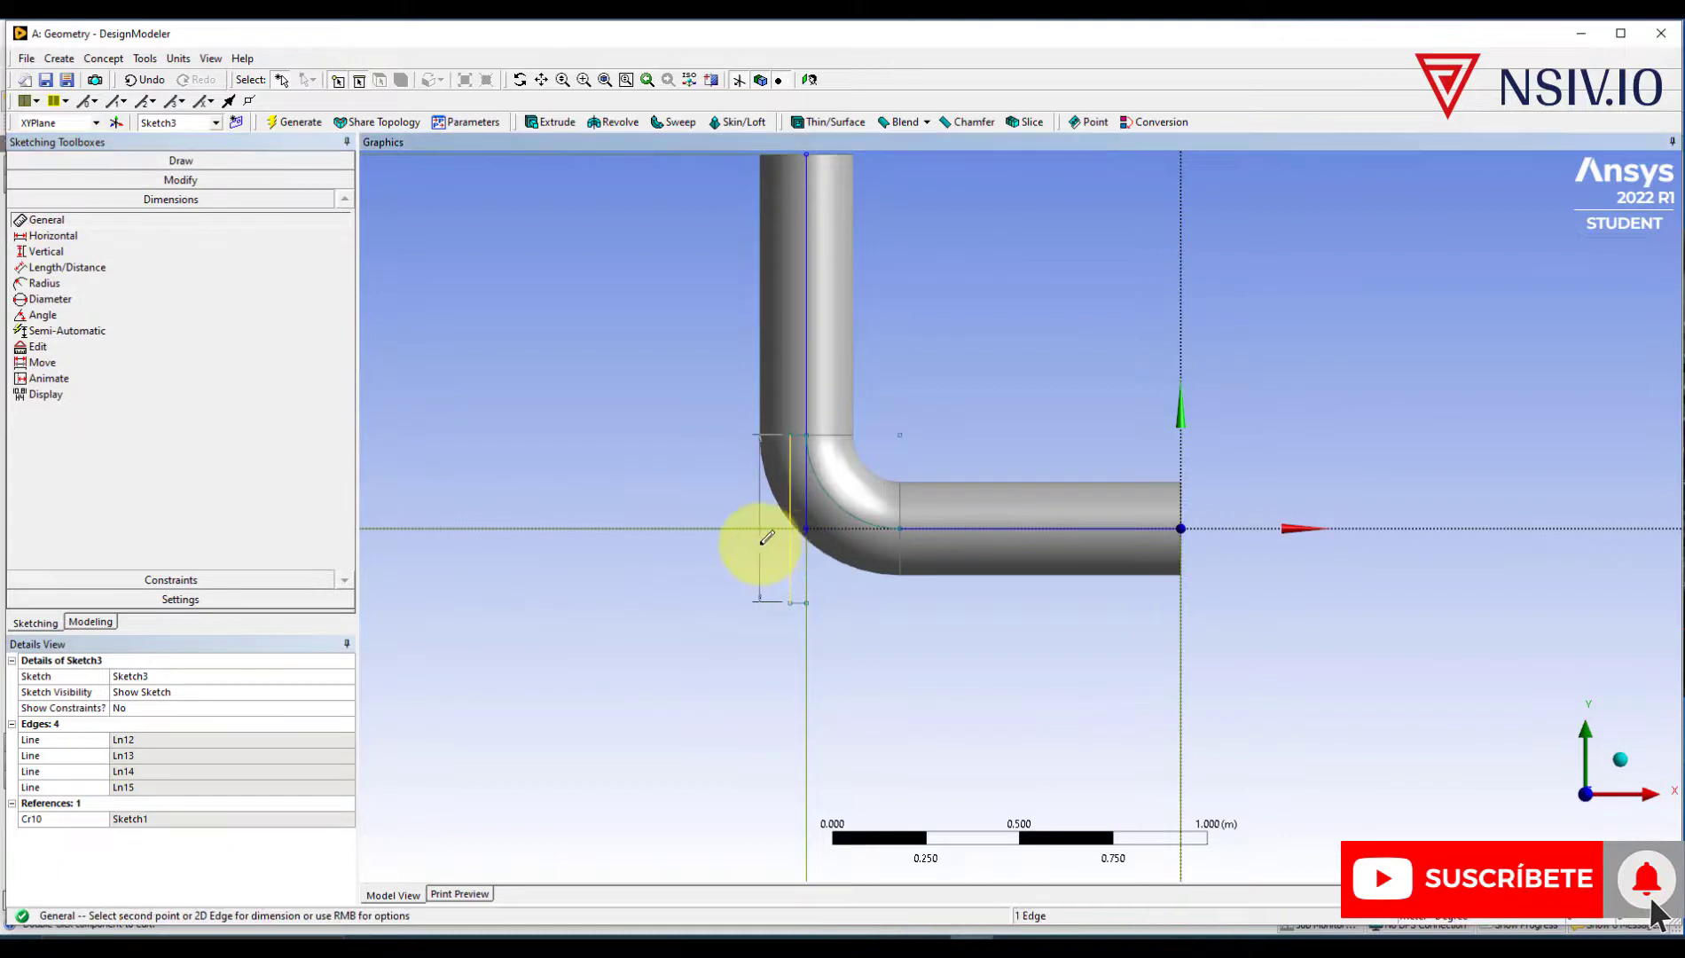
pyautogui.click(758, 570)
pyautogui.scroll(2, 802, 630)
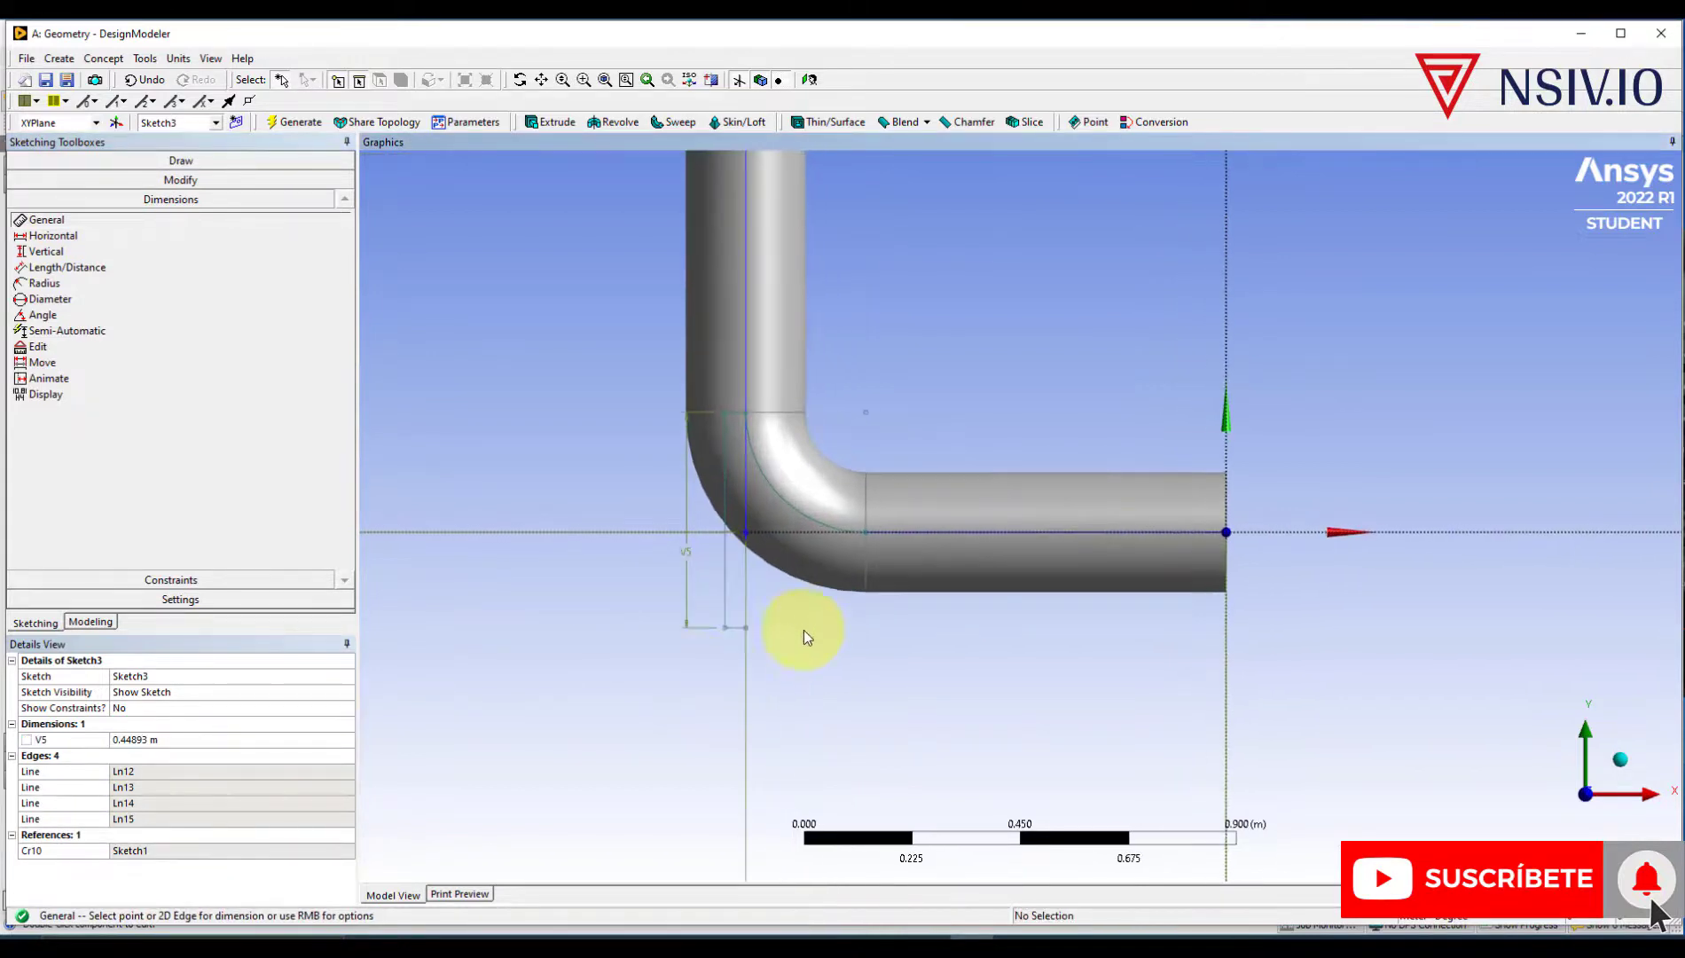
pyautogui.click(734, 648)
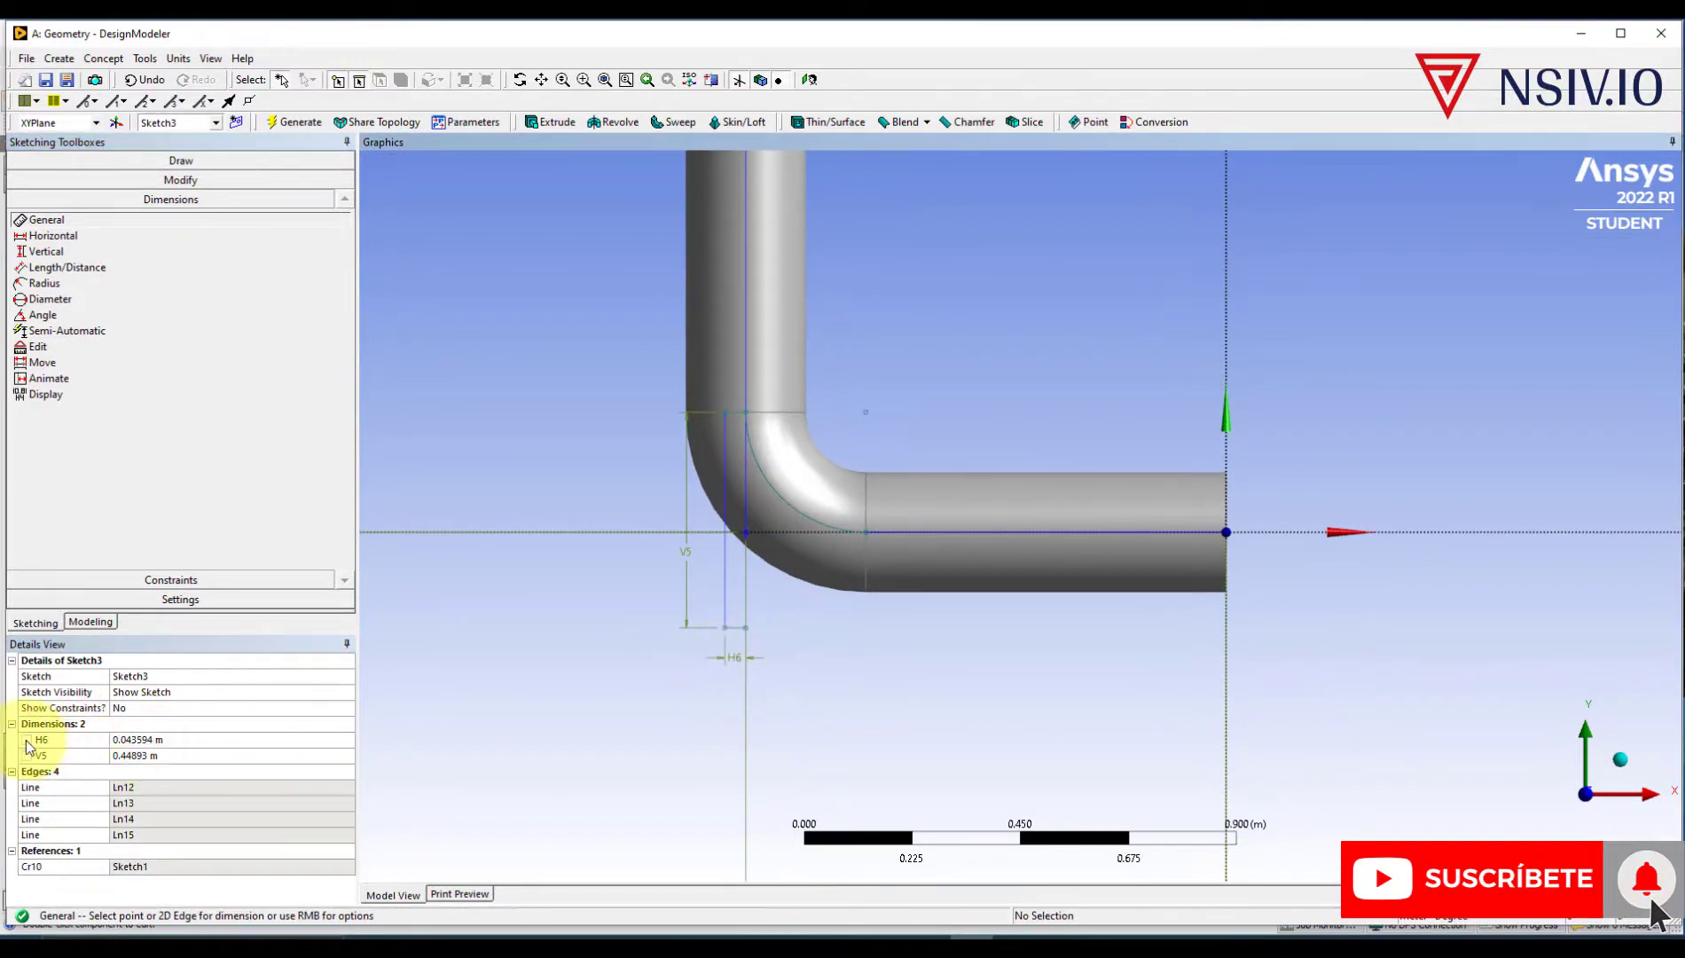
# - Set the narrow rectangle's height to 0.42 m and its width to 0.04 m
pyautogui.click(149, 755)
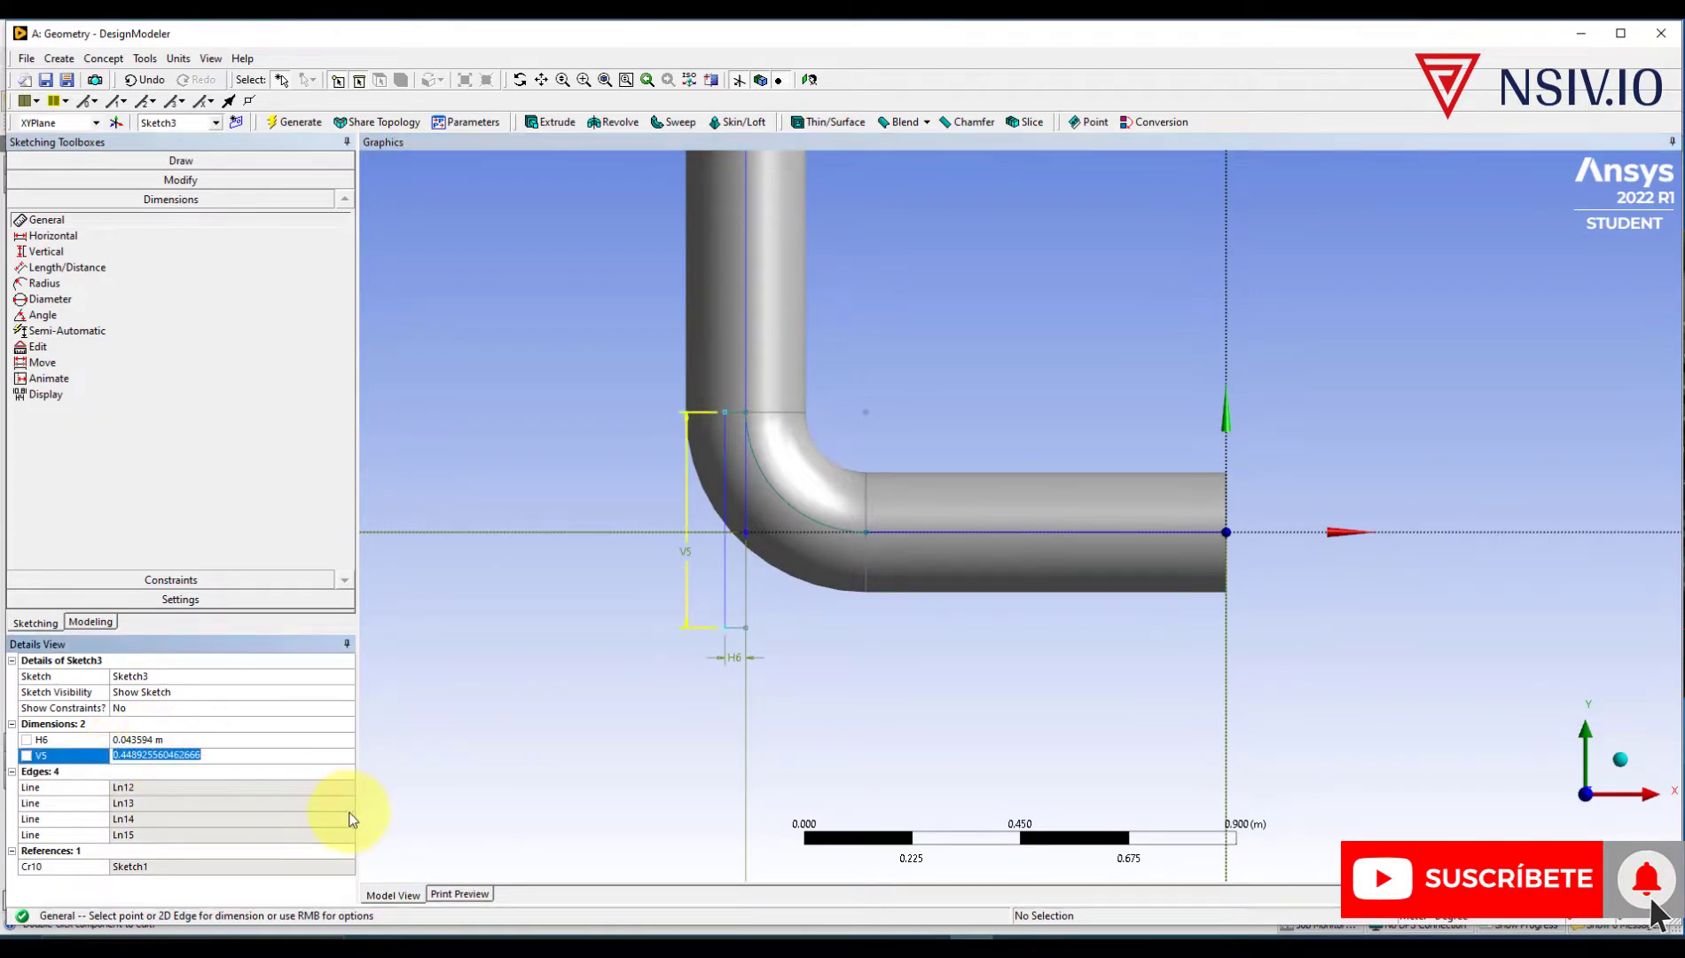
pyautogui.write('0.42')
pyautogui.press('Return')
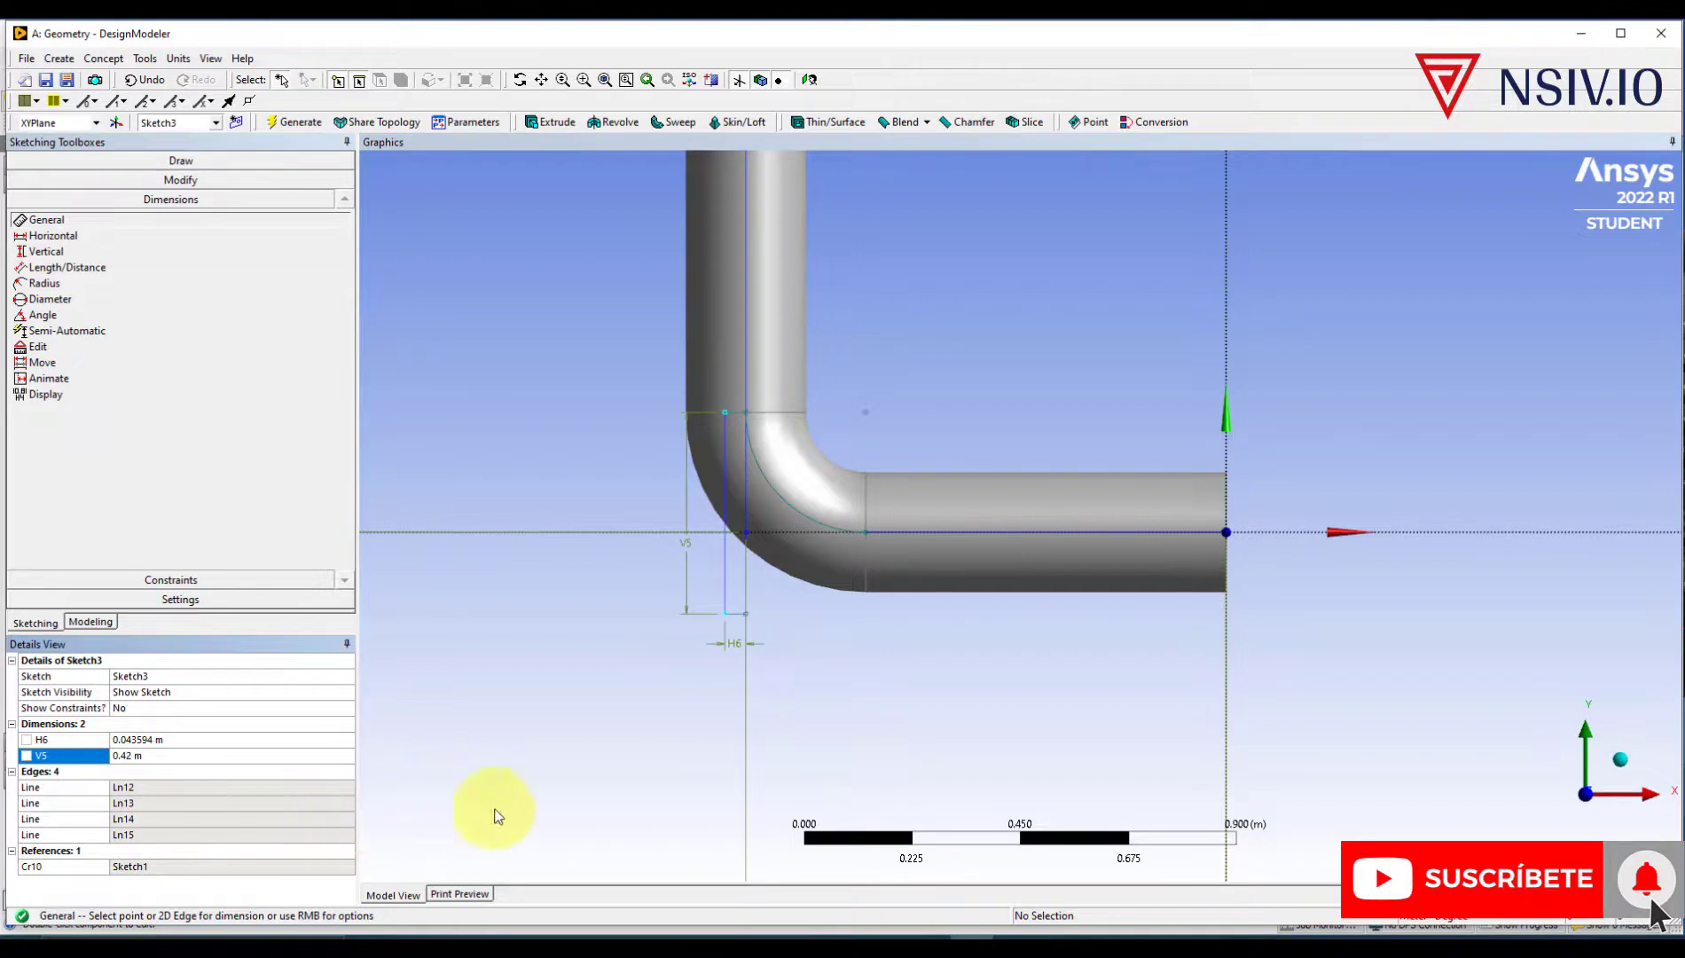
pyautogui.click(183, 742)
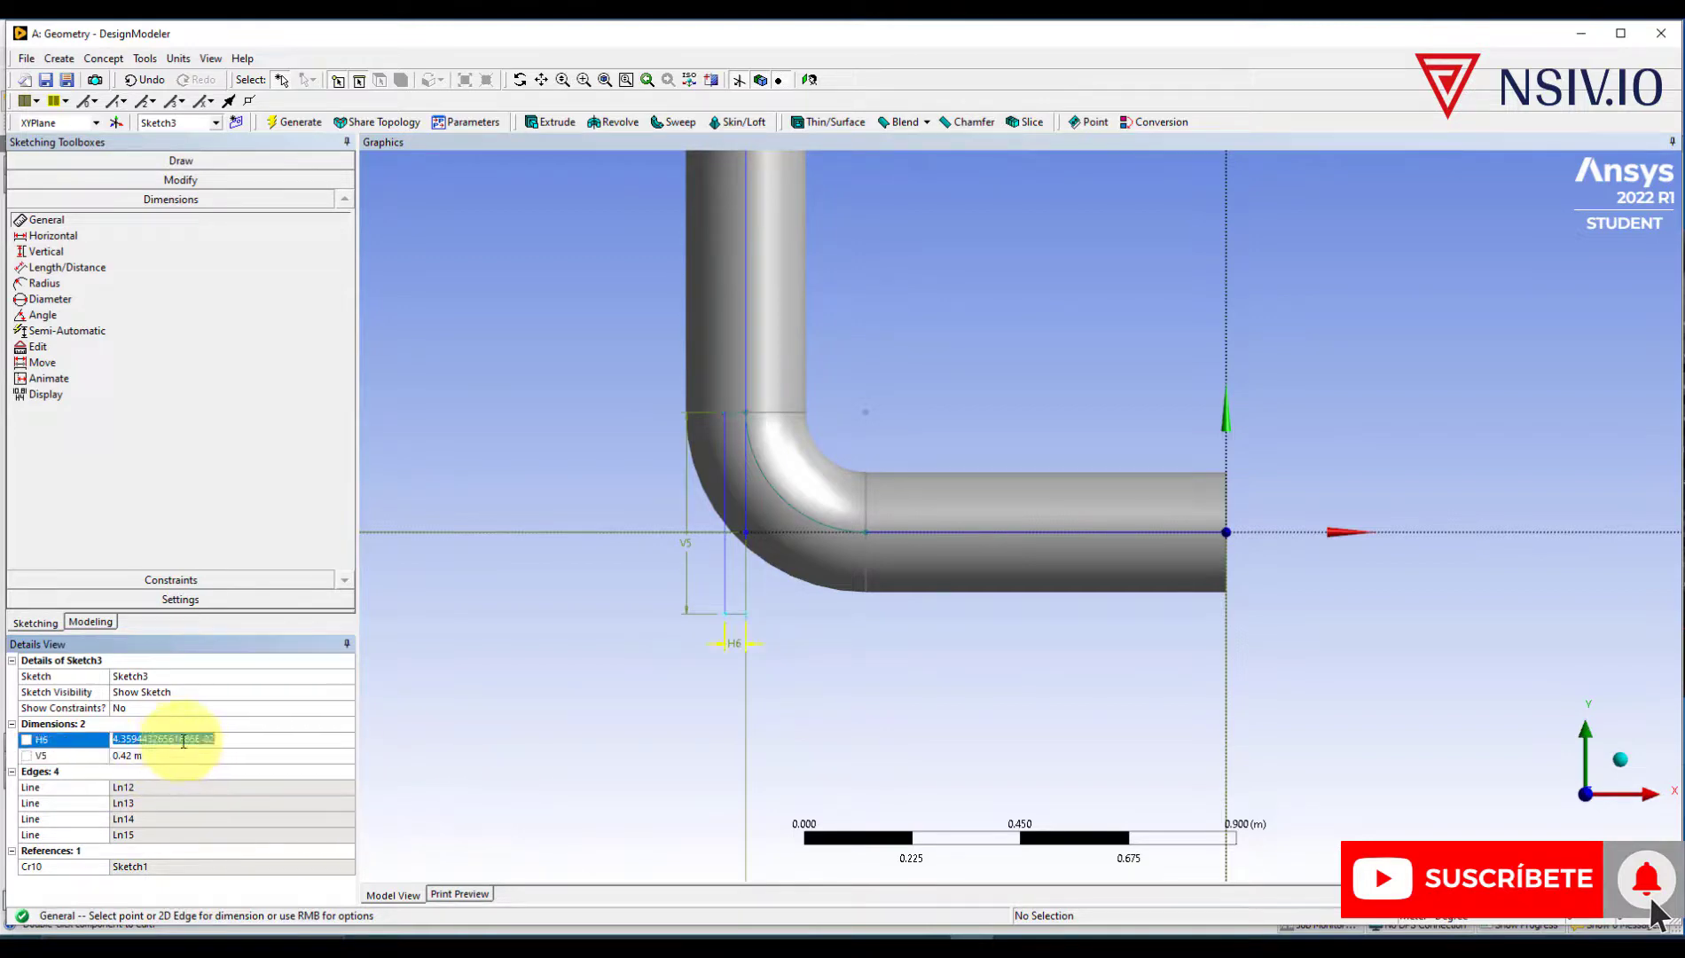
pyautogui.write('0.04')
pyautogui.press('Return')
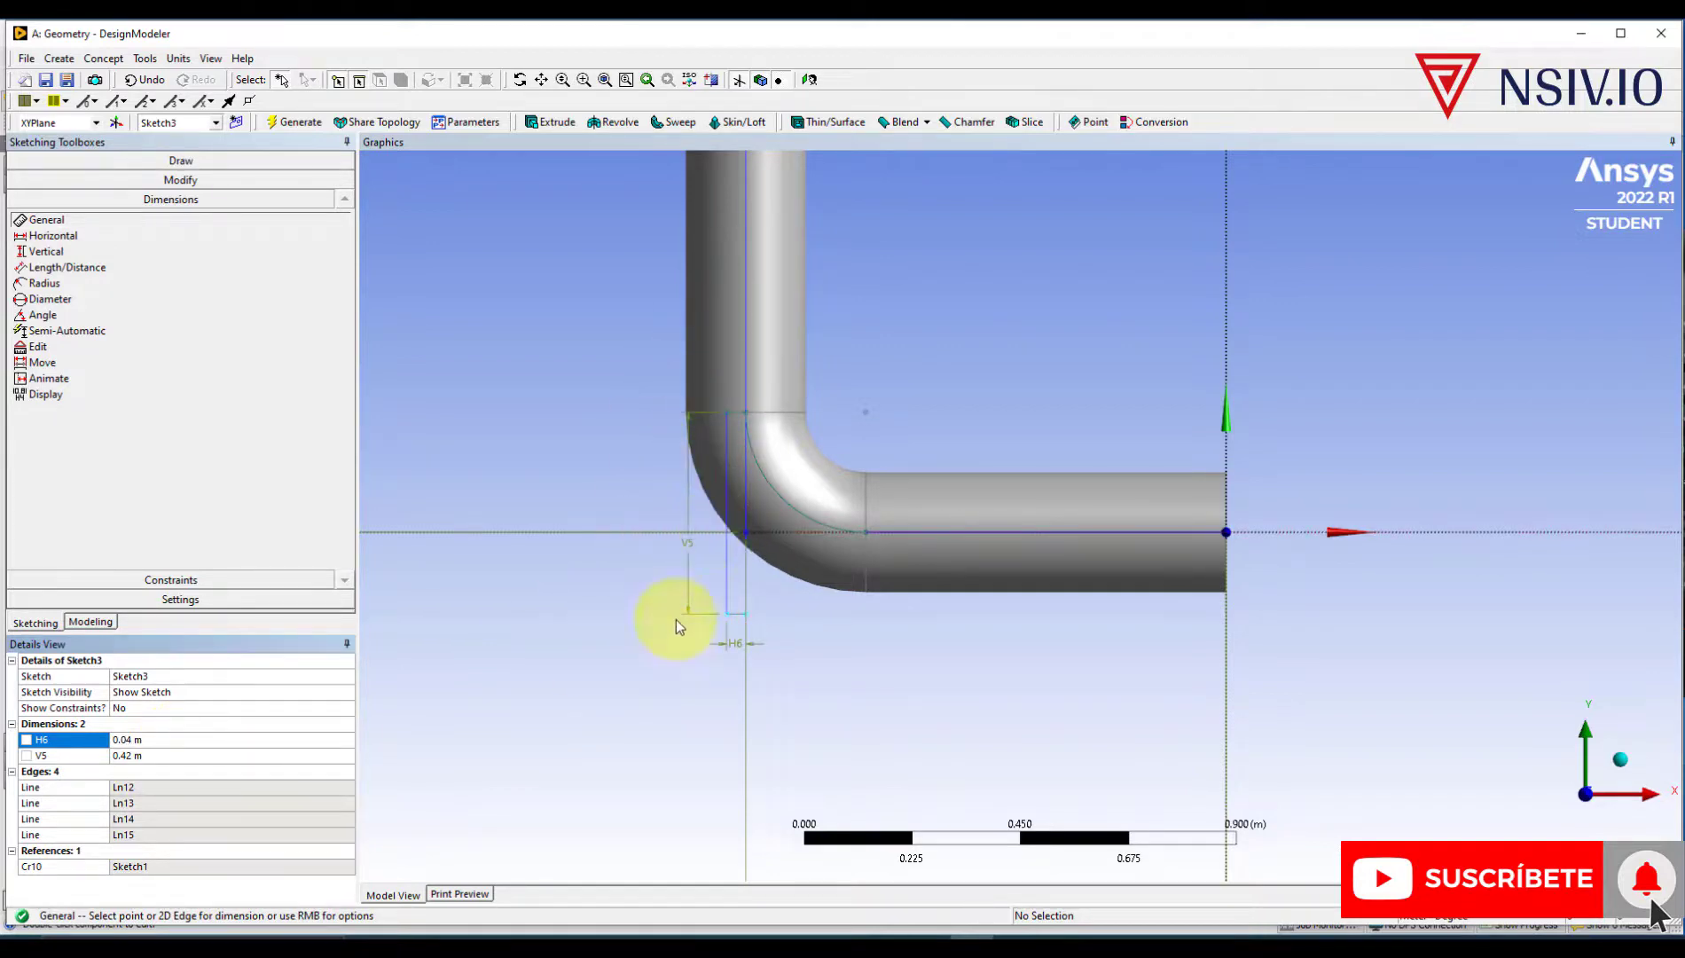
# - Revolve Sketch3 by 360° around the rectangle's long edge on the vertical pipe's centreline and generate the small branch pipe
pyautogui.click(604, 130)
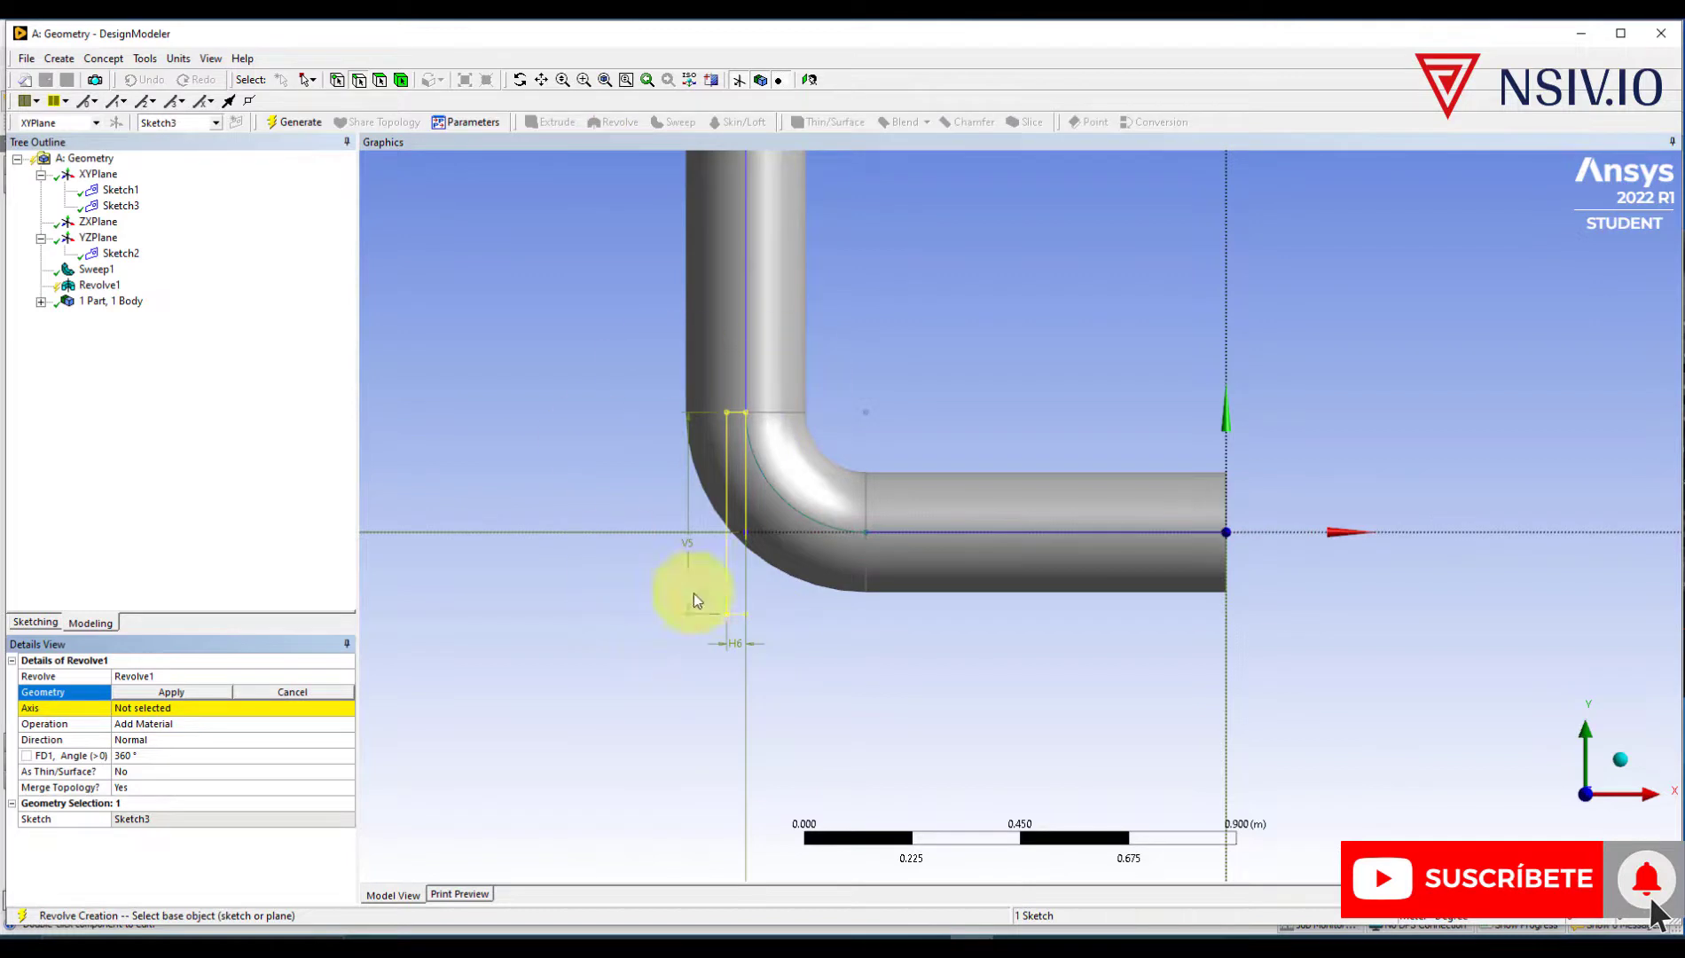
pyautogui.click(164, 693)
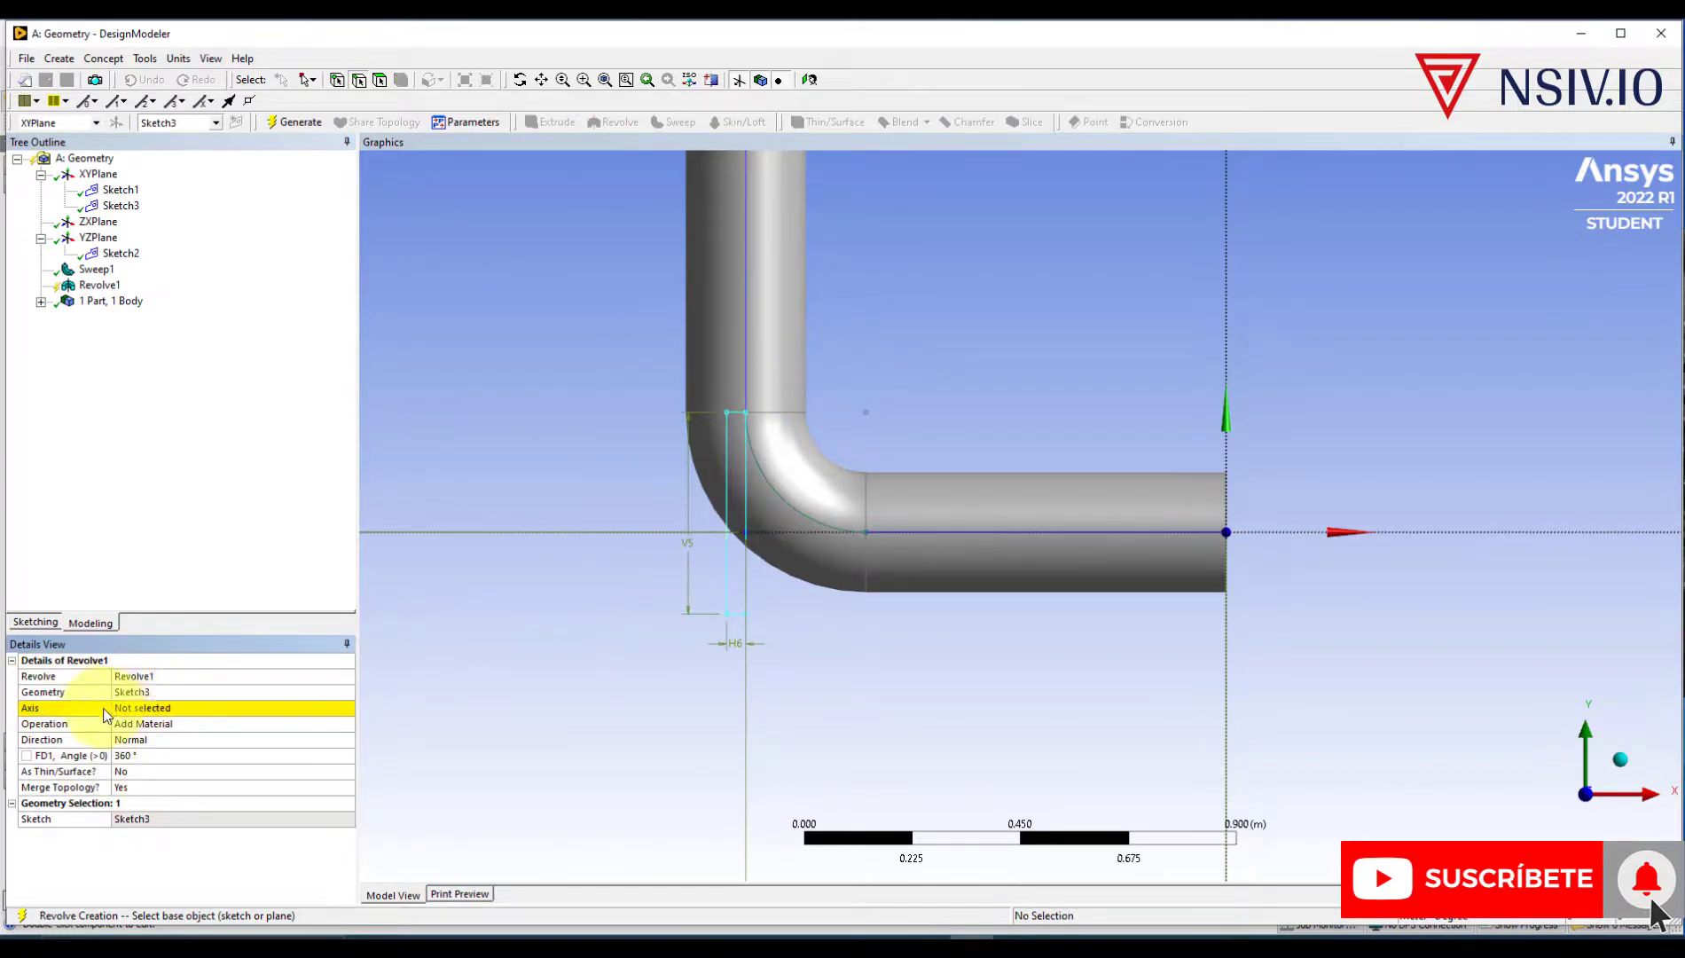
pyautogui.click(124, 710)
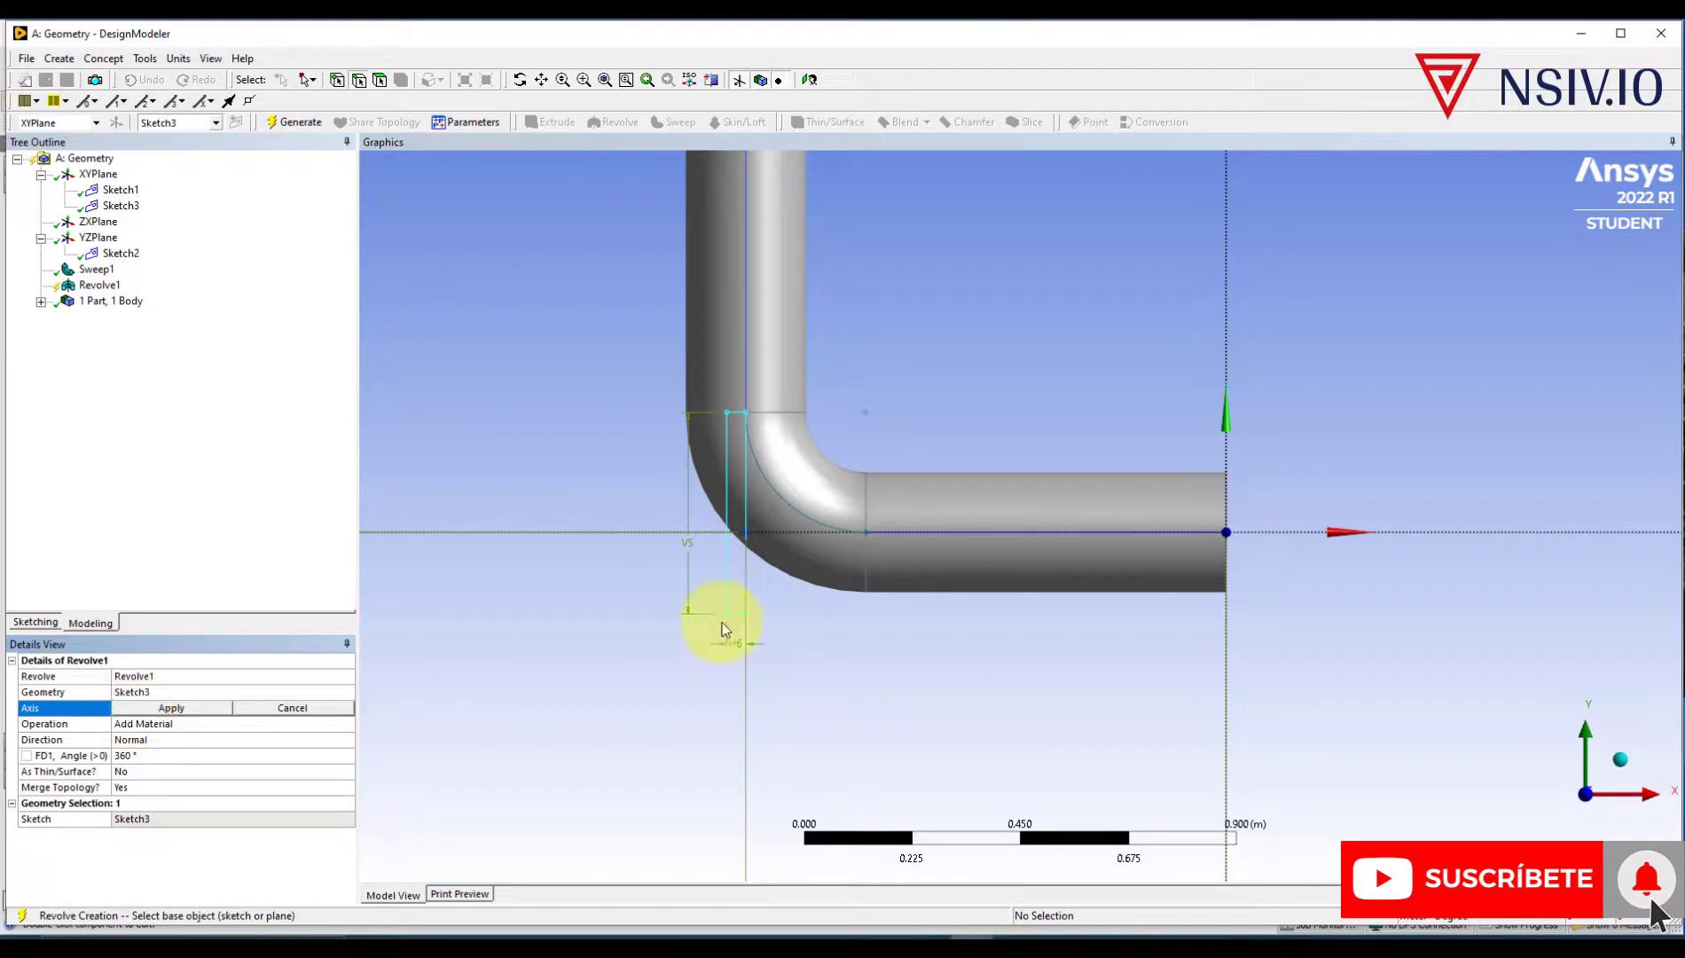
pyautogui.click(749, 486)
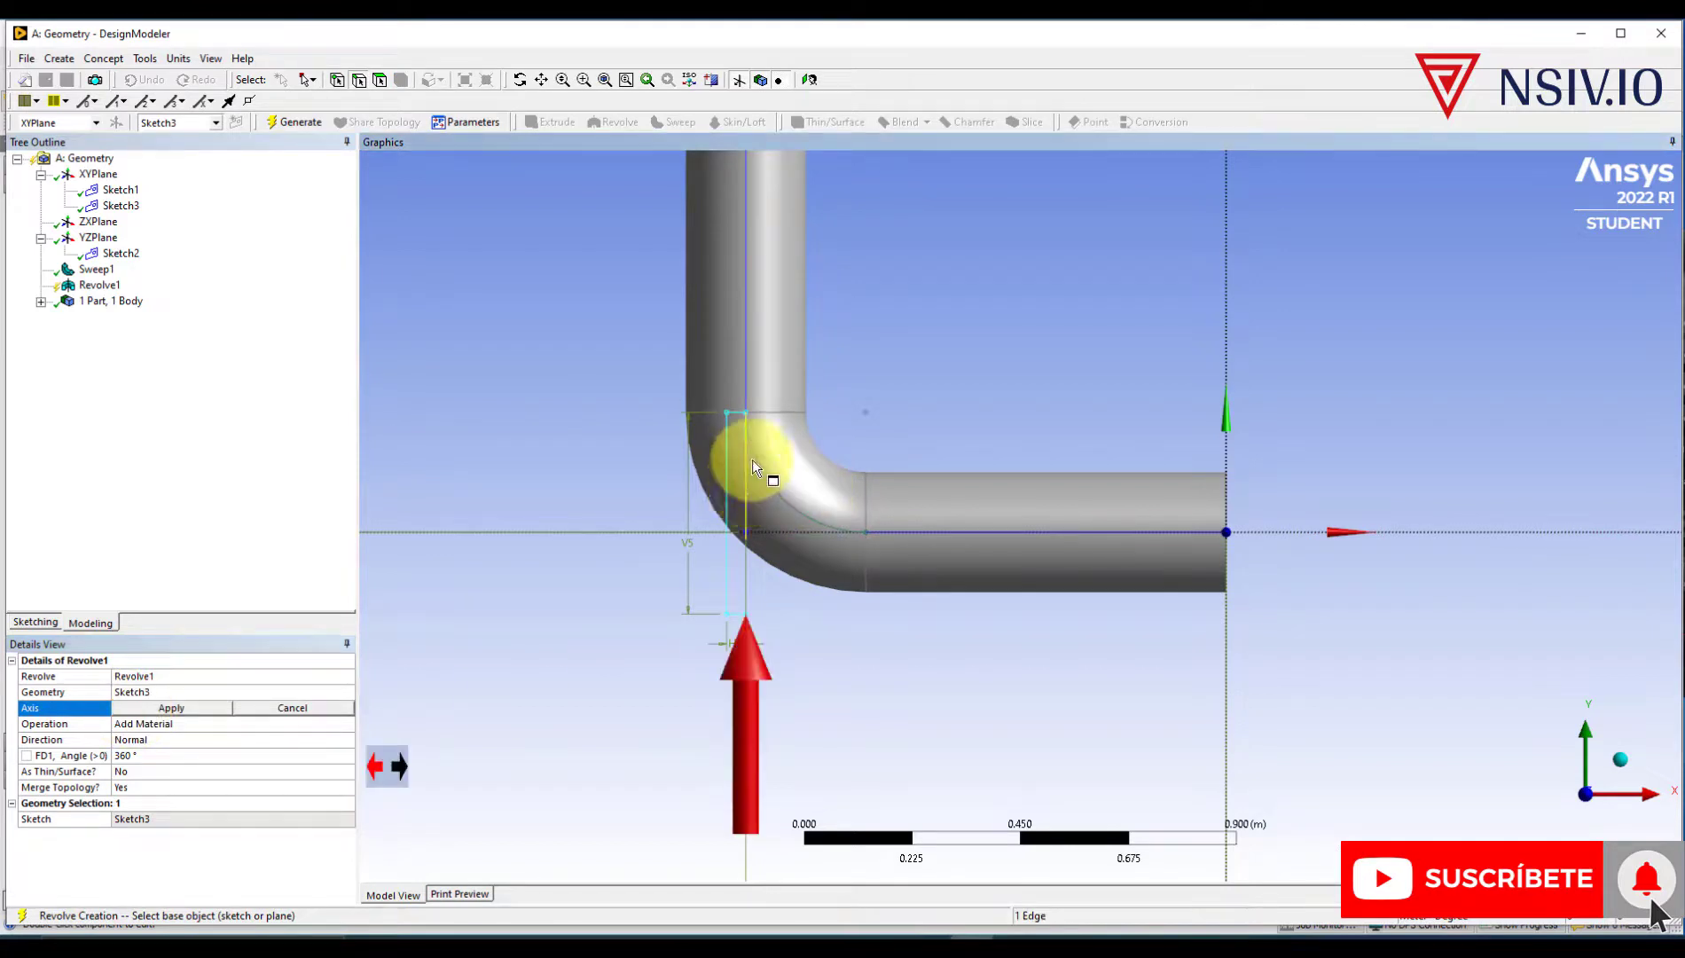
pyautogui.click(195, 707)
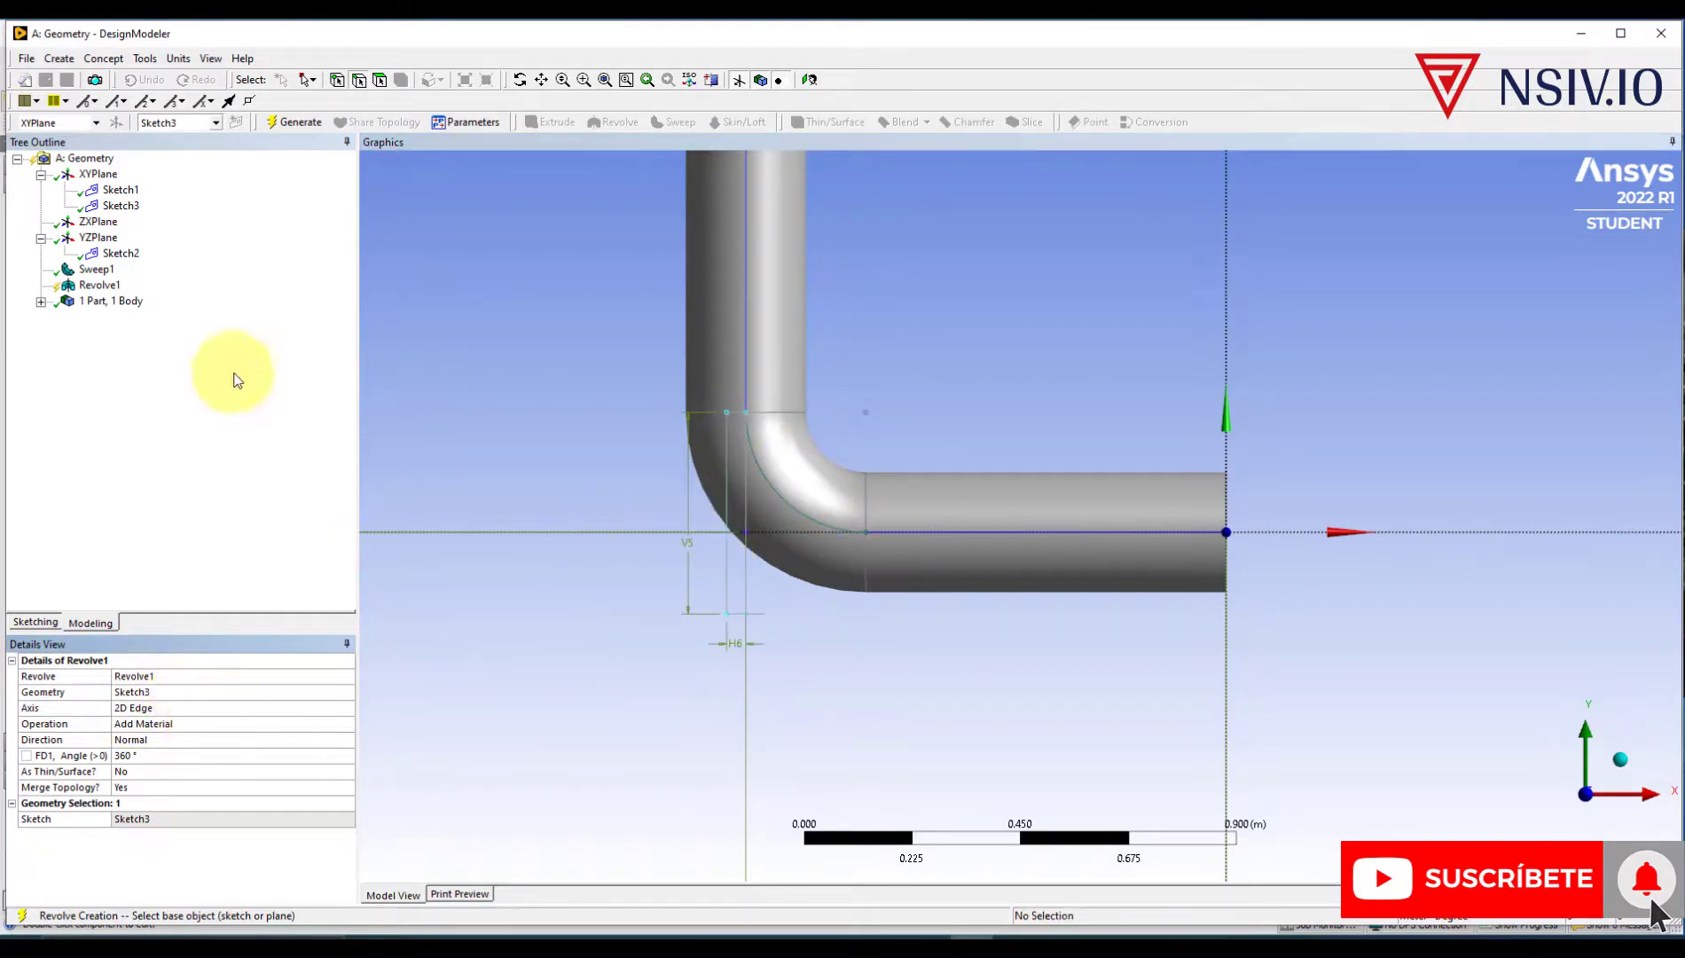
pyautogui.click(299, 129)
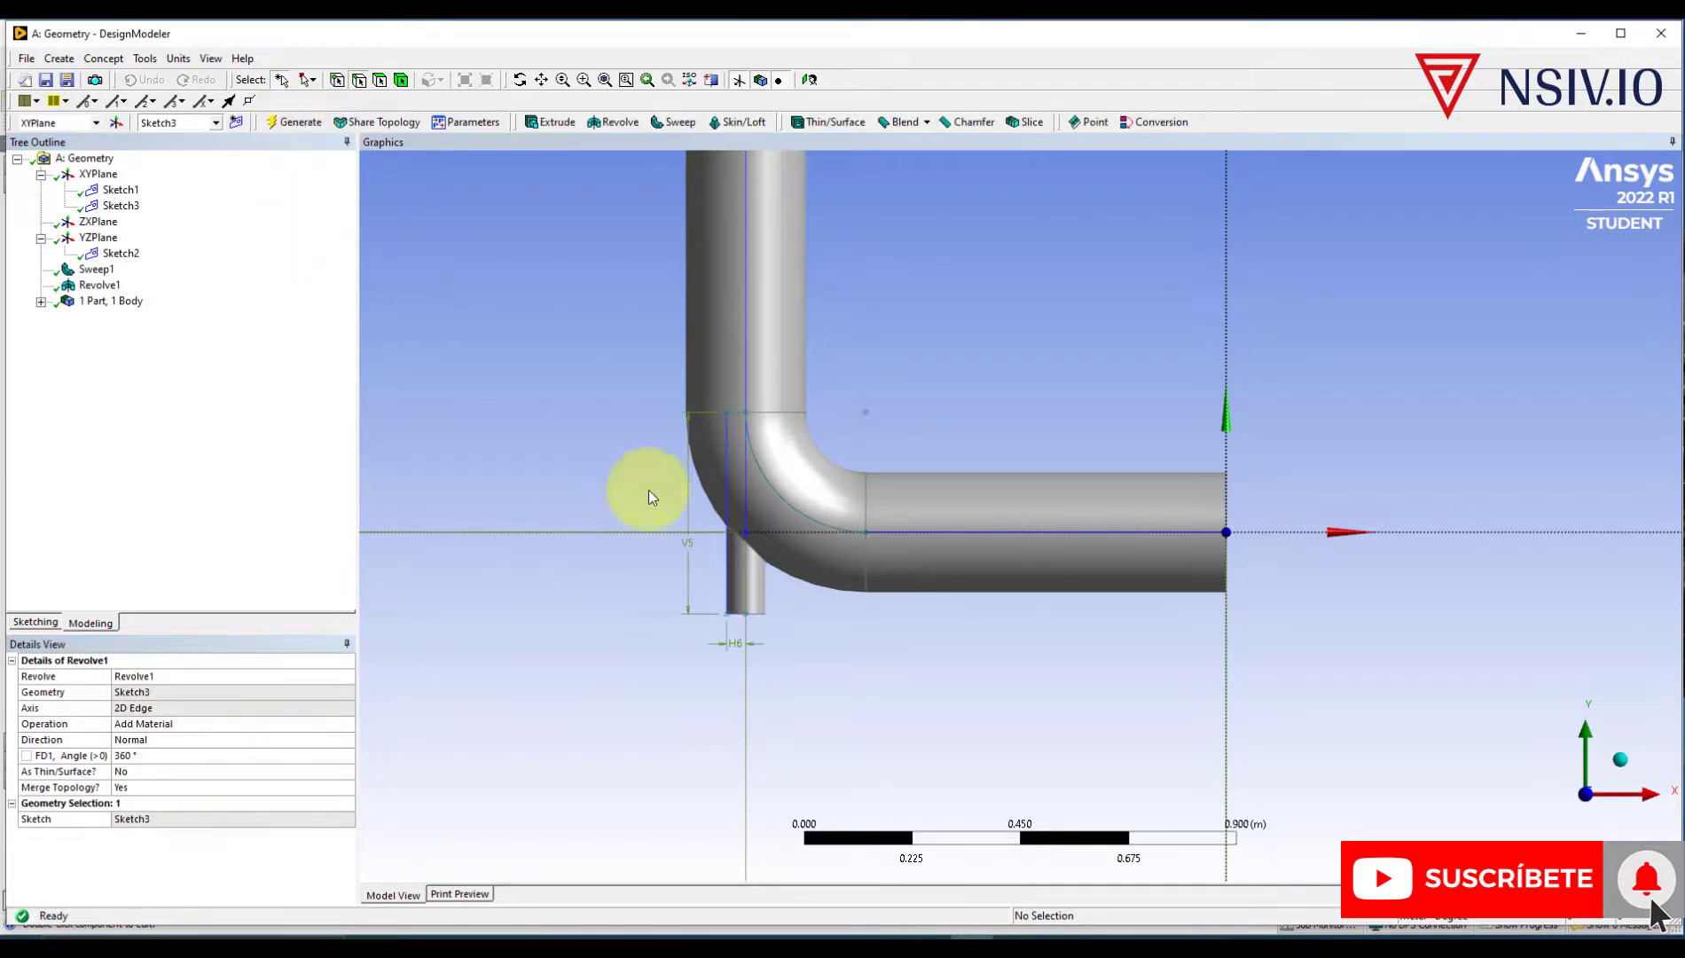
pyautogui.moveTo(726, 621); pyautogui.dragTo(1047, 525, button='middle')
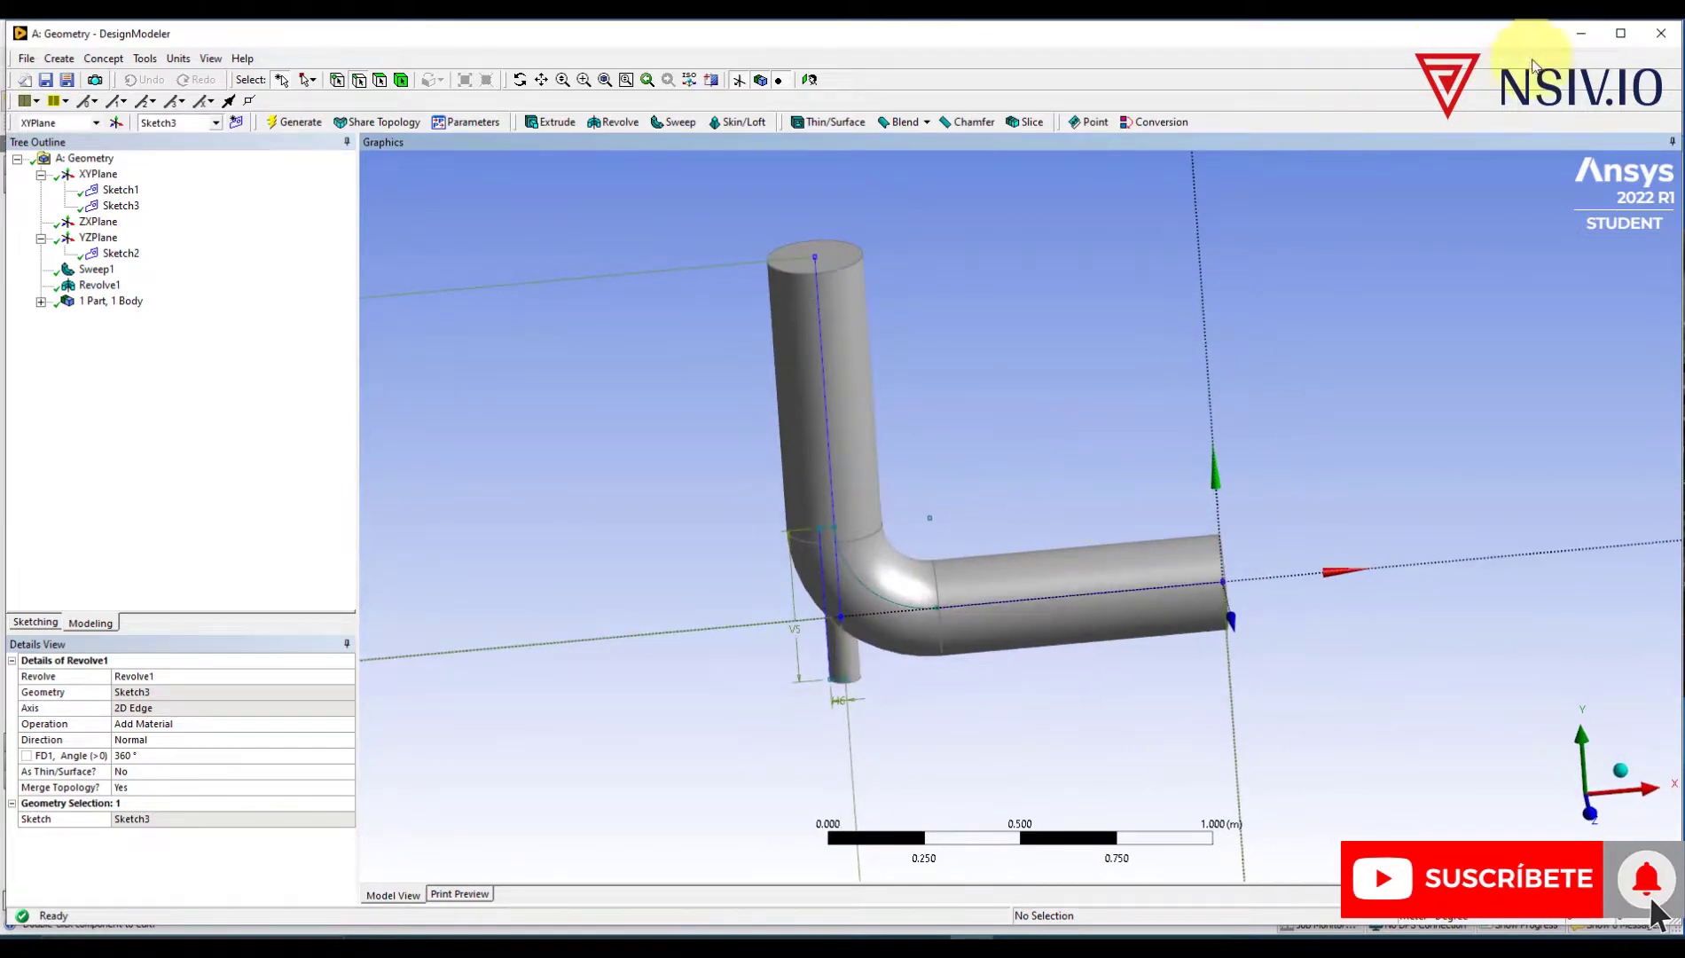
# - Close the geometry editor, return to the Workbench project and add a Mesh system linked to the existing Geometry cell
pyautogui.click(1660, 40)
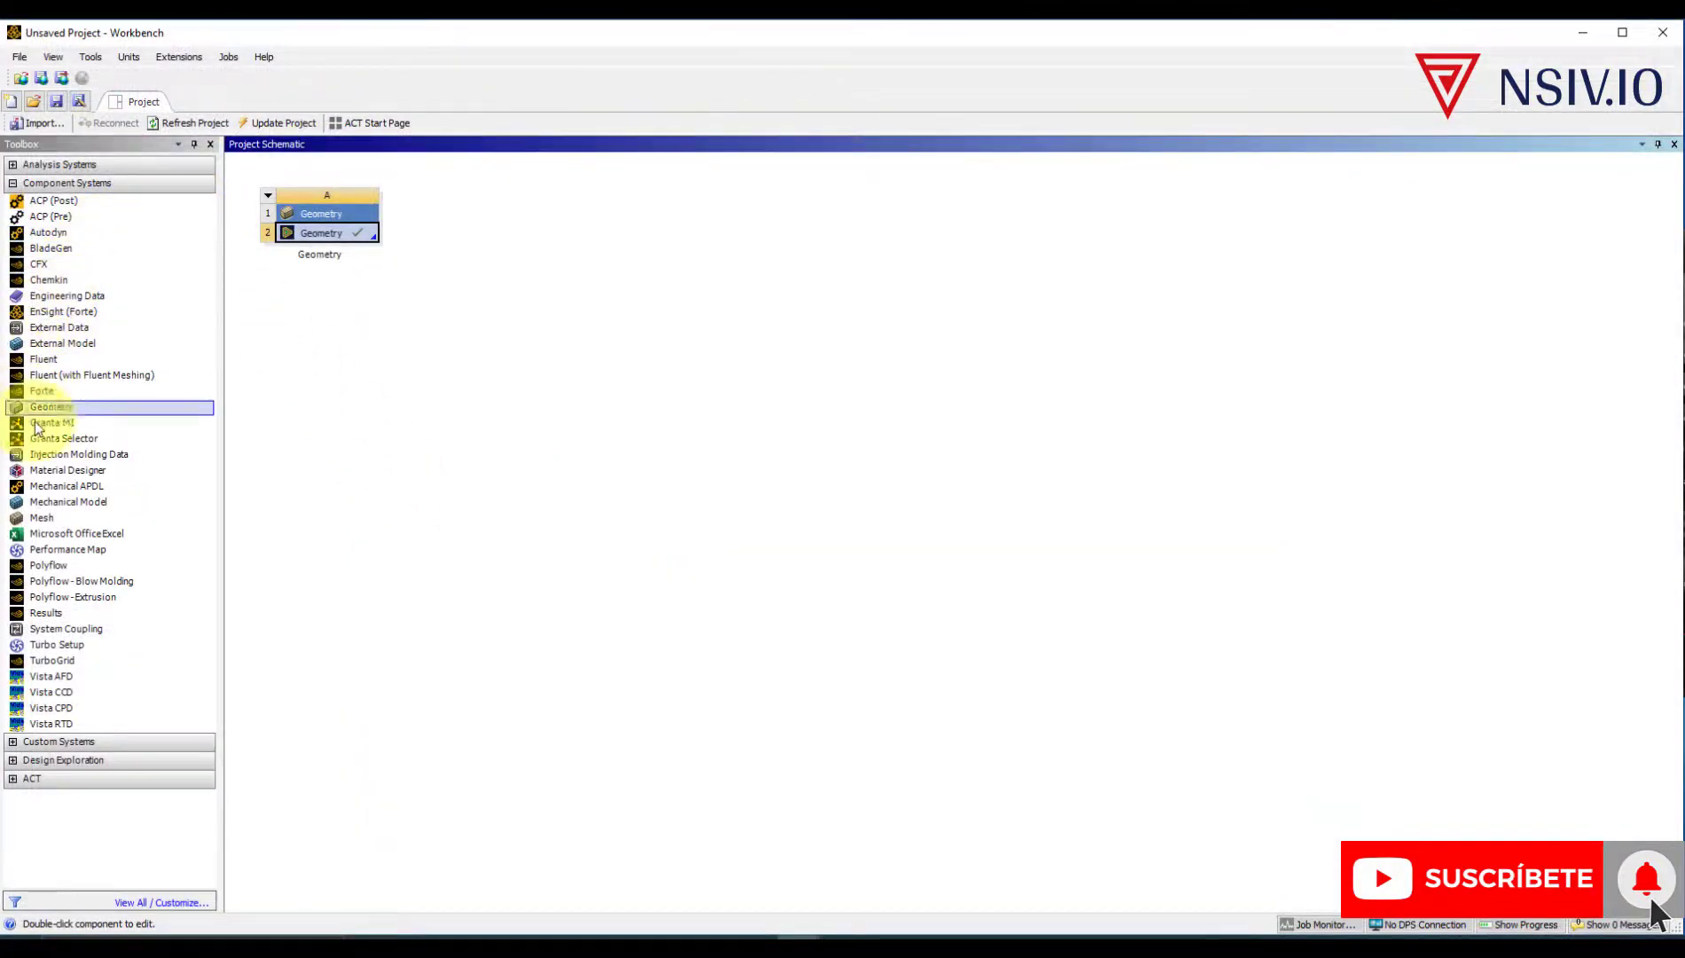
pyautogui.click(43, 517)
pyautogui.moveTo(44, 514); pyautogui.dragTo(317, 233)
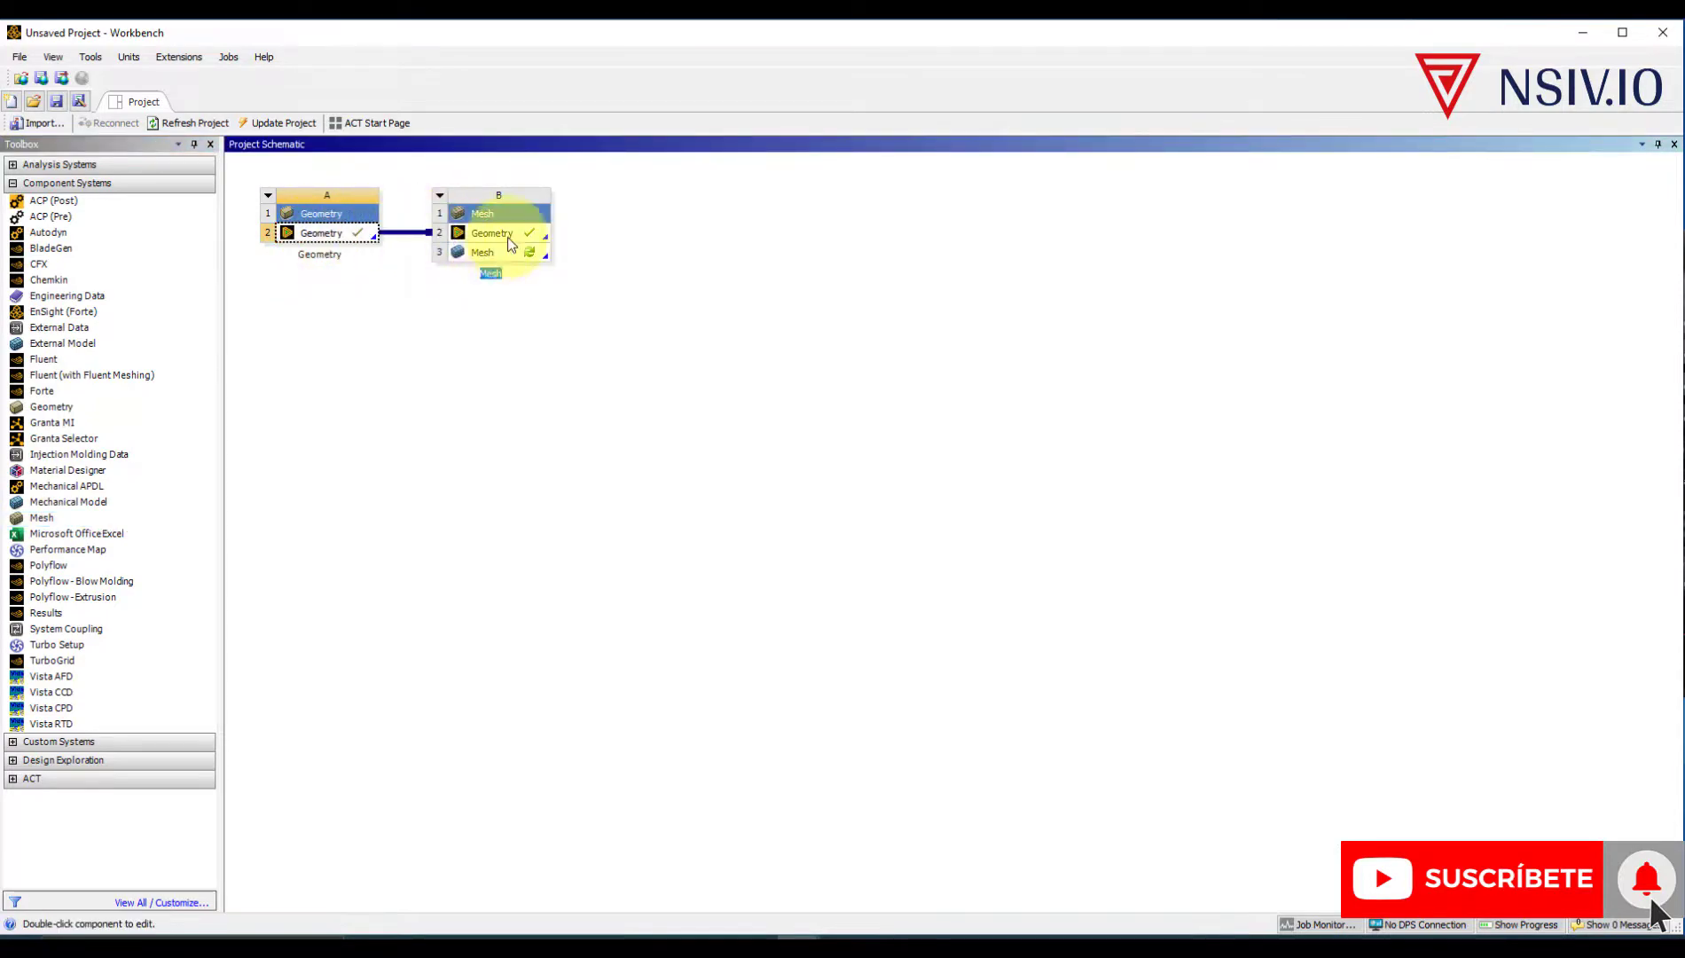
# - Open the Mesh cell for editing in Ansys Meshing and view the pipe and its branch from the side
pyautogui.click(481, 255)
pyautogui.rightClick(490, 257)
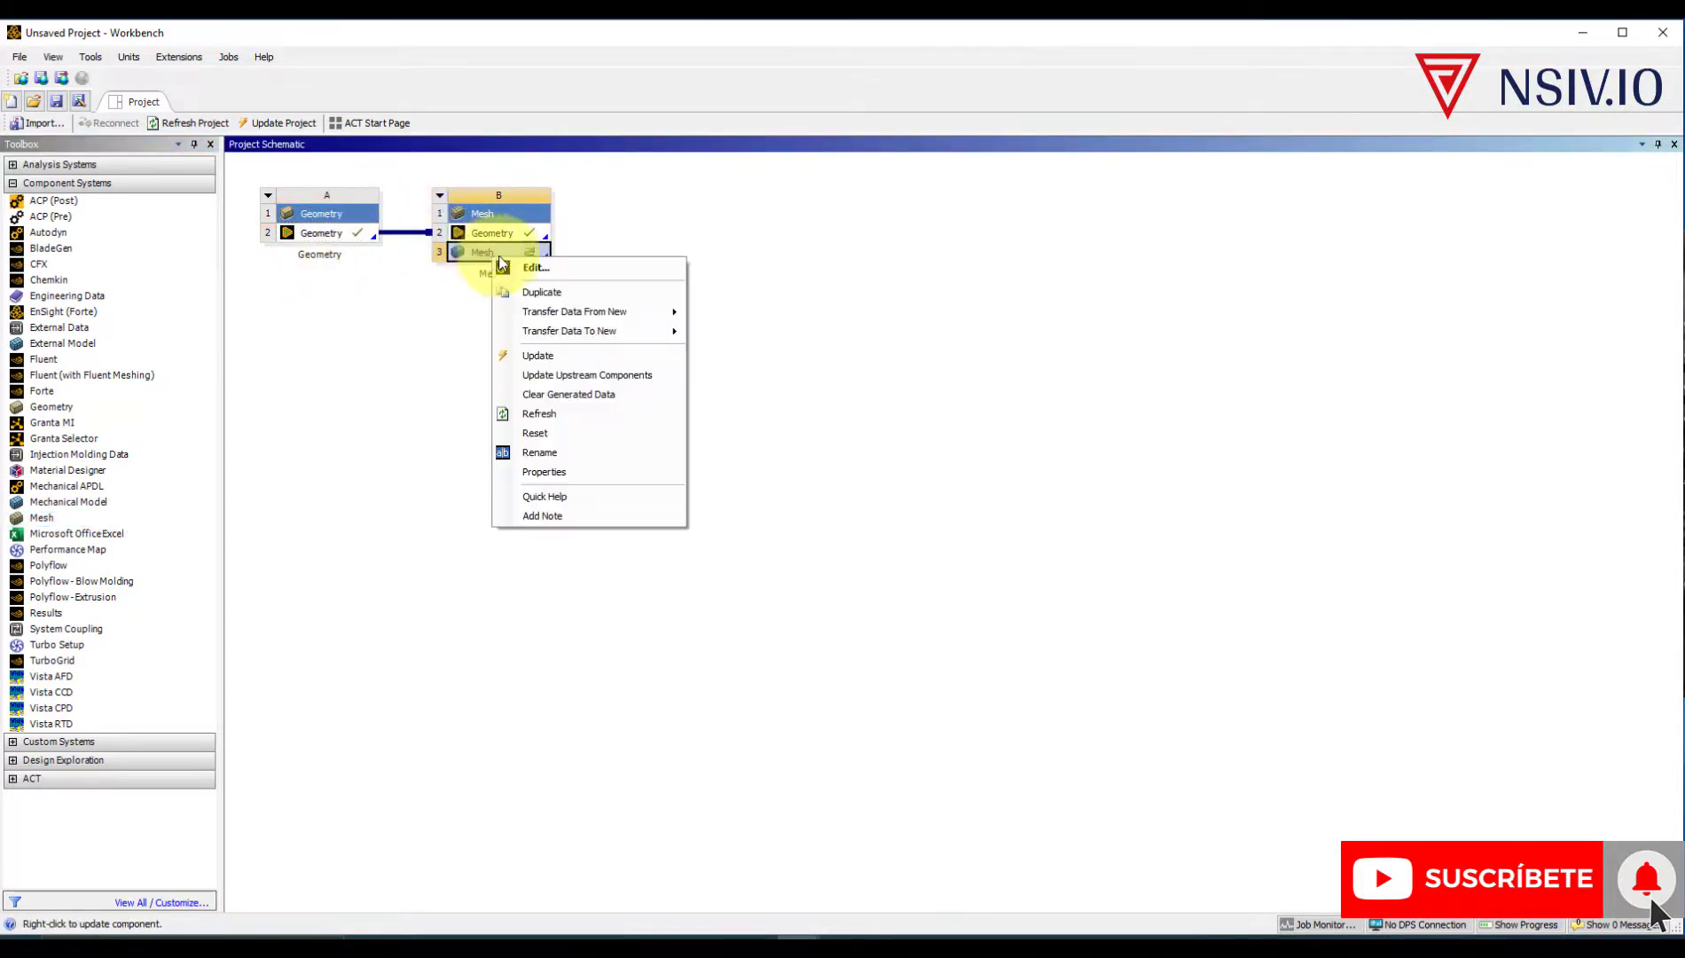
pyautogui.click(536, 267)
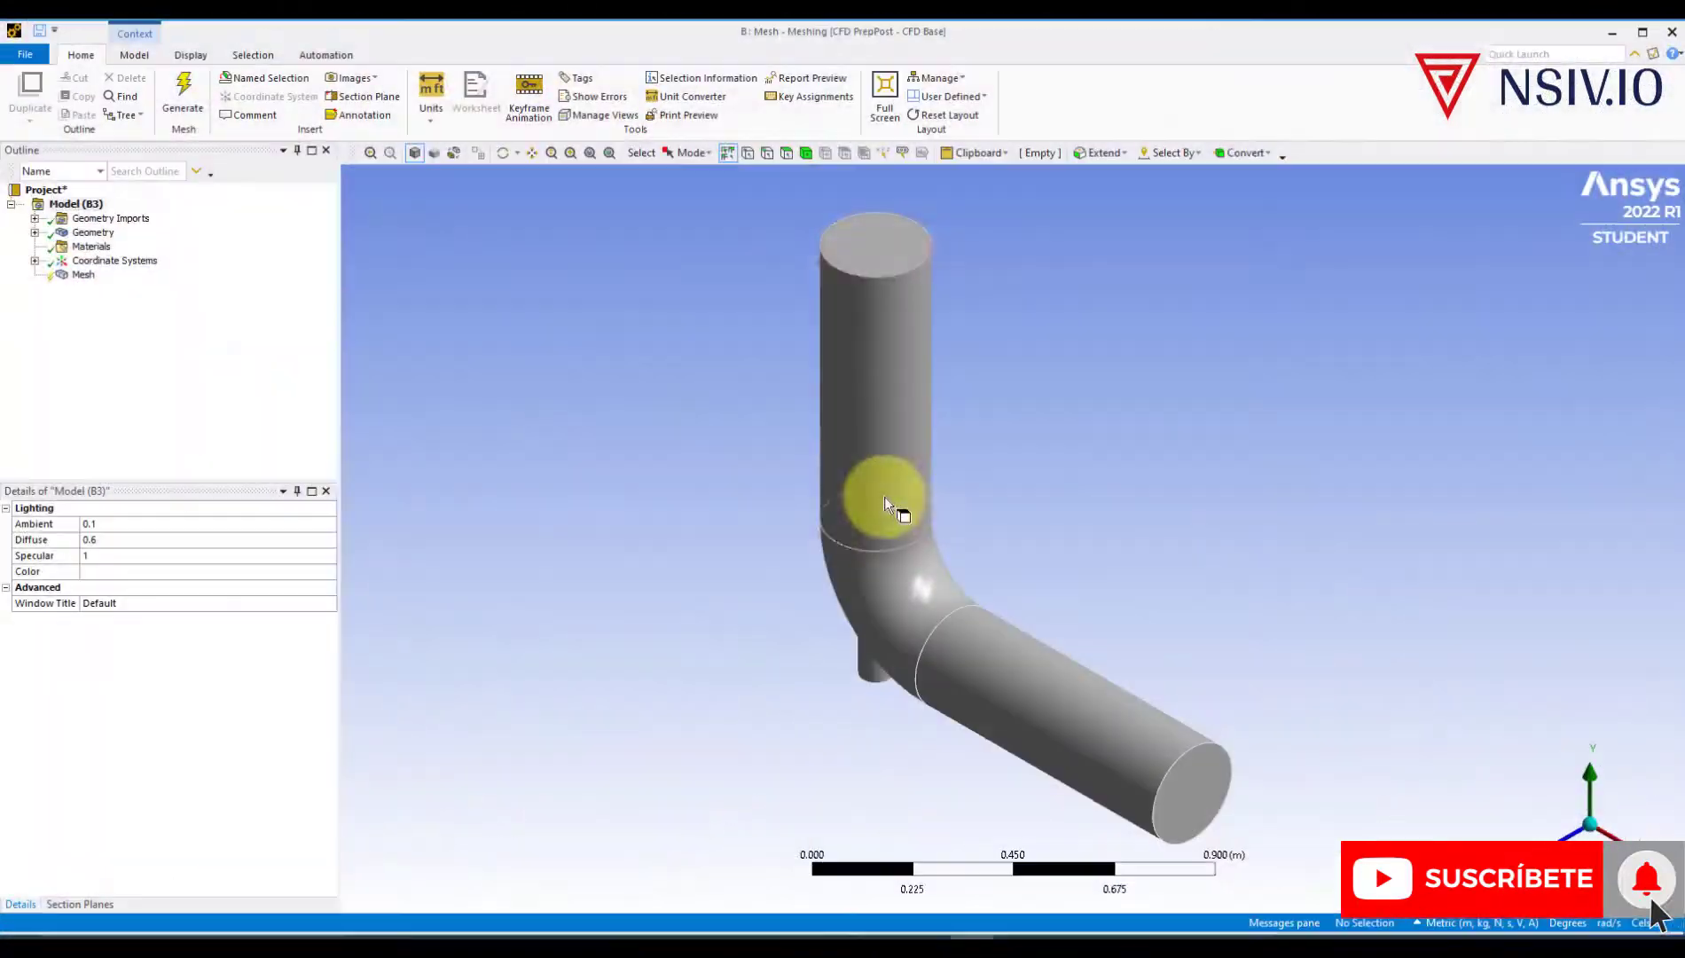
pyautogui.moveTo(1002, 535); pyautogui.dragTo(1259, 462, button='middle')
pyautogui.keyDown('ctrl'); pyautogui.moveTo(1138, 534); pyautogui.dragTo(1187, 472, button='middle'); pyautogui.keyUp('ctrl')
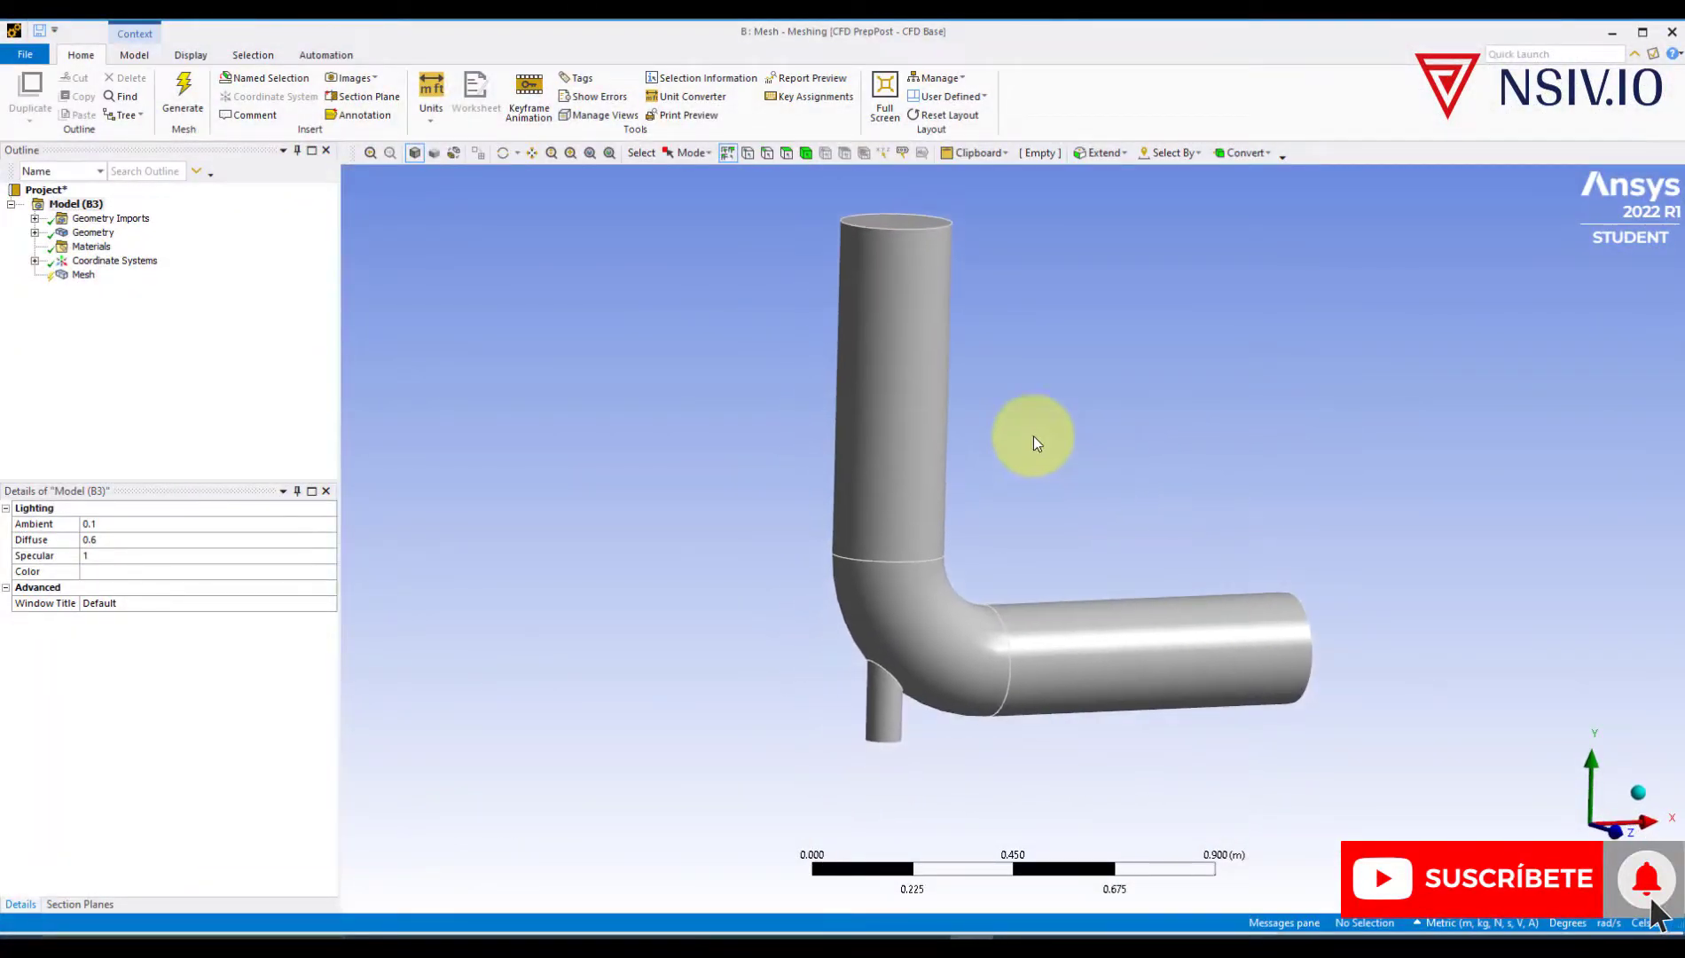
# - Set the mesh's physics preference to CFD and its solver preference to CFX
pyautogui.click(77, 277)
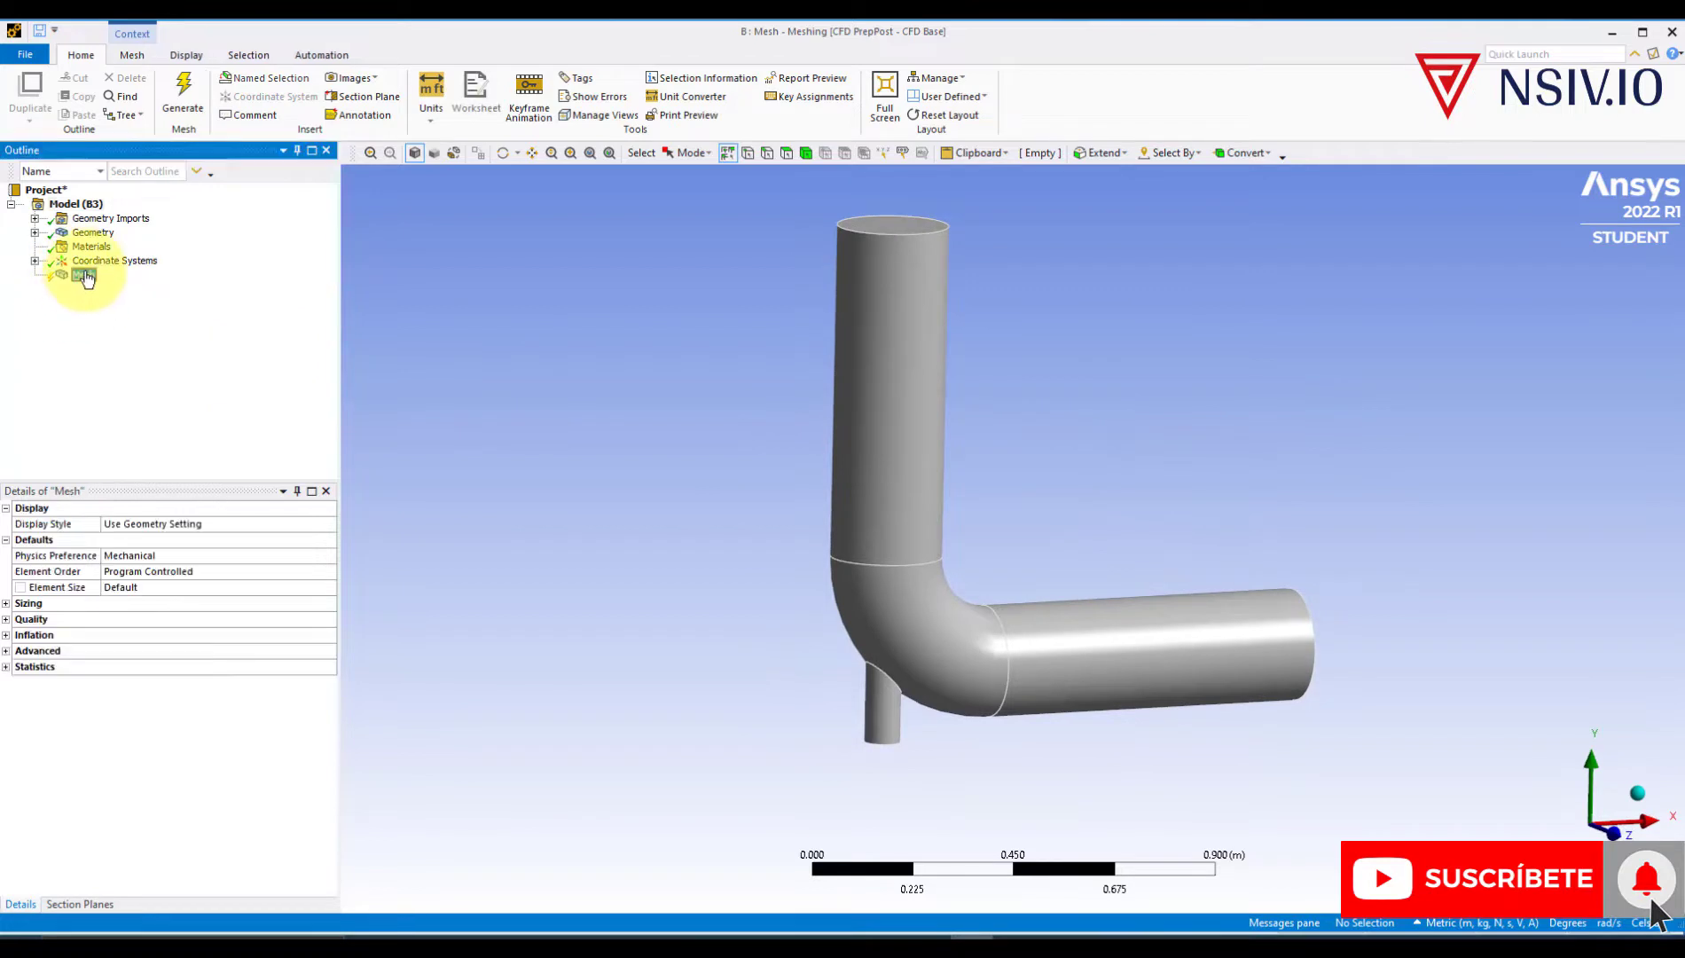
pyautogui.click(129, 556)
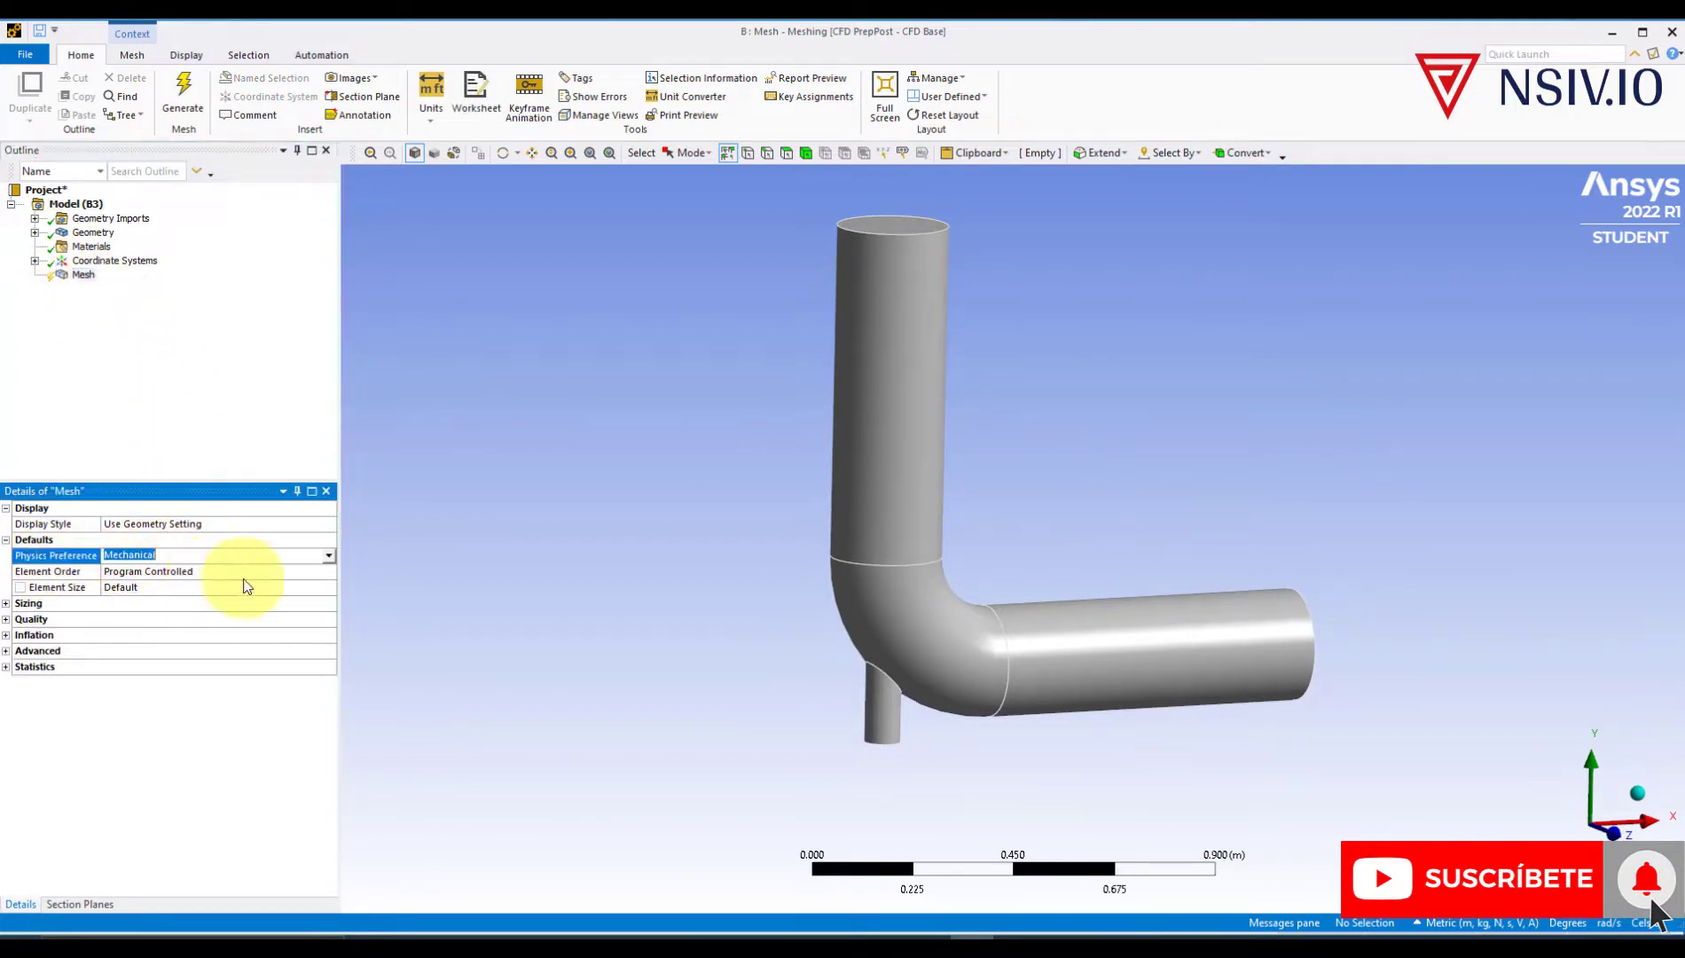
pyautogui.click(328, 555)
pyautogui.click(119, 607)
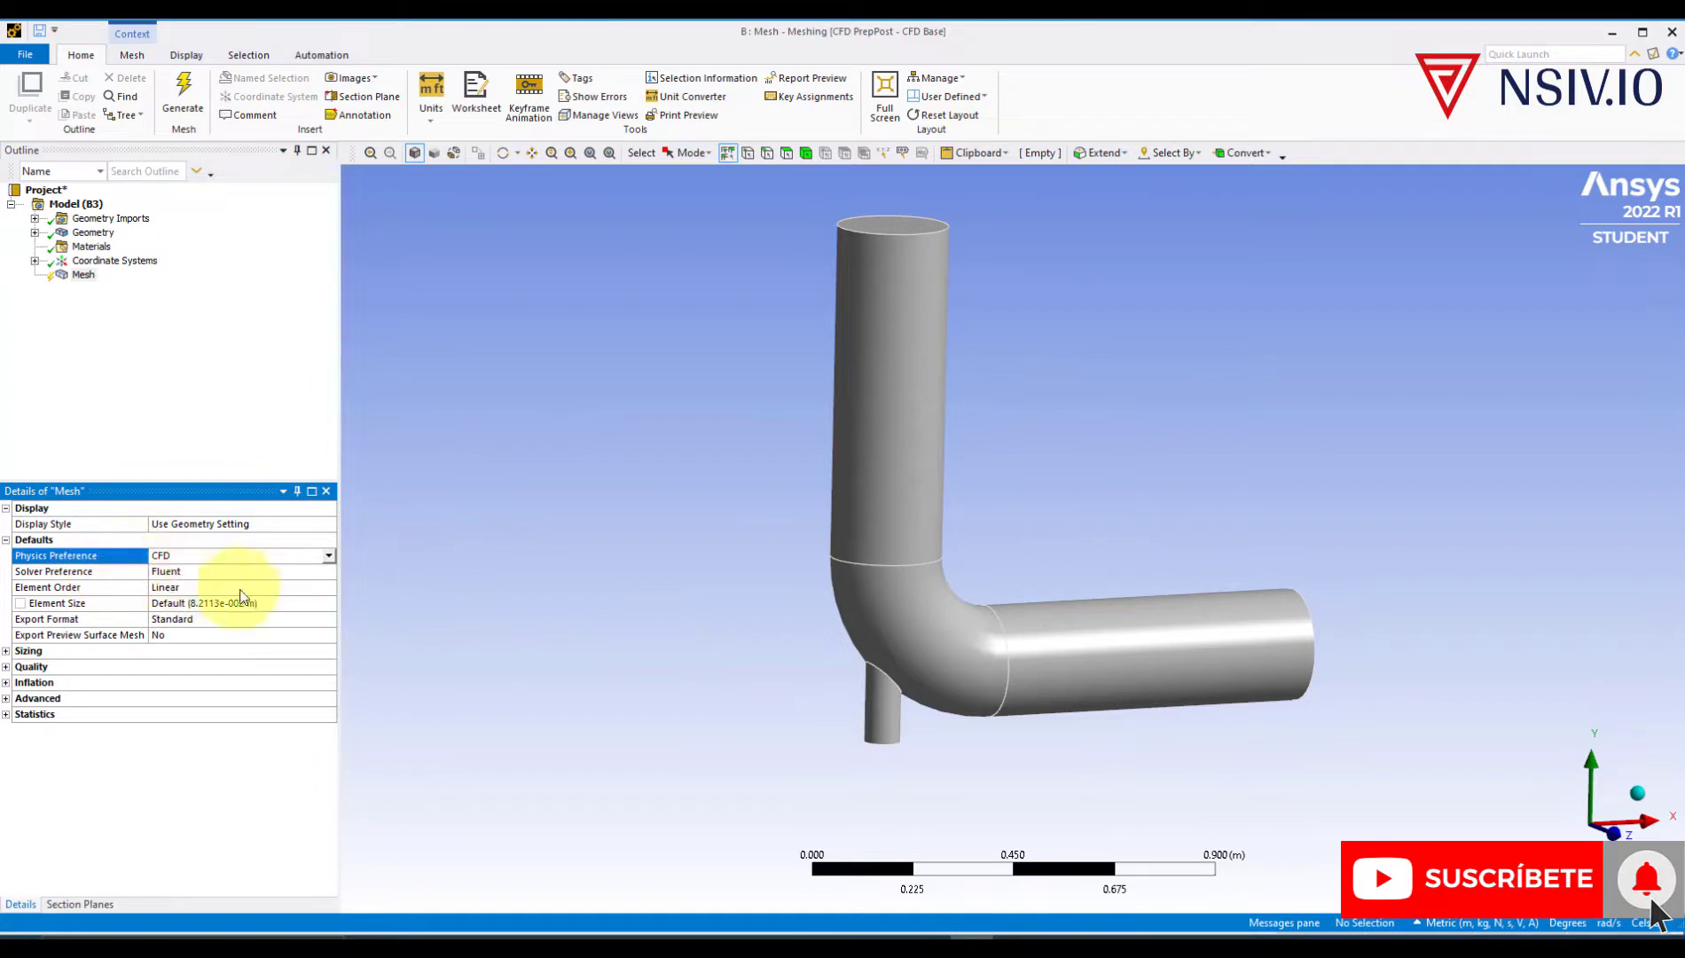
pyautogui.click(266, 571)
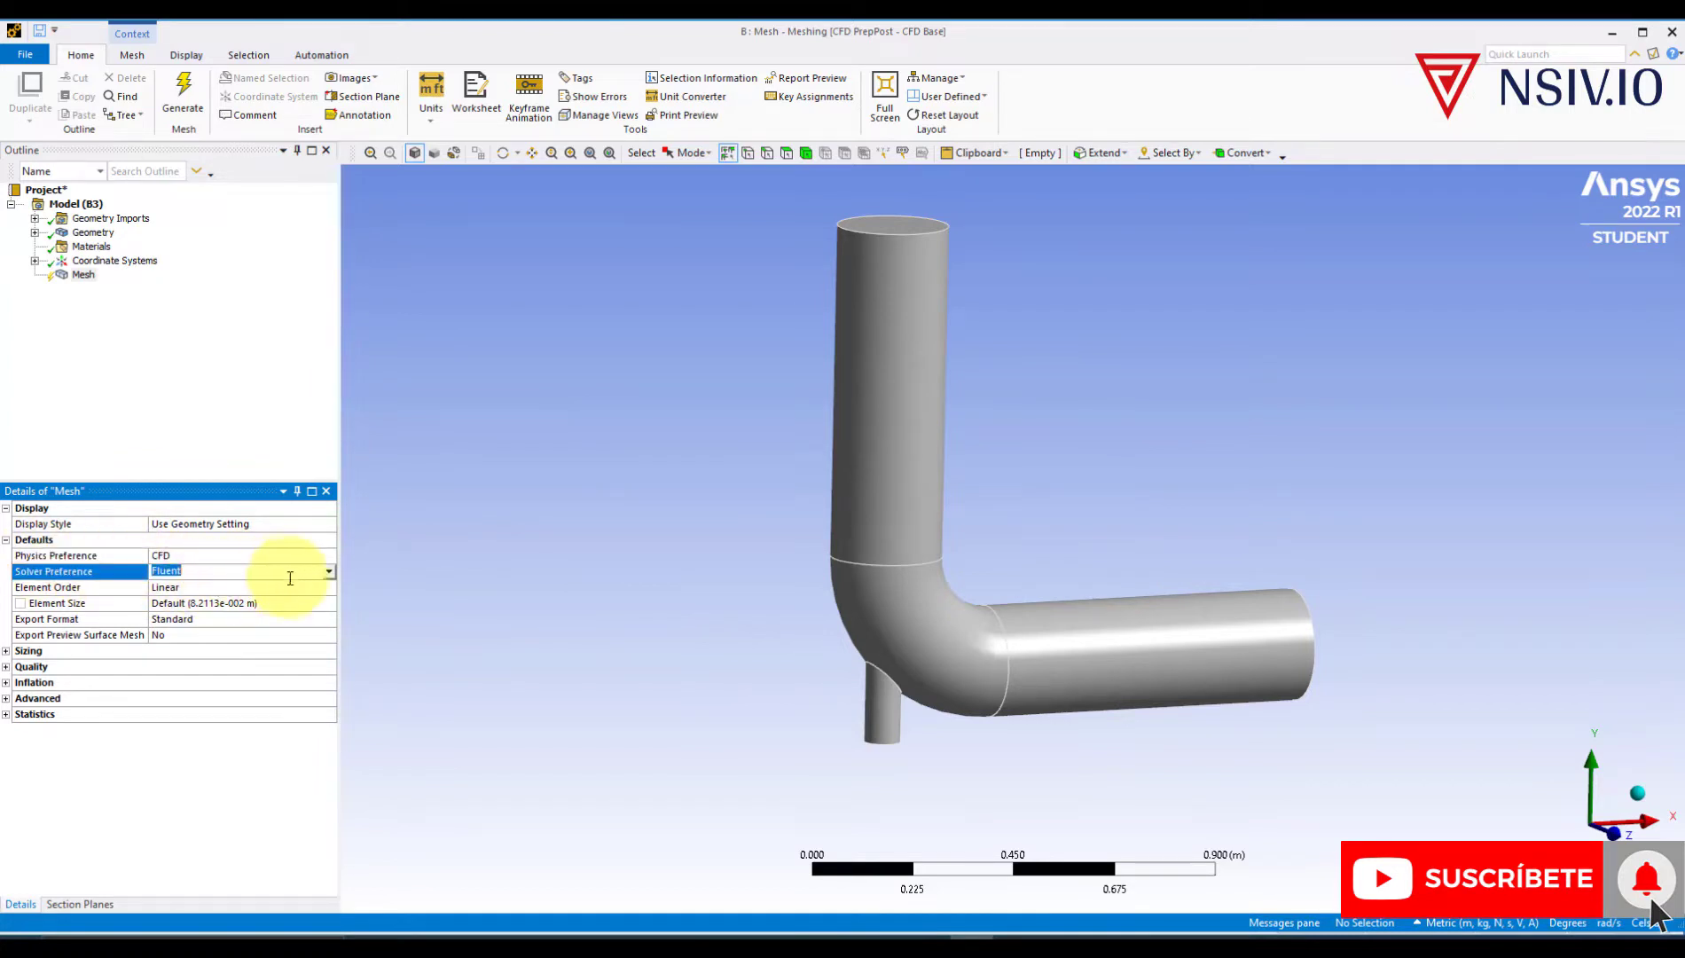
pyautogui.click(329, 571)
pyautogui.click(165, 597)
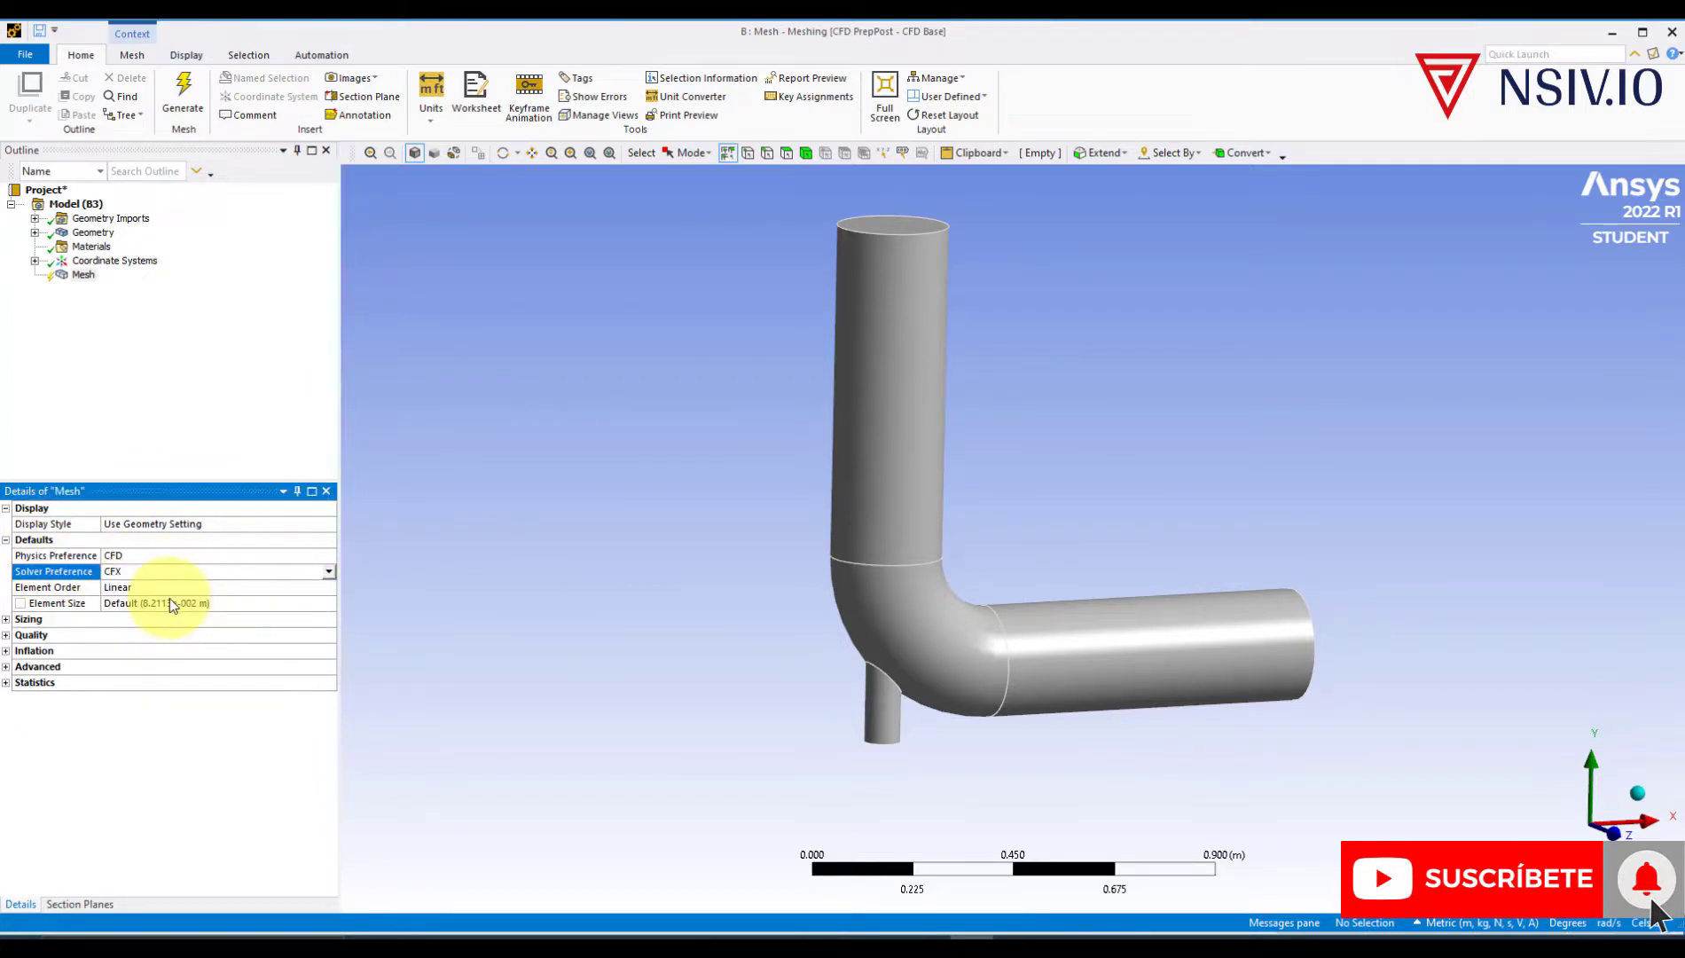
# - Set the mesh's maximum size and element size to 0.02 m each and generate the mesh
pyautogui.click(6, 619)
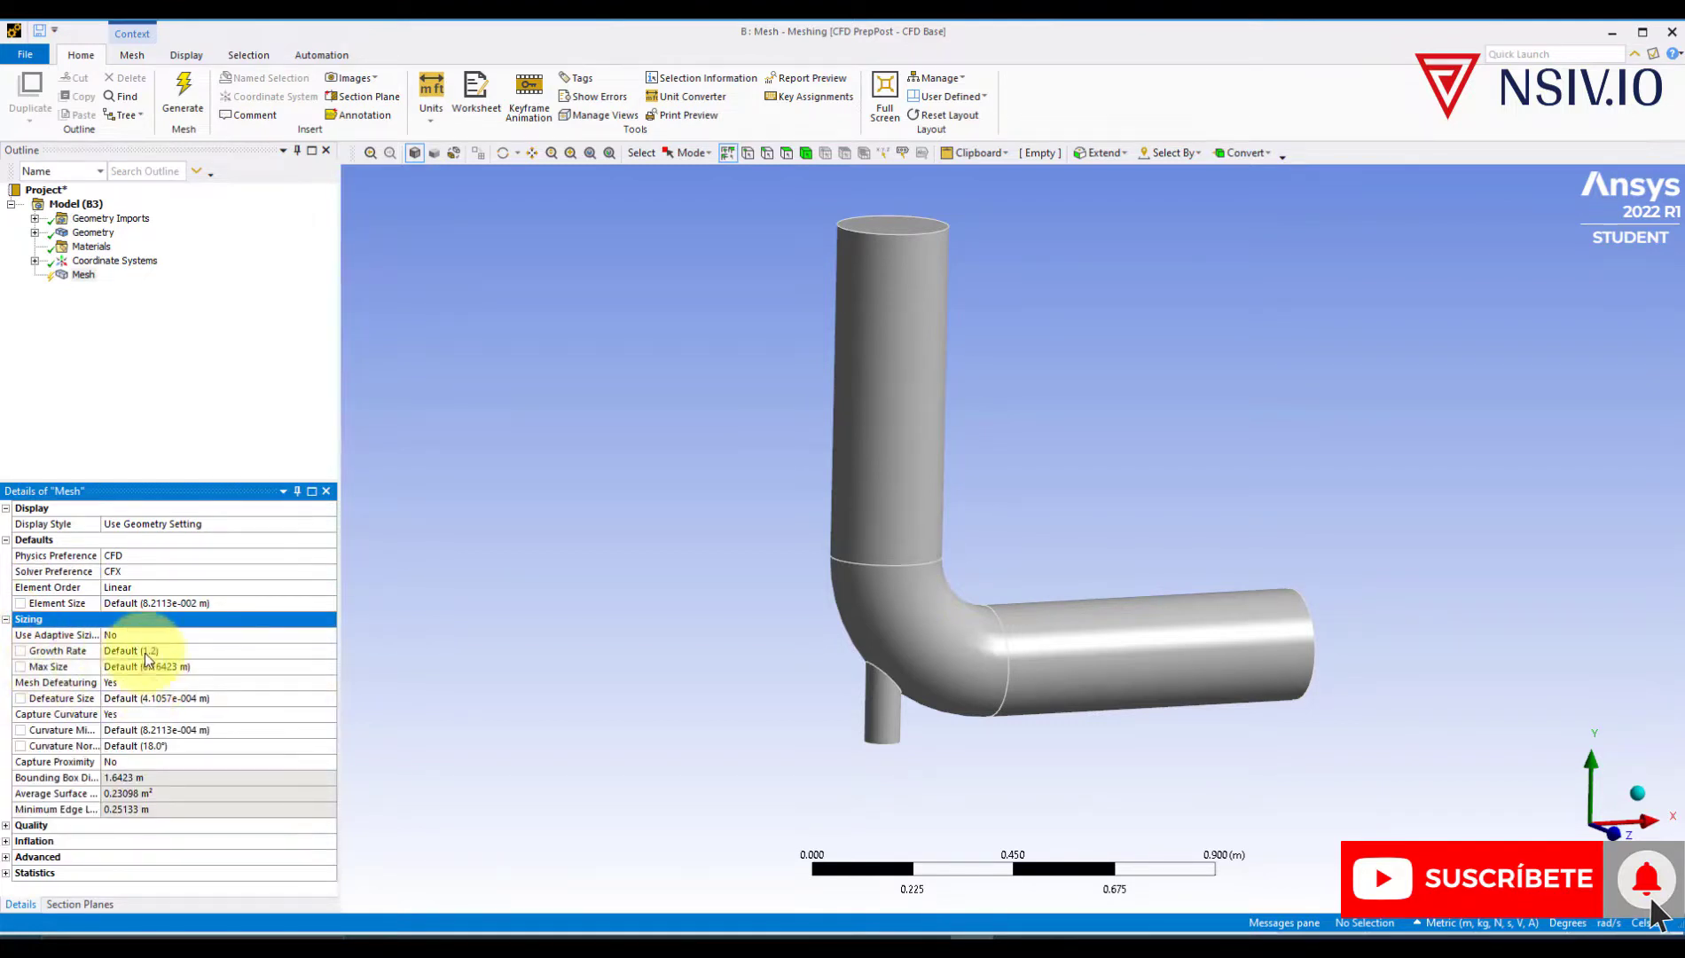
pyautogui.click(233, 671)
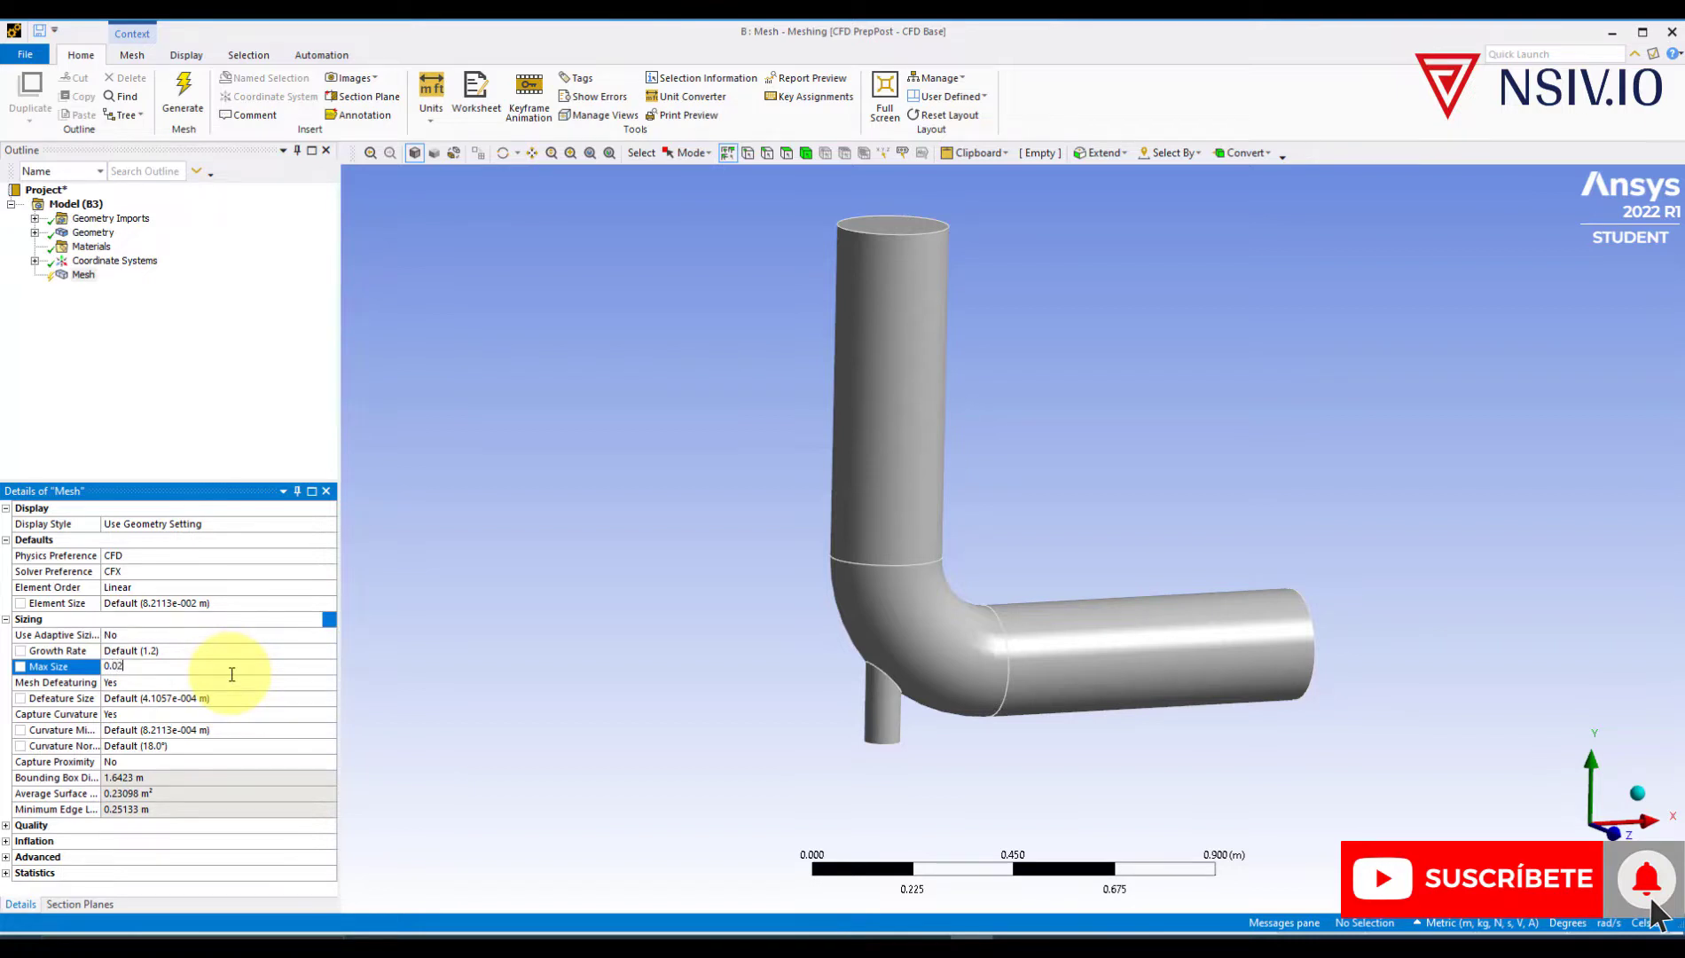
pyautogui.press('Return')
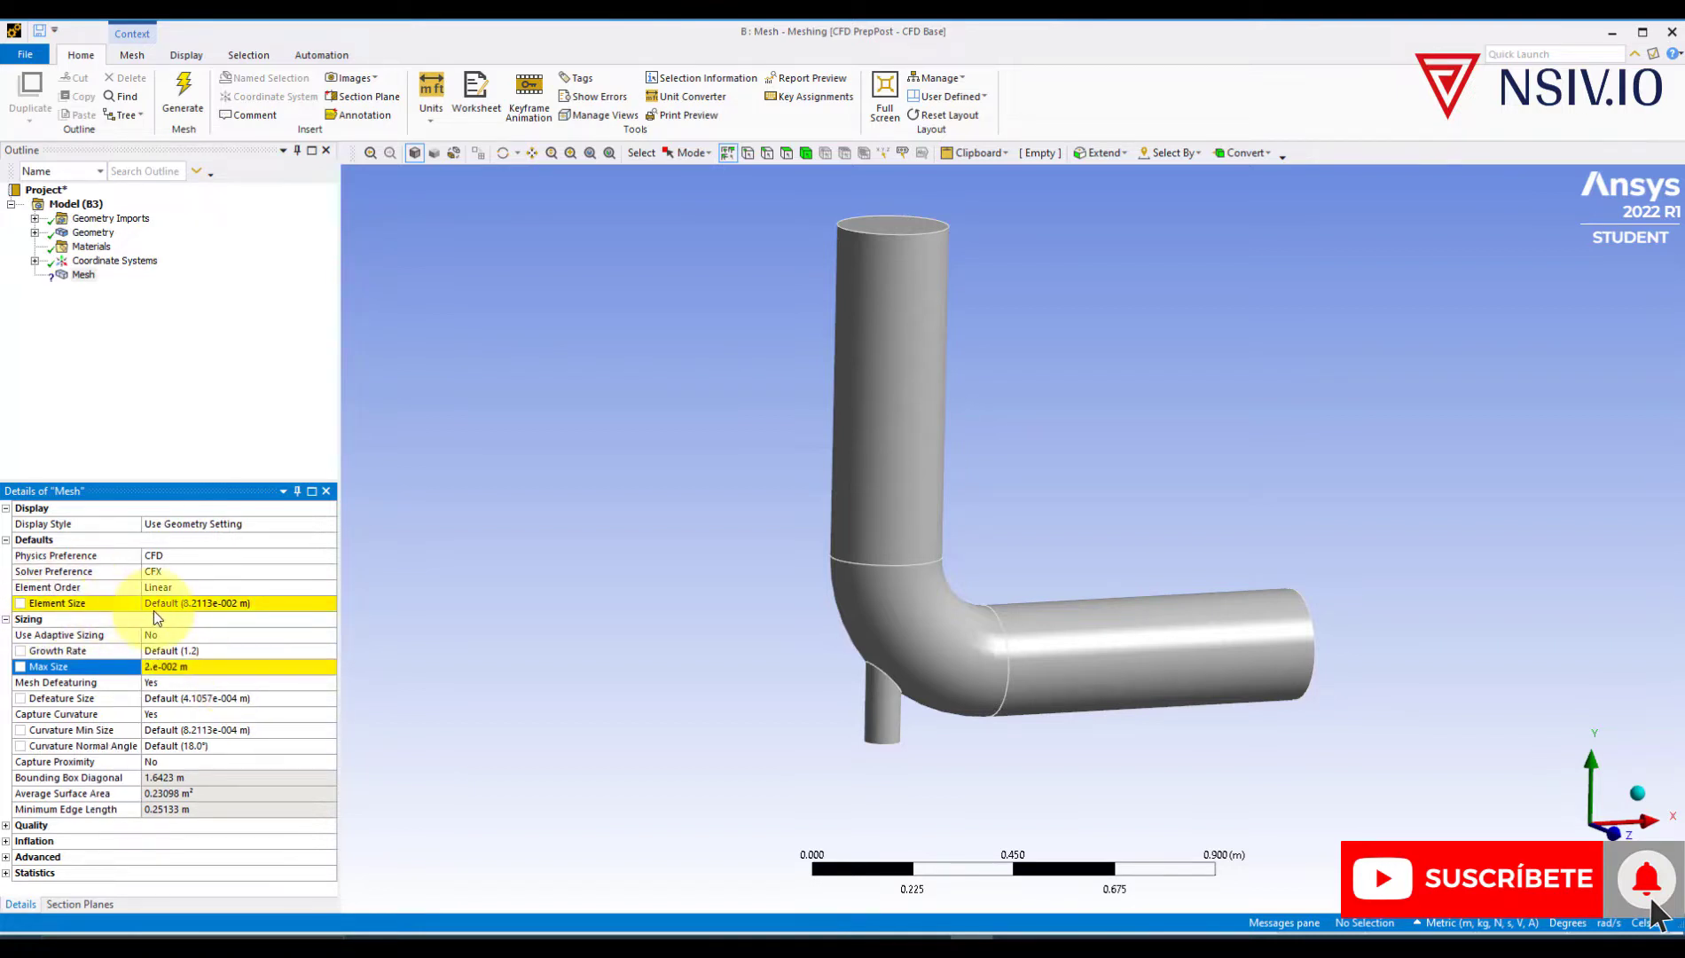
pyautogui.click(168, 606)
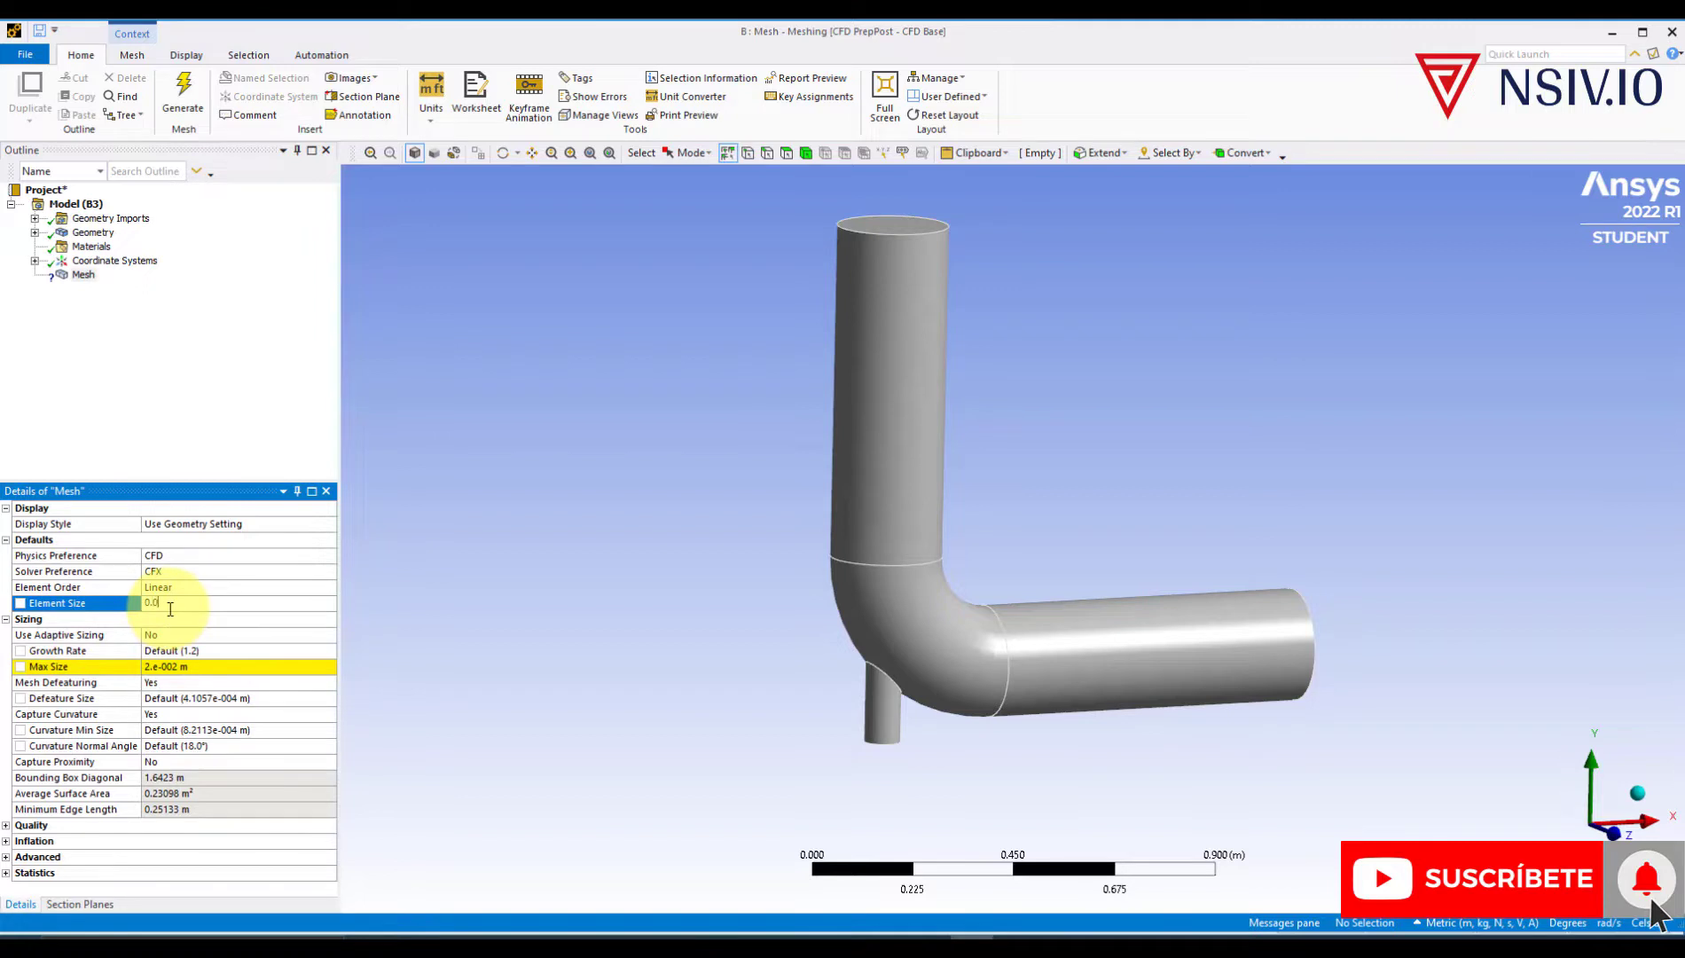
pyautogui.press('Return')
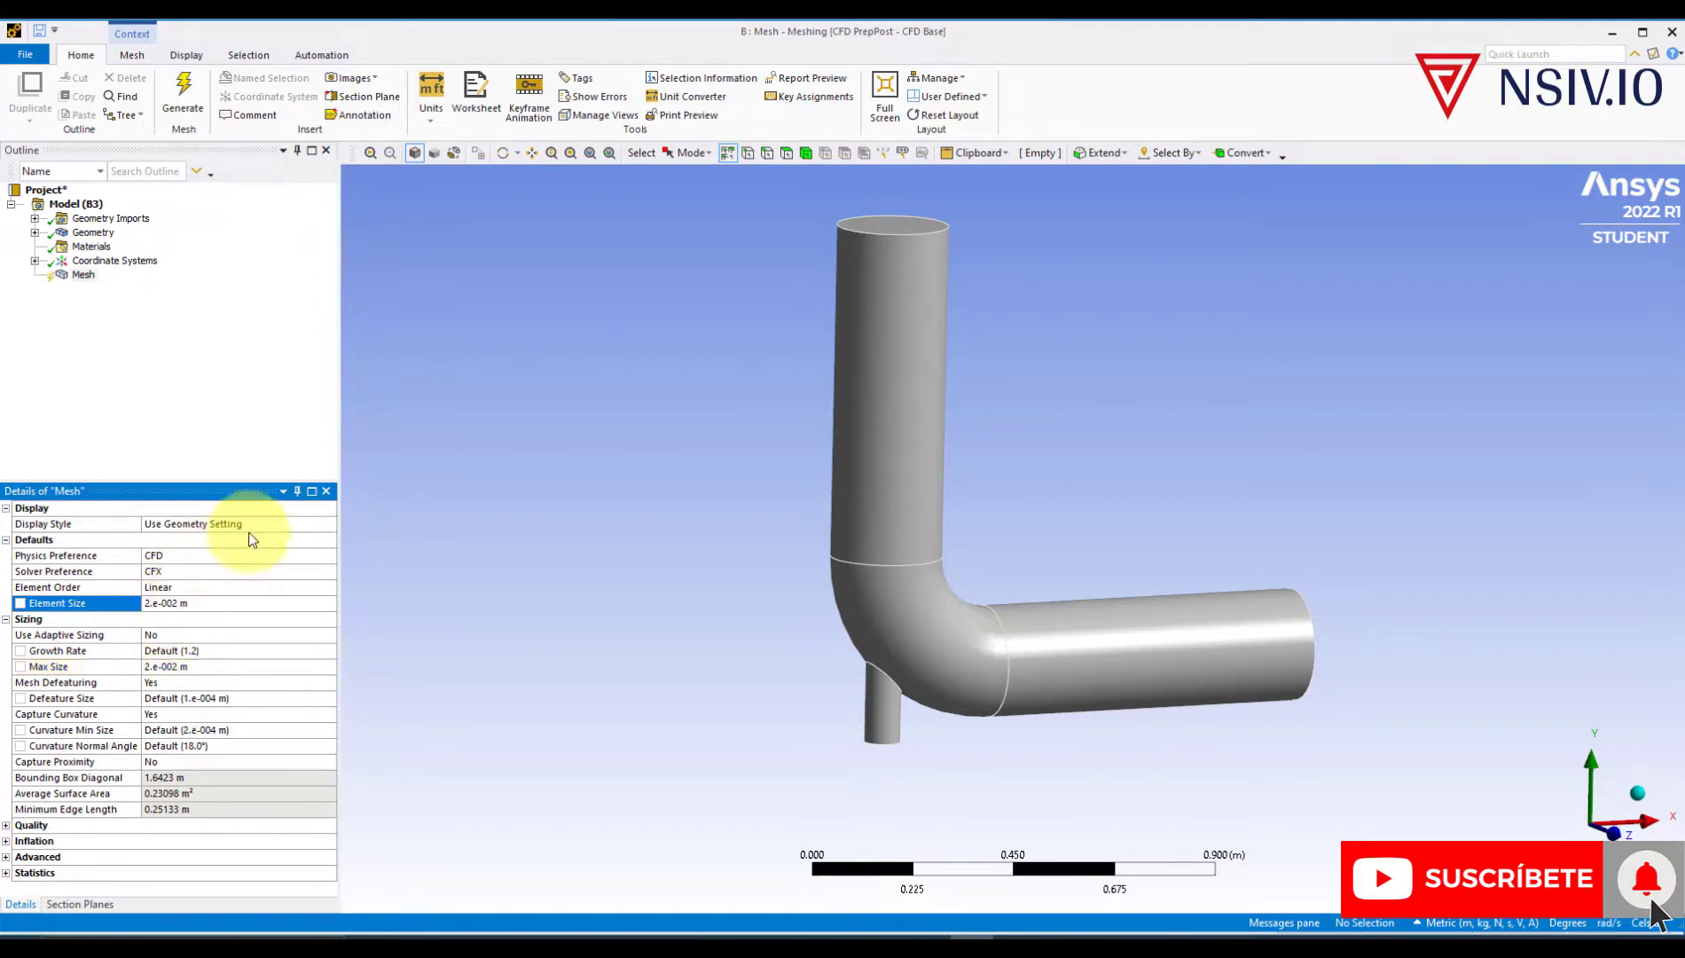
pyautogui.click(182, 97)
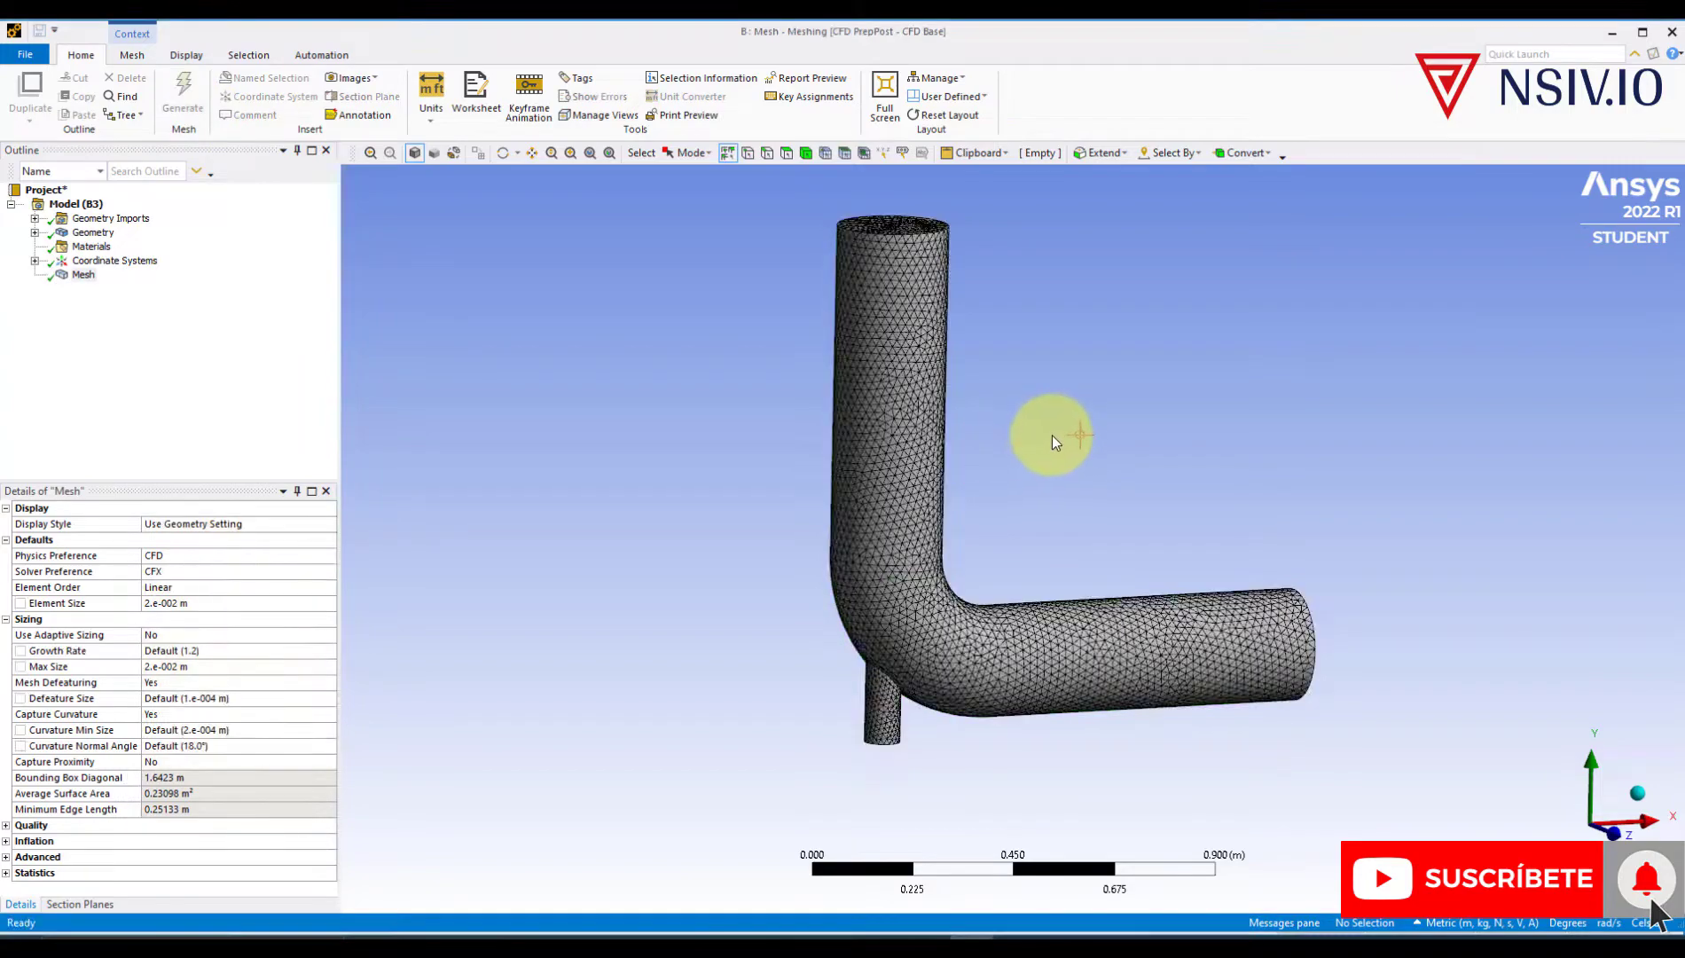
pyautogui.moveTo(1052, 434); pyautogui.dragTo(892, 402, button='middle')
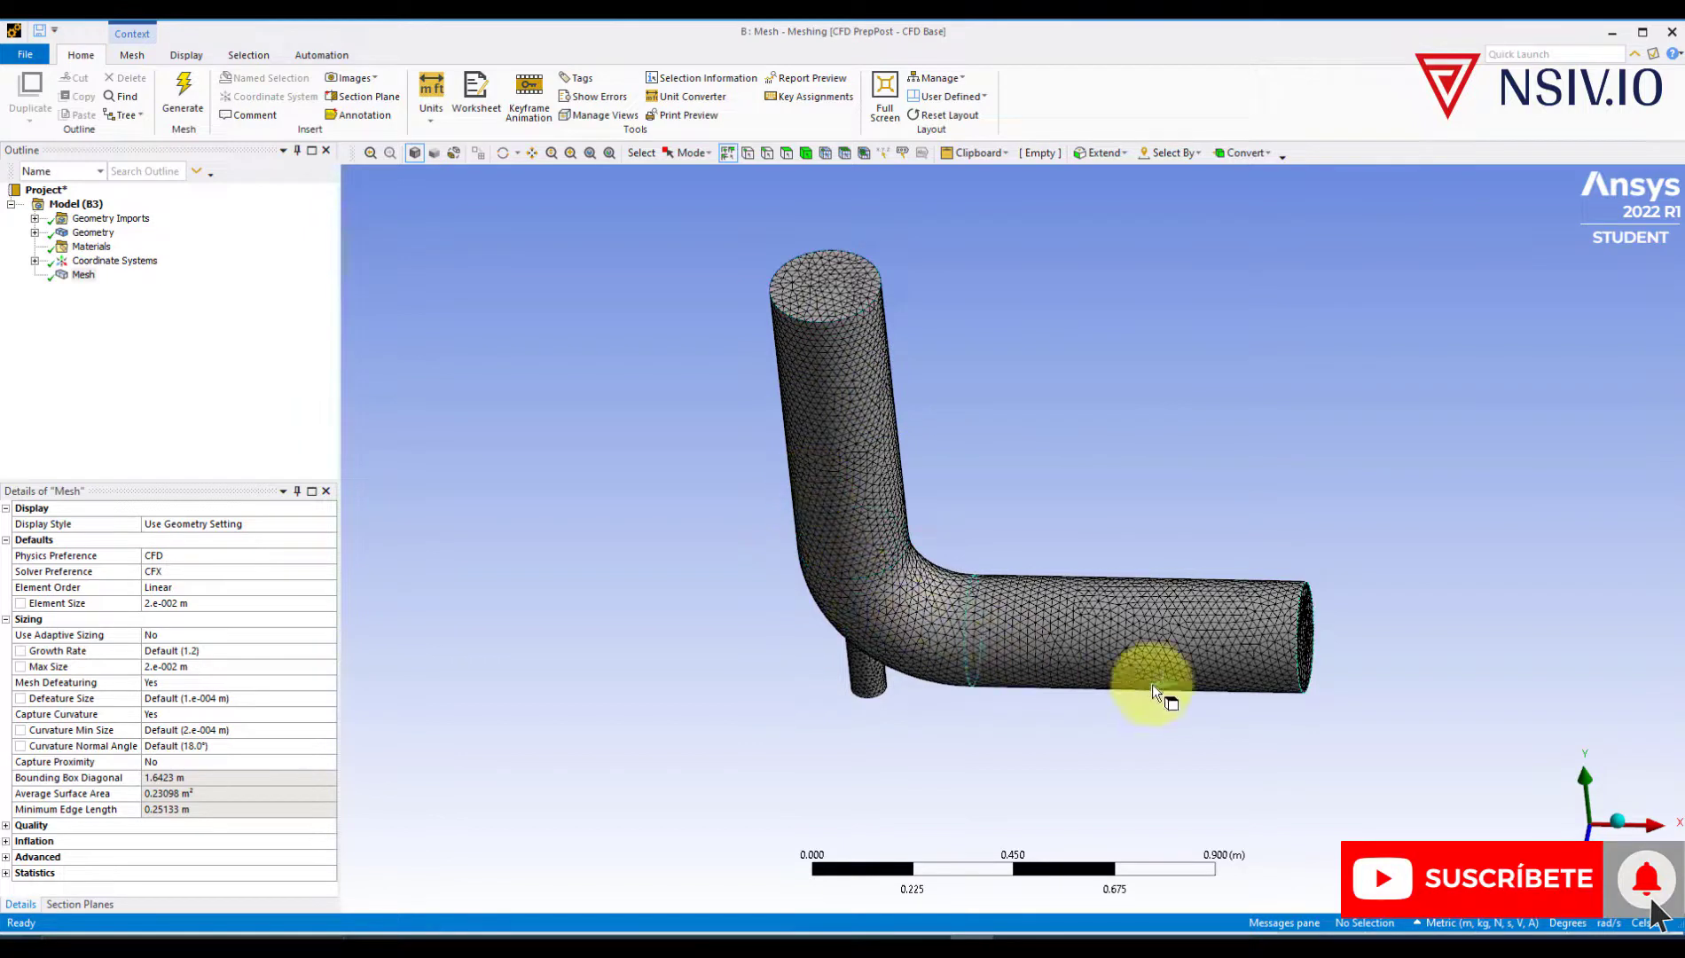
# - Insert an Inflation control into the mesh
pyautogui.click(84, 276)
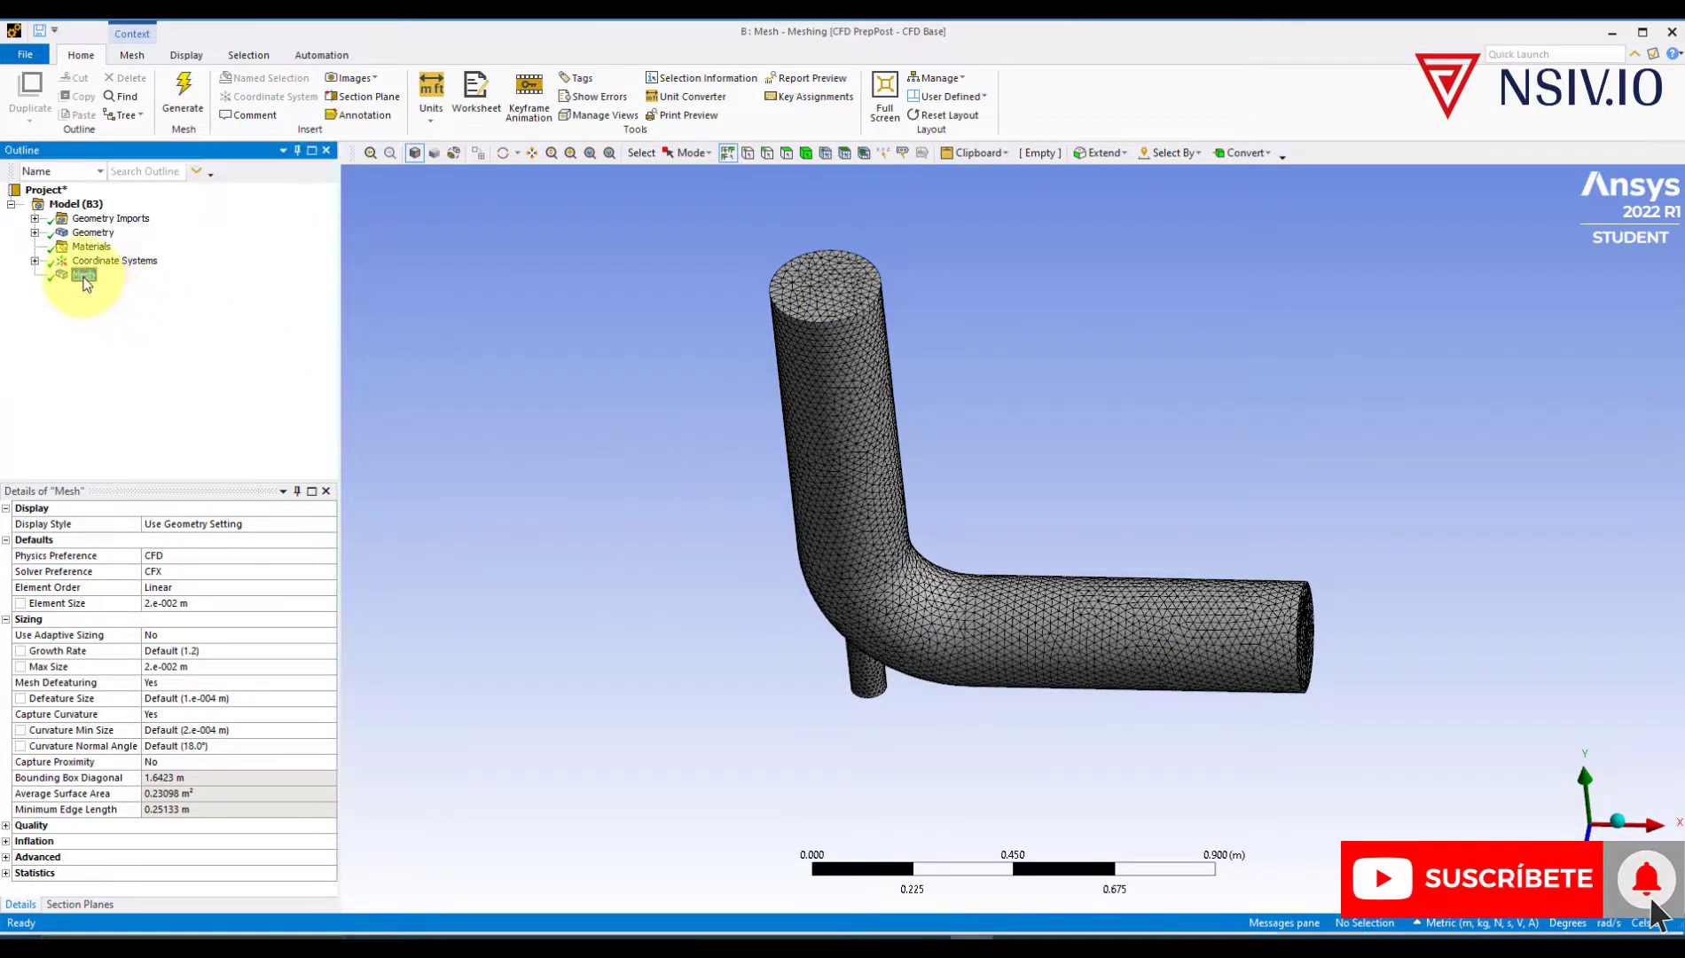
pyautogui.rightClick(84, 278)
pyautogui.moveTo(218, 287)
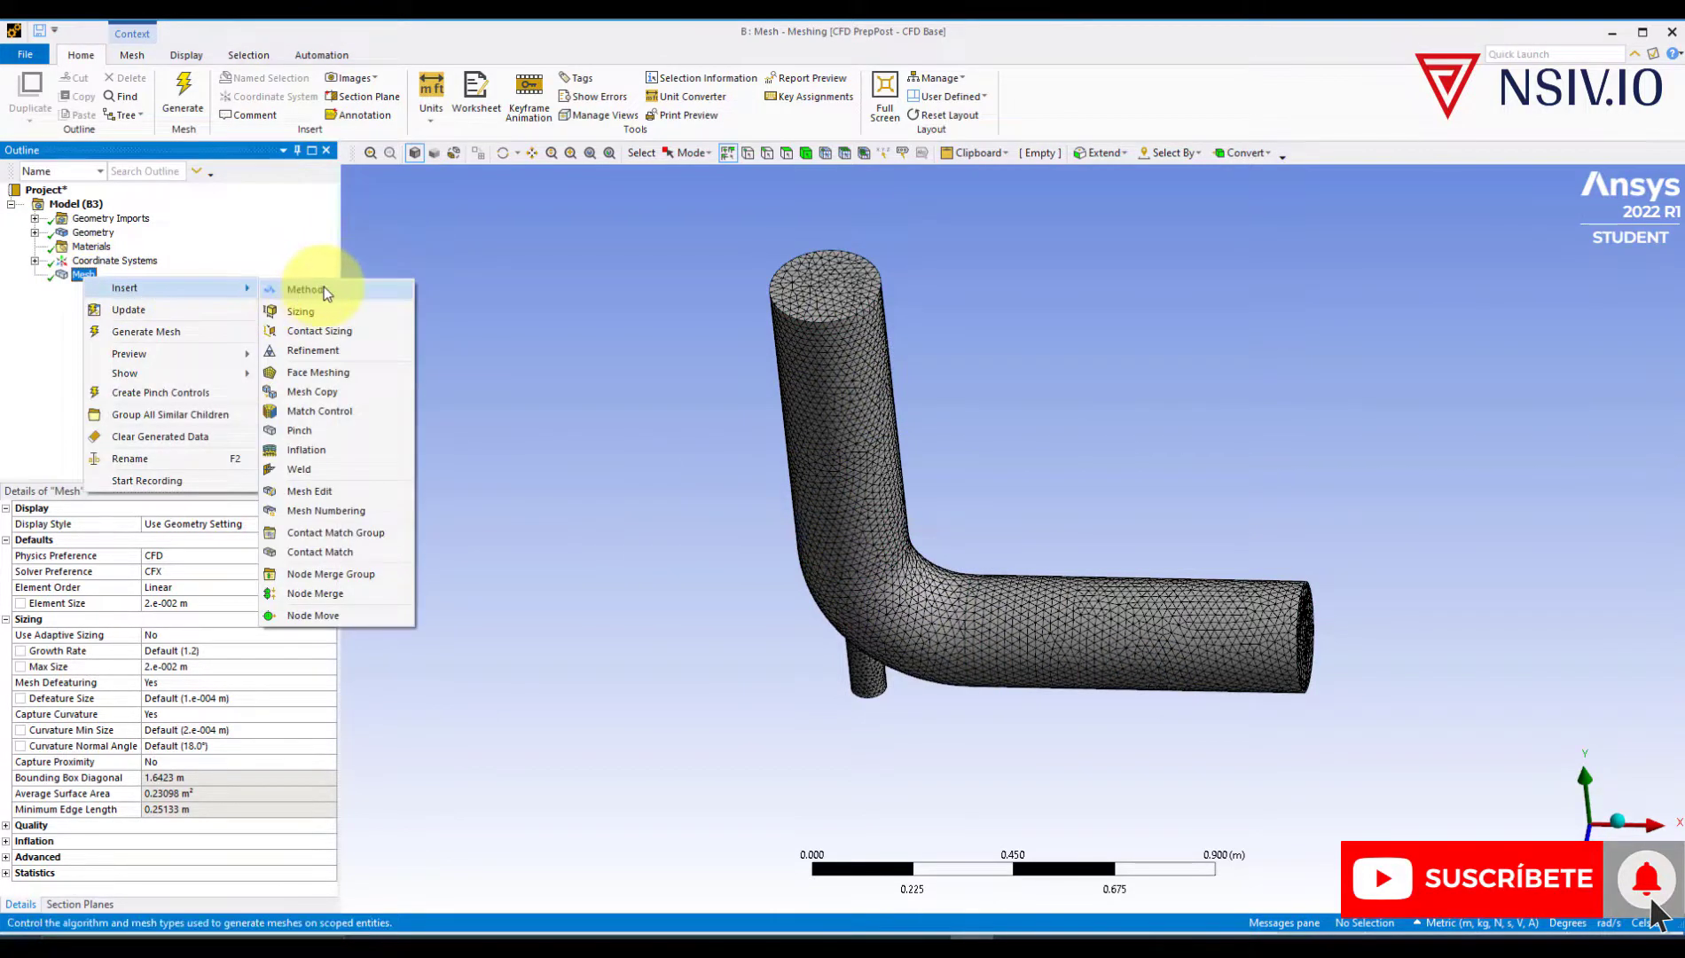
pyautogui.click(313, 453)
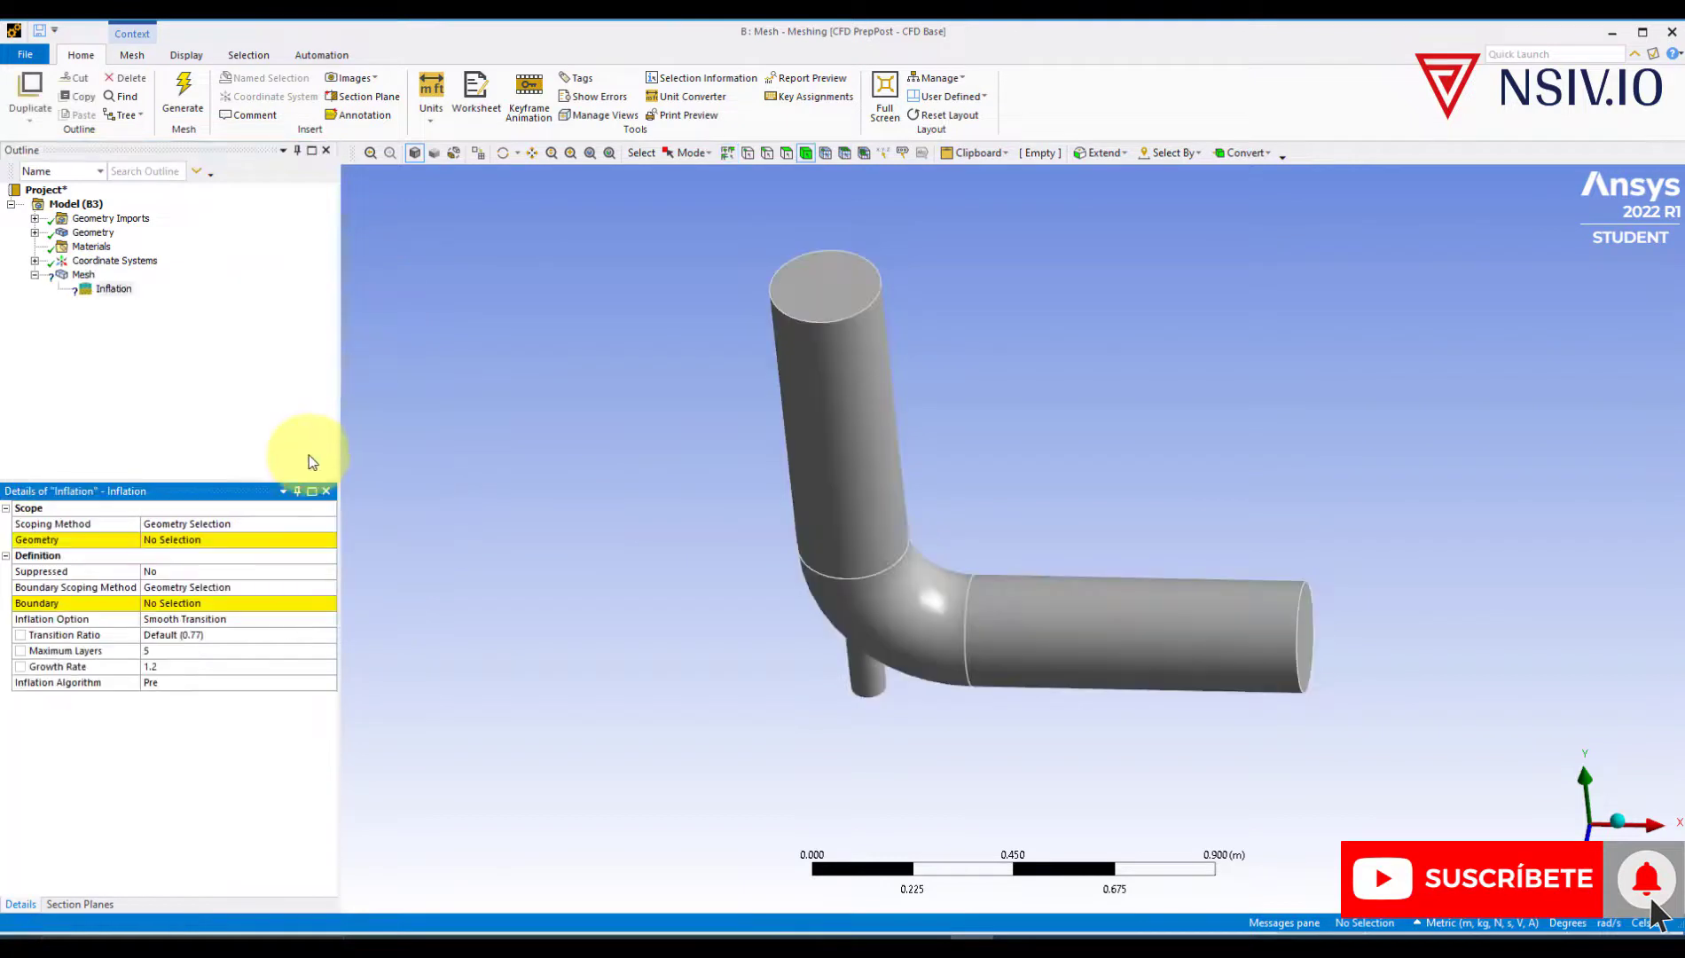
# - Scope the inflation to the pipe body and set the walls of both main legs and the bend as its boundary
pyautogui.click(853, 492)
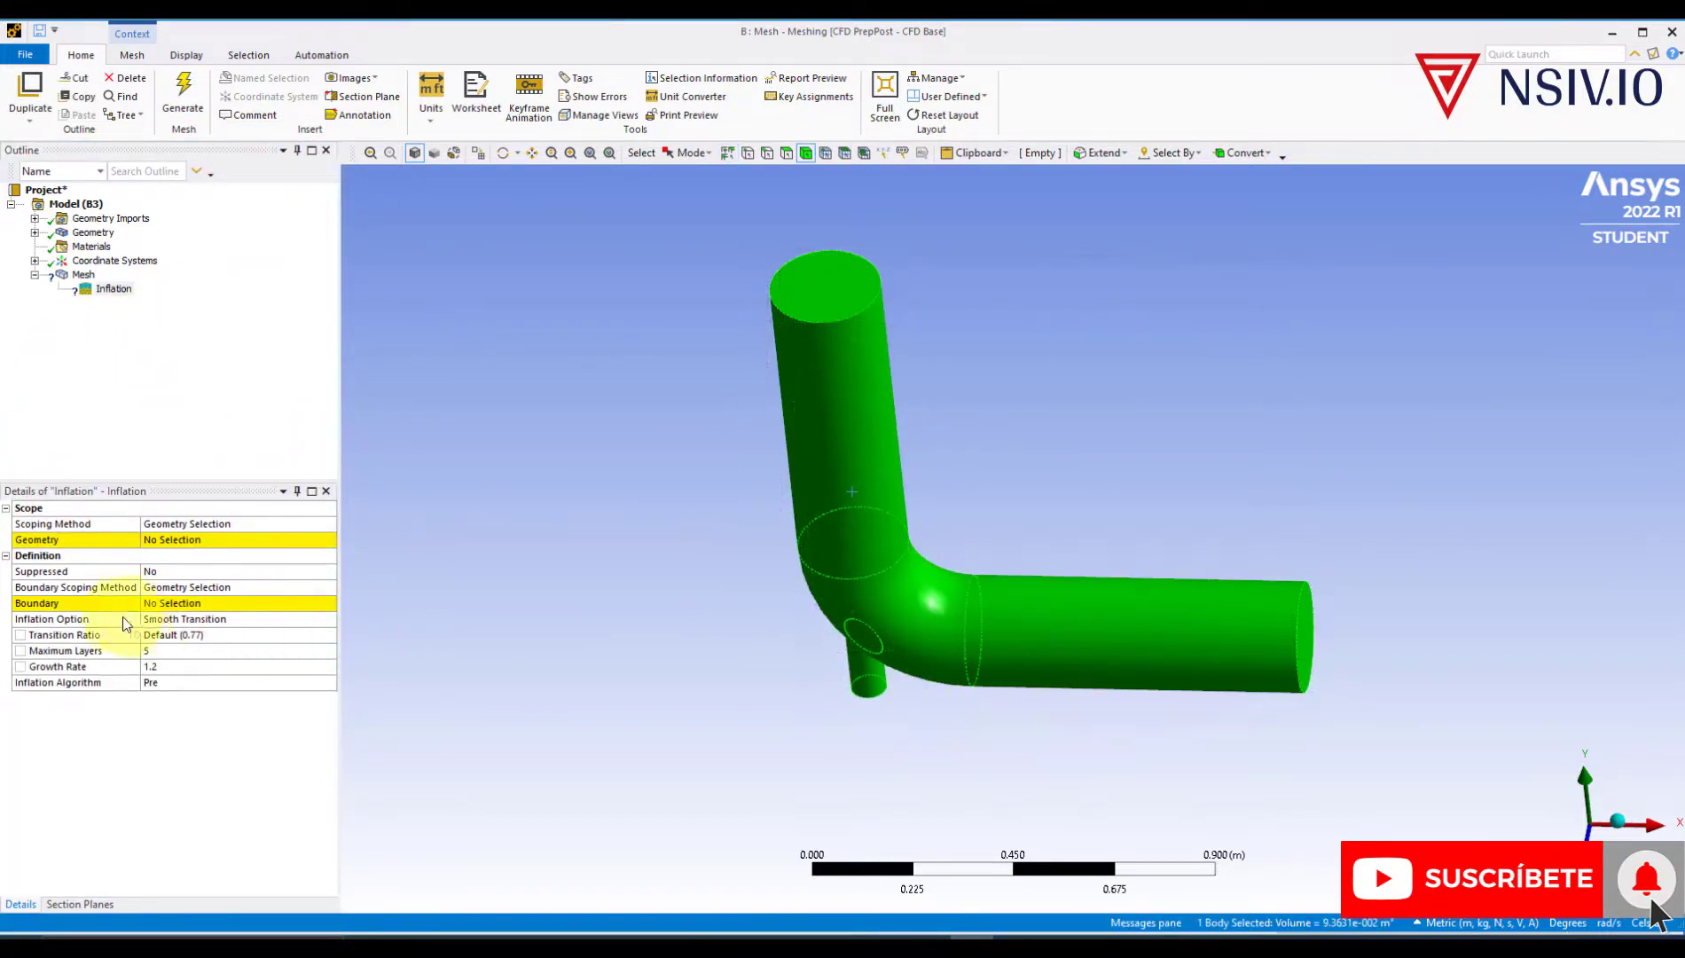
pyautogui.click(99, 540)
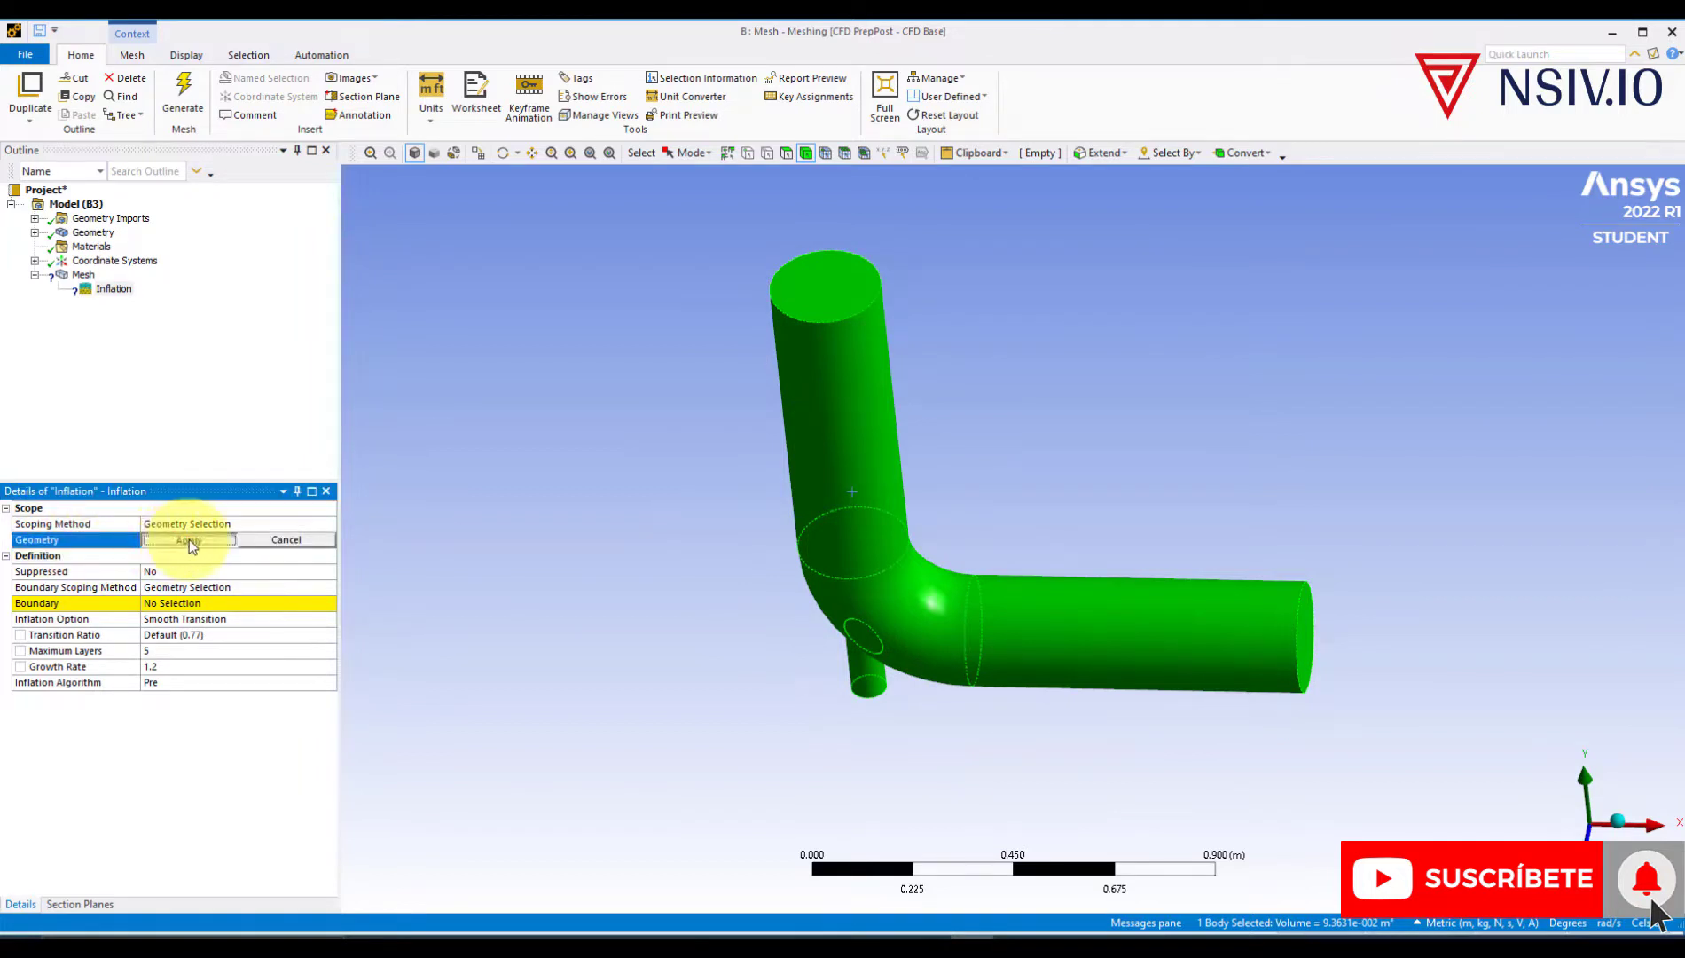
pyautogui.click(188, 541)
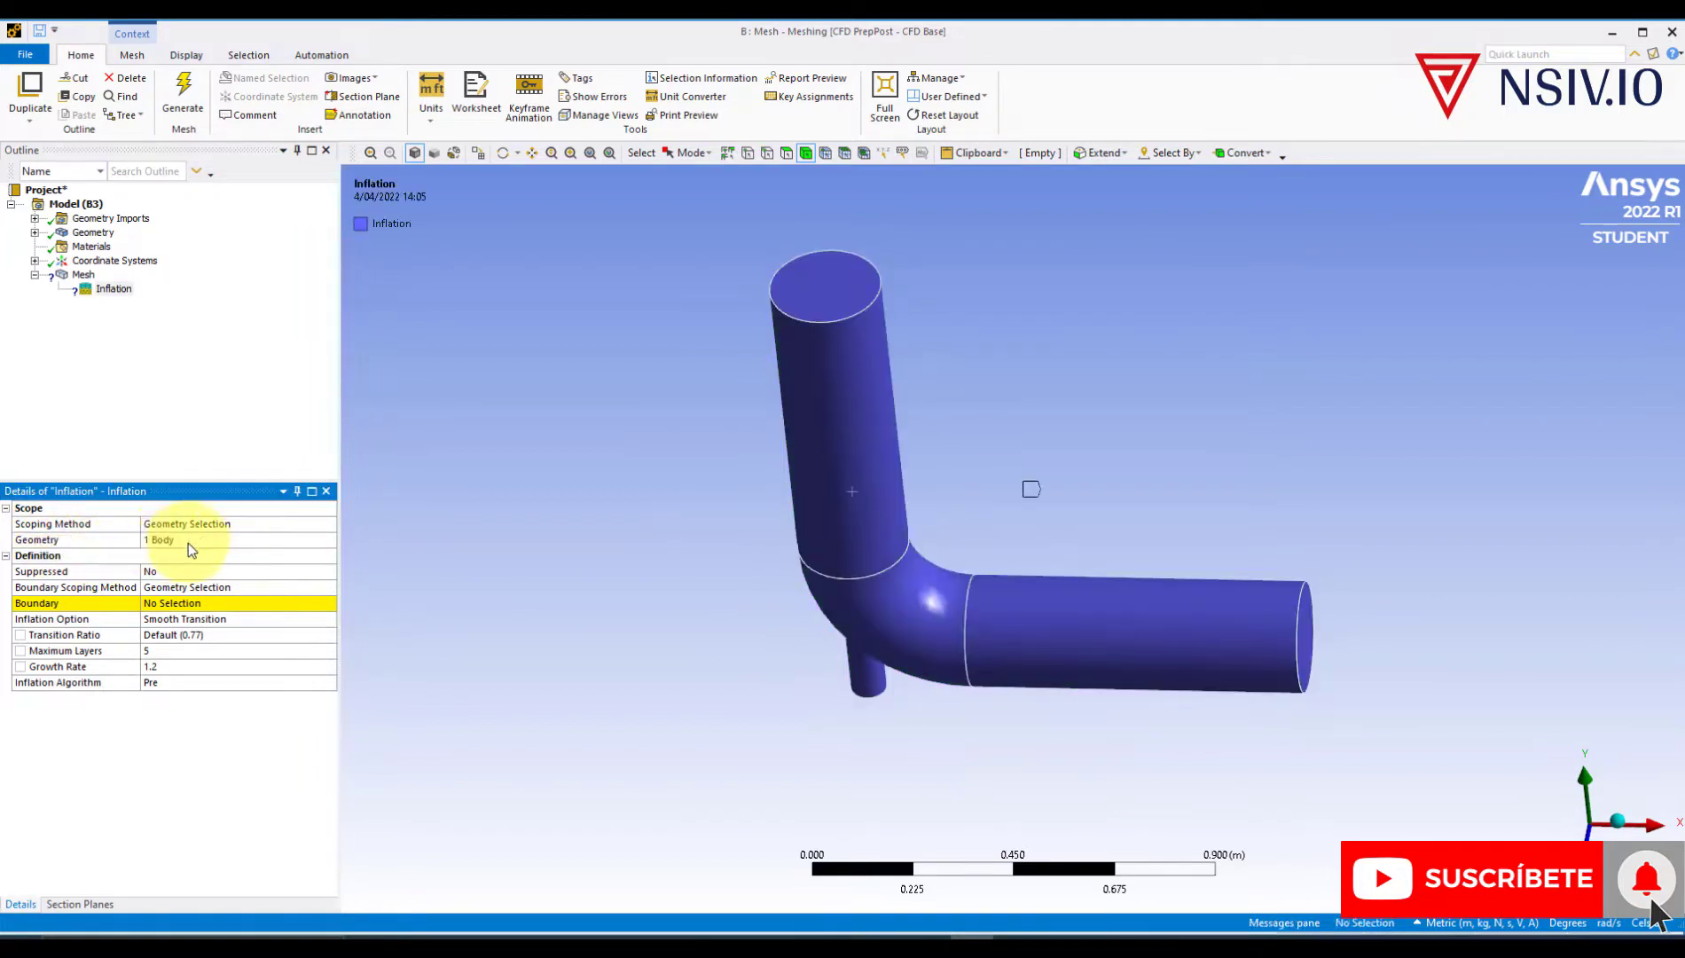
pyautogui.click(180, 607)
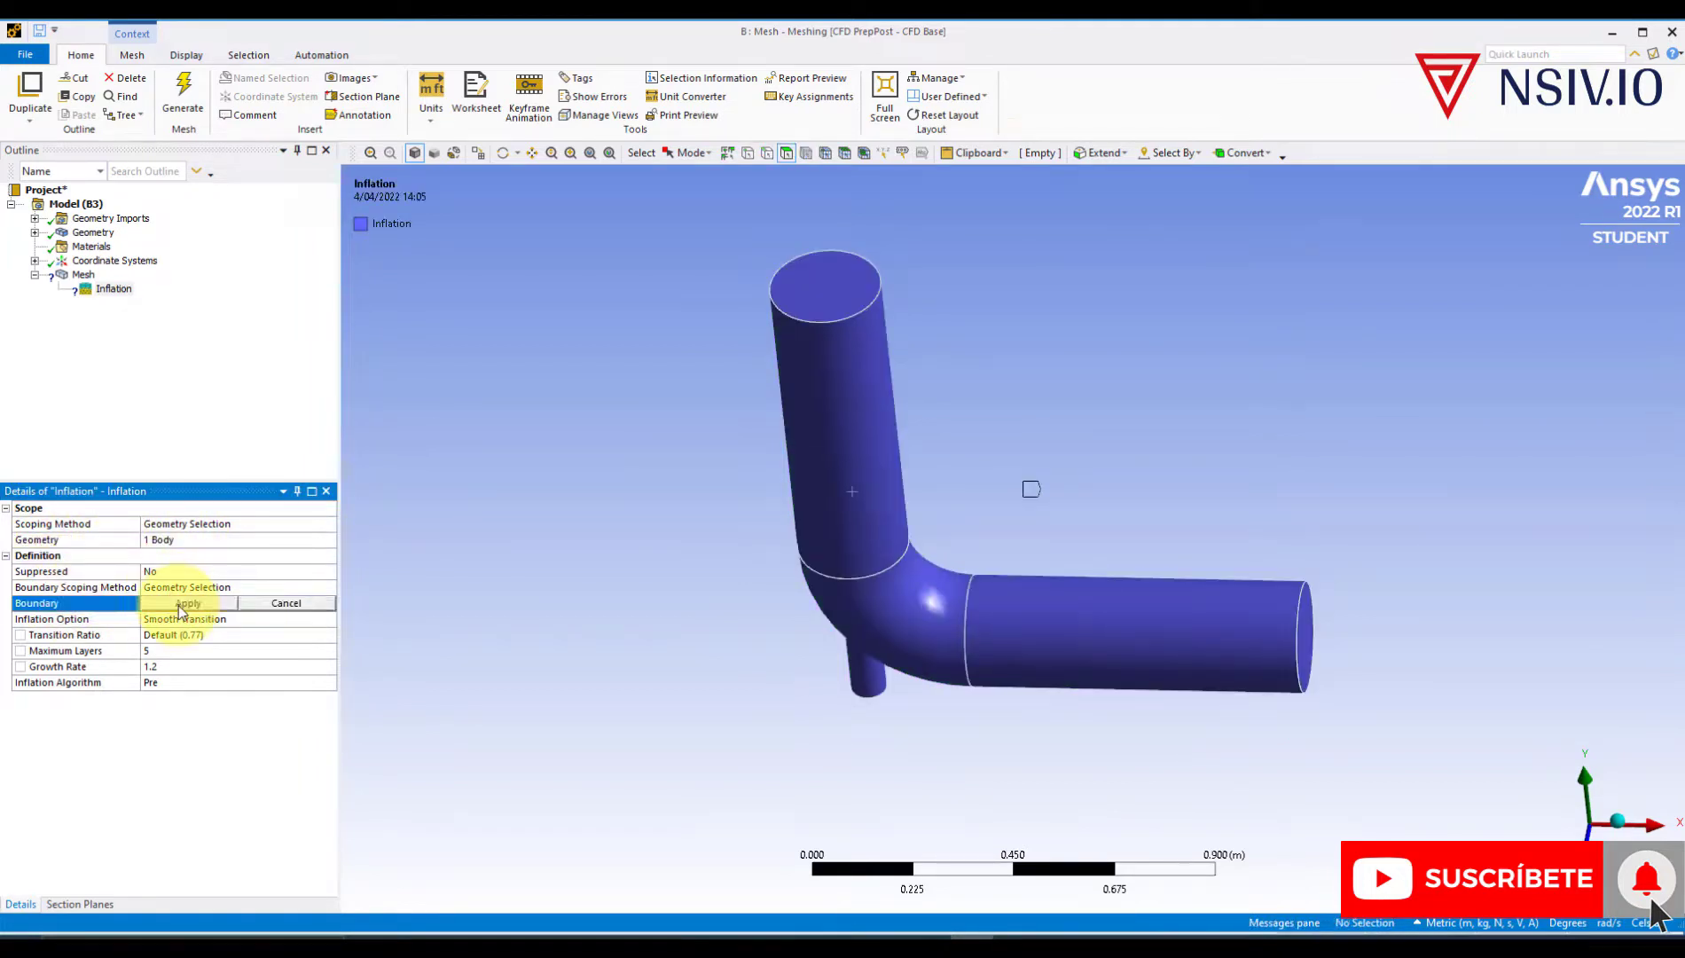
pyautogui.click(843, 417)
pyautogui.keyDown('ctrl'); pyautogui.click(918, 611); pyautogui.keyUp('ctrl')
pyautogui.keyDown('ctrl'); pyautogui.click(1018, 634); pyautogui.keyUp('ctrl')
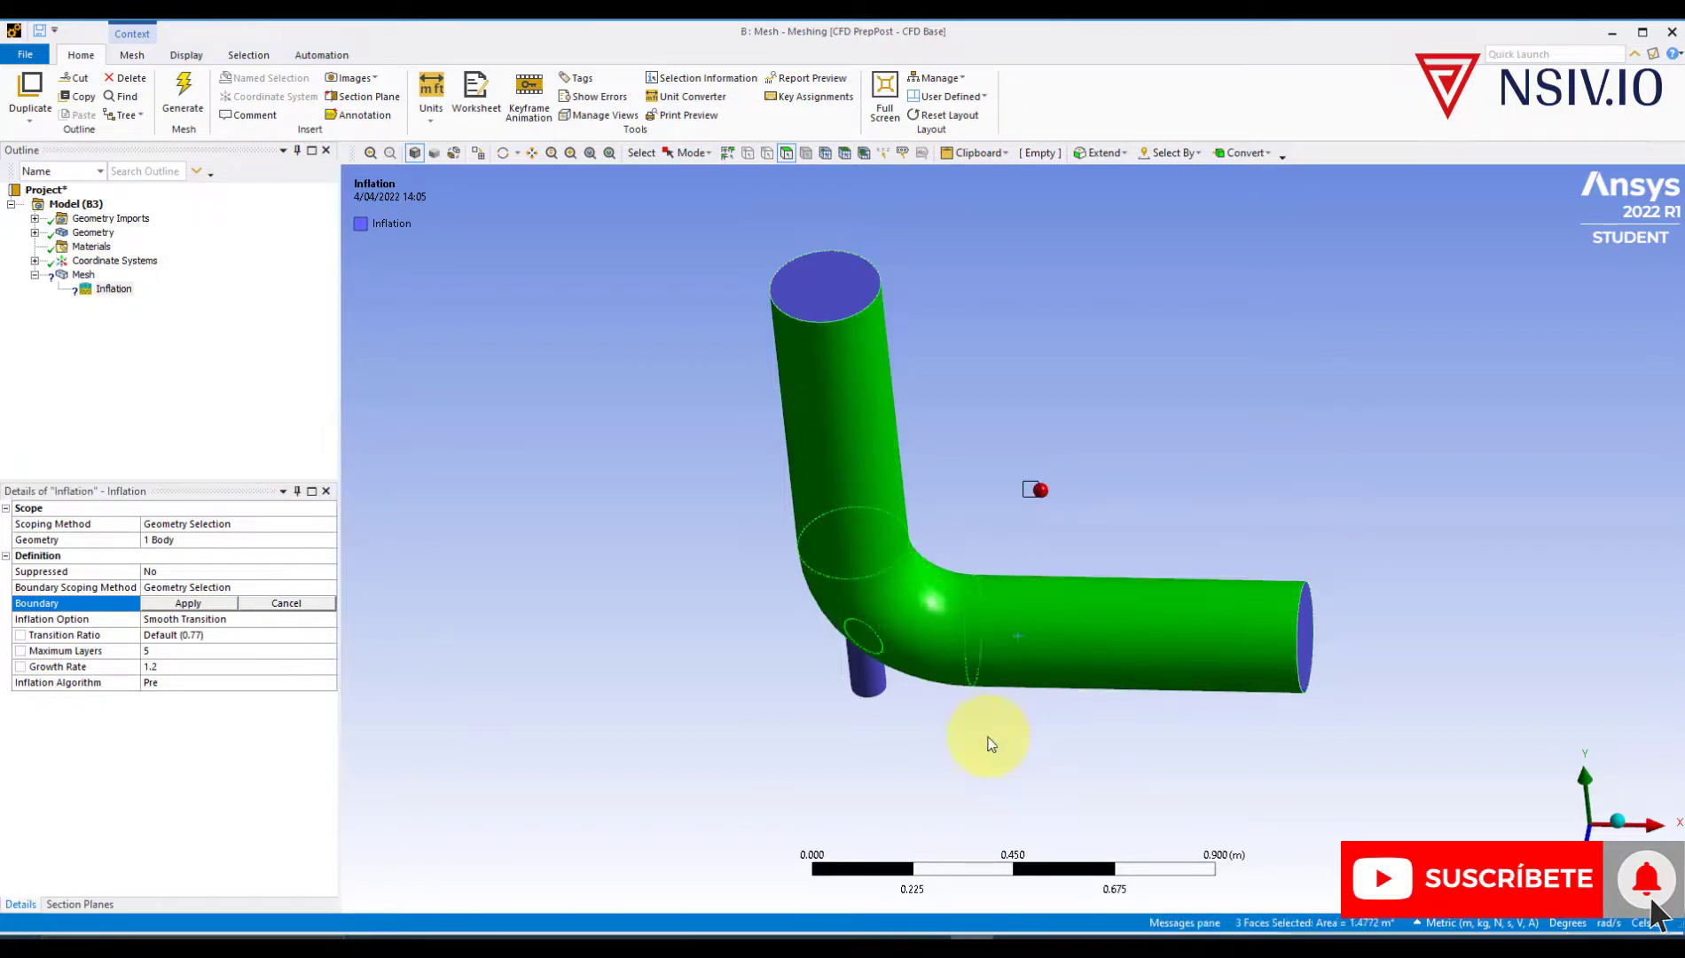
pyautogui.moveTo(991, 743); pyautogui.dragTo(1001, 676, button='middle')
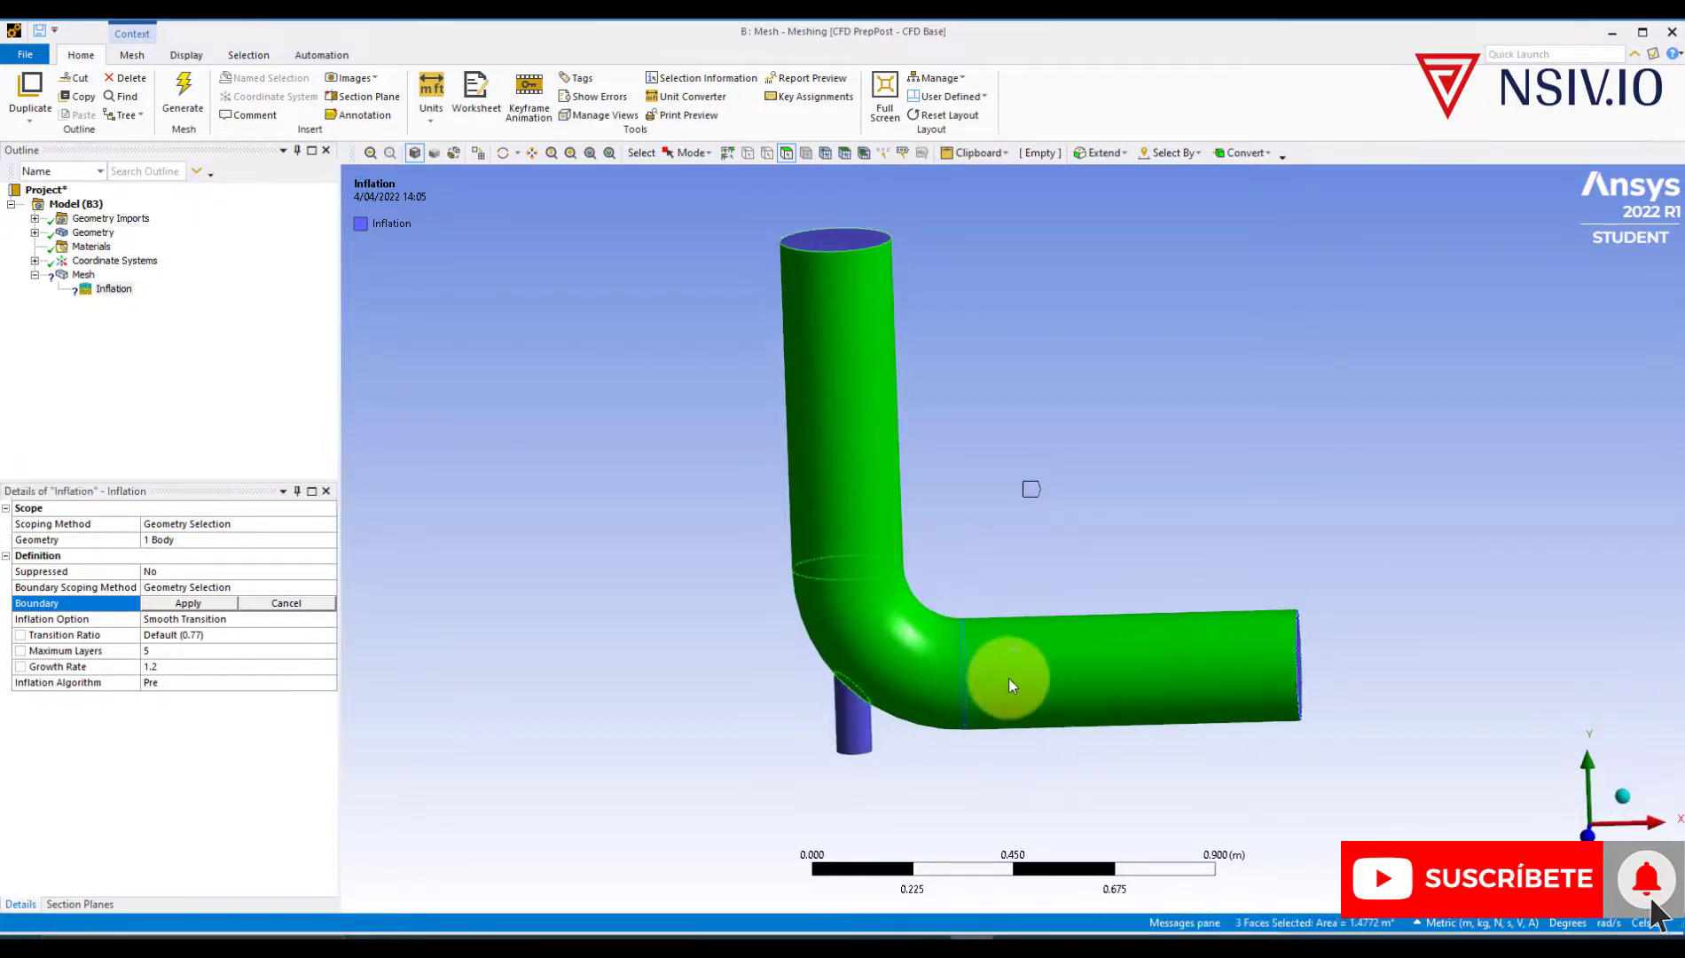
pyautogui.click(189, 603)
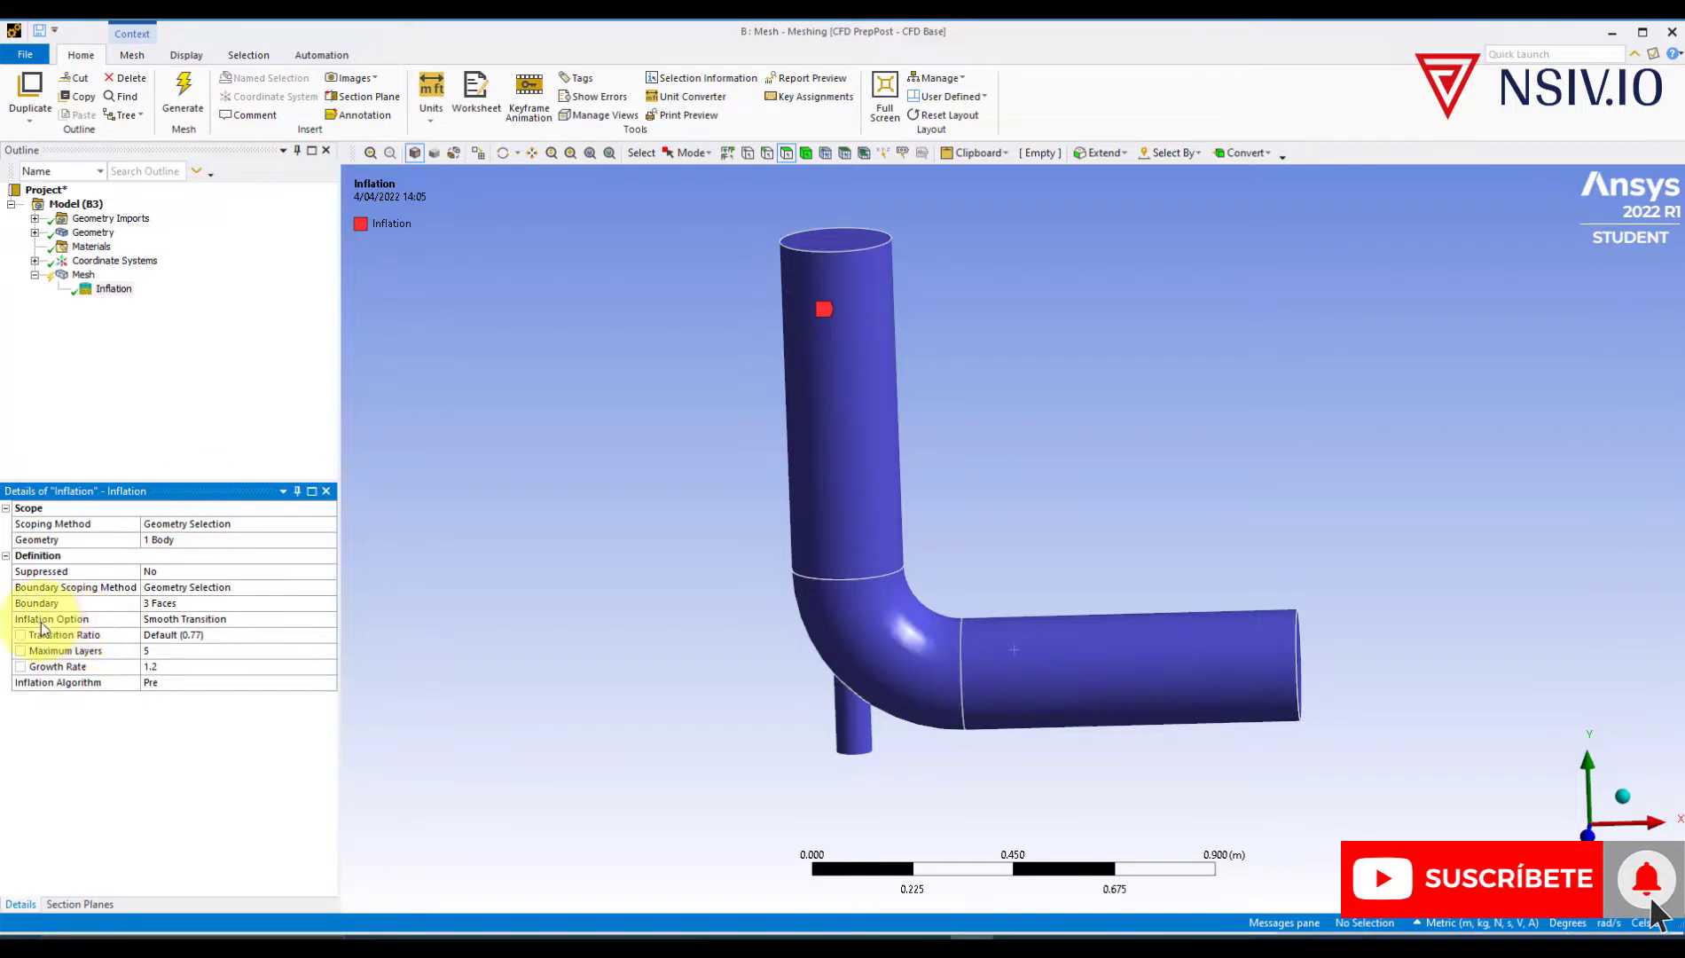
# - Define the inflation by Total Thickness with a maximum thickness of 0.01 m and generate the mesh
pyautogui.click(282, 618)
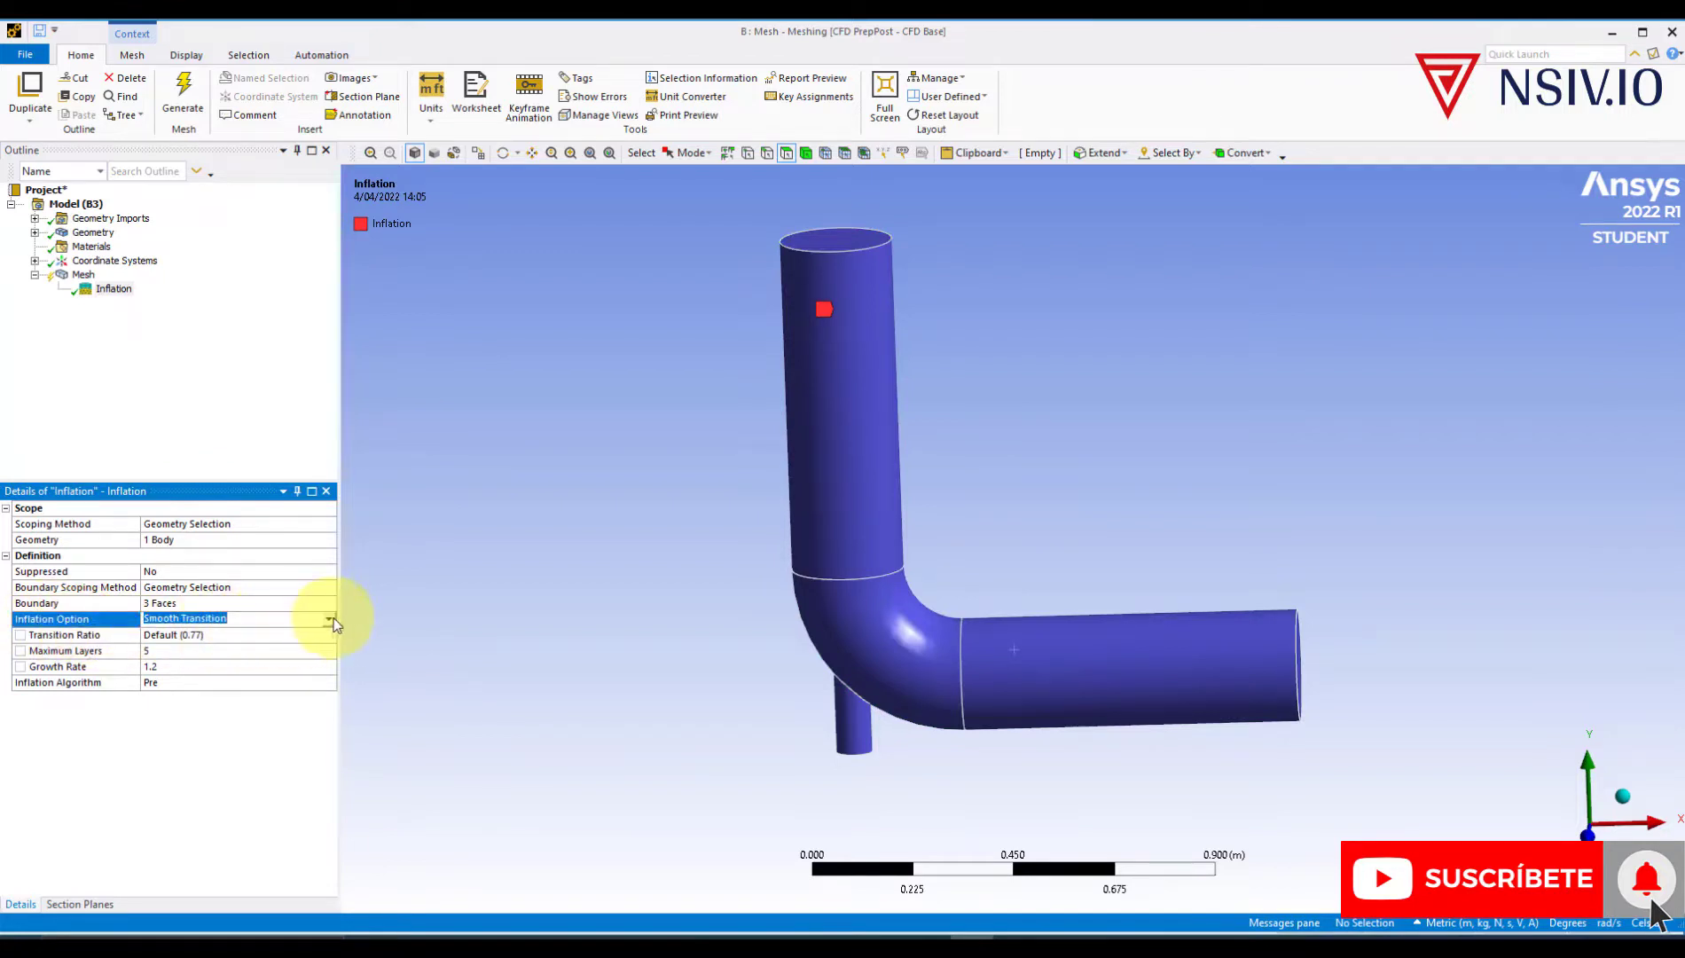
pyautogui.click(332, 621)
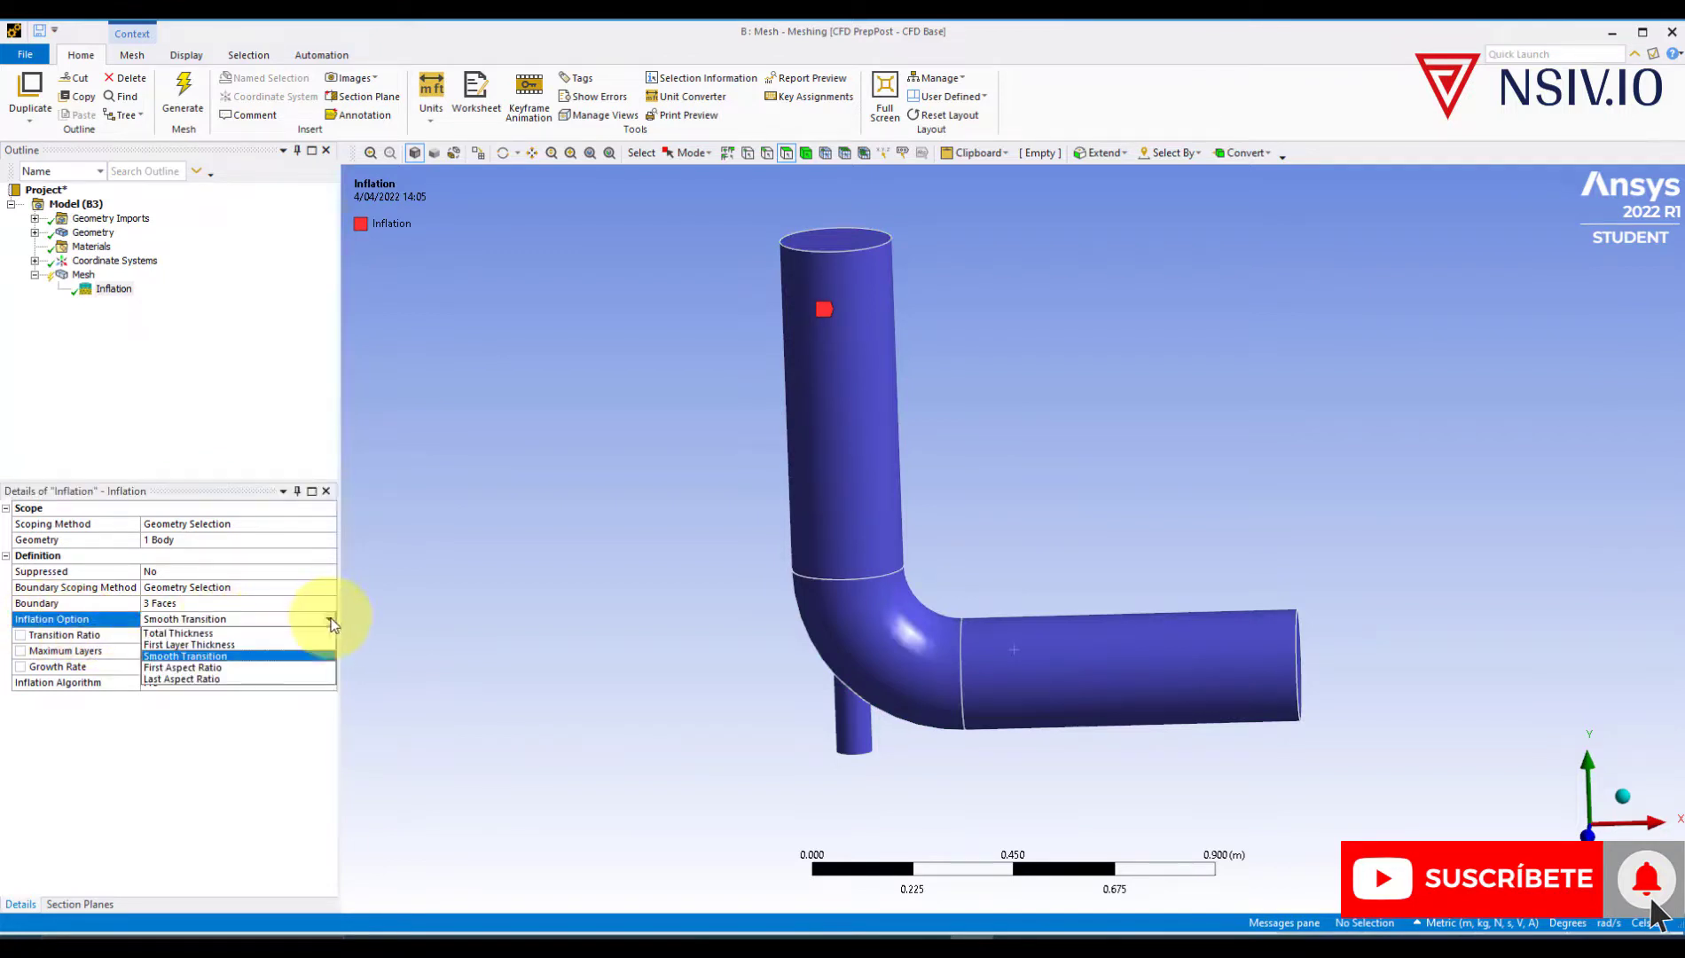
pyautogui.click(182, 634)
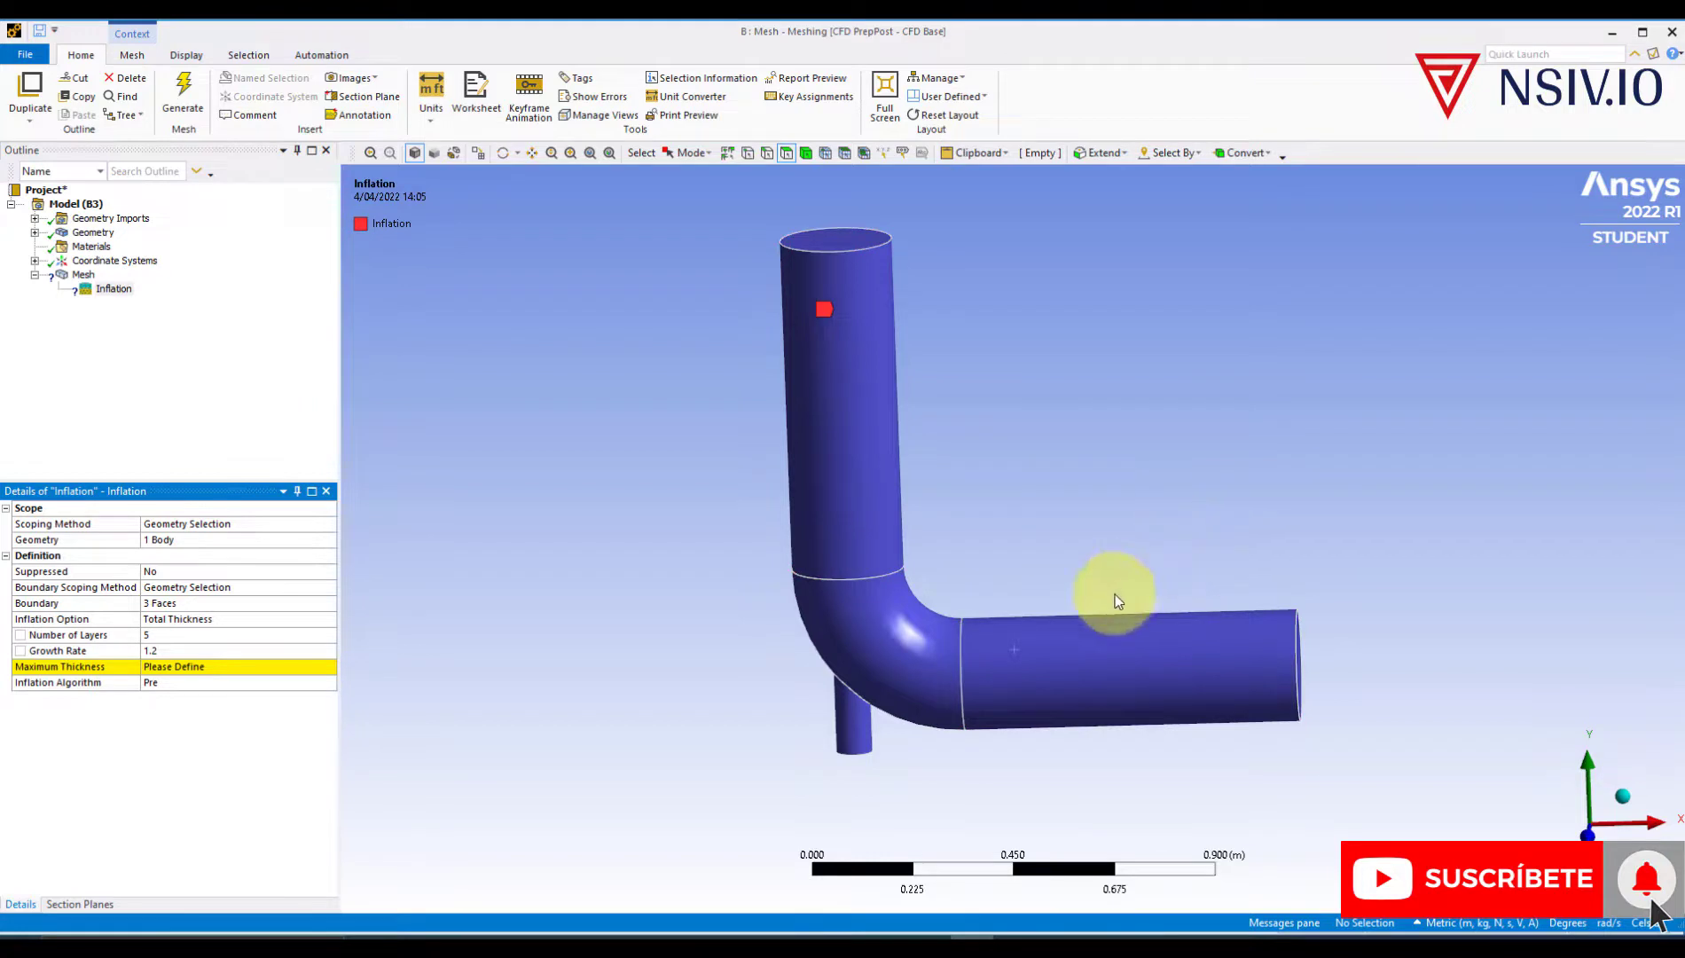
pyautogui.click(198, 668)
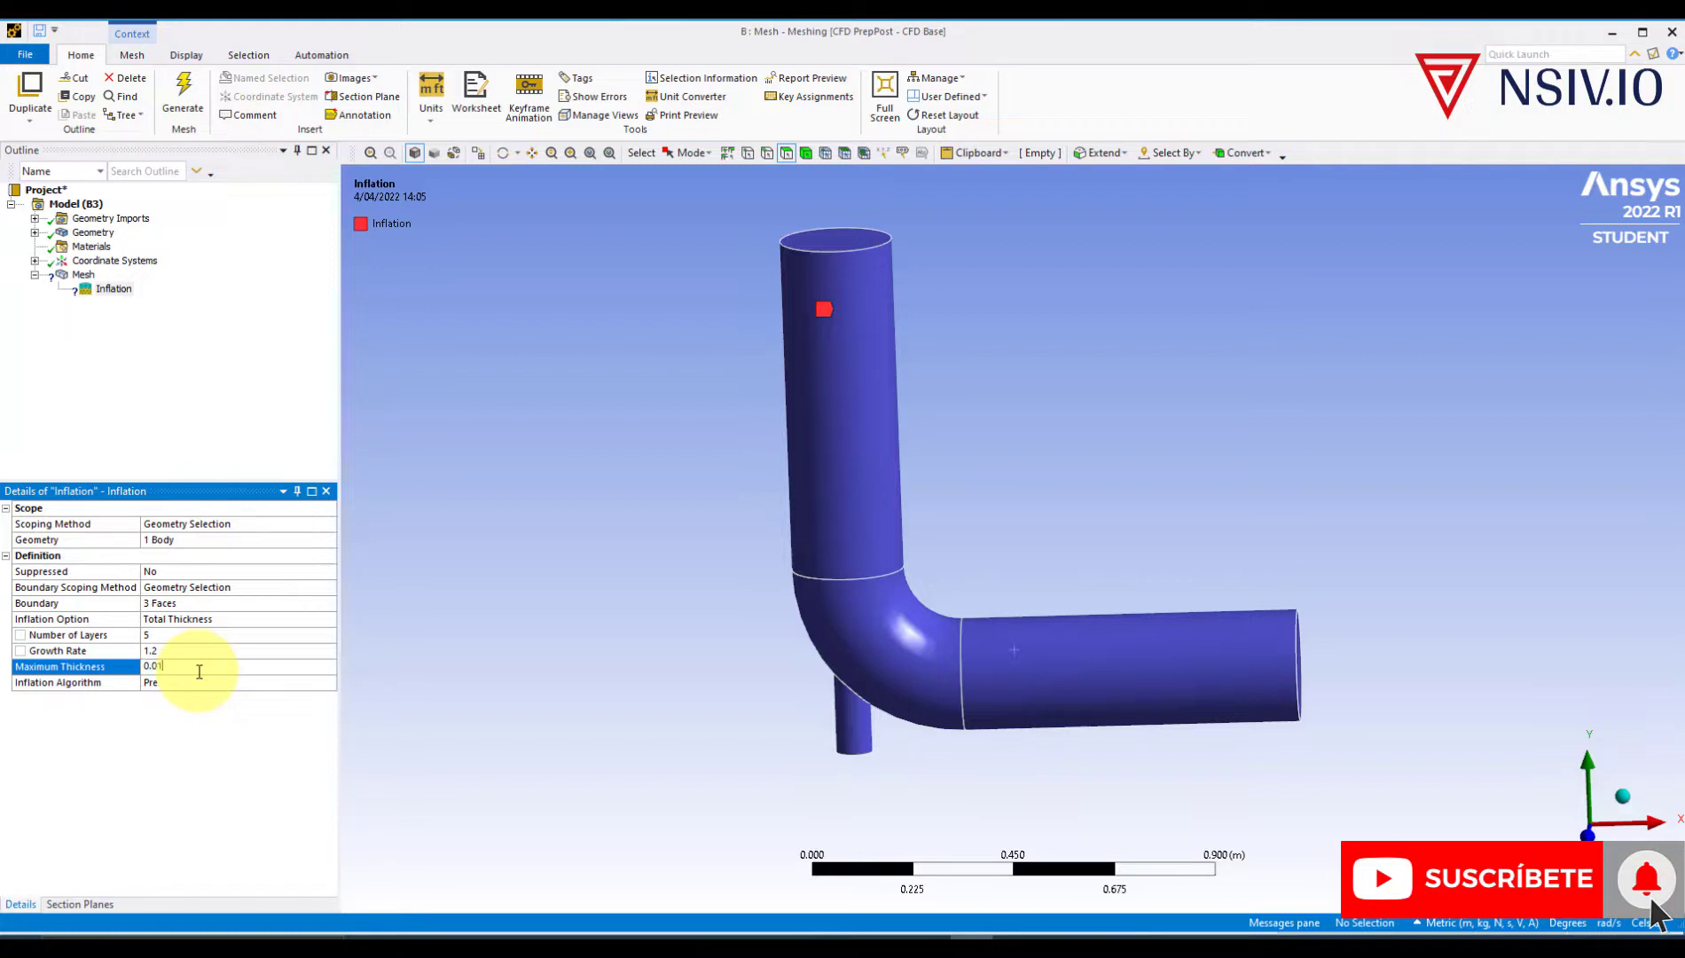
pyautogui.write('0.01')
pyautogui.click(182, 93)
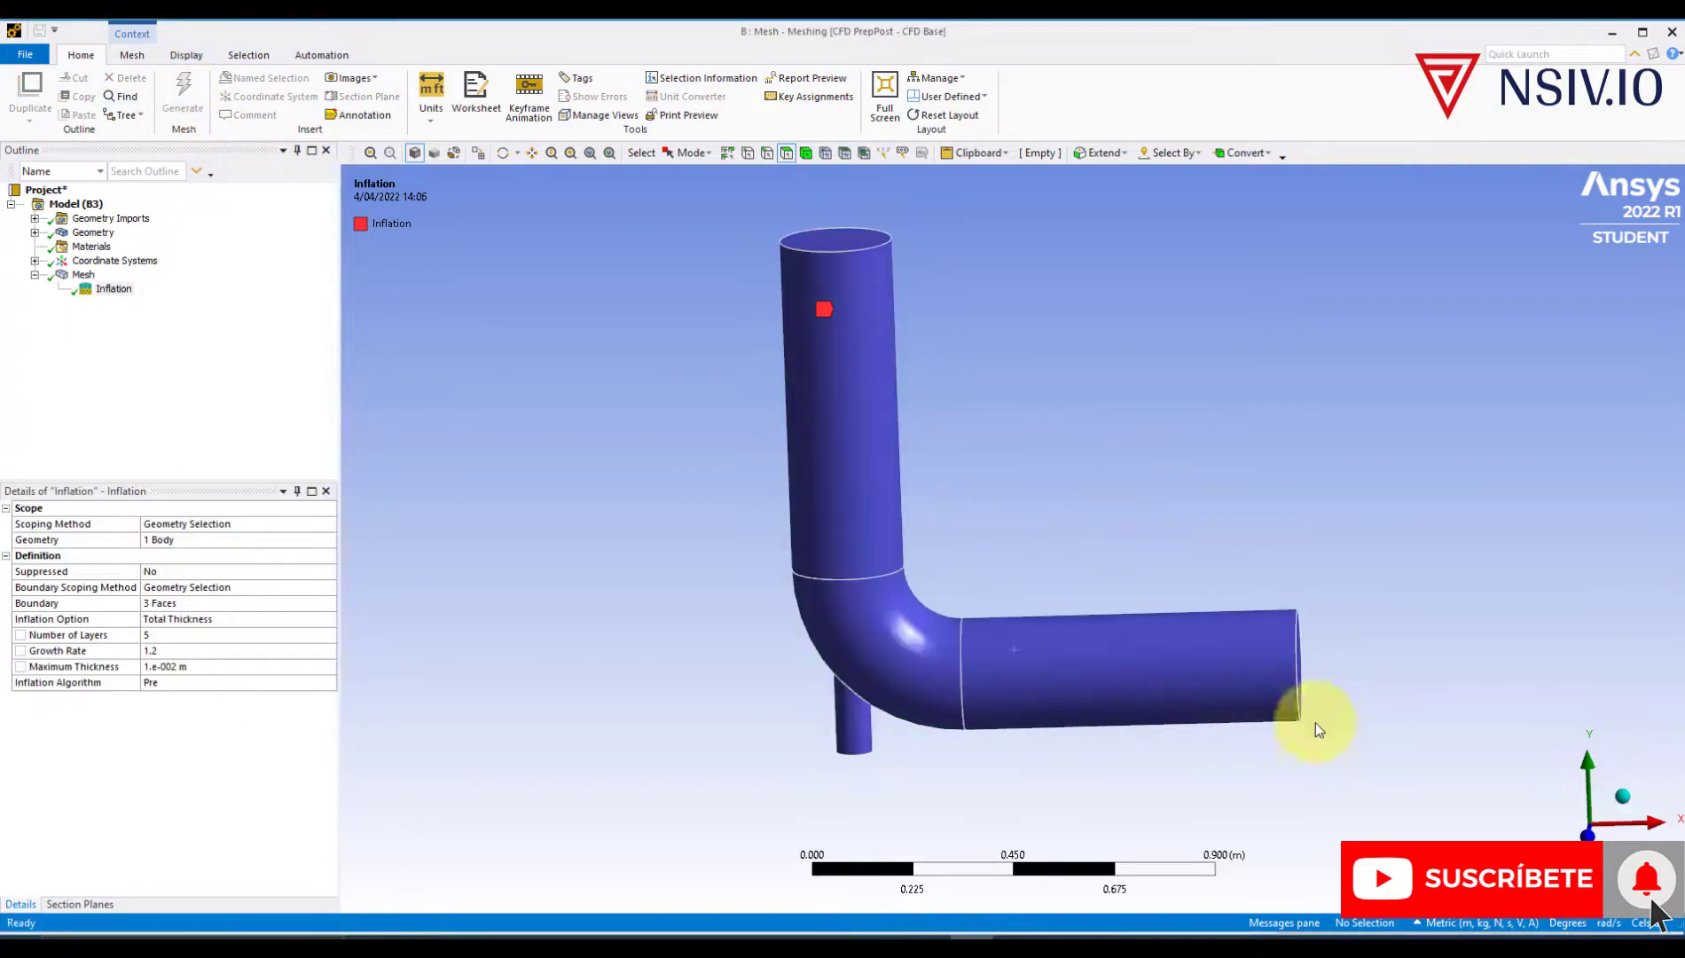
# - Examine the generated mesh for inflation layers at the vertical leg's end face and at the small branch's end
pyautogui.click(89, 277)
pyautogui.moveTo(1110, 381); pyautogui.dragTo(752, 384, button='middle')
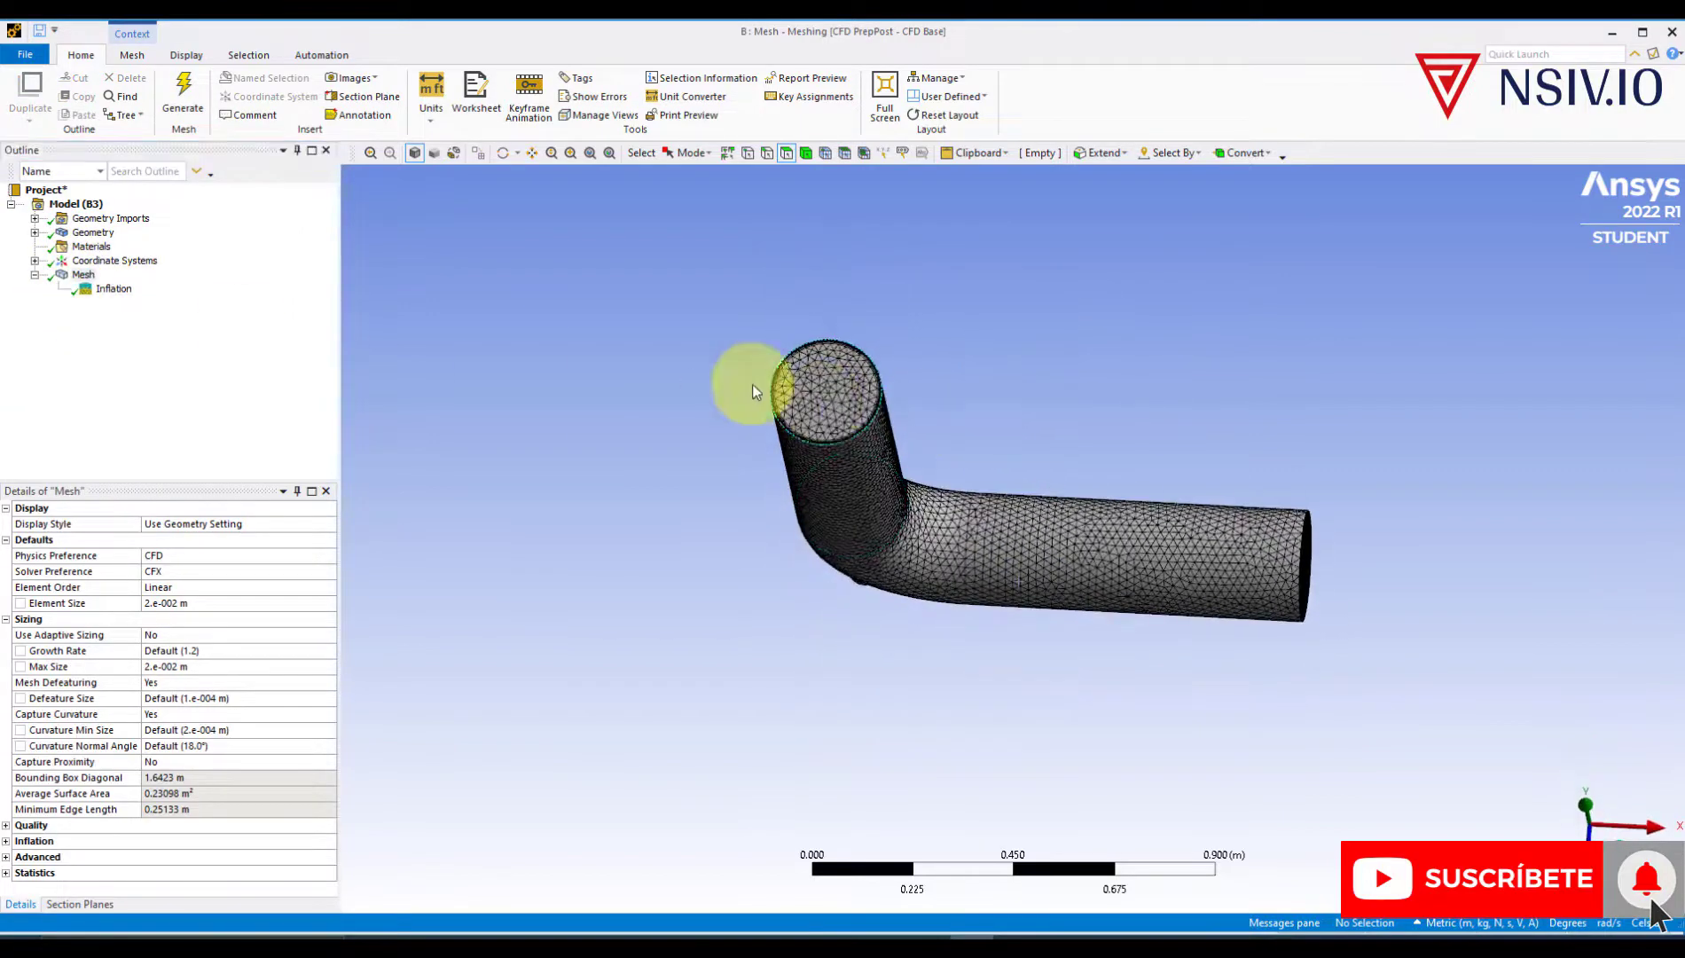
pyautogui.moveTo(753, 317); pyautogui.dragTo(897, 498, button='right')
pyautogui.scroll(1, 968, 517)
pyautogui.scroll(2, 738, 473)
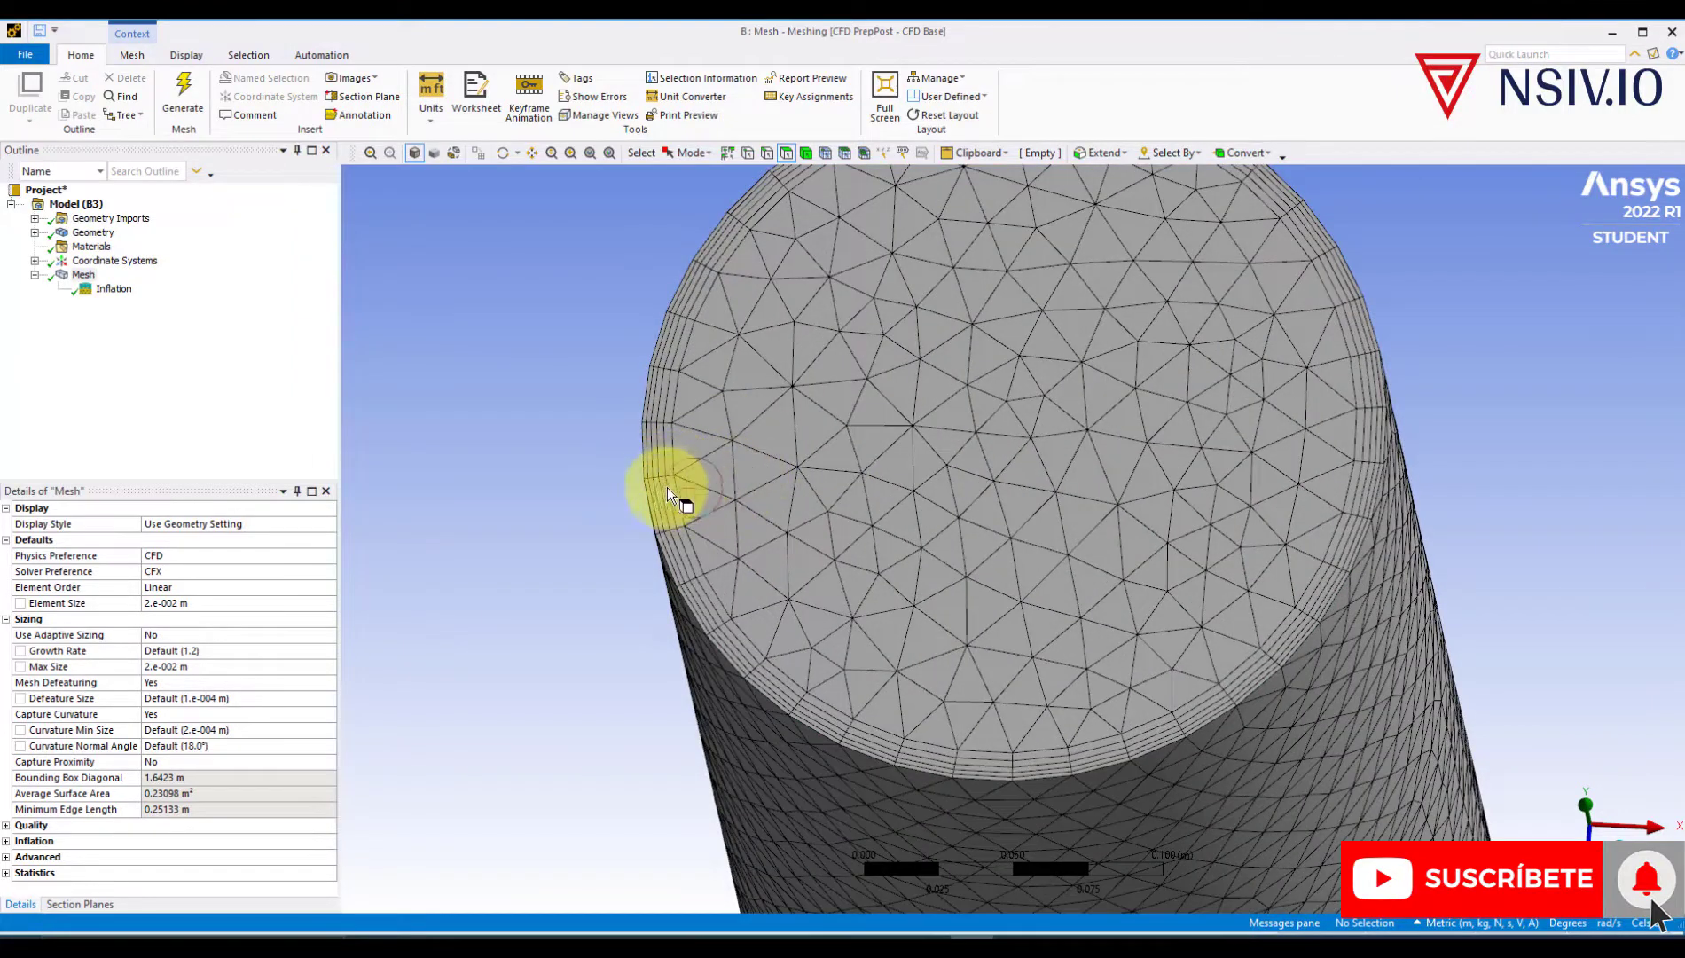
pyautogui.scroll(-2, 693, 509)
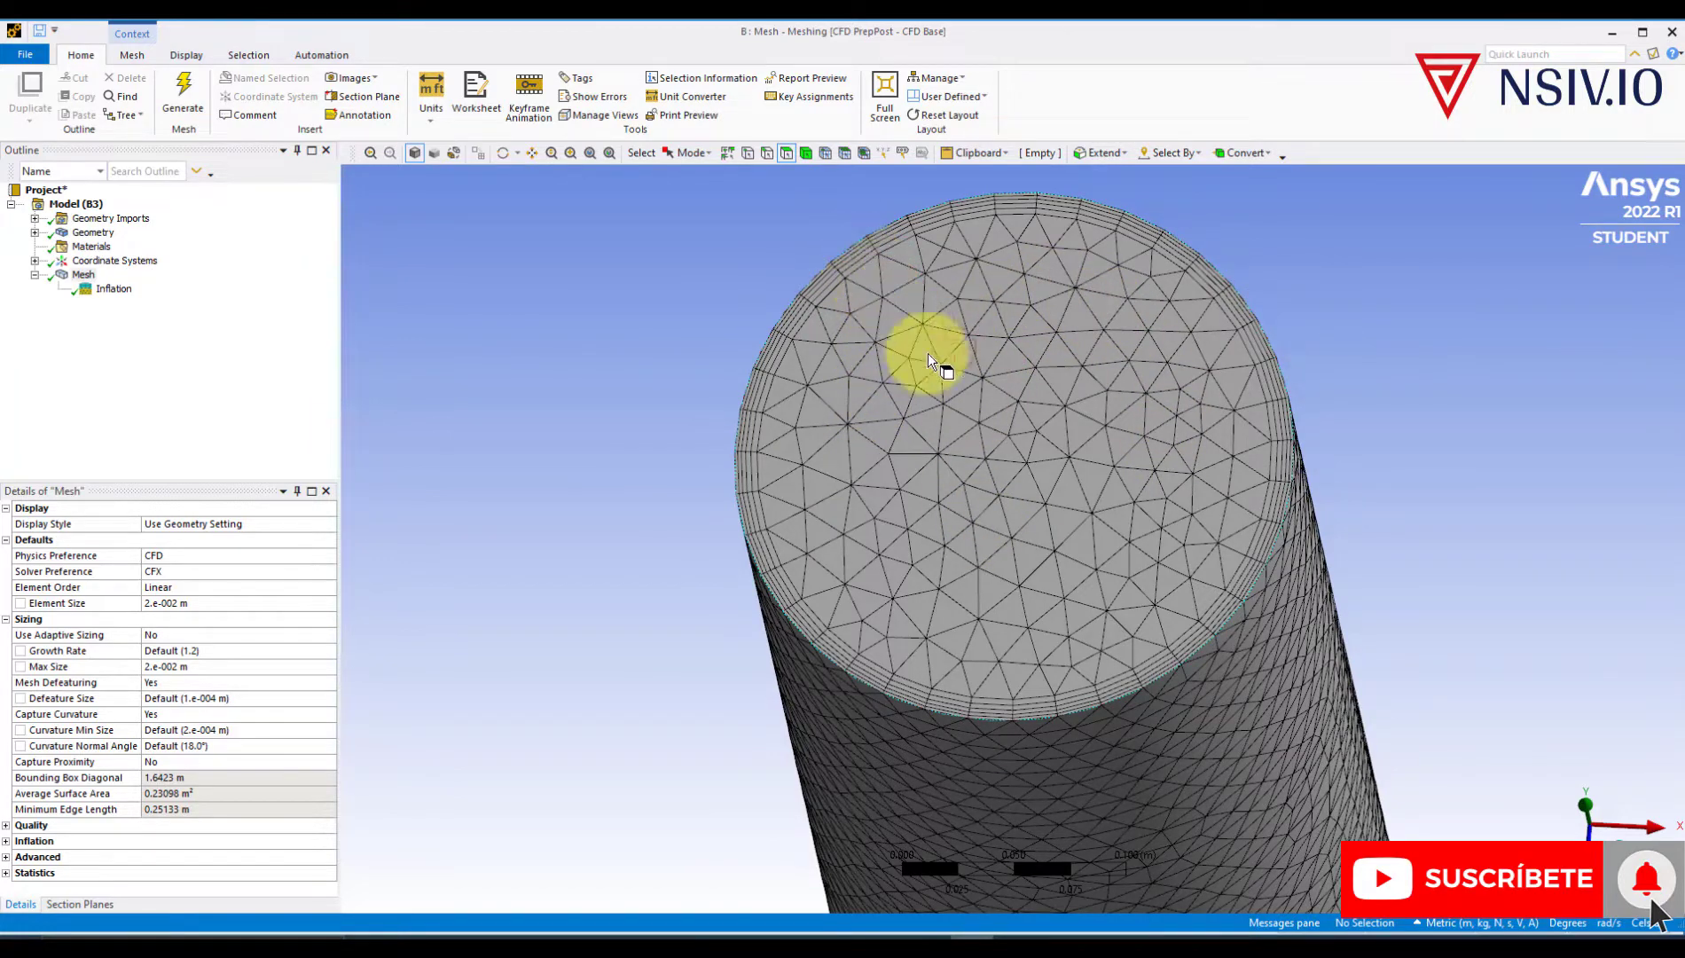
pyautogui.scroll(-8, 940, 385)
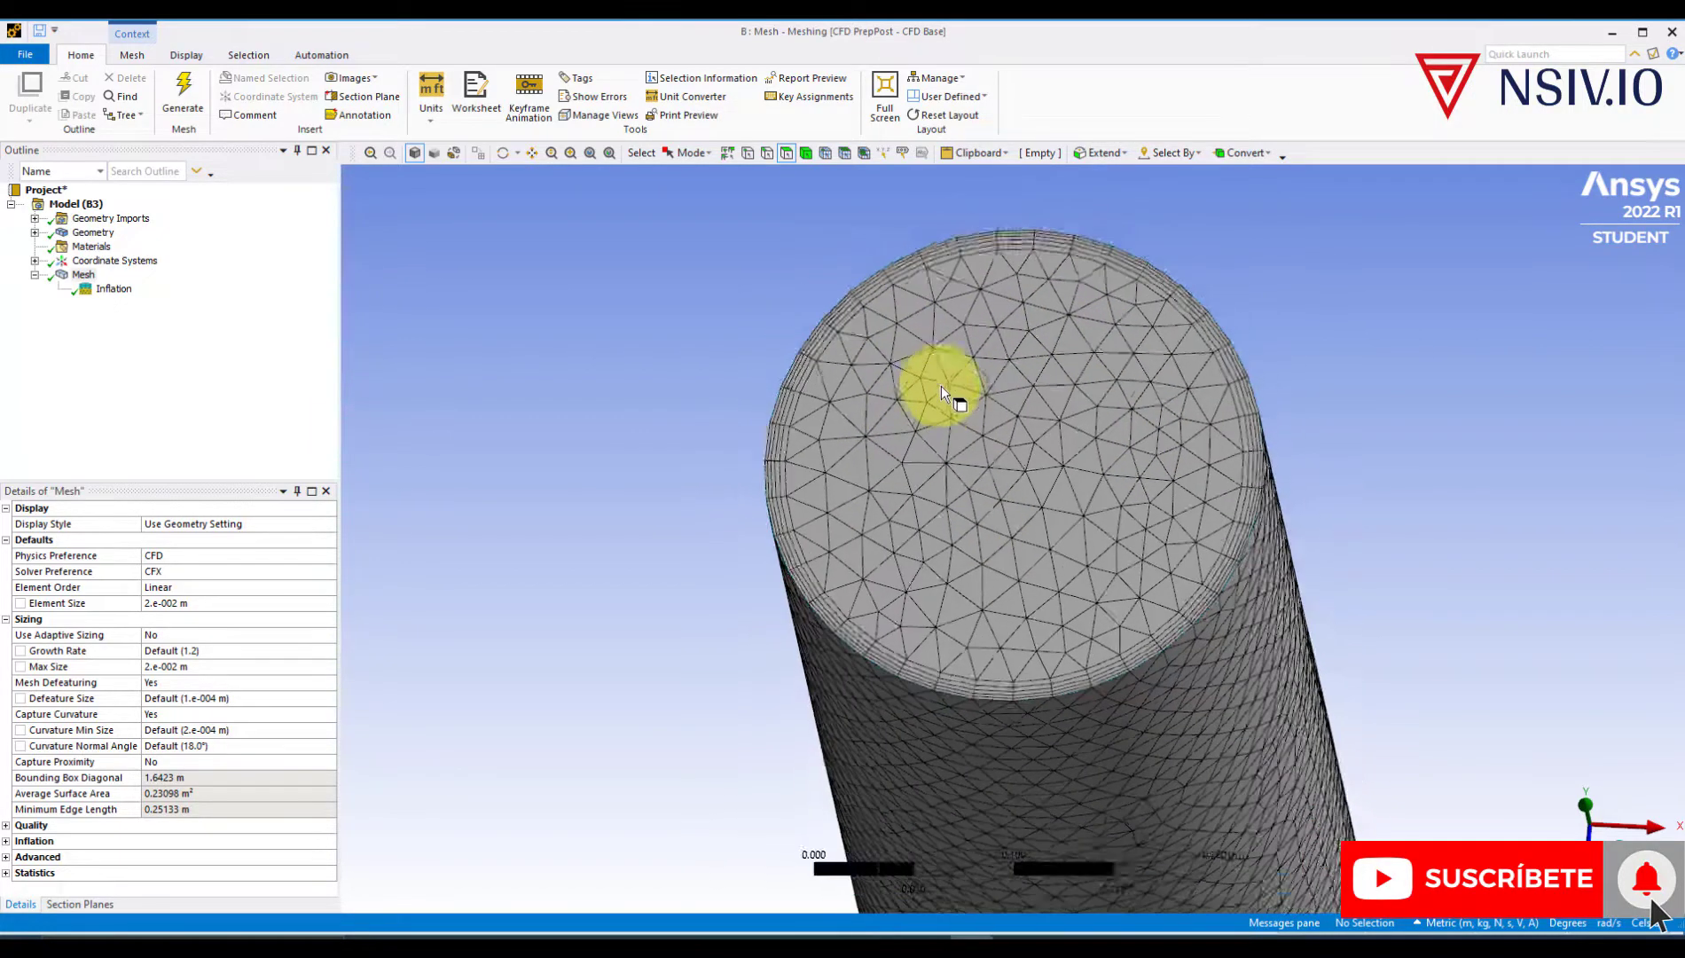
pyautogui.moveTo(1114, 516); pyautogui.dragTo(1029, 661, button='middle')
pyautogui.scroll(10, 987, 640)
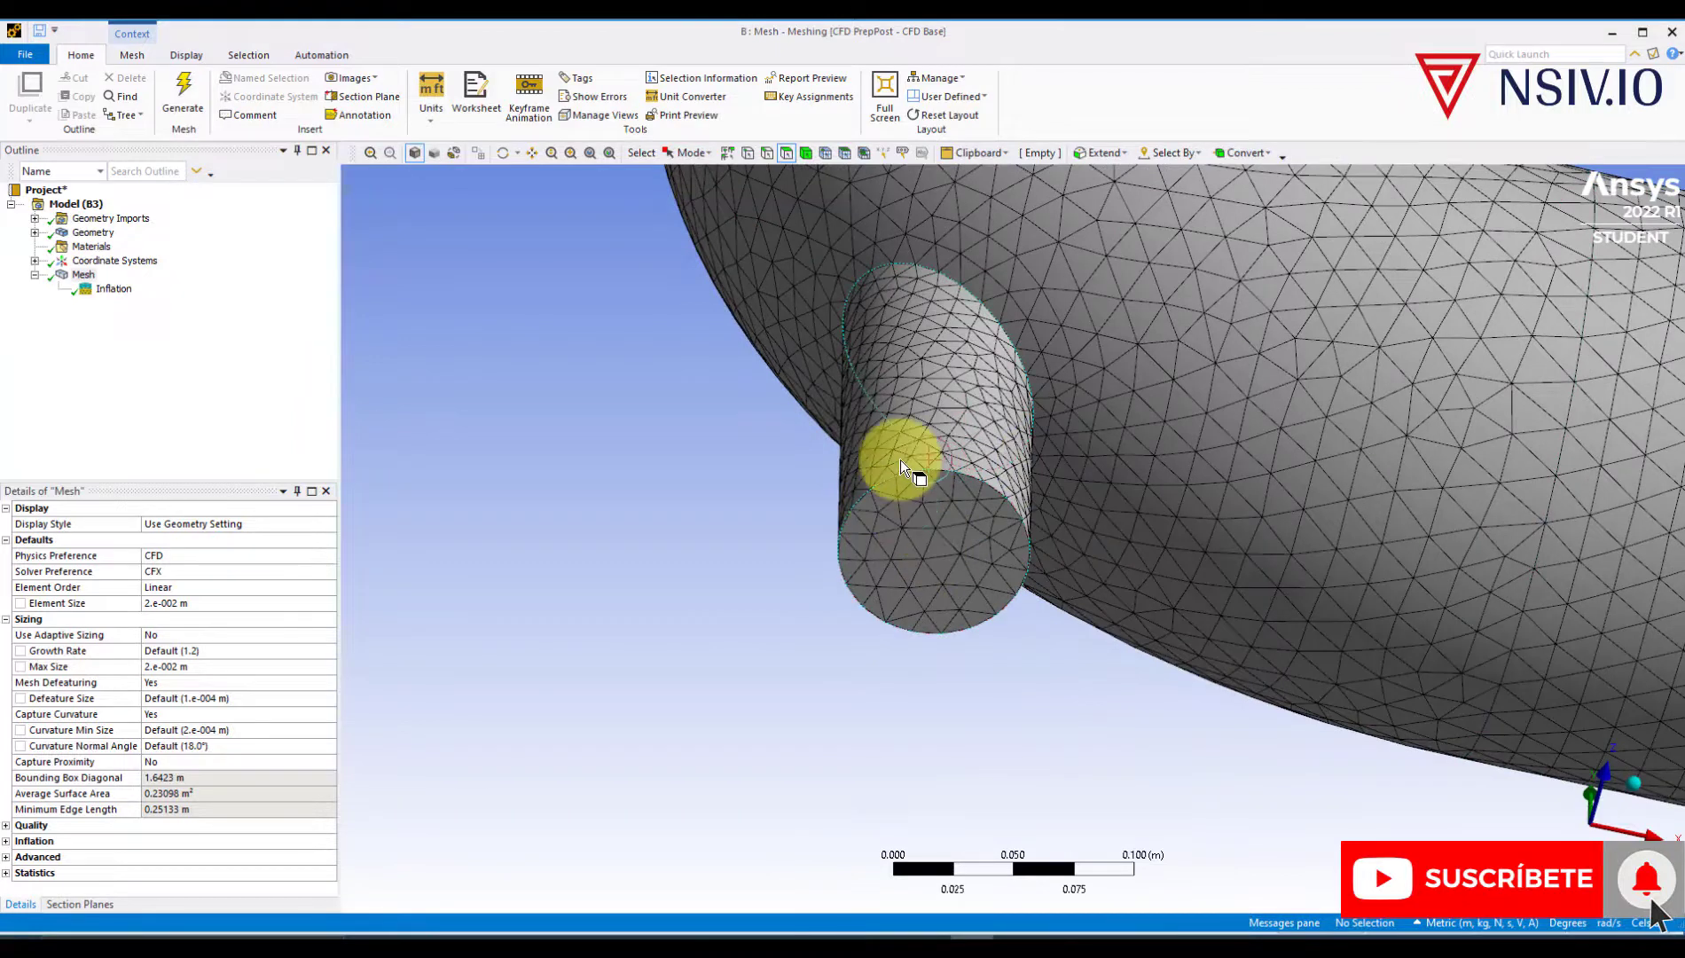
# - Insert a second Inflation control scoped to the pipe body, with the small branch's cylindrical wall as its boundary
pyautogui.click(83, 275)
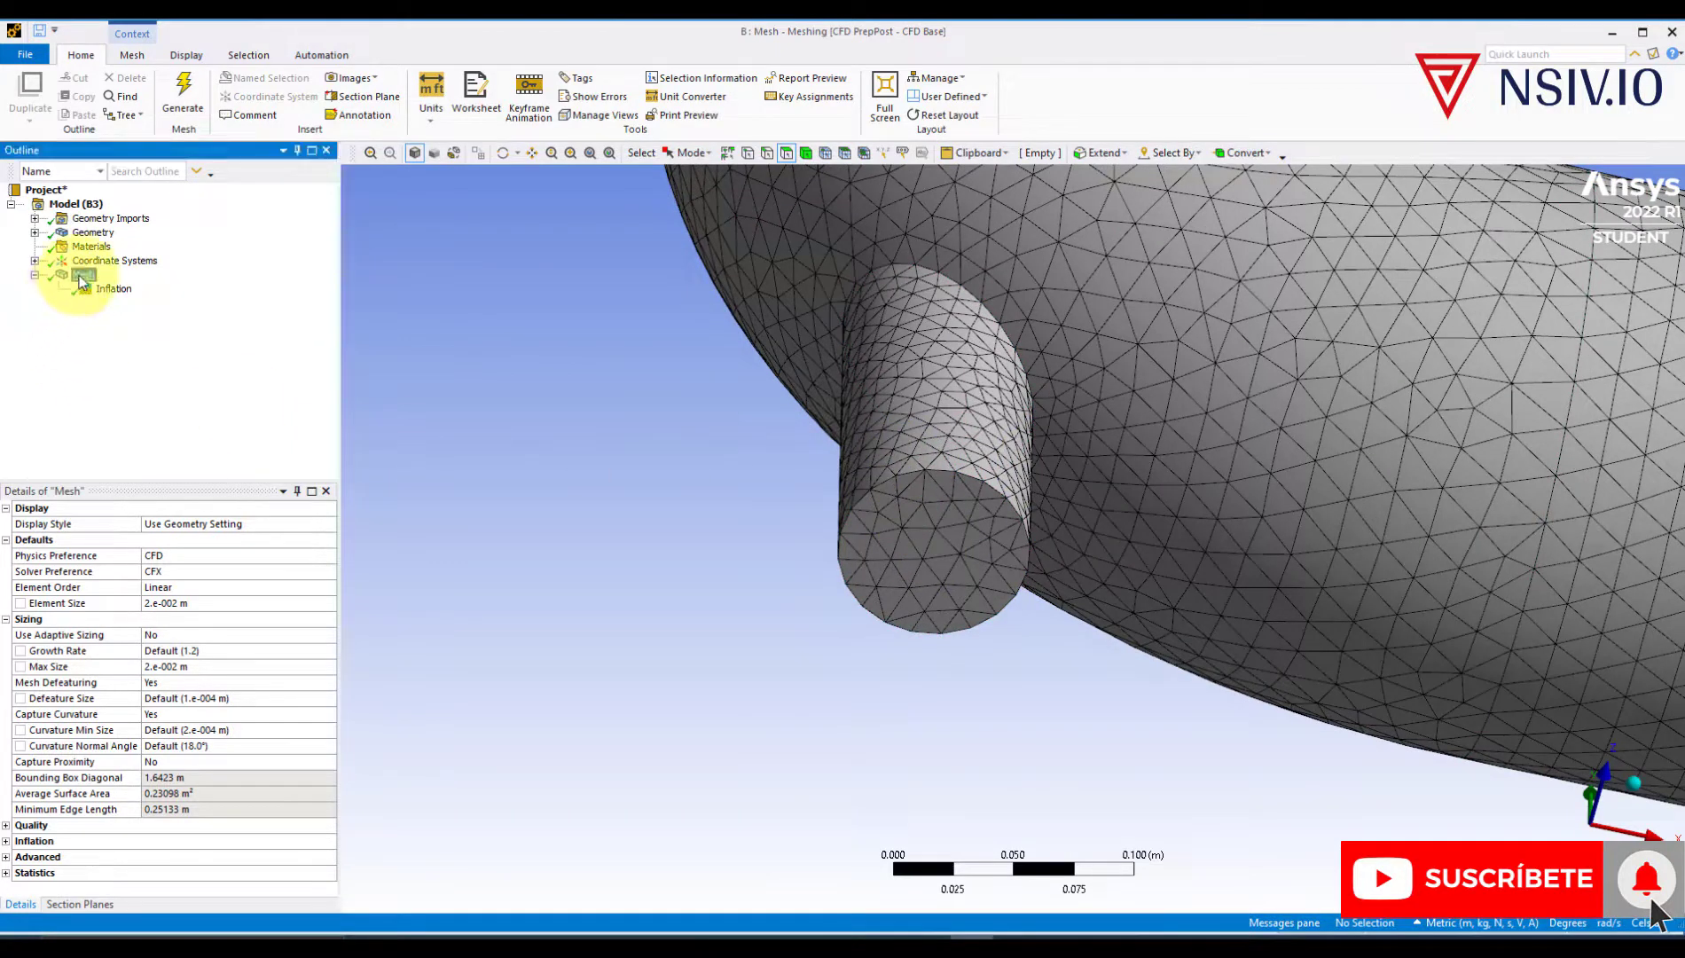
pyautogui.rightClick(82, 281)
pyautogui.moveTo(116, 286)
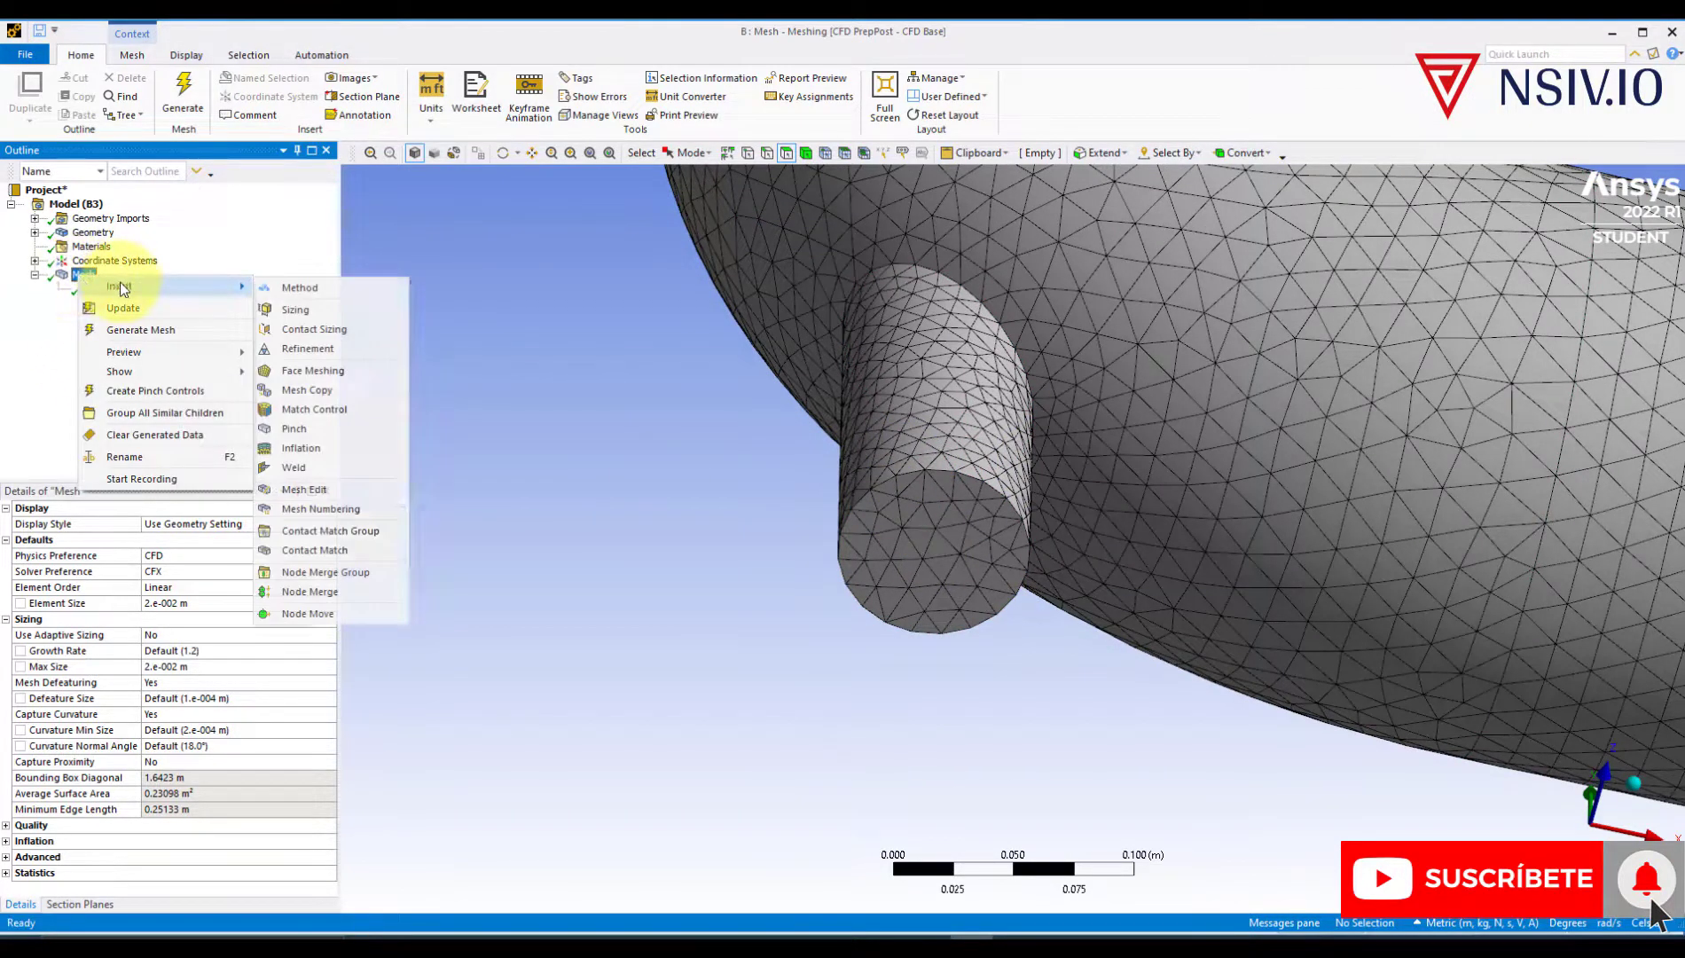
pyautogui.click(312, 451)
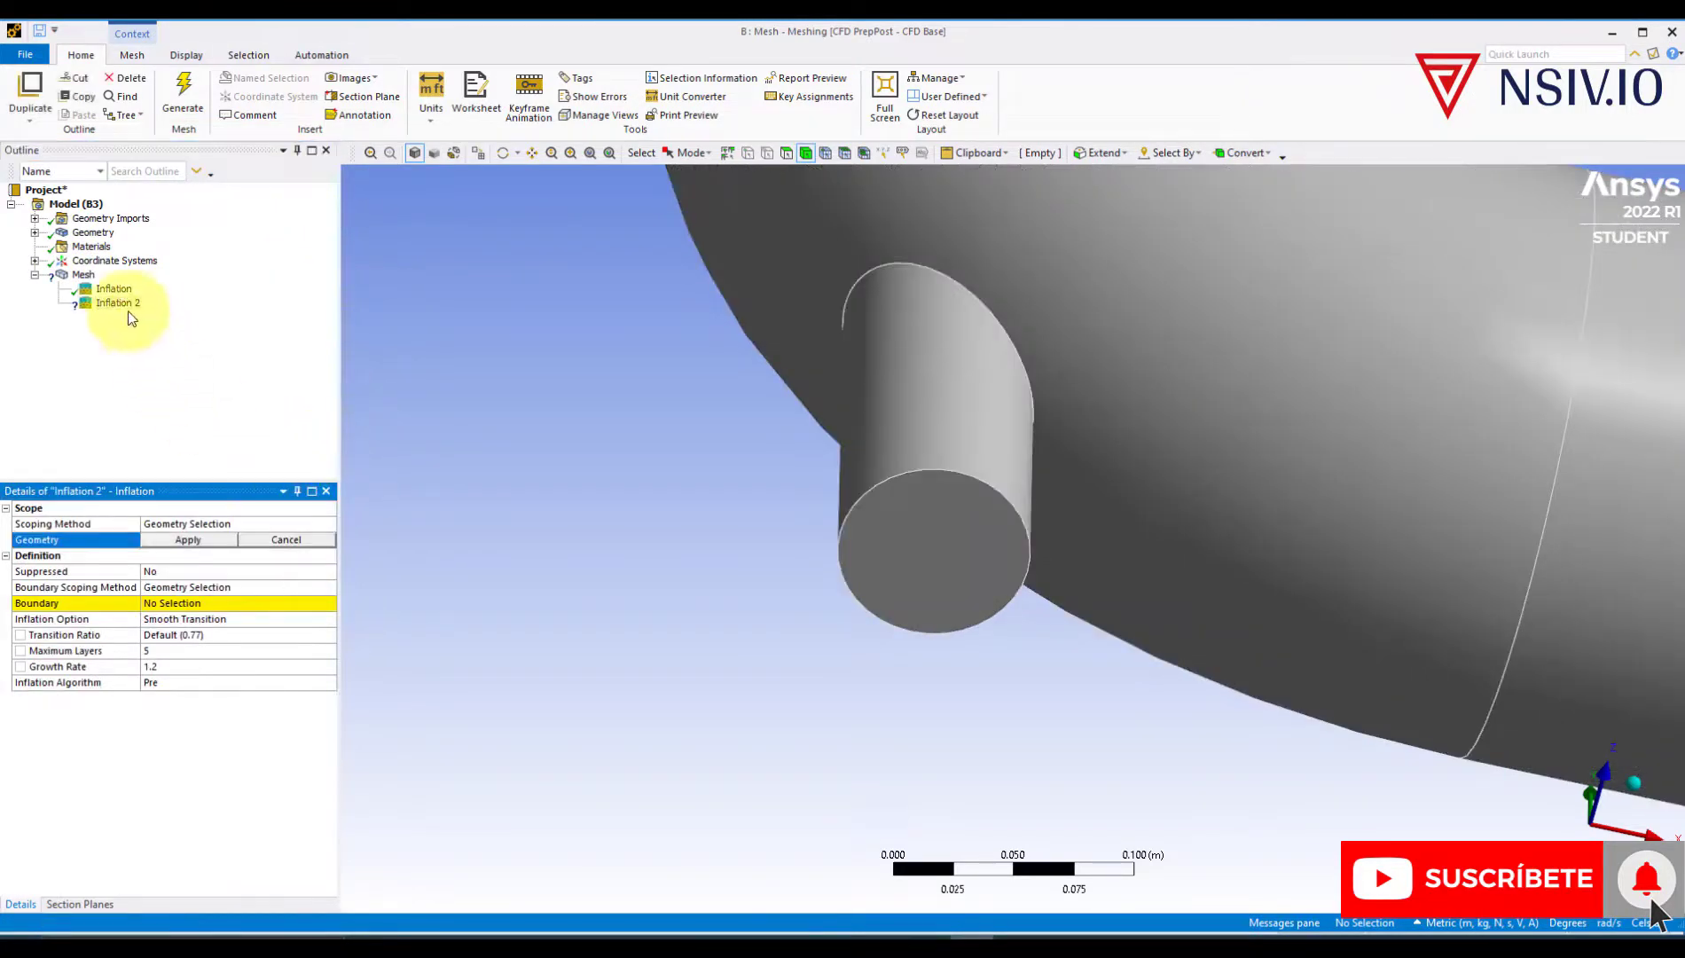
pyautogui.click(1202, 362)
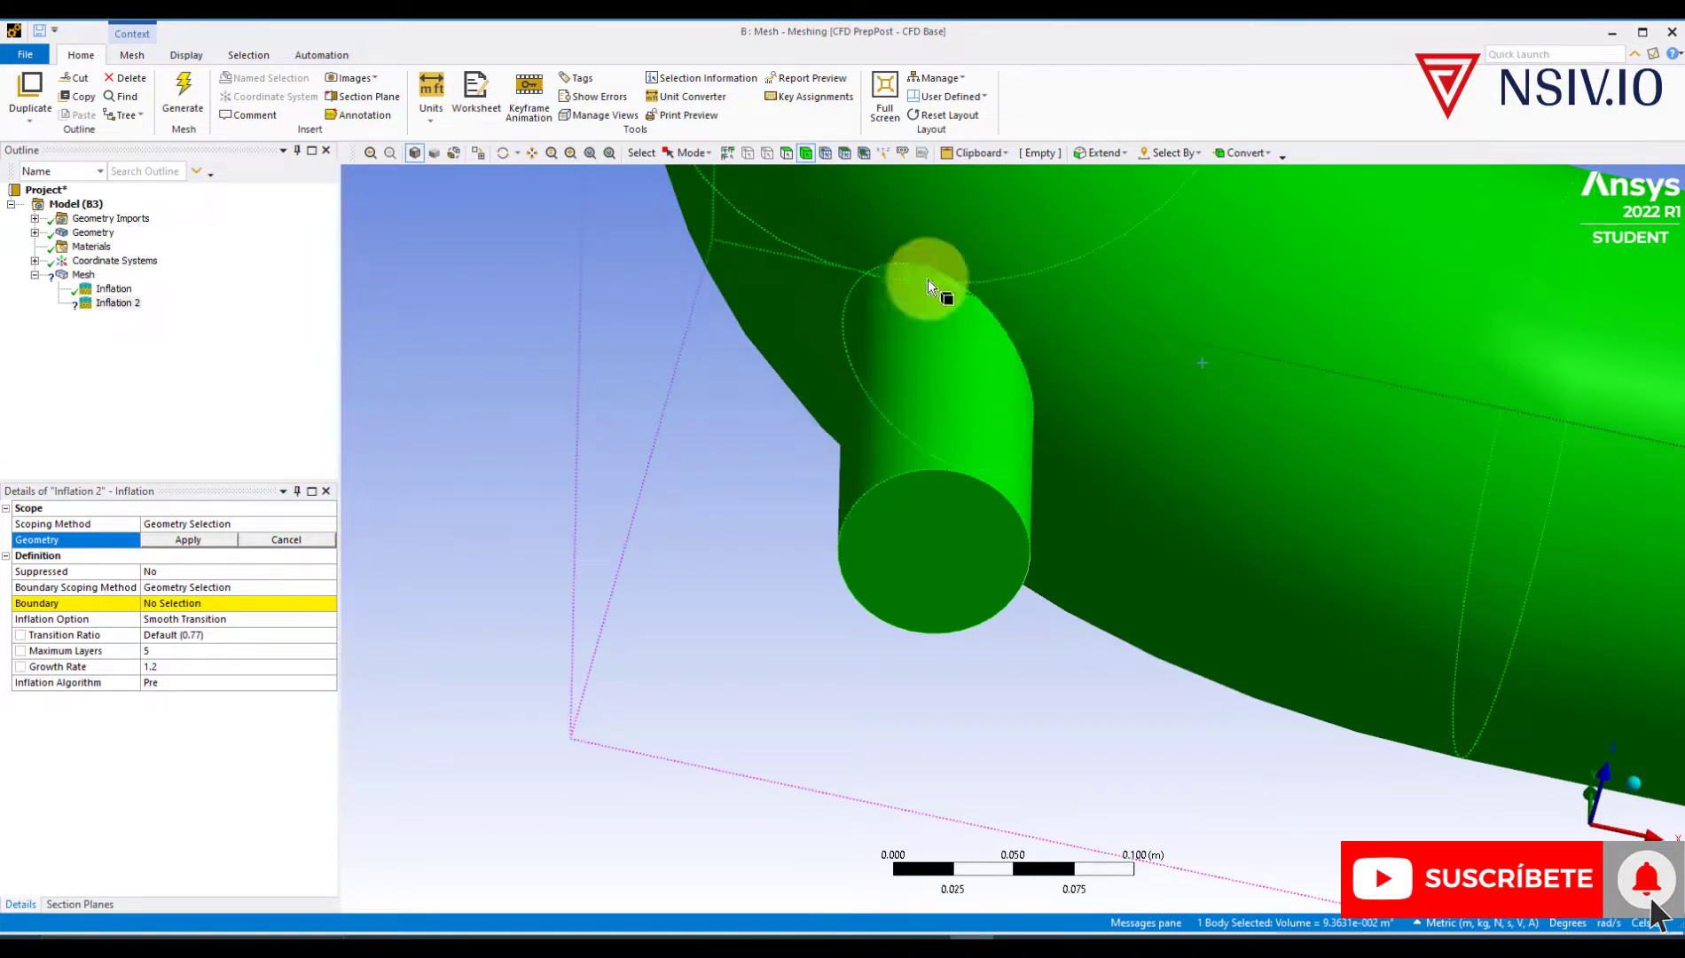
pyautogui.click(187, 543)
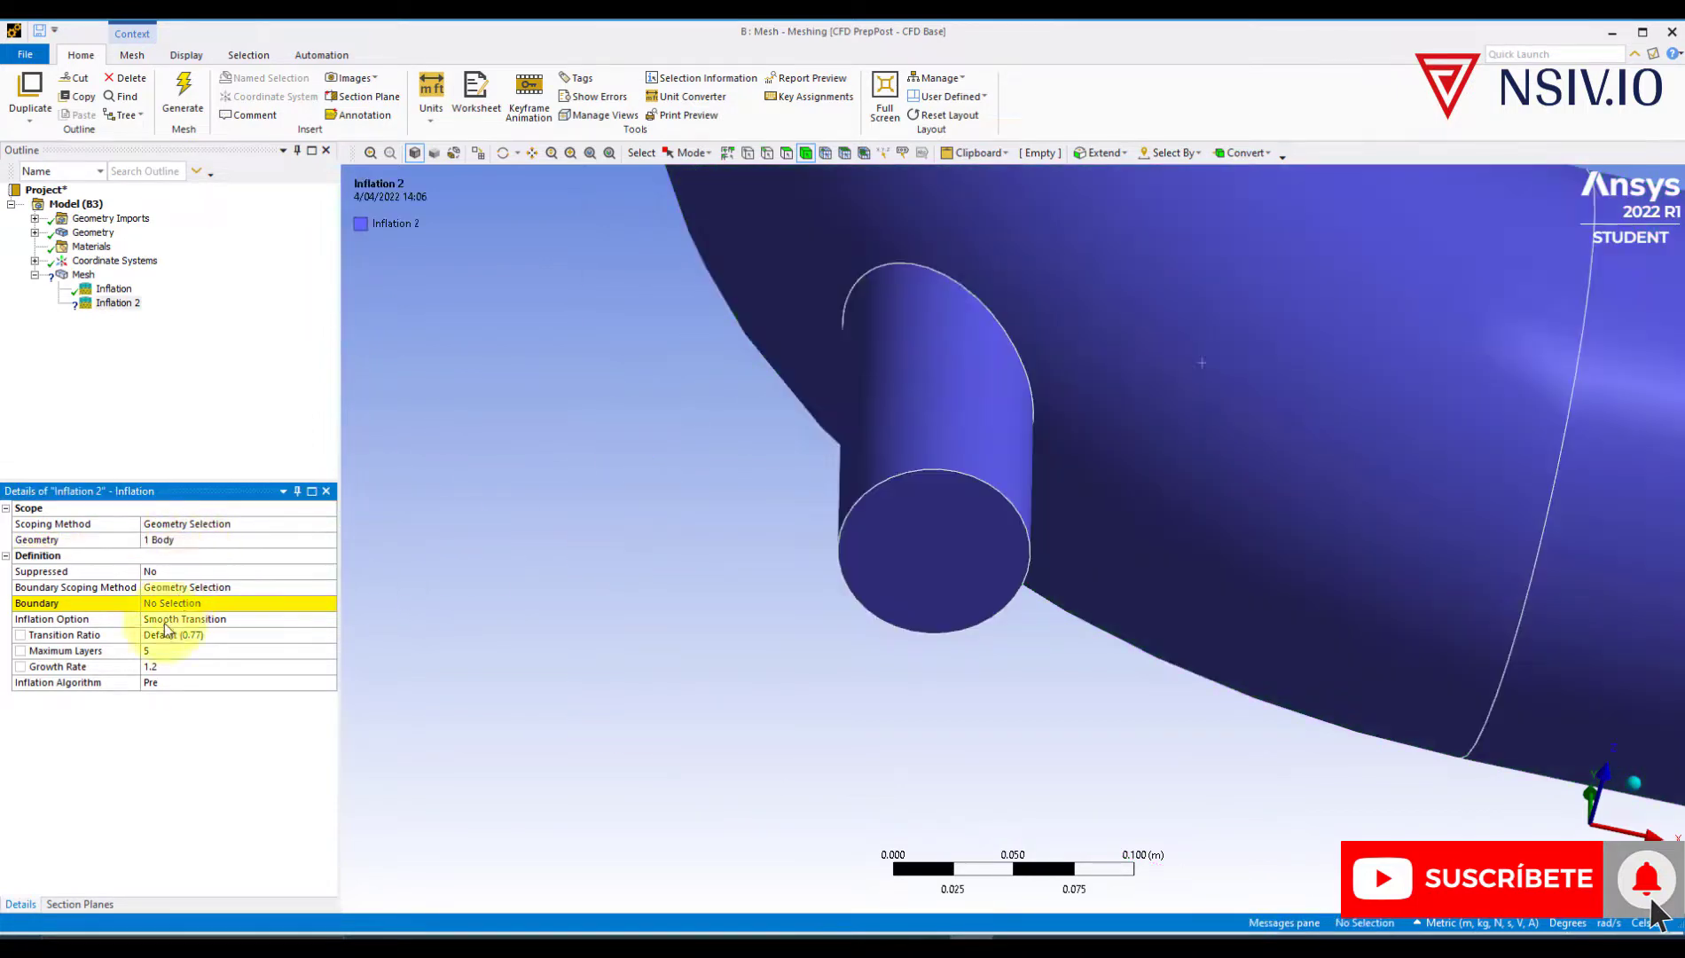
pyautogui.click(163, 608)
pyautogui.click(971, 422)
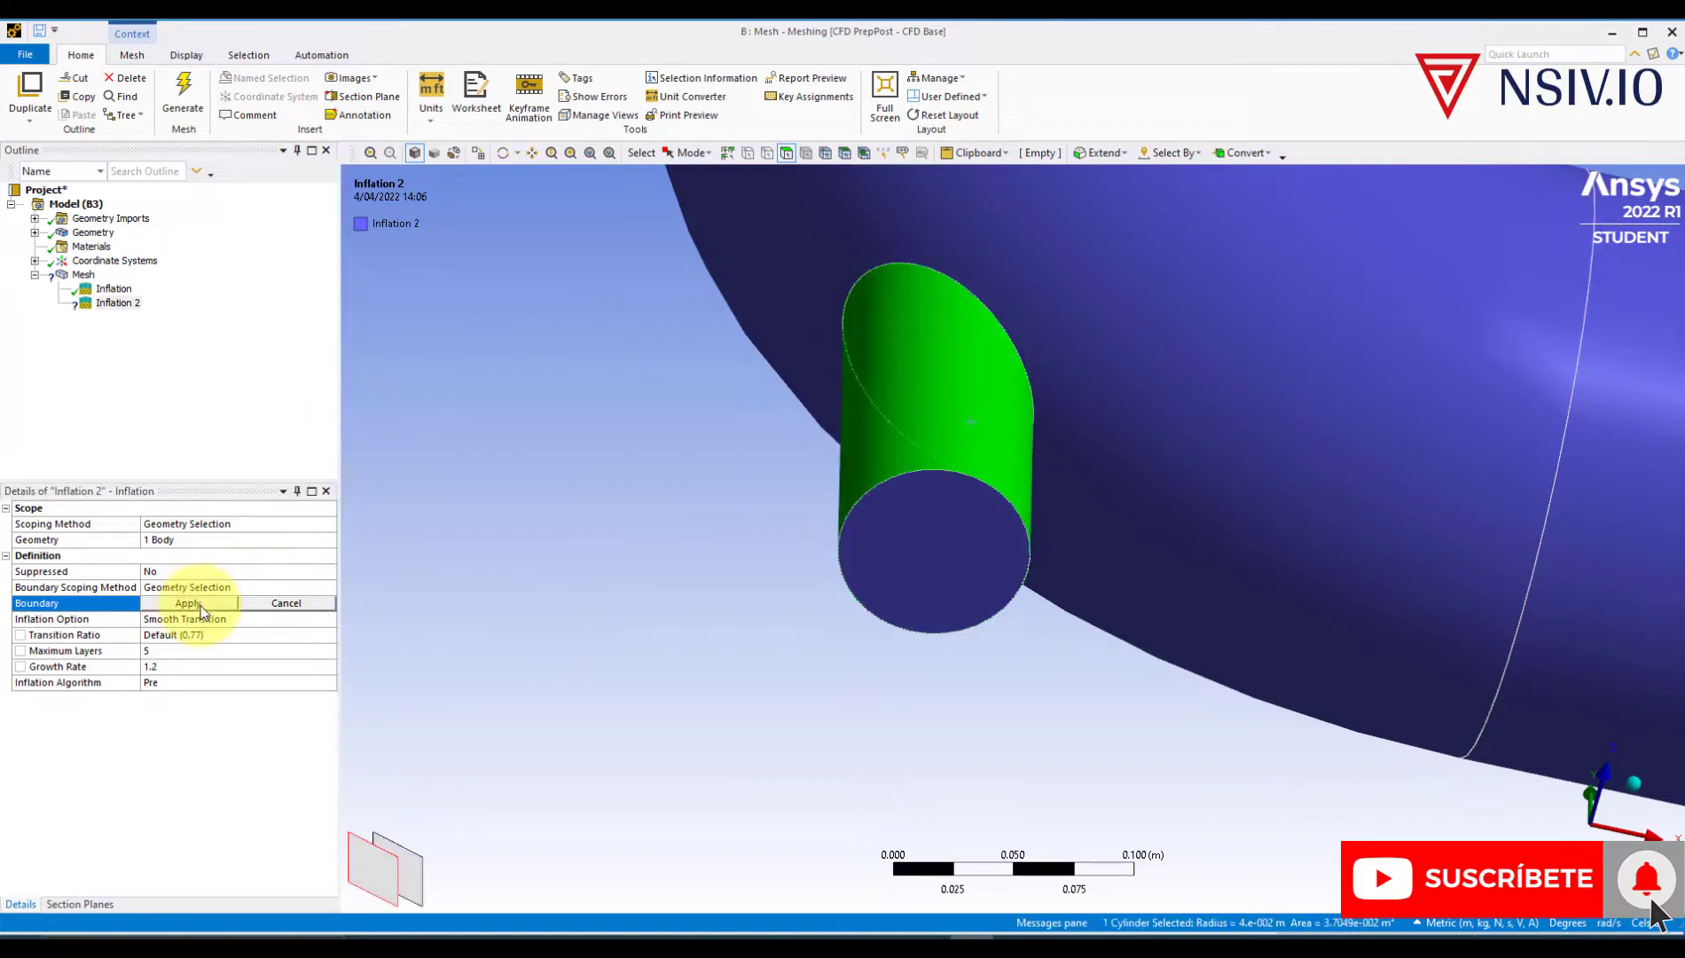
pyautogui.click(193, 603)
# - Define the branch inflation by Total Thickness with its own maximum thickness, and regenerate and display the mesh
pyautogui.click(254, 619)
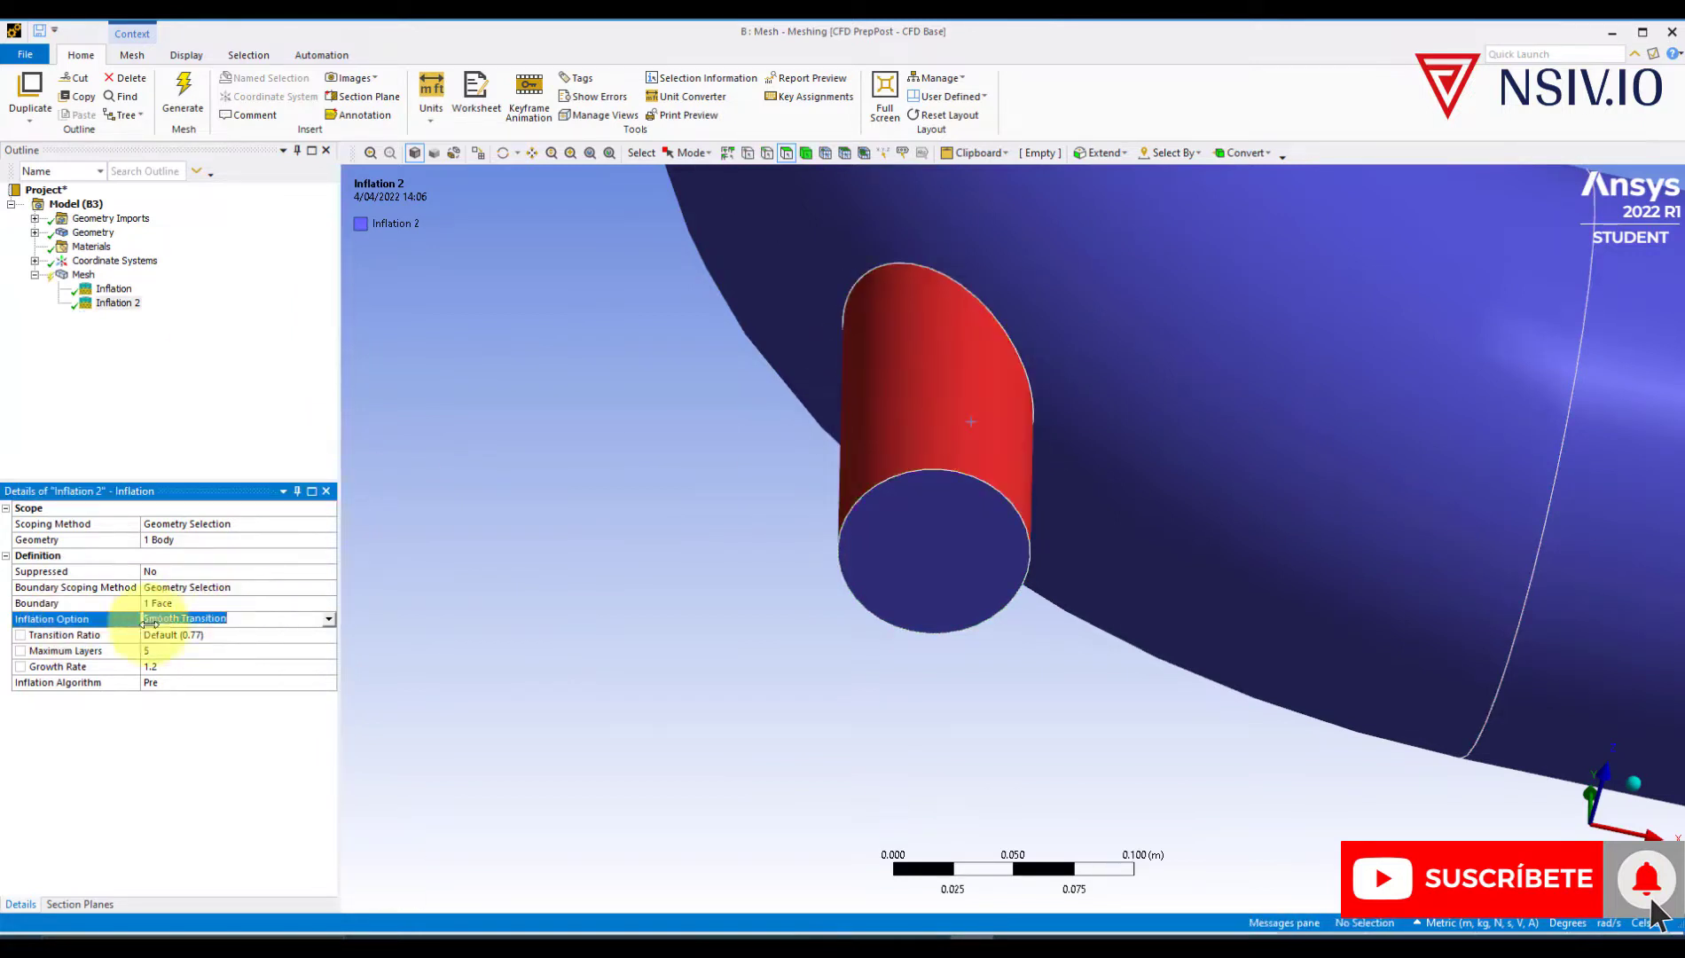
pyautogui.click(328, 619)
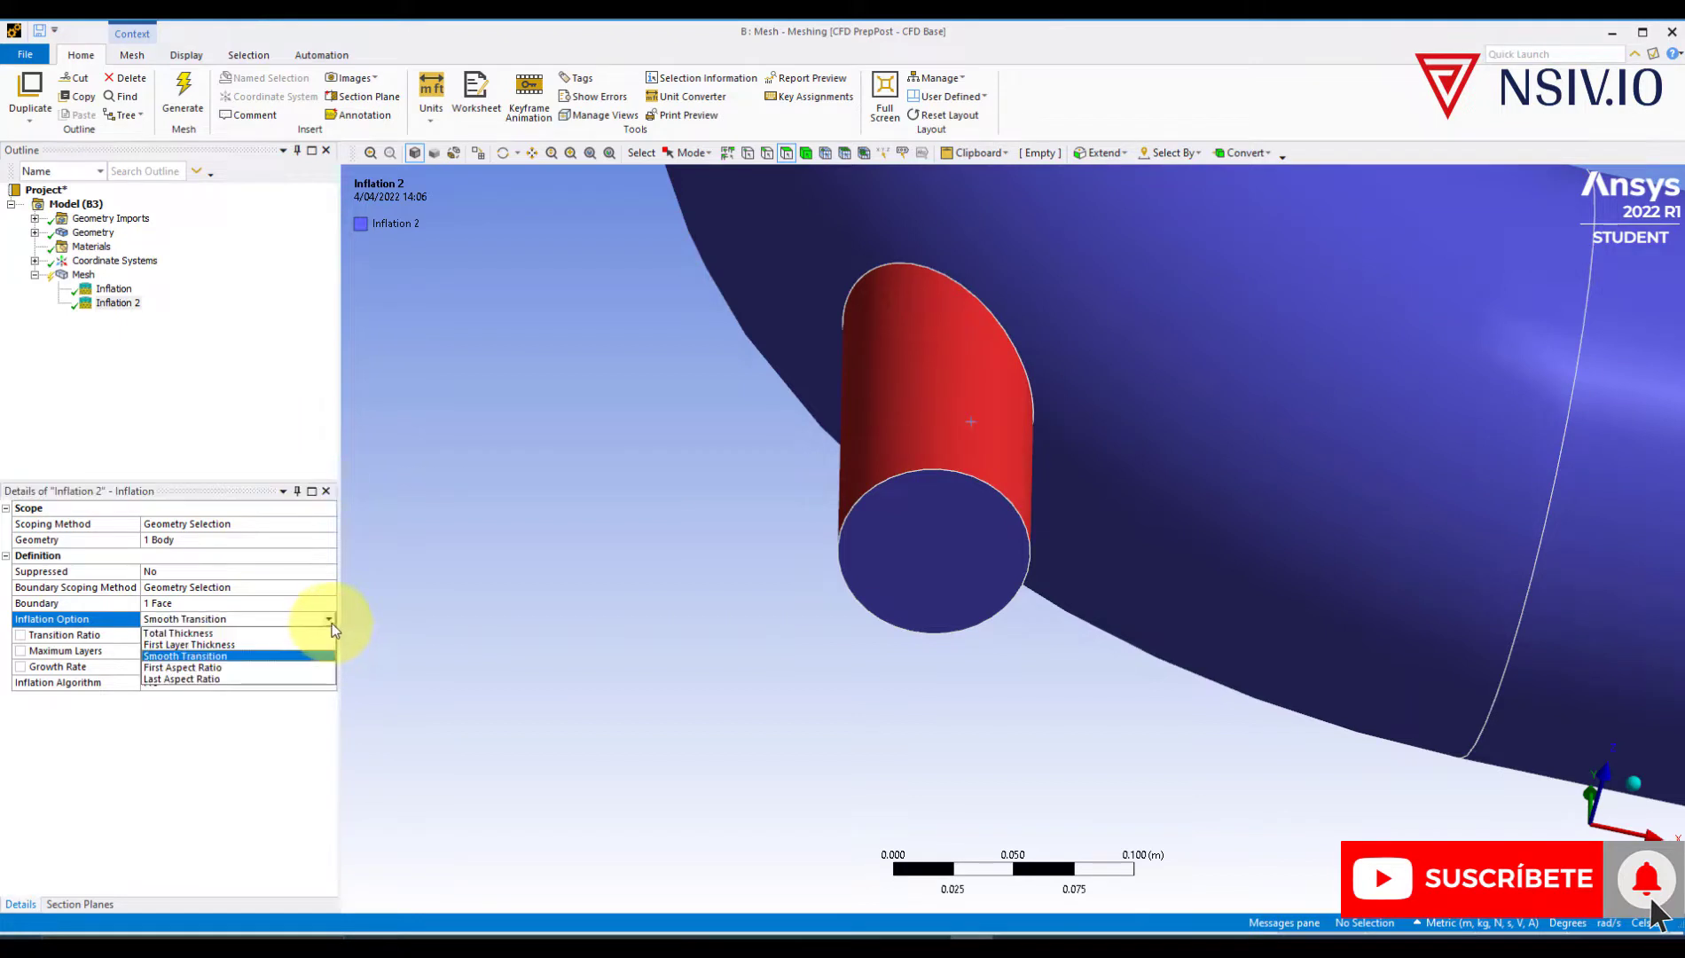
pyautogui.click(182, 642)
pyautogui.click(173, 667)
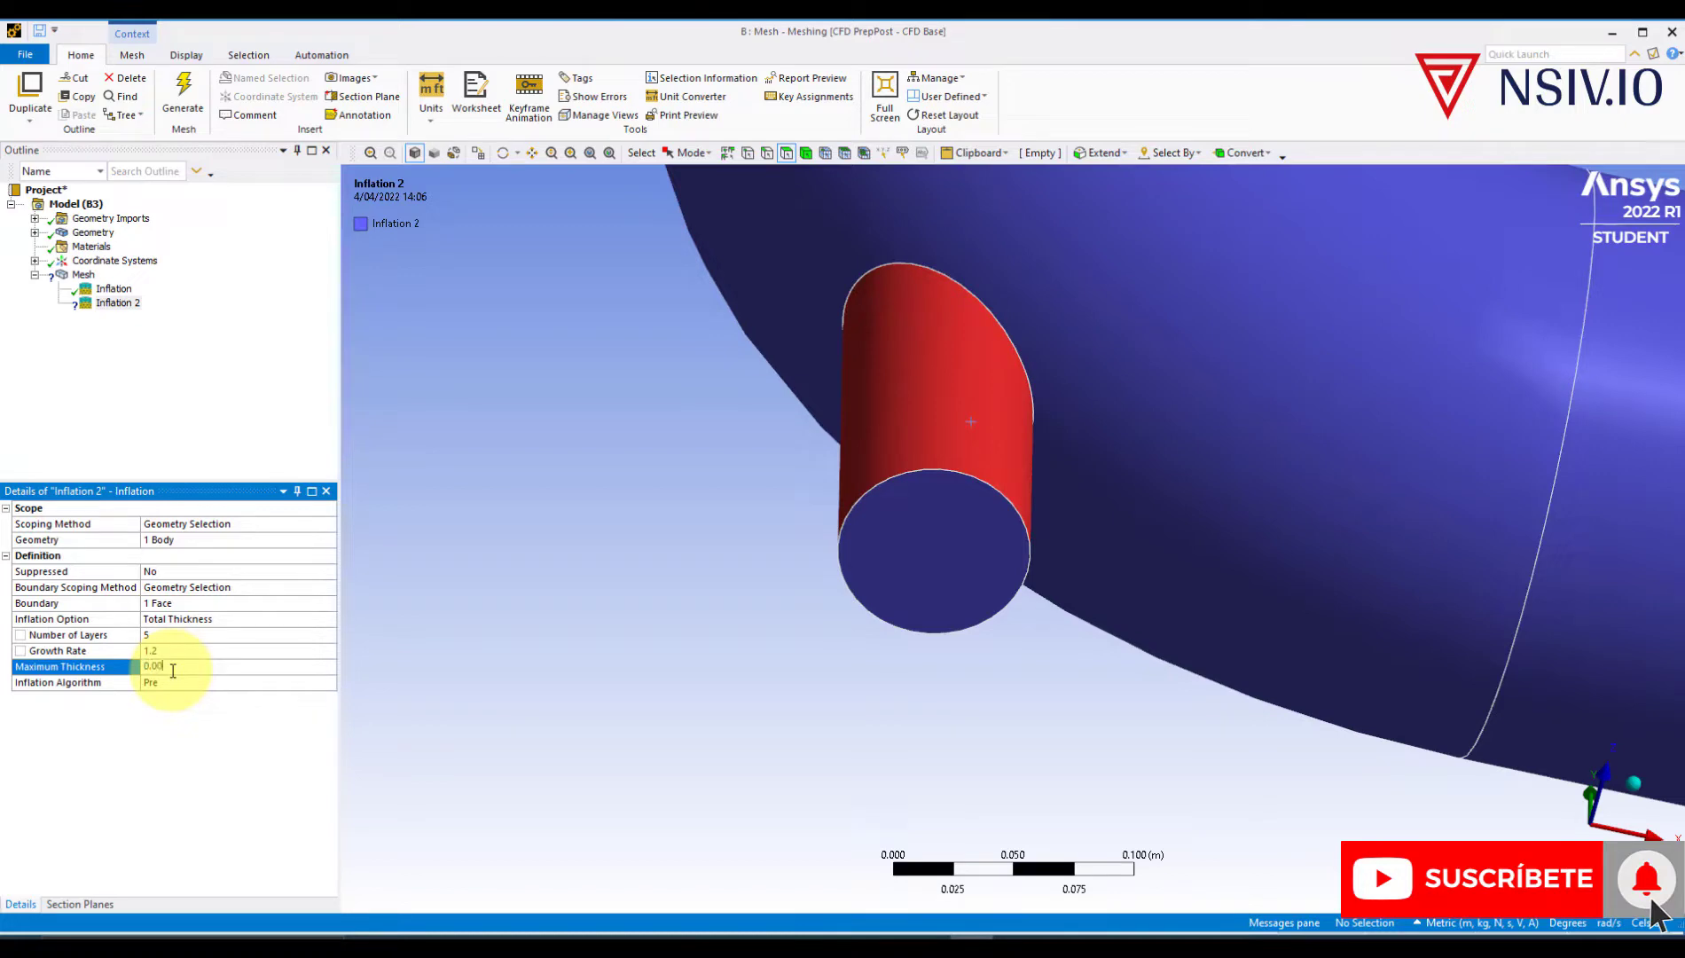
pyautogui.click(183, 94)
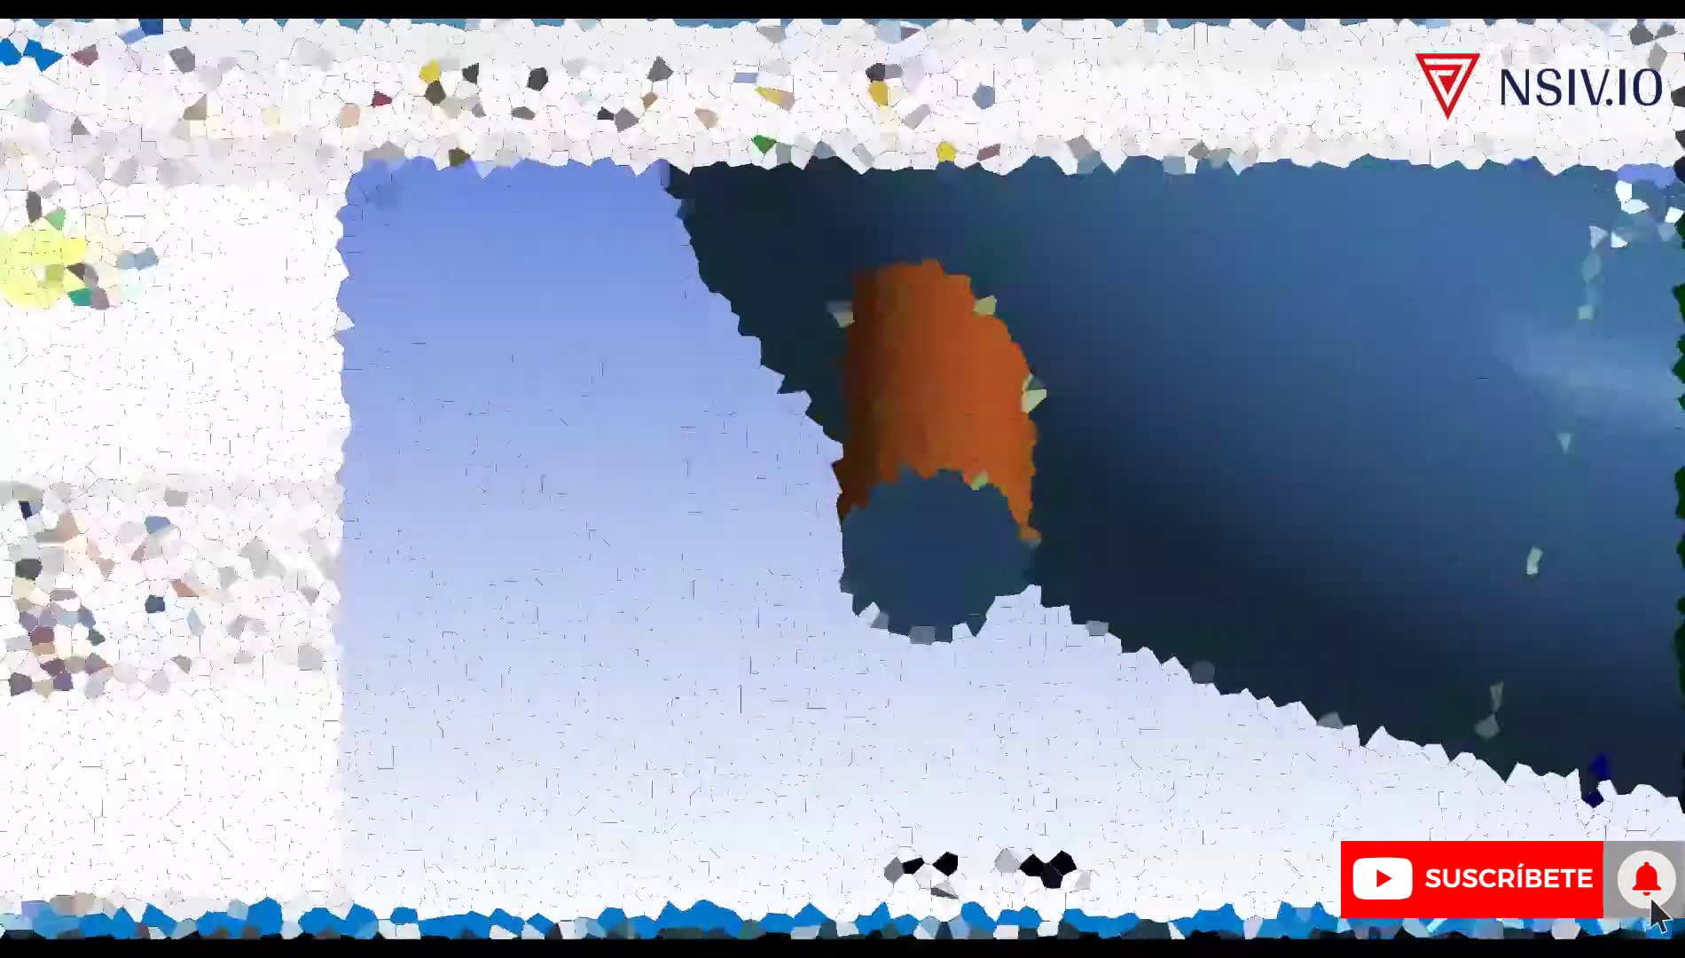
pyautogui.click(83, 274)
pyautogui.moveTo(978, 525); pyautogui.dragTo(1061, 679, button='middle')
pyautogui.scroll(-6, 1117, 572)
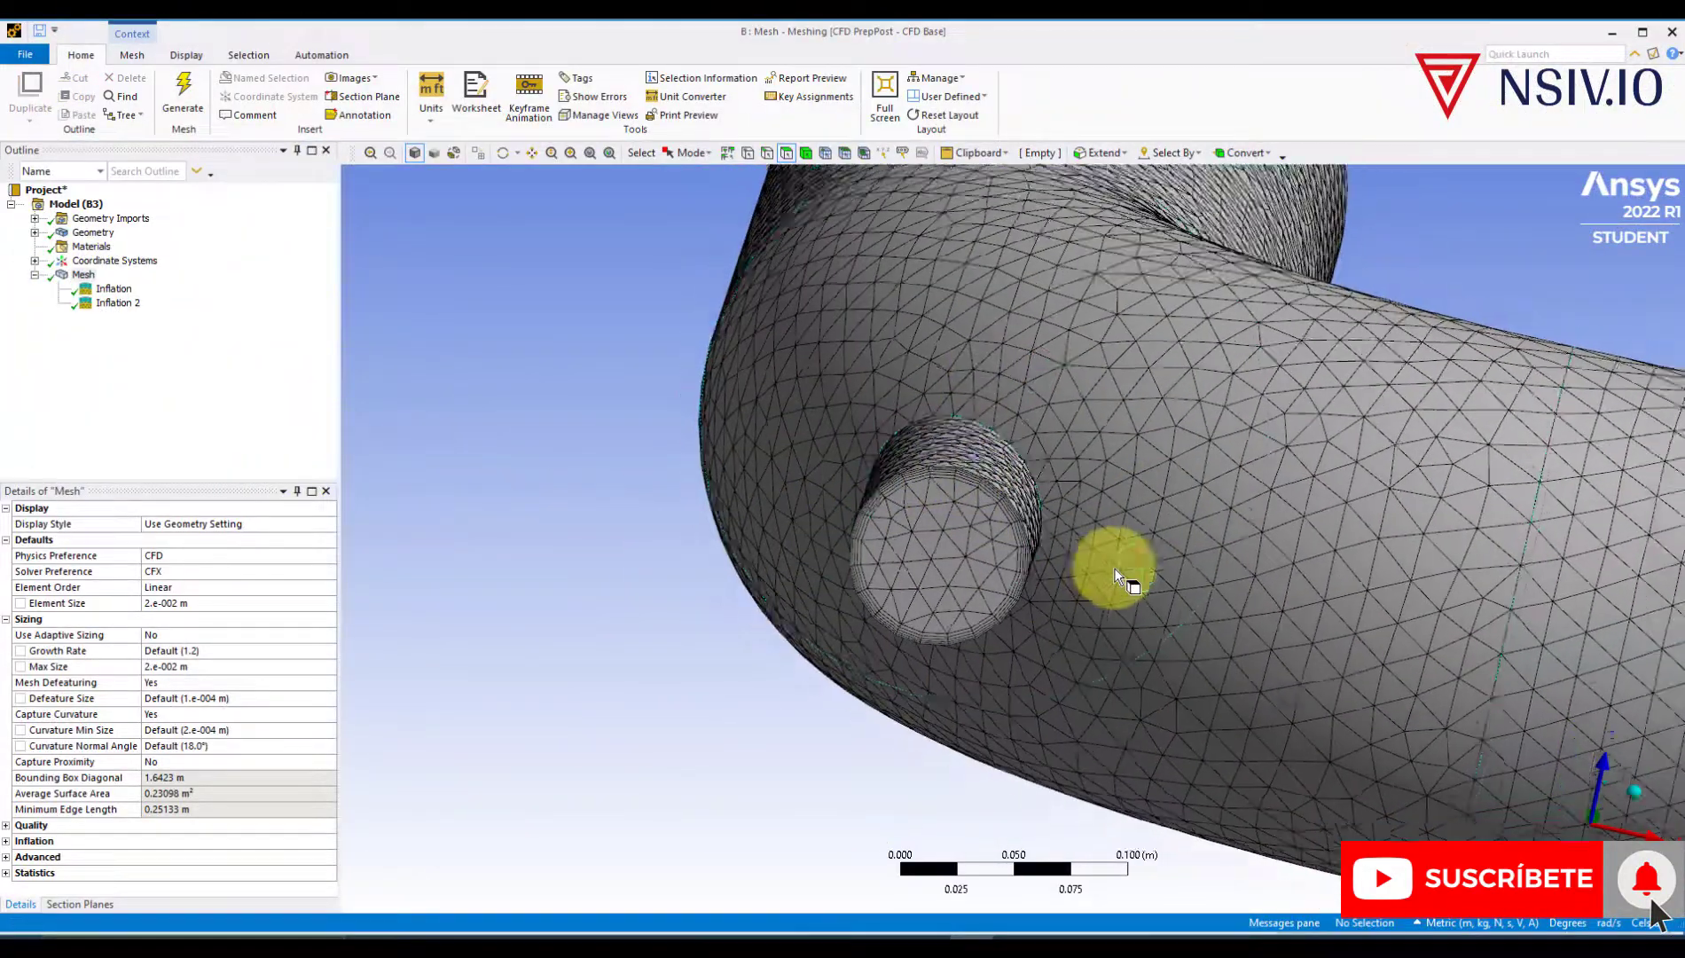
# - Create a named selection called inlet1 from the end face of the horizontal main leg
pyautogui.moveTo(1195, 401); pyautogui.dragTo(1009, 508, button='middle')
pyautogui.scroll(-3, 1135, 586)
pyautogui.scroll(-2, 1104, 625)
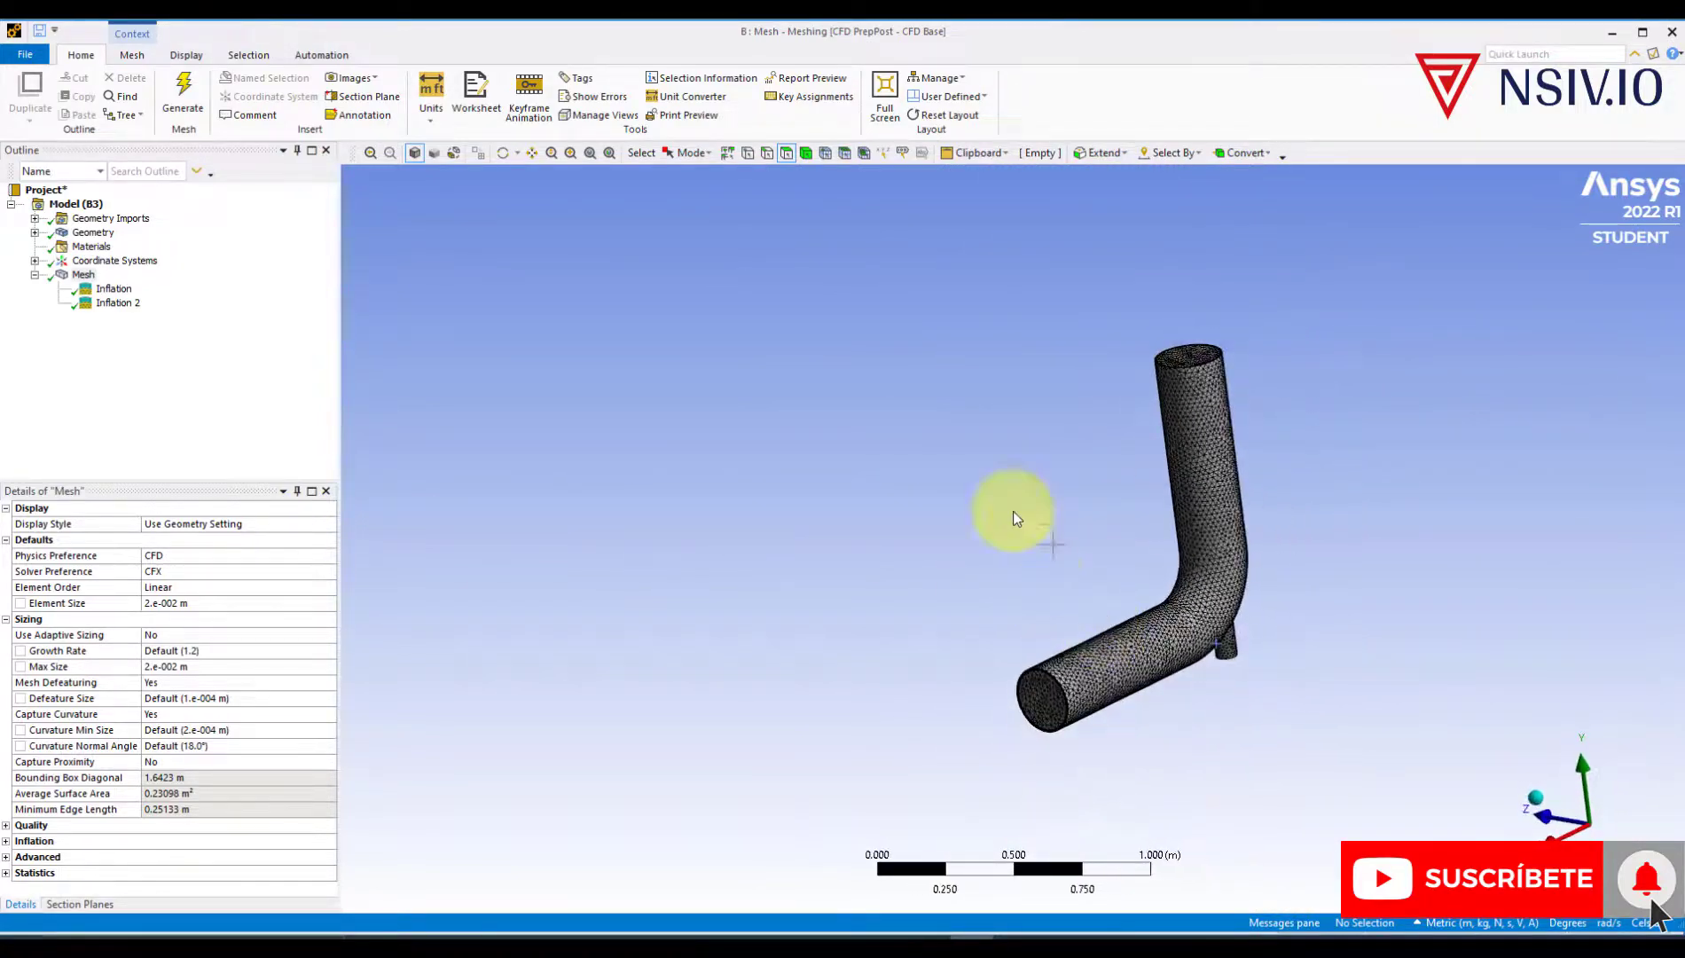
pyautogui.moveTo(900, 321); pyautogui.dragTo(1413, 739, button='right')
pyautogui.scroll(2, 1051, 759)
pyautogui.scroll(-3, 975, 789)
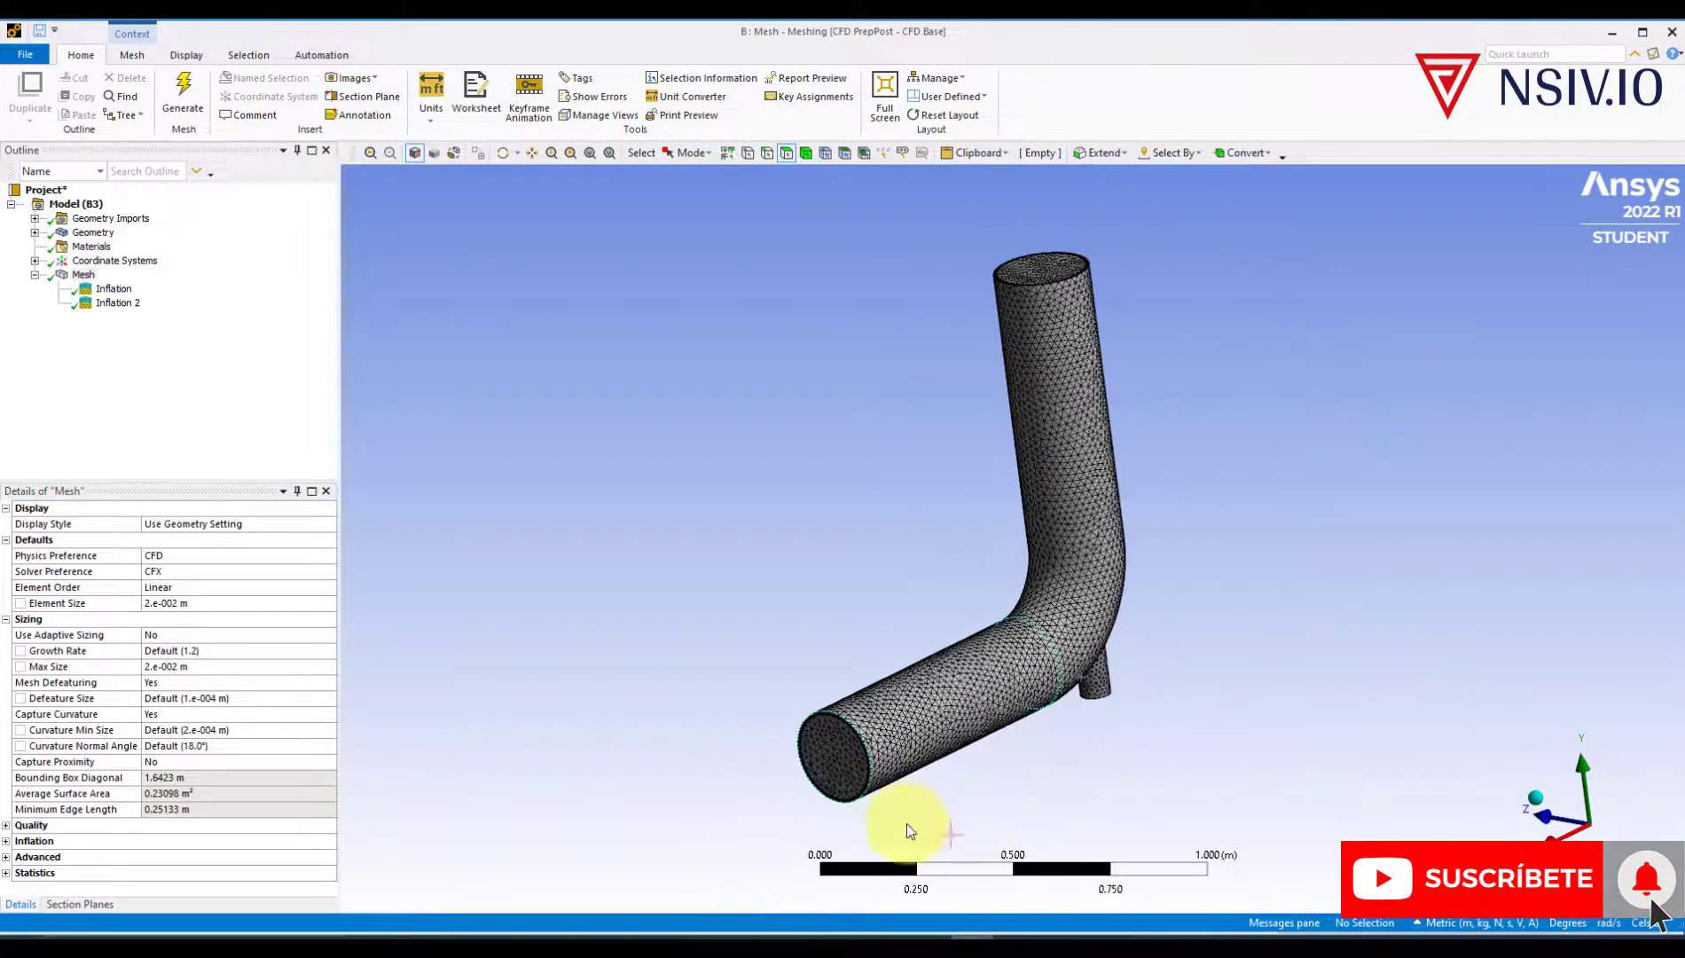
pyautogui.click(833, 755)
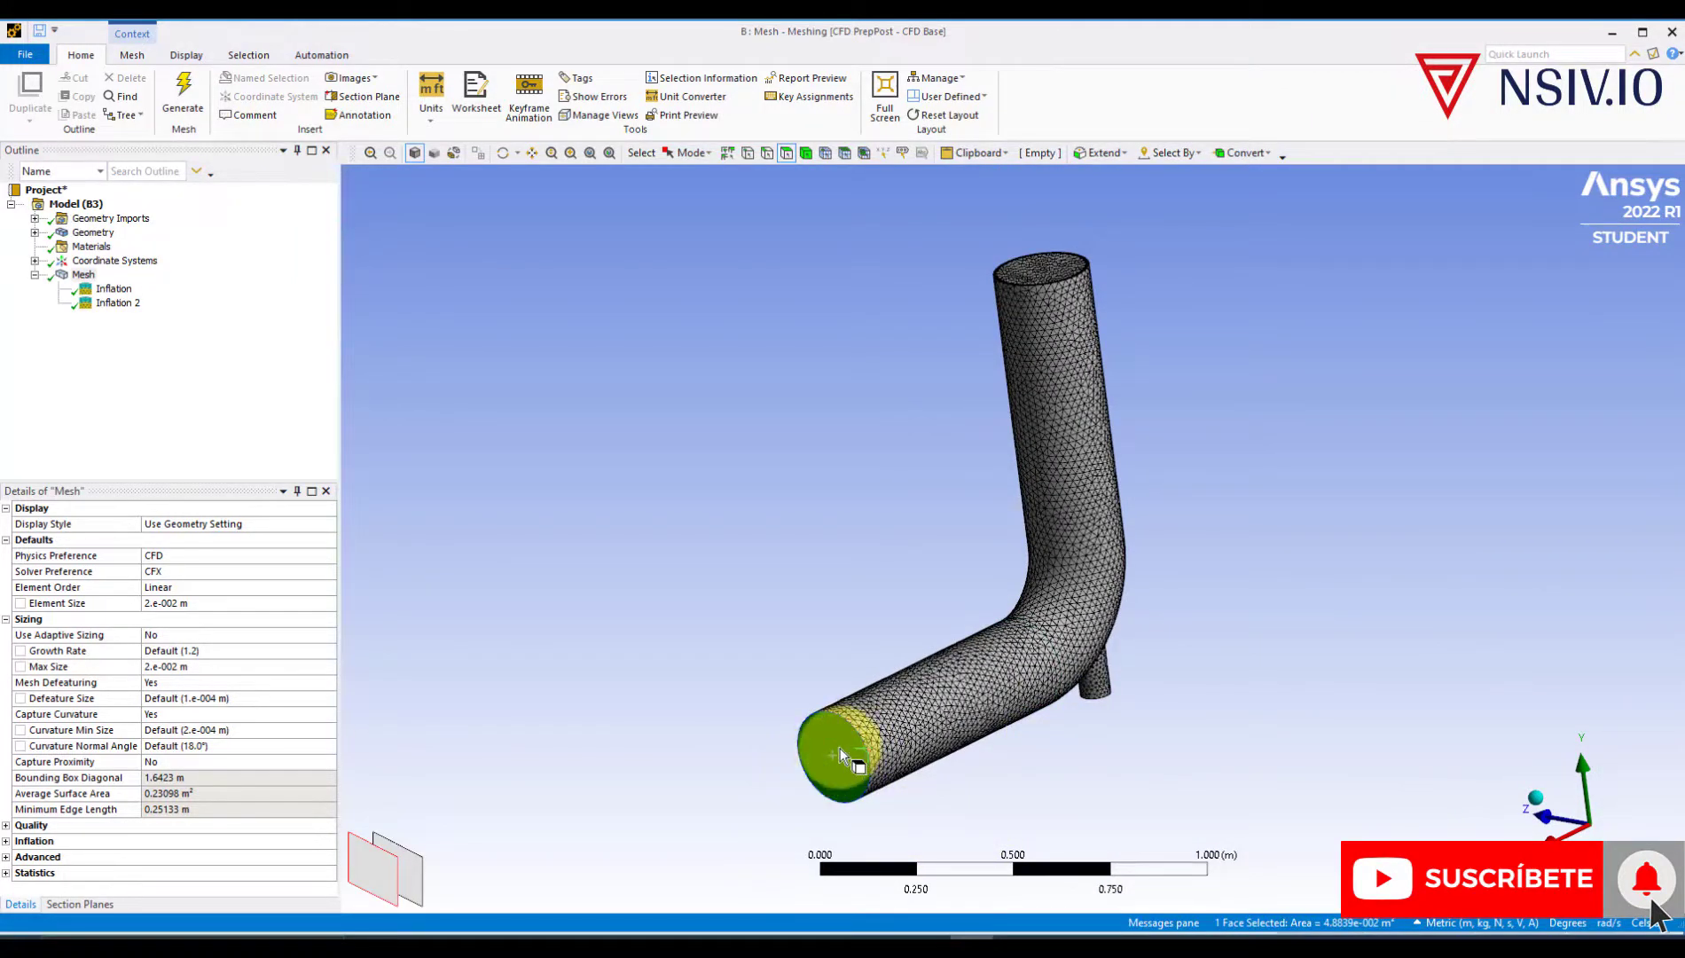
pyautogui.rightClick(841, 749)
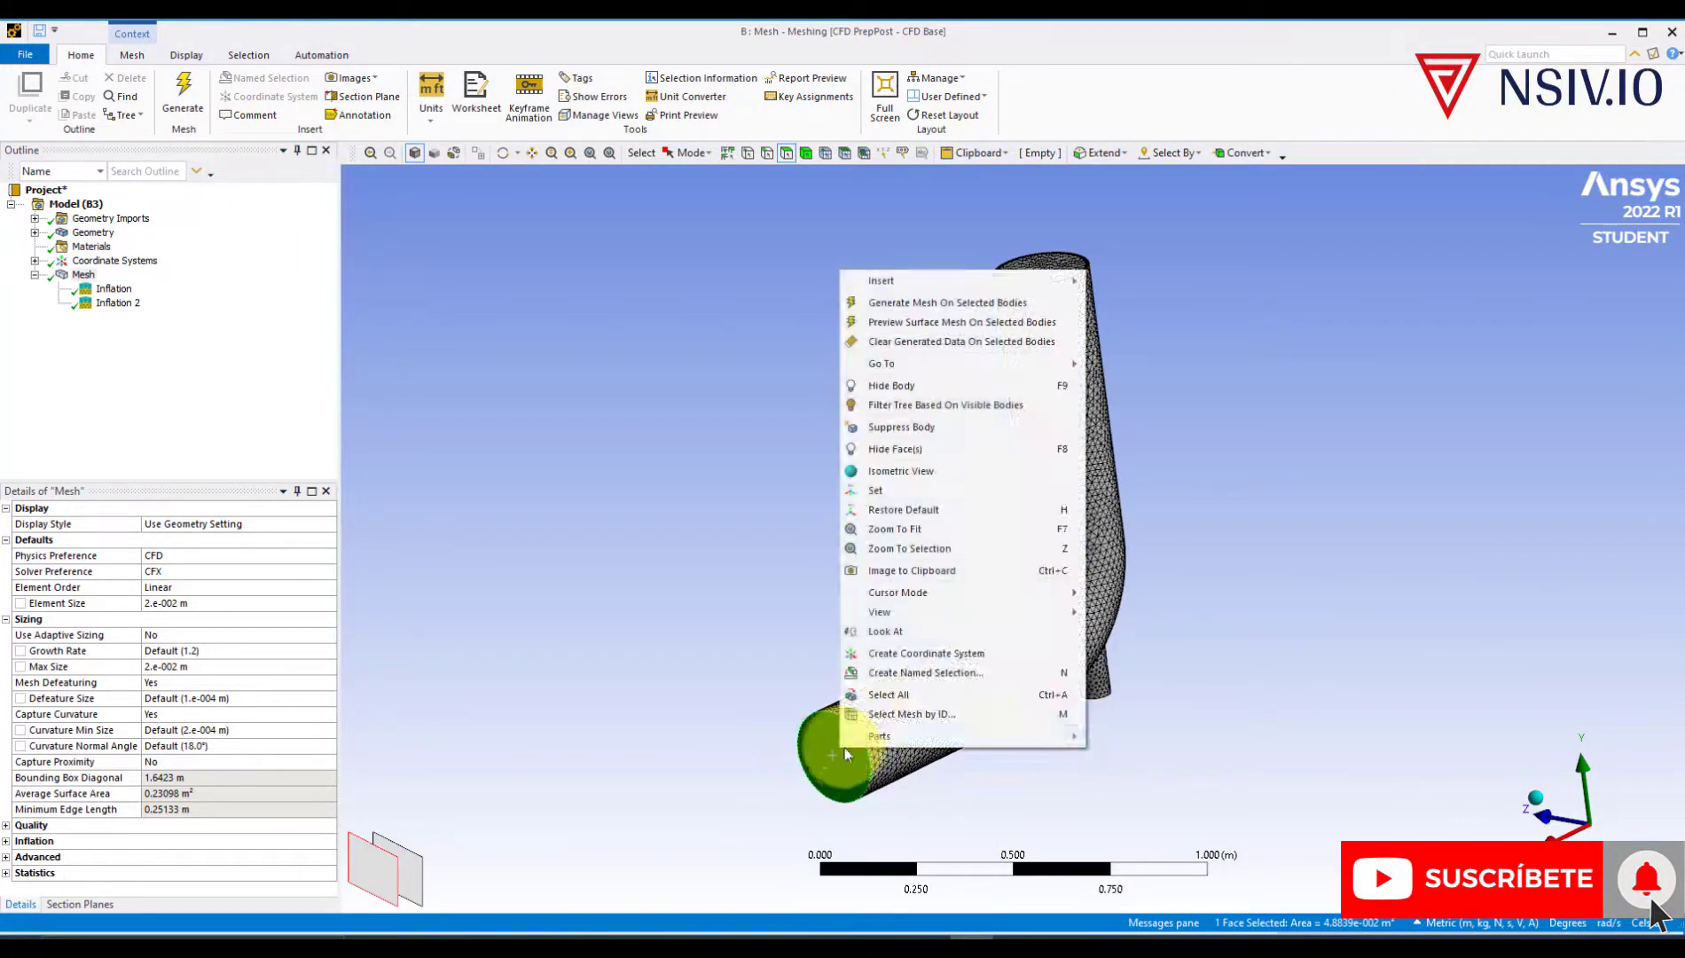
pyautogui.click(898, 673)
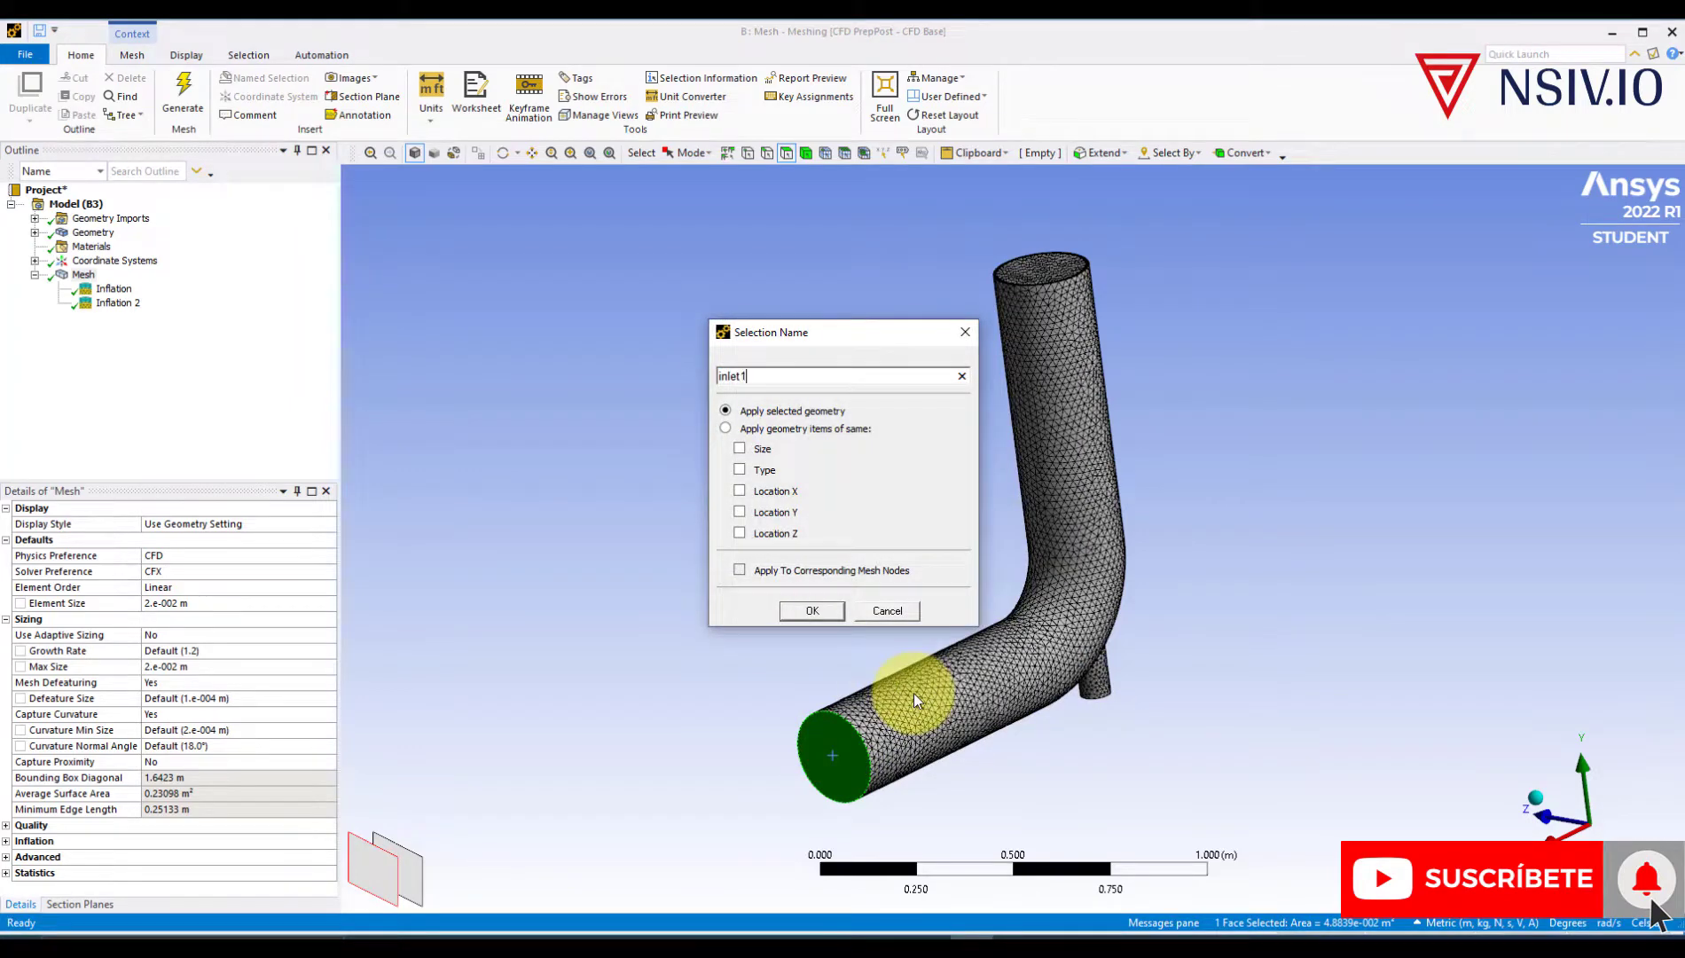
pyautogui.press('Return')
# - Create a named selection called inlet2 from the end face of the small branch
pyautogui.moveTo(1063, 647); pyautogui.dragTo(997, 508, button='middle')
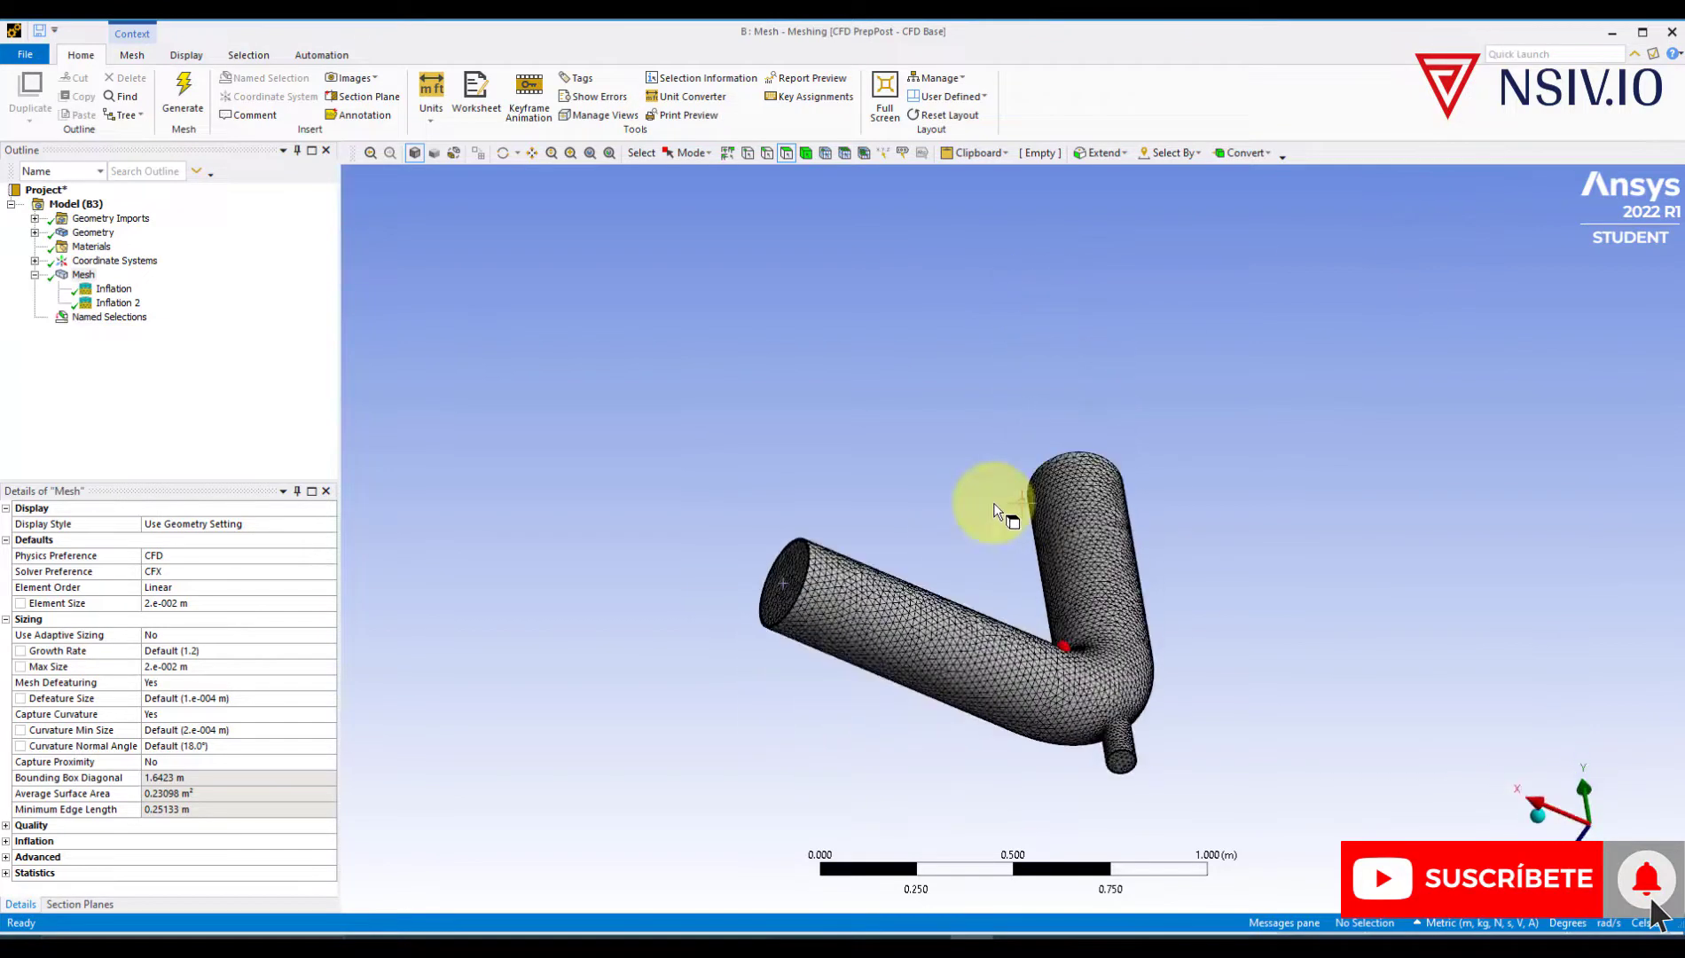
pyautogui.scroll(5, 1045, 677)
pyautogui.click(933, 668)
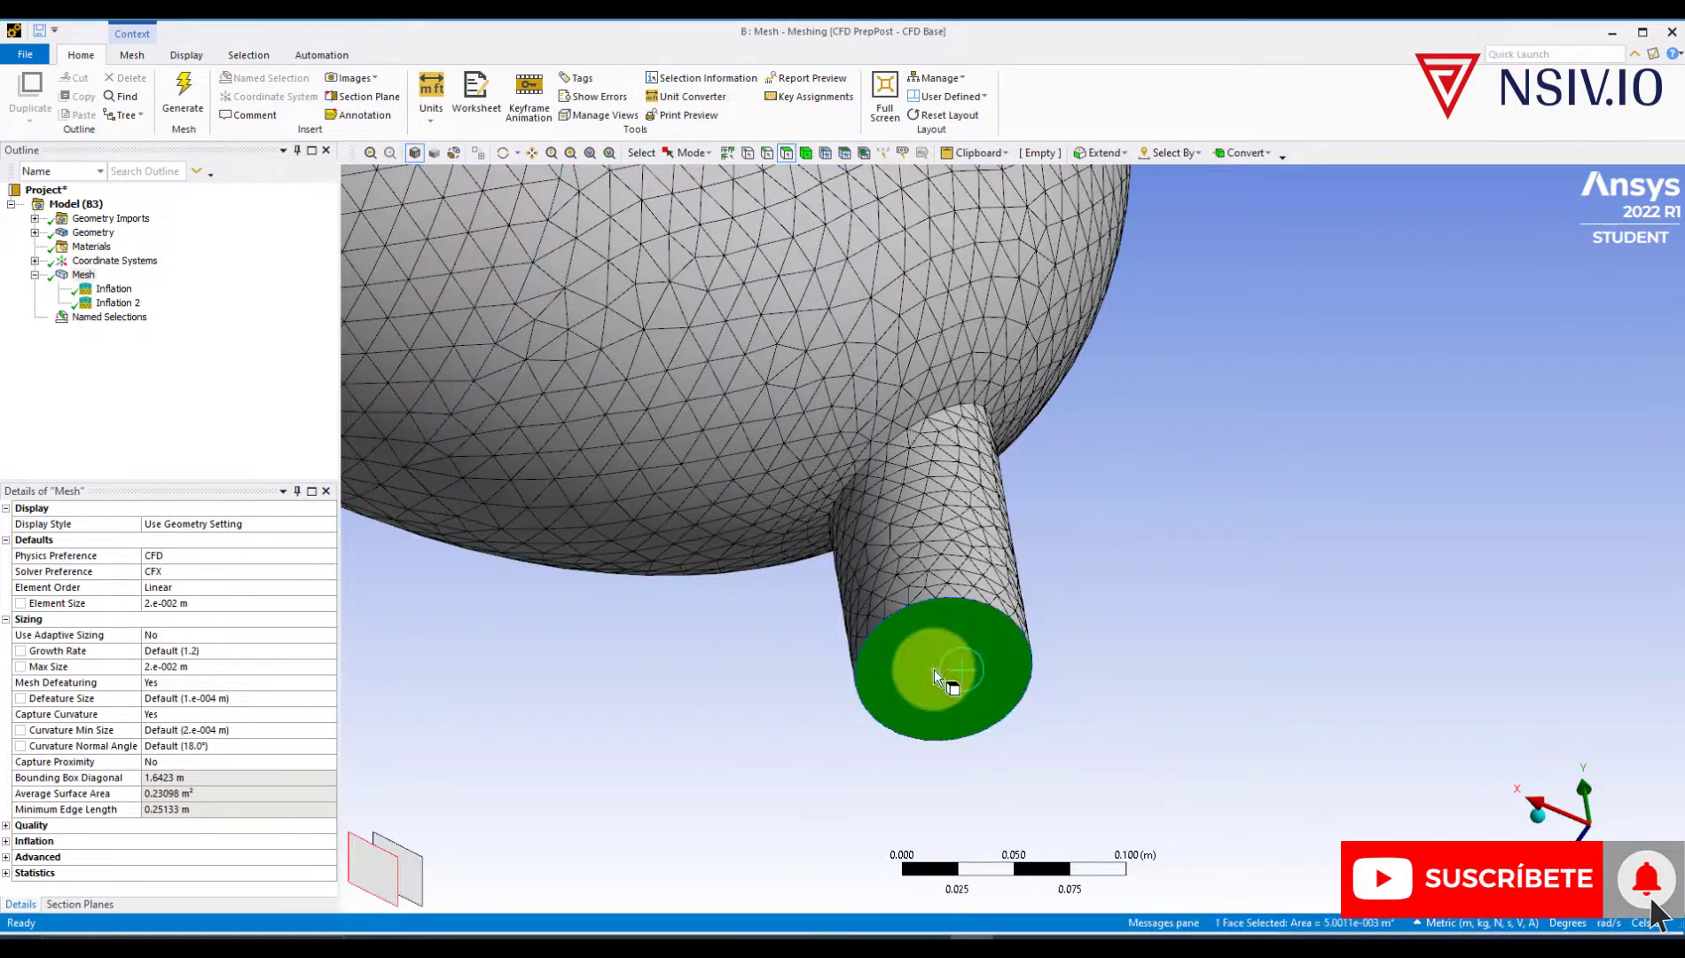
pyautogui.rightClick(933, 668)
pyautogui.click(987, 596)
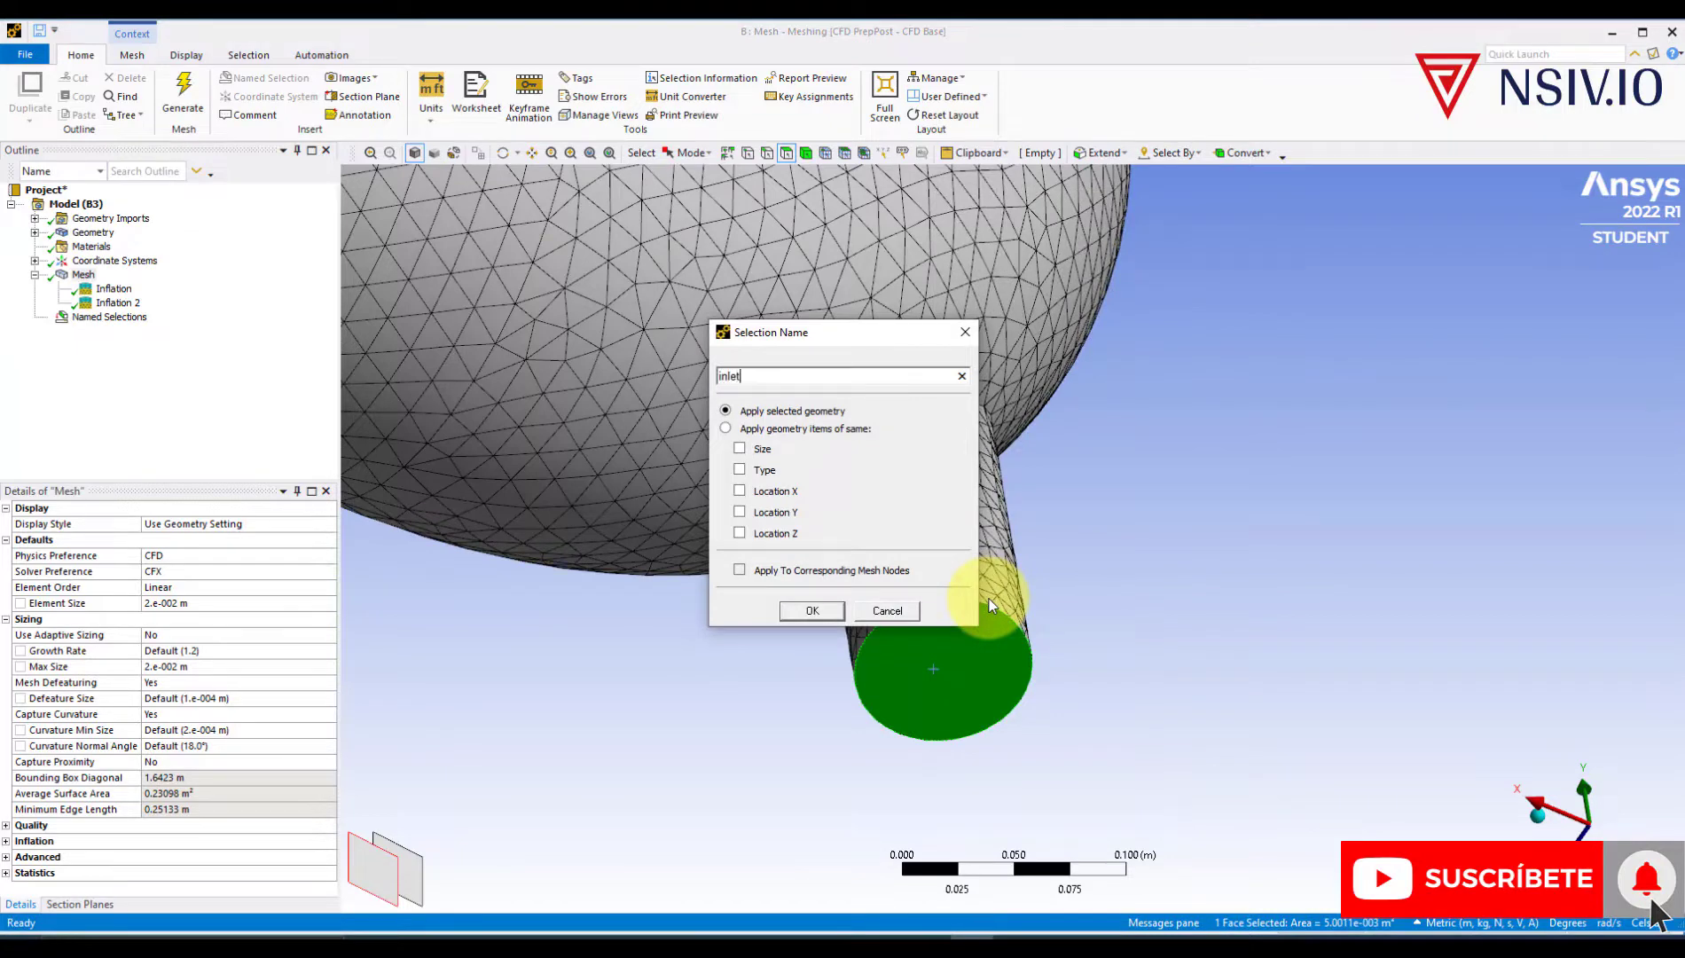
pyautogui.press('Return')
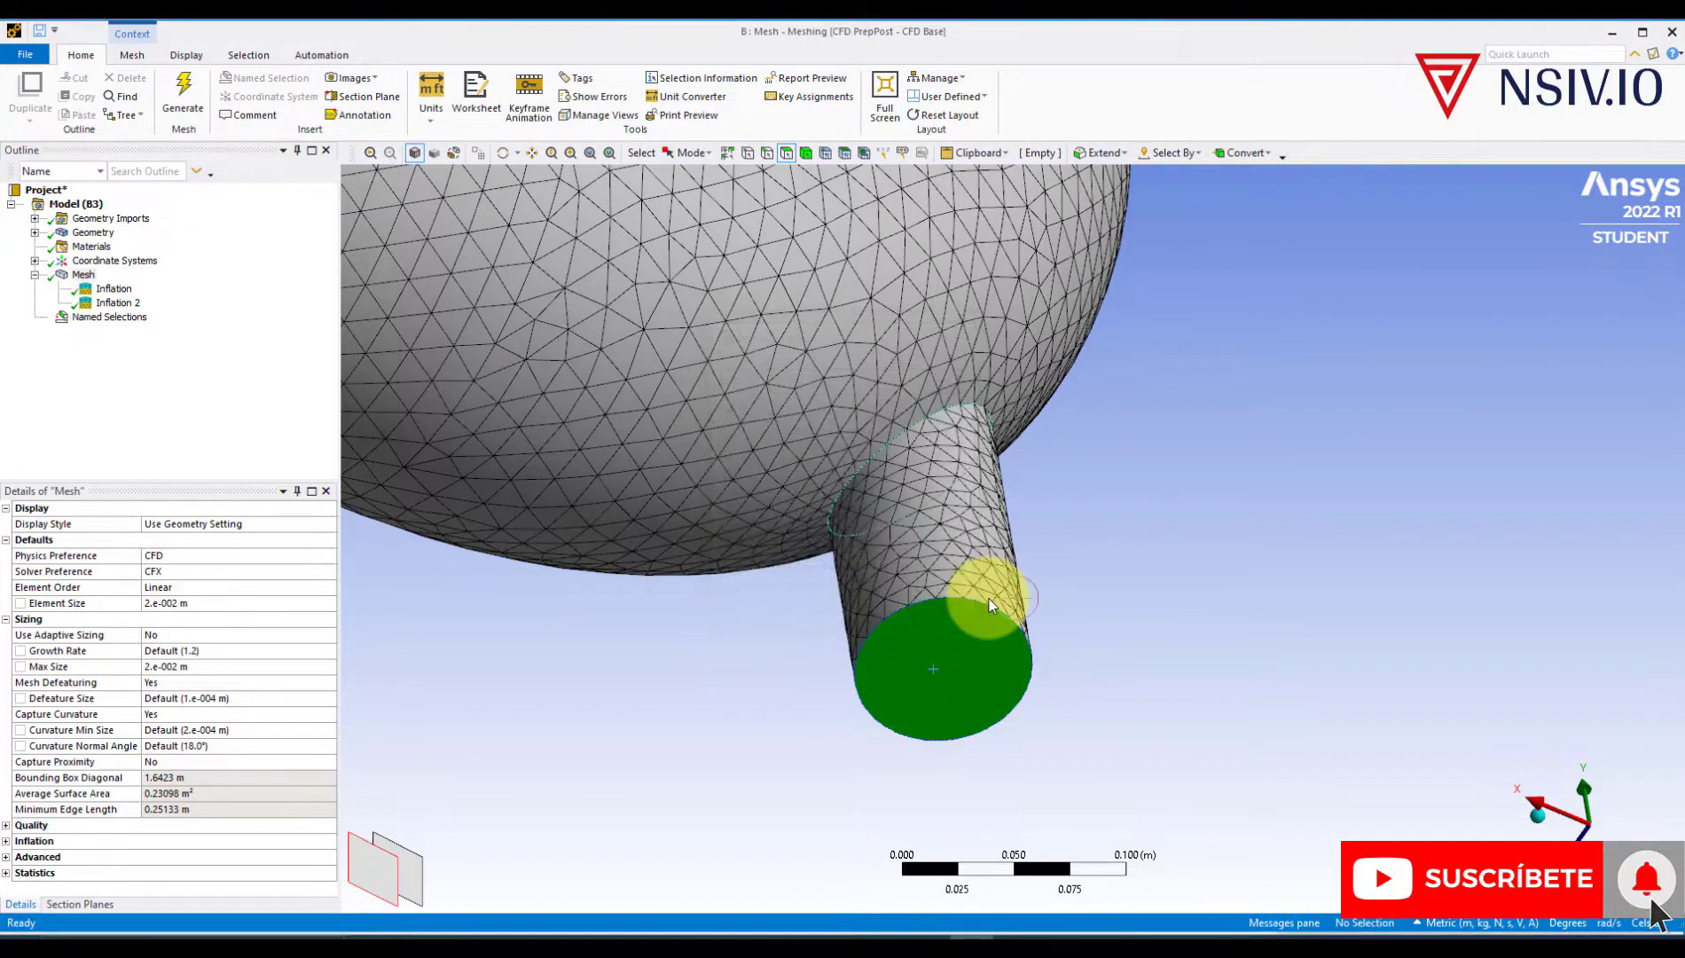
# - Create a named selection called outlet from the end face of the vertical main leg
pyautogui.scroll(-8, 1007, 451)
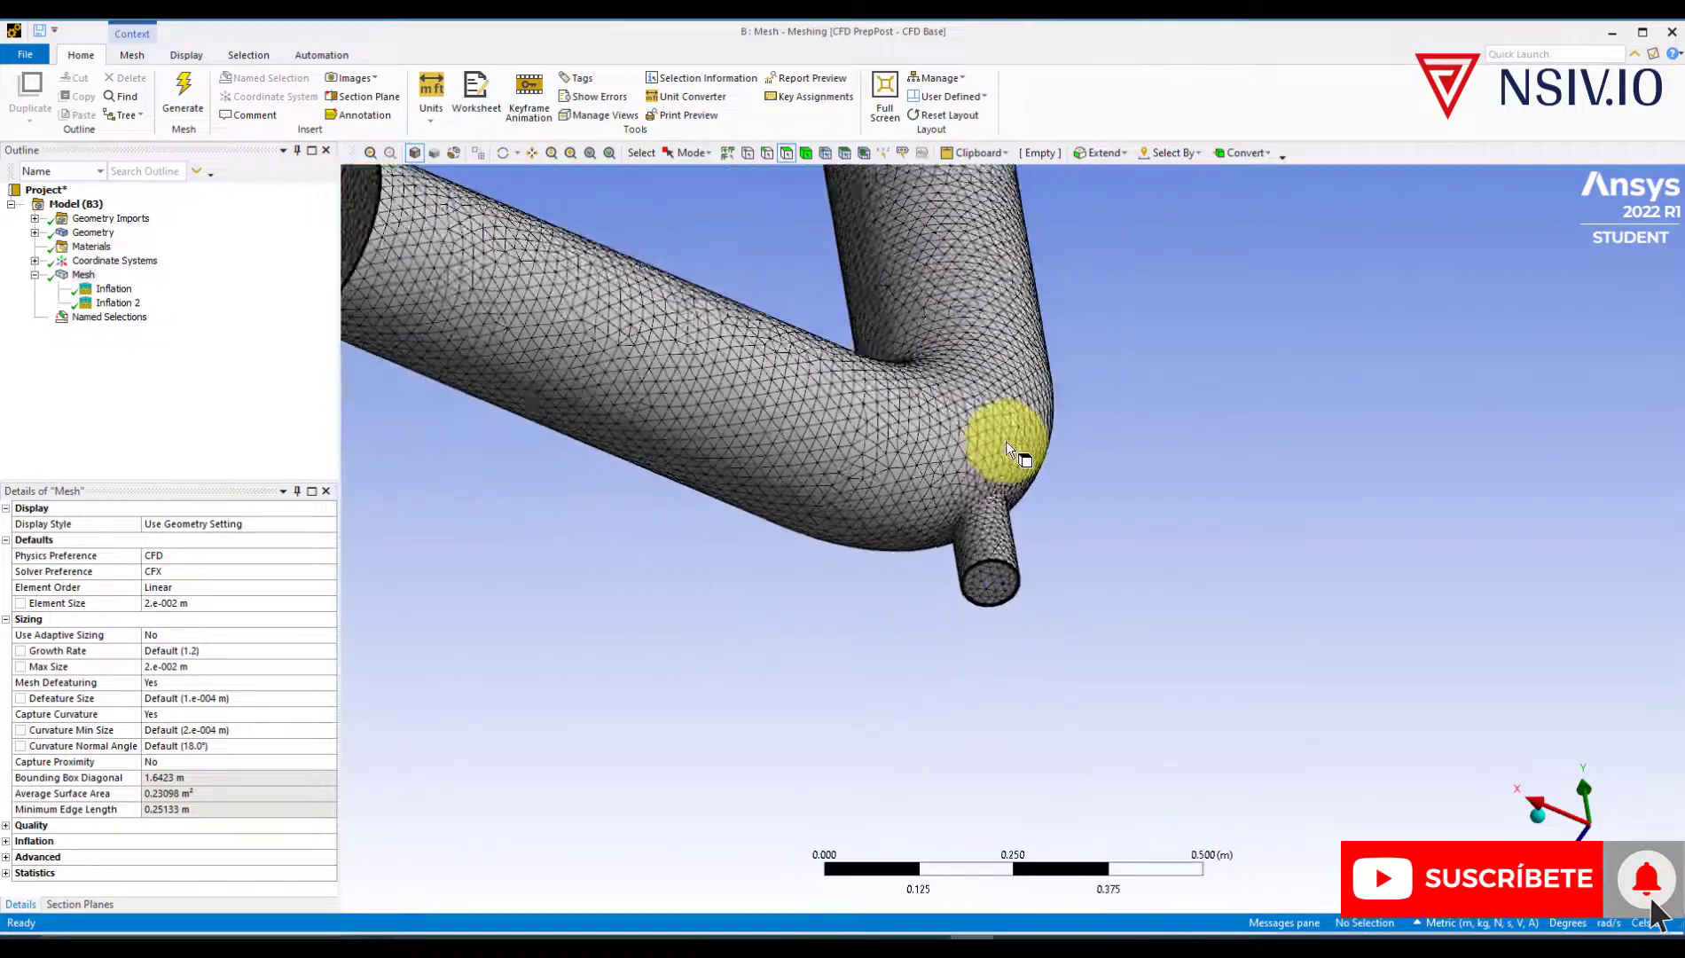
pyautogui.moveTo(997, 277); pyautogui.dragTo(990, 397, button='middle')
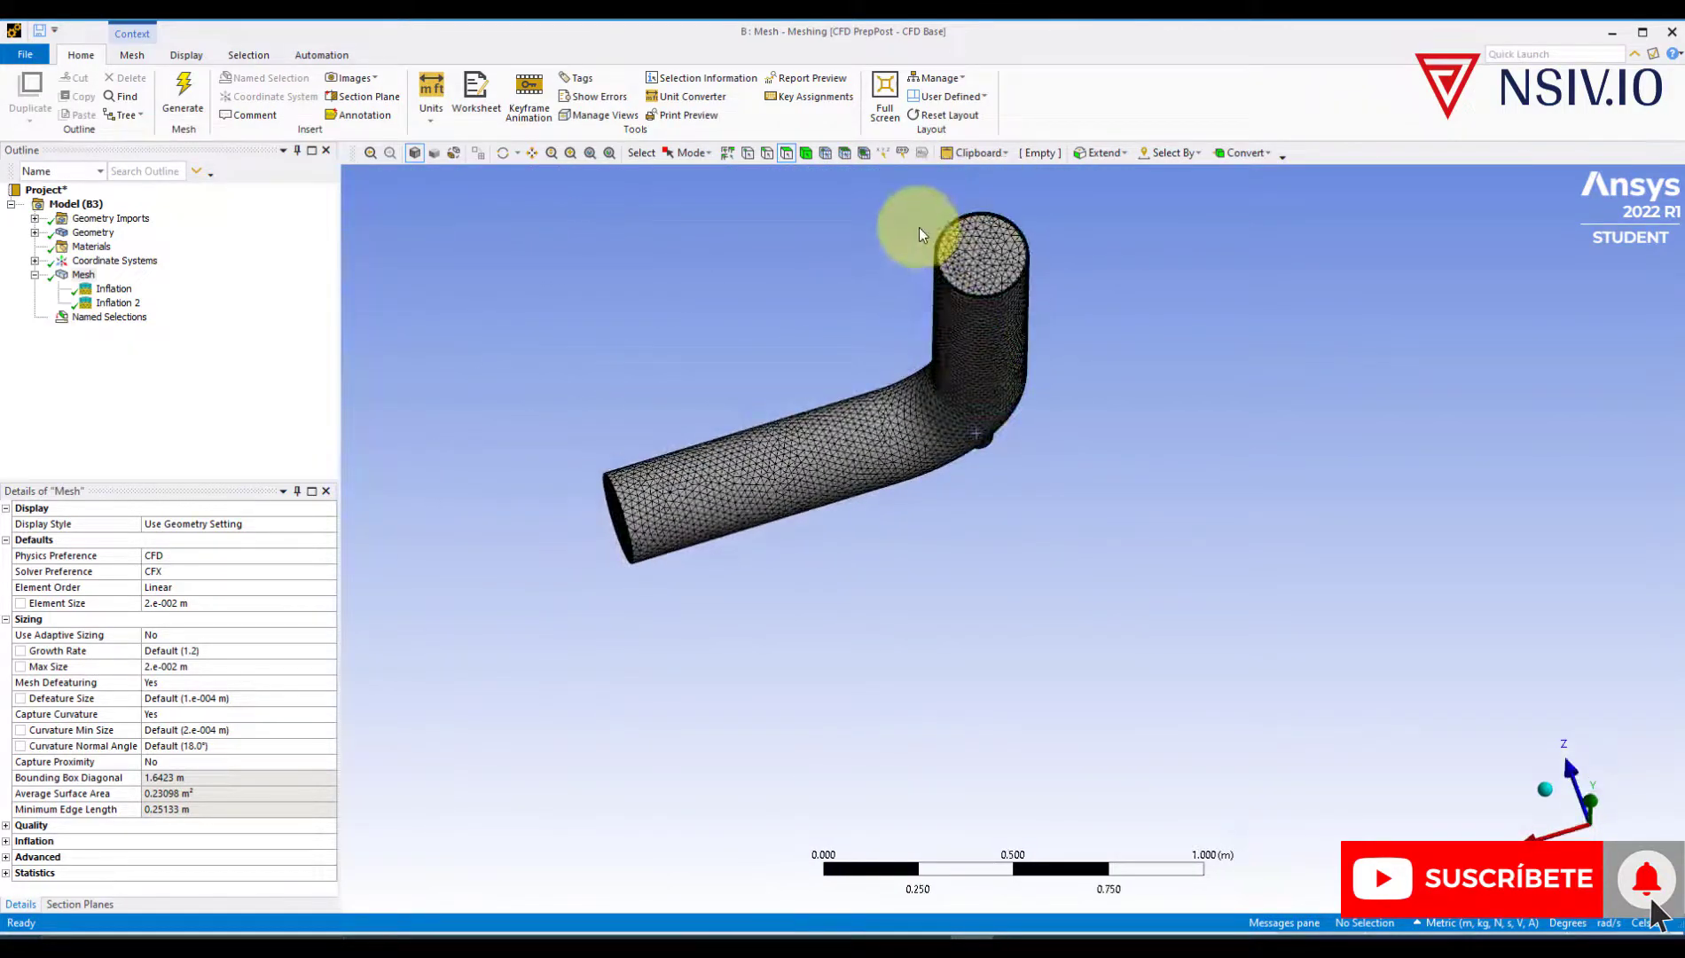
pyautogui.scroll(8, 976, 257)
pyautogui.click(891, 412)
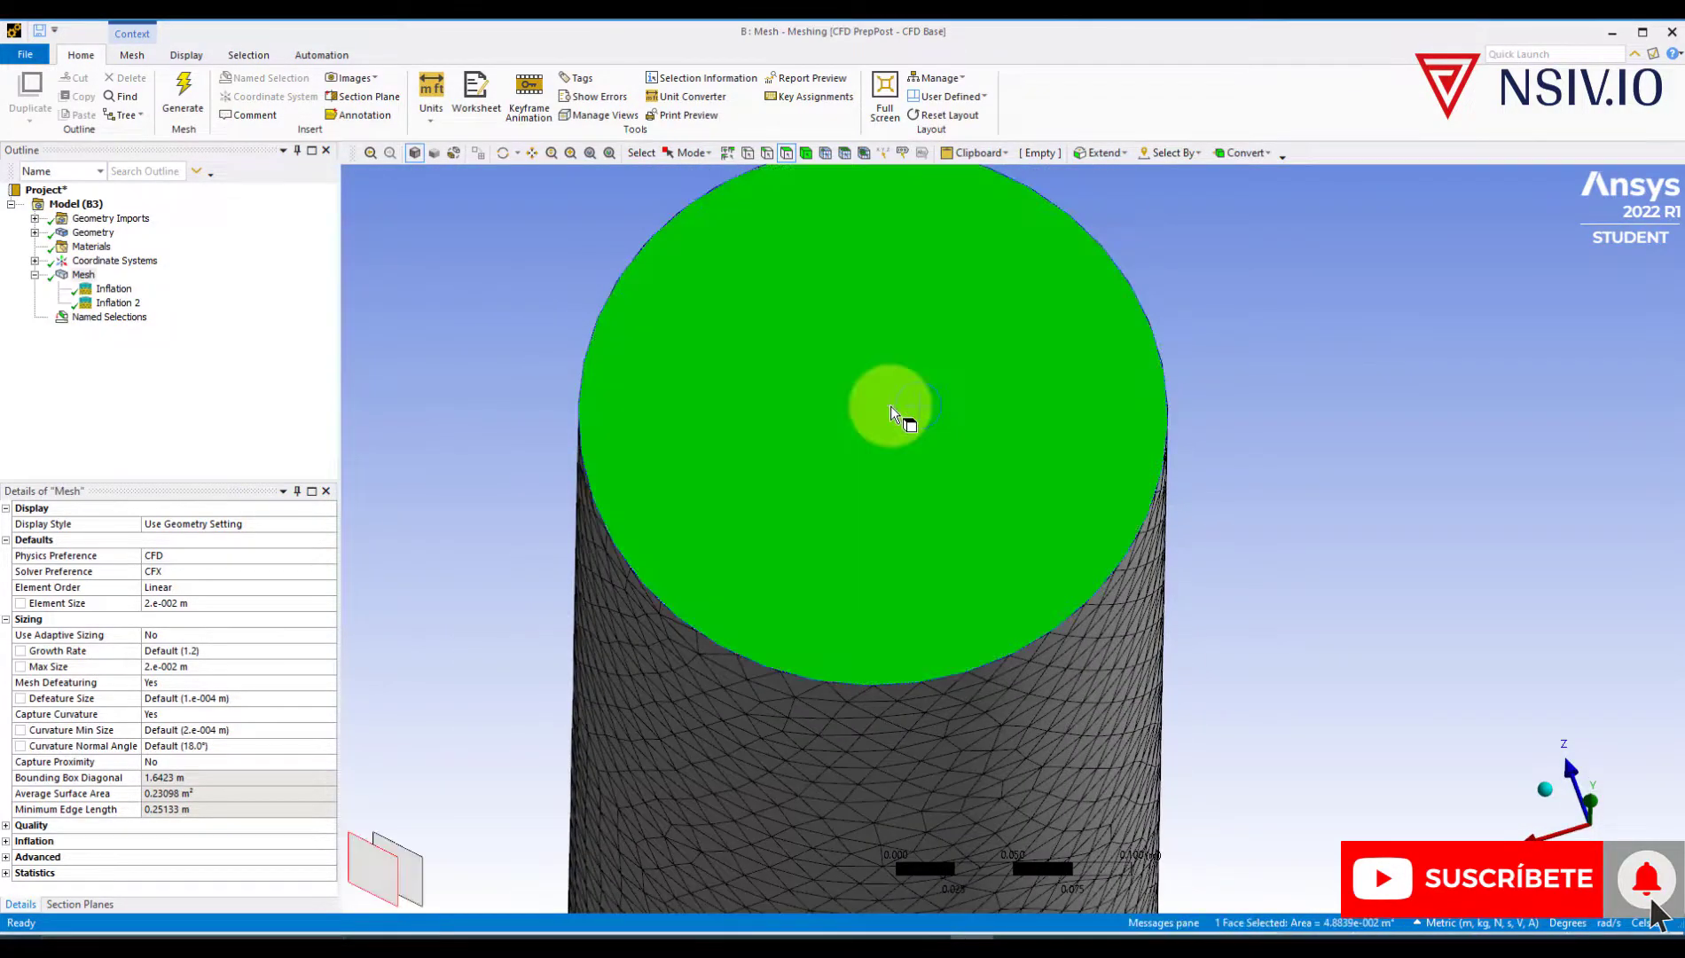
pyautogui.rightClick(892, 413)
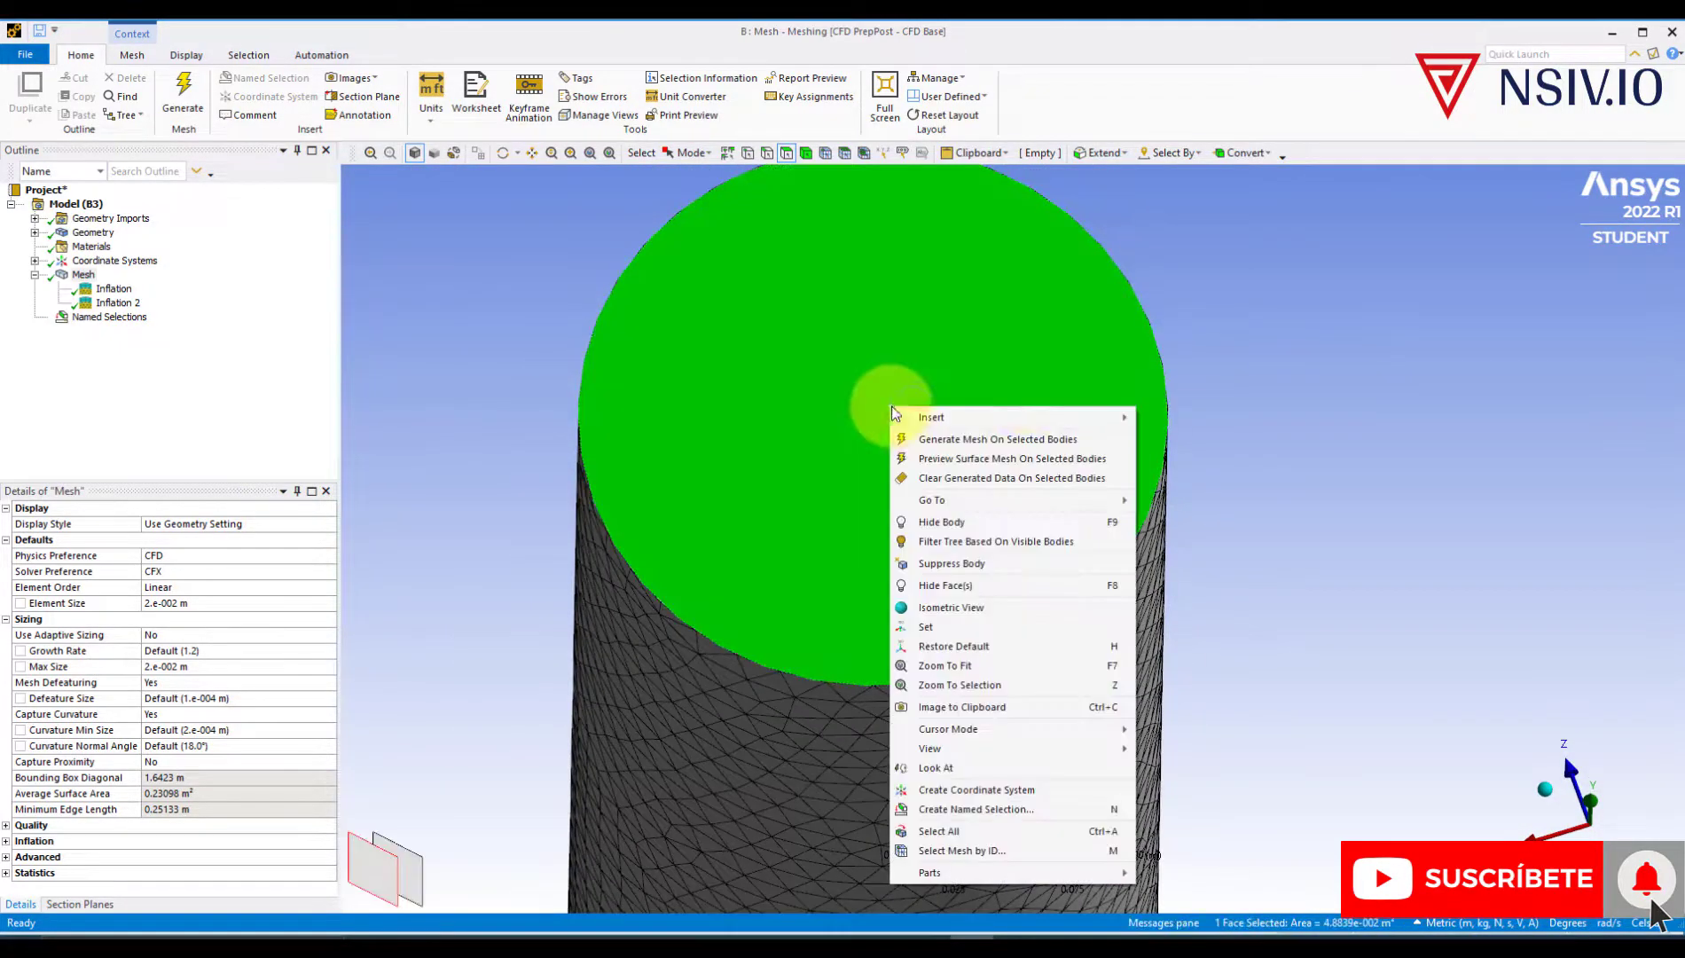
pyautogui.click(971, 814)
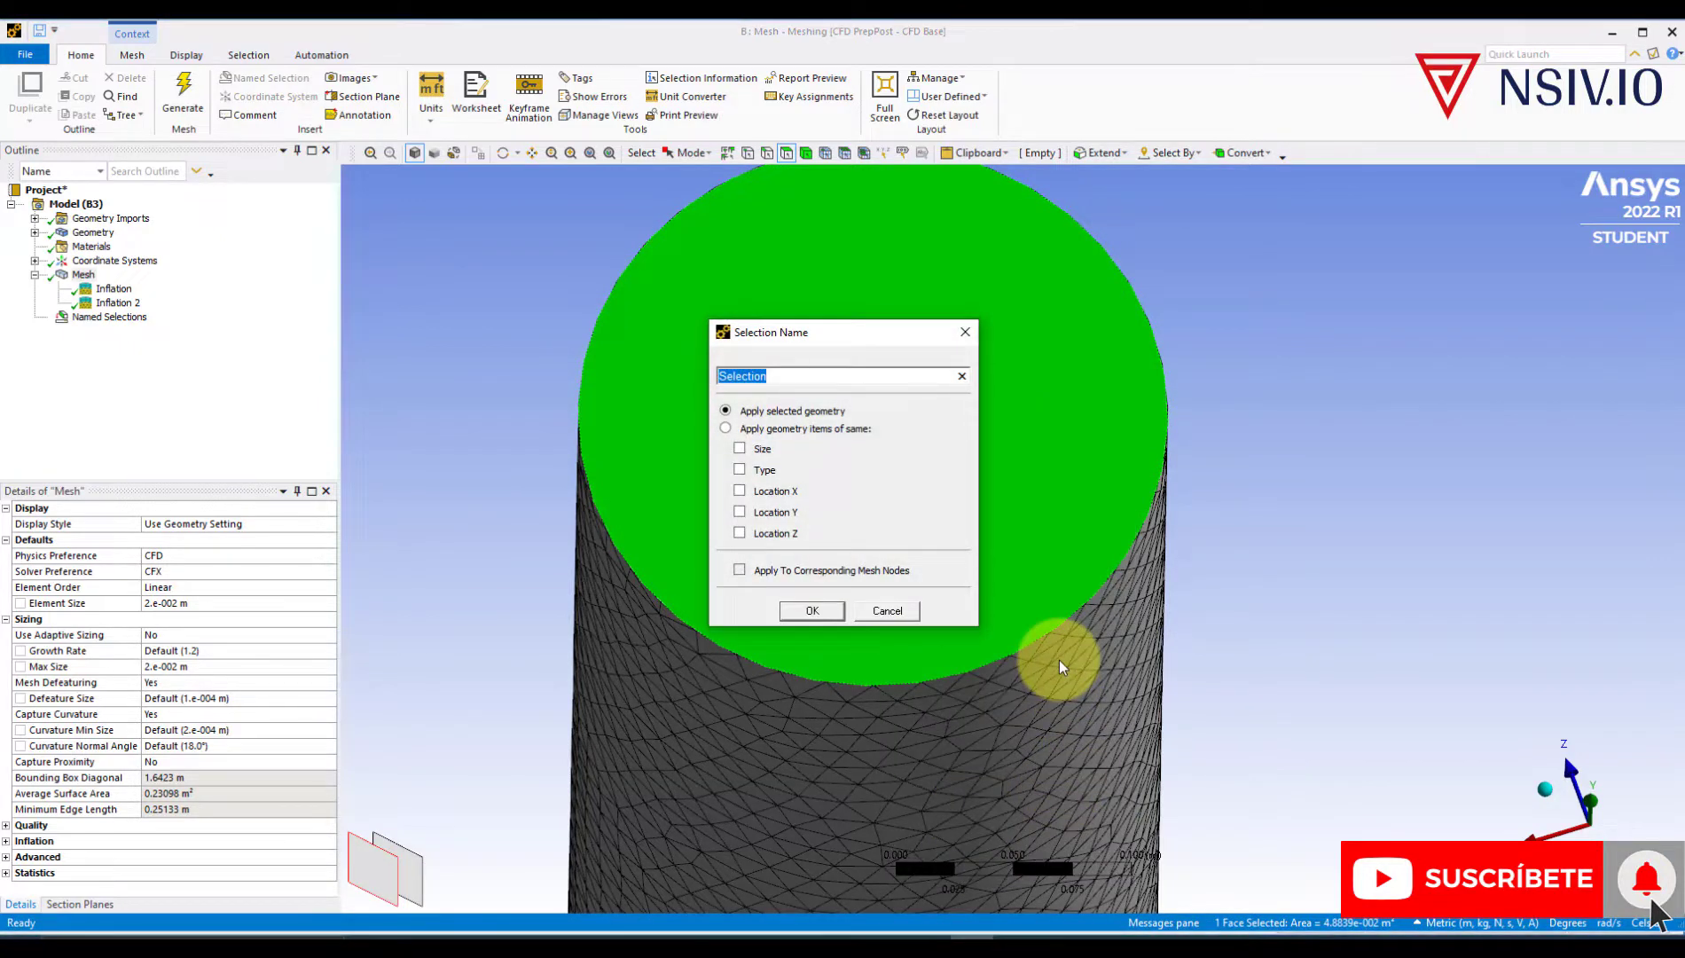
pyautogui.write('outlet')
pyautogui.press('Return')
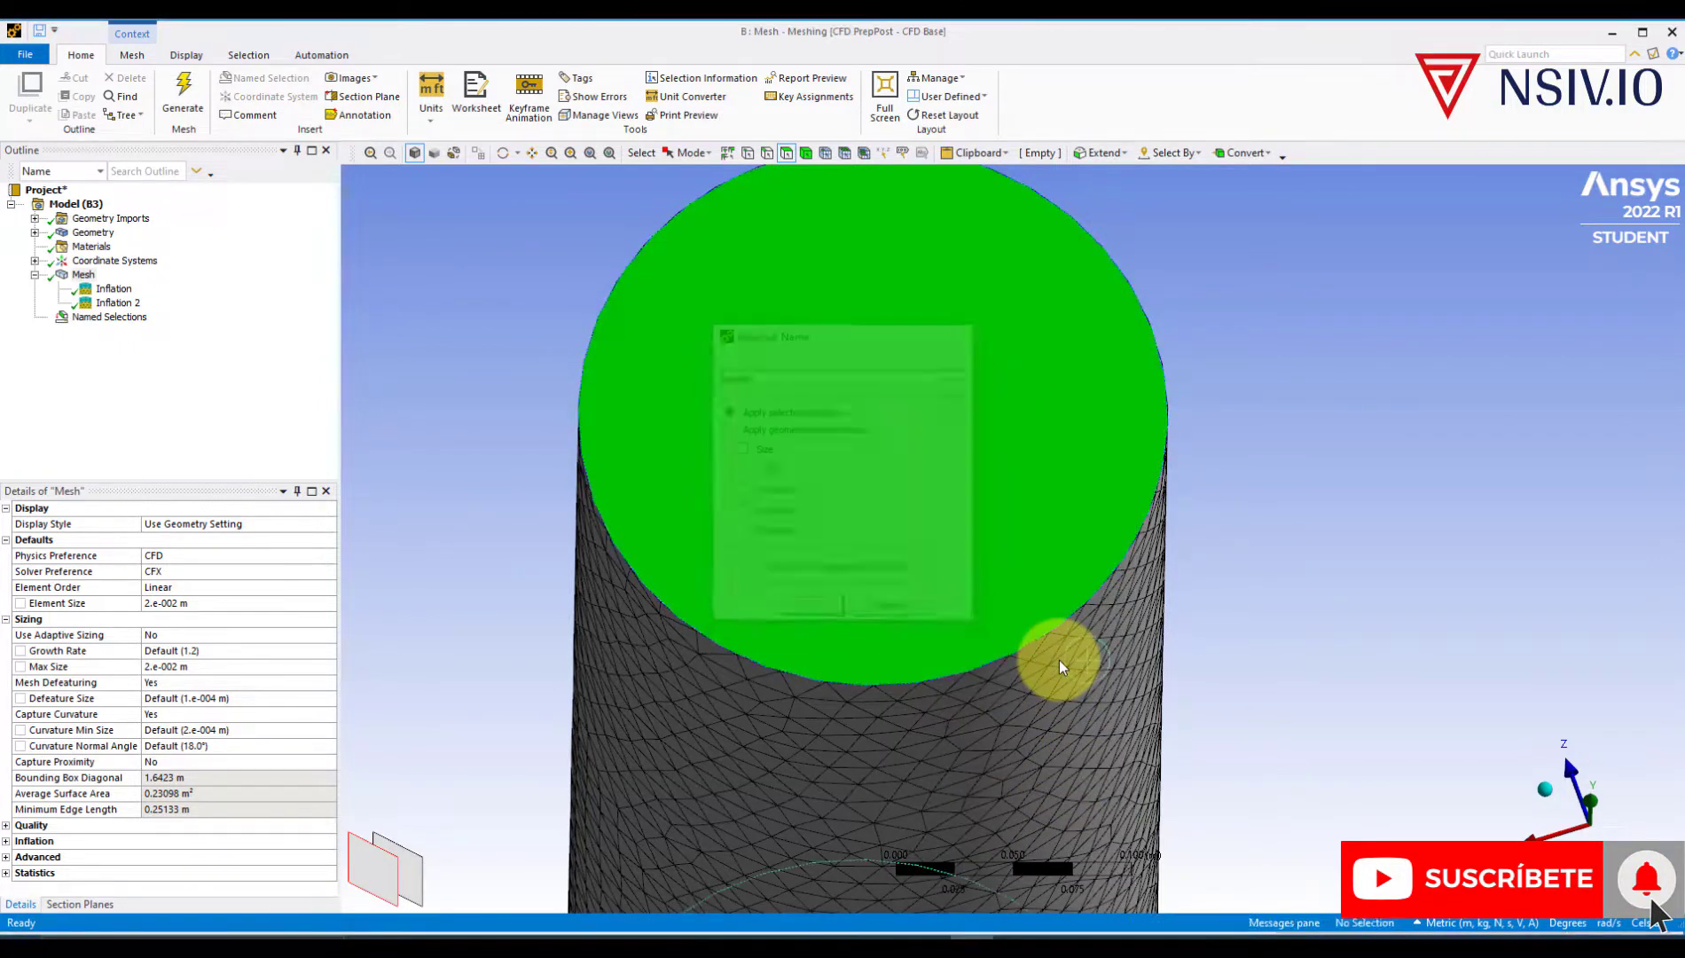
# - Create a named selection called wall from the outer surfaces of both main legs, the bend and the small branch
pyautogui.scroll(-10, 1060, 663)
pyautogui.moveTo(1039, 448); pyautogui.dragTo(894, 761, button='middle')
pyautogui.click(974, 712)
pyautogui.keyDown('ctrl'); pyautogui.click(1023, 576); pyautogui.keyUp('ctrl')
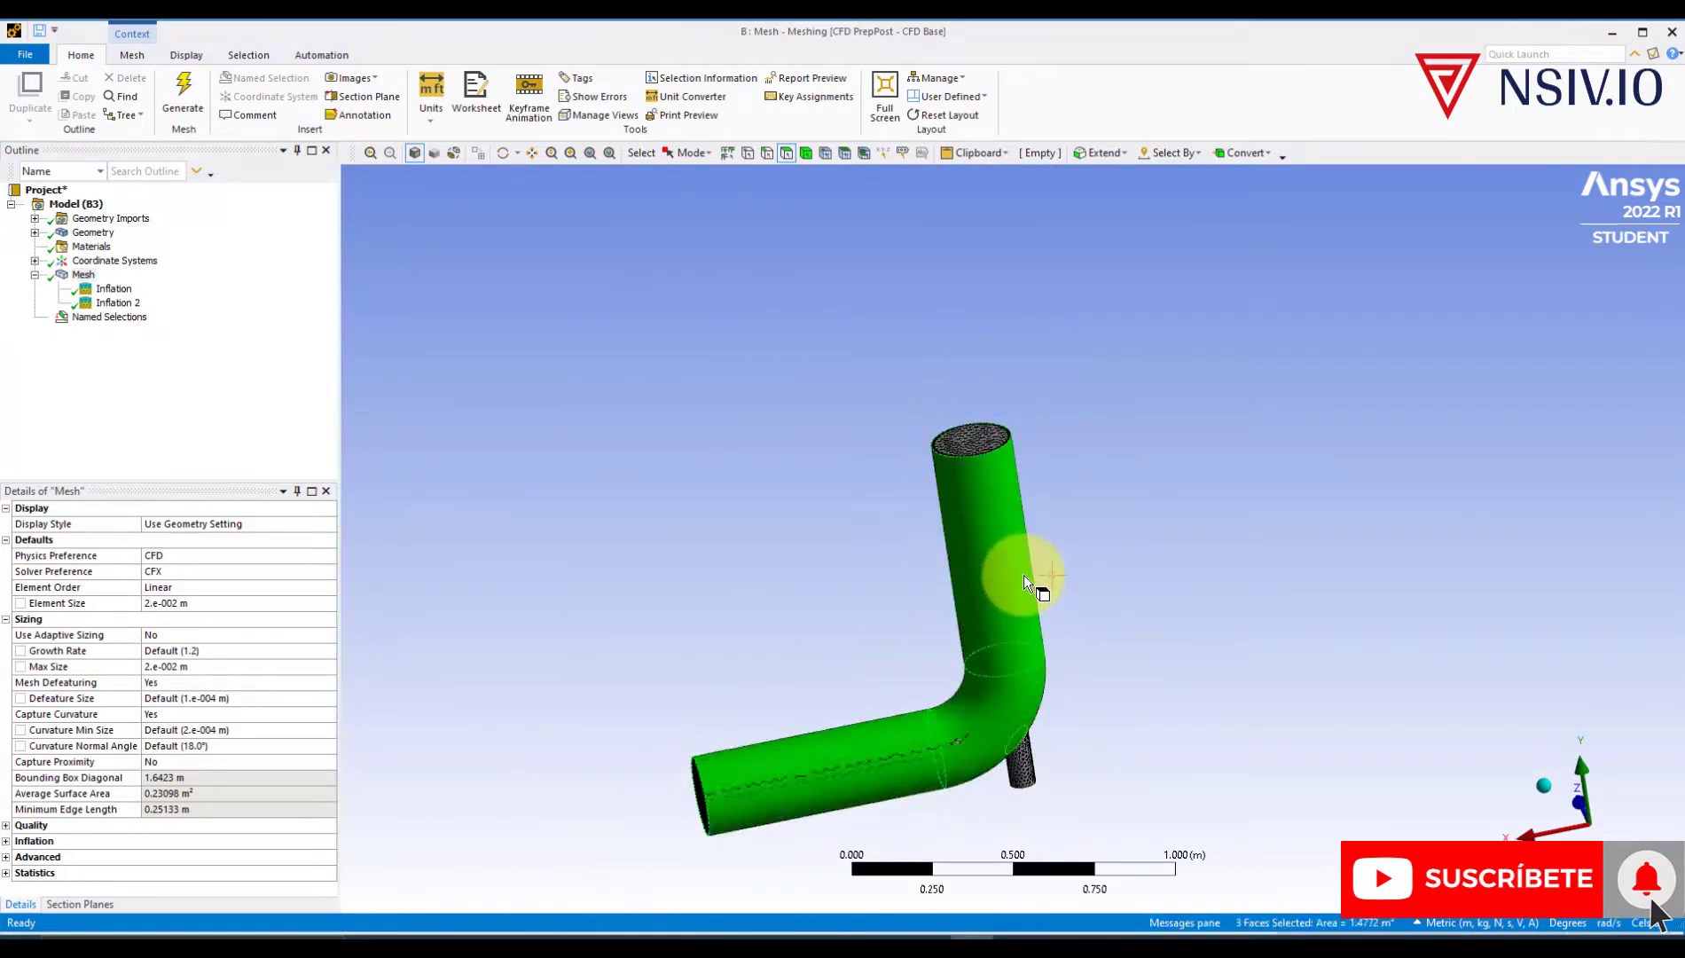
pyautogui.keyDown('ctrl'); pyautogui.click(1026, 764); pyautogui.keyUp('ctrl')
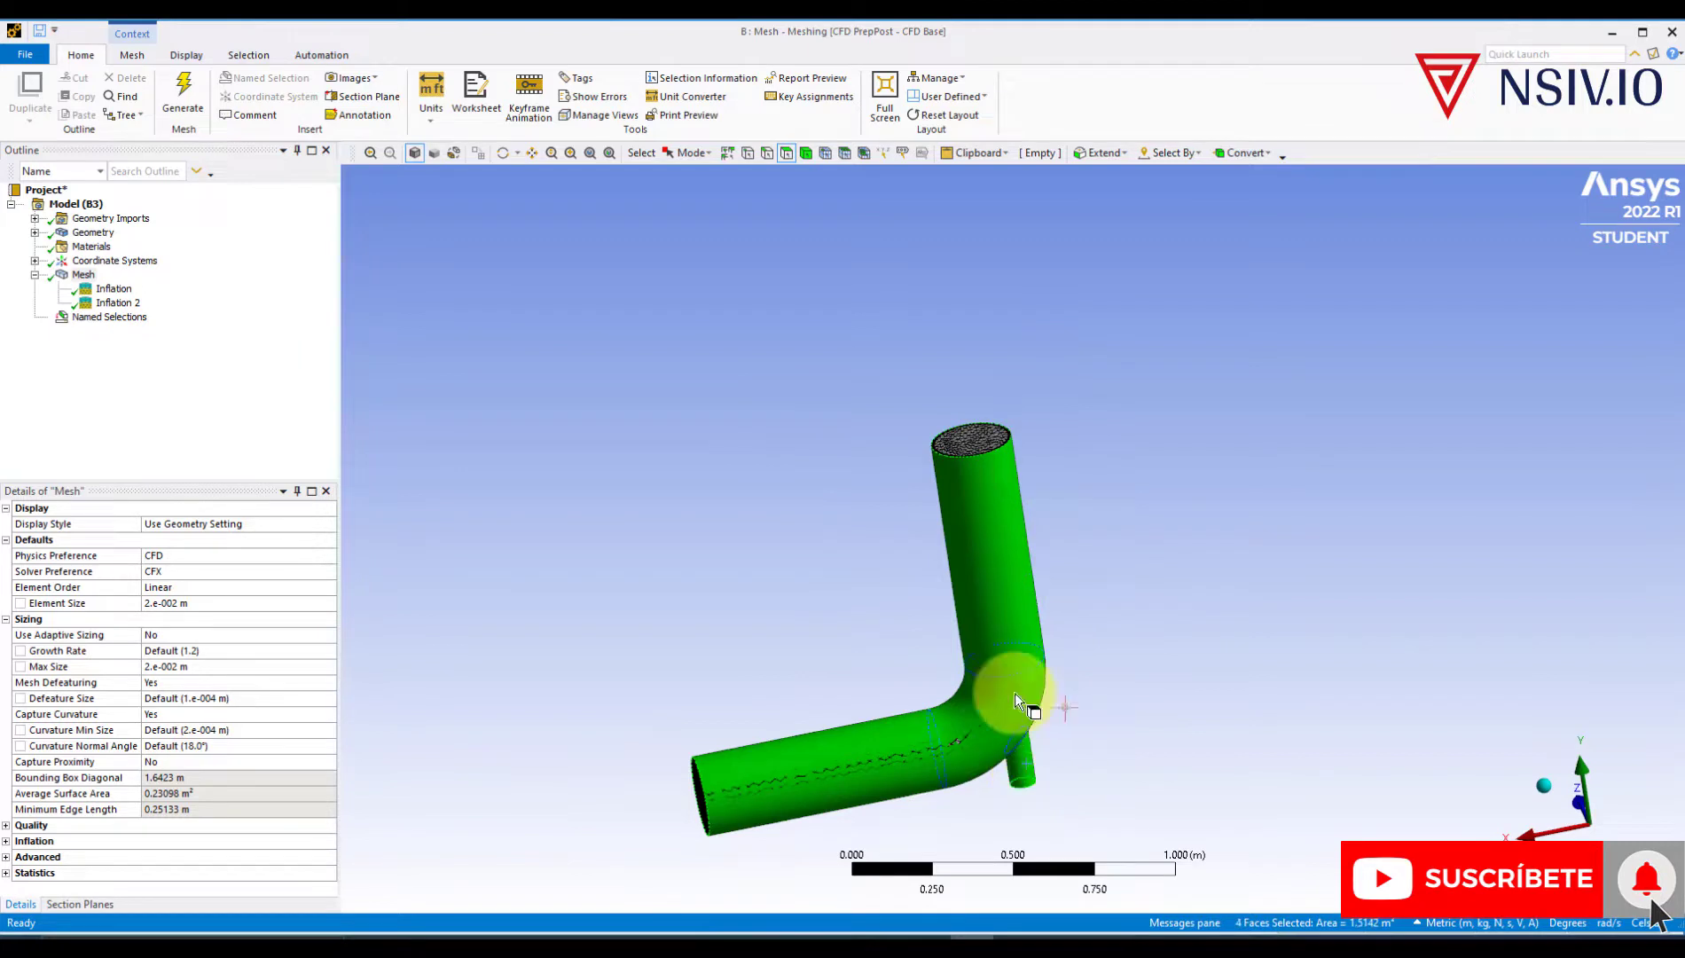
pyautogui.rightClick(1003, 657)
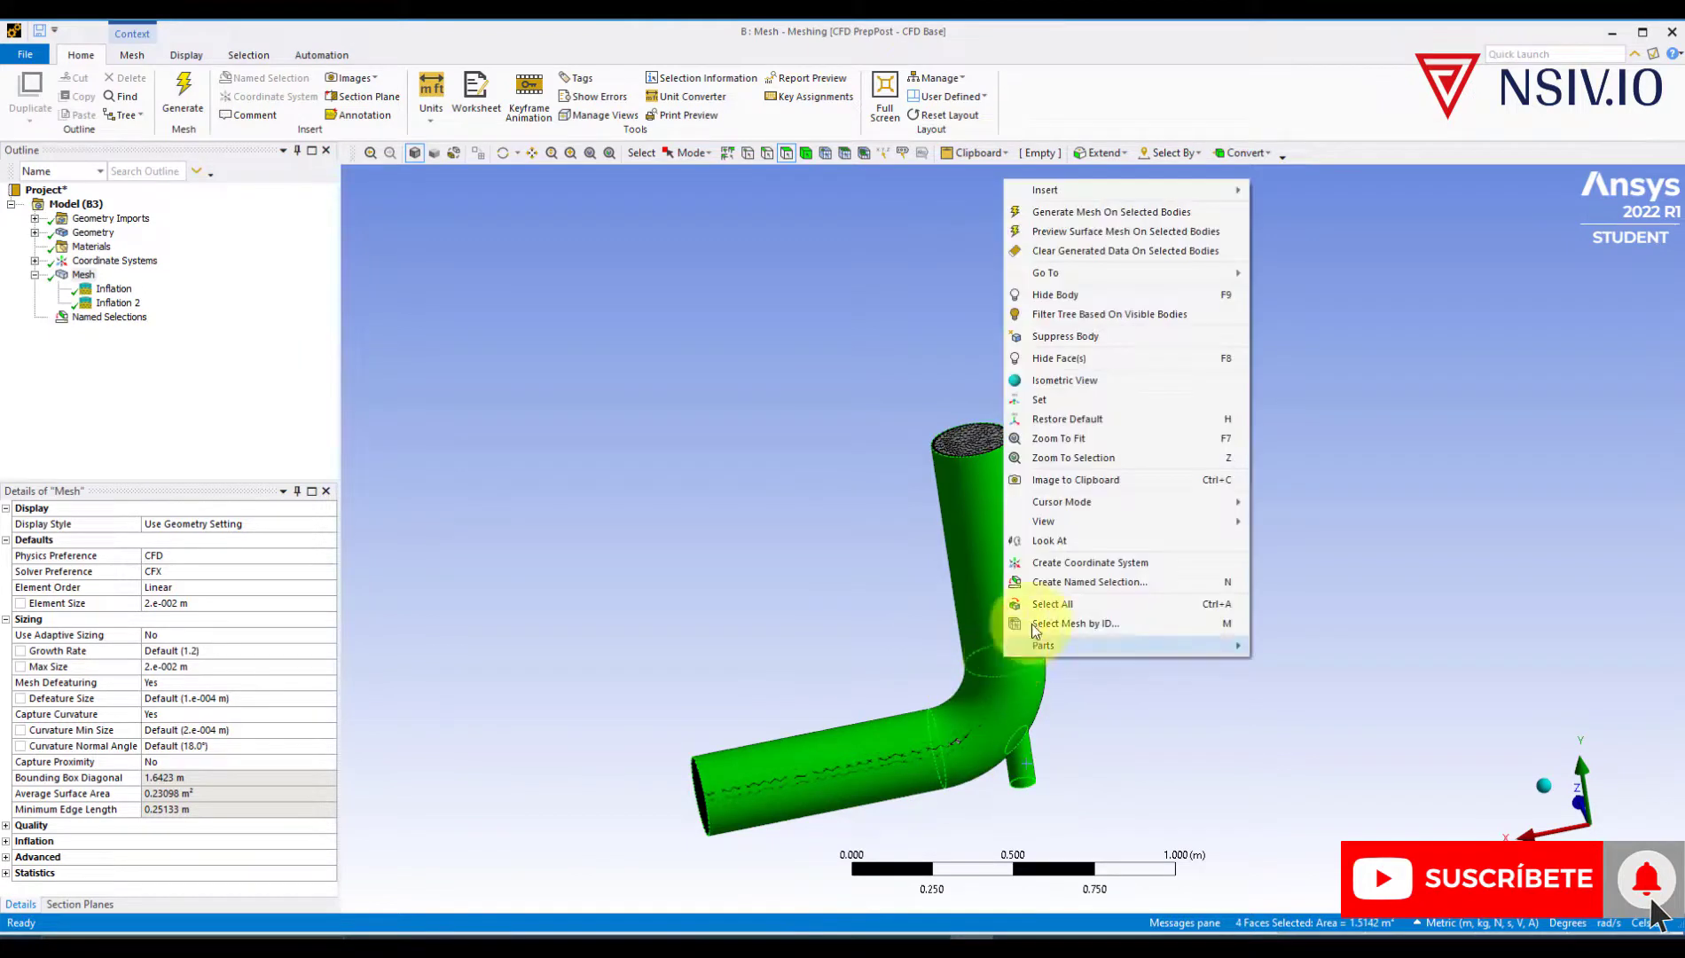
pyautogui.click(1058, 581)
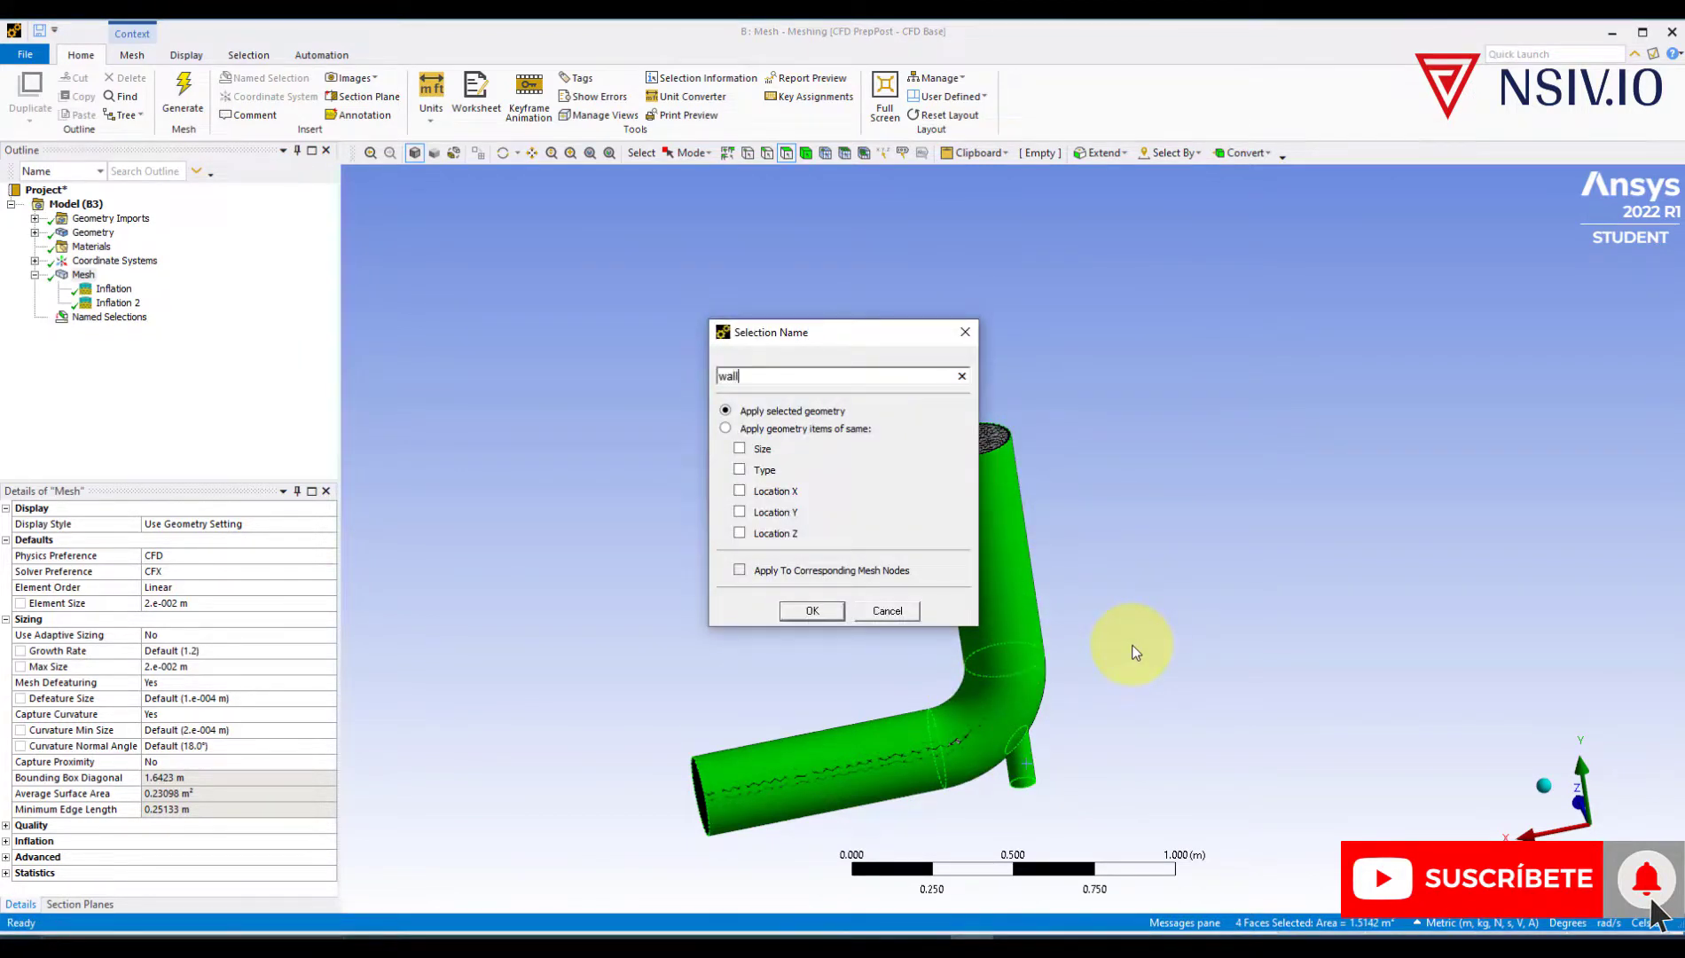
pyautogui.press('Return')
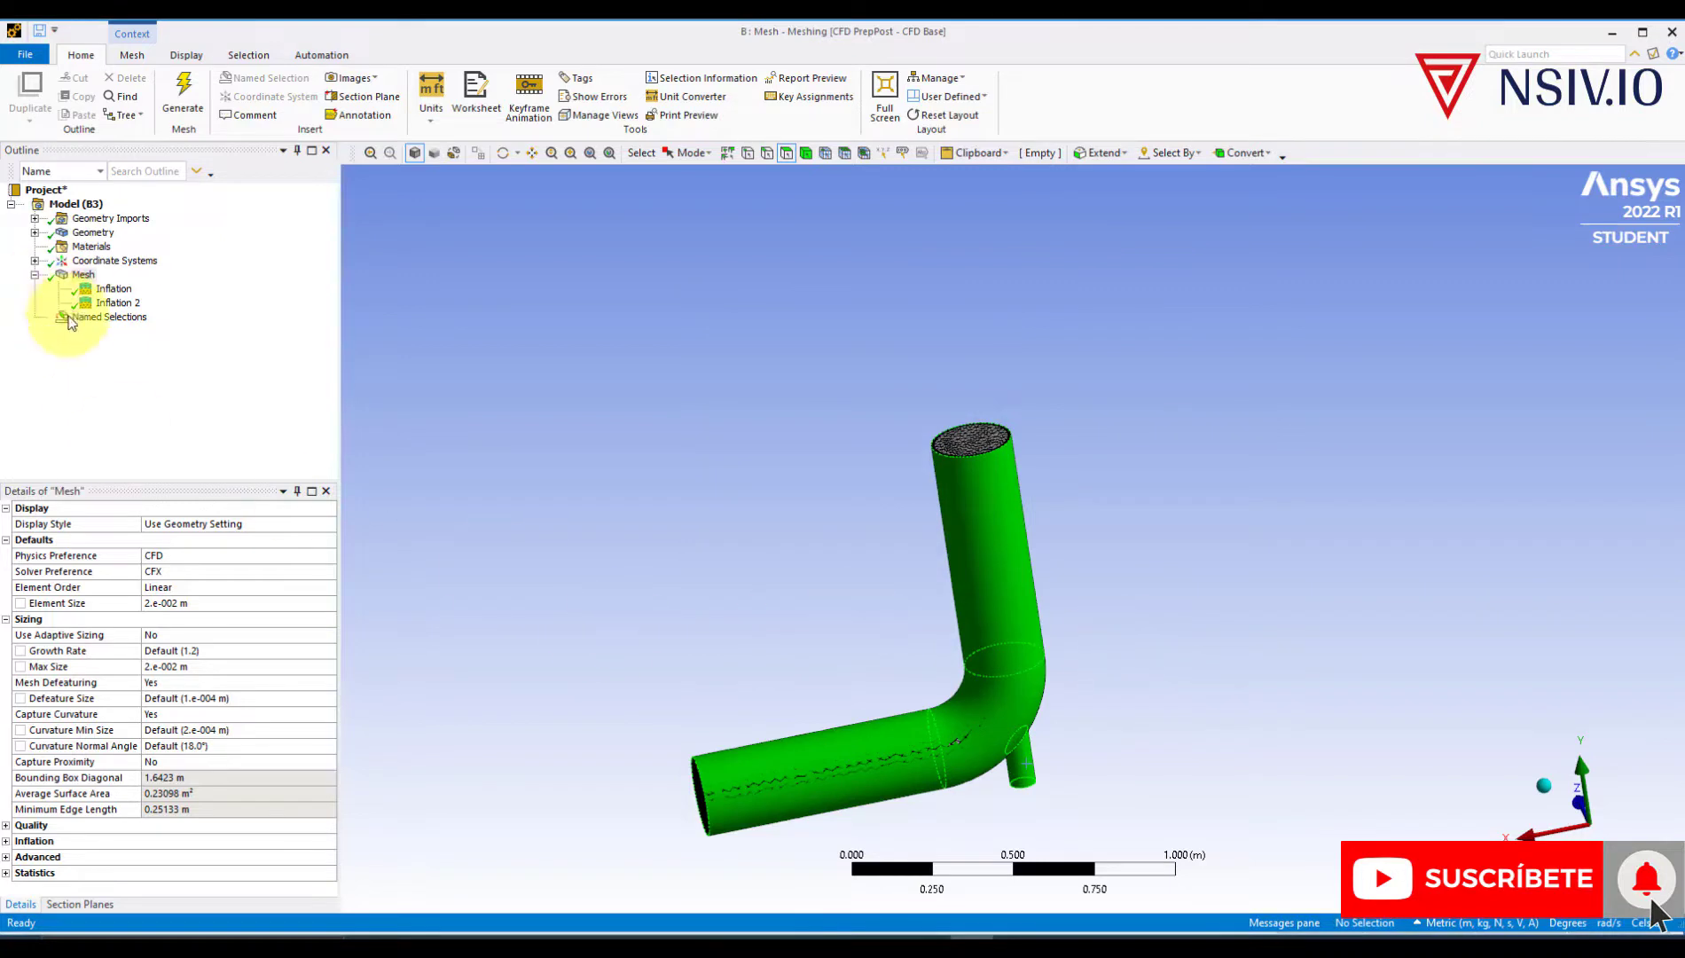
# - Review the faces assigned to the named selections inlet1, inlet2, outlet and wall
pyautogui.click(34, 317)
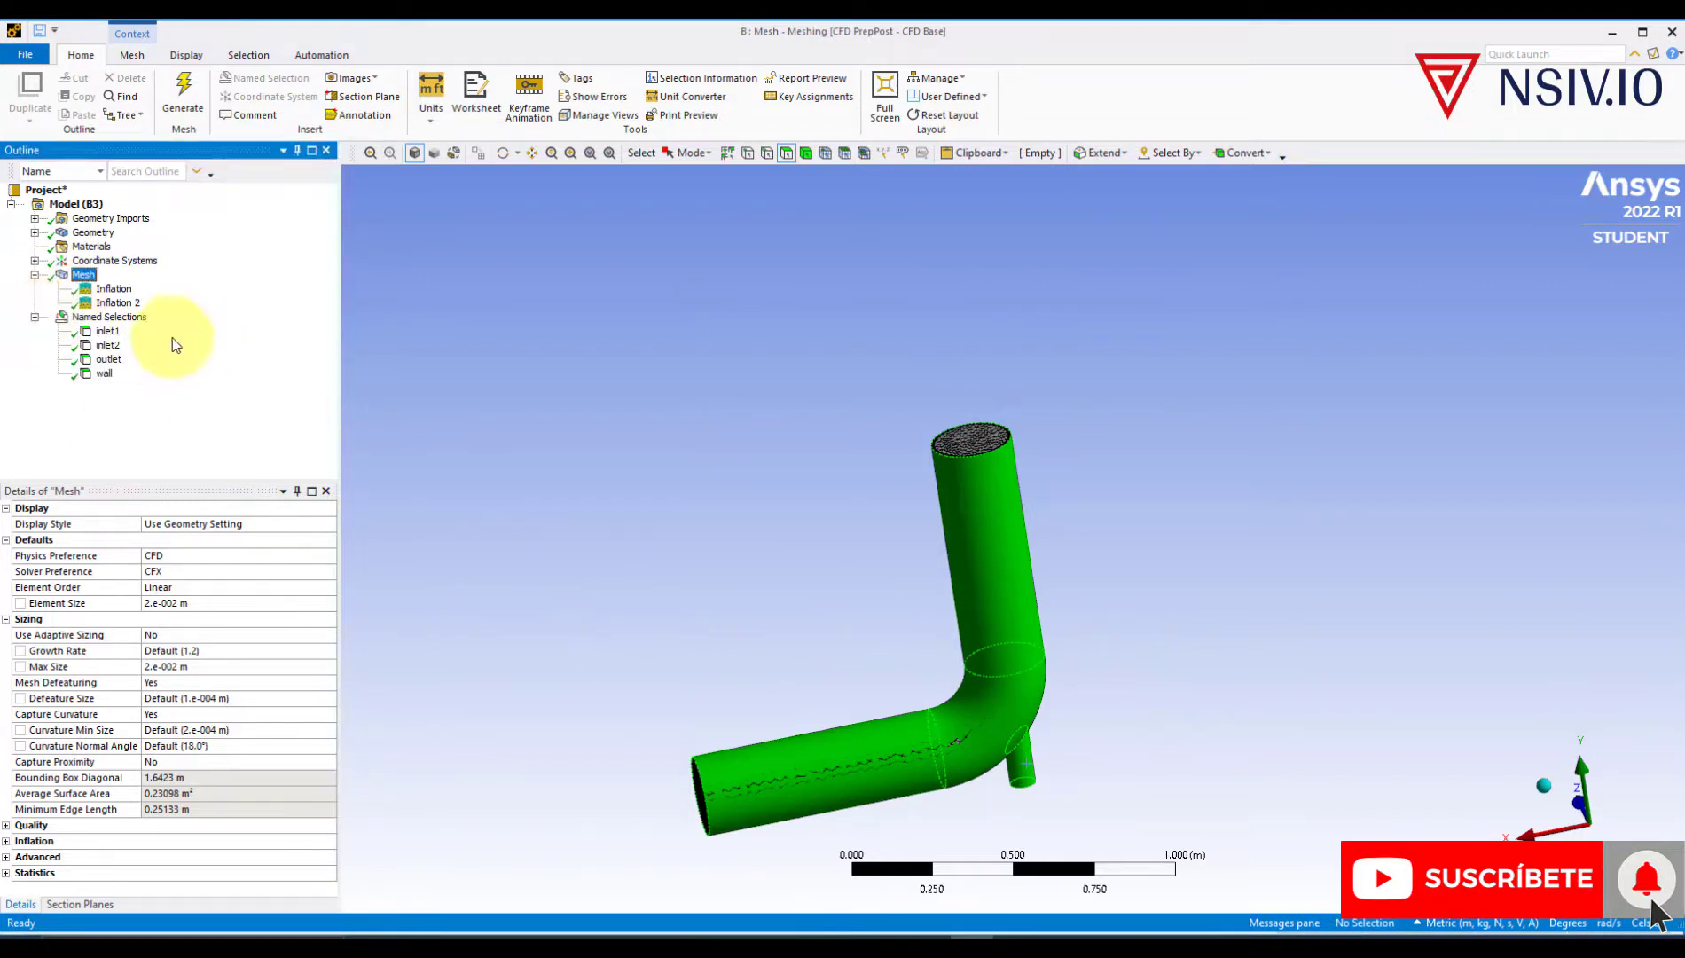
pyautogui.click(107, 333)
pyautogui.click(108, 345)
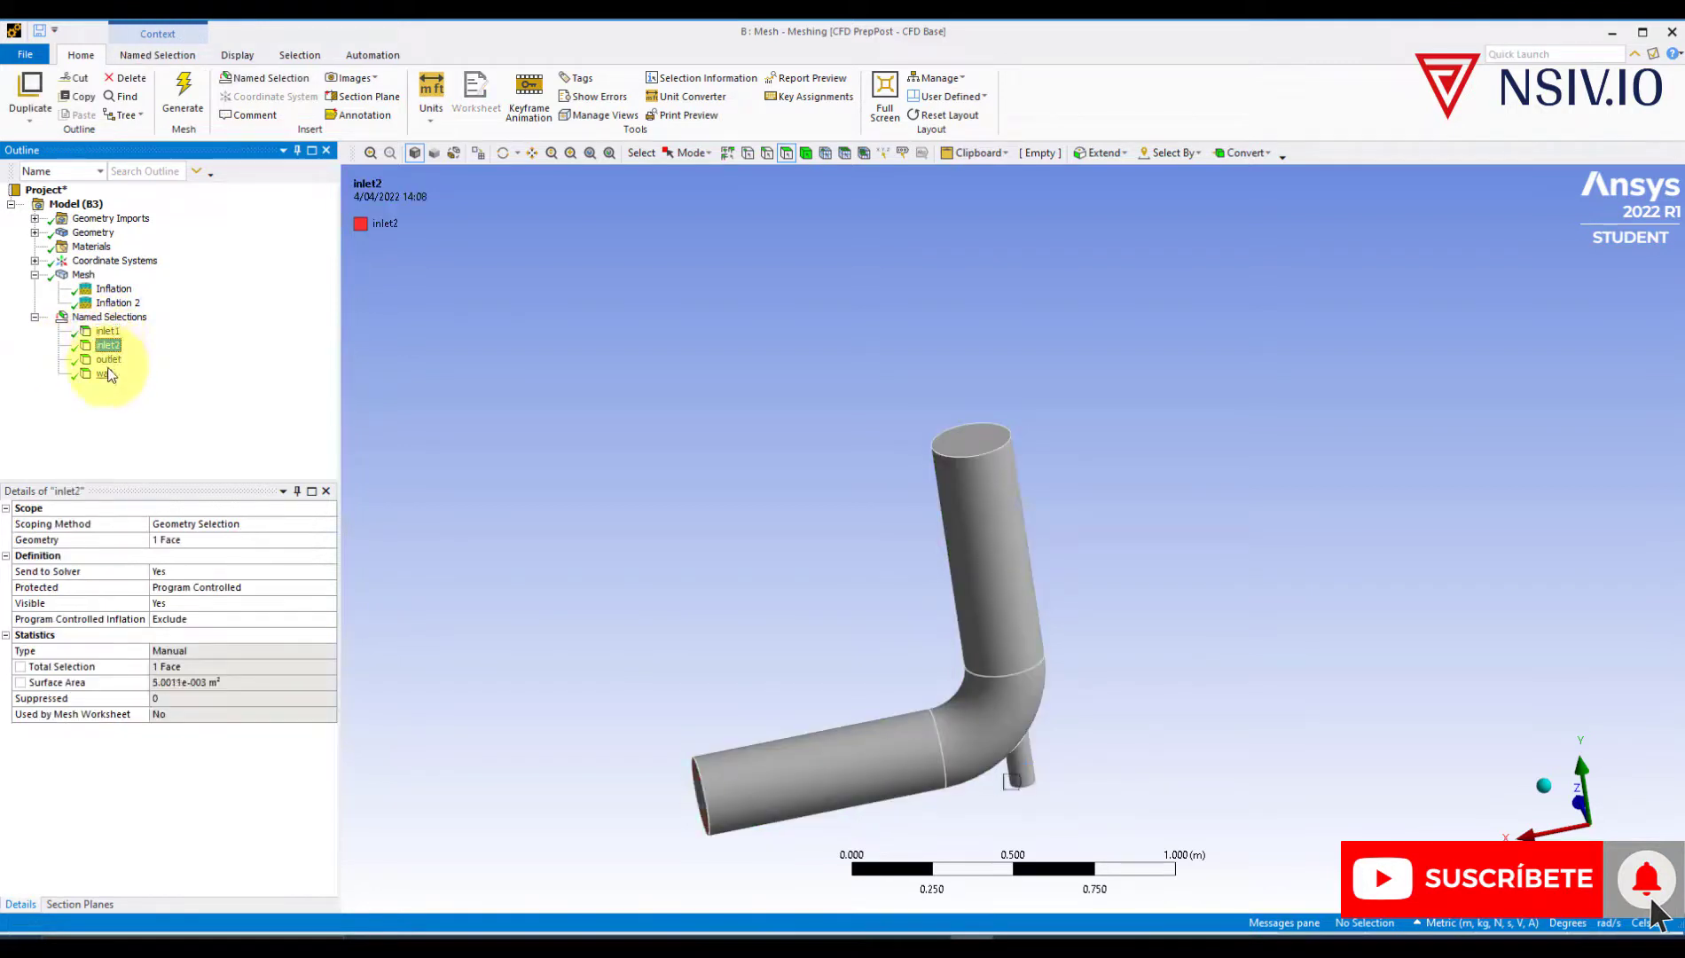
pyautogui.click(108, 359)
pyautogui.click(104, 373)
pyautogui.click(510, 376)
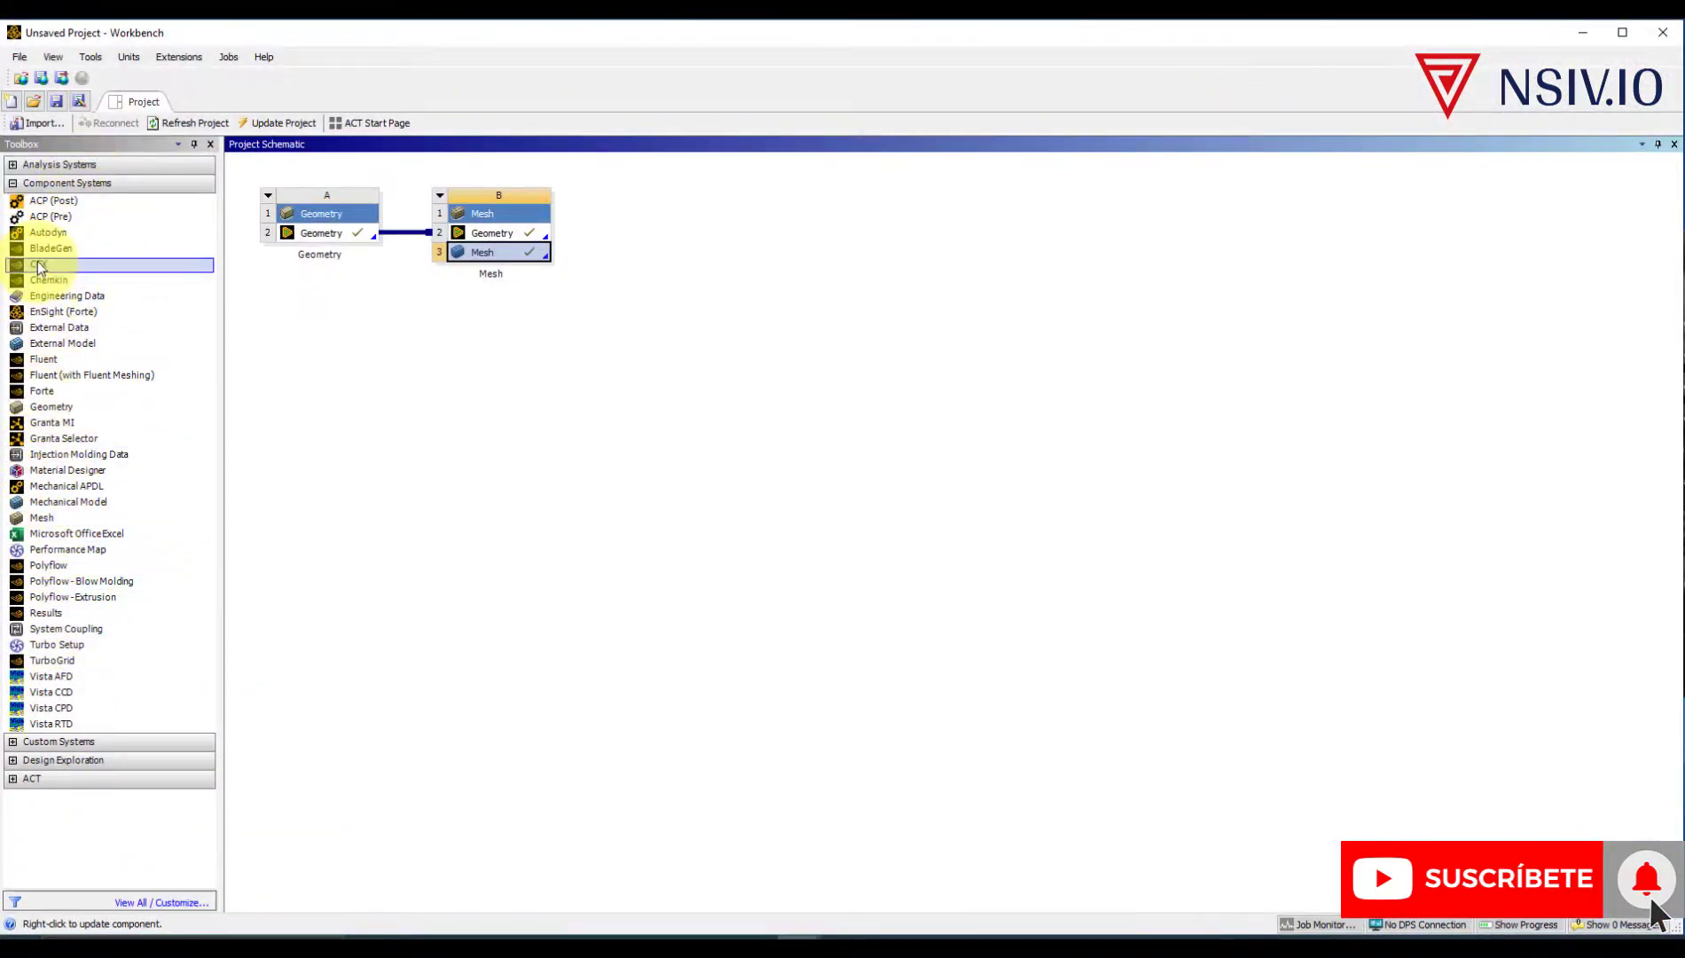
# - Switch to Workbench, add a CFX system linked to the Mesh component, and update the mesh
pyautogui.moveTo(37, 262); pyautogui.dragTo(500, 255)
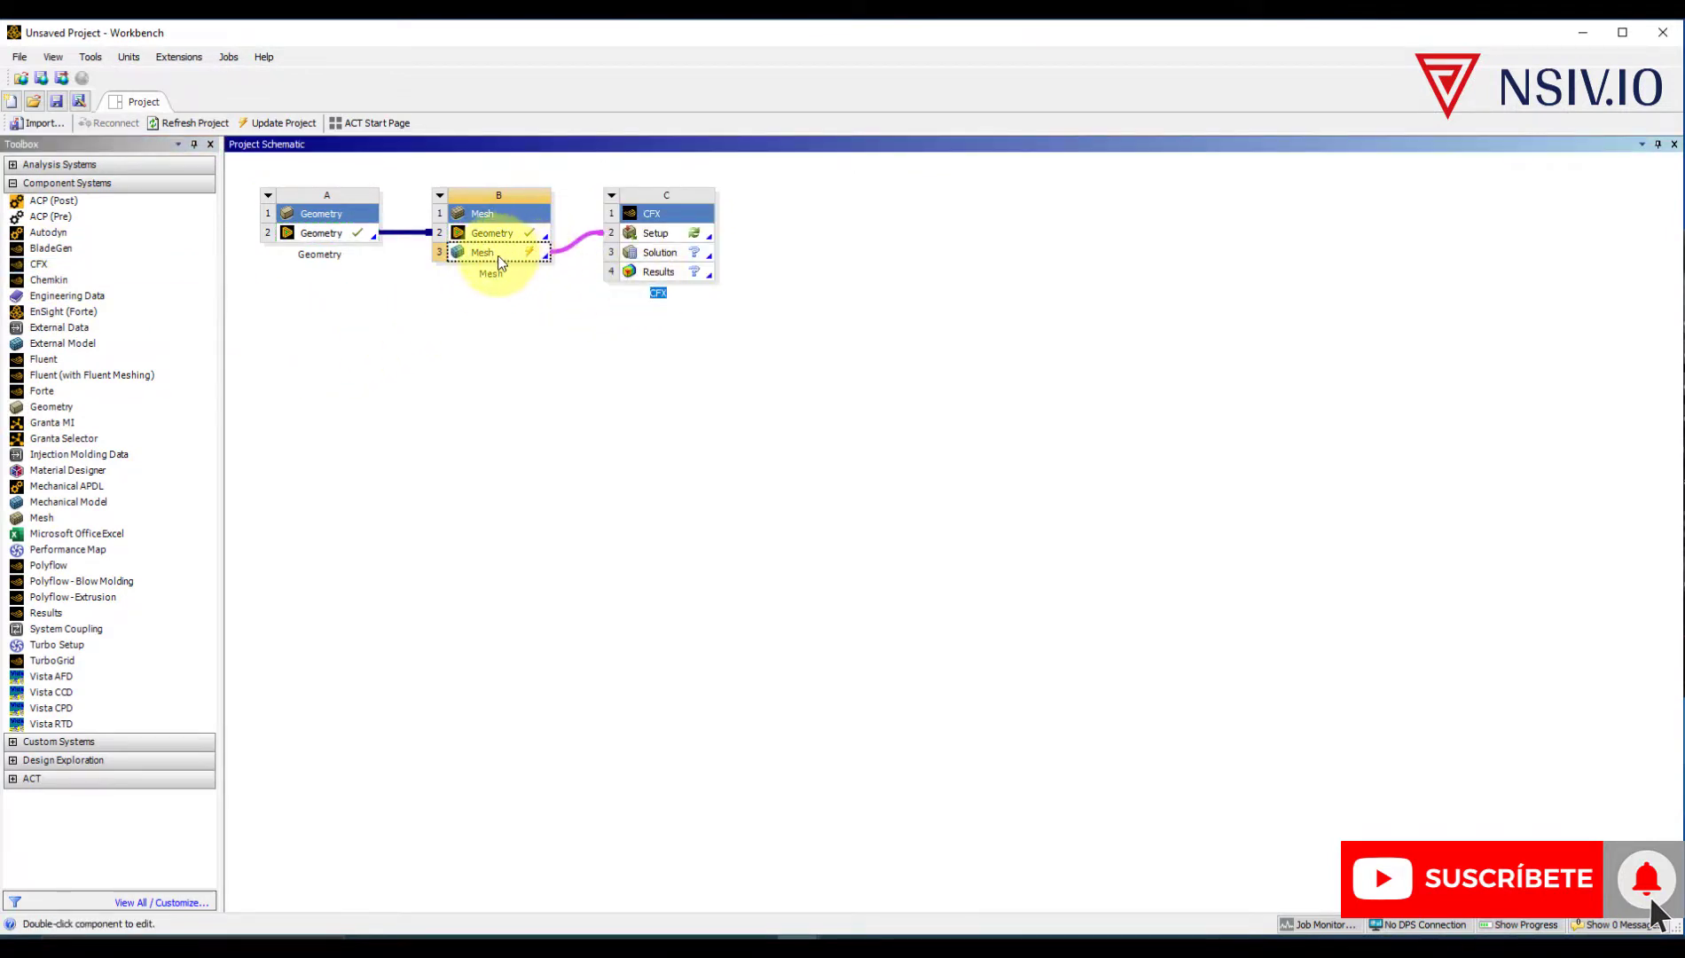
pyautogui.doubleClick(491, 255)
pyautogui.rightClick(488, 255)
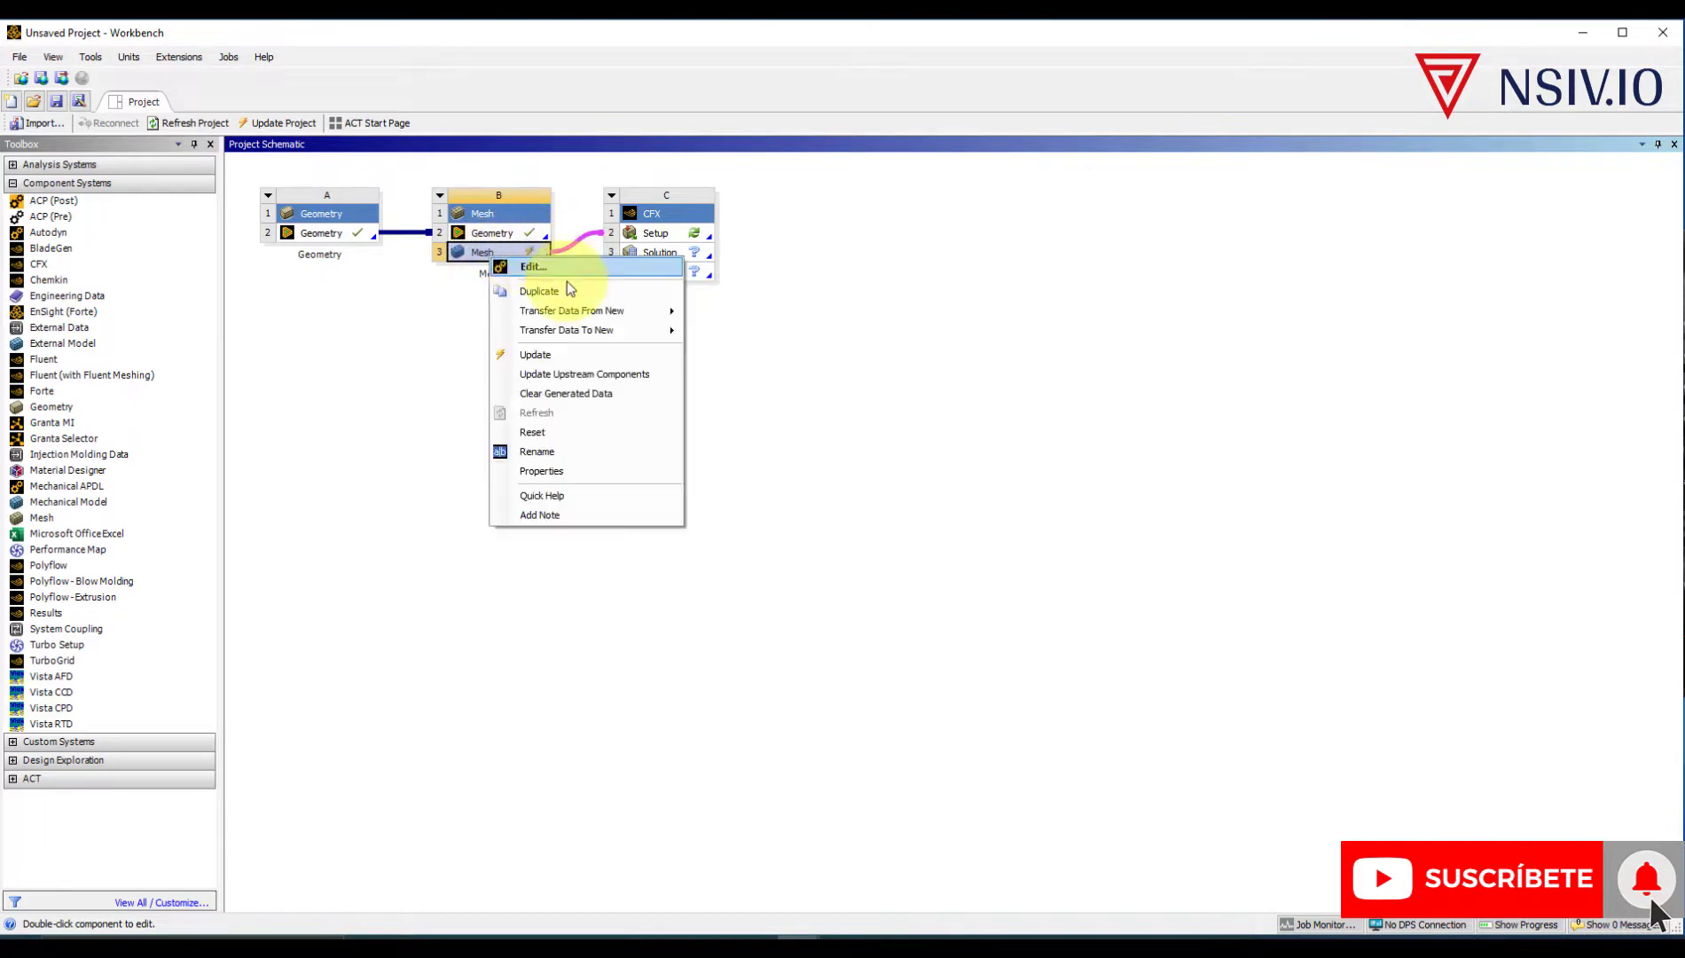
pyautogui.click(554, 354)
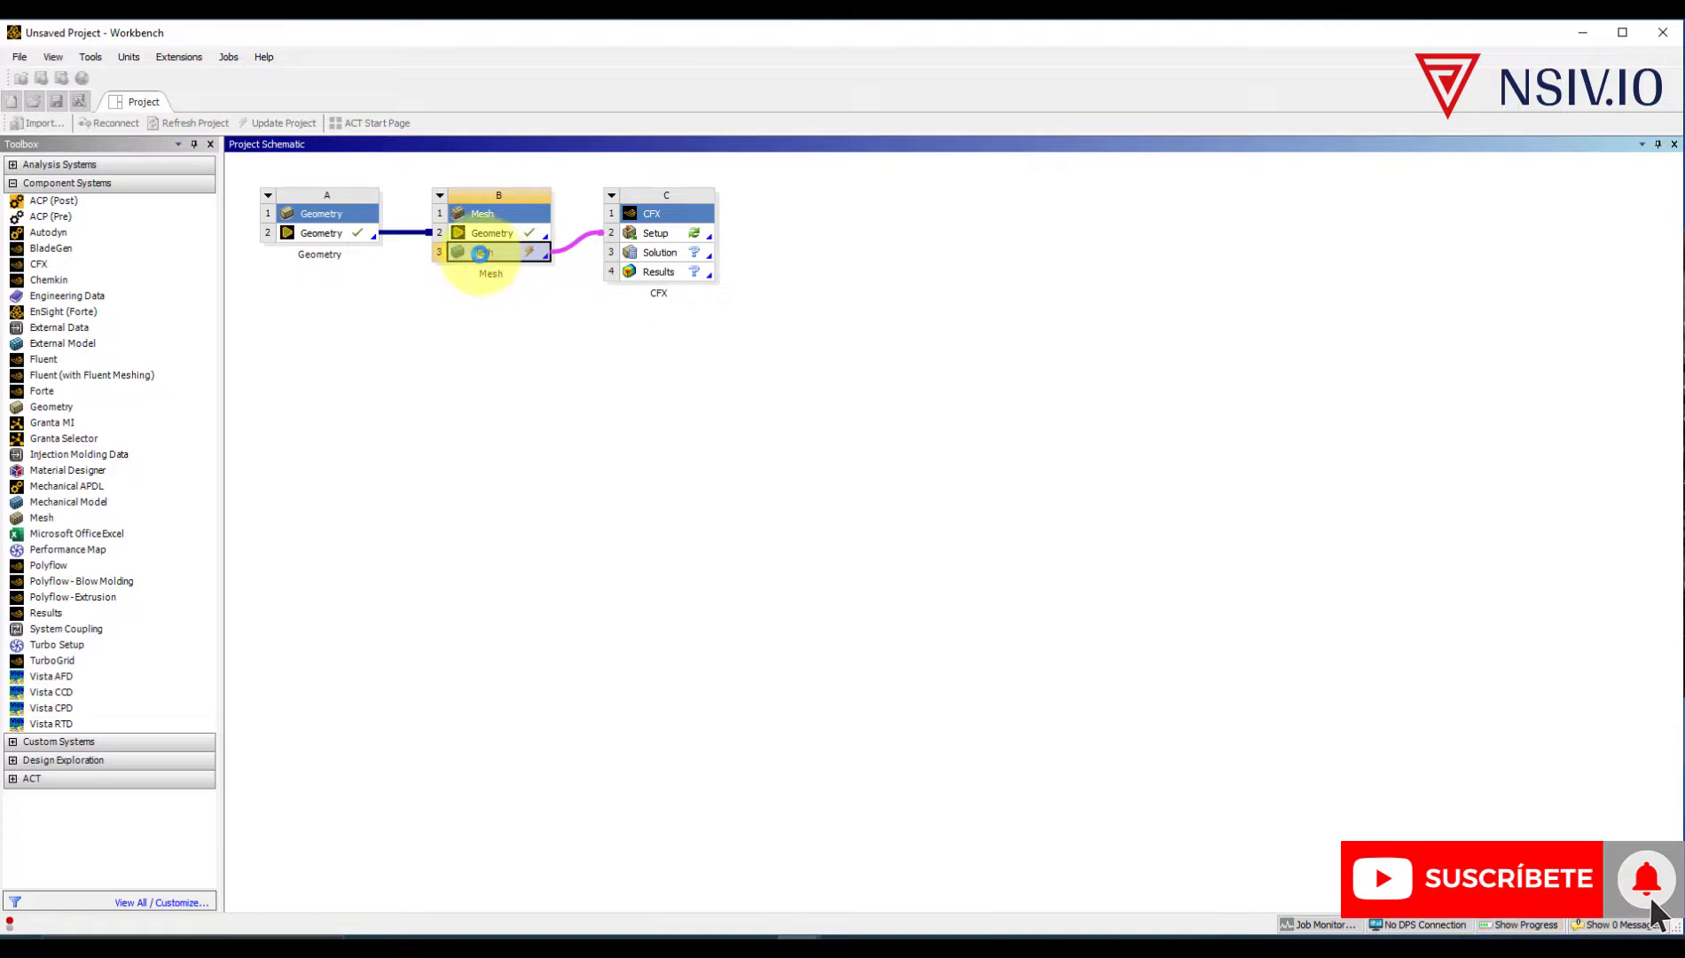
pyautogui.moveTo(607, 234); pyautogui.dragTo(660, 230)
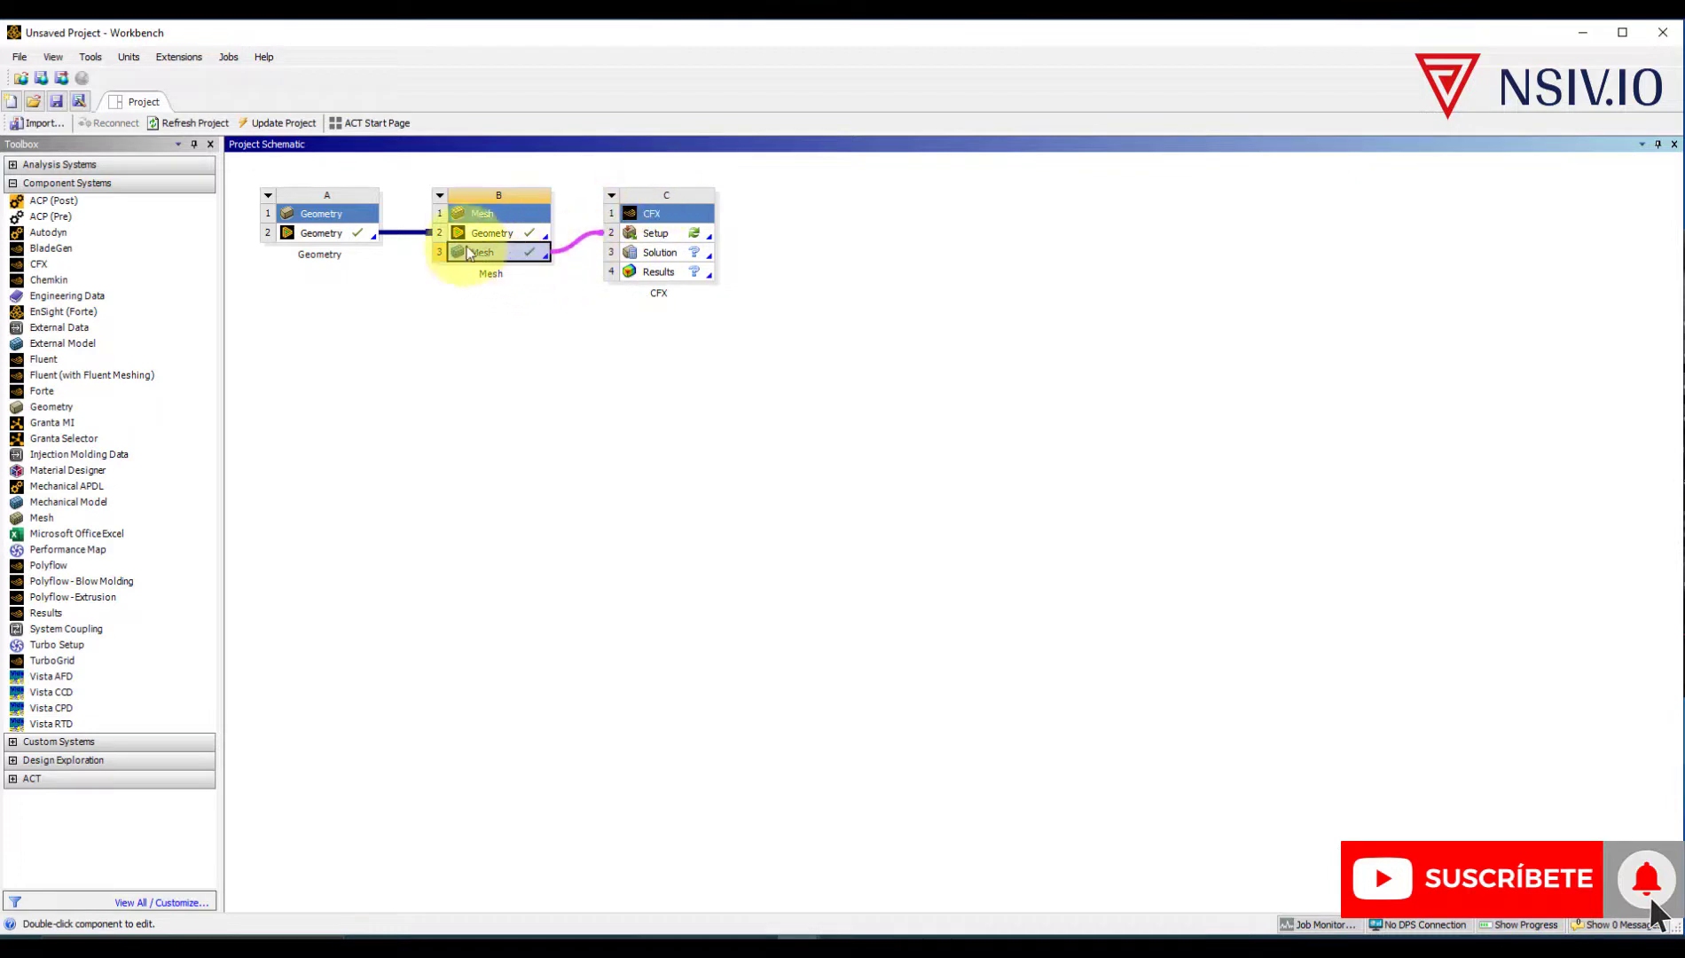
# - Open the CFX system's Setup for editing in CFX-Pre
pyautogui.click(654, 238)
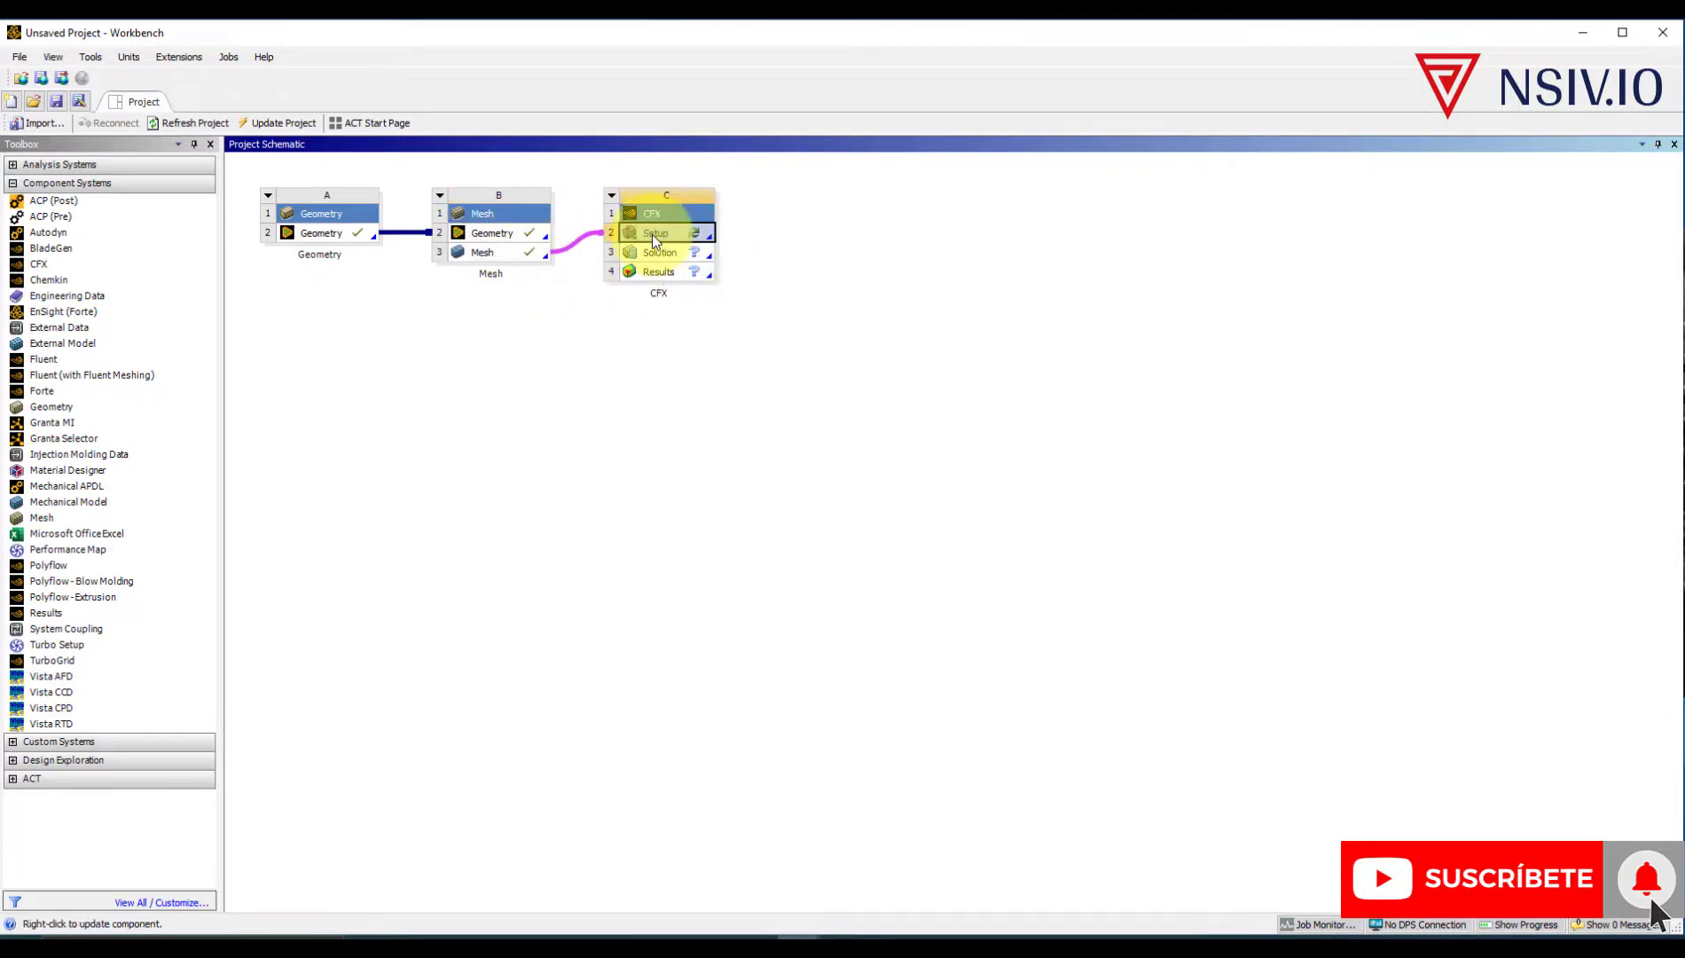
pyautogui.rightClick(652, 234)
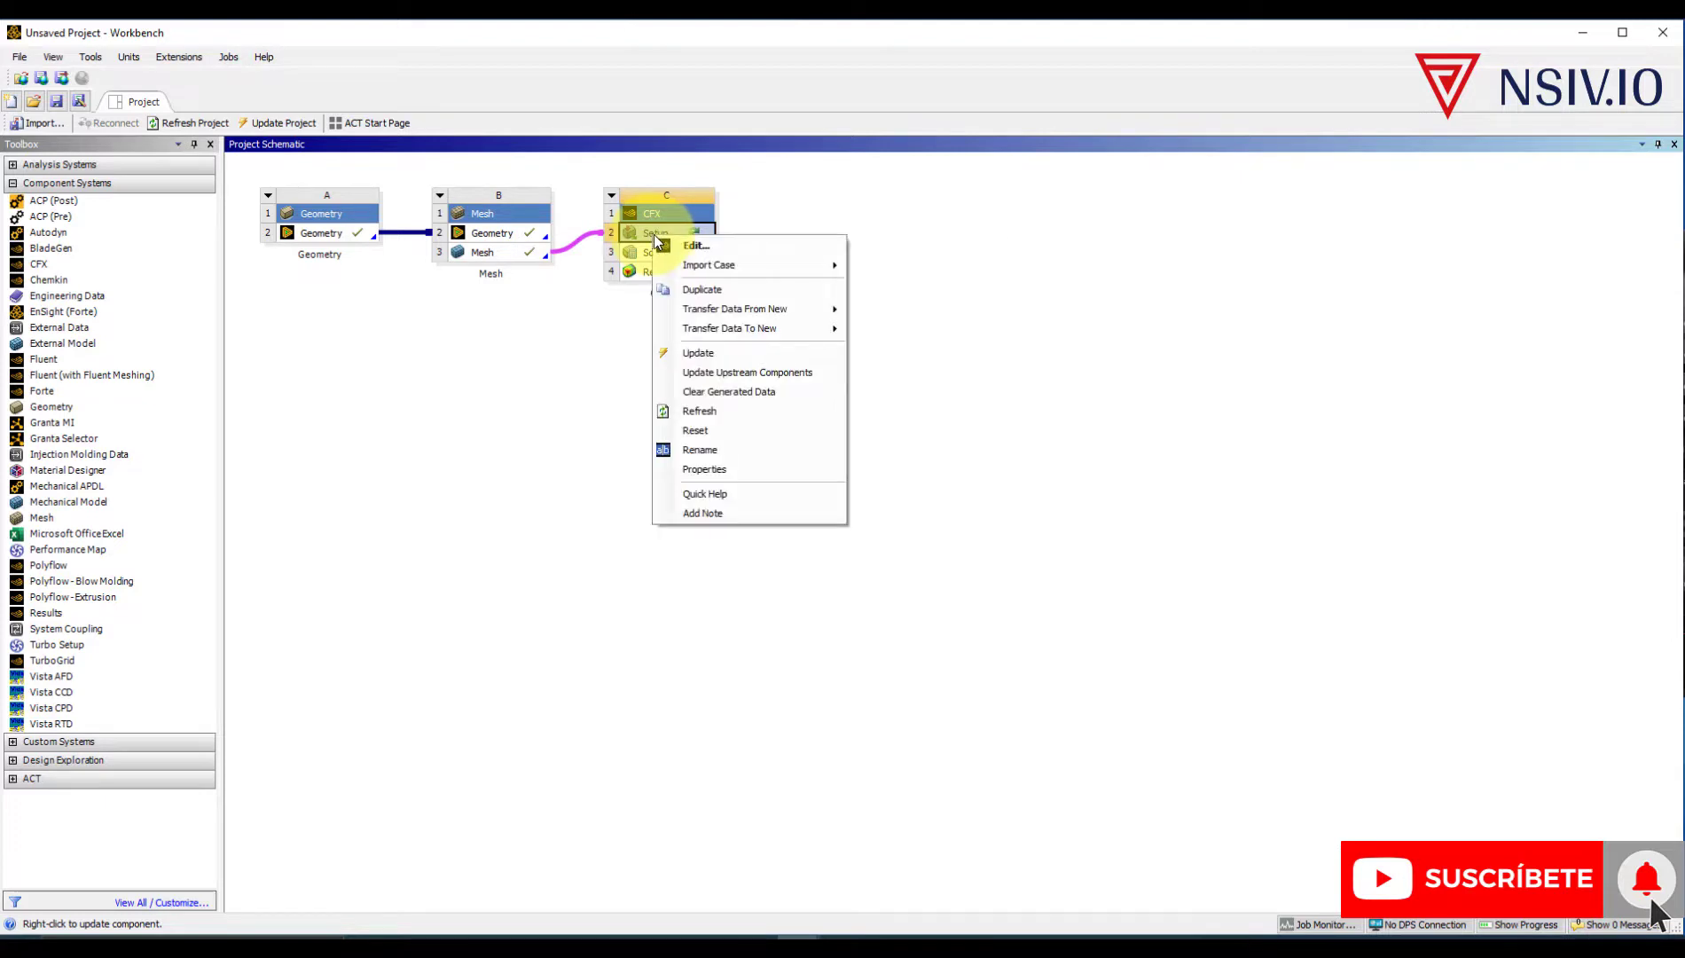
pyautogui.click(699, 244)
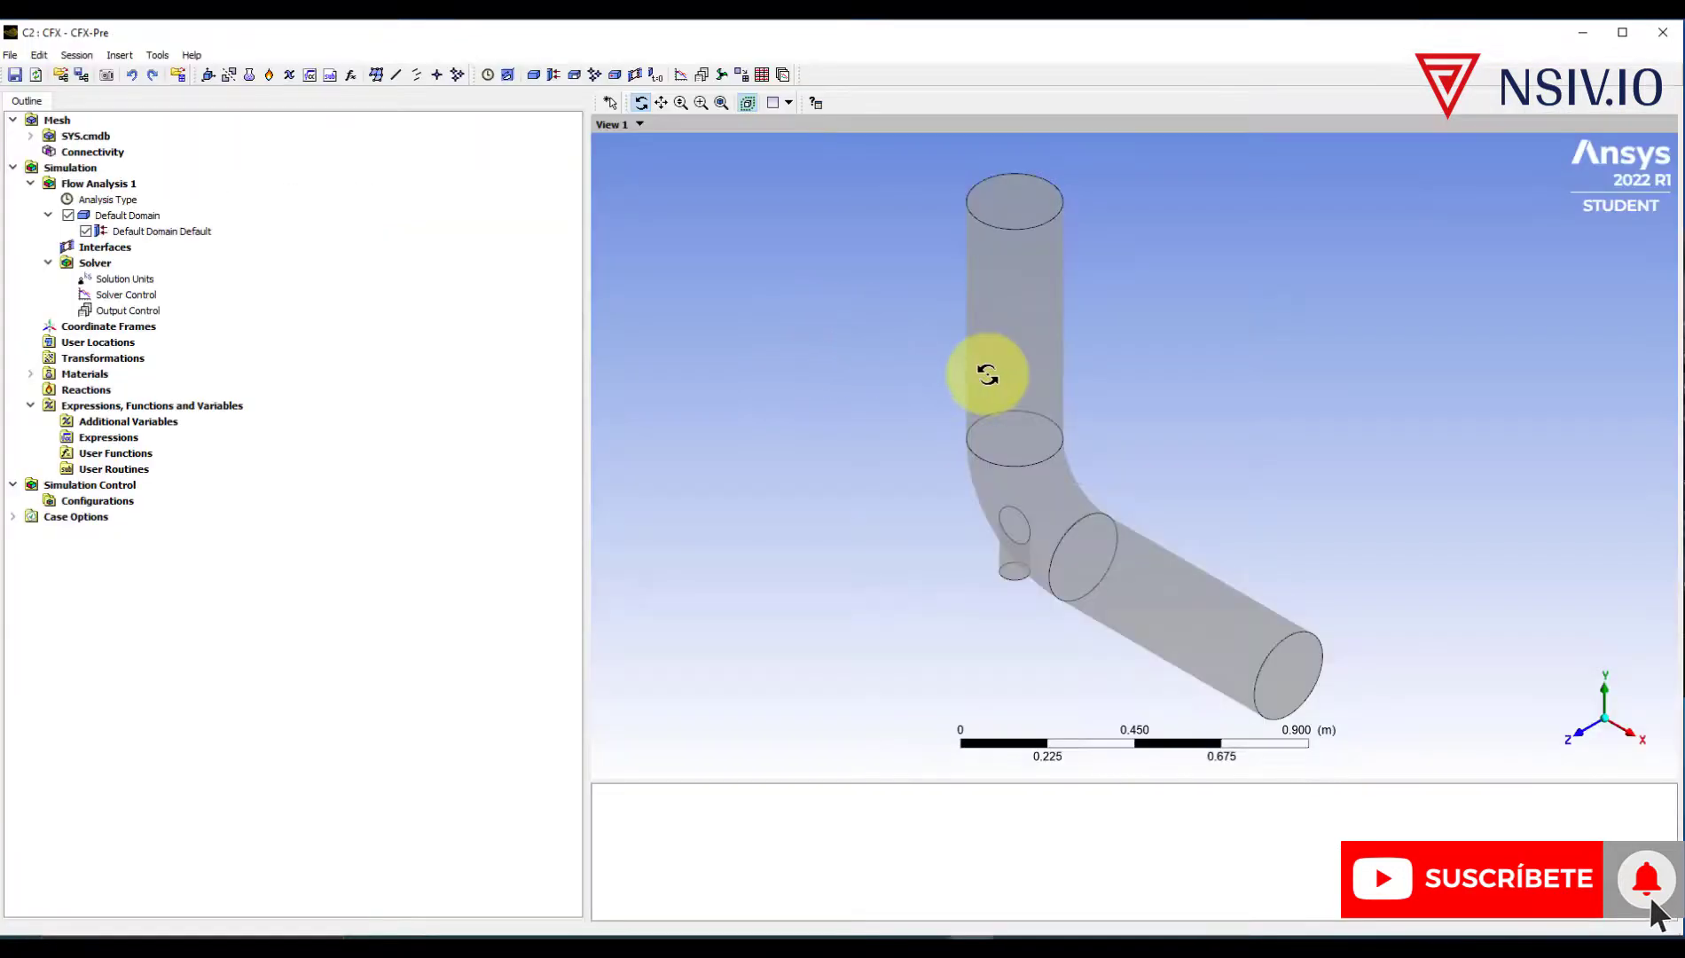
# - Examine the default domain on the pipe model and check the Analysis Type option of Flow Analysis 1
pyautogui.moveTo(1023, 493); pyautogui.dragTo(1154, 516)
pyautogui.click(127, 215)
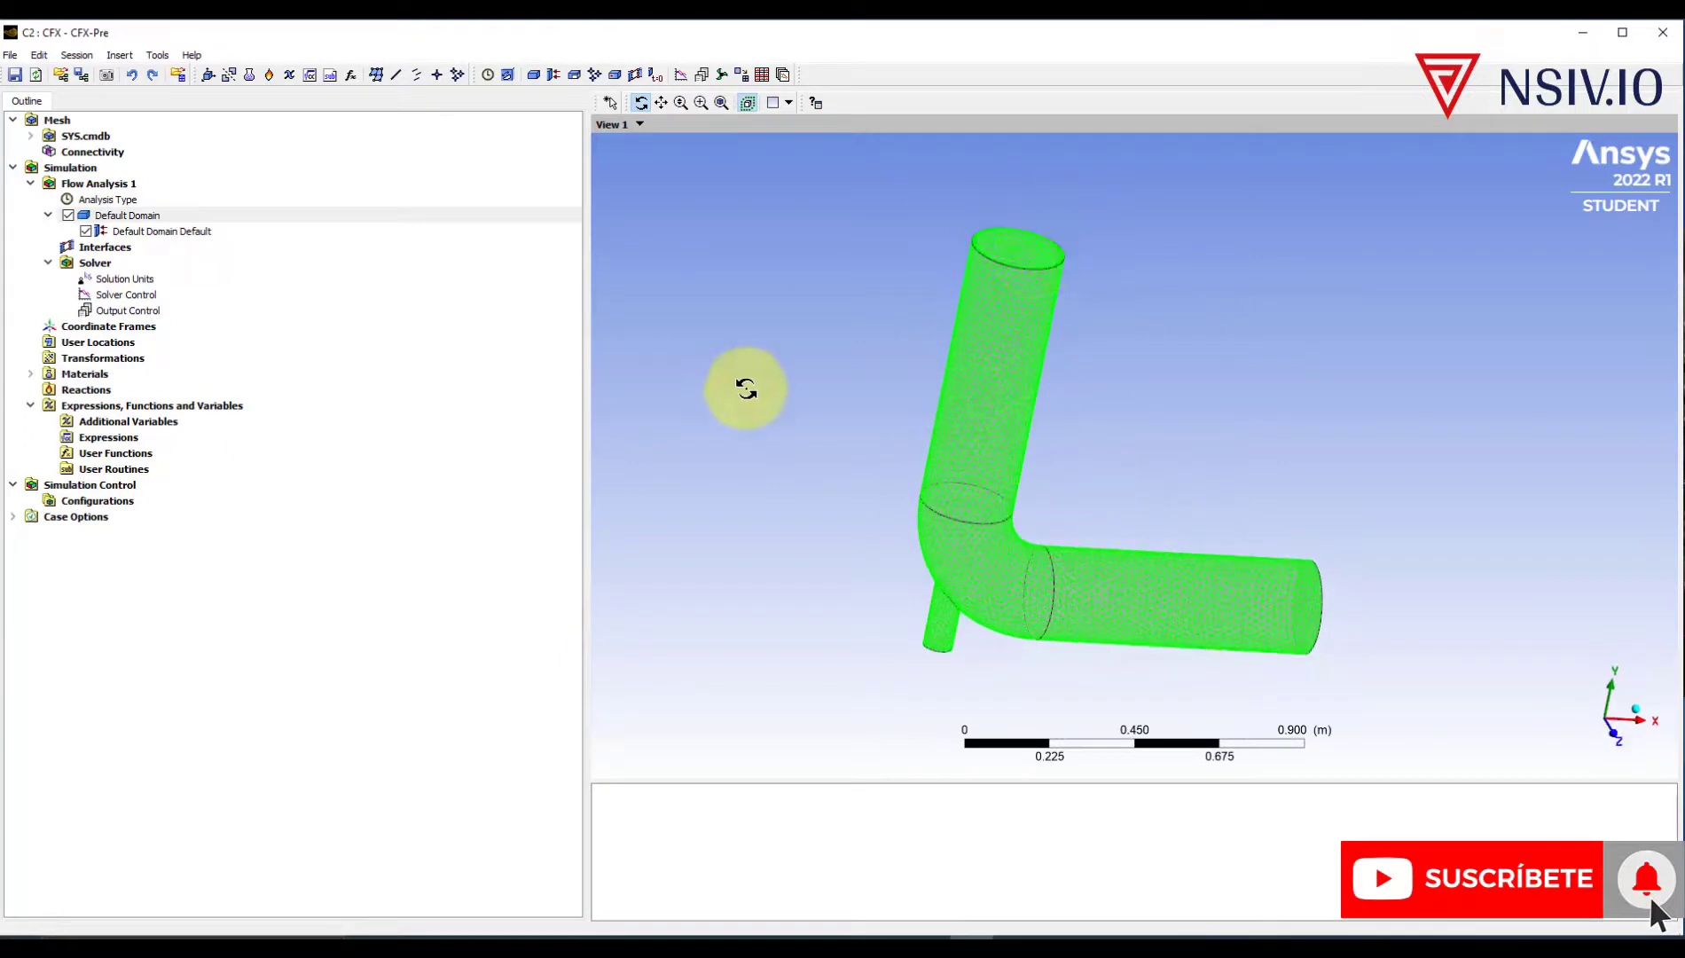
pyautogui.moveTo(939, 435)
pyautogui.mouseDown()
pyautogui.moveTo(932, 455)
pyautogui.moveTo(908, 445)
pyautogui.mouseUp()
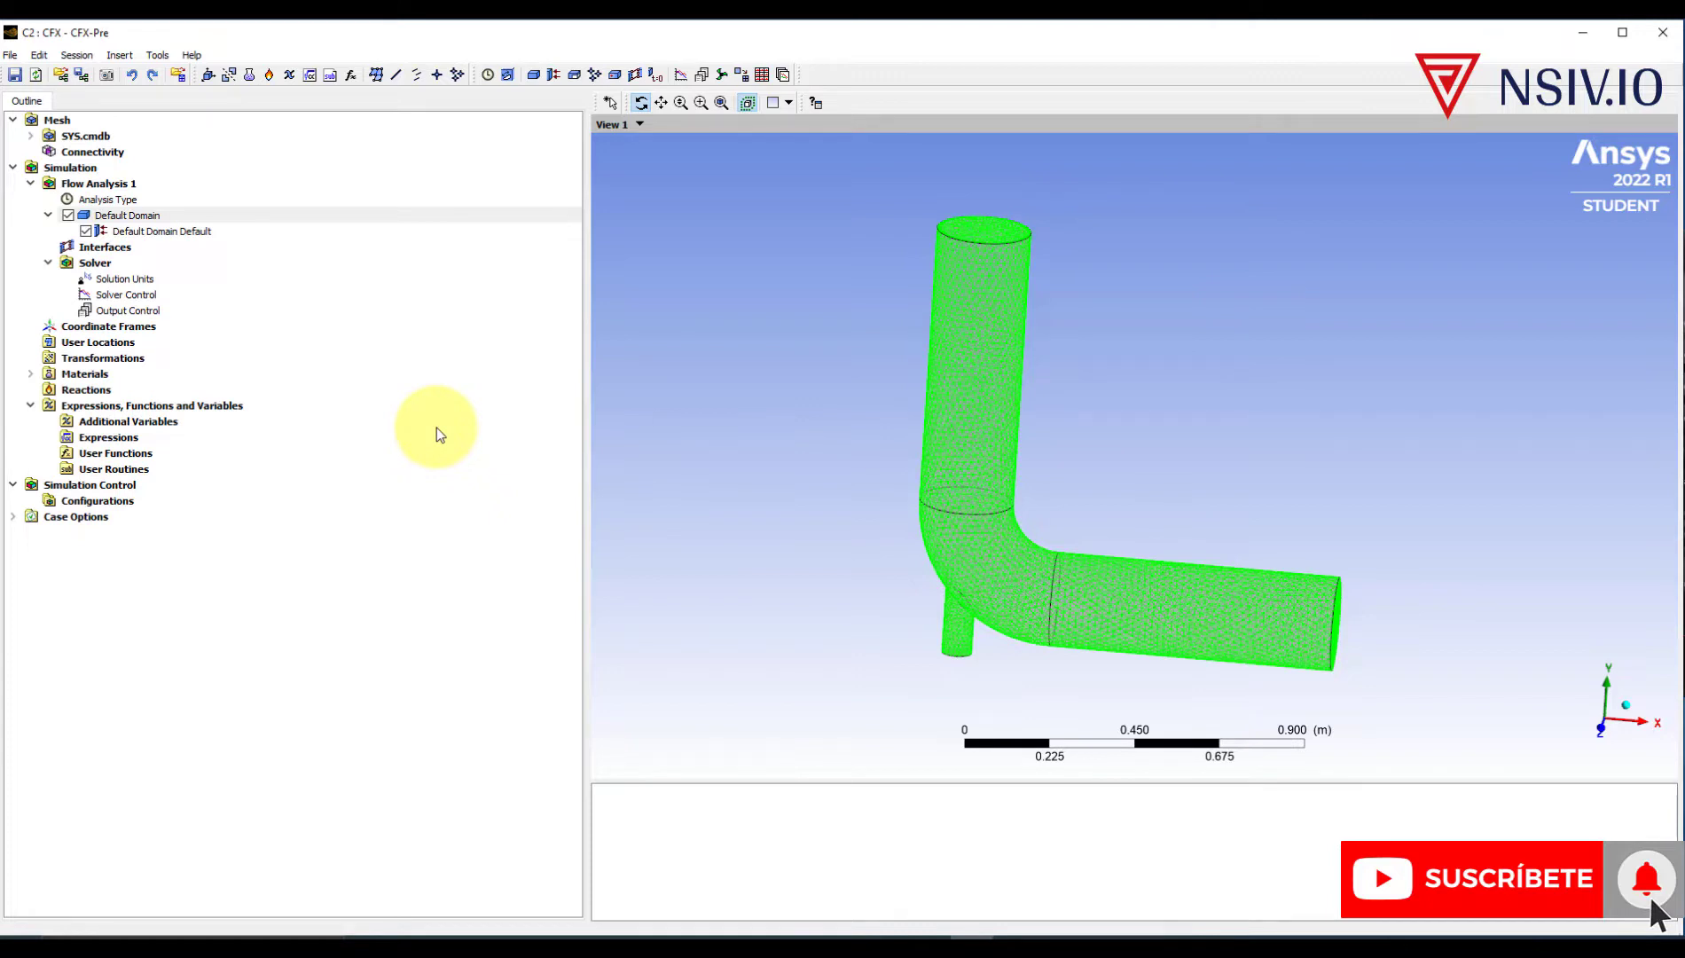
pyautogui.doubleClick(104, 201)
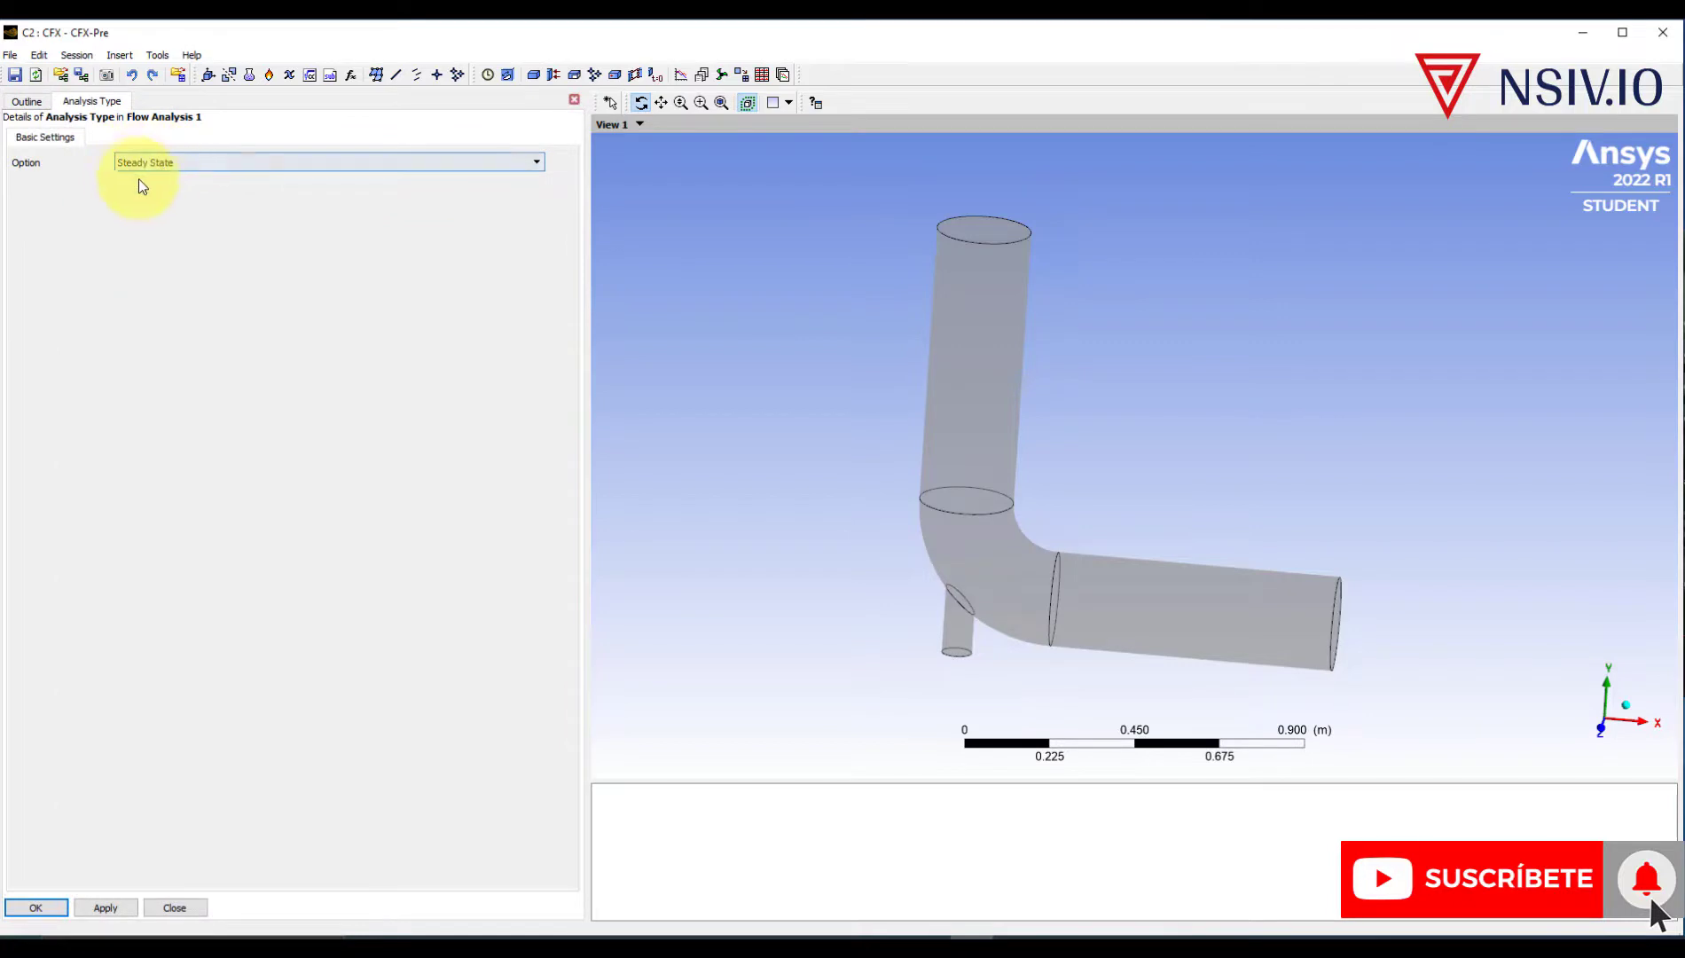
pyautogui.click(573, 100)
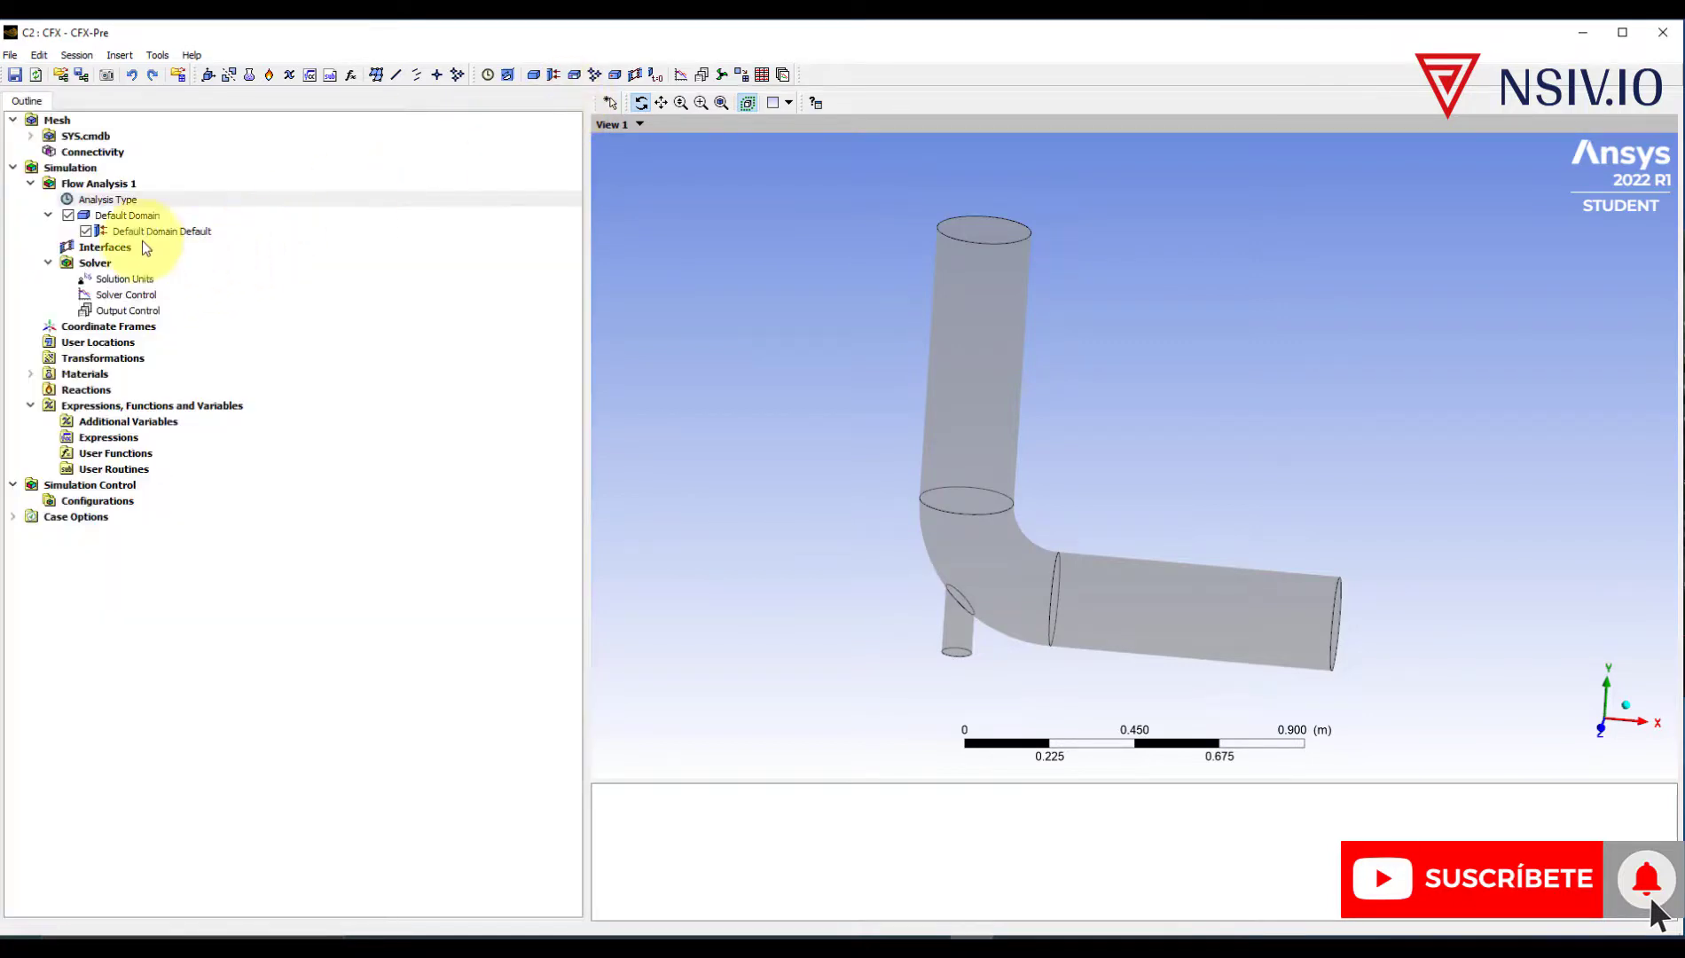
# - Set the default domain's Fluid 1 material to Water
pyautogui.doubleClick(130, 216)
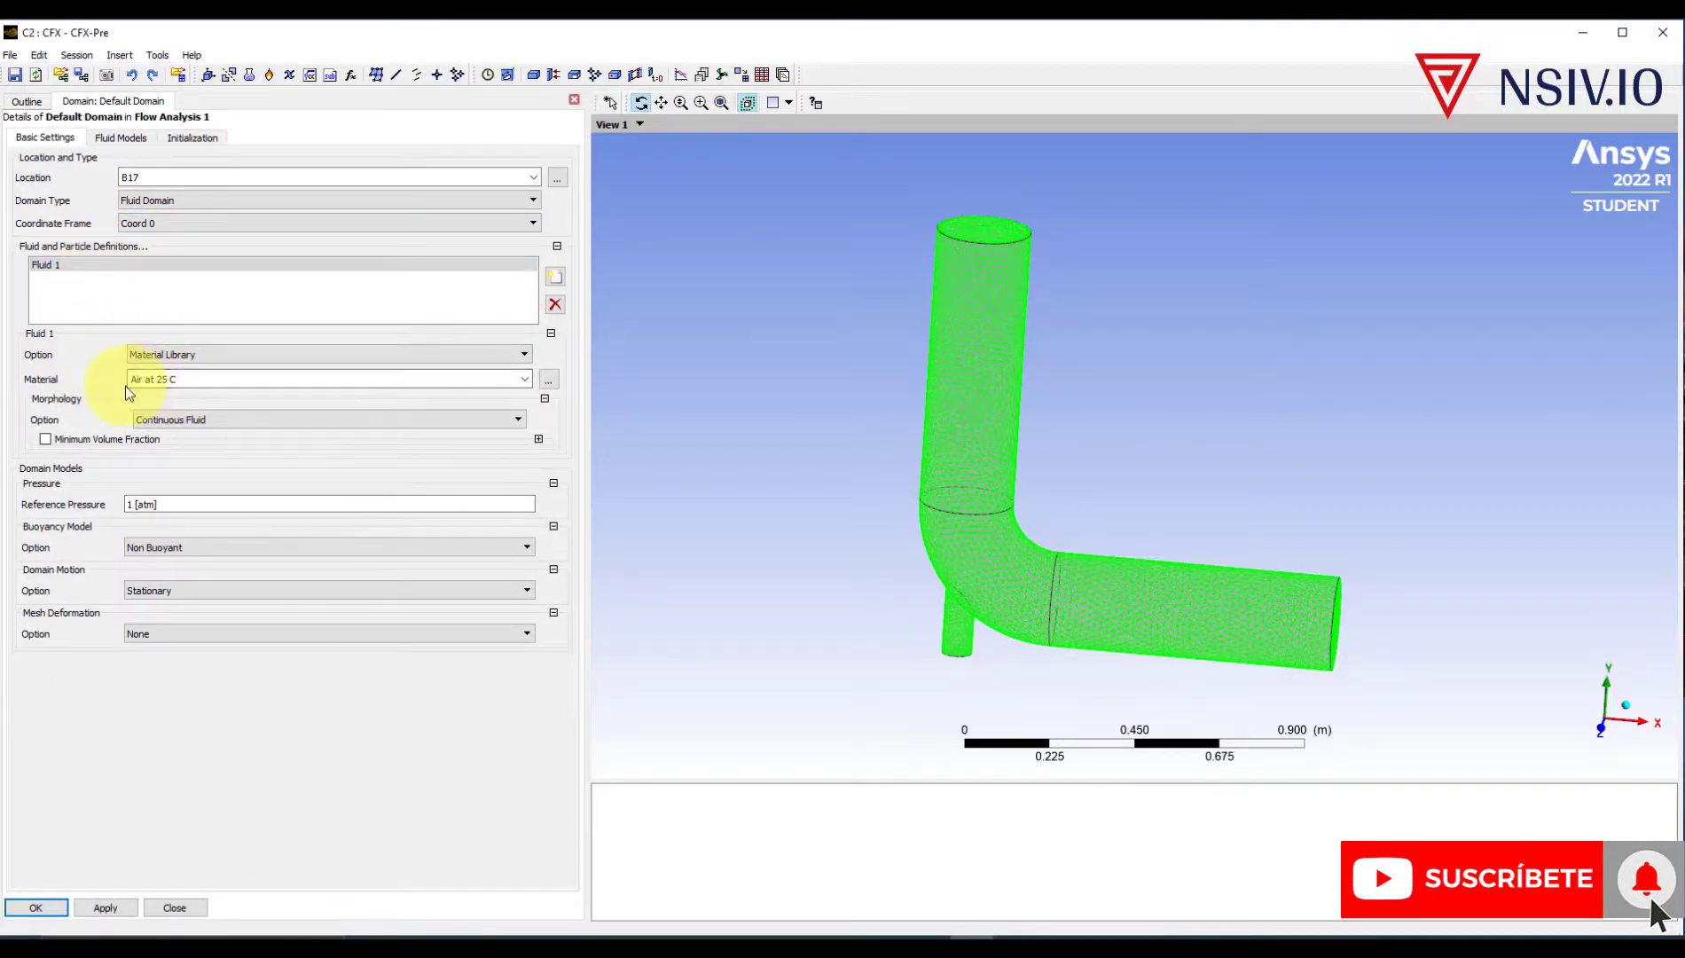
pyautogui.click(525, 379)
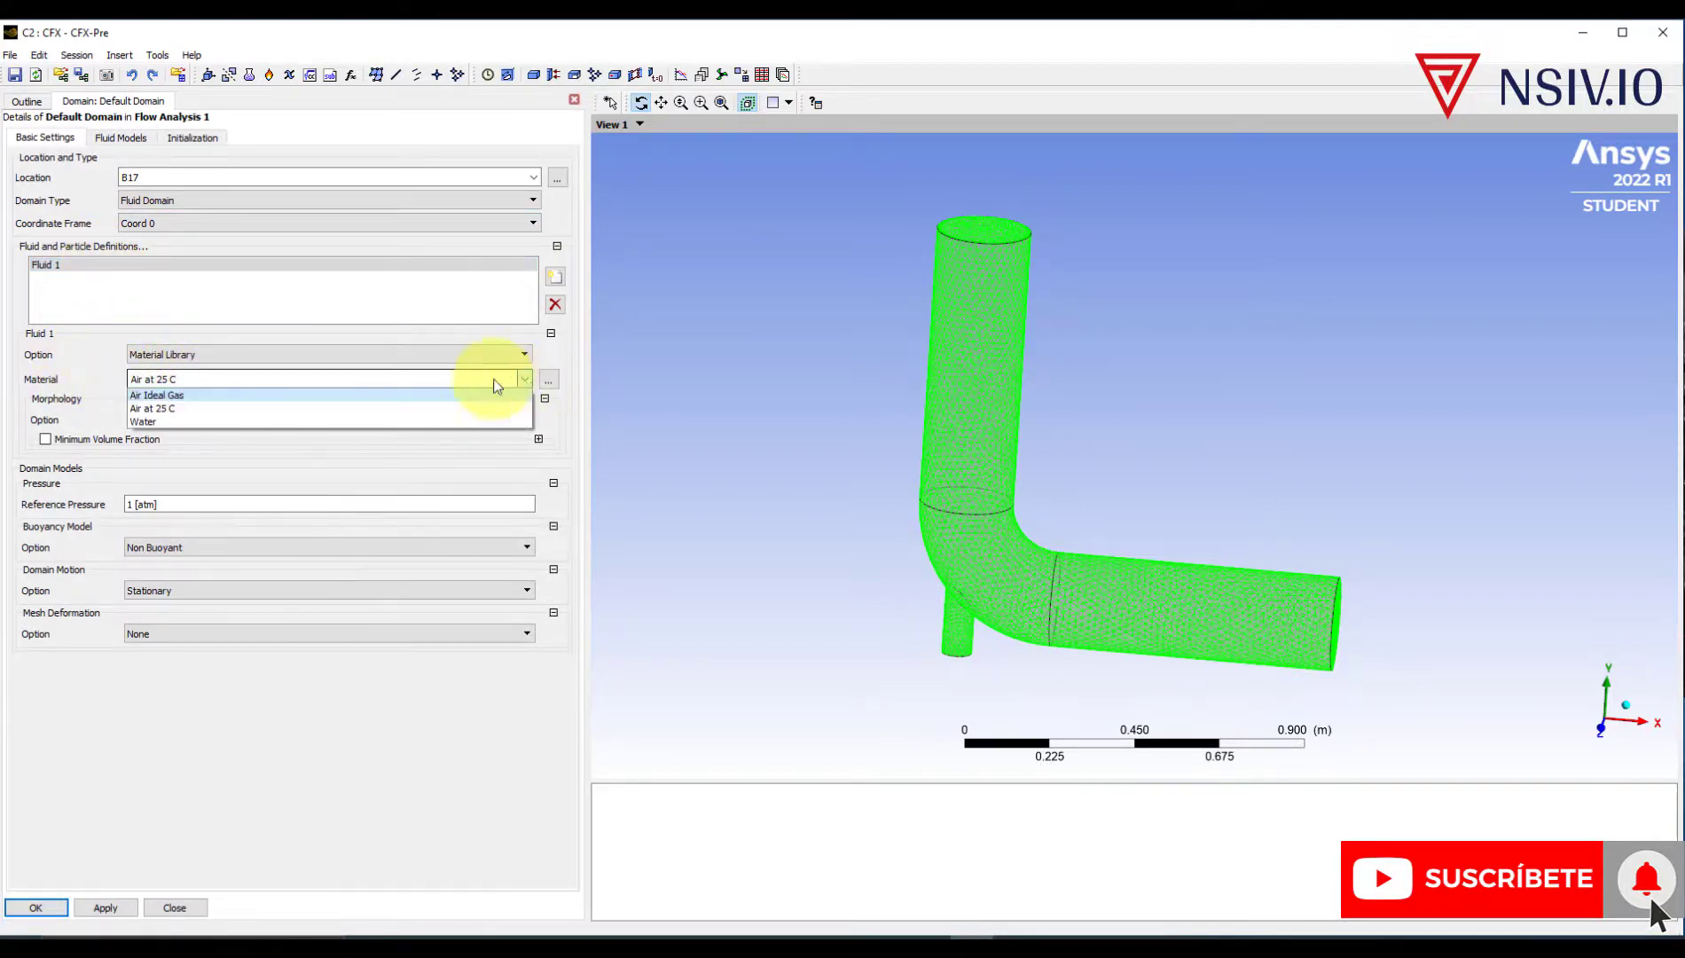
pyautogui.click(177, 421)
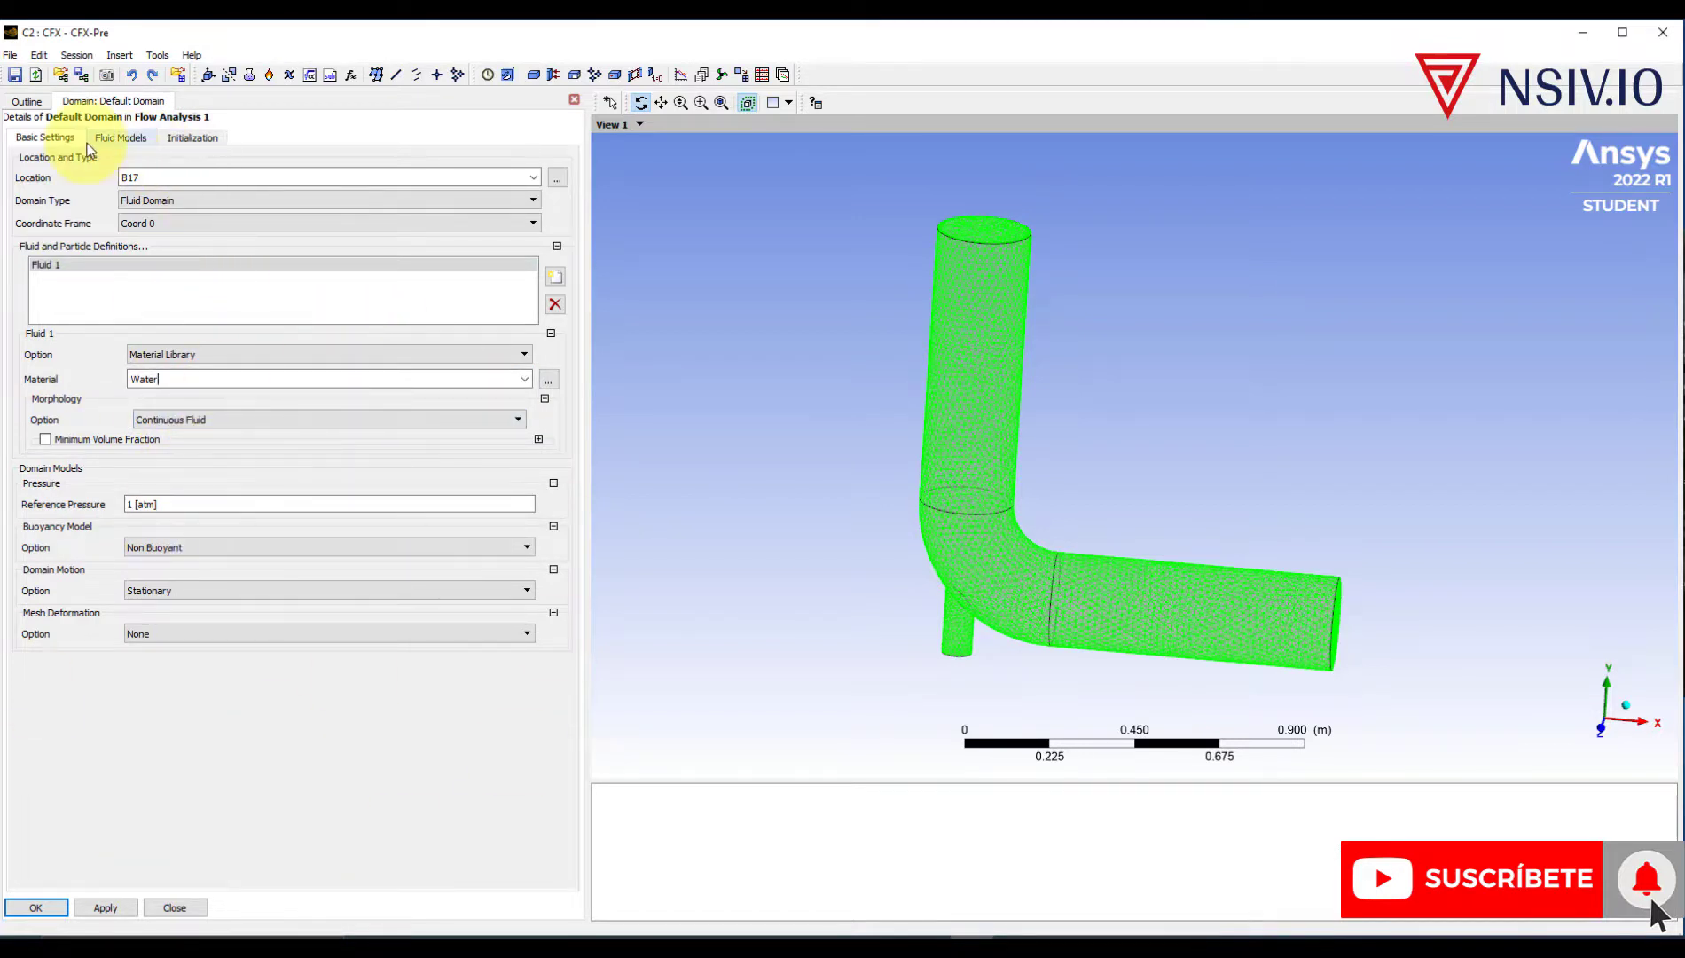
# - Set the Heat Transfer option to None in the default domain's fluid models
pyautogui.click(120, 140)
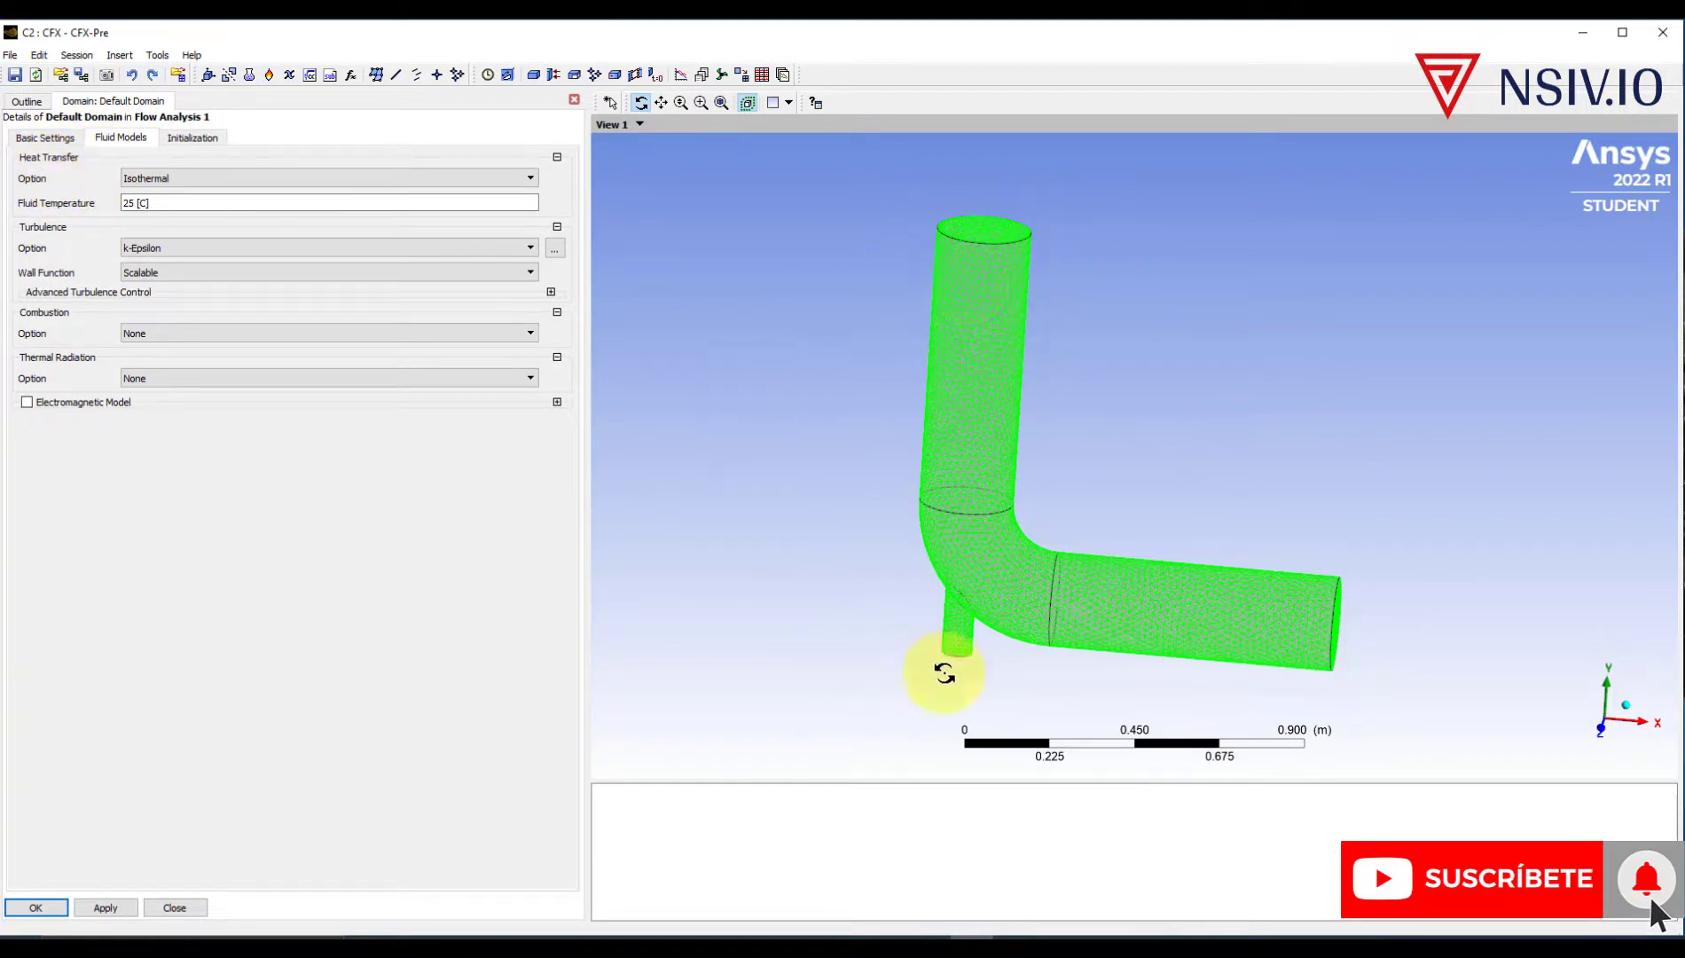
pyautogui.click(185, 178)
pyautogui.click(169, 194)
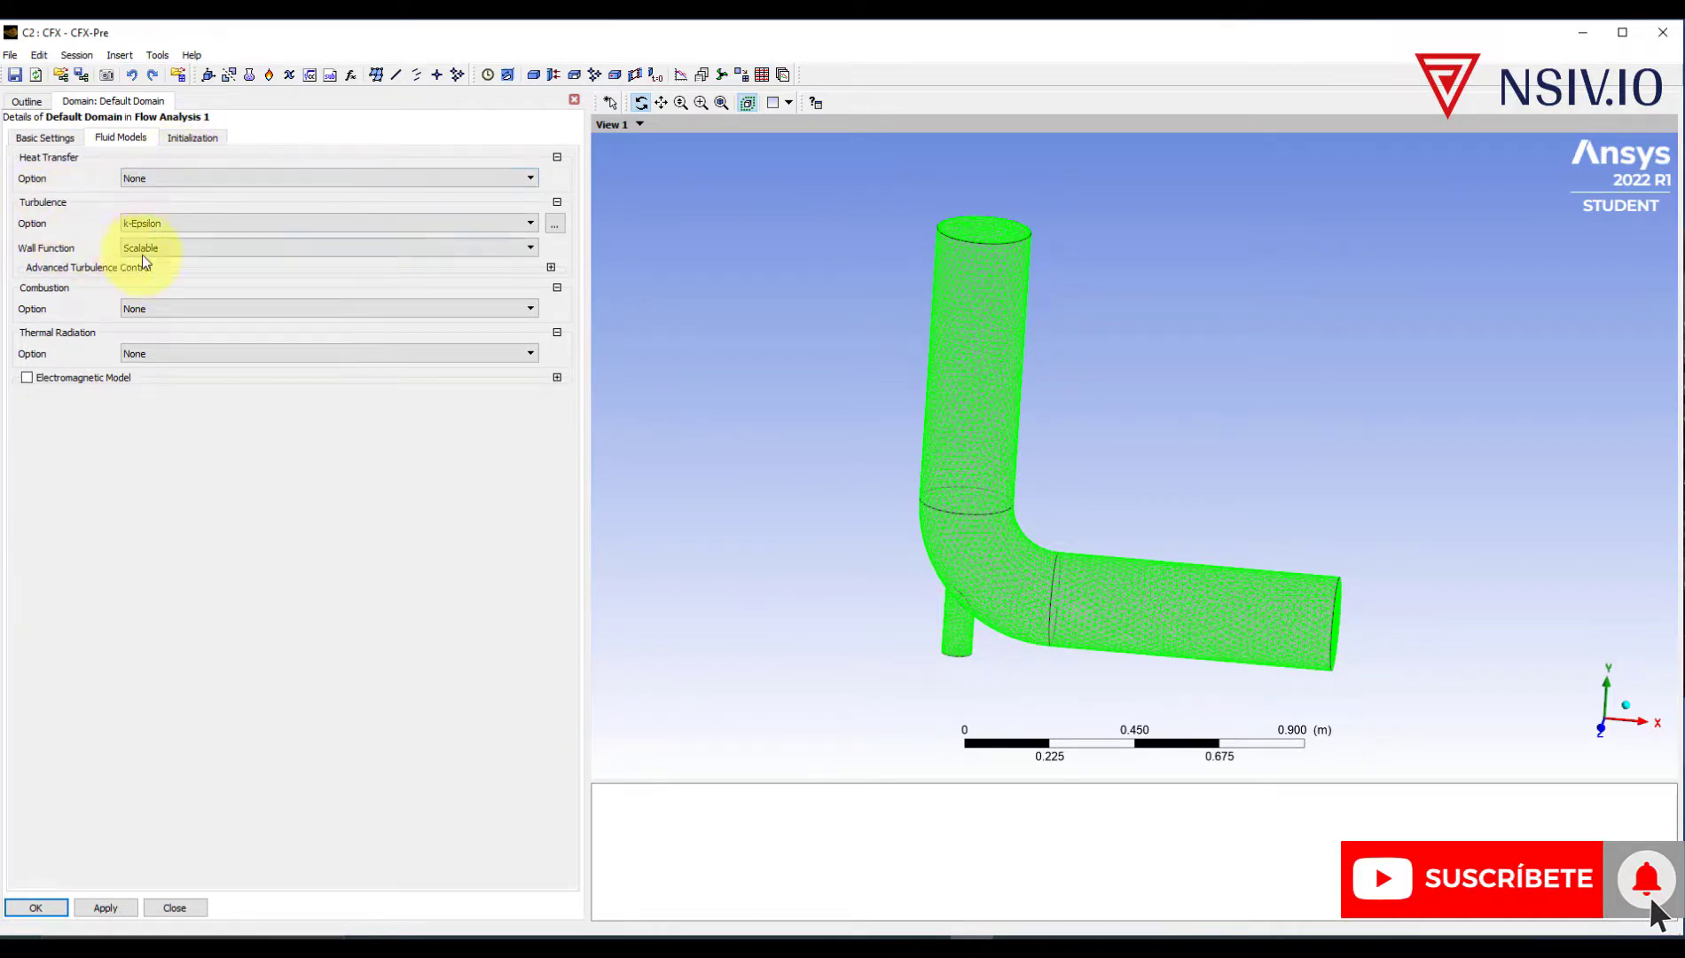
pyautogui.moveTo(951, 425); pyautogui.dragTo(1053, 470)
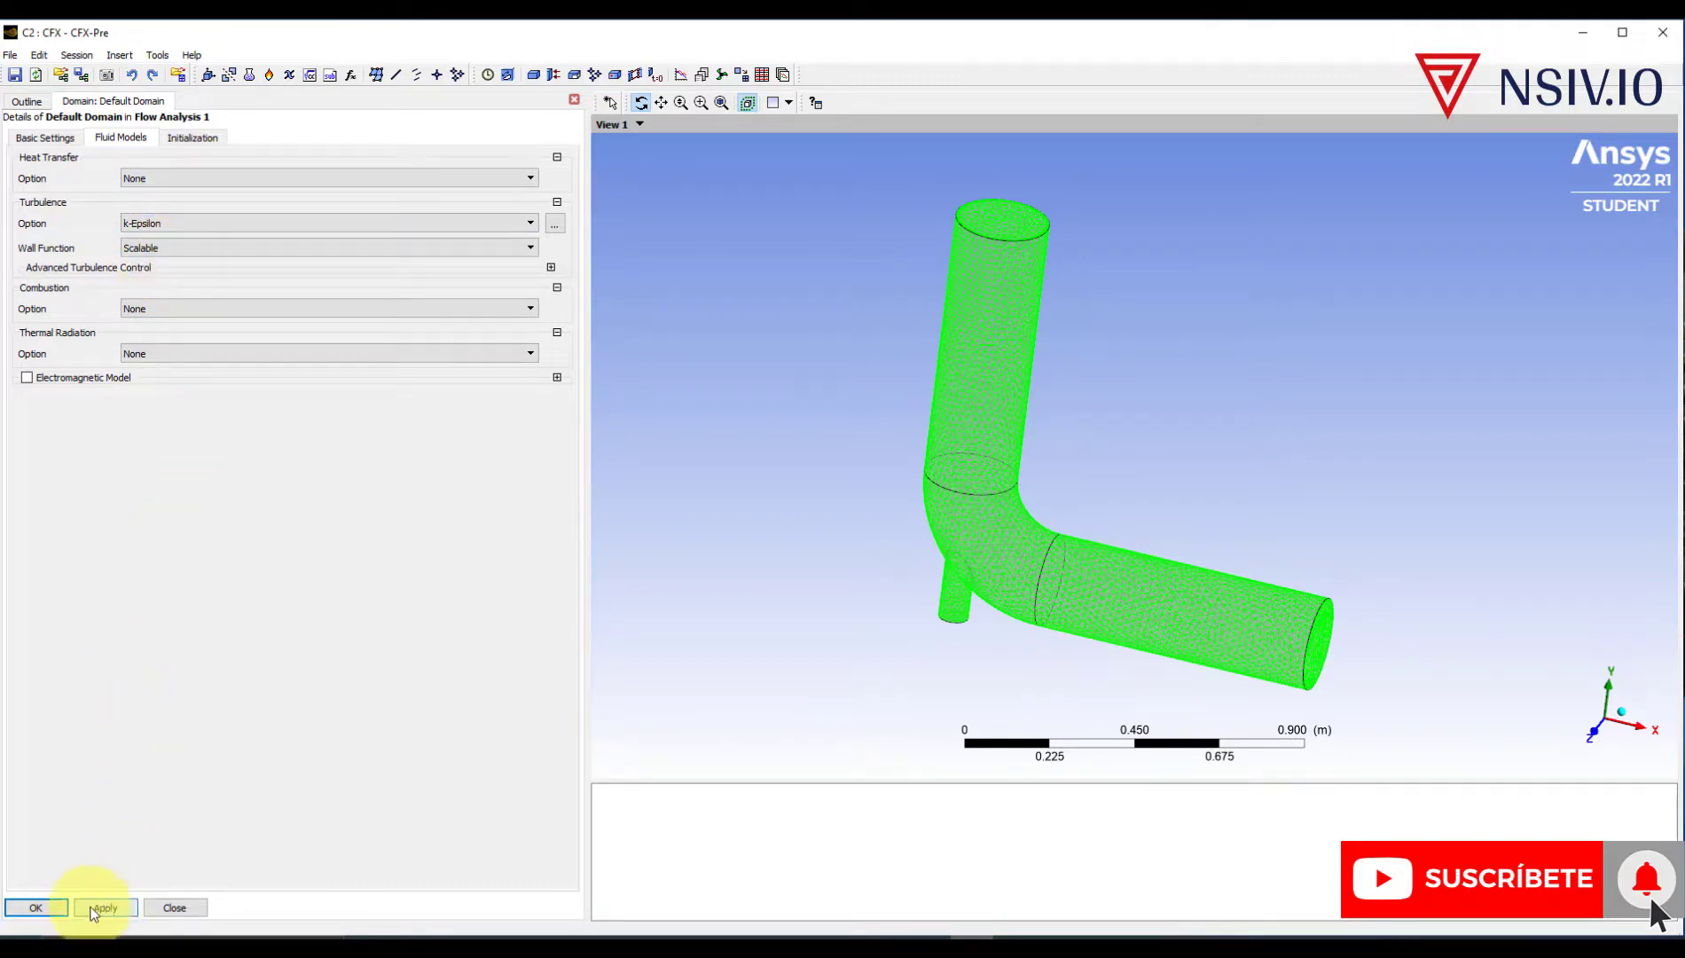
# - Accept the default domain's fluid model settings and insert a boundary named inlet1 in that domain
pyautogui.click(31, 907)
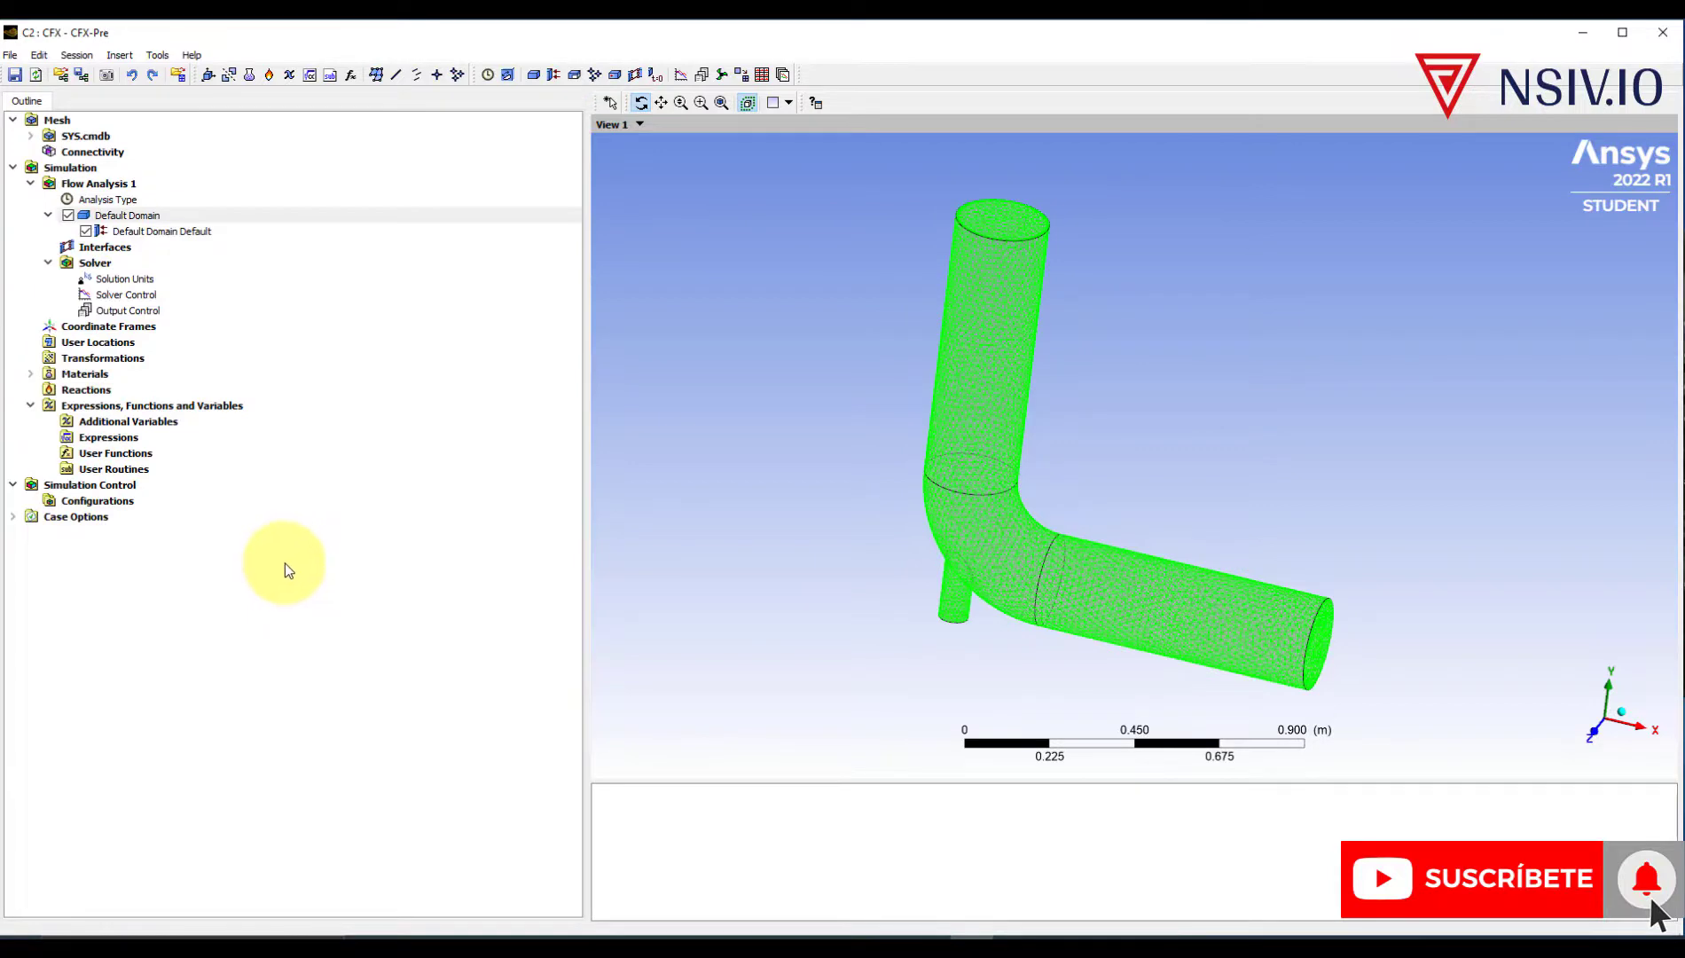
pyautogui.rightClick(135, 216)
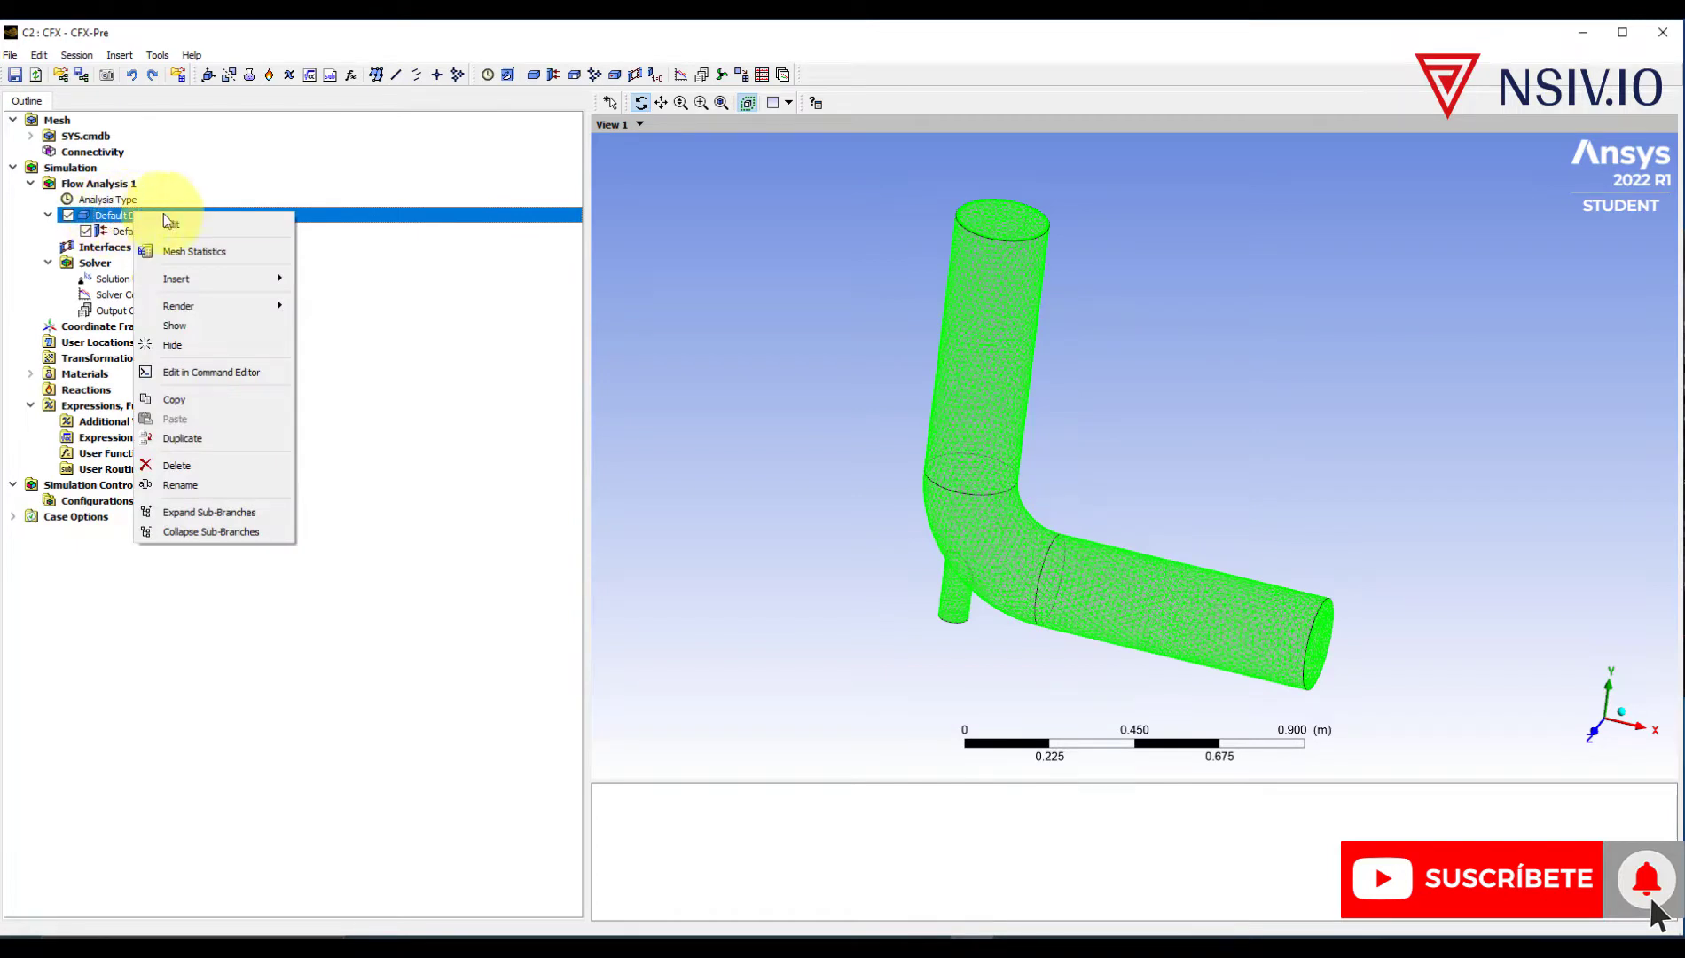
pyautogui.moveTo(210, 287)
pyautogui.click(337, 278)
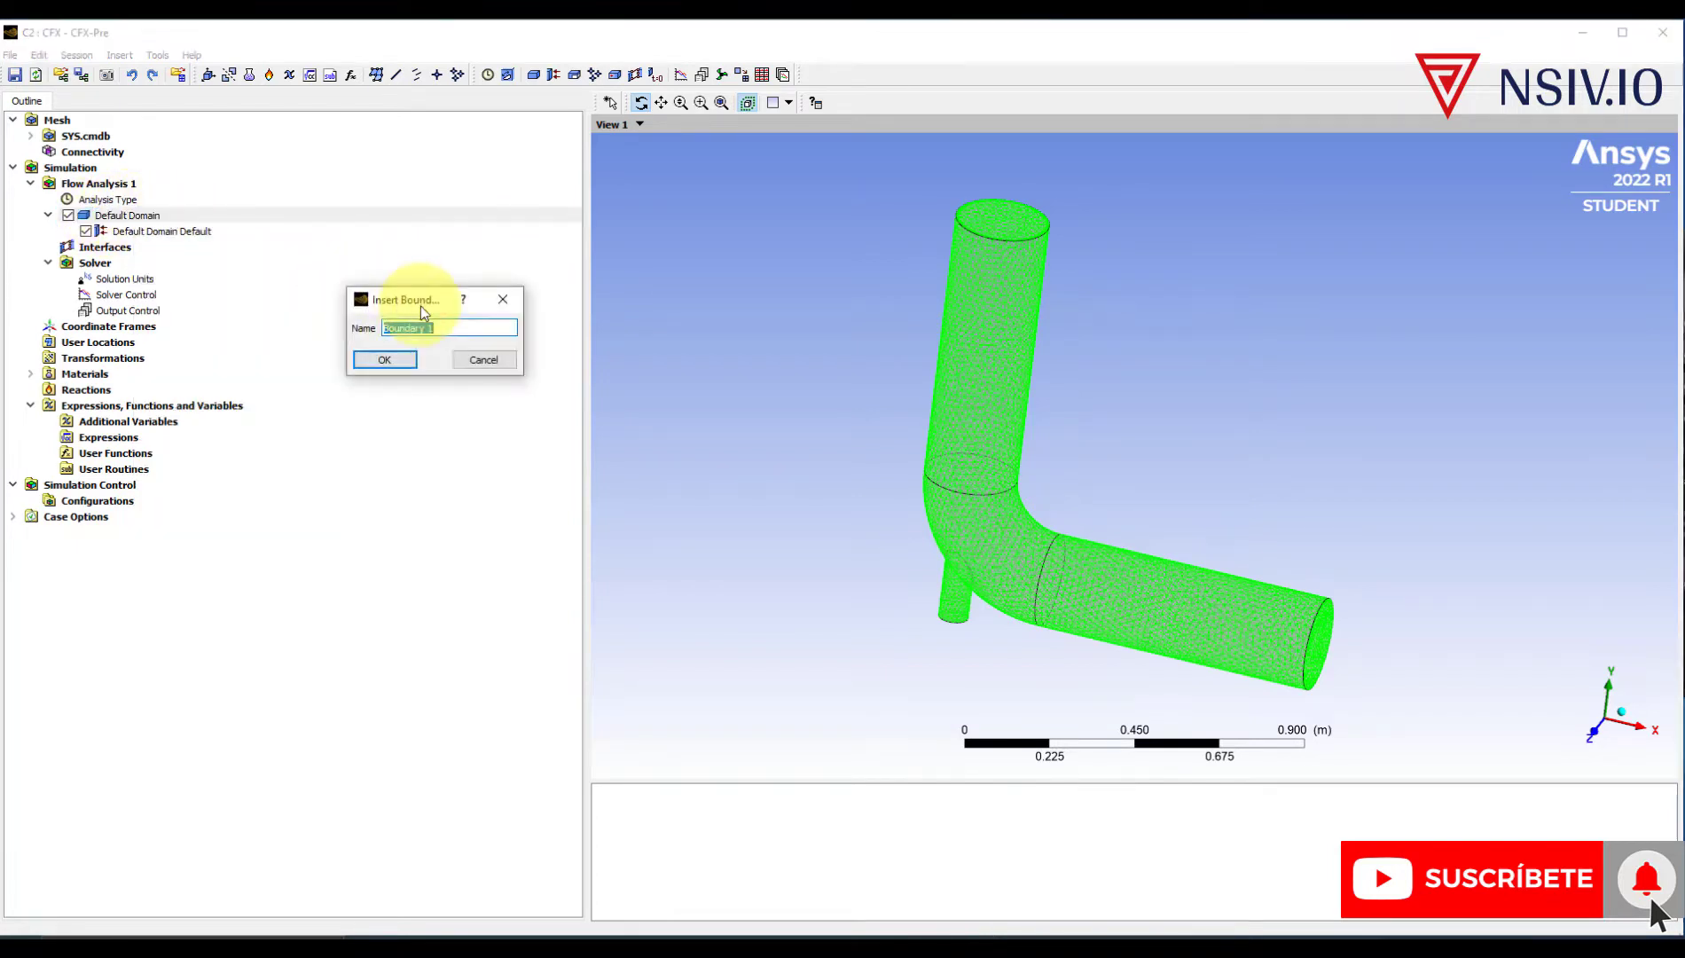
pyautogui.click(415, 358)
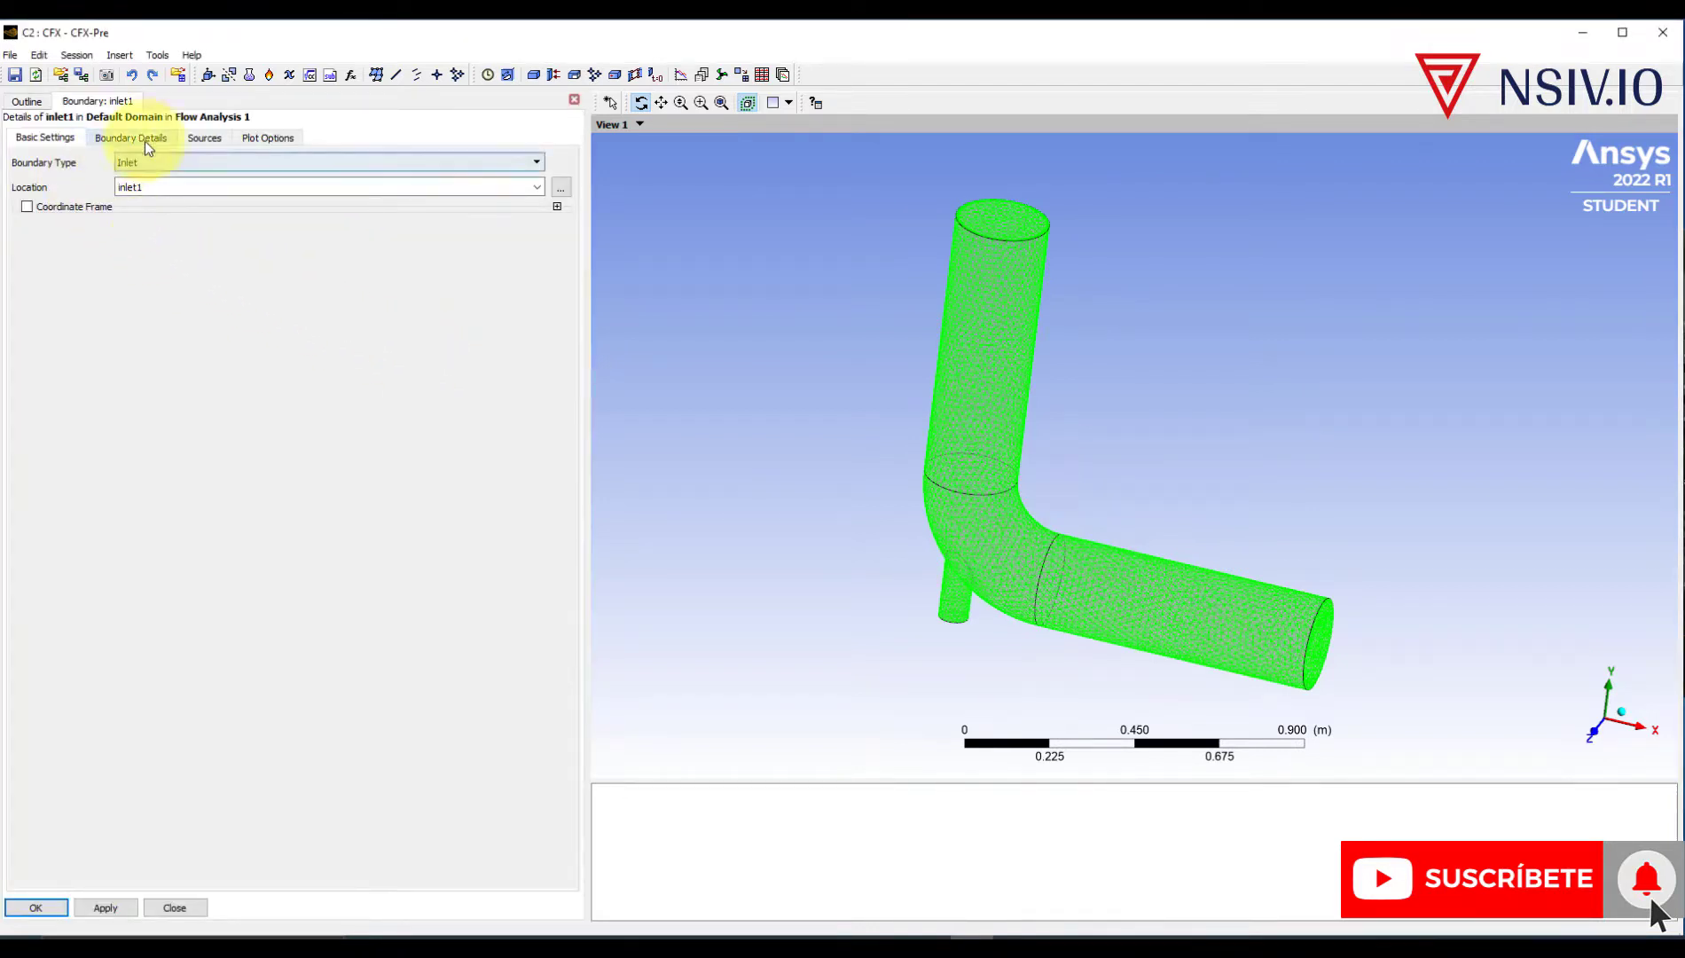
# - Set the inlet1 boundary's Normal Speed to 1 m s^-1 and accept the boundary
pyautogui.click(149, 136)
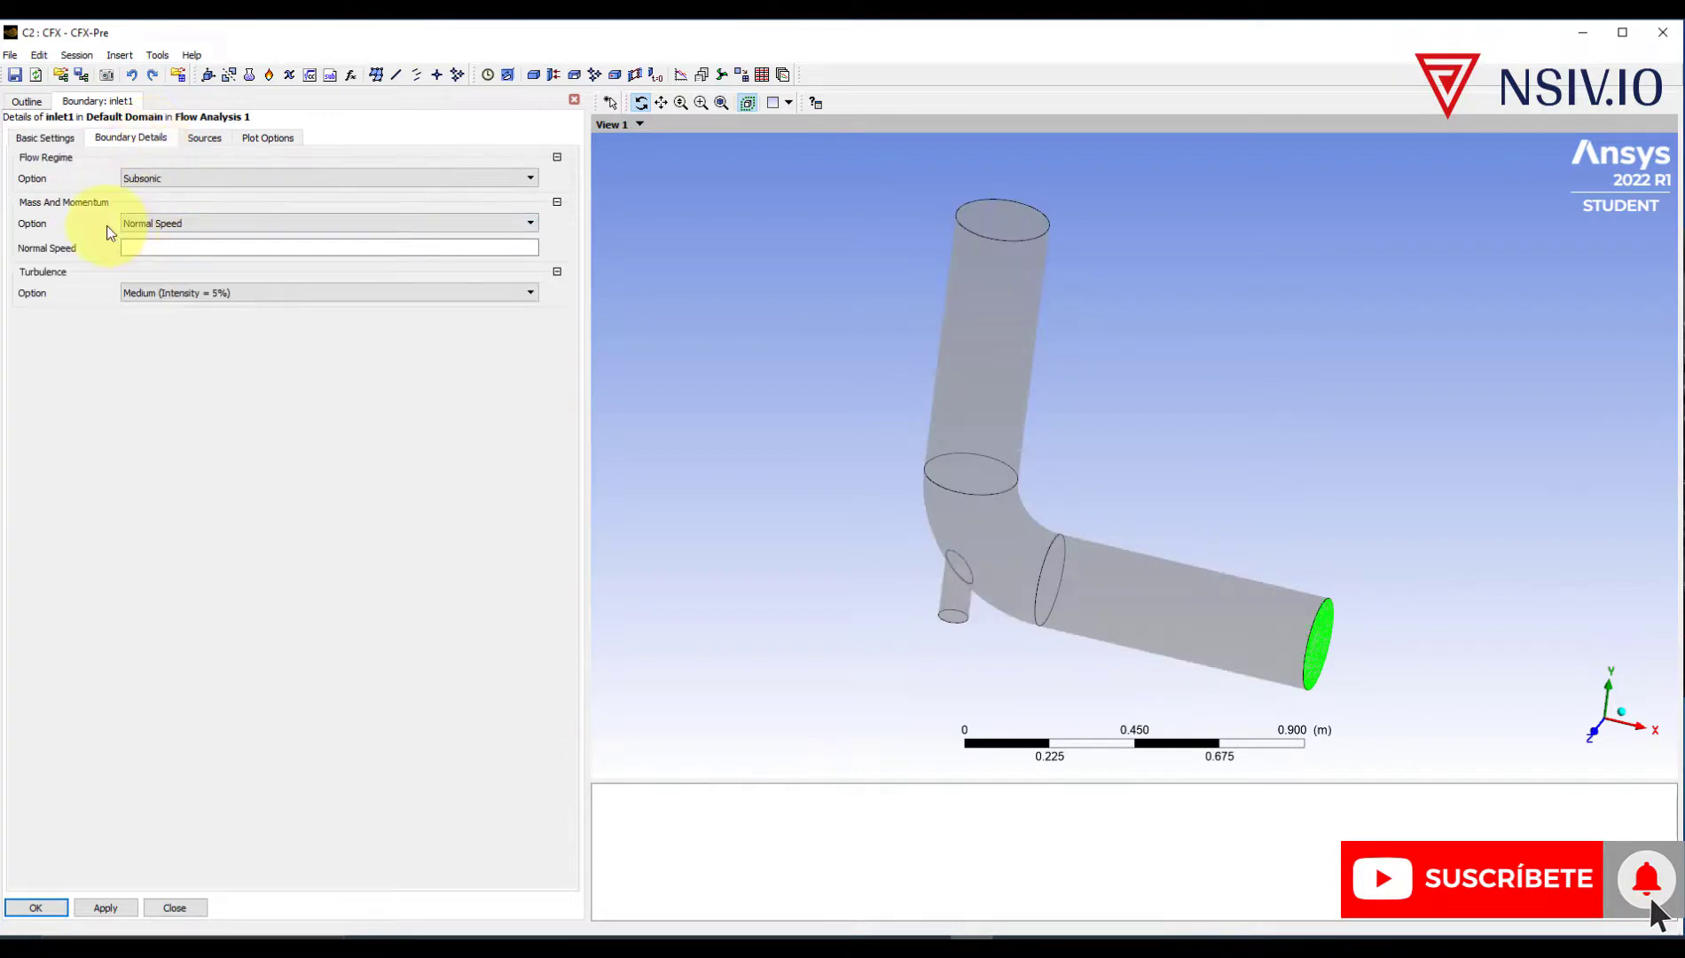
pyautogui.click(151, 249)
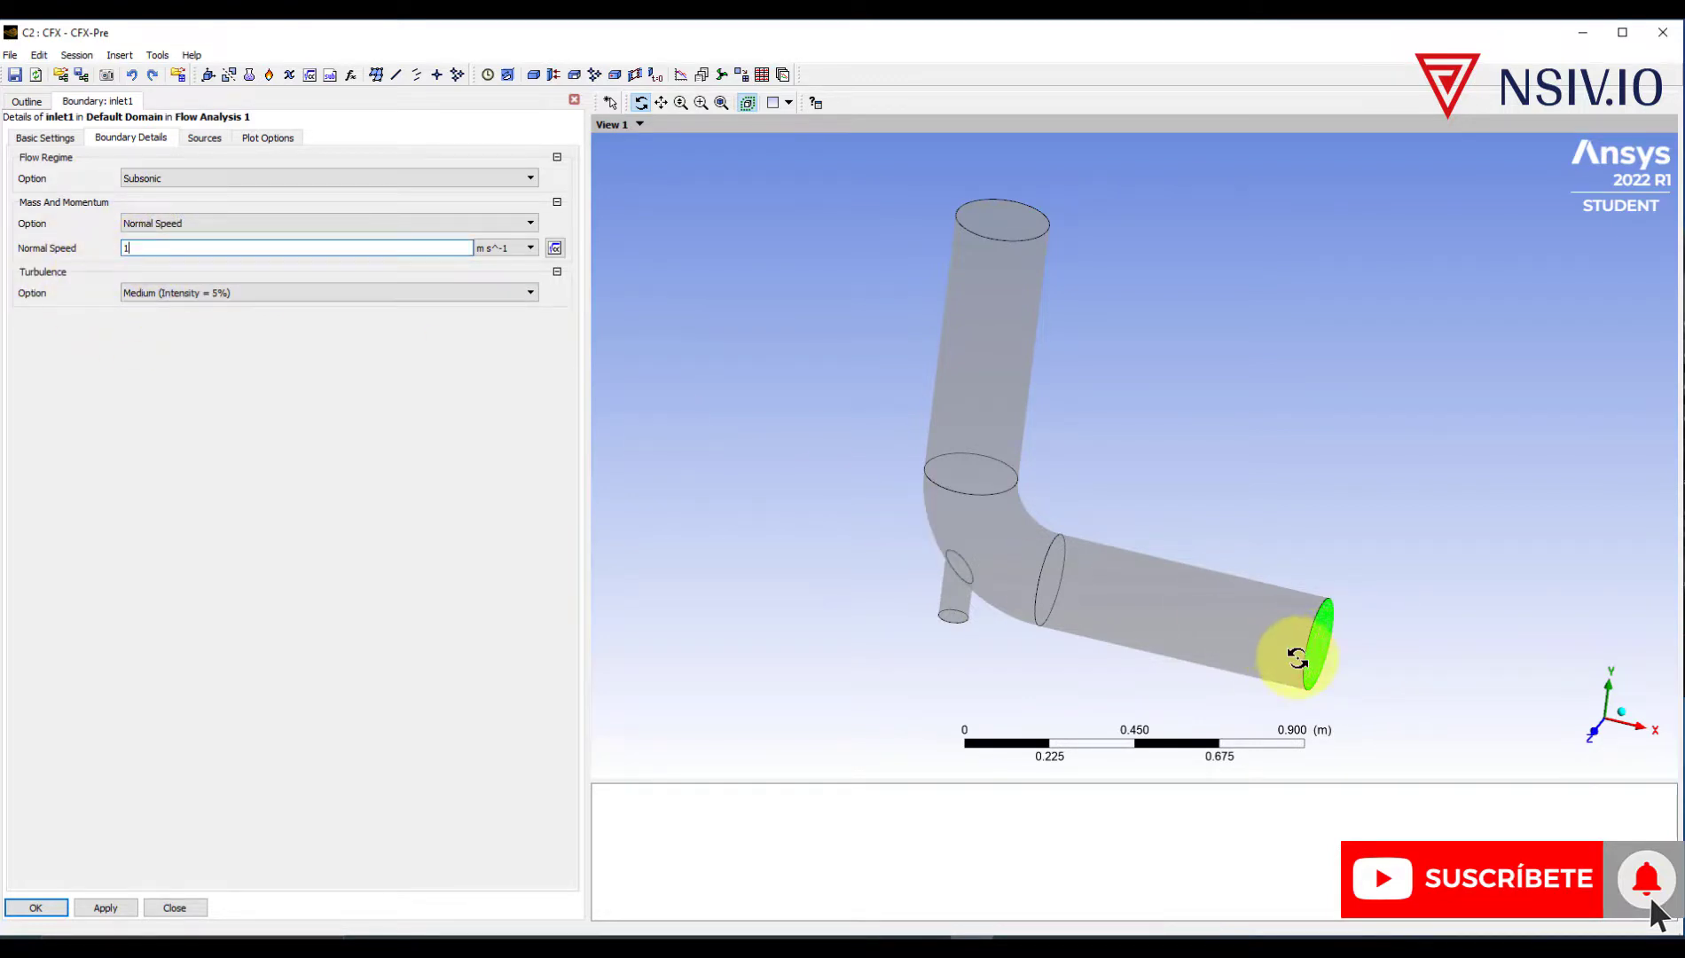
pyautogui.click(244, 403)
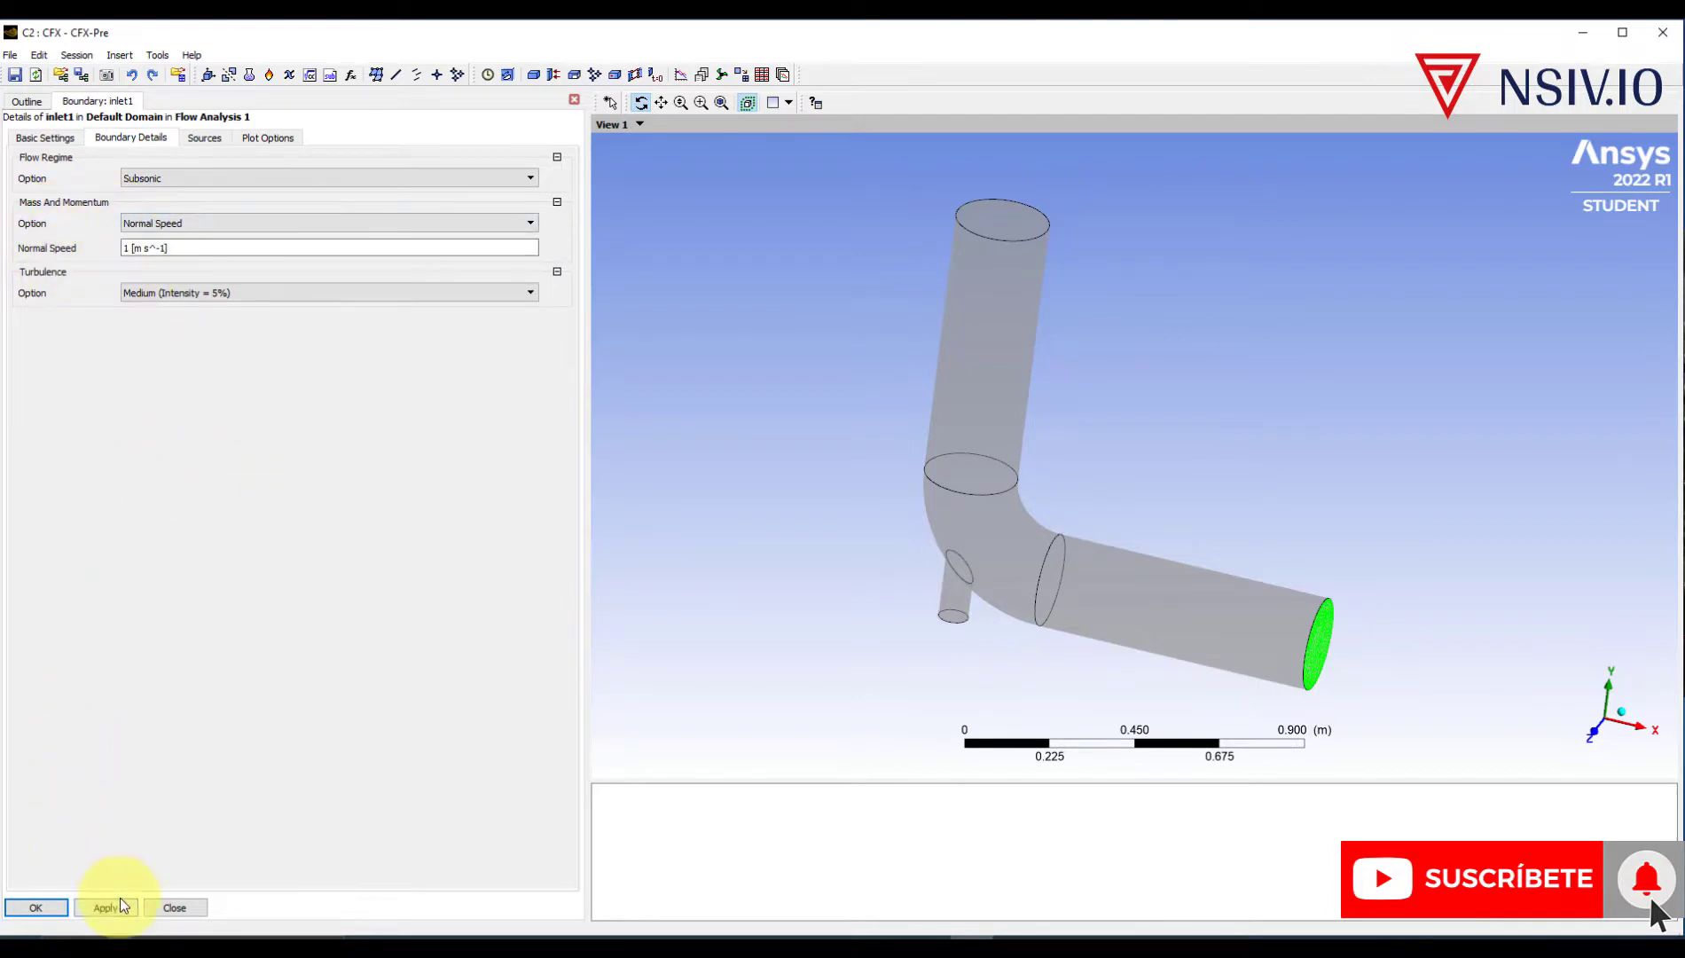
pyautogui.click(7, 907)
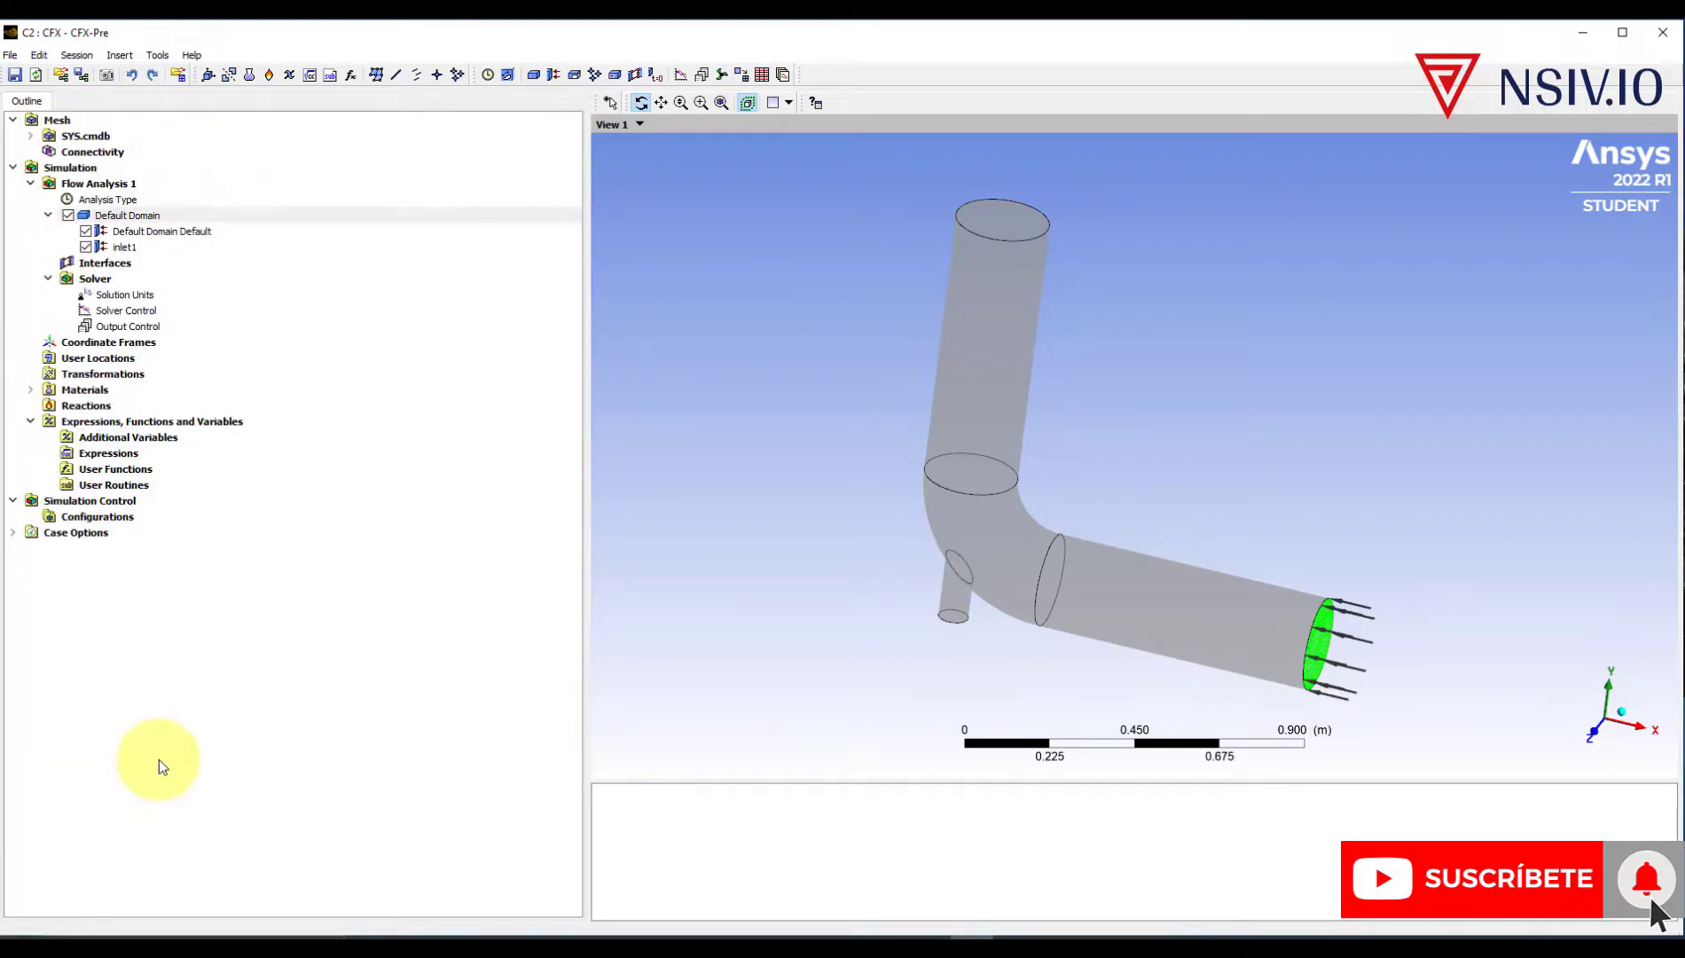
# - Insert a boundary named inlet2 in the default domain
pyautogui.rightClick(145, 215)
pyautogui.moveTo(220, 280)
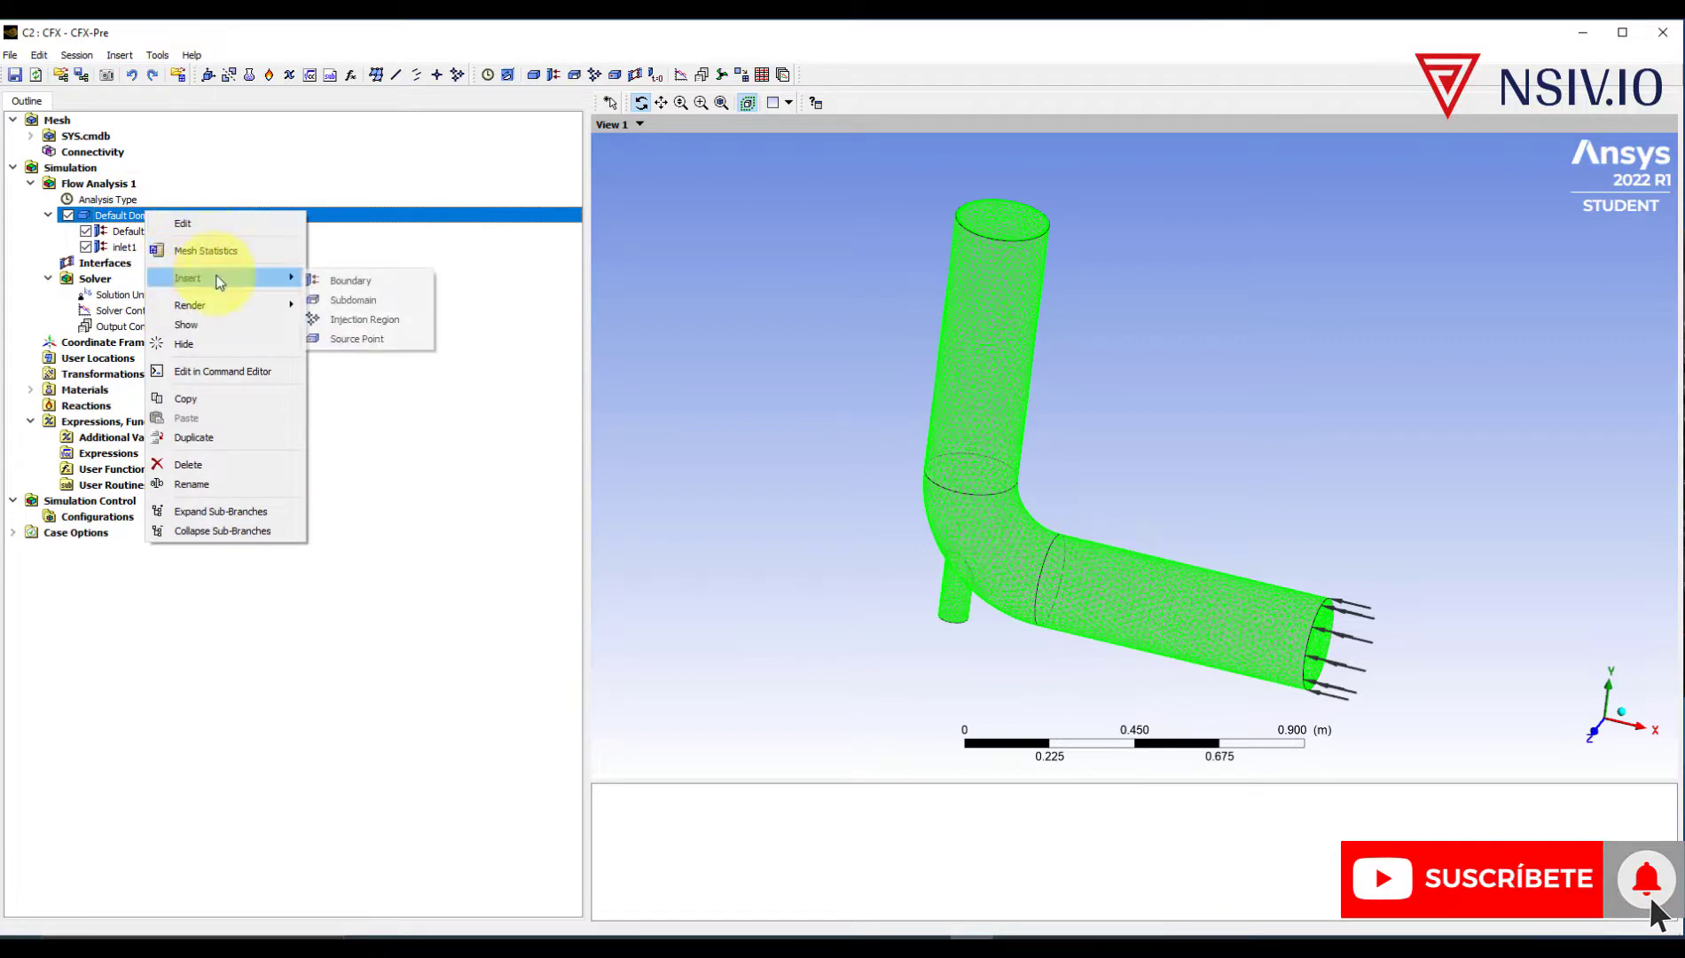
pyautogui.click(349, 282)
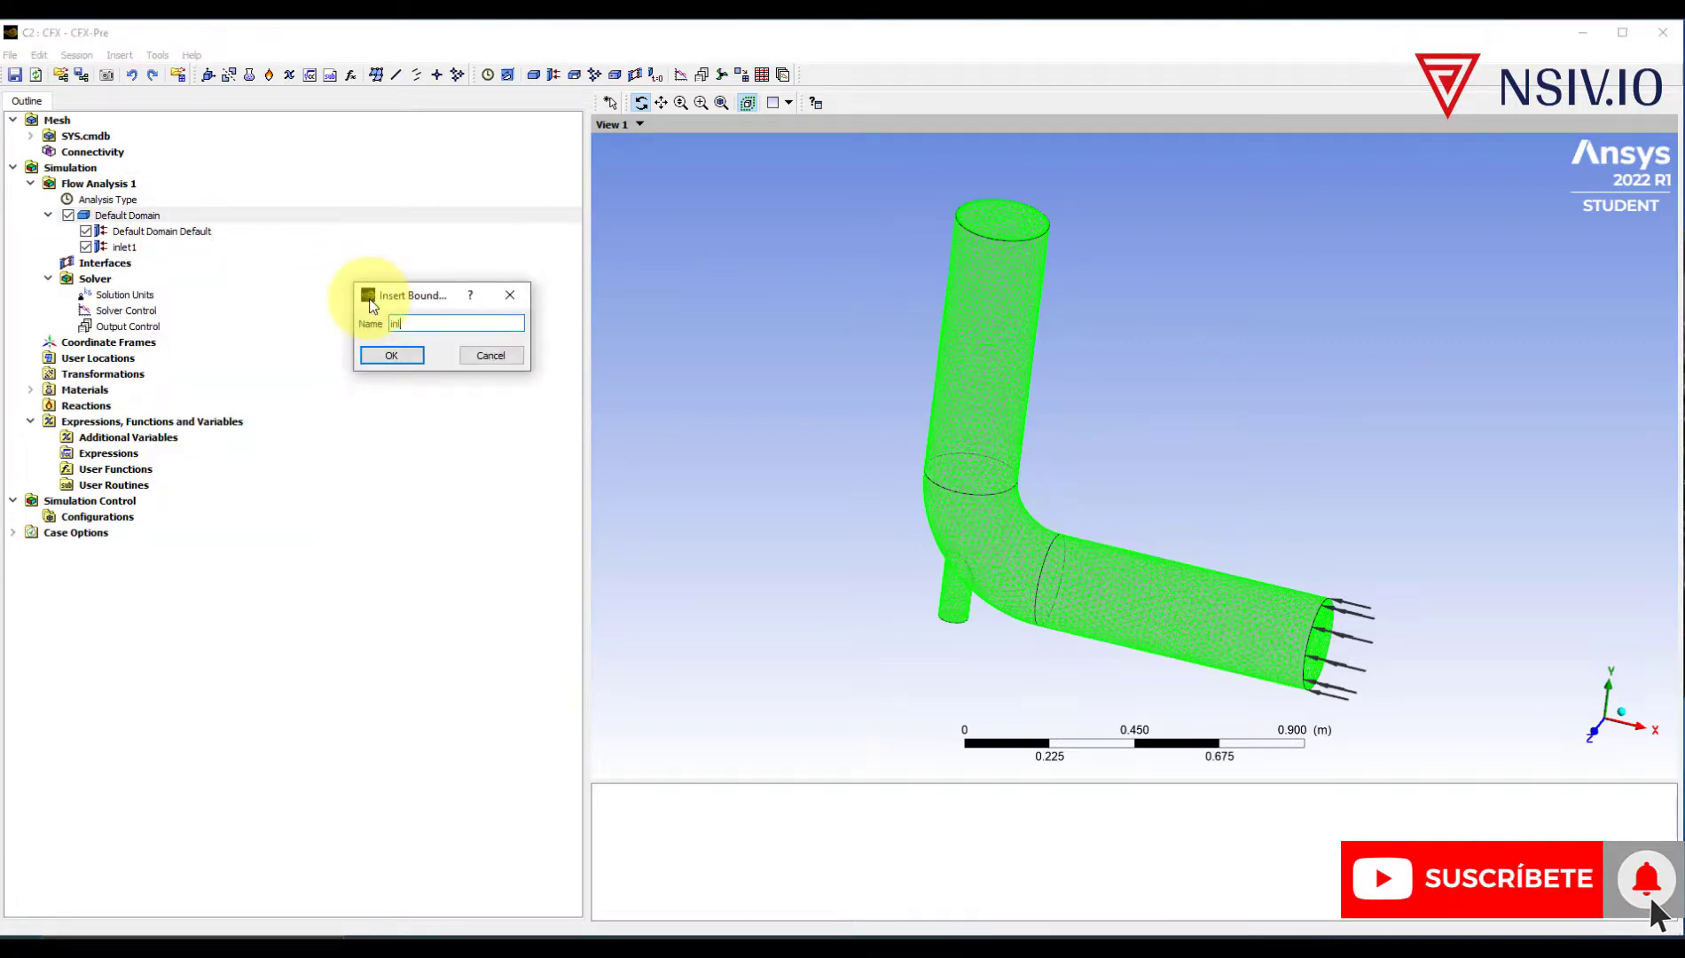
pyautogui.press('Return')
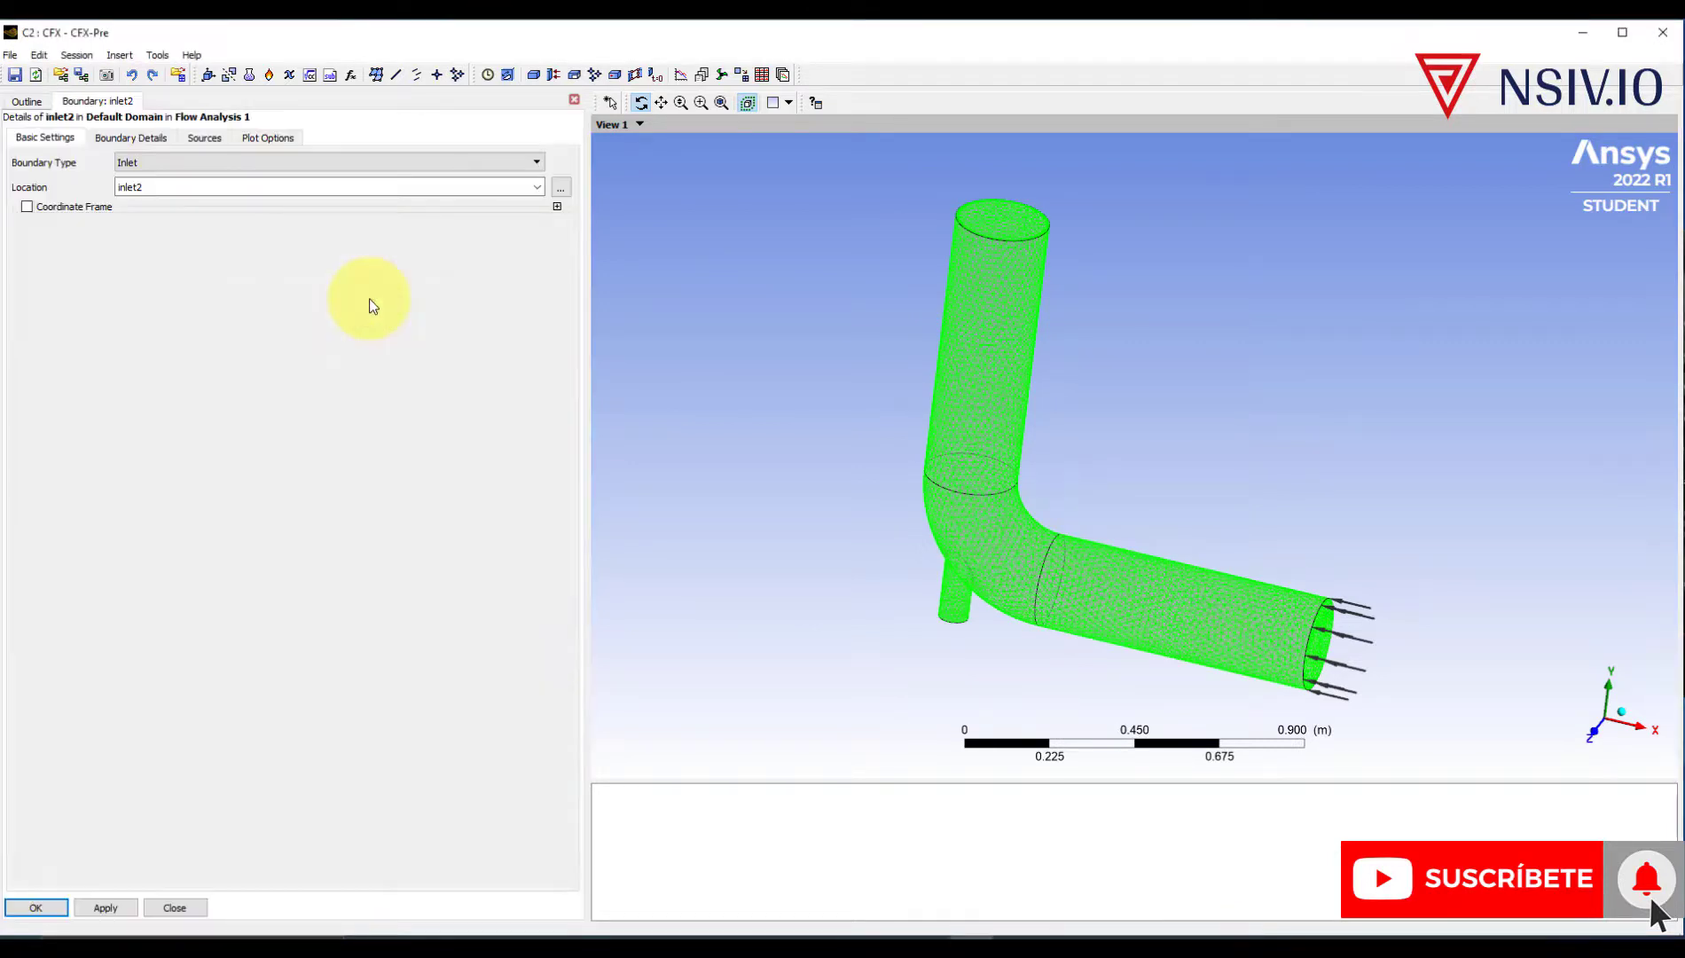
# - Set the inlet2 boundary's Normal Speed to 3 m s^-1 and accept the boundary
pyautogui.click(136, 137)
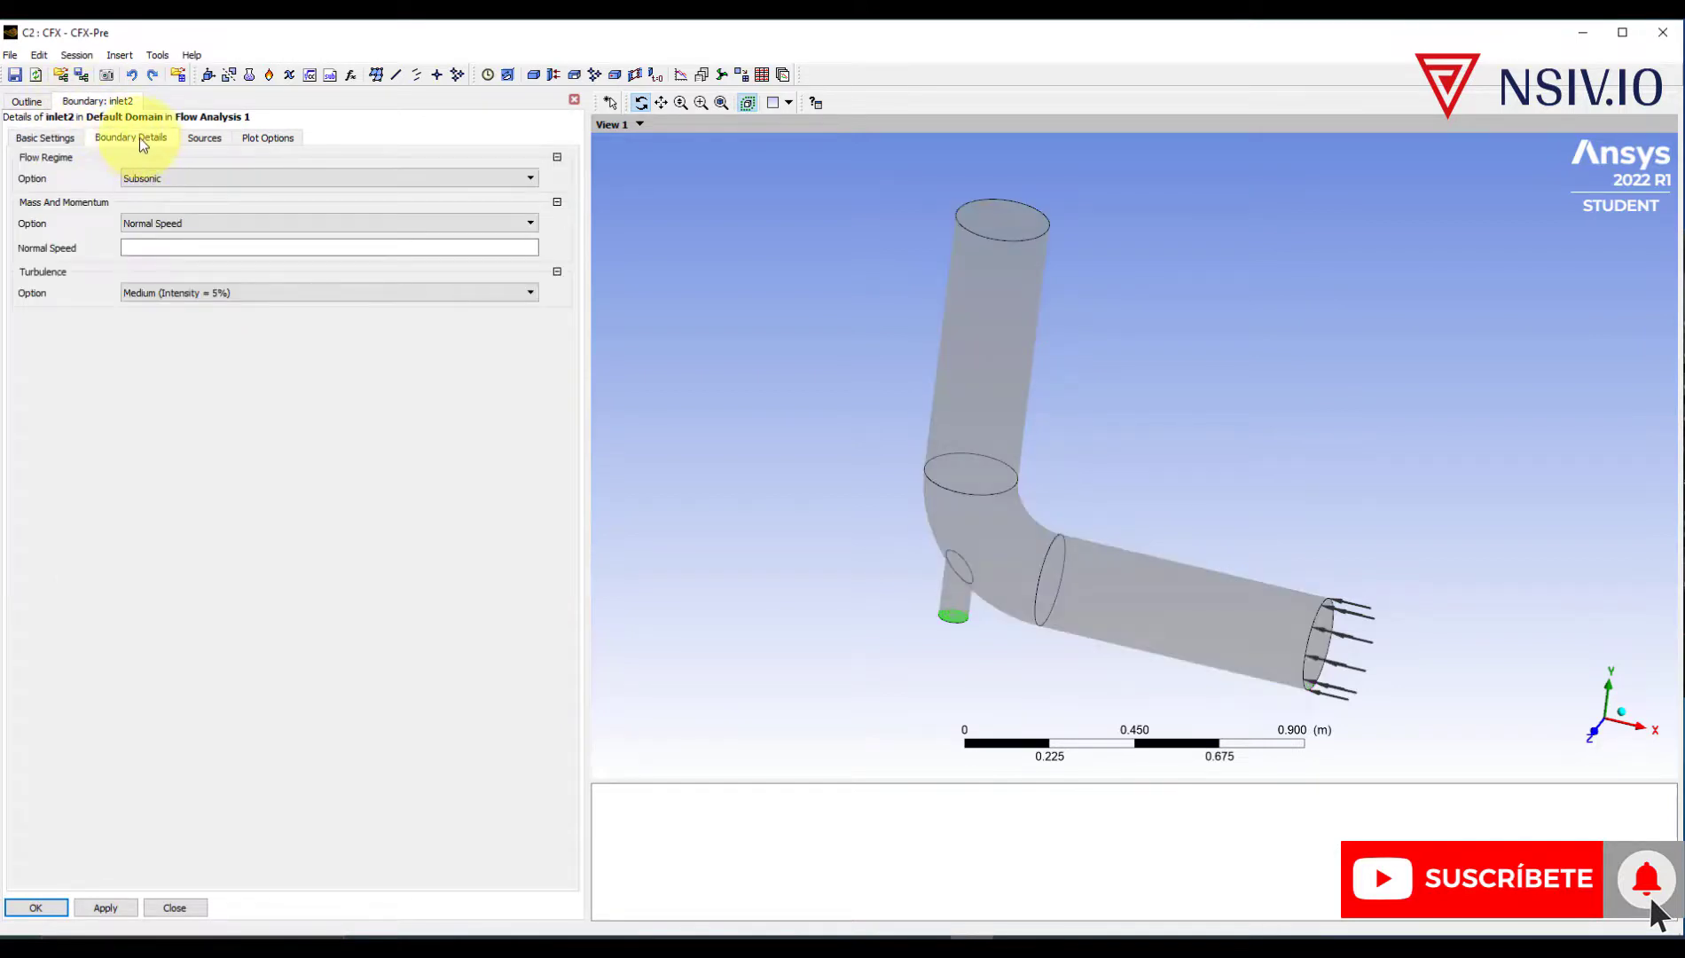
pyautogui.click(172, 250)
pyautogui.write('3')
pyautogui.press('Return')
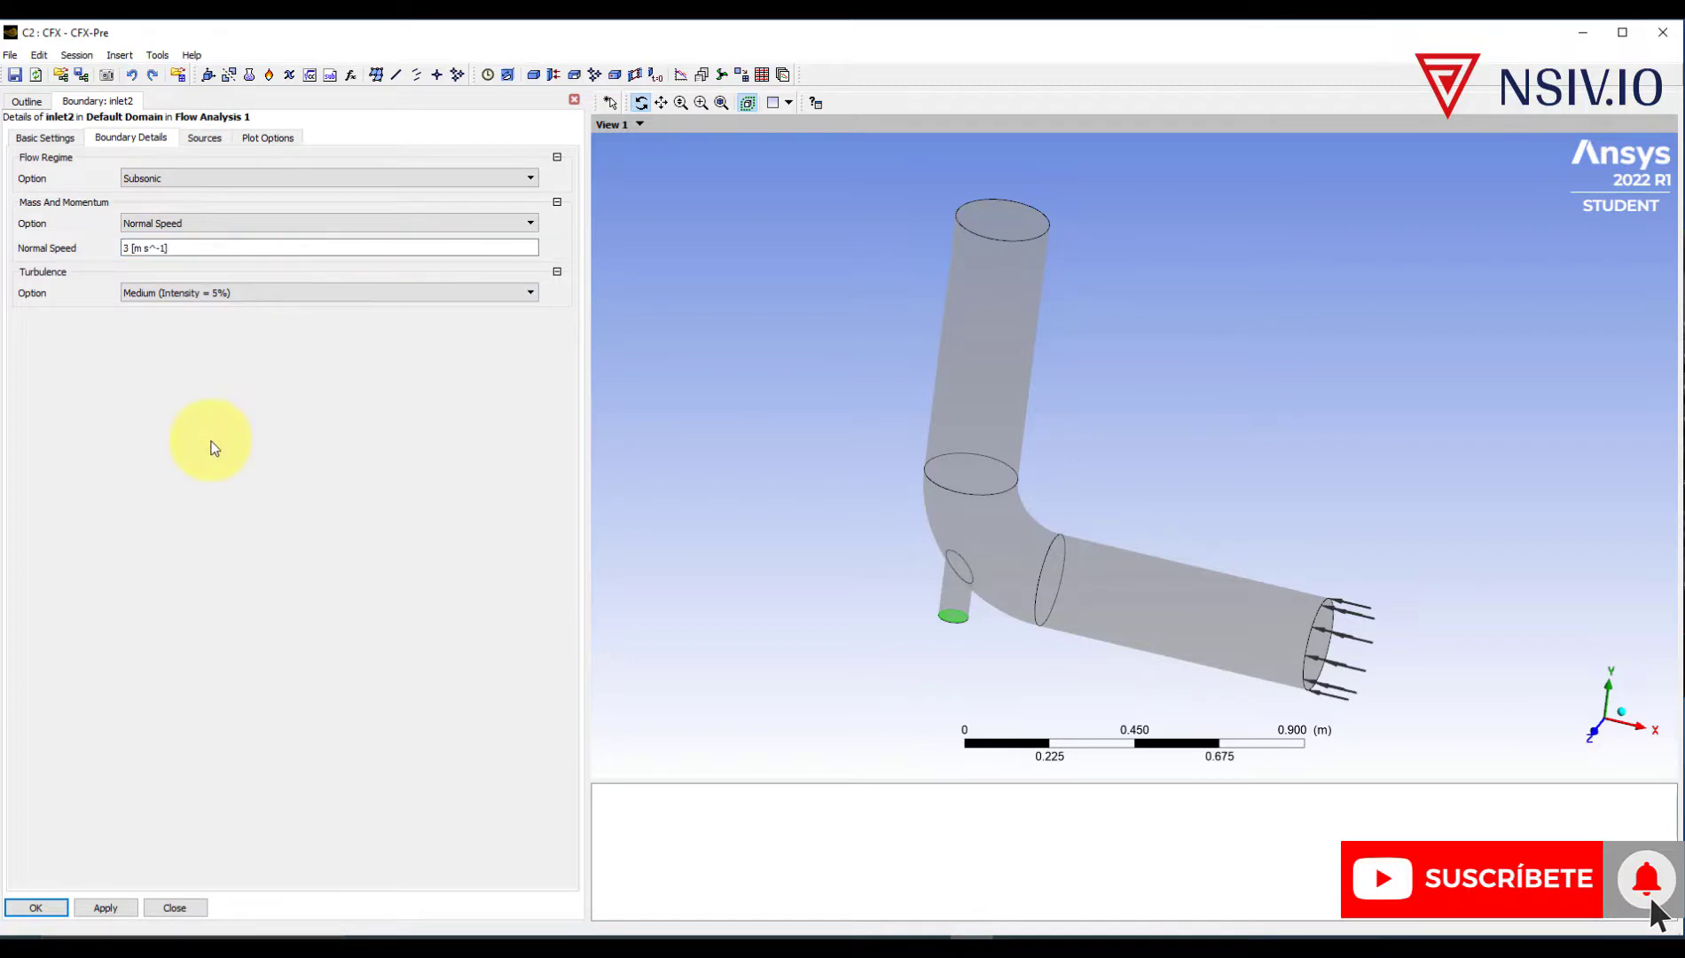
pyautogui.click(100, 906)
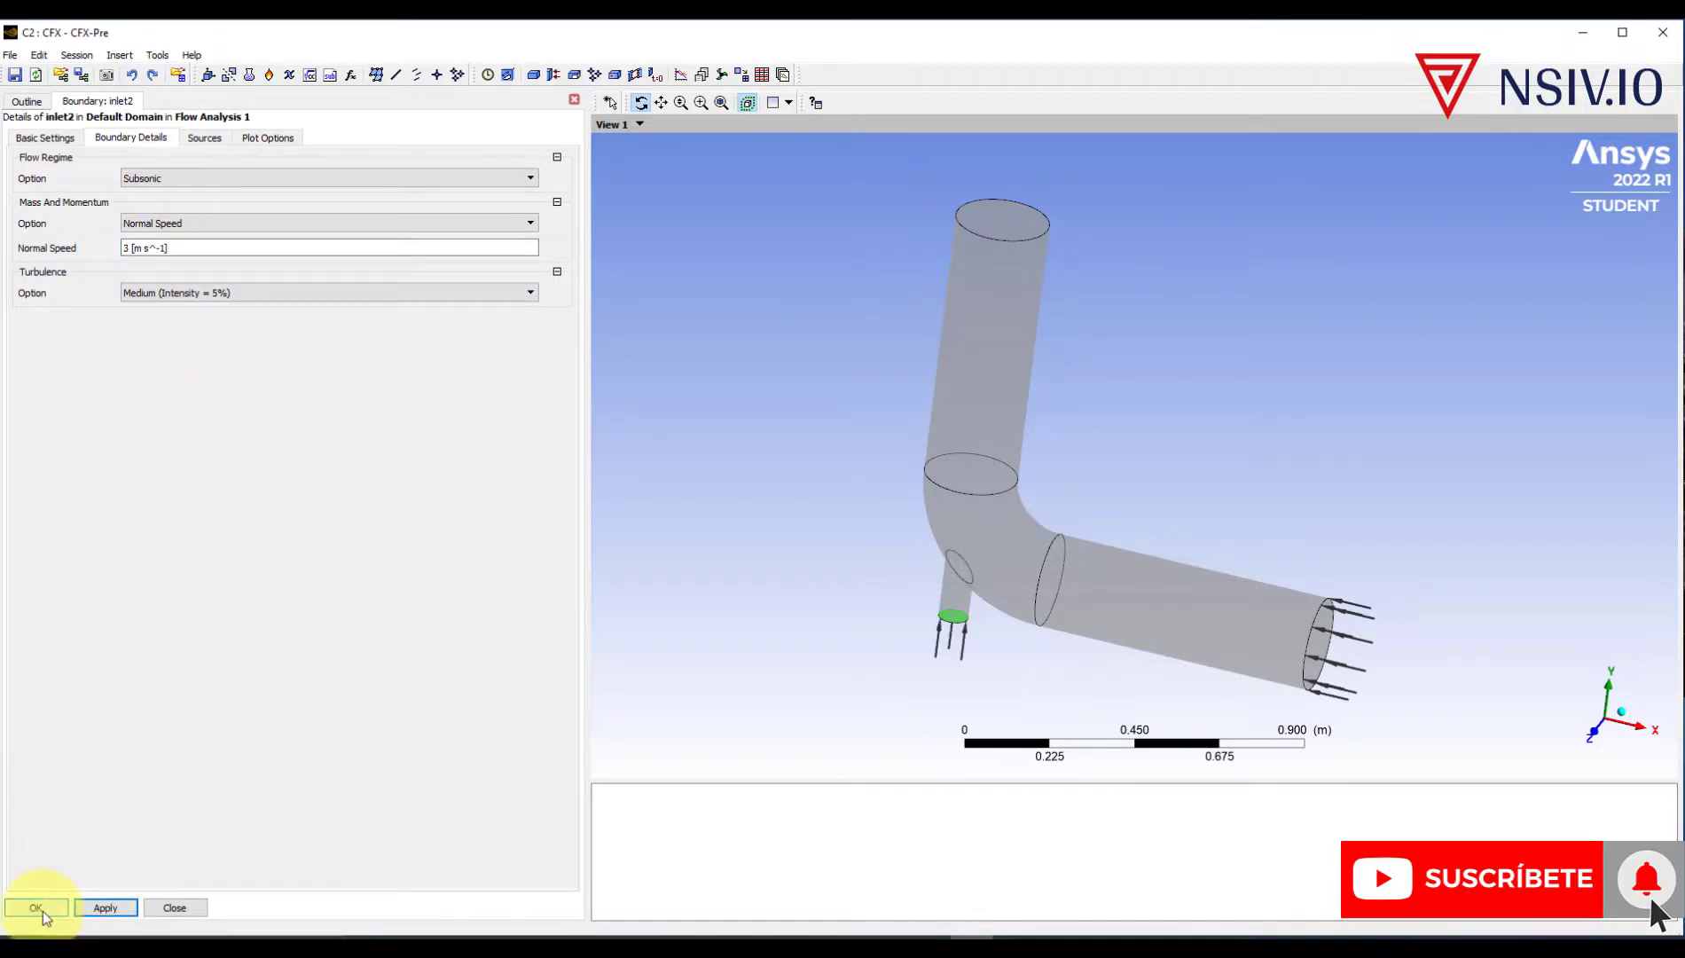
pyautogui.click(39, 909)
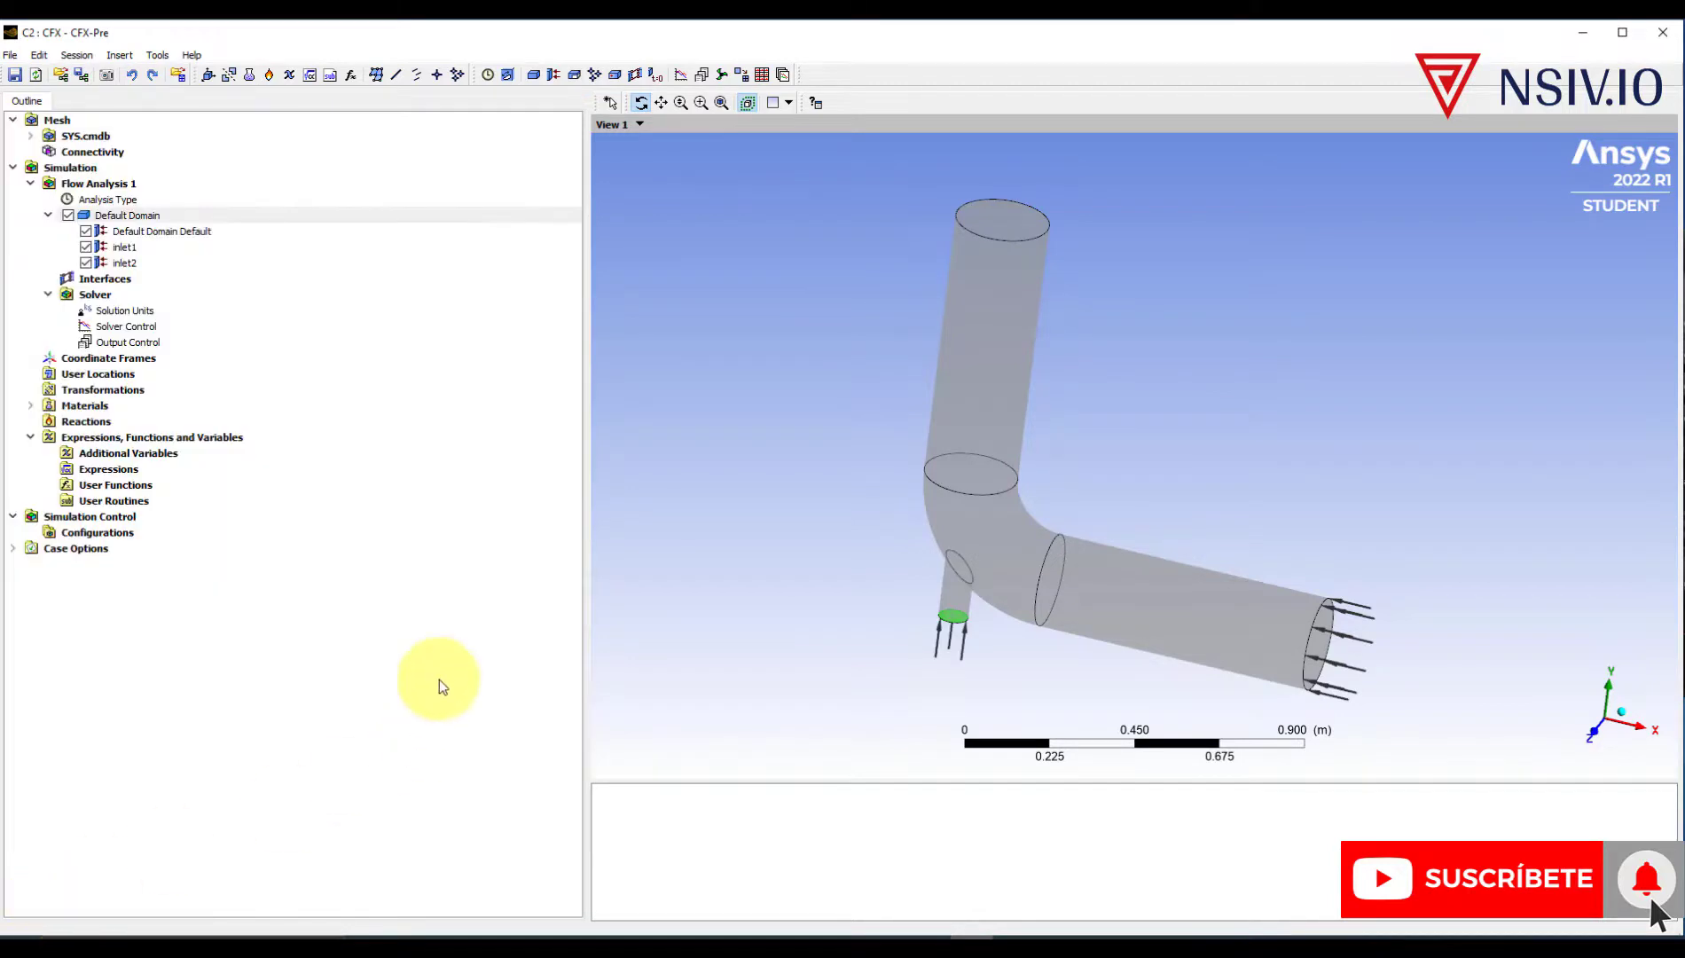
# - Insert a boundary named outlet in the default domain
pyautogui.rightClick(142, 219)
pyautogui.moveTo(188, 289)
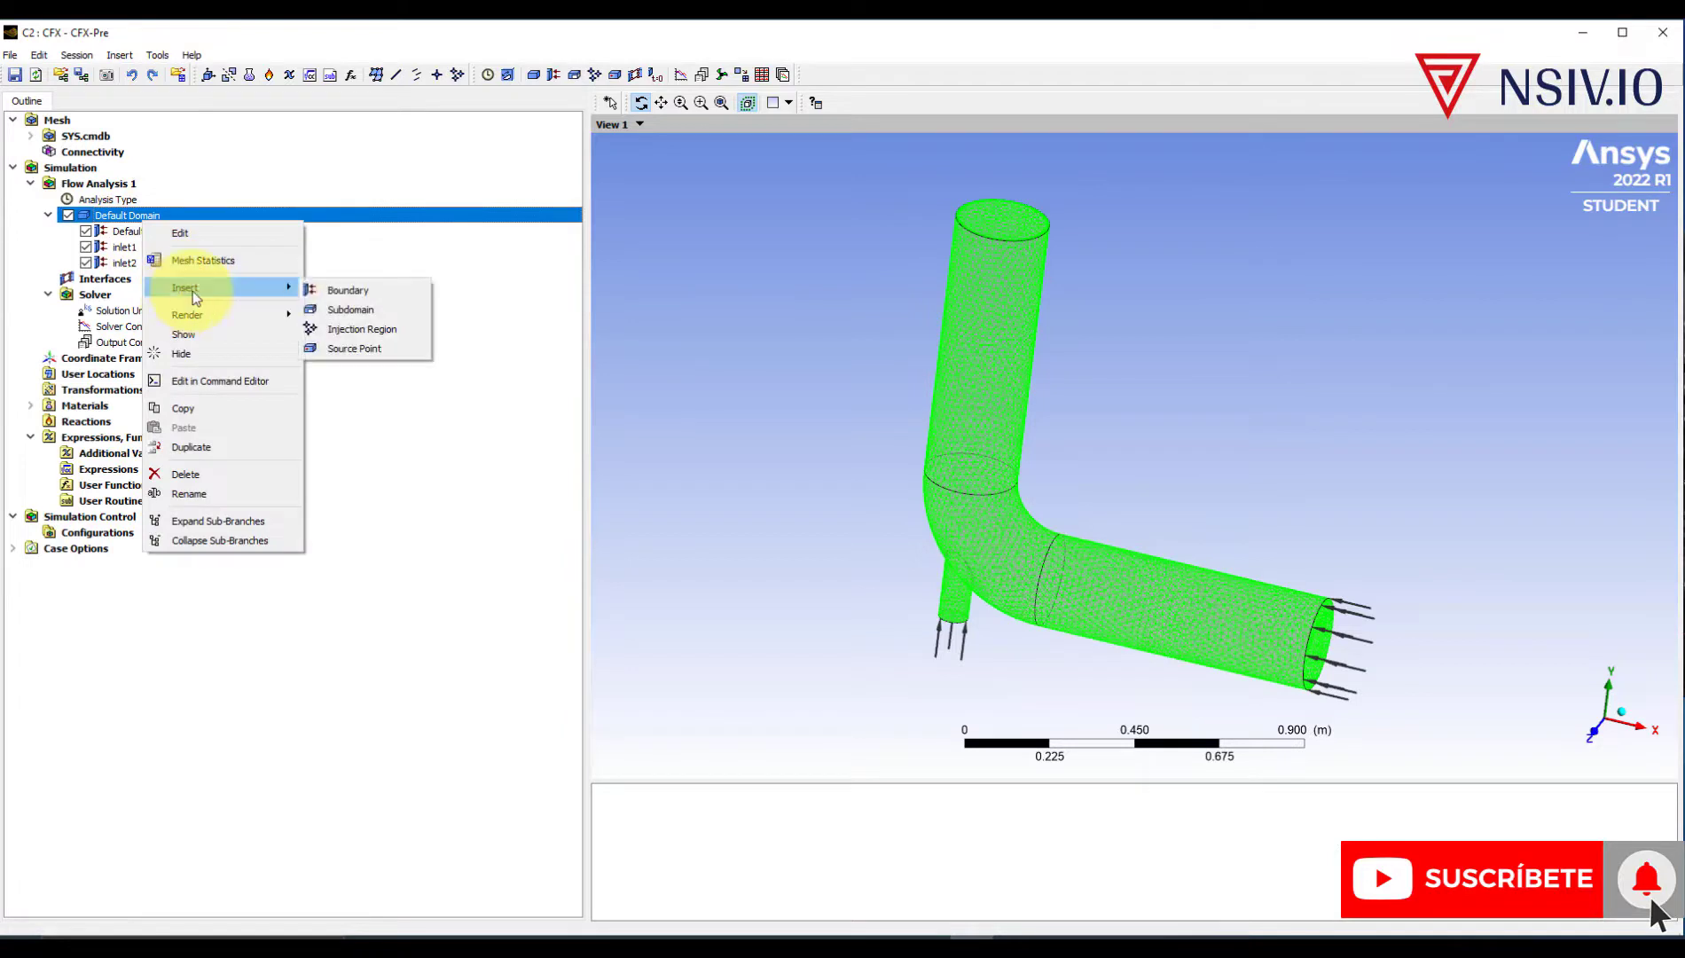
pyautogui.click(341, 288)
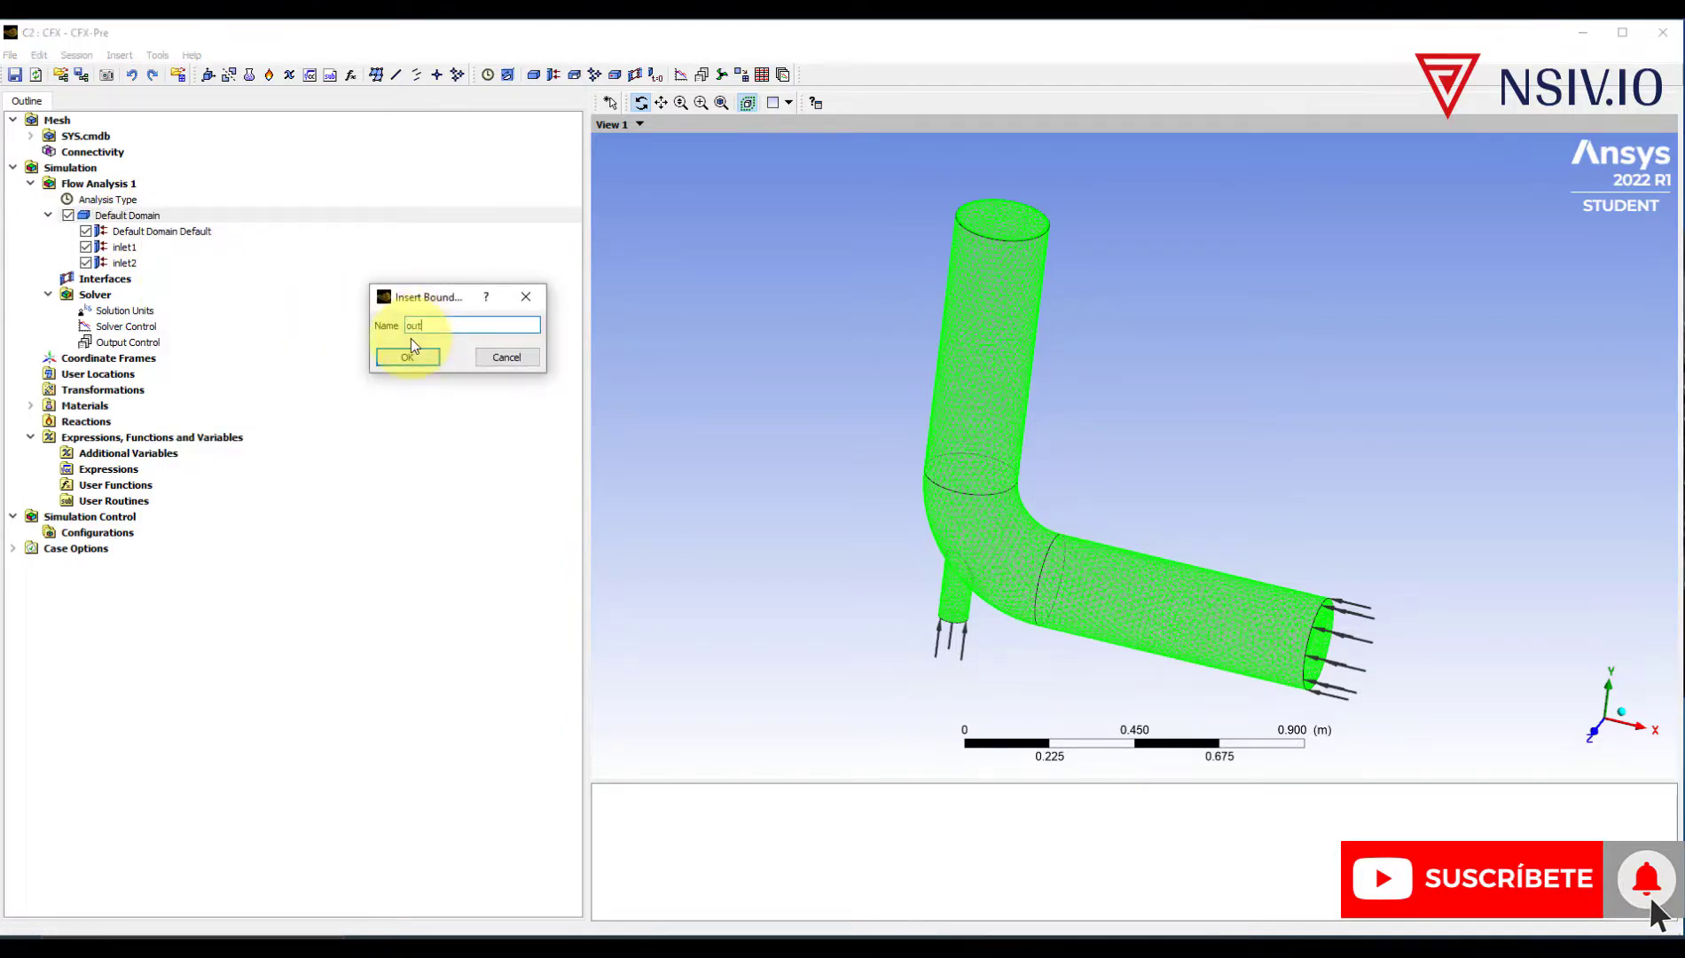
pyautogui.write('outlet')
pyautogui.press('Return')
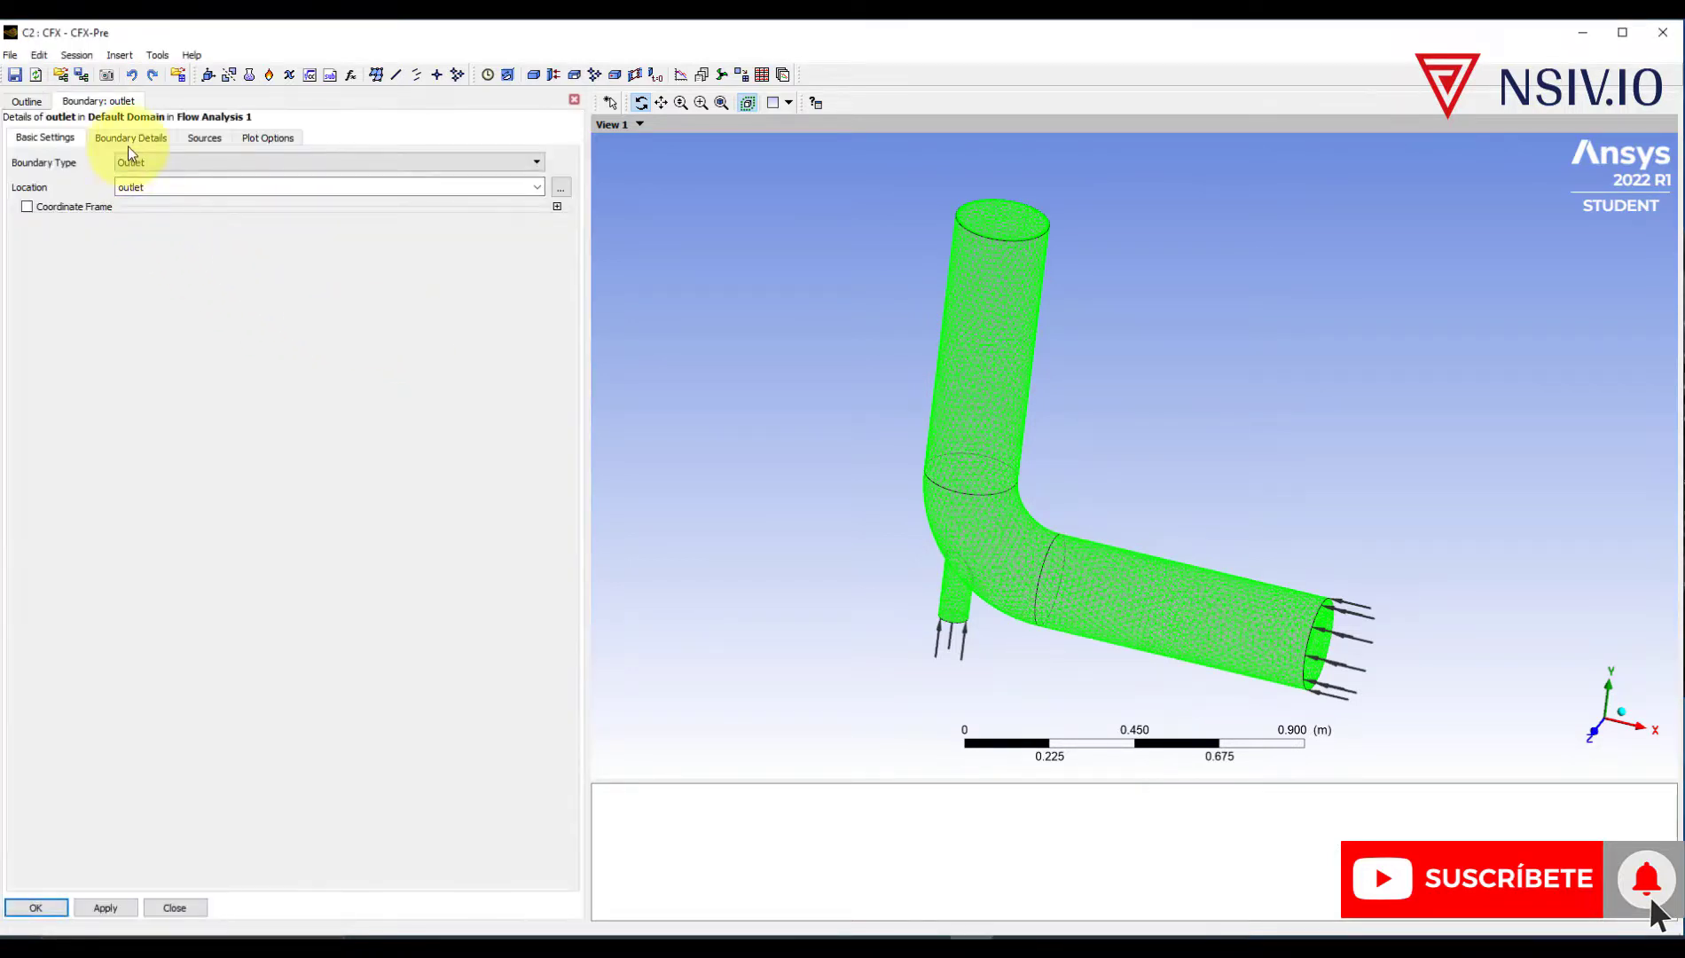
# - Set the outlet boundary's Relative Pressure to 0 Pa and accept the boundary
pyautogui.click(113, 139)
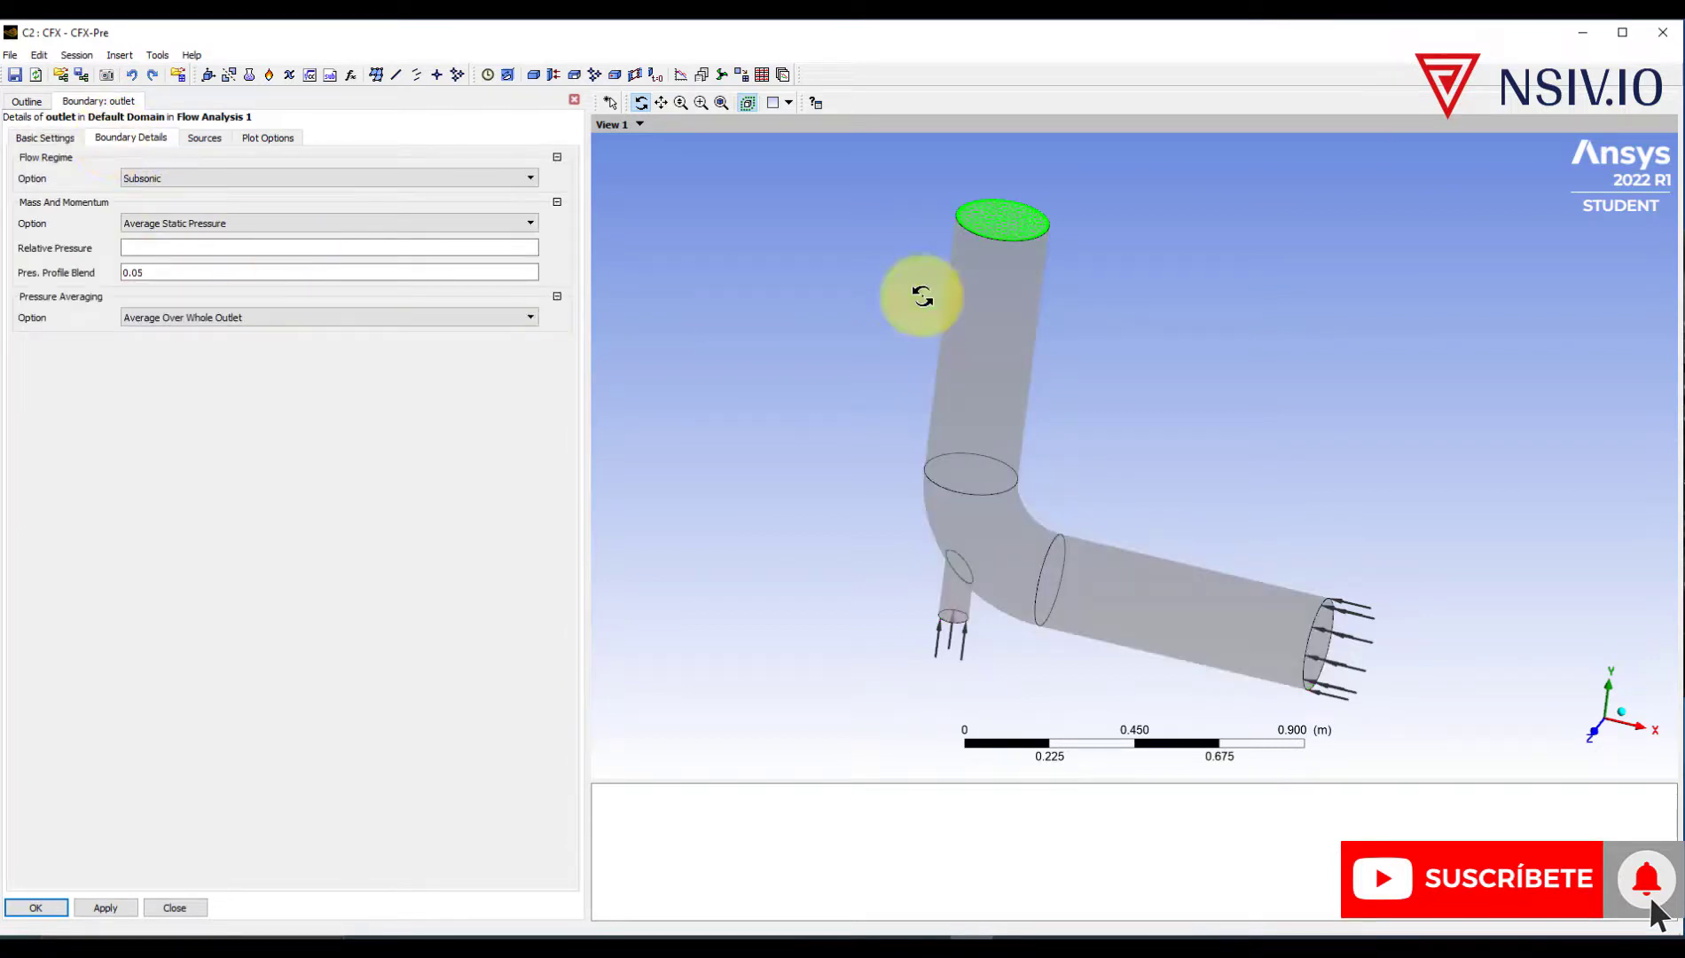
pyautogui.click(195, 249)
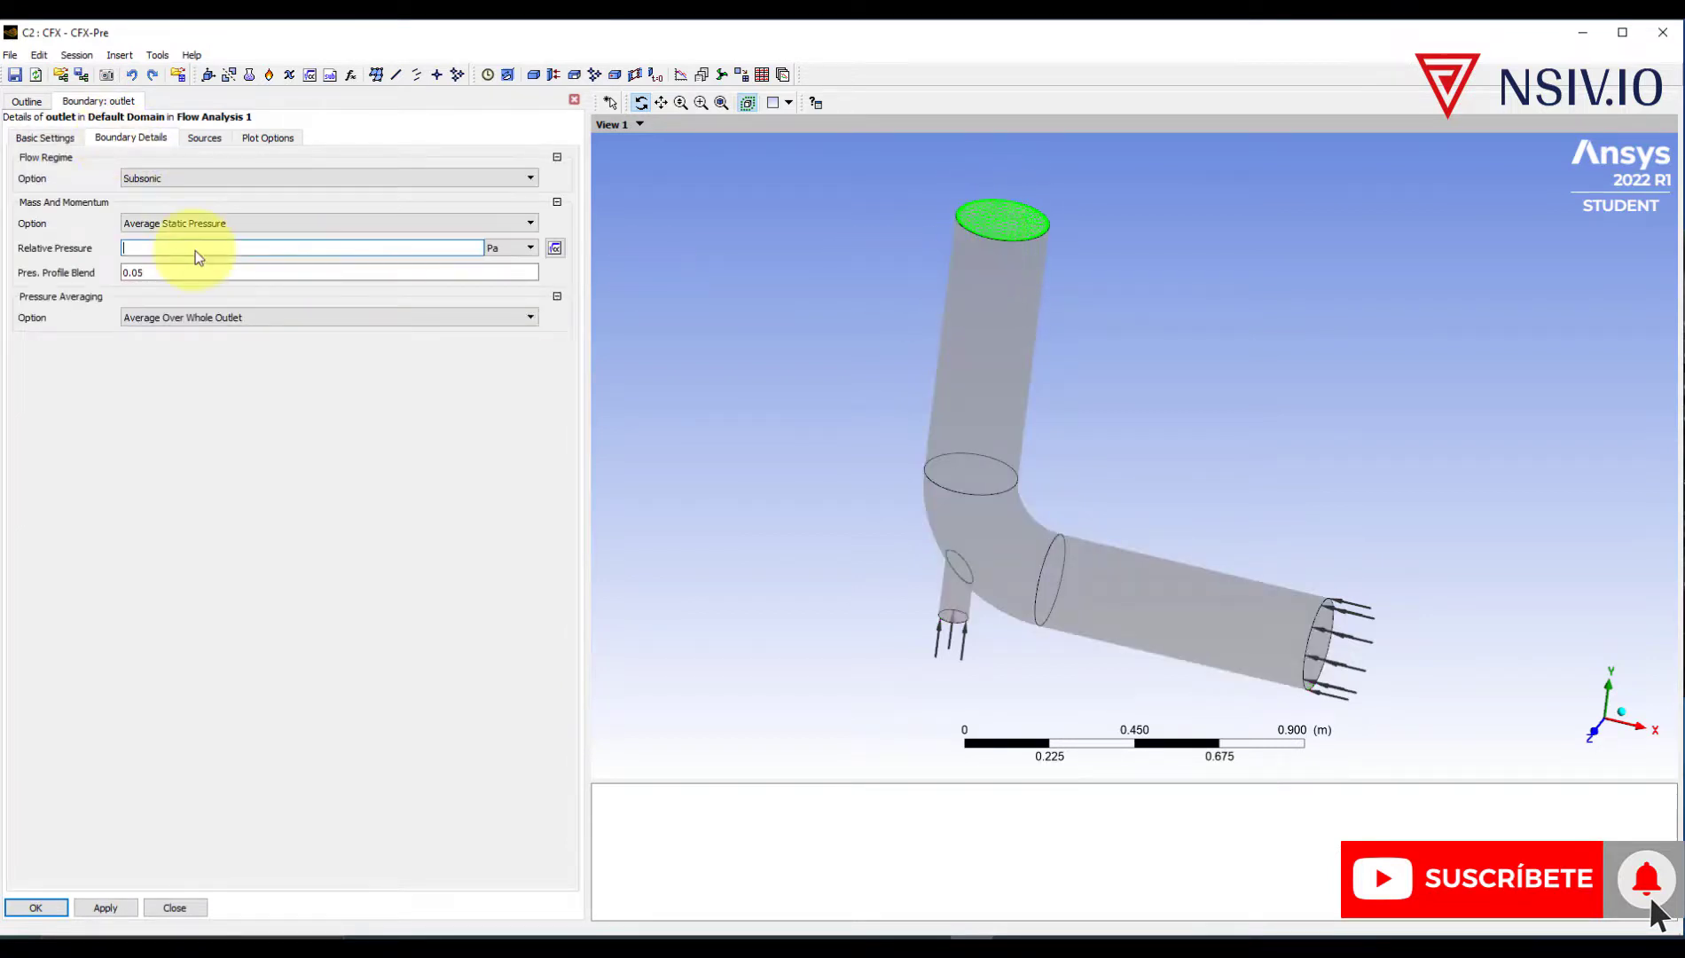
pyautogui.write('0')
pyautogui.press('Return')
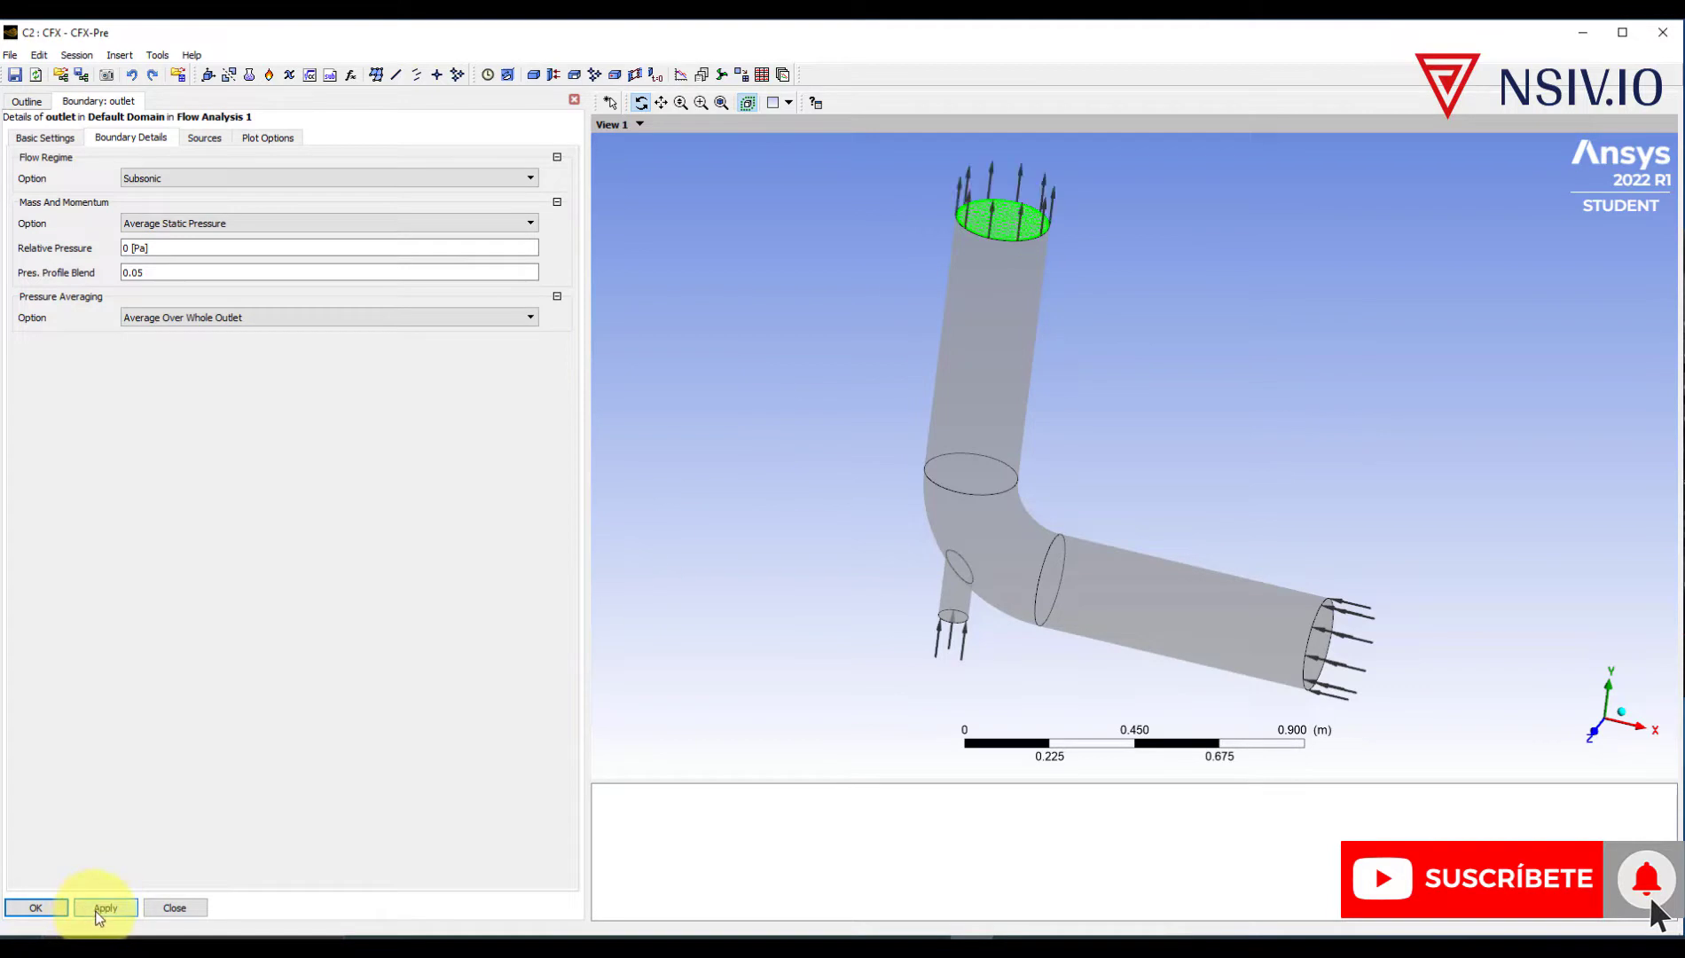
pyautogui.click(23, 908)
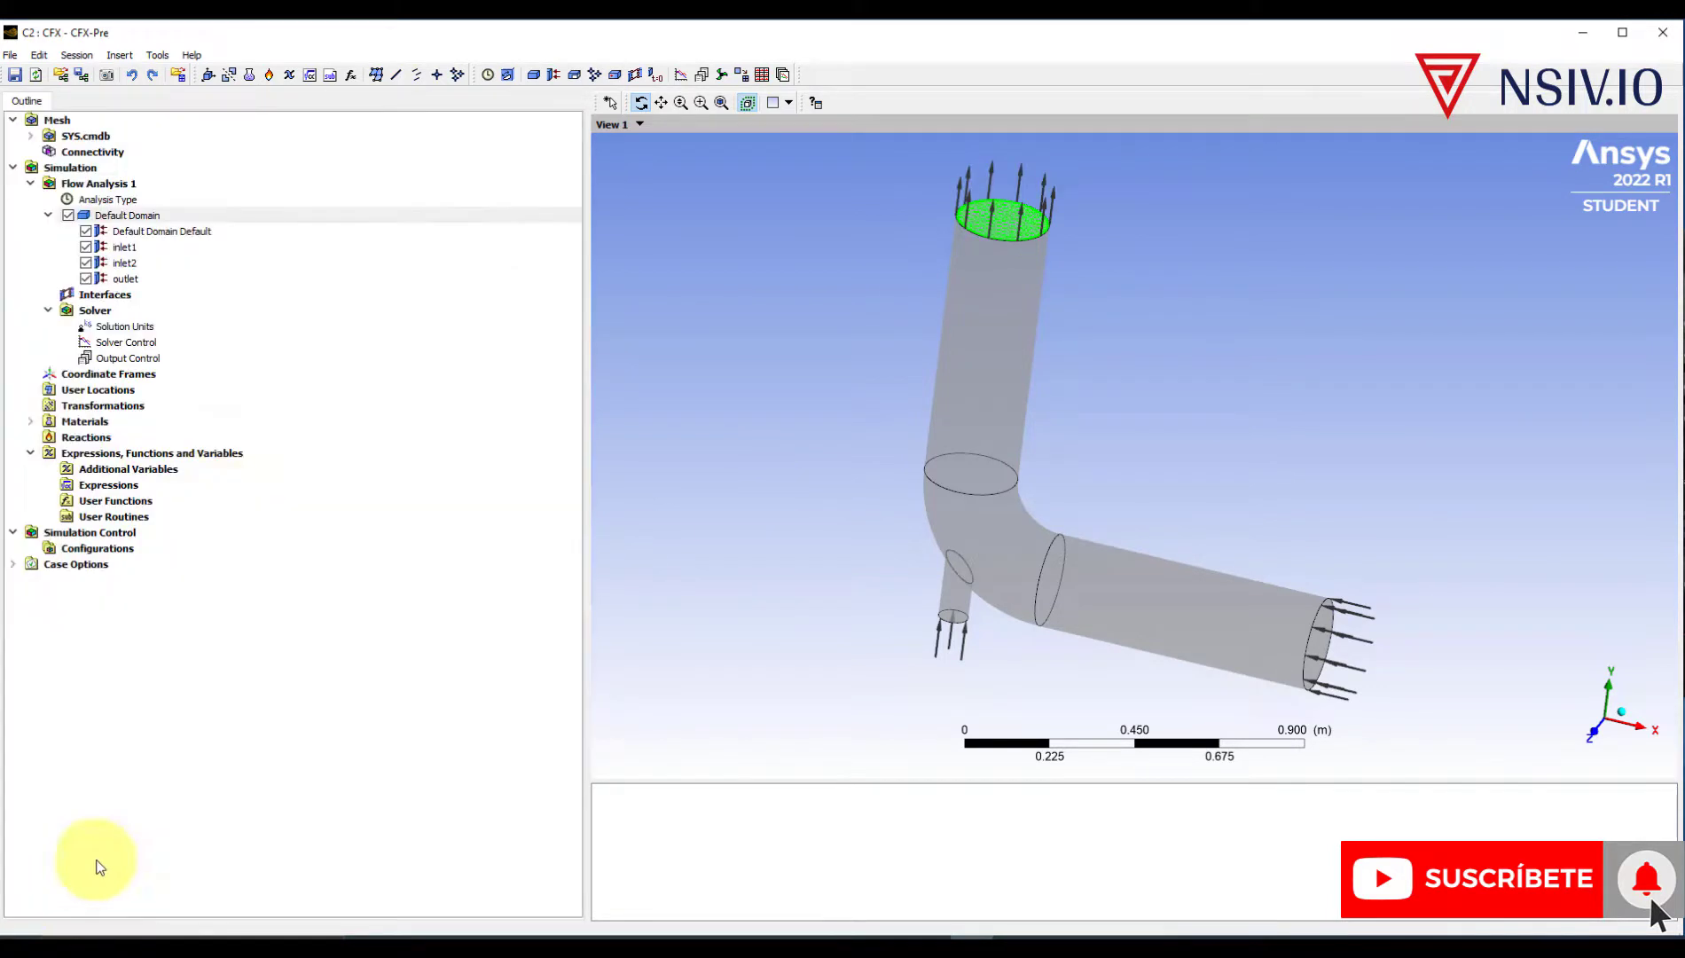
# - Check which pipe surfaces the Default Domain Default boundary covers and rename that boundary as wall
pyautogui.click(157, 233)
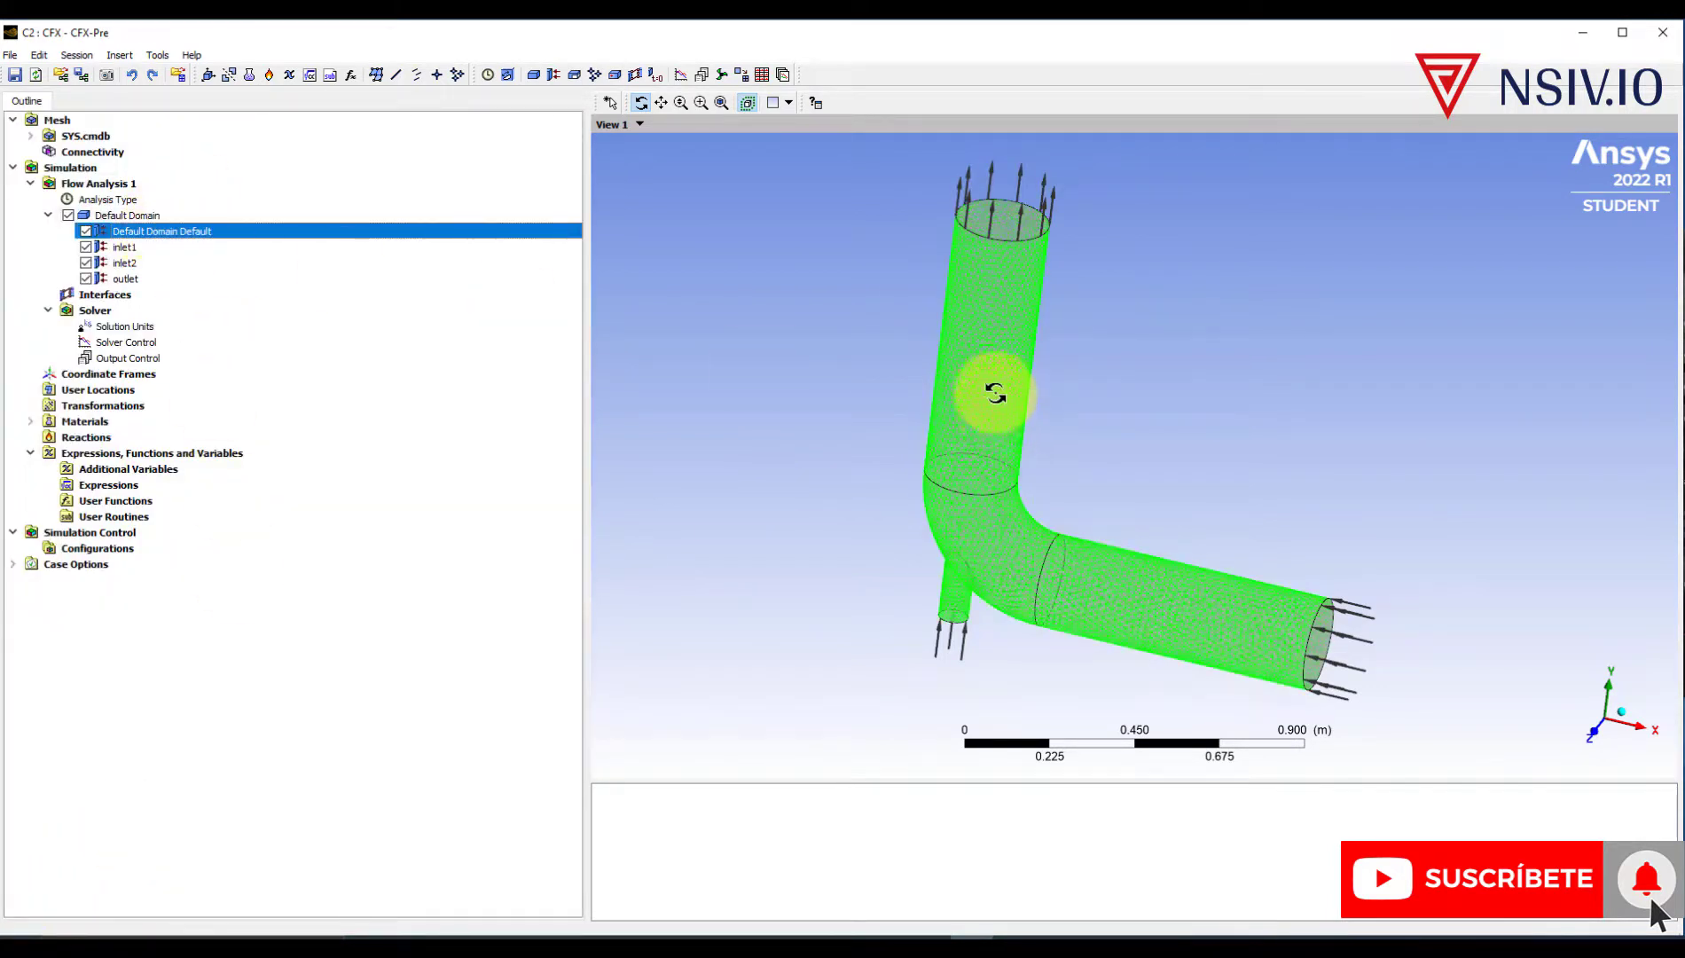
pyautogui.moveTo(1025, 402); pyautogui.dragTo(937, 474)
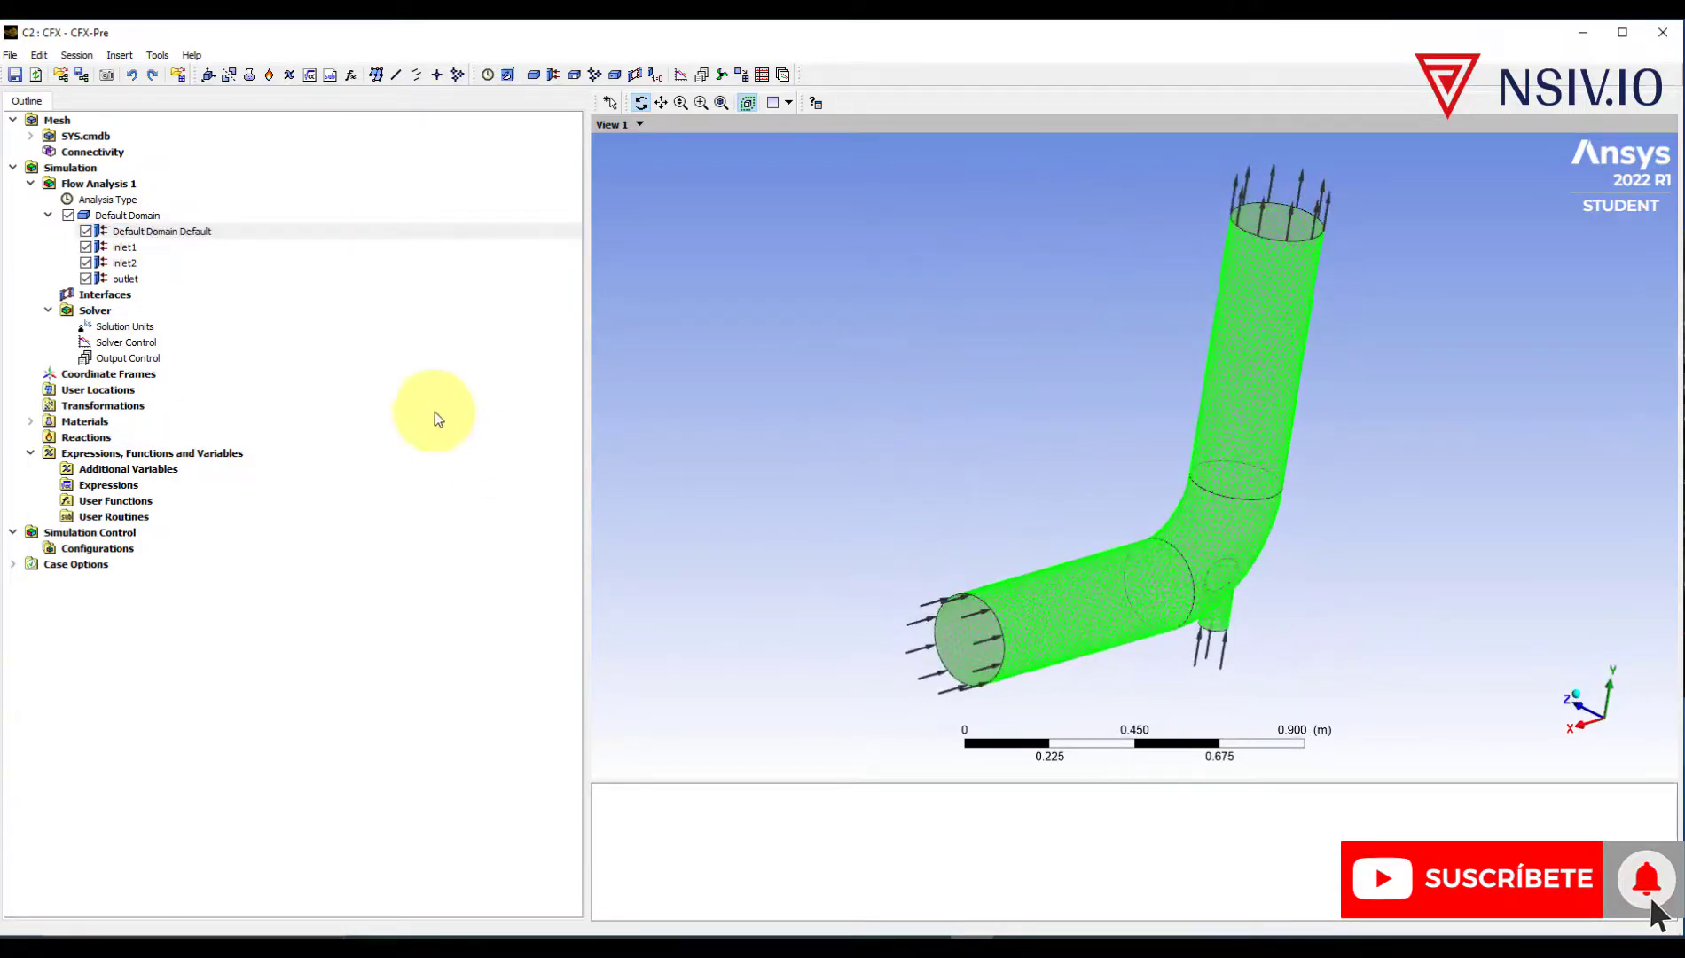
pyautogui.rightClick(191, 230)
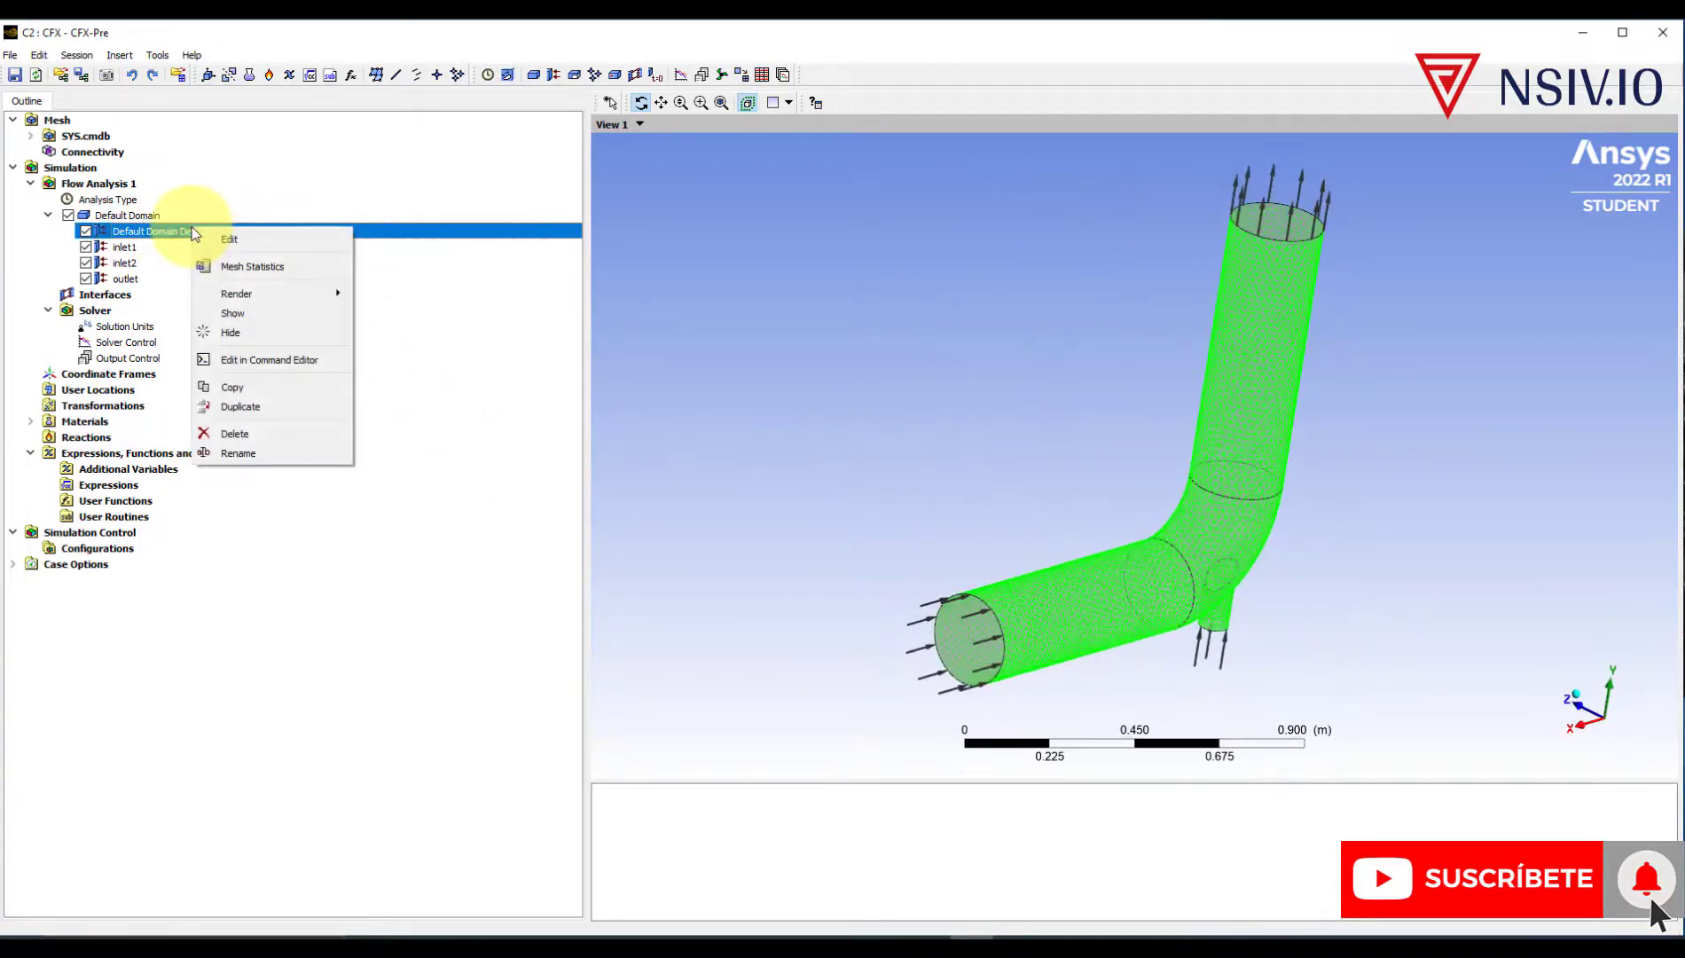
pyautogui.click(239, 454)
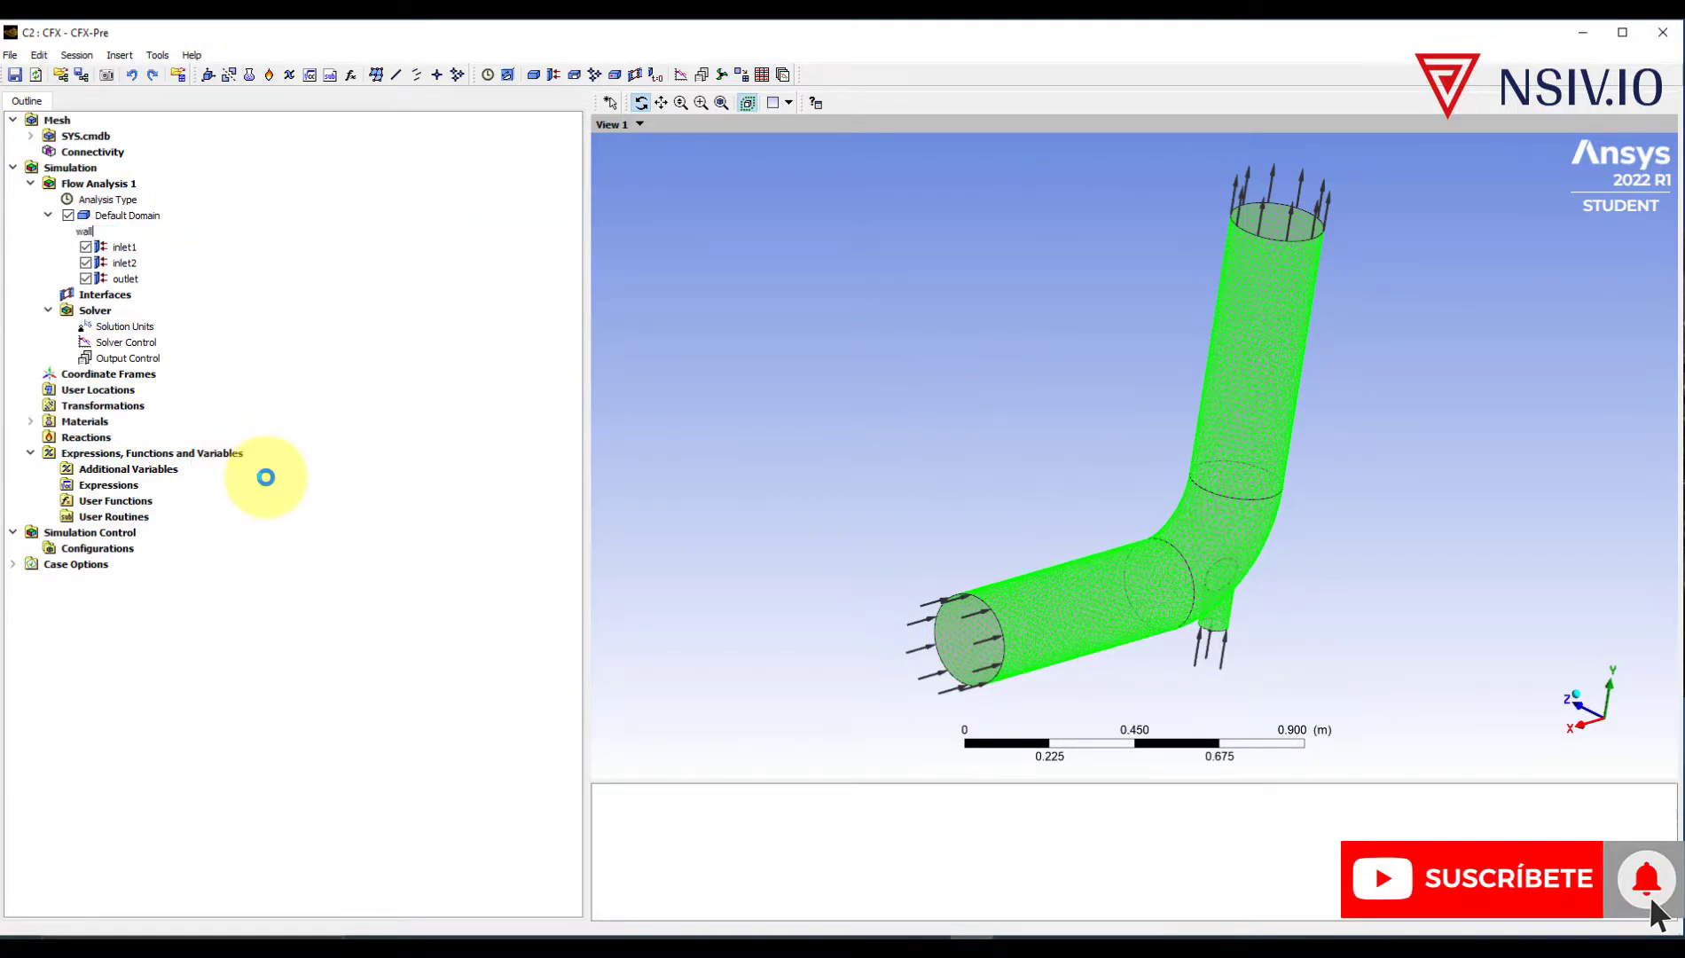
pyautogui.press('Return')
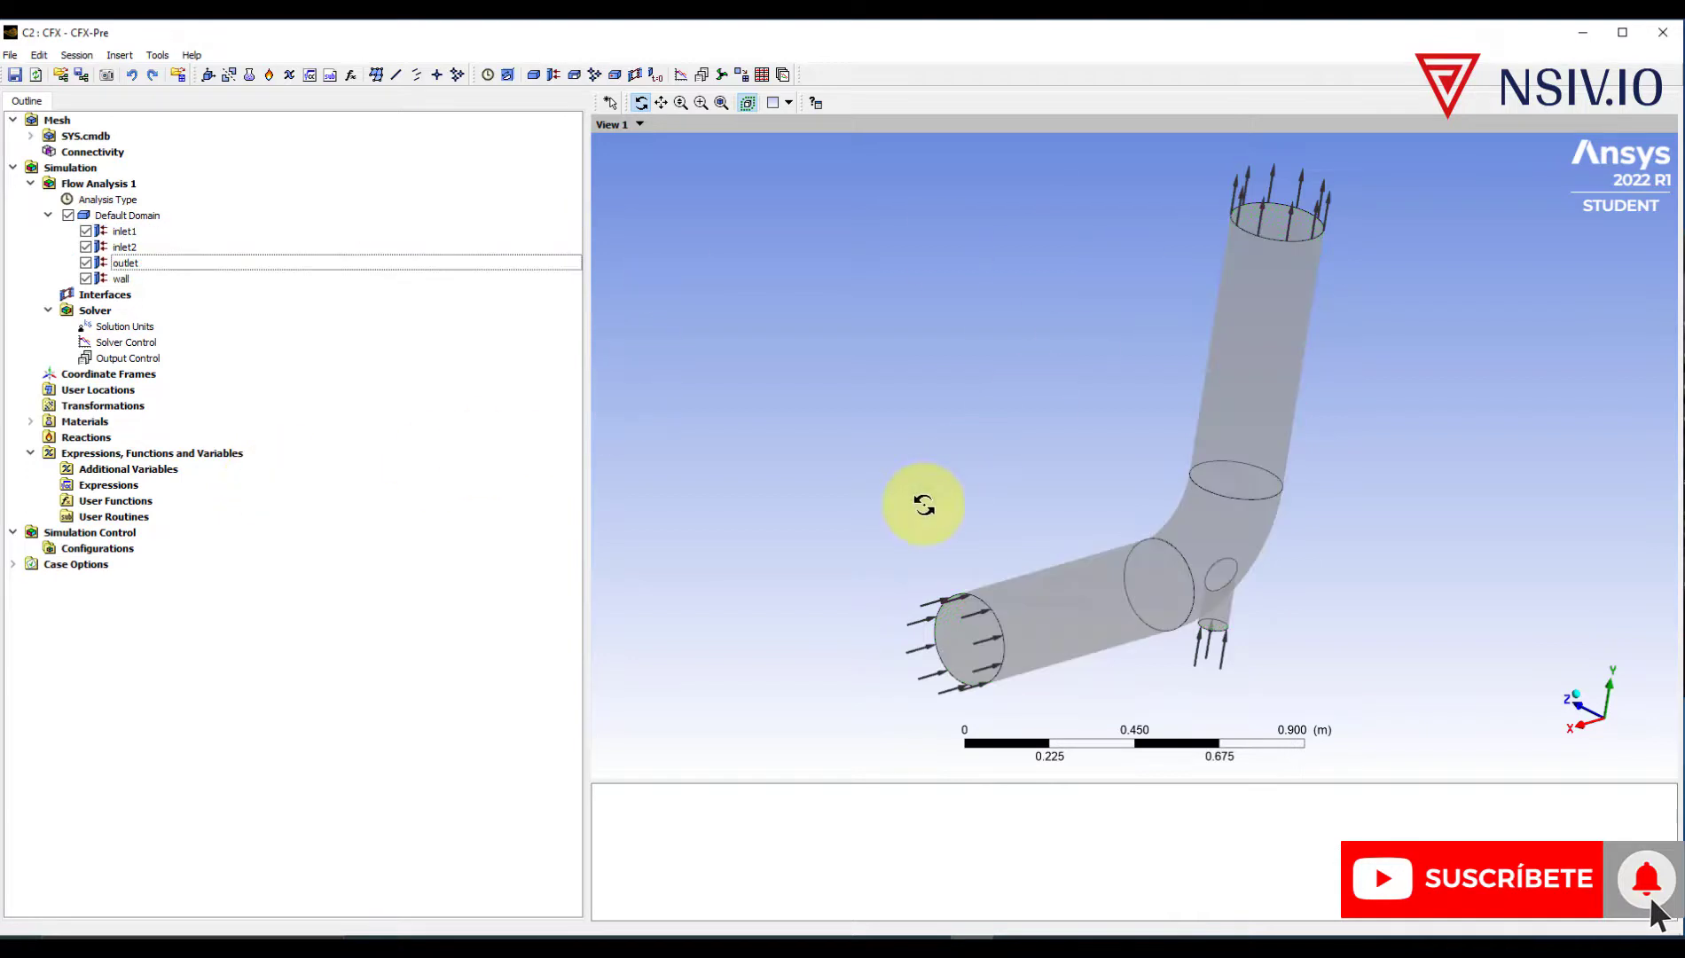
# - In Solver Control, set Turbulence Numerics to High Resolution and Max. Iterations to 1000
pyautogui.doubleClick(123, 344)
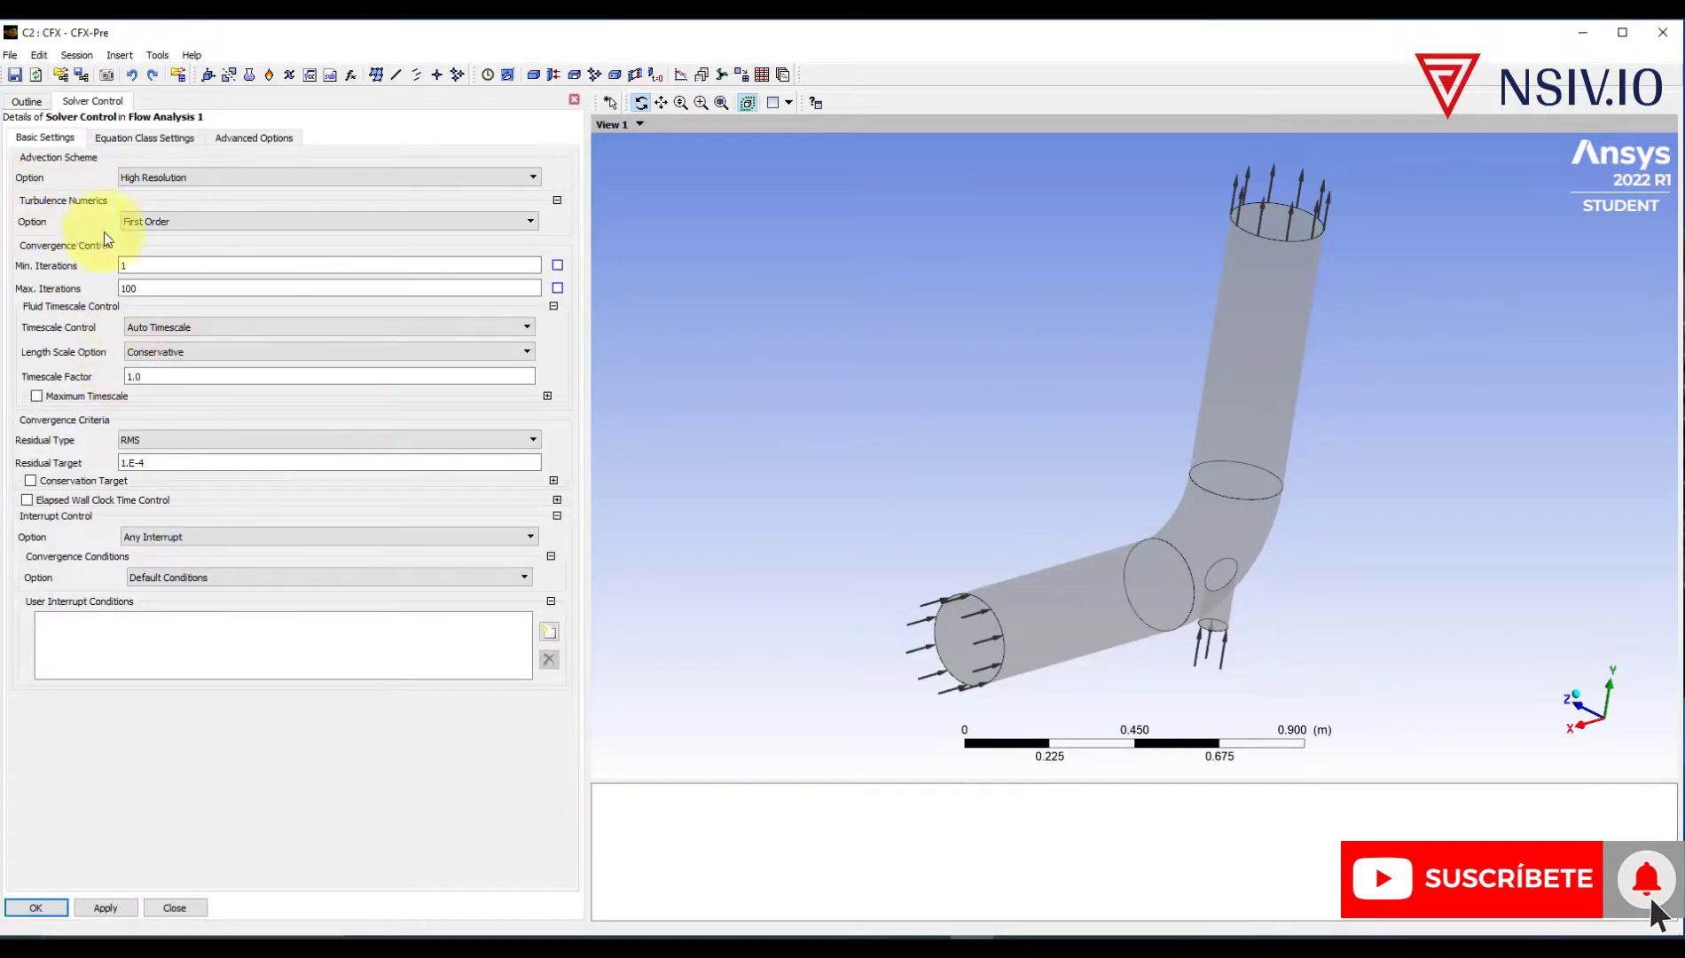
pyautogui.click(169, 220)
pyautogui.click(178, 248)
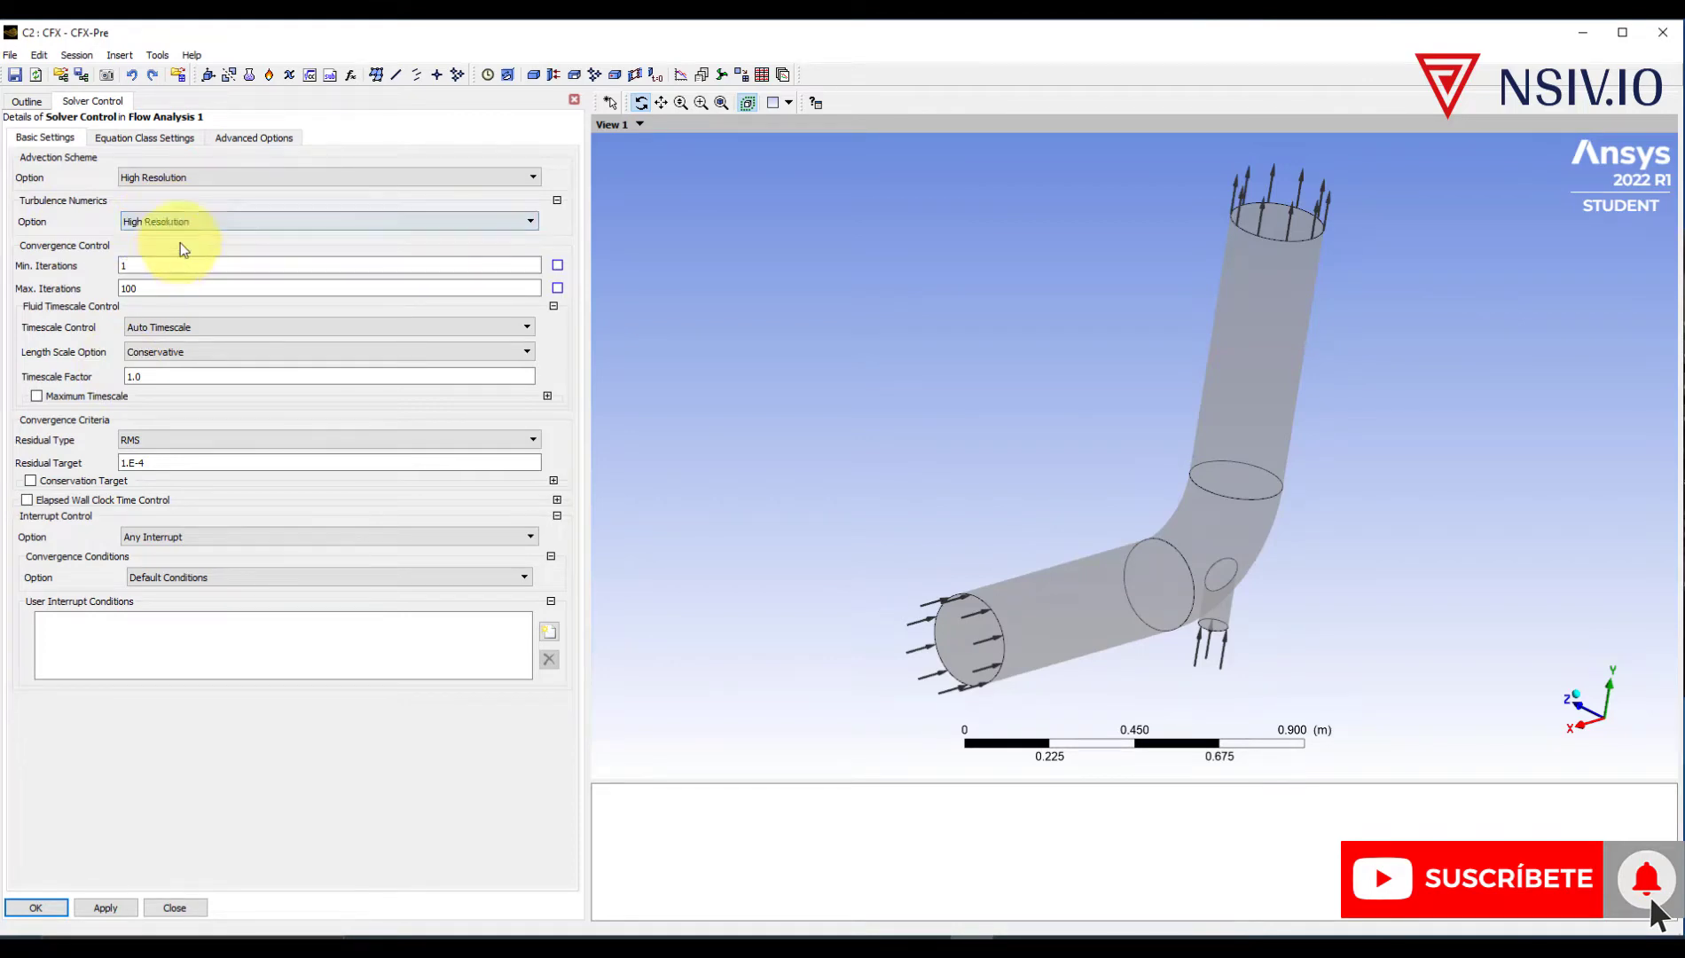
pyautogui.click(157, 290)
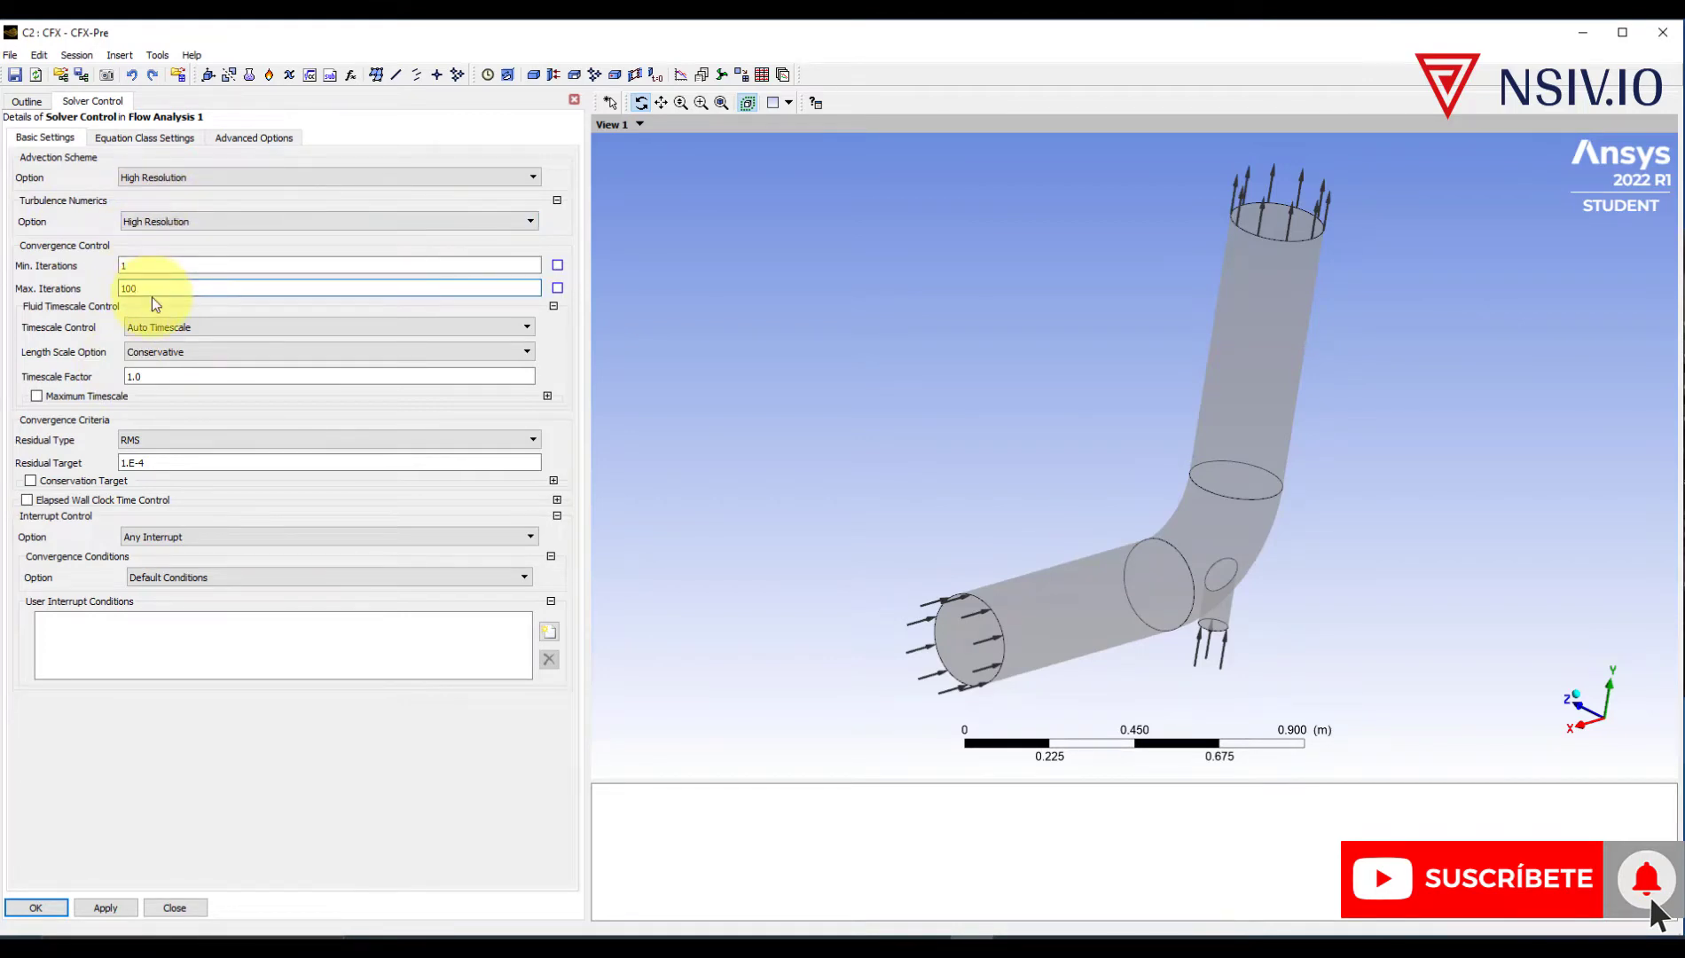
pyautogui.write('0')
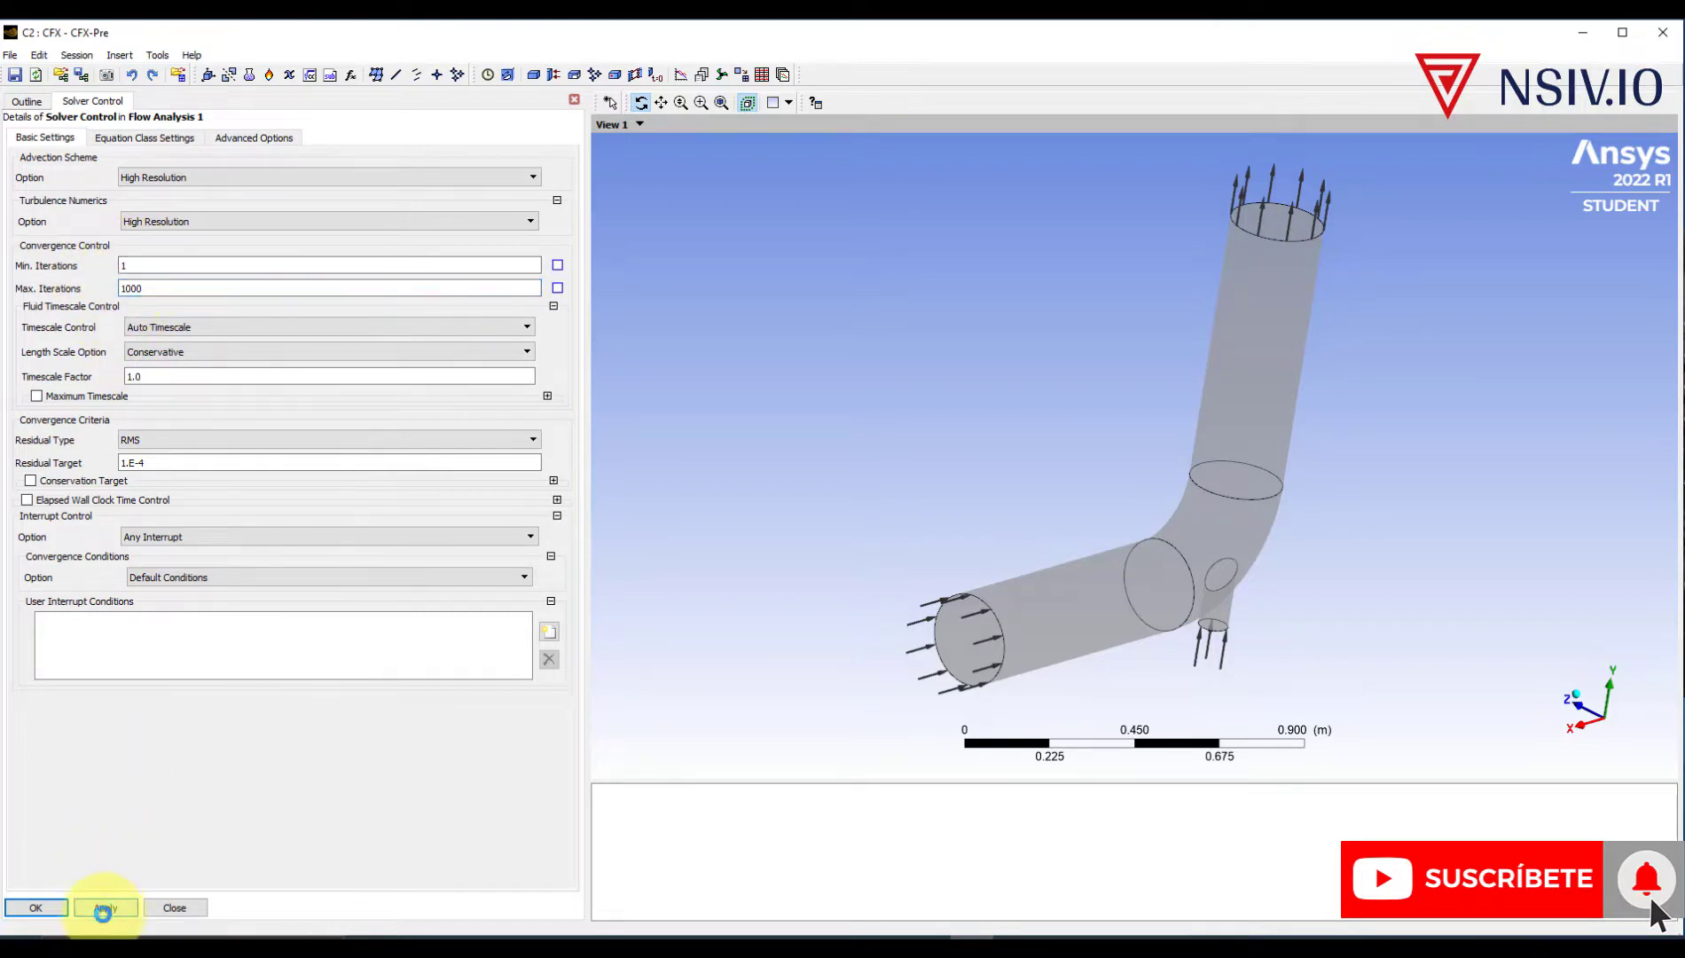
pyautogui.click(49, 913)
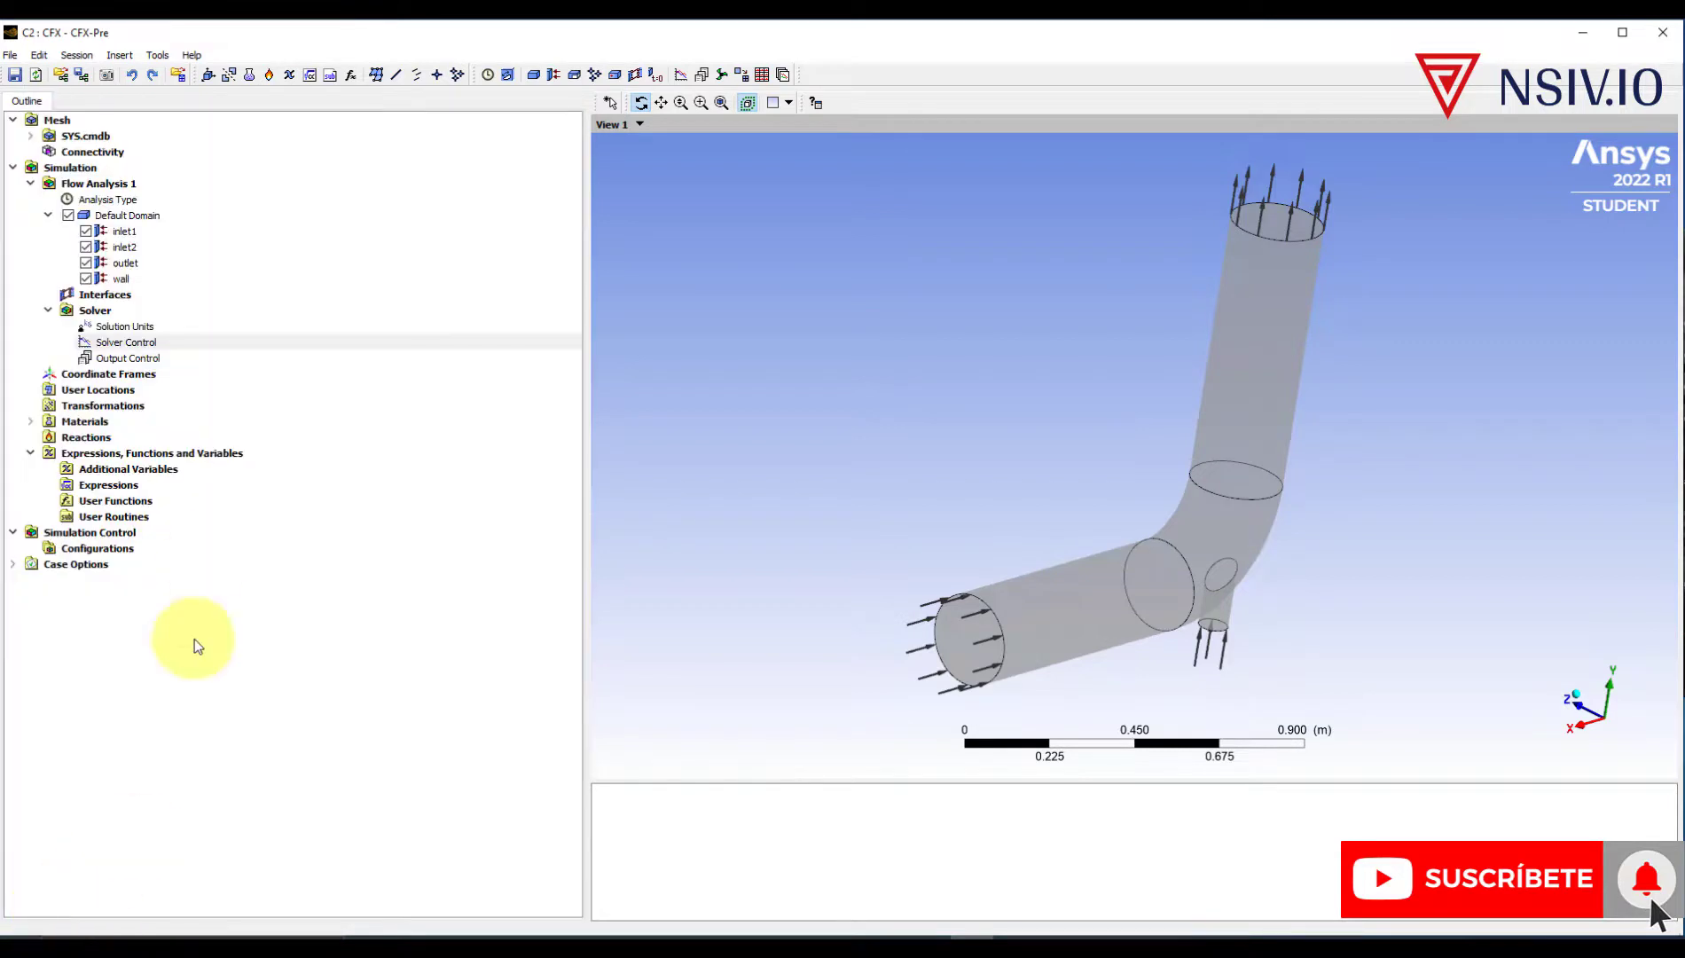
# - Close CFX-Pre and open the CFX system's Solution for editing in CFX-Solver Manager from Workbench
pyautogui.click(1663, 32)
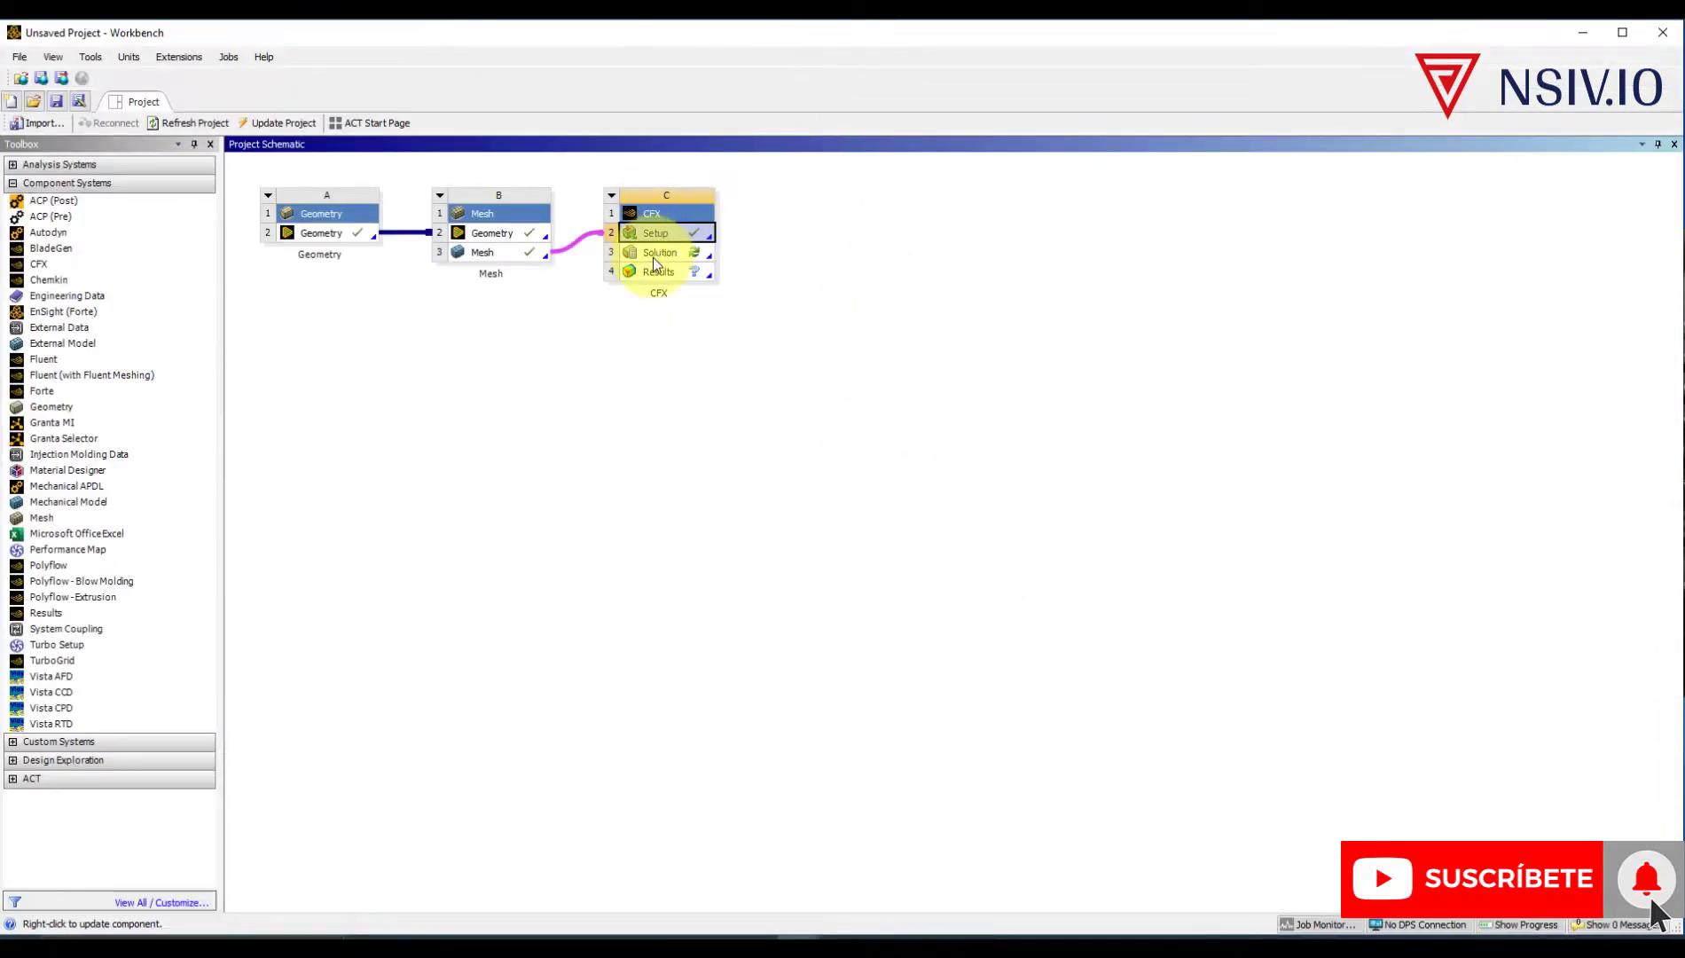
pyautogui.click(653, 255)
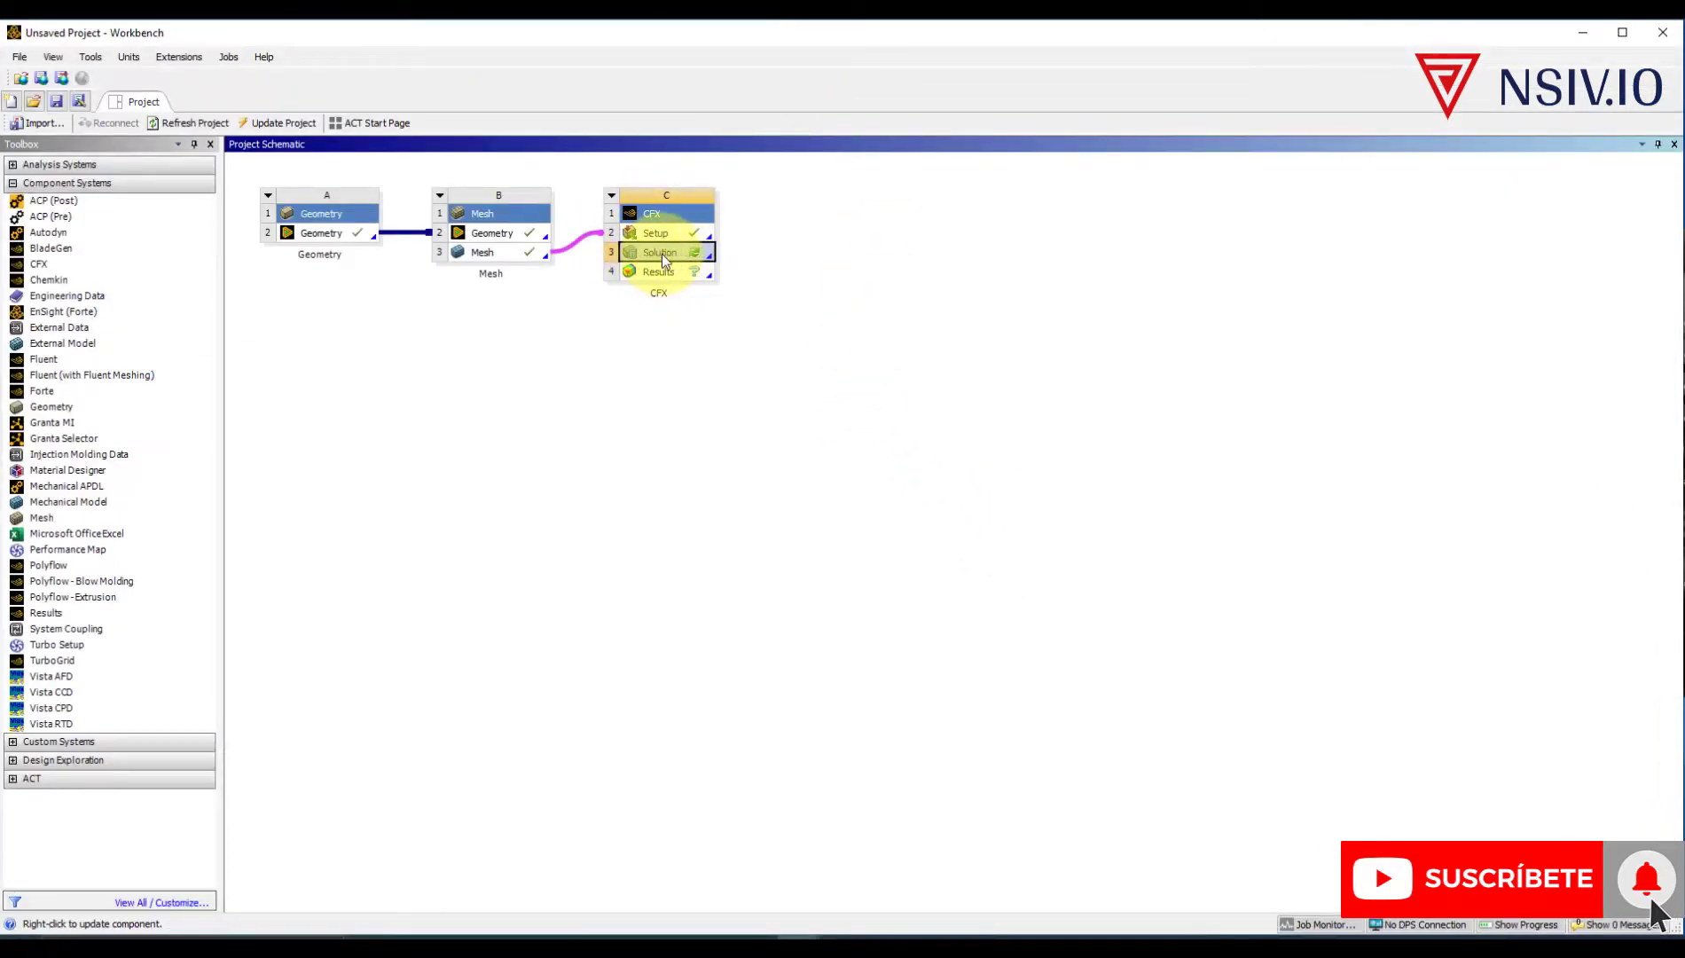
pyautogui.rightClick(661, 253)
pyautogui.click(732, 266)
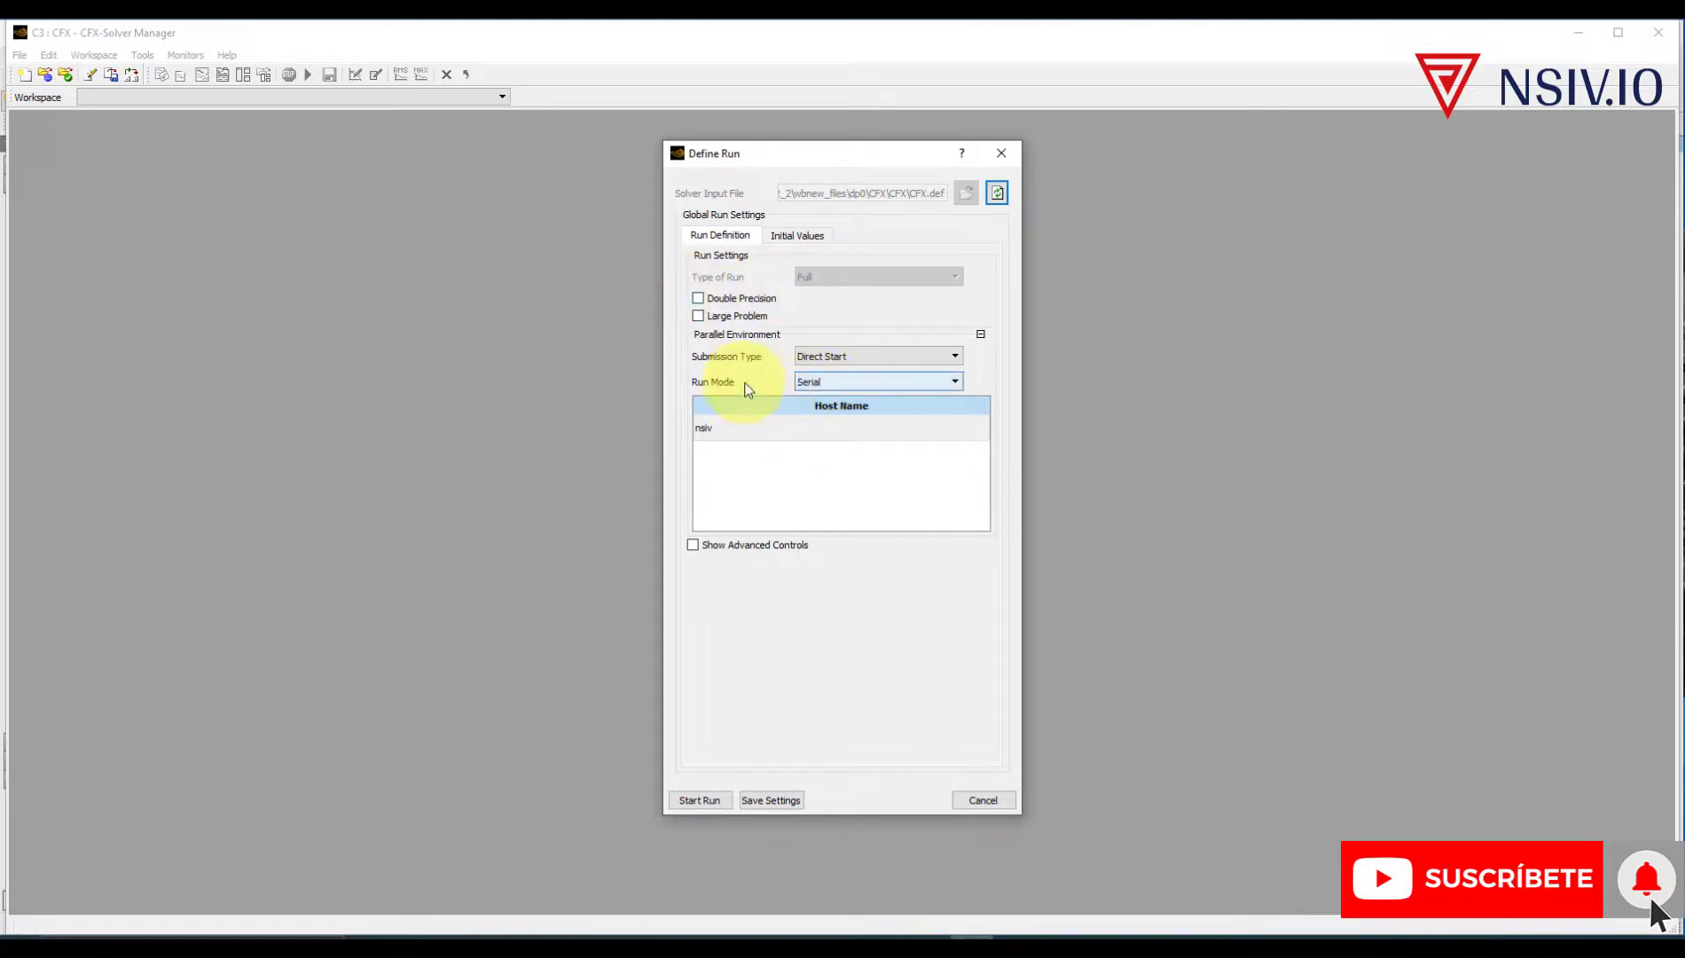
# - Run the solver in Intel MPI Local Parallel mode with 2 partitions, then acknowledge its completion and check the total wall clock time
pyautogui.click(849, 384)
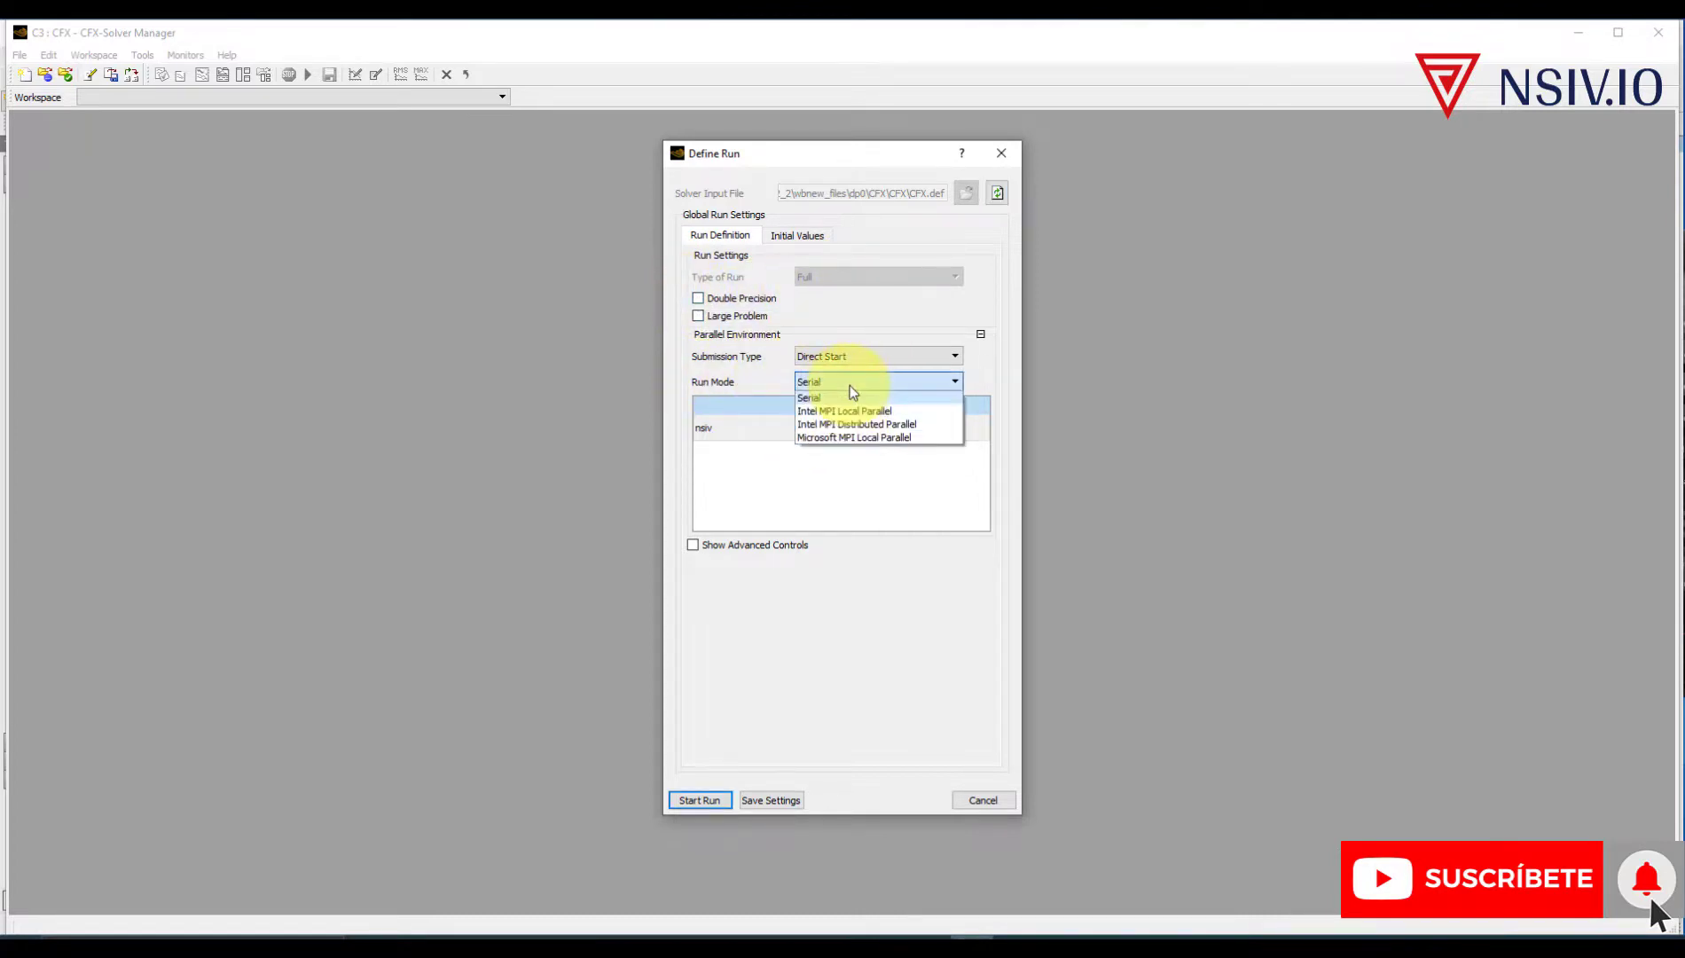
pyautogui.click(836, 409)
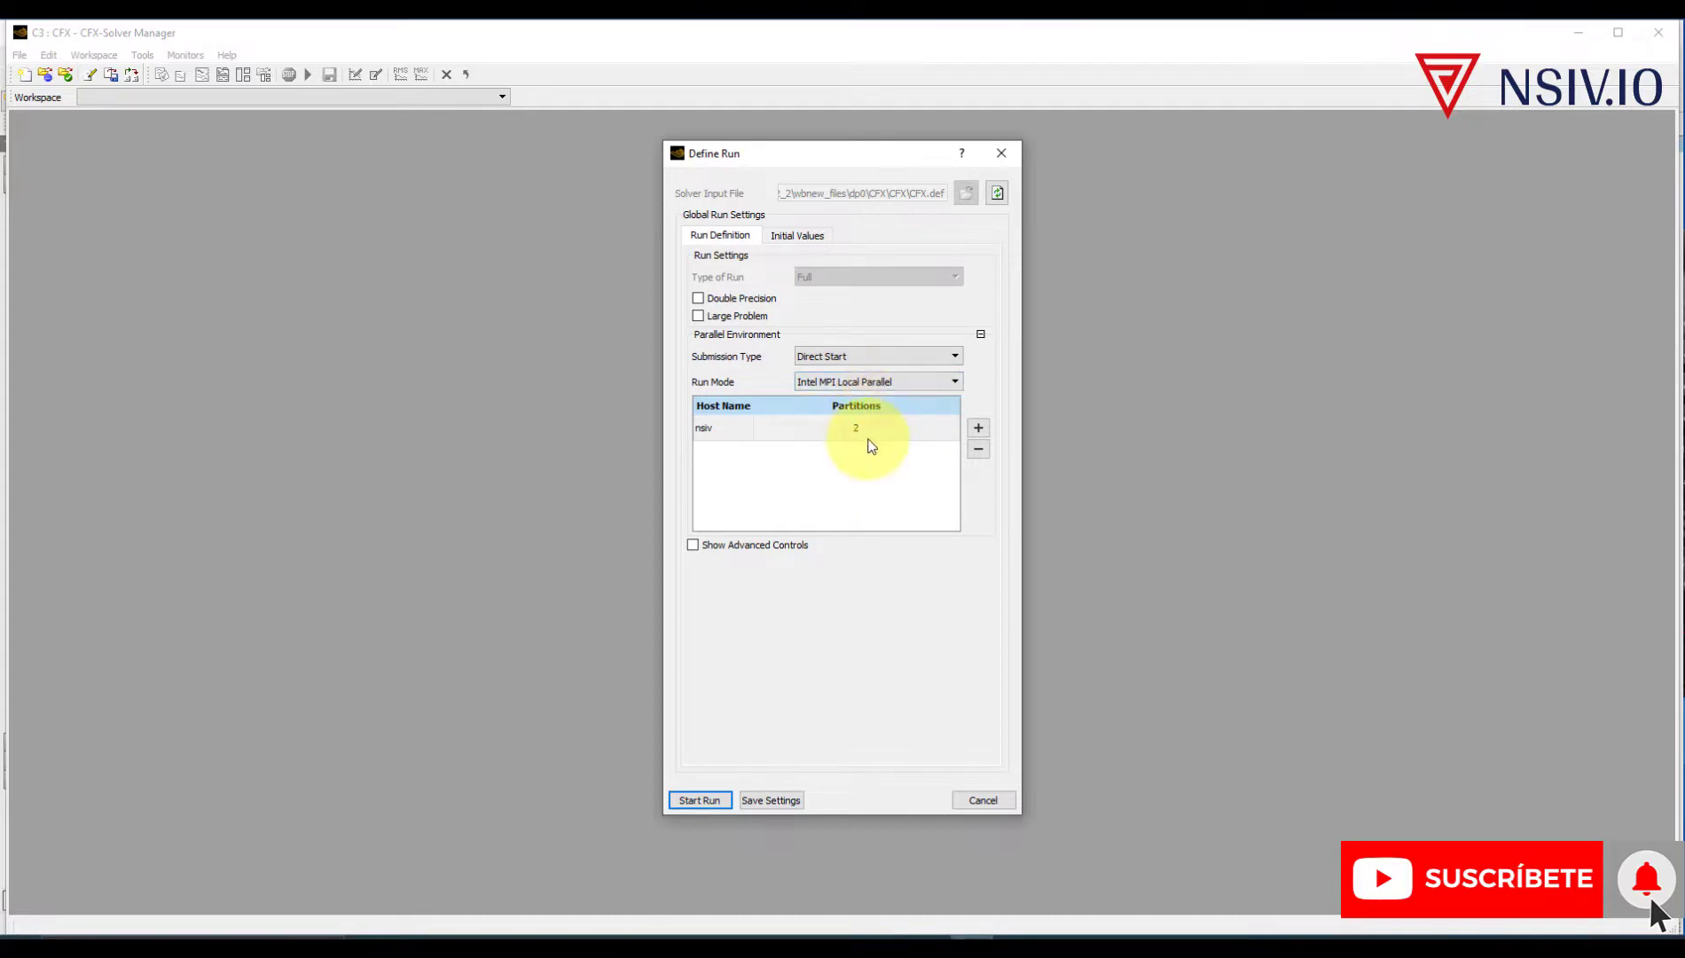
pyautogui.click(701, 801)
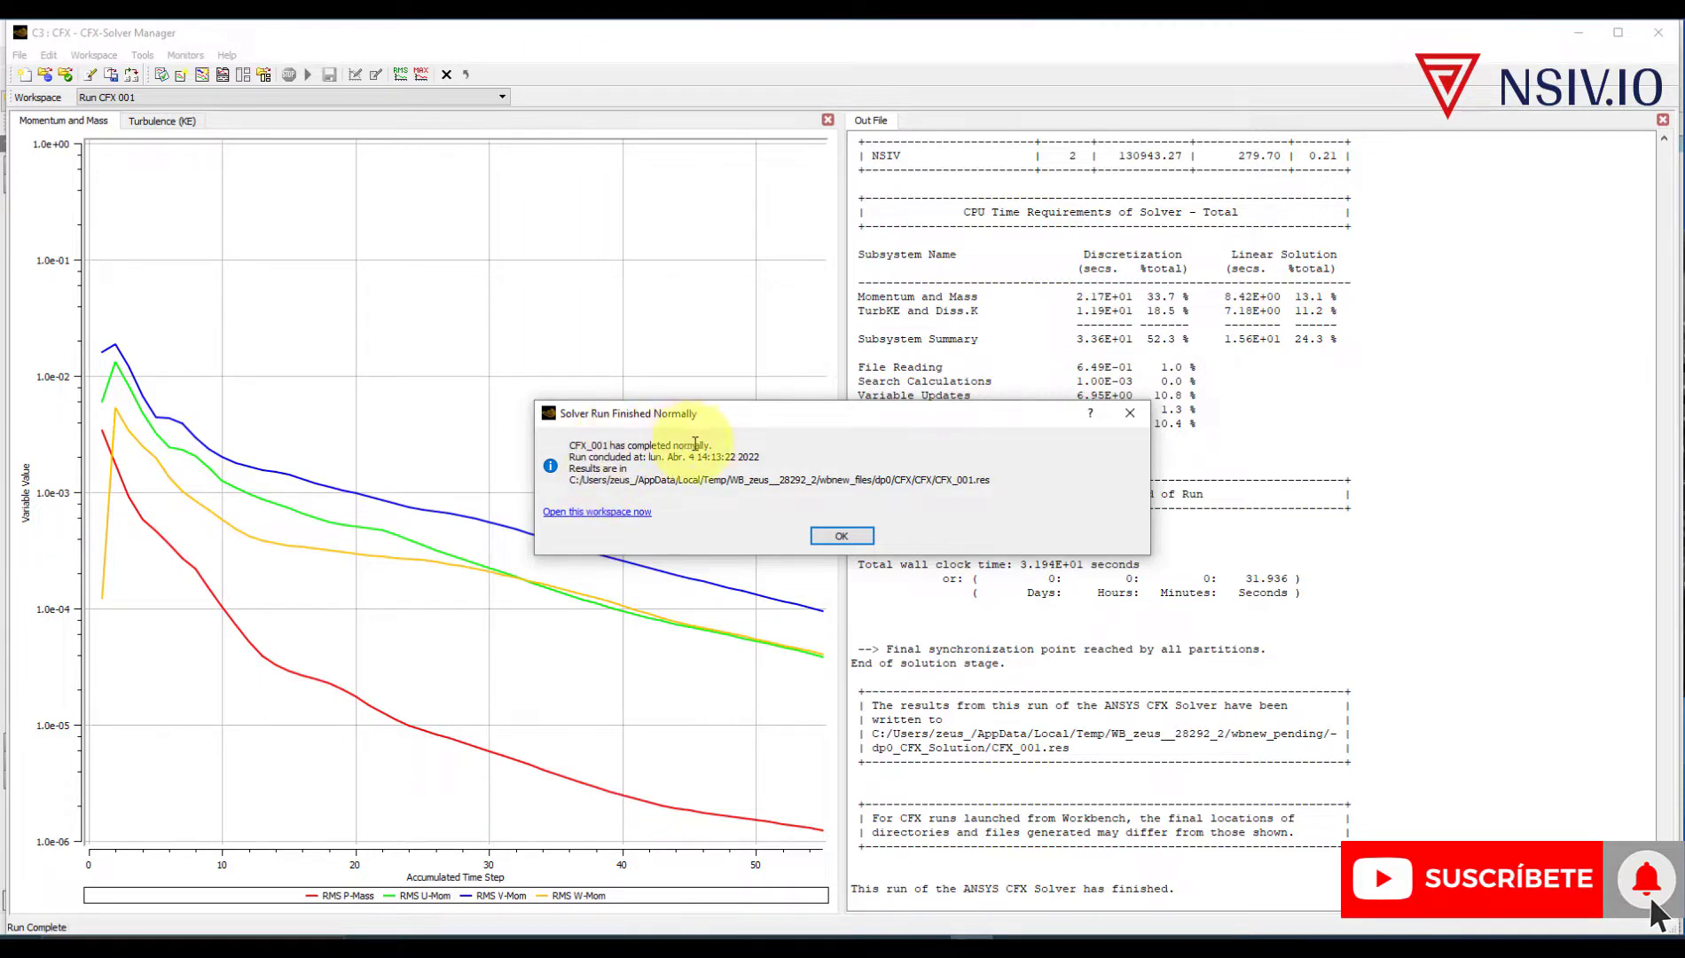
pyautogui.click(841, 536)
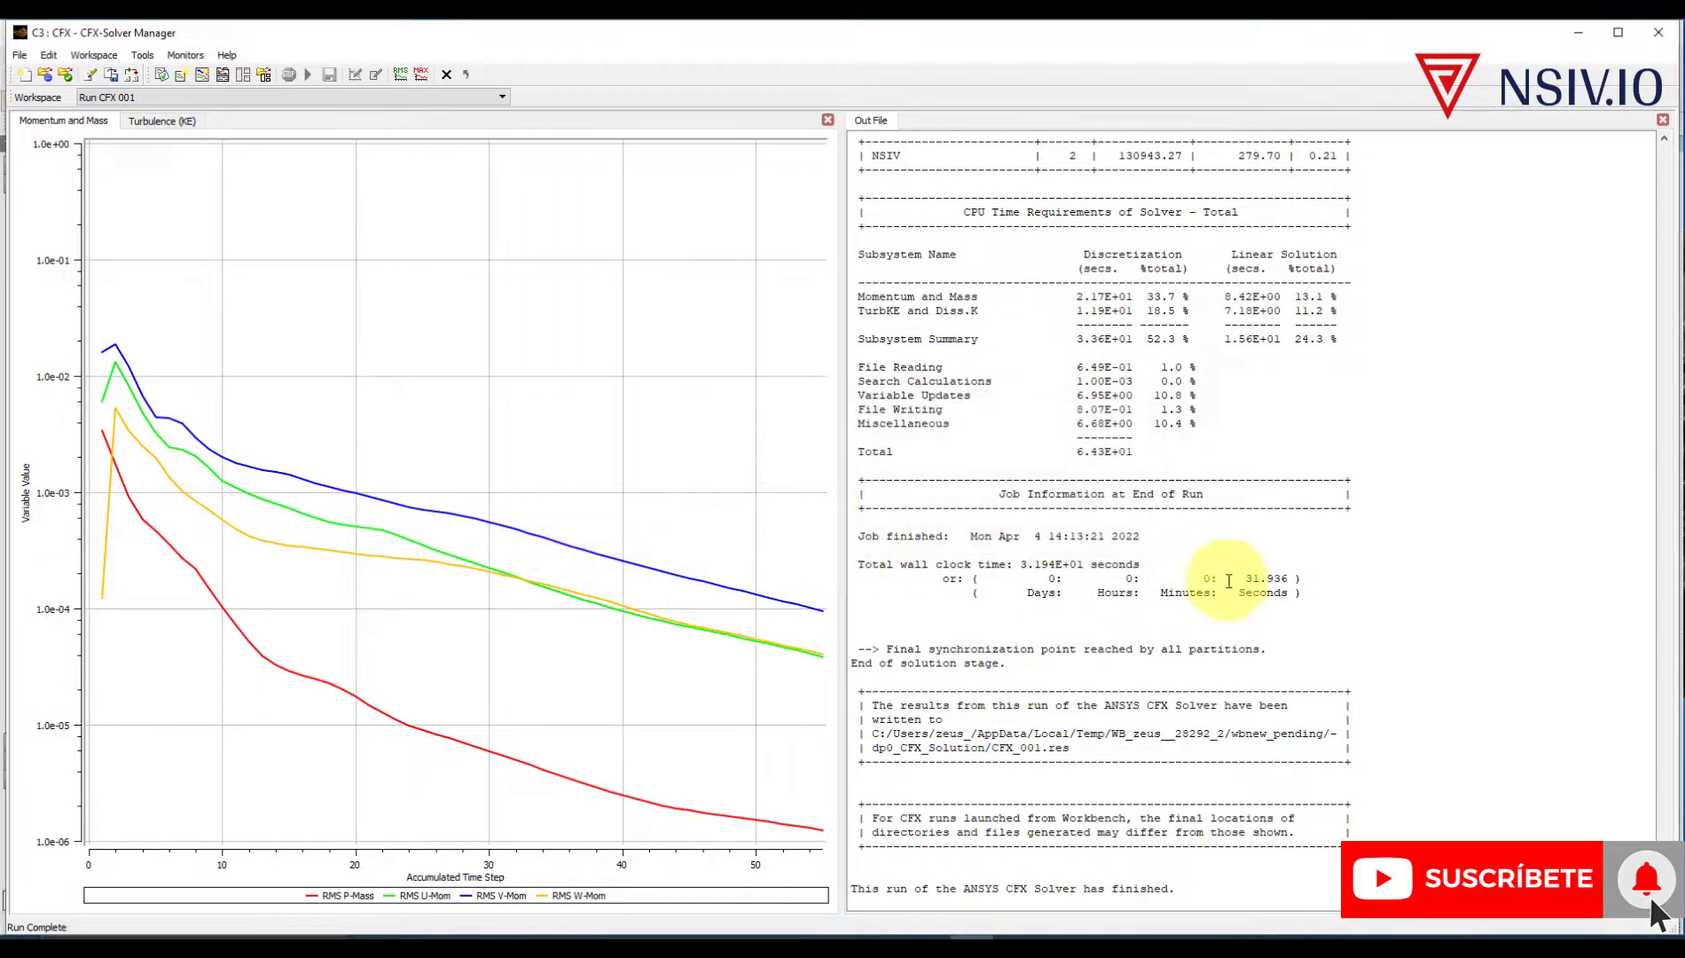
pyautogui.moveTo(1245, 576); pyautogui.dragTo(1285, 573)
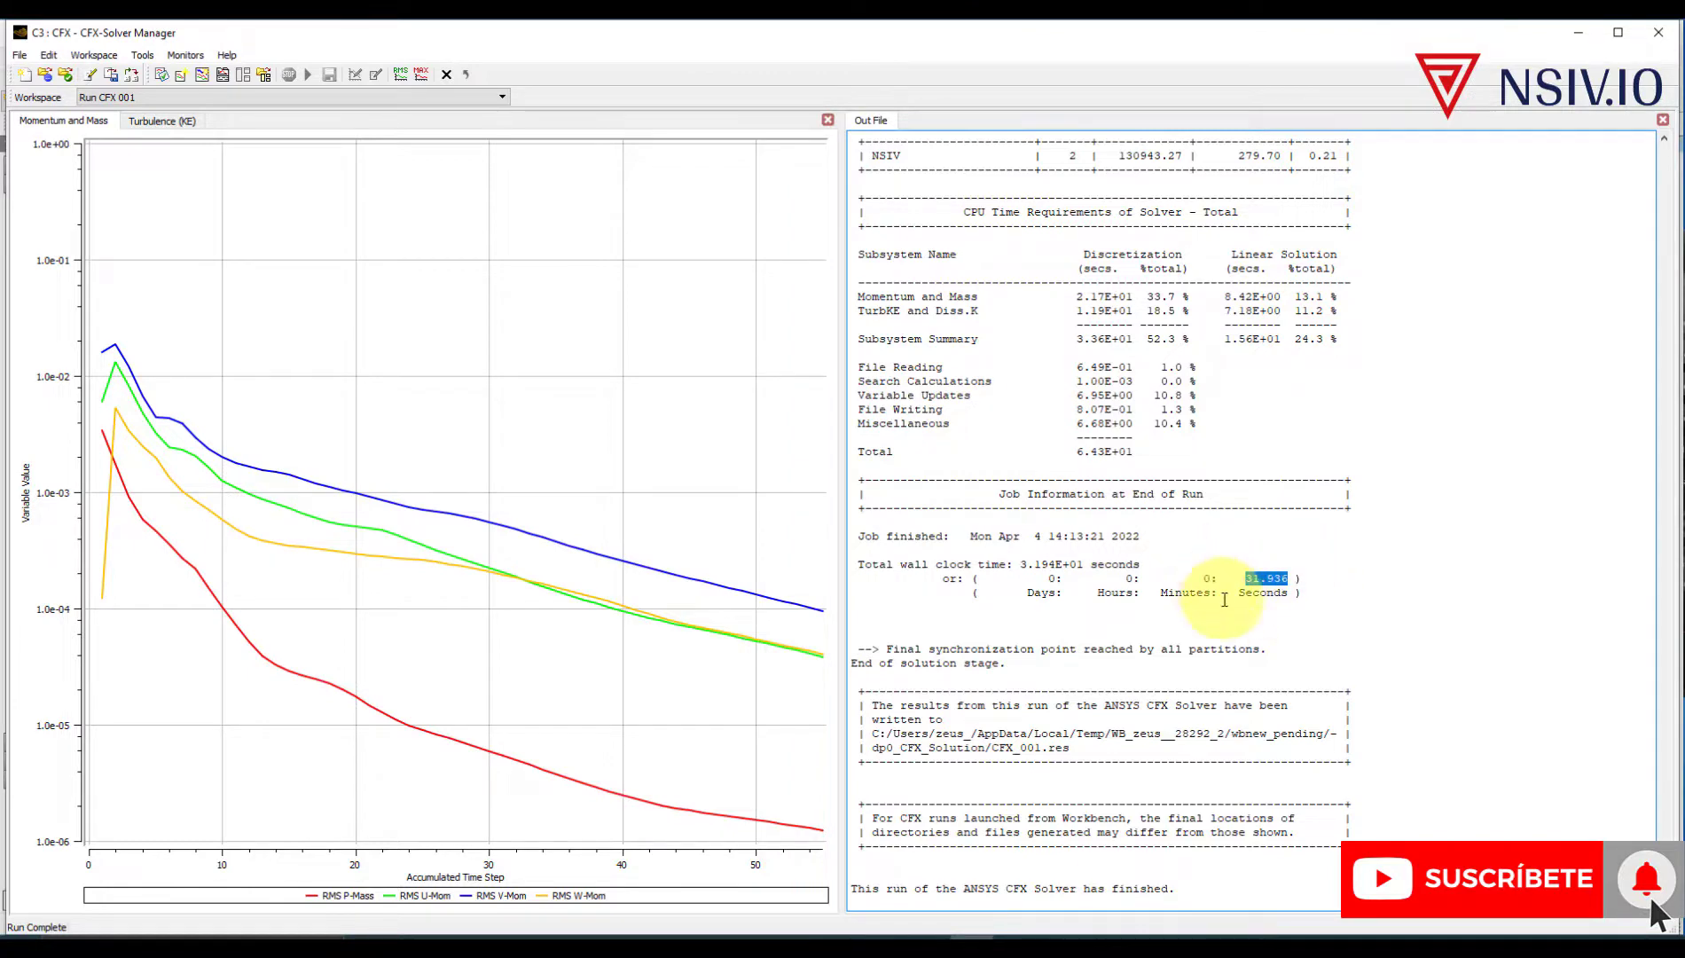
# - Close CFX-Solver Manager and open the CFX system's Results for editing in CFD-Post from Workbench
pyautogui.click(1657, 32)
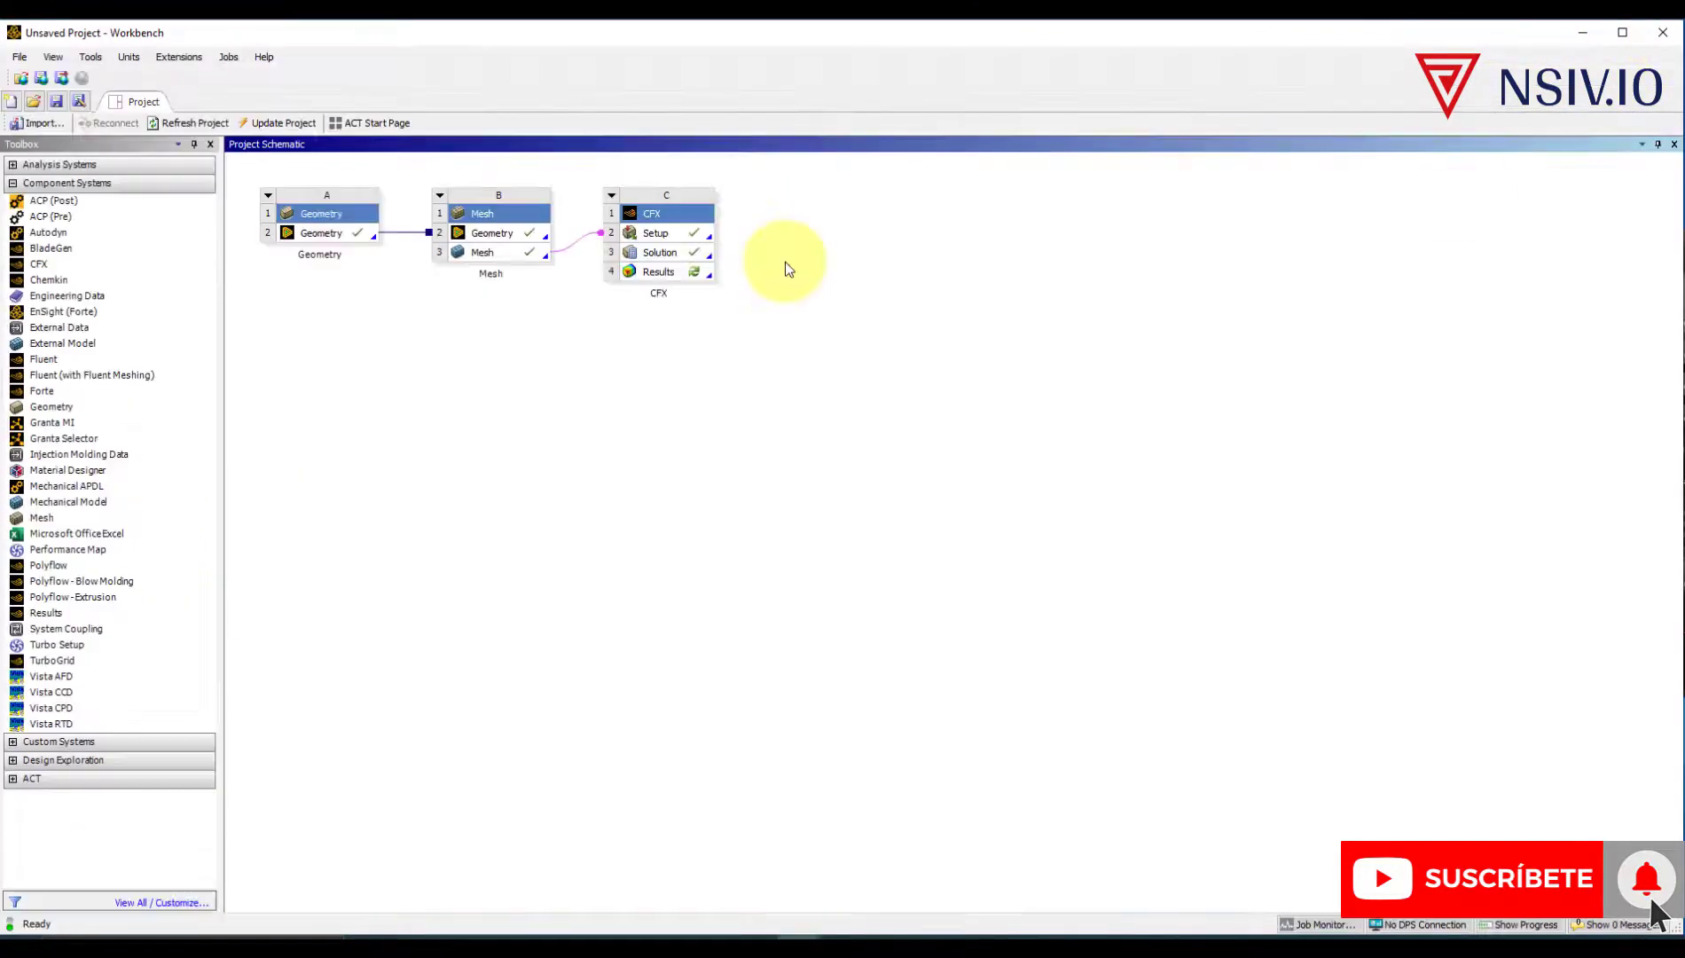
pyautogui.click(676, 272)
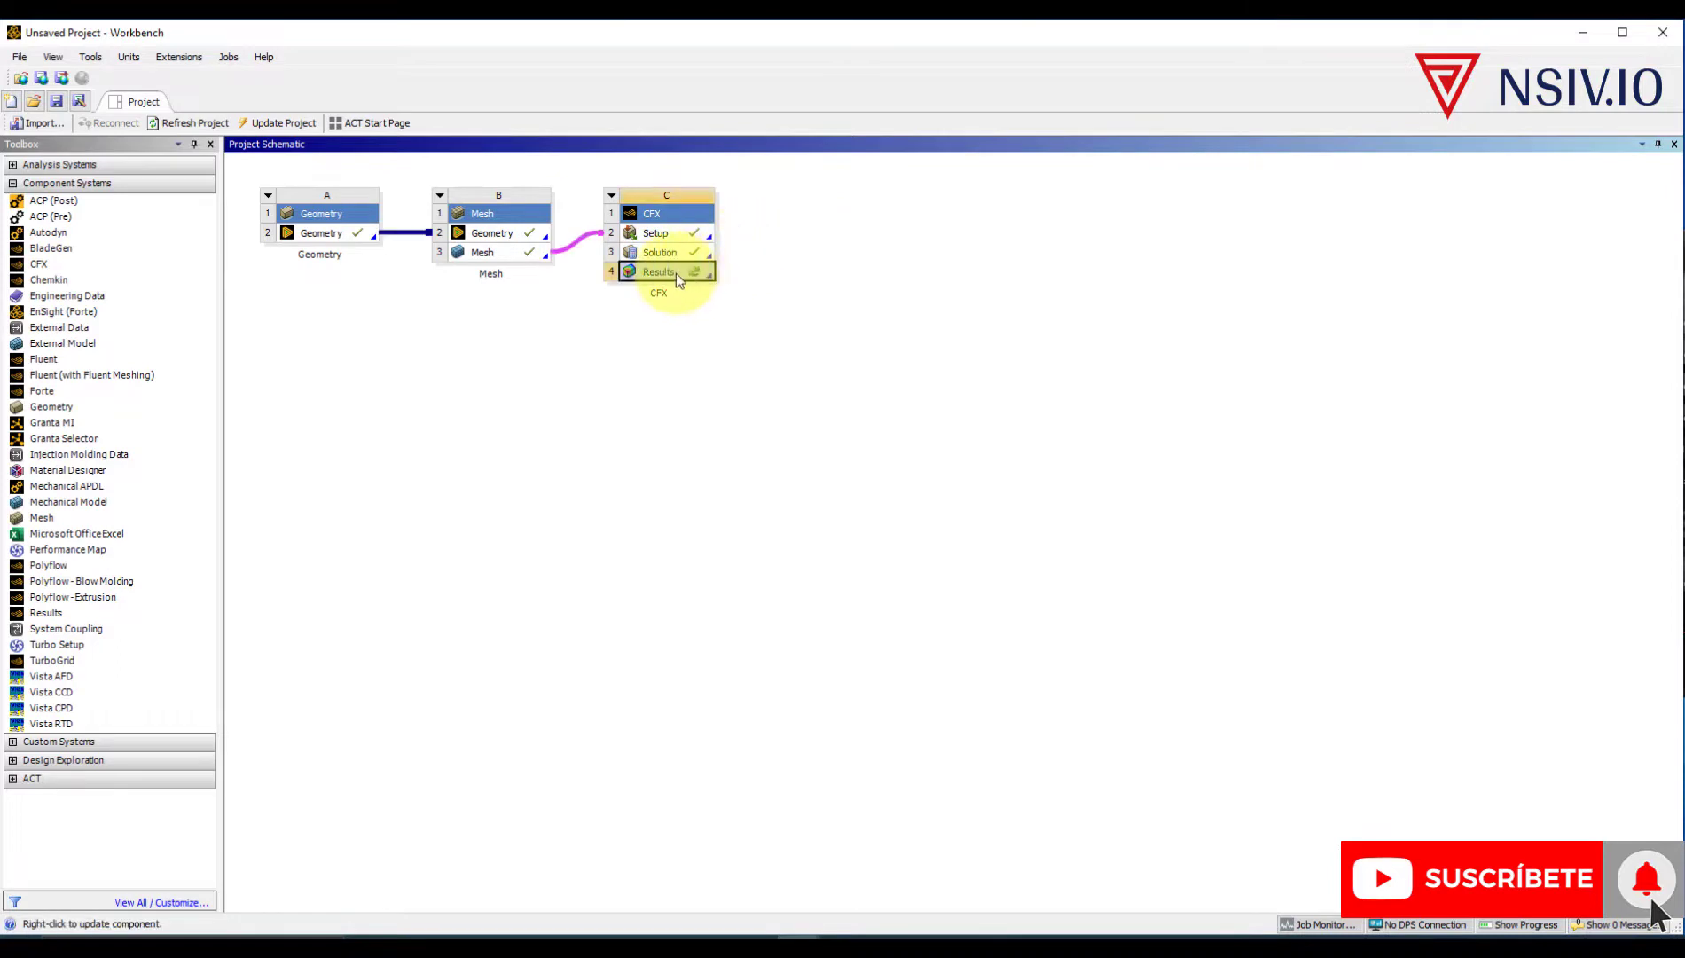
pyautogui.rightClick(675, 273)
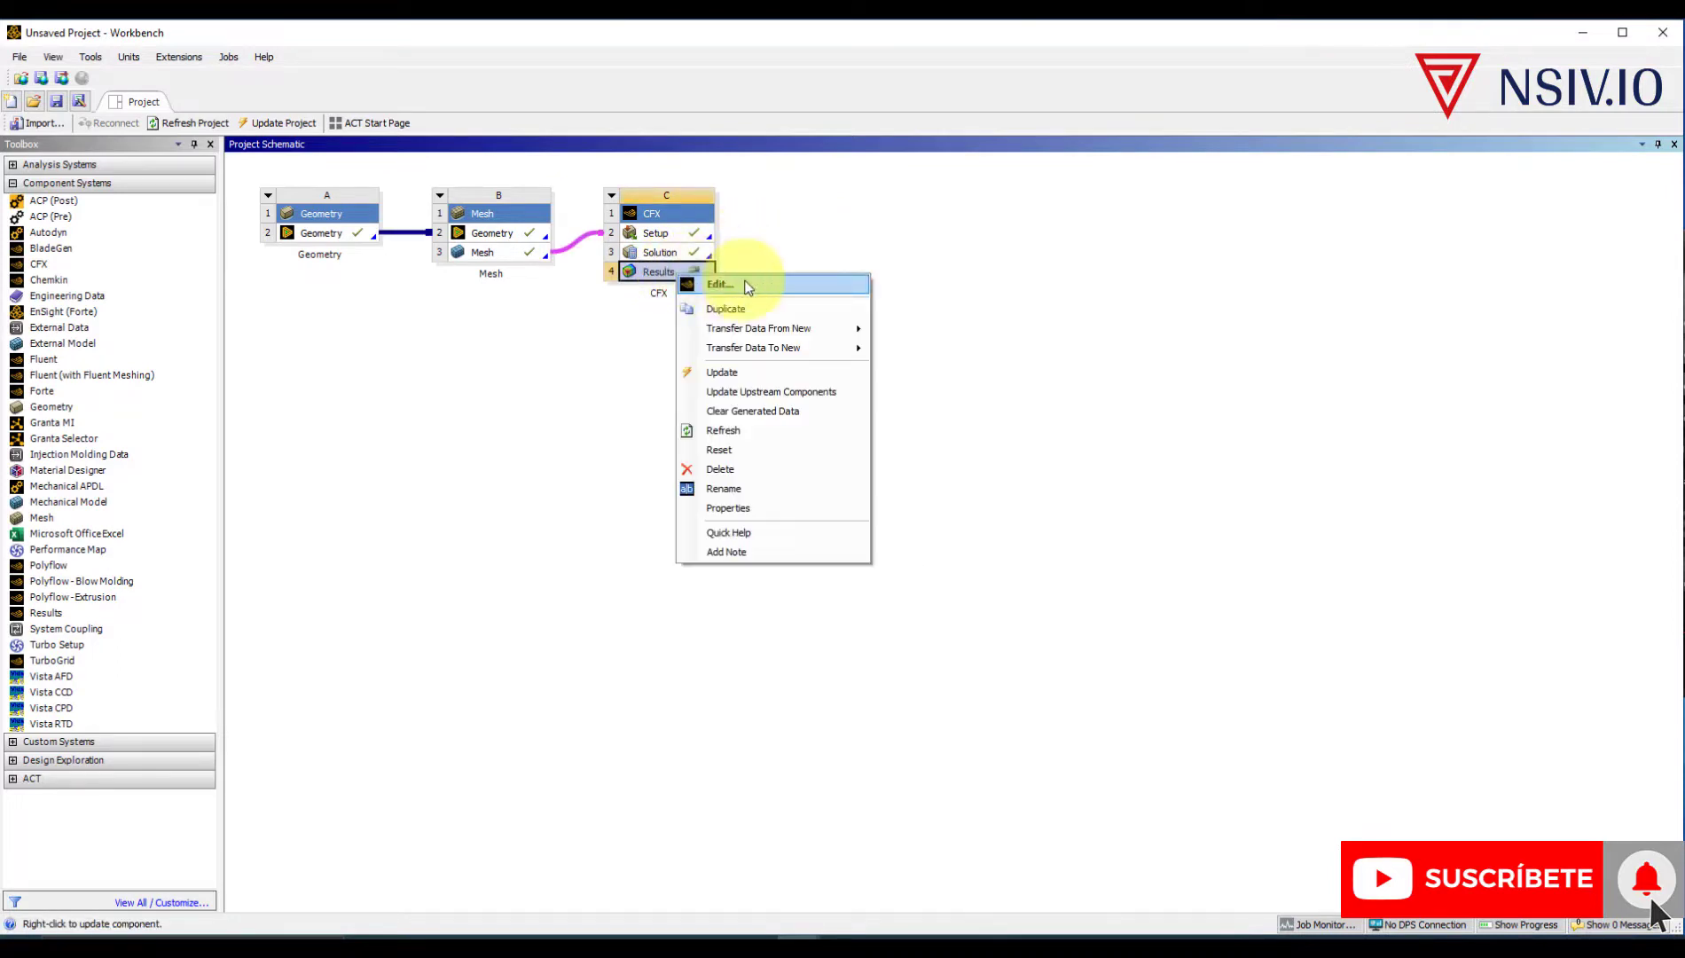
pyautogui.click(739, 282)
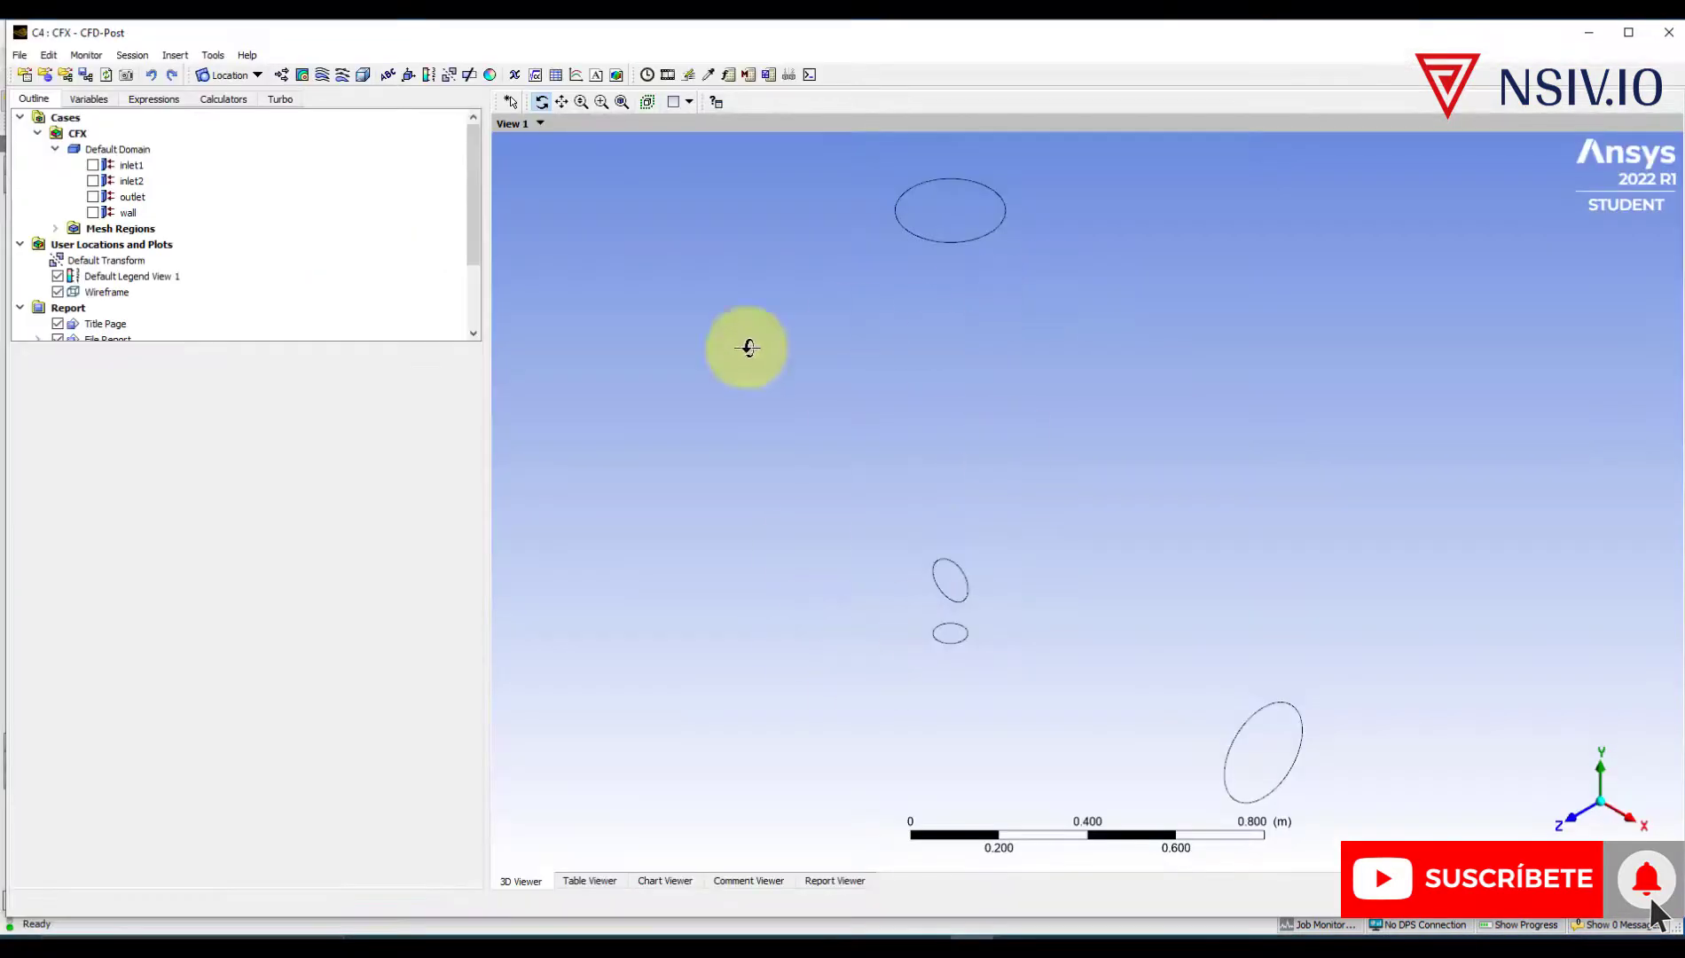
# - Show the wall boundary of the Default Domain in the 3D view
pyautogui.moveTo(1047, 480); pyautogui.dragTo(834, 648)
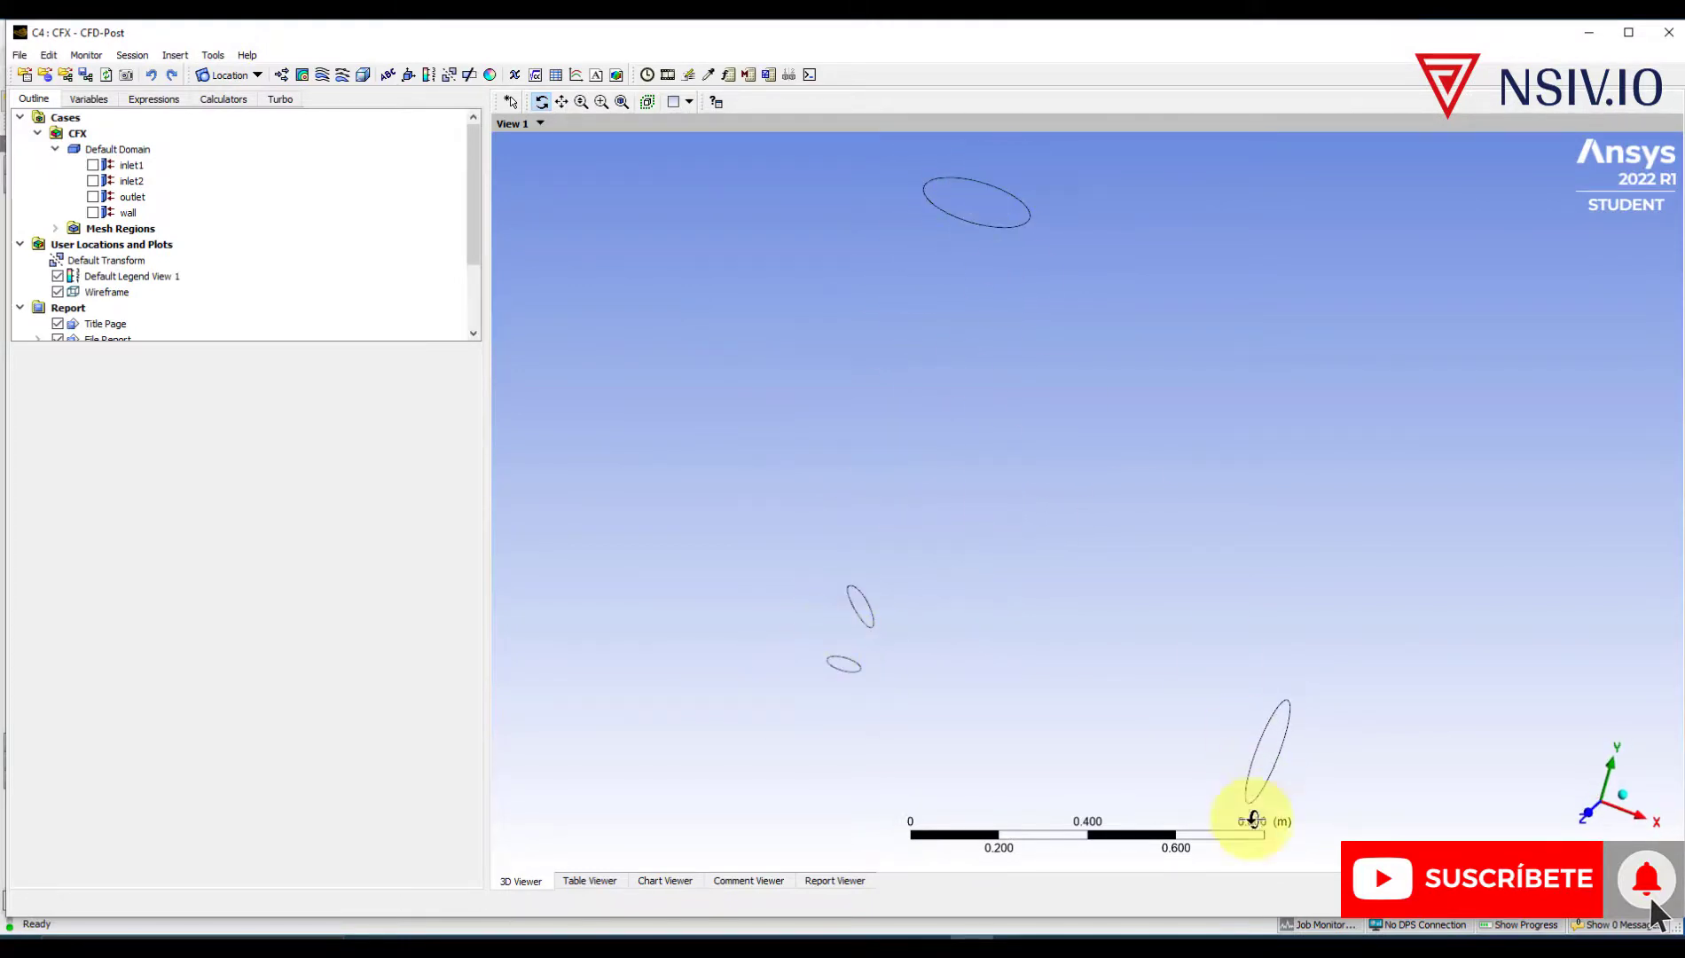
pyautogui.moveTo(1034, 365); pyautogui.dragTo(1034, 444)
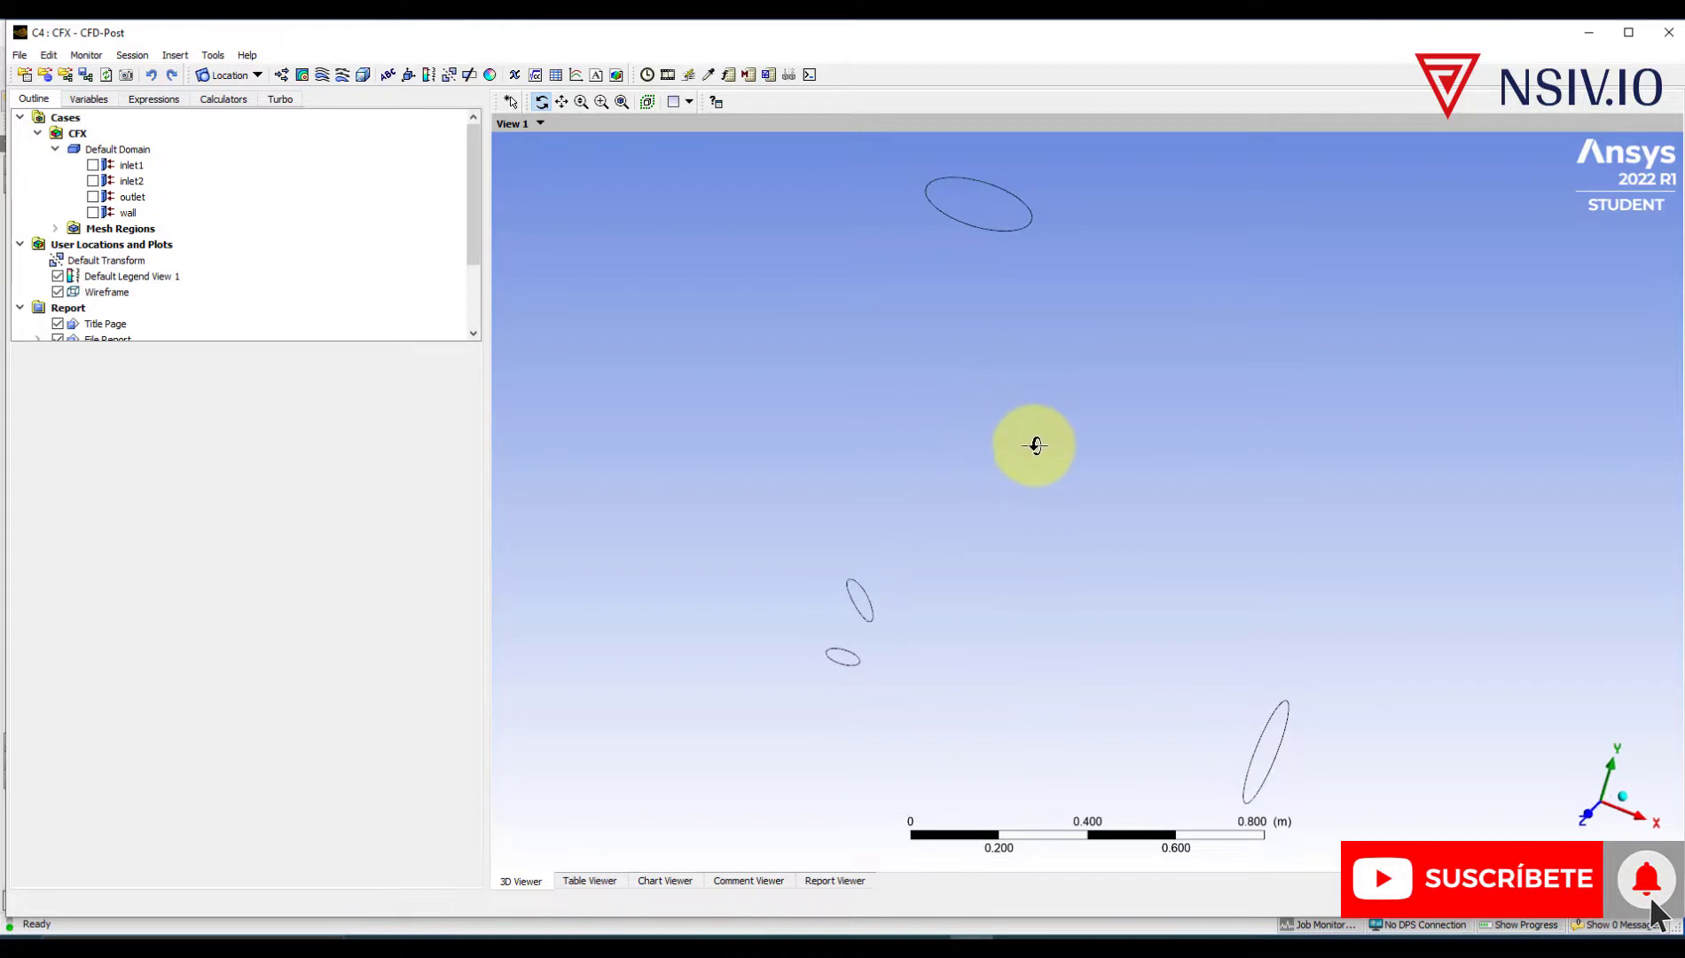
pyautogui.click(93, 212)
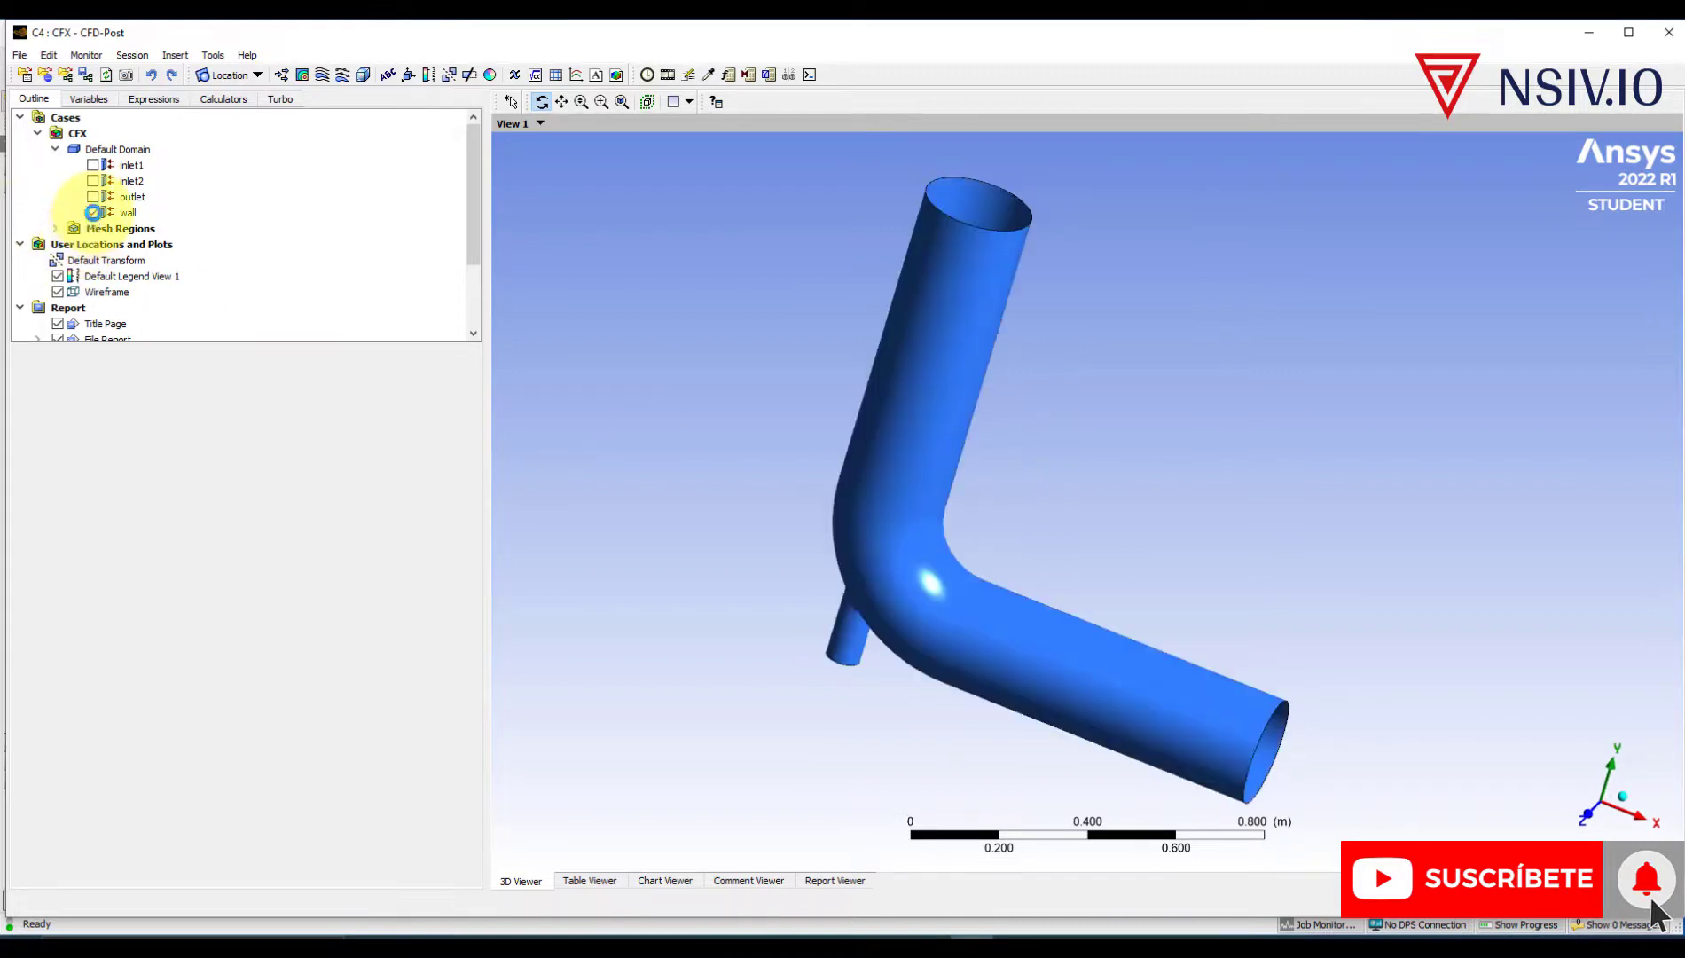
pyautogui.moveTo(970, 488)
pyautogui.mouseDown()
pyautogui.moveTo(962, 421)
pyautogui.moveTo(1012, 423)
pyautogui.moveTo(985, 489)
pyautogui.mouseUp()
# - Colour the wall boundary by the Pressure variable using the Local range, and inspect the pressure distribution around the bend
pyautogui.click(127, 213)
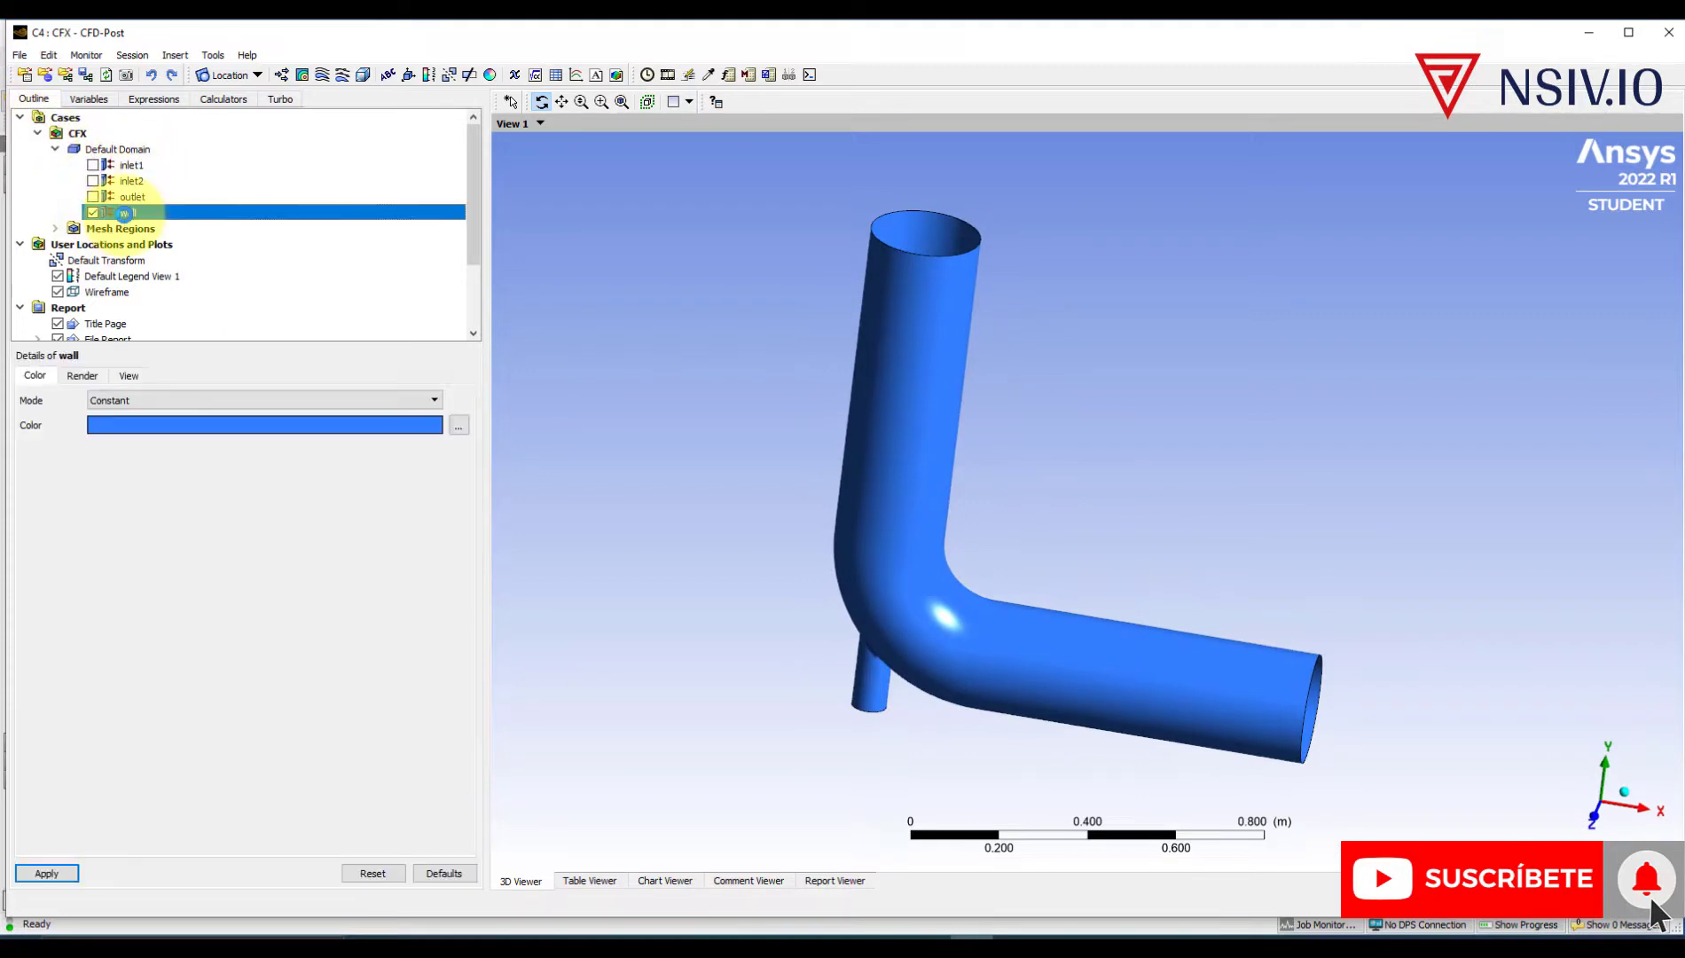
pyautogui.click(142, 406)
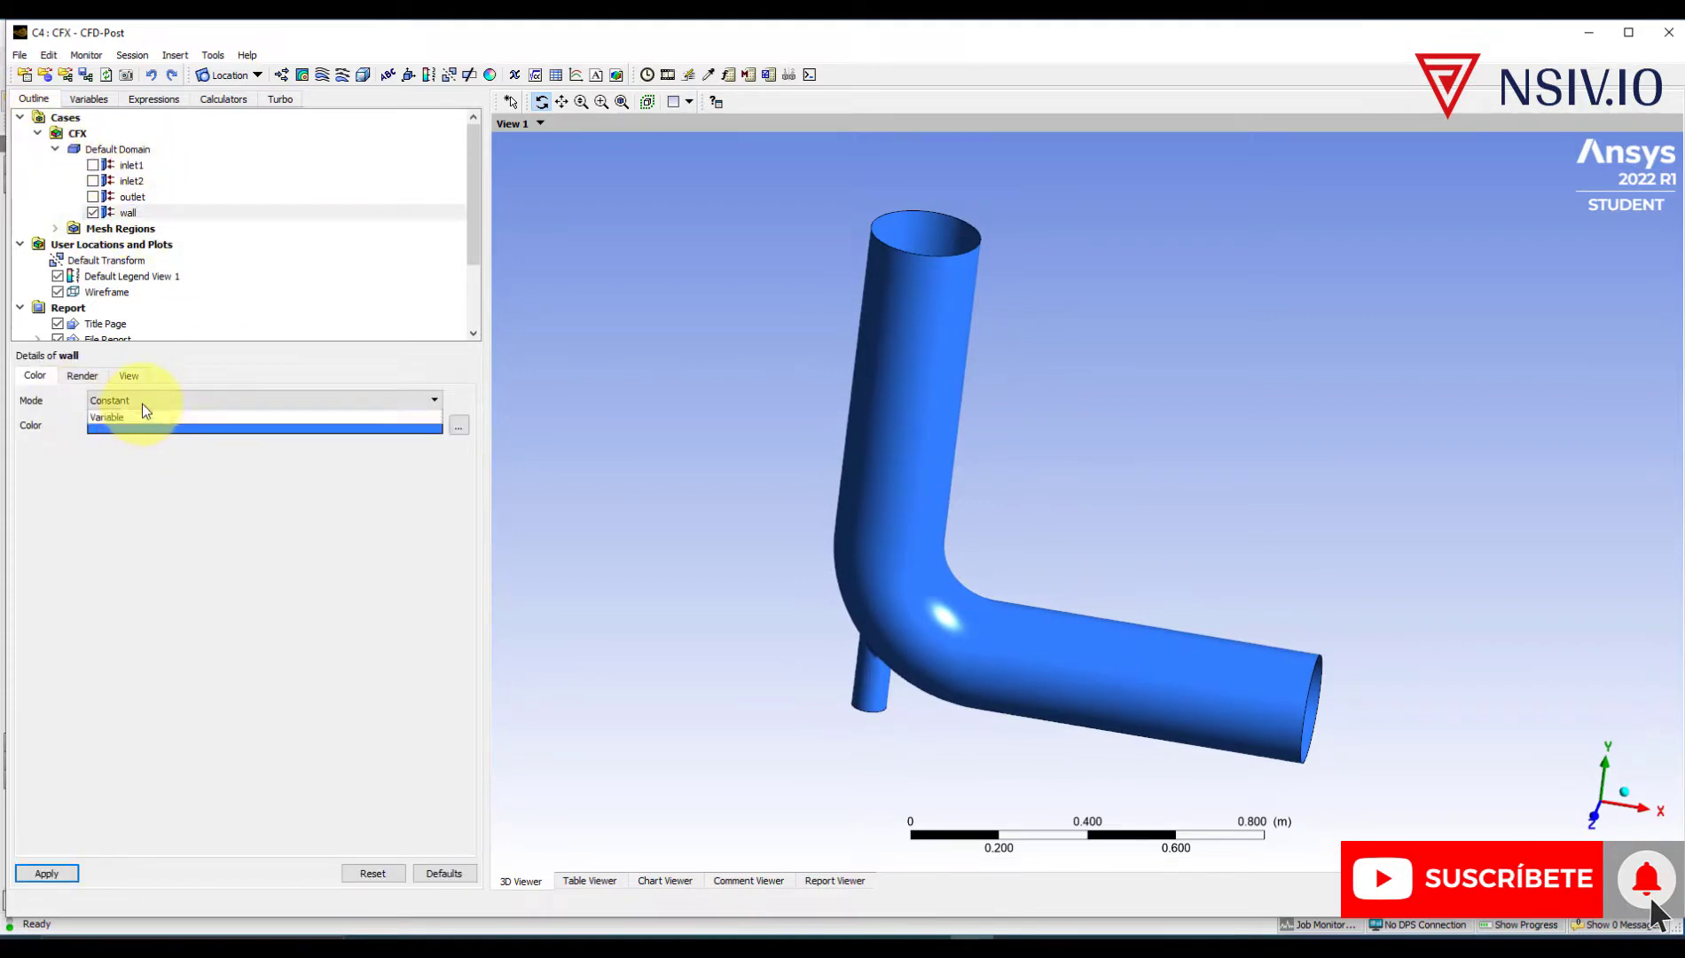
pyautogui.click(125, 435)
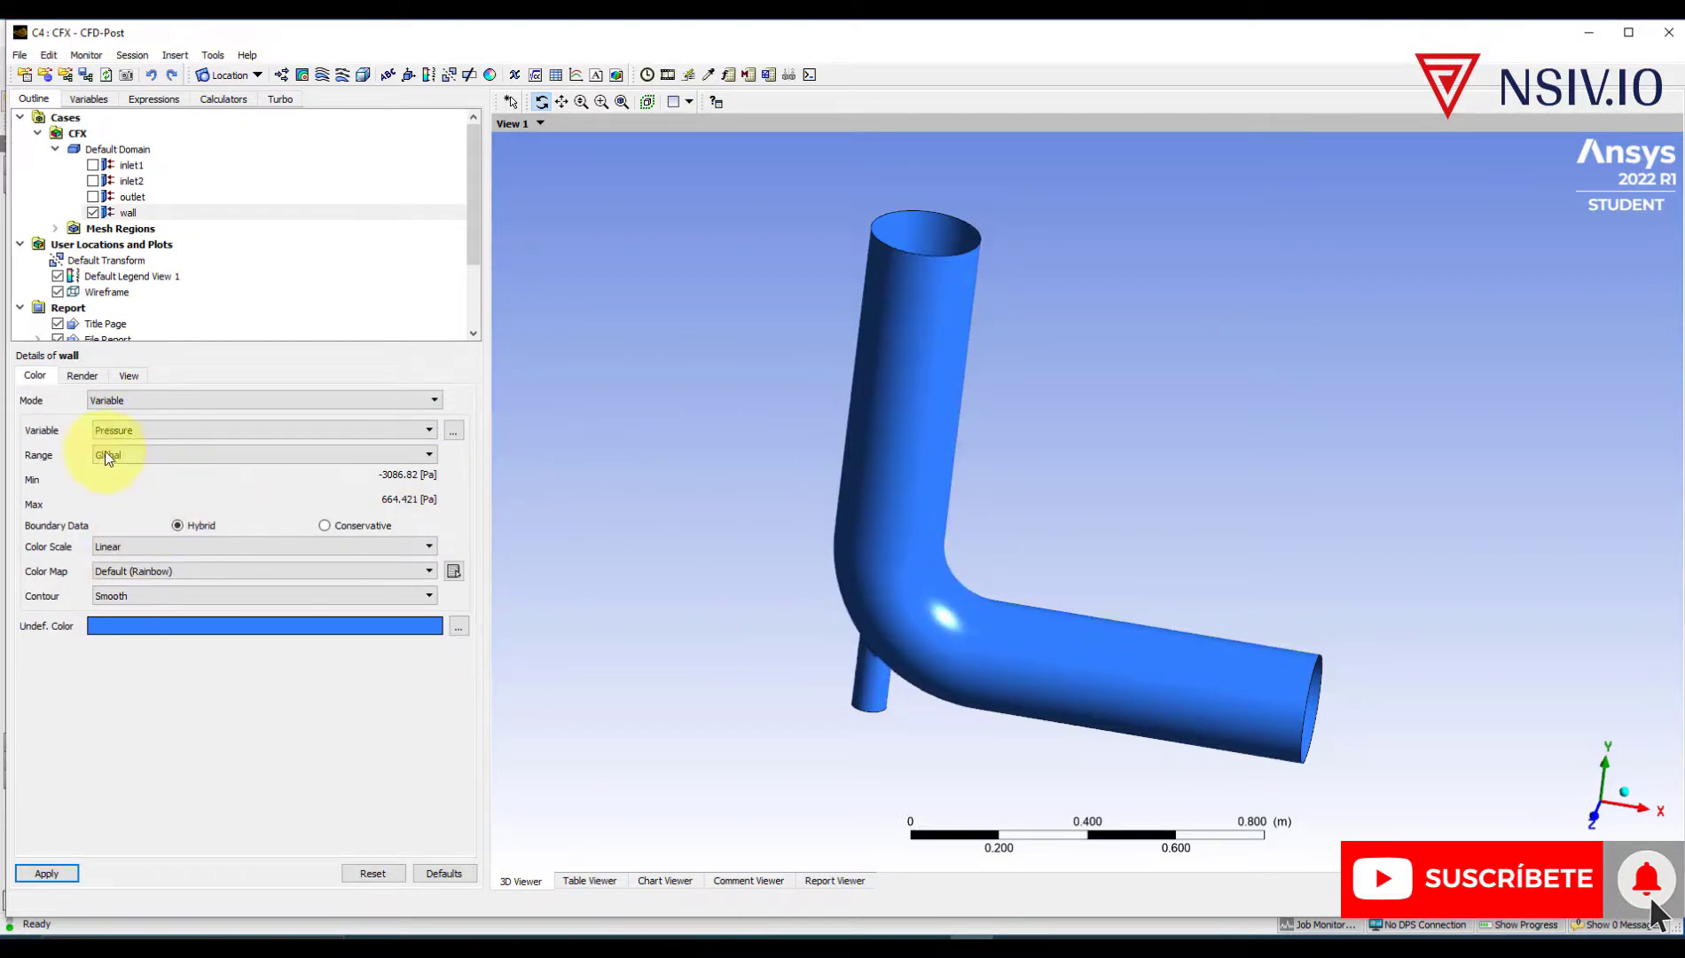
pyautogui.click(144, 454)
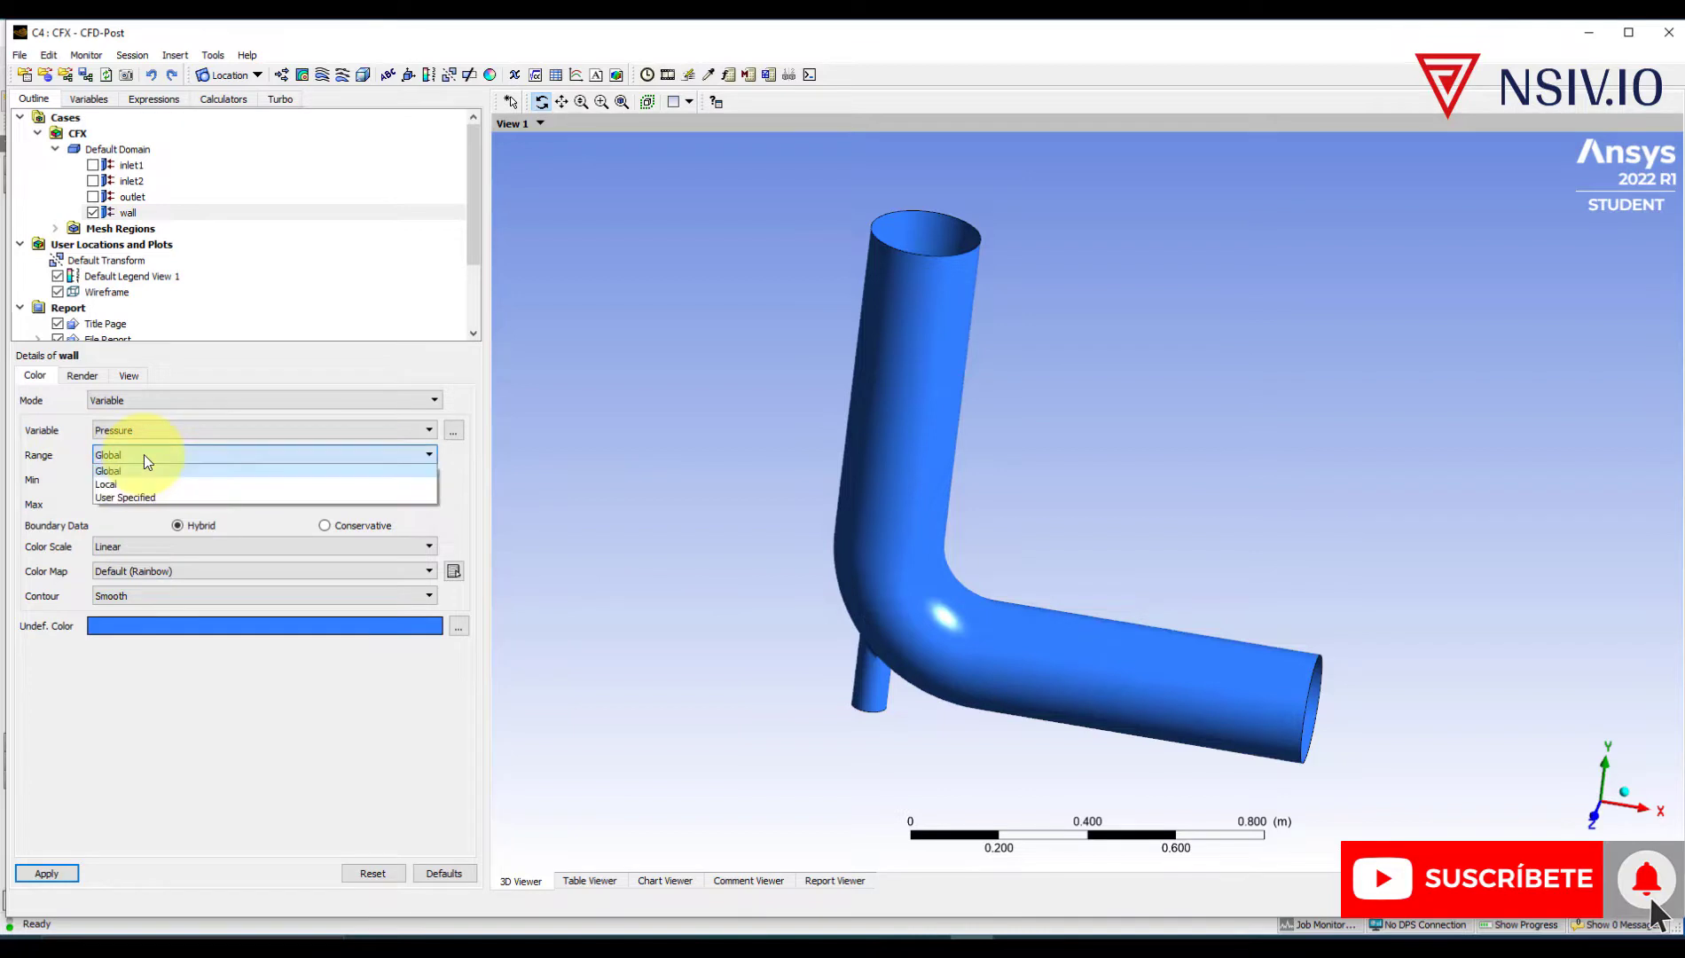
pyautogui.click(123, 484)
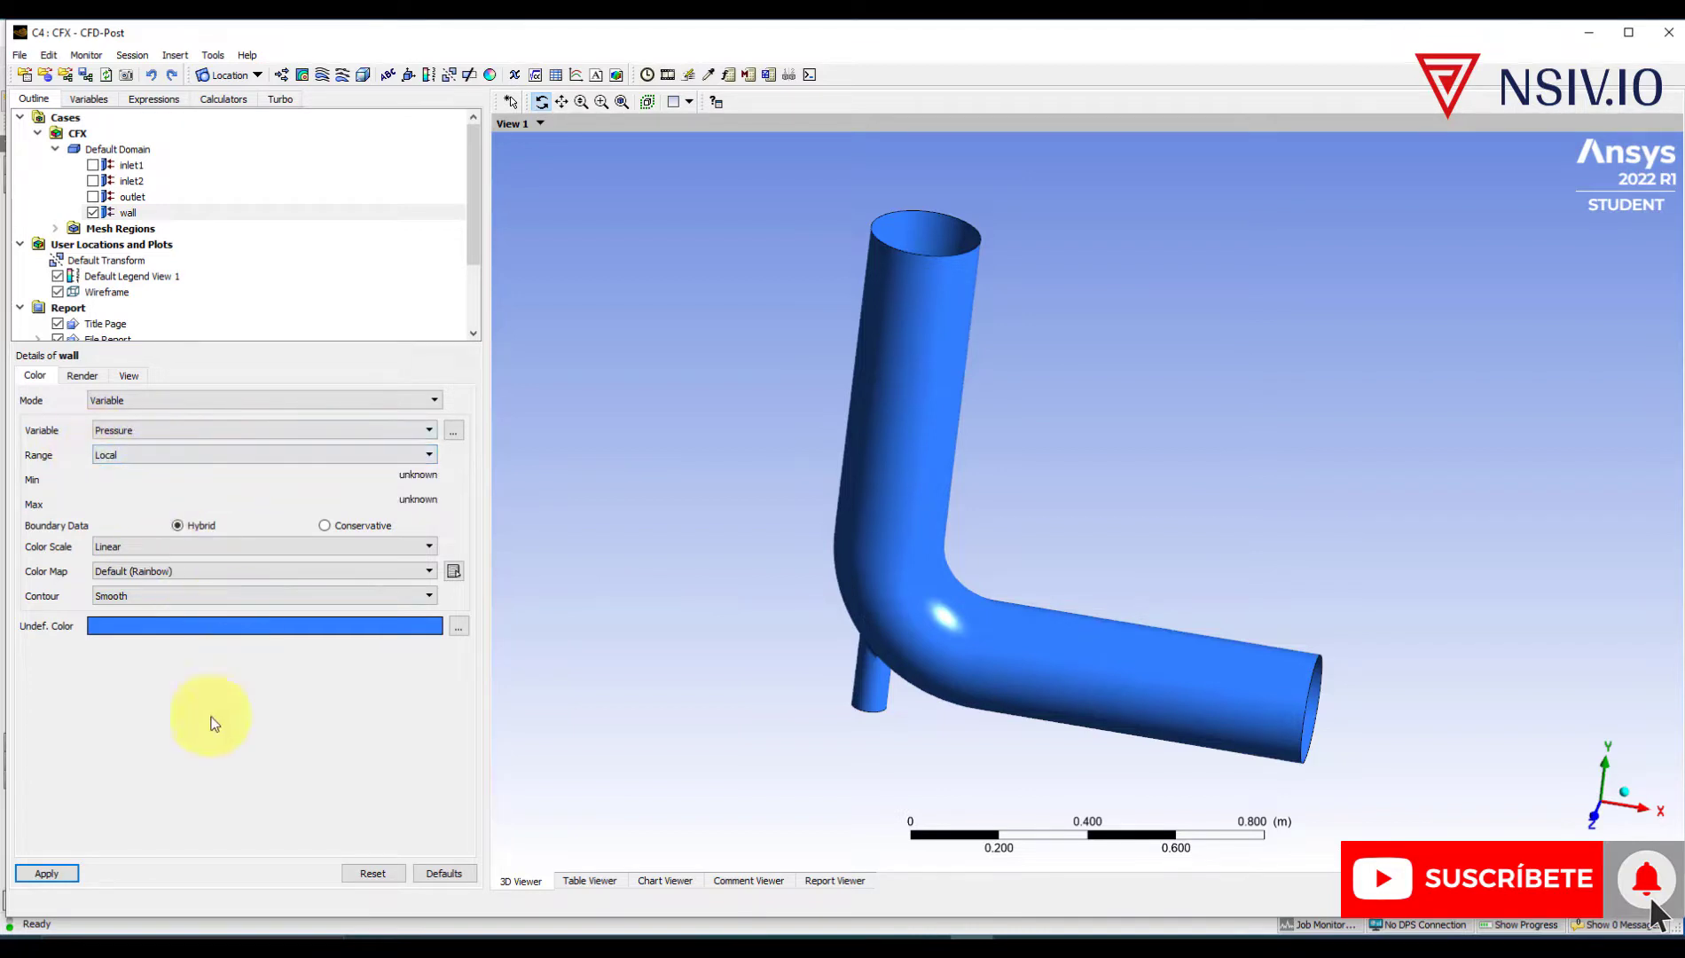
pyautogui.click(42, 874)
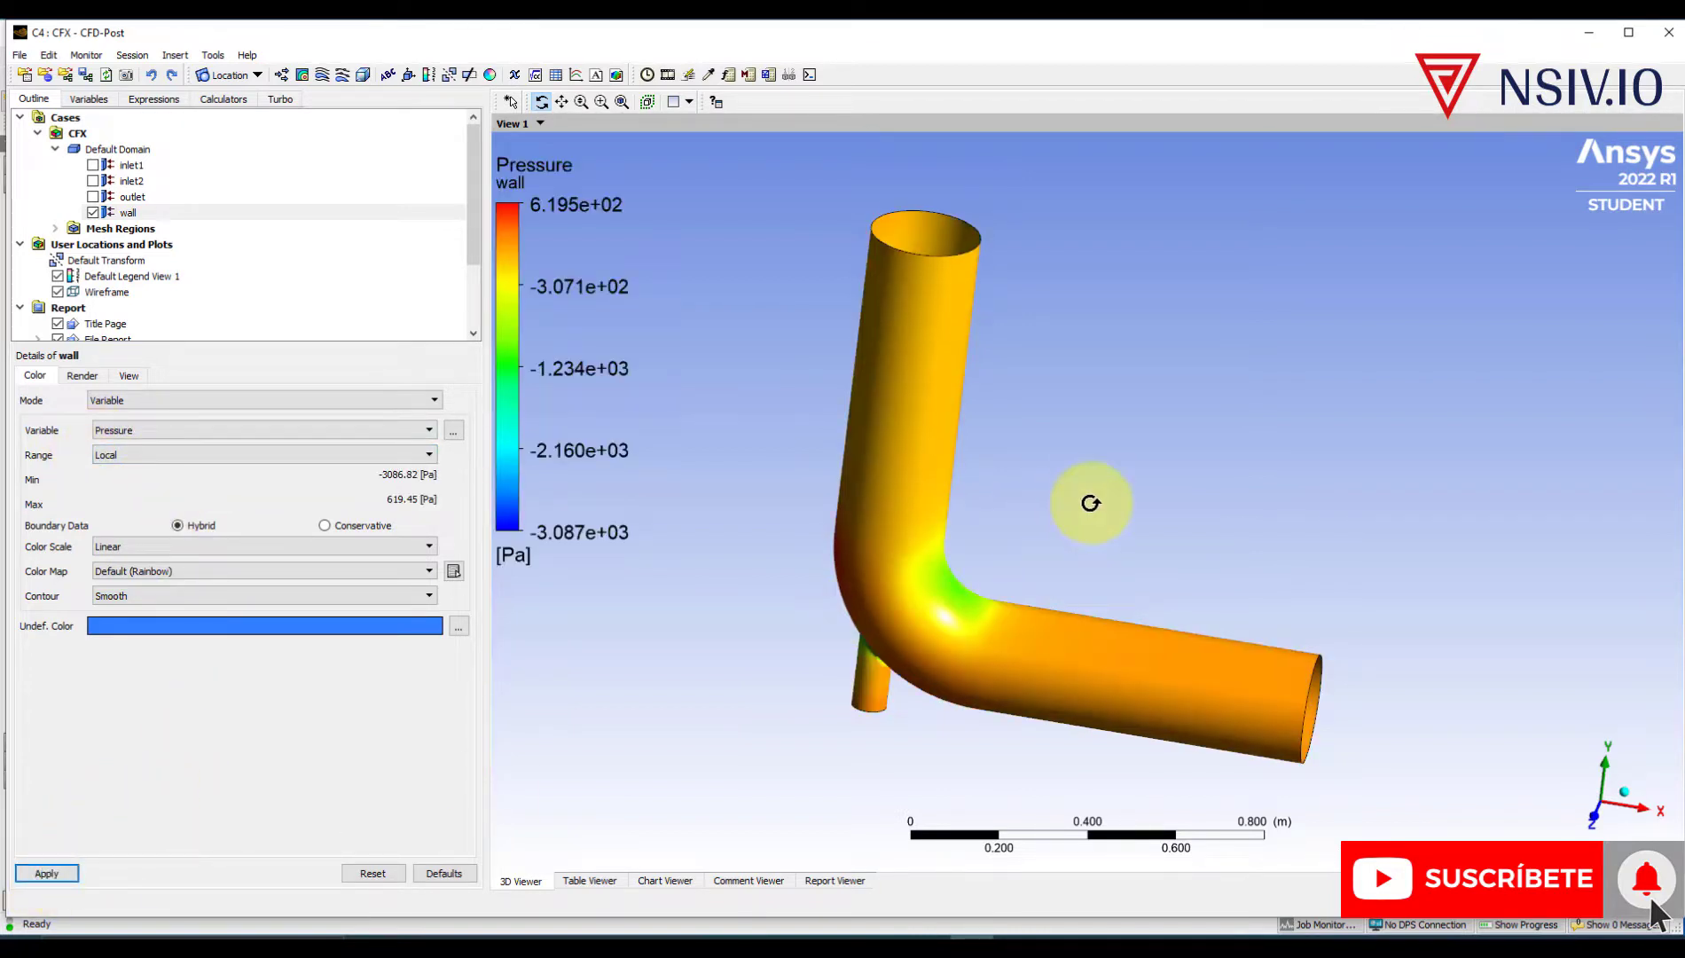
pyautogui.moveTo(1086, 500); pyautogui.dragTo(1019, 489)
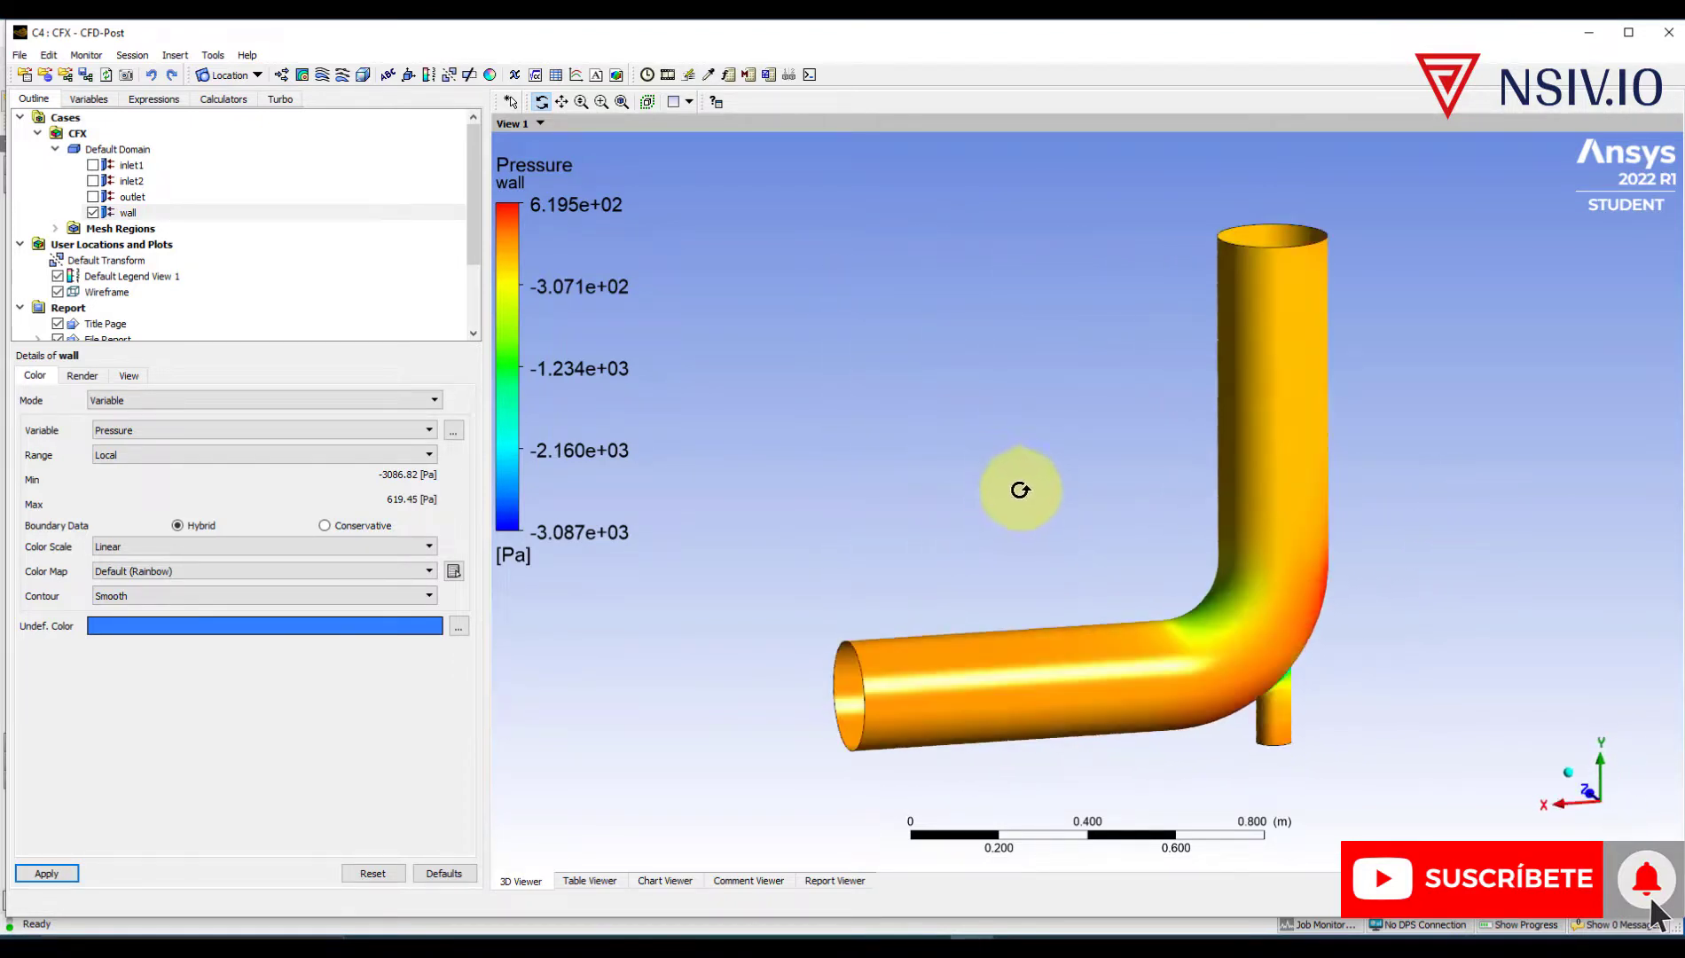
# - Insert Plane 1 as an XY Plane slice at Z = 0.0 m and hide the wall boundary
pyautogui.click(240, 78)
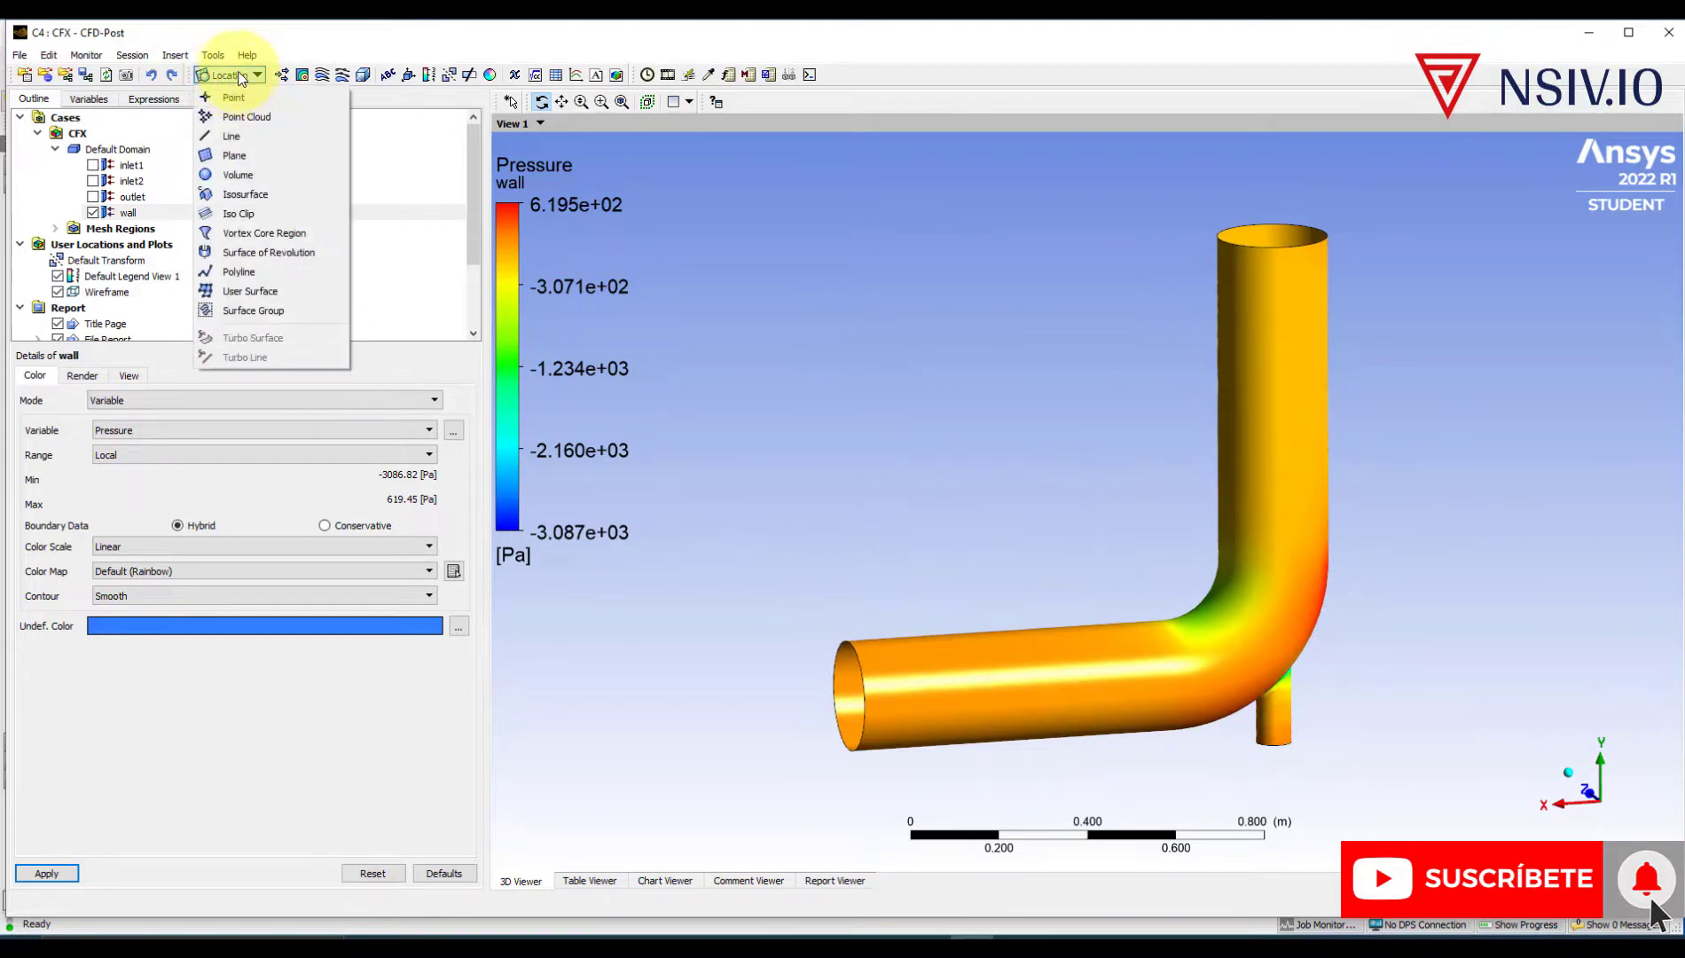
pyautogui.click(234, 156)
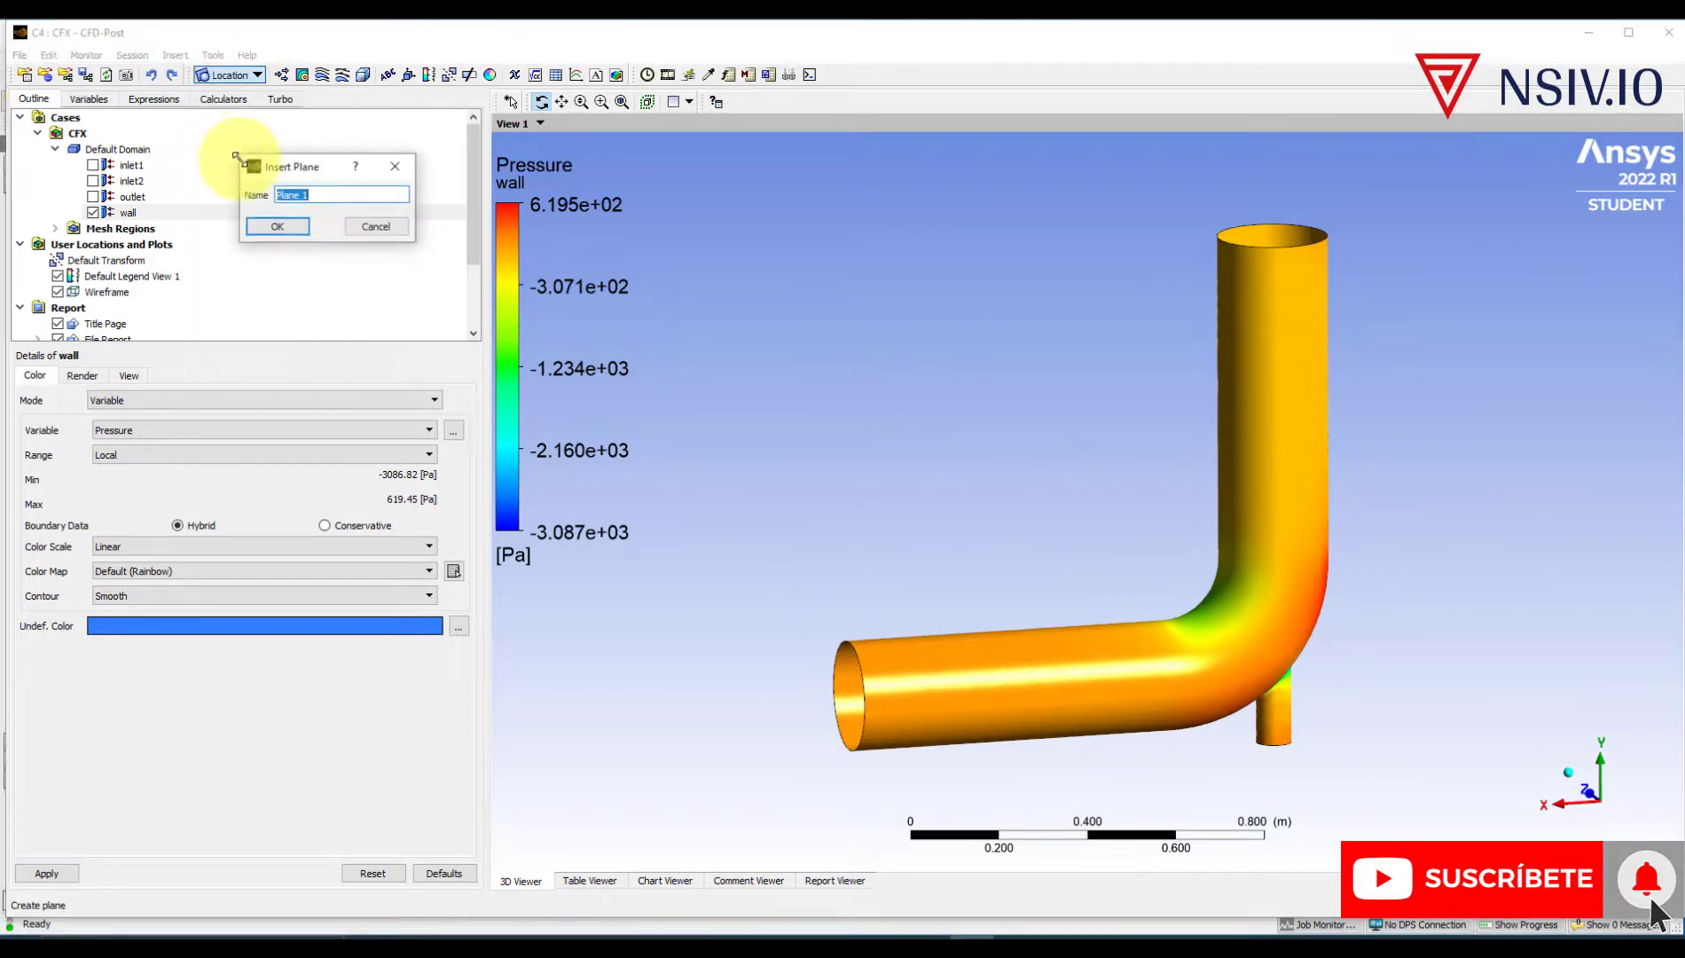
pyautogui.click(273, 227)
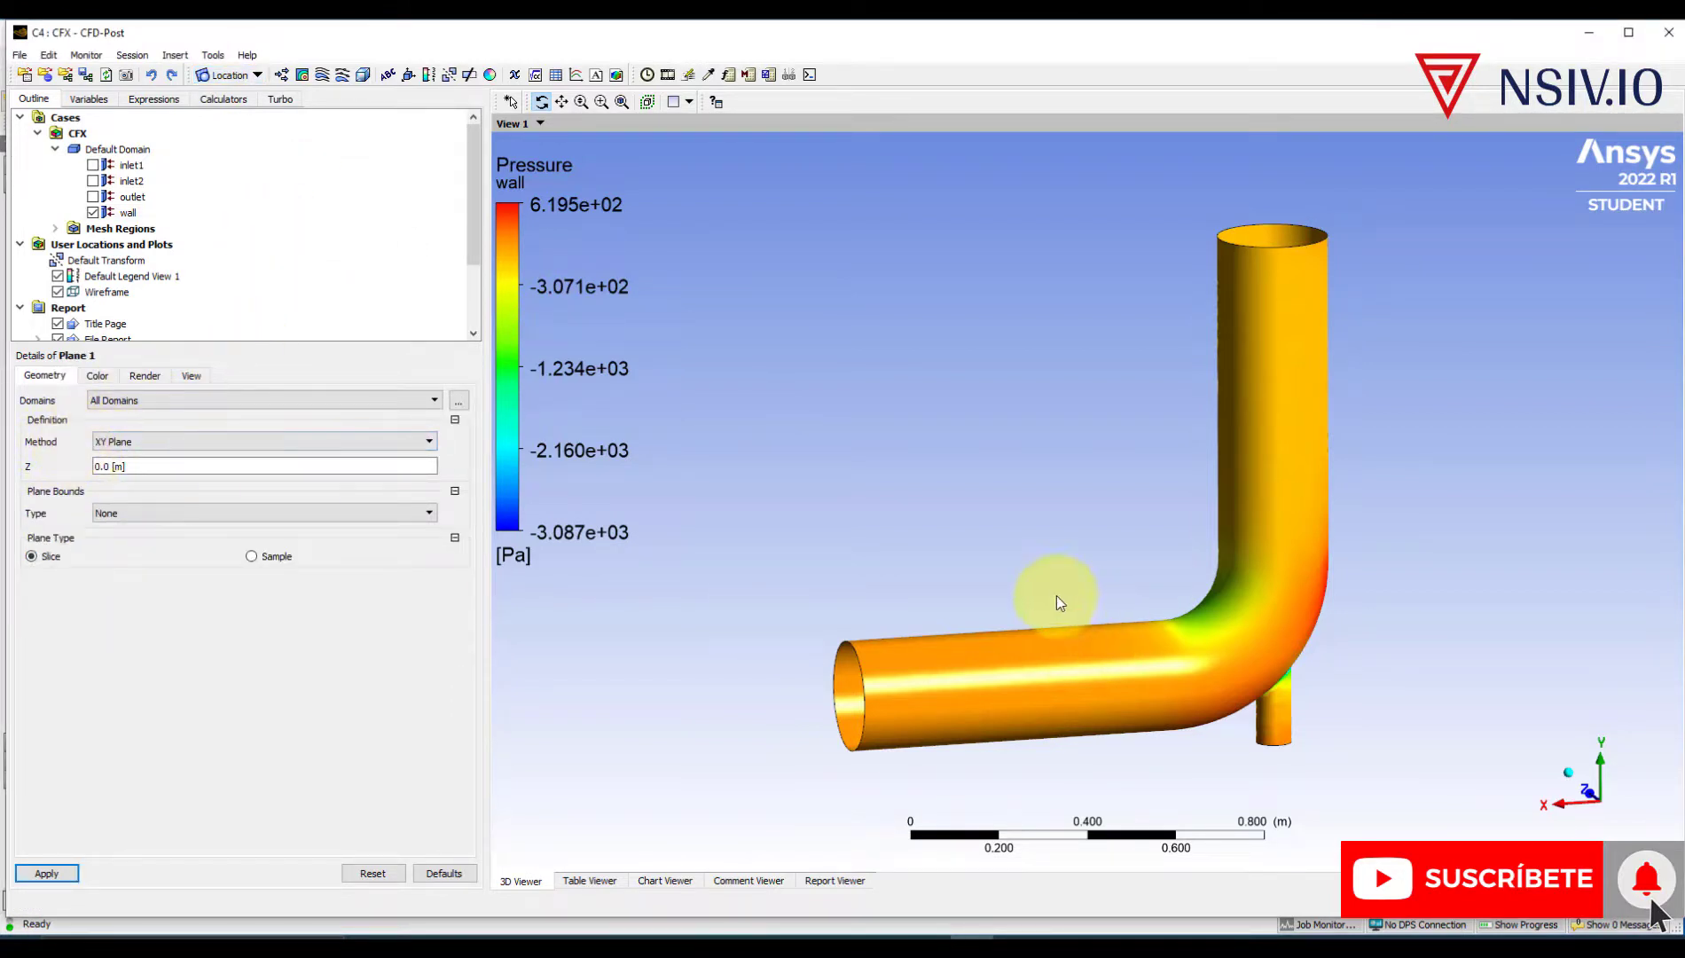
pyautogui.moveTo(1056, 597); pyautogui.dragTo(1342, 759)
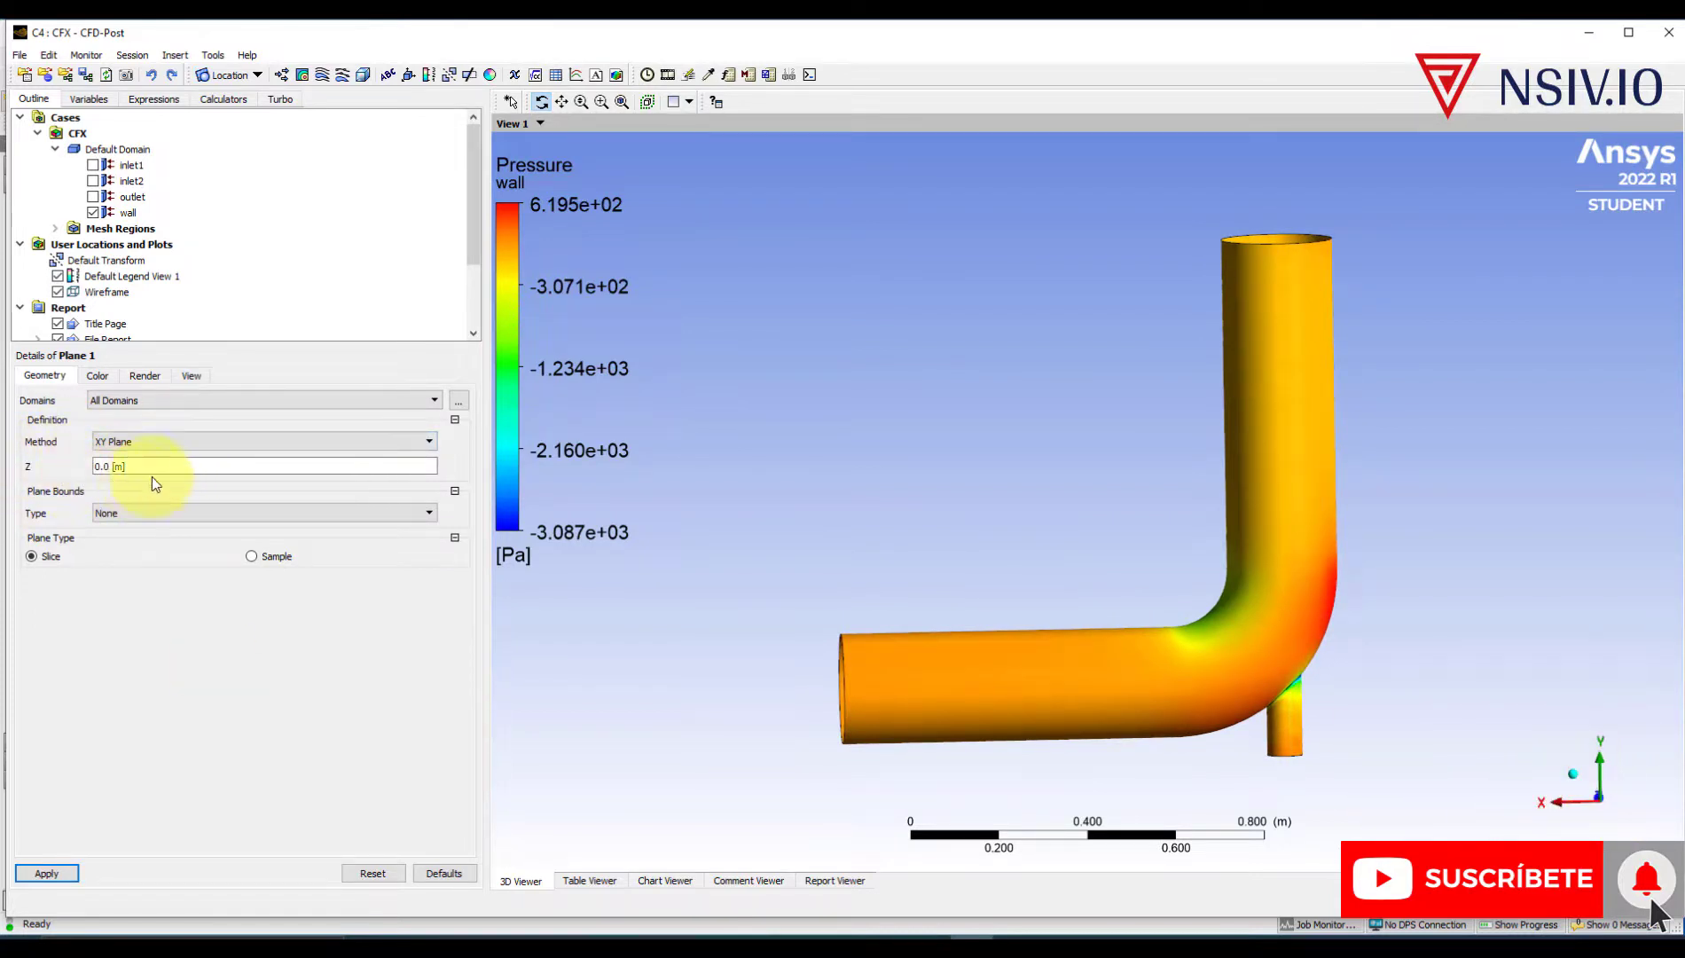
pyautogui.click(42, 873)
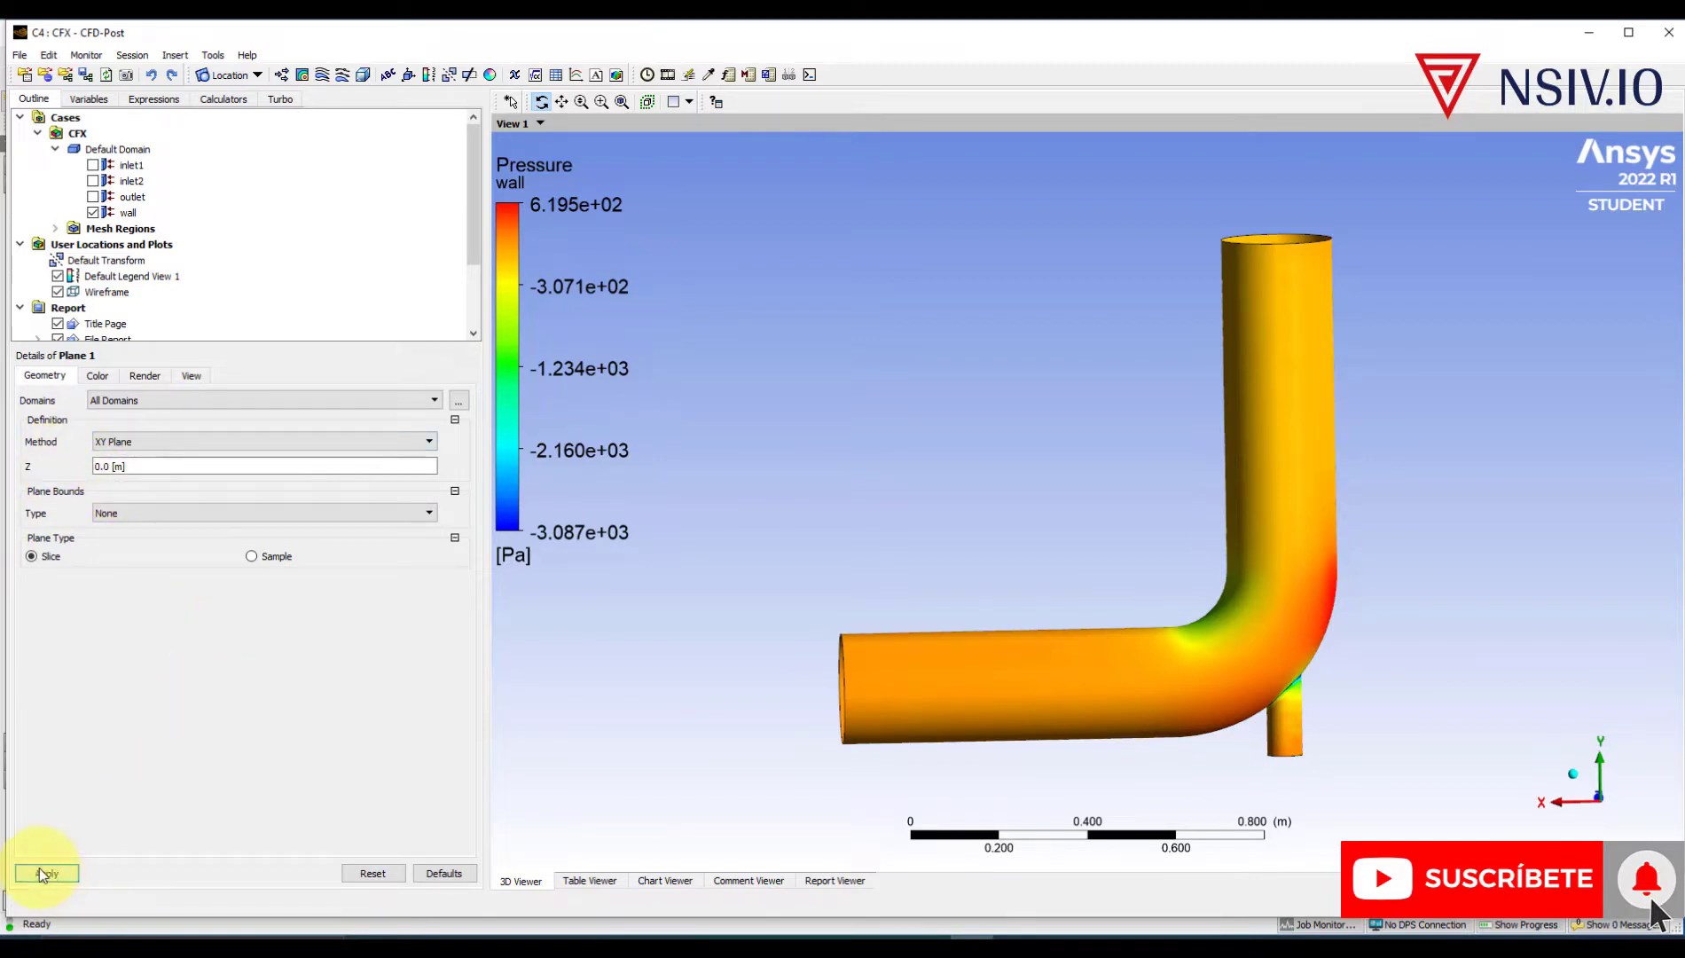
pyautogui.moveTo(955, 564); pyautogui.dragTo(970, 574)
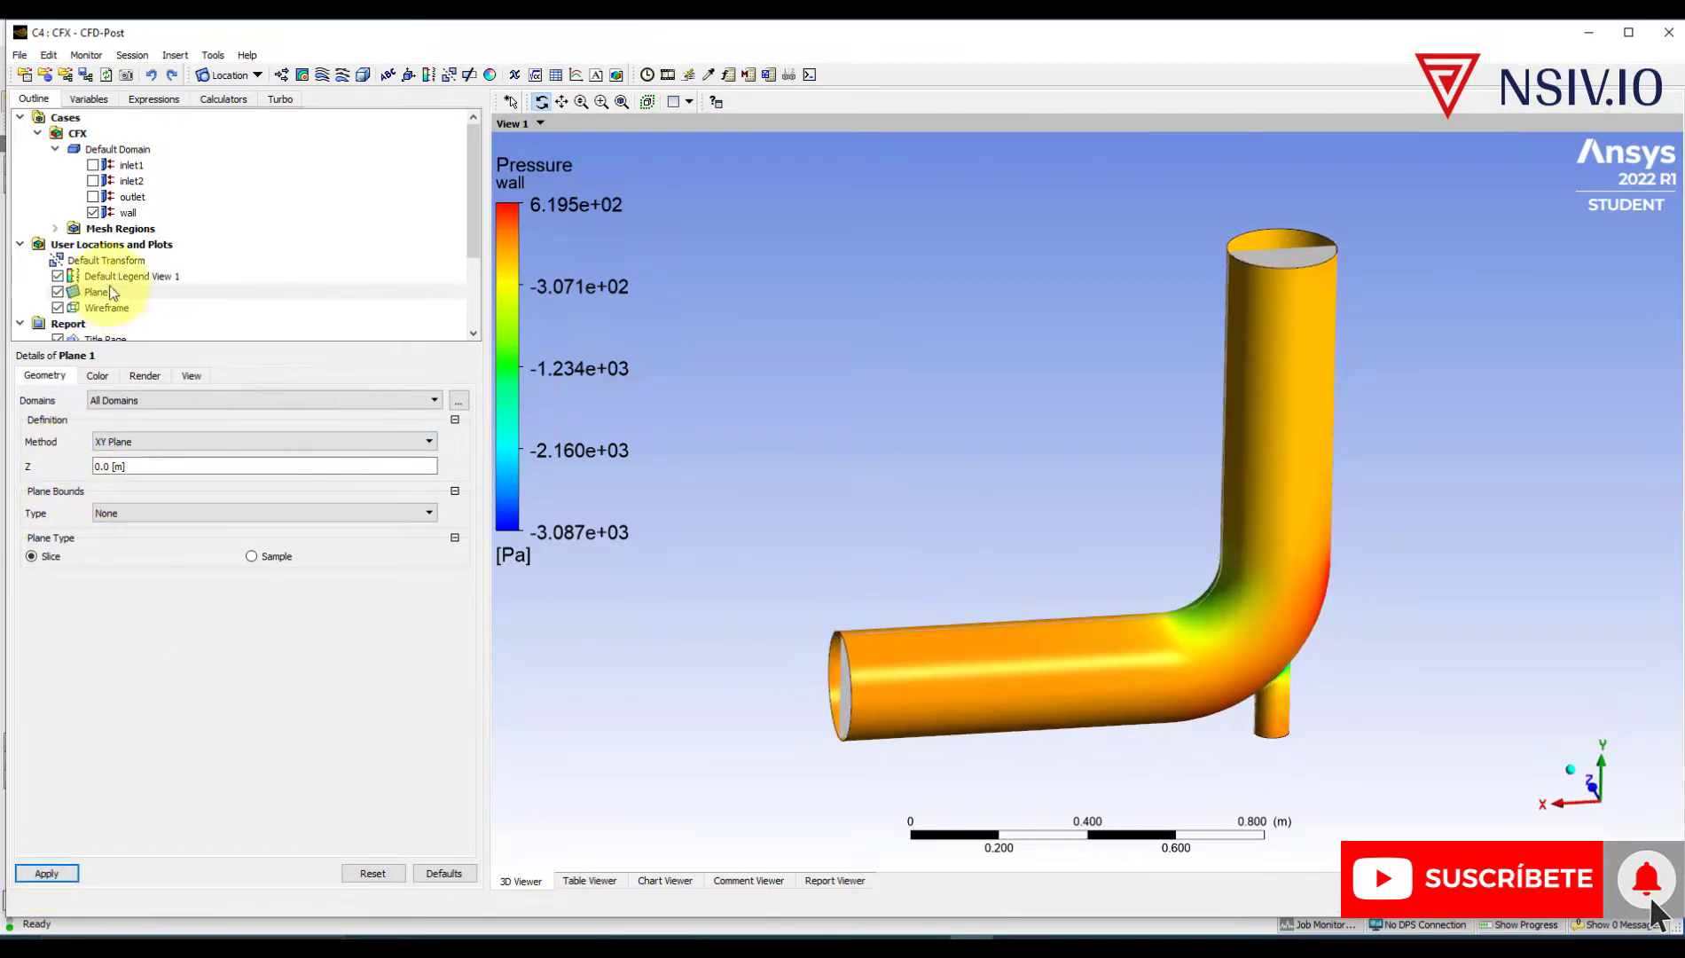
pyautogui.moveTo(1053, 410); pyautogui.dragTo(1061, 441)
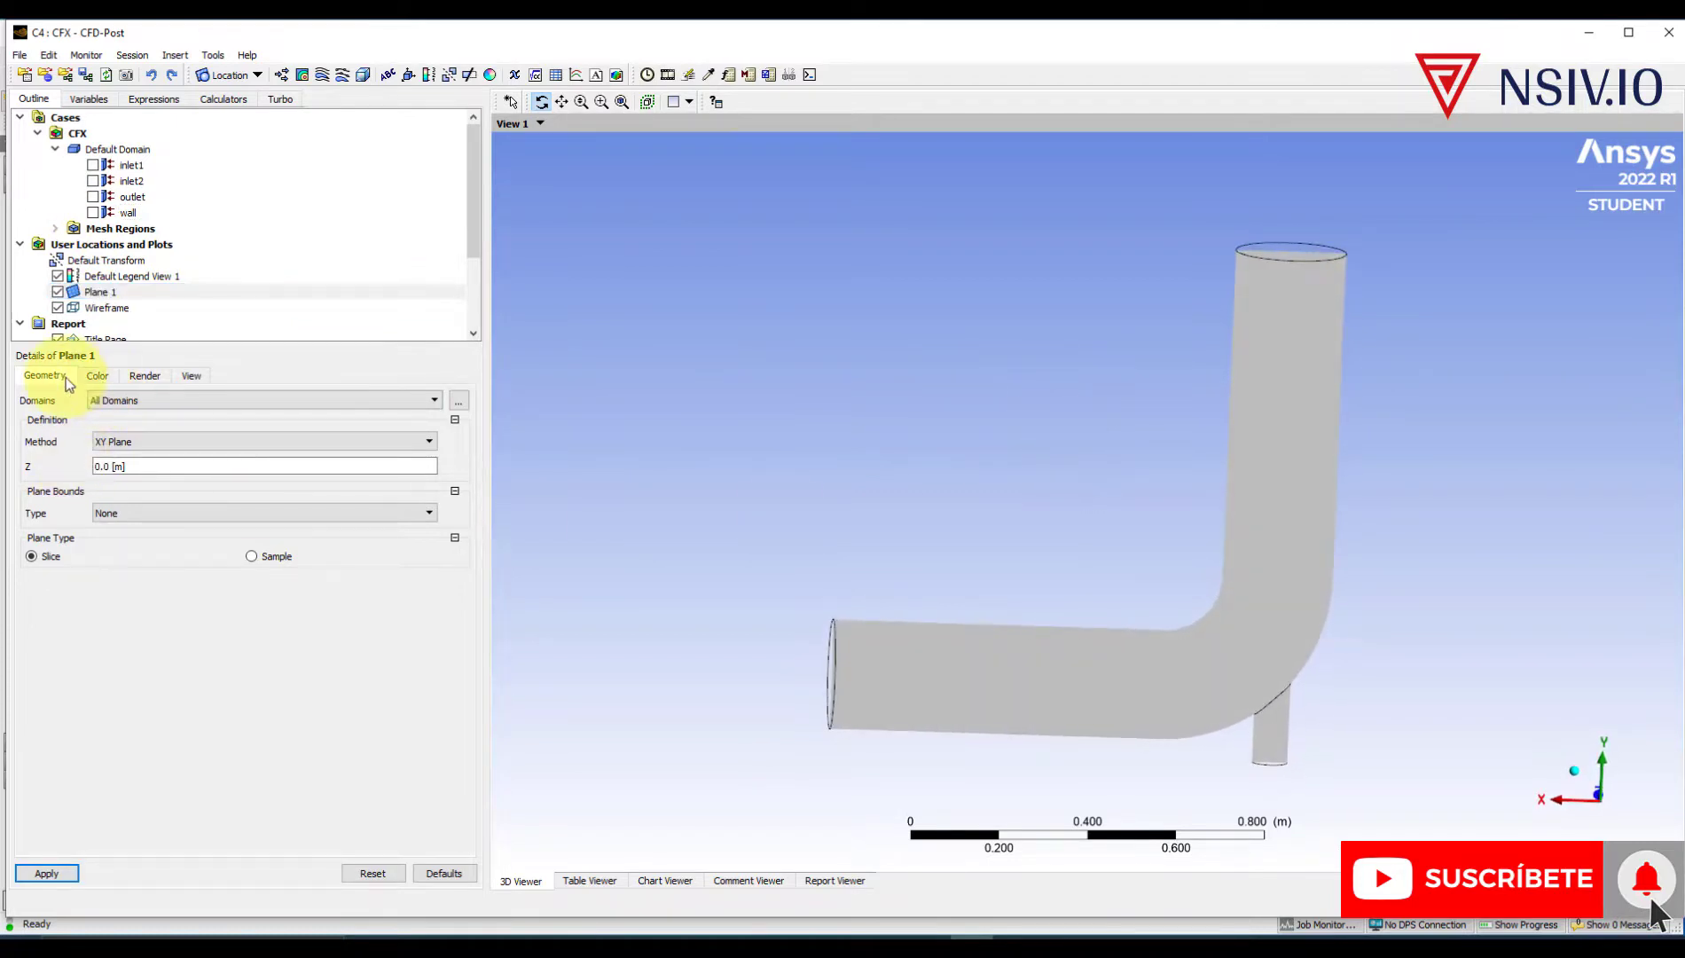
# - Colour Plane 1 by the Velocity variable using the Local range and view the slice face-on along the Z axis
pyautogui.click(97, 376)
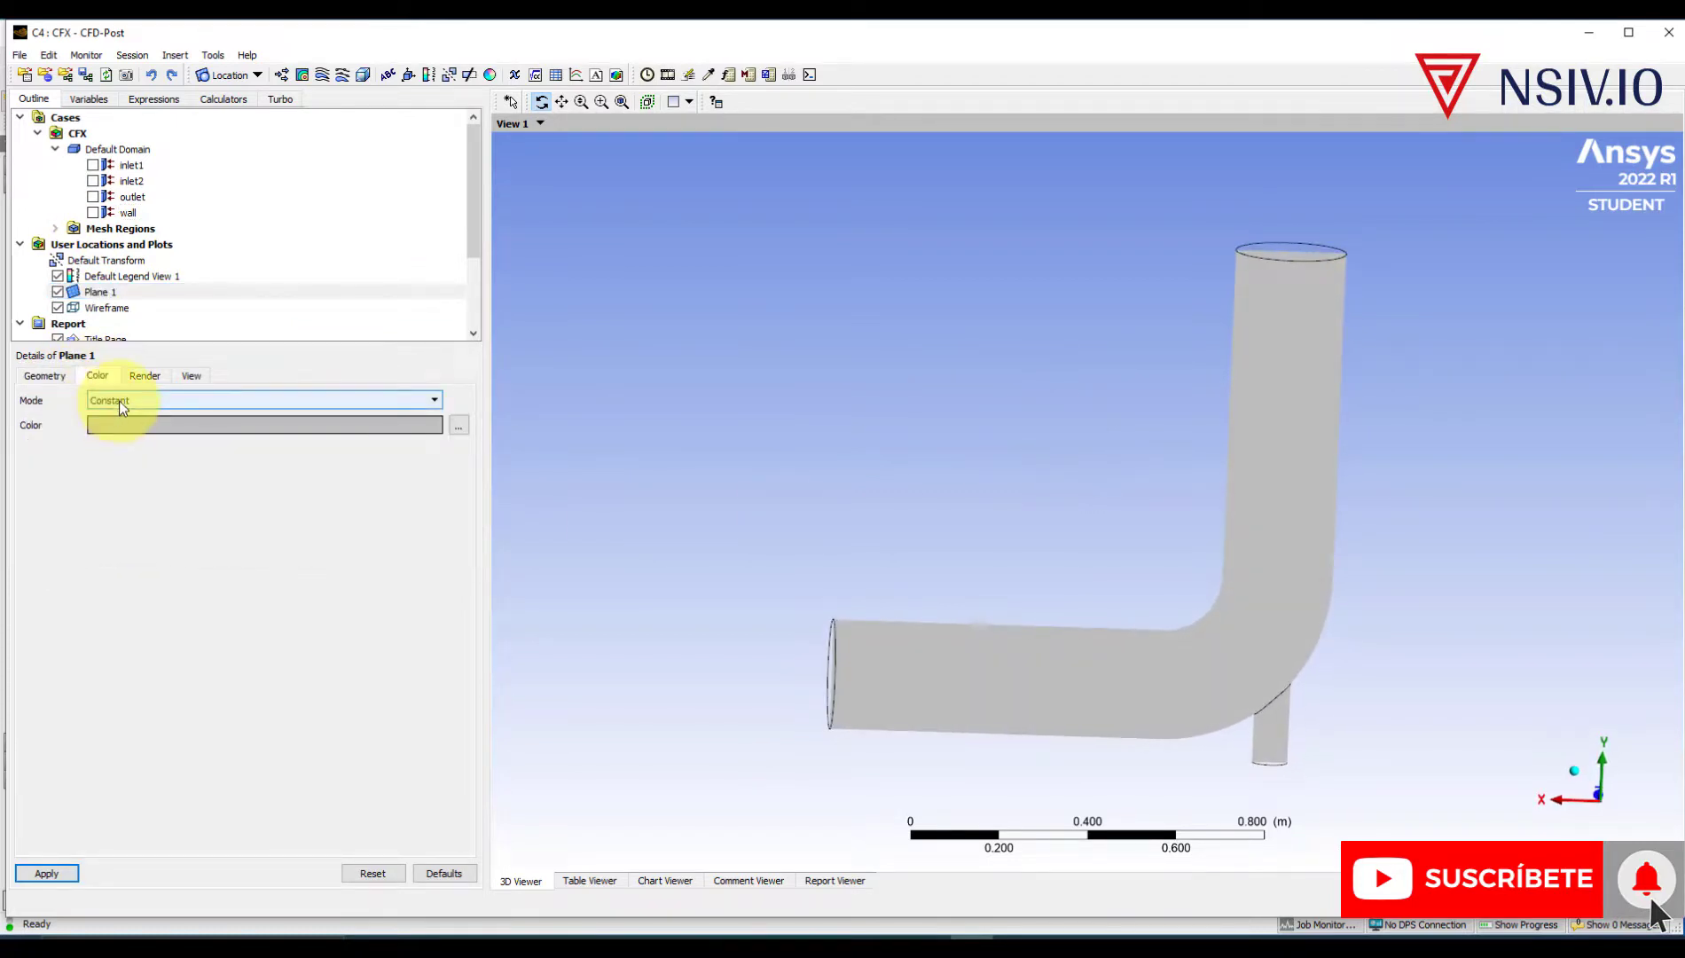
pyautogui.click(119, 401)
pyautogui.click(119, 423)
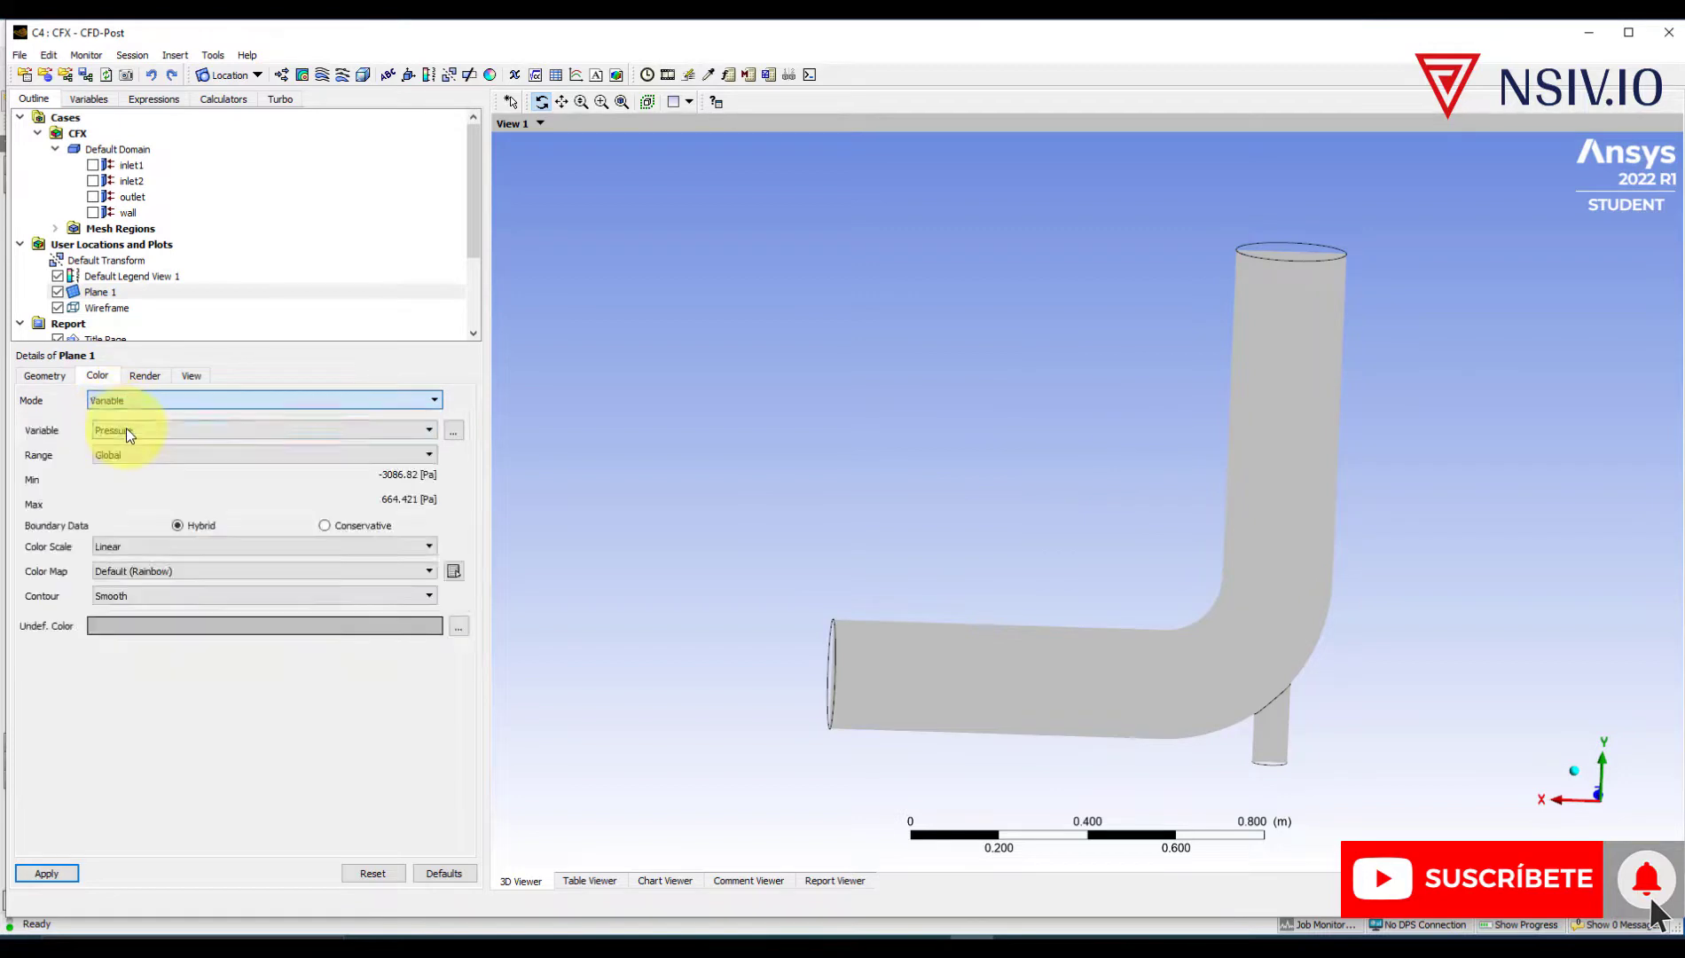
pyautogui.click(128, 433)
pyautogui.click(147, 501)
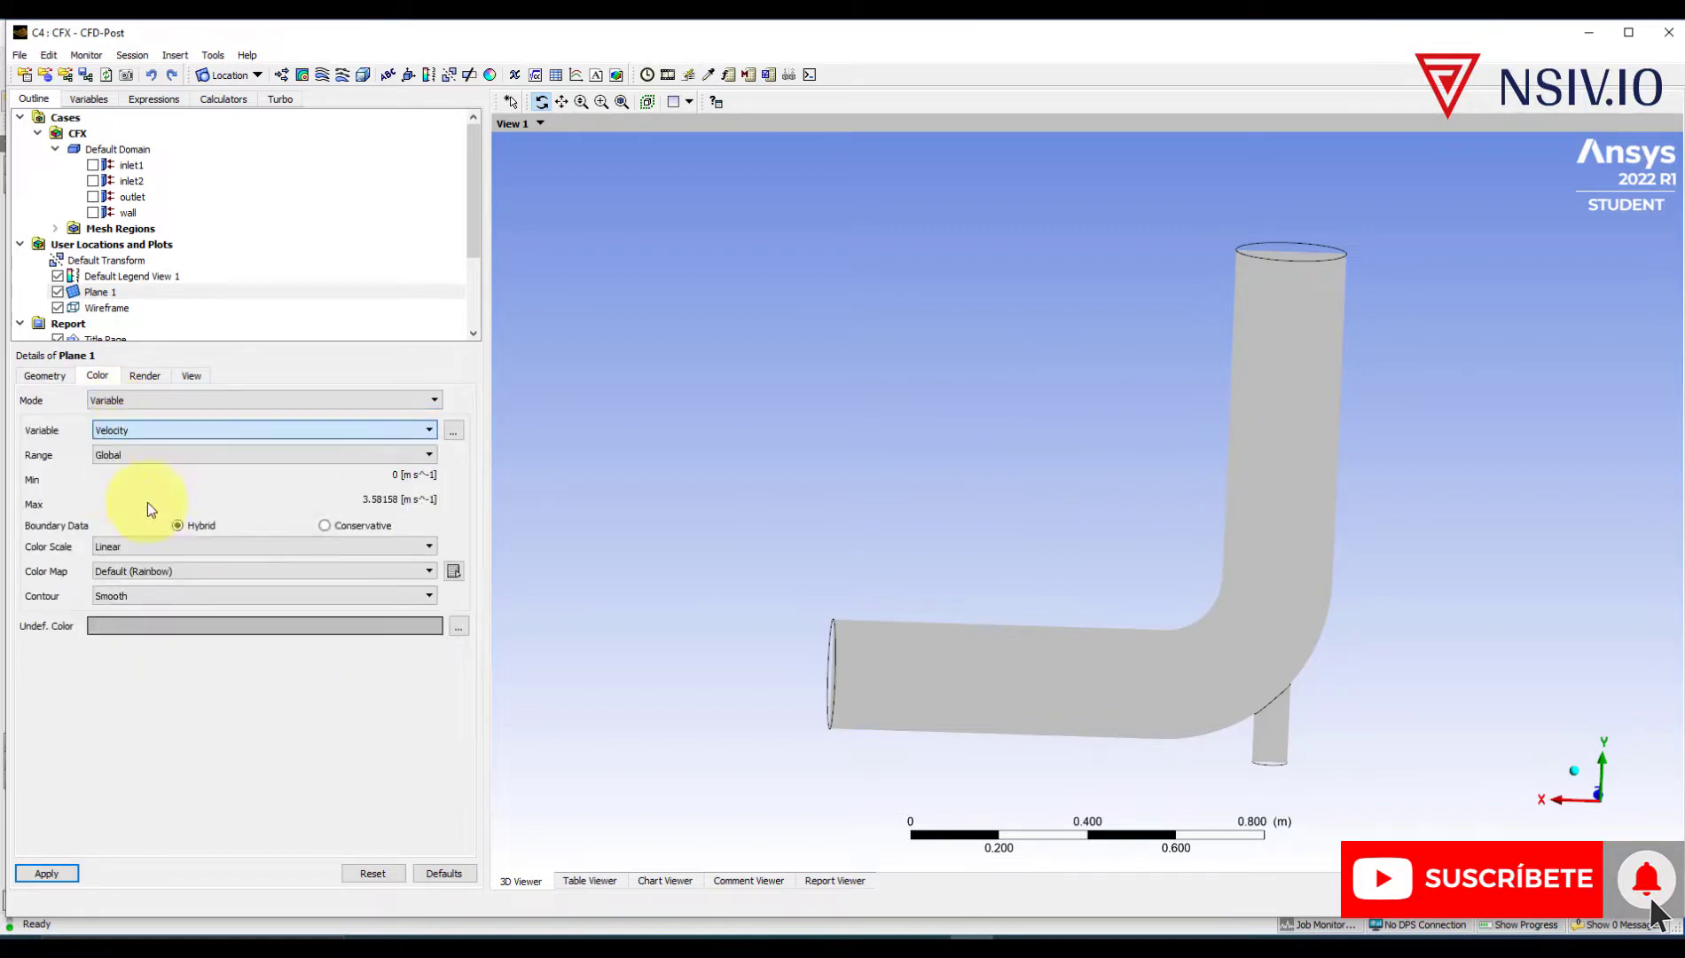
pyautogui.click(140, 452)
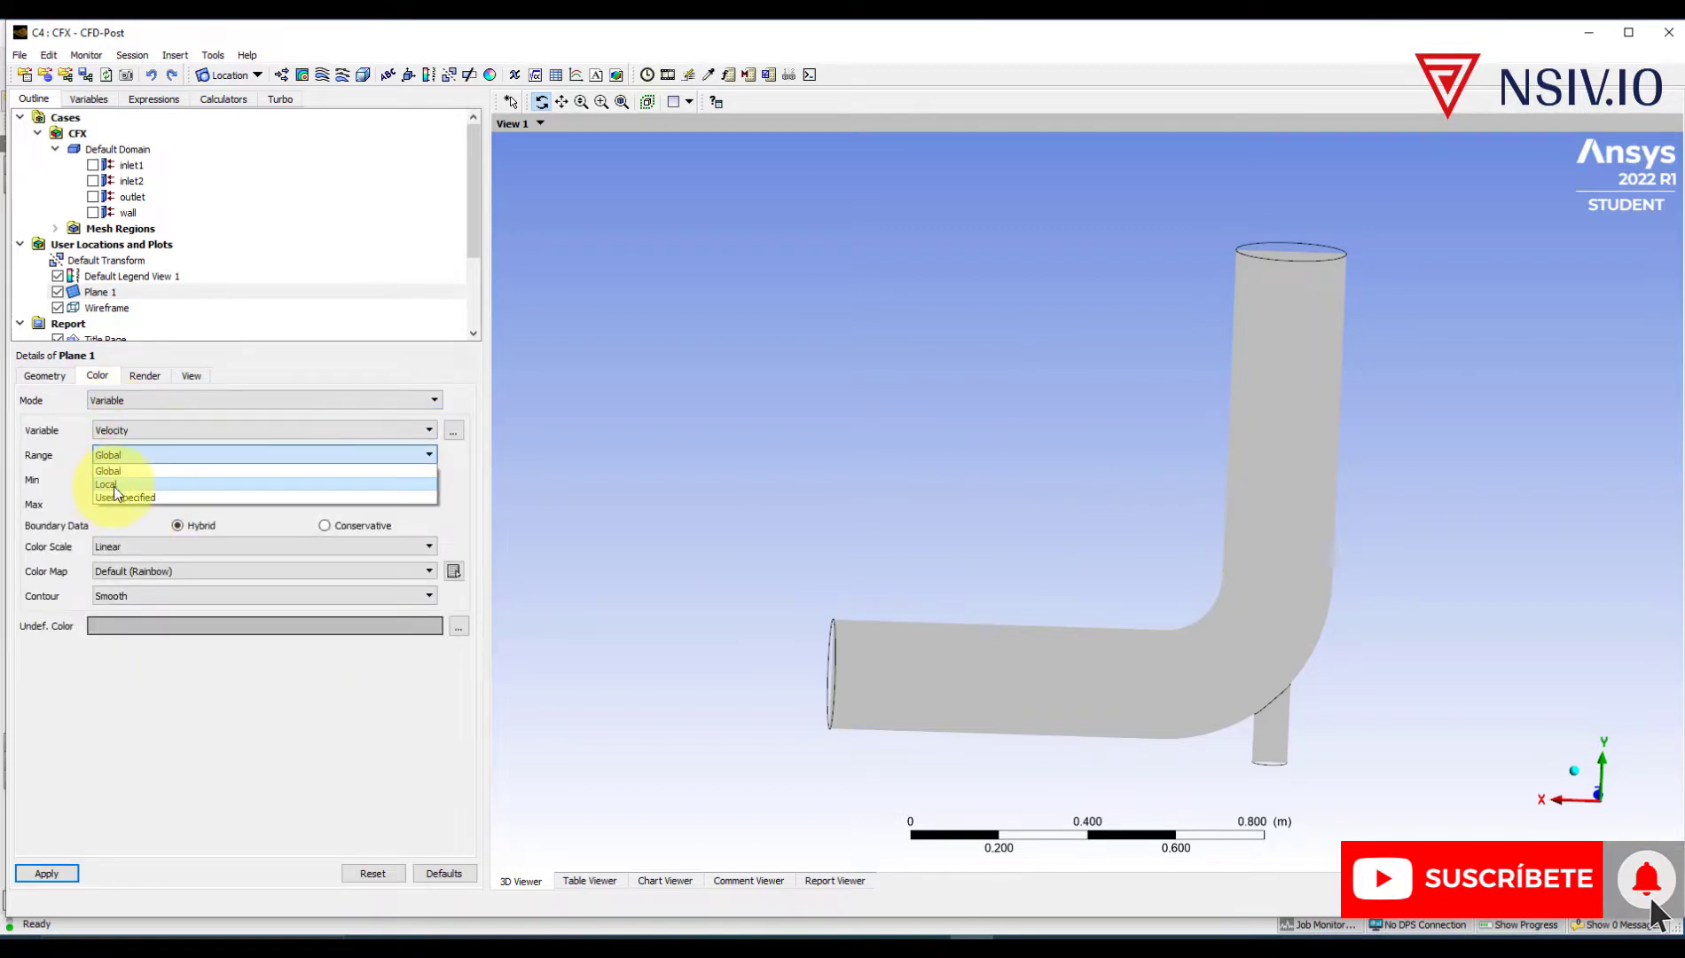
pyautogui.click(114, 486)
pyautogui.click(50, 872)
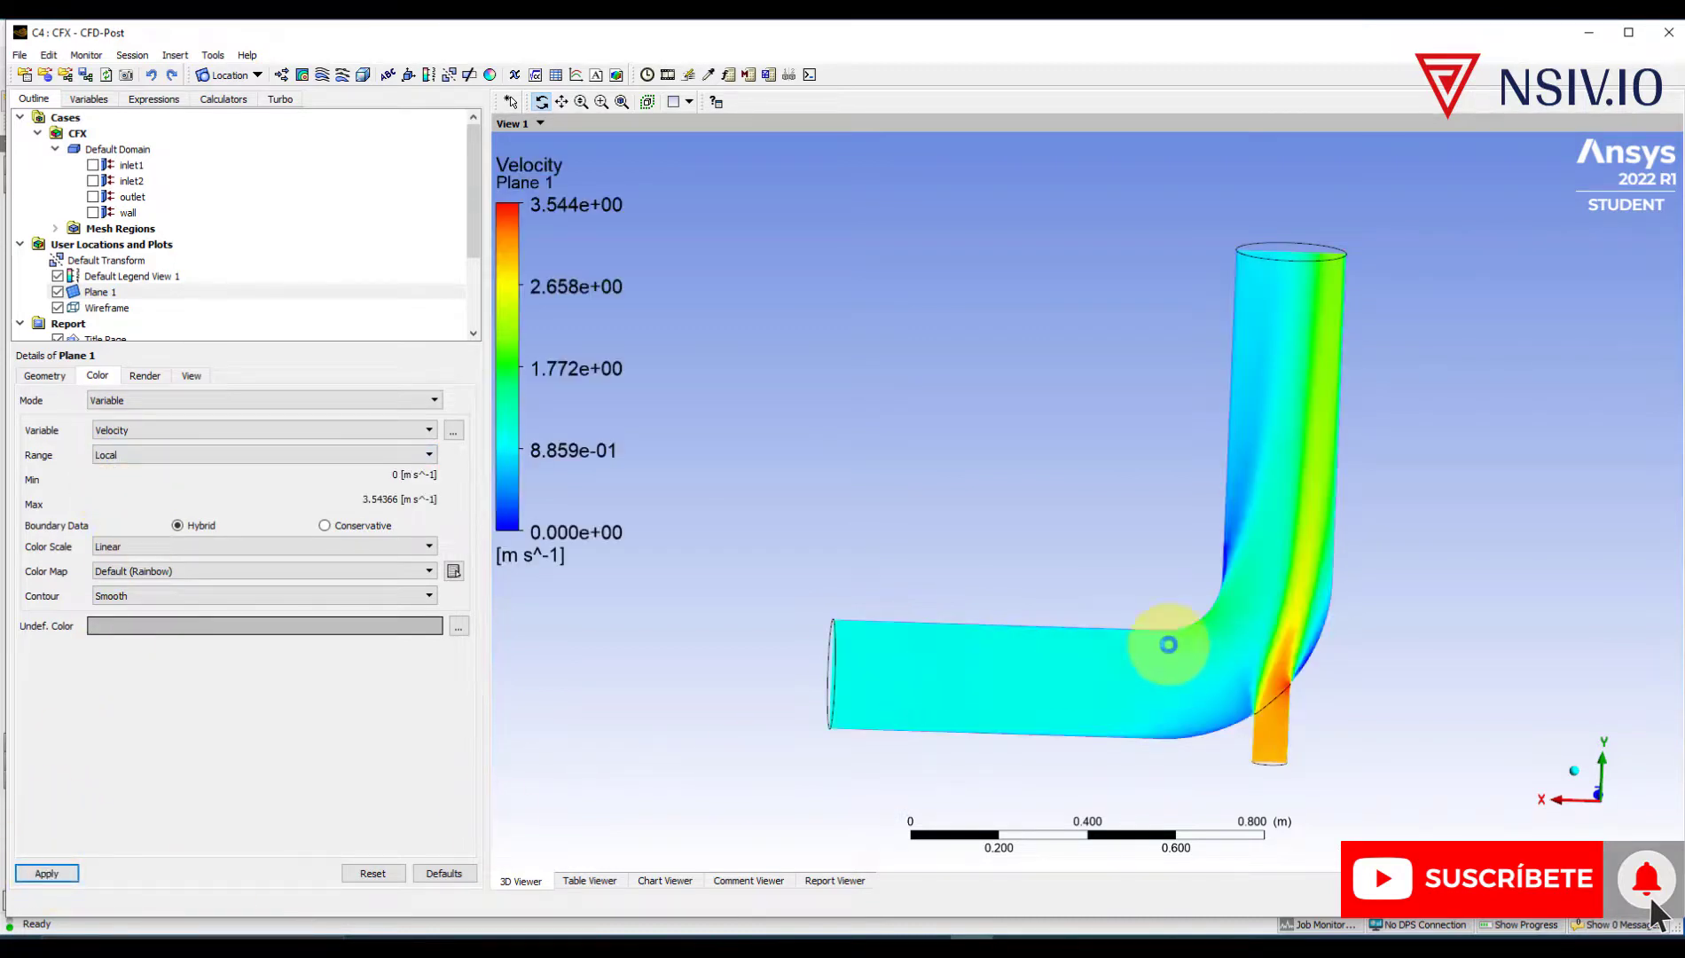
pyautogui.moveTo(1166, 639); pyautogui.dragTo(1196, 620)
pyautogui.click(1613, 821)
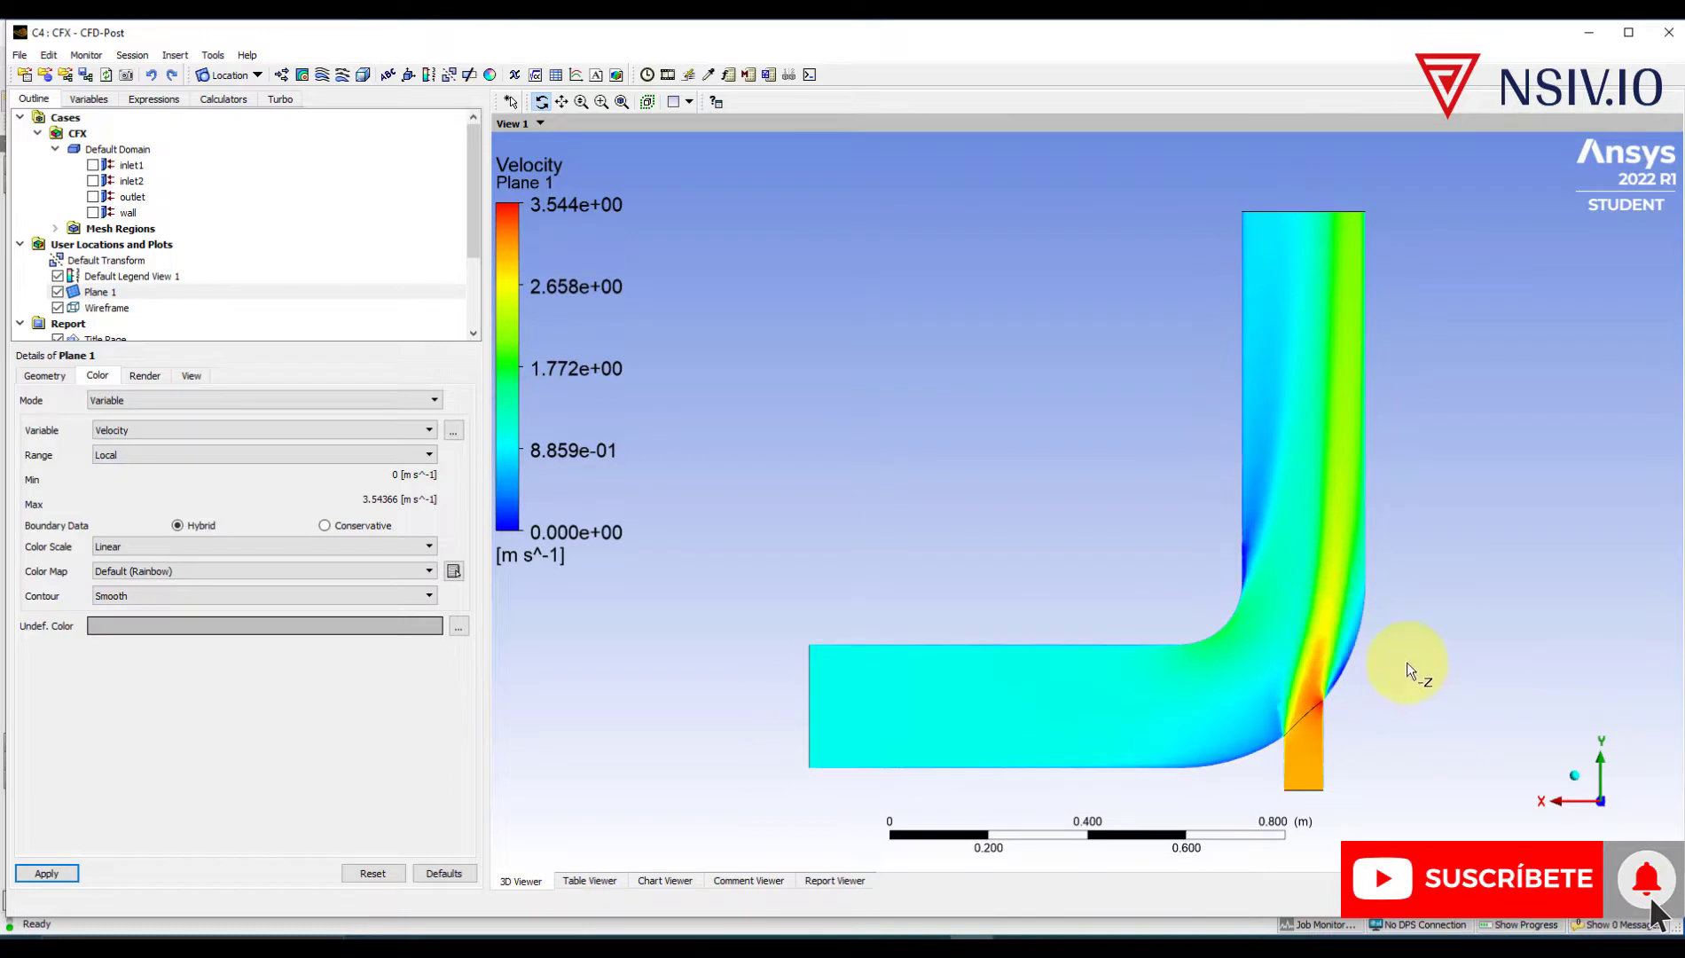
pyautogui.moveTo(1409, 668); pyautogui.dragTo(1352, 617, button='middle')
pyautogui.scroll(1, 1300, 613)
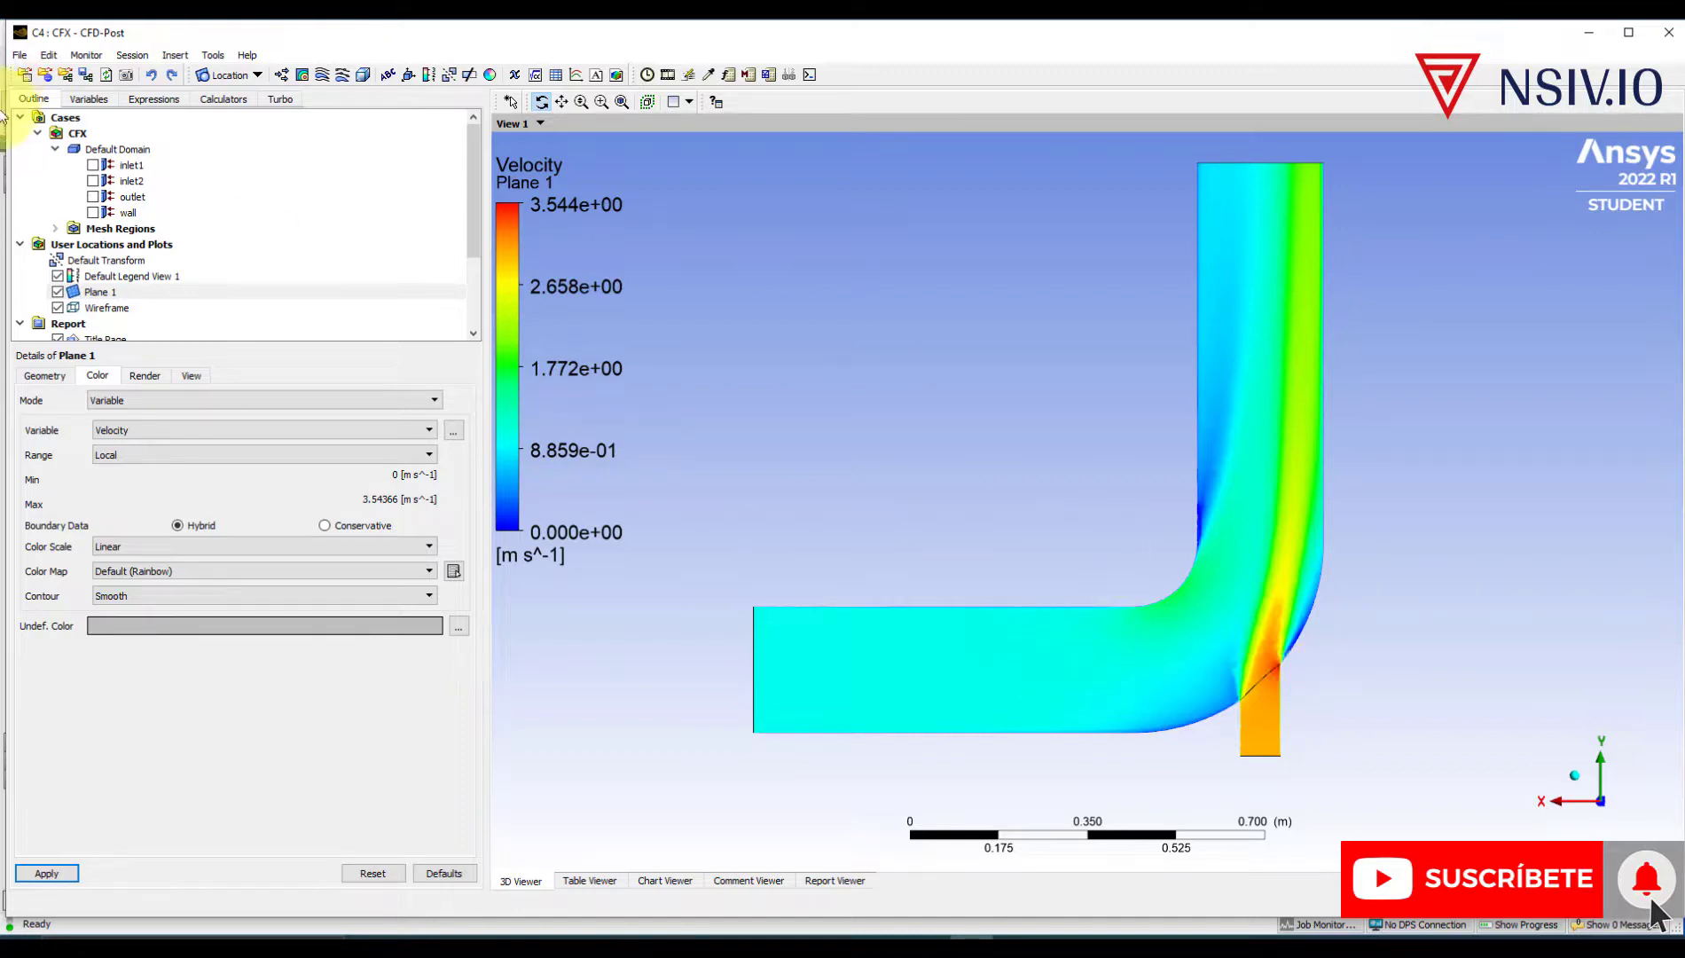
# - Show the wall boundary's pressure colouring again together with Plane 1
pyautogui.click(92, 212)
pyautogui.moveTo(1160, 479); pyautogui.dragTo(1121, 493)
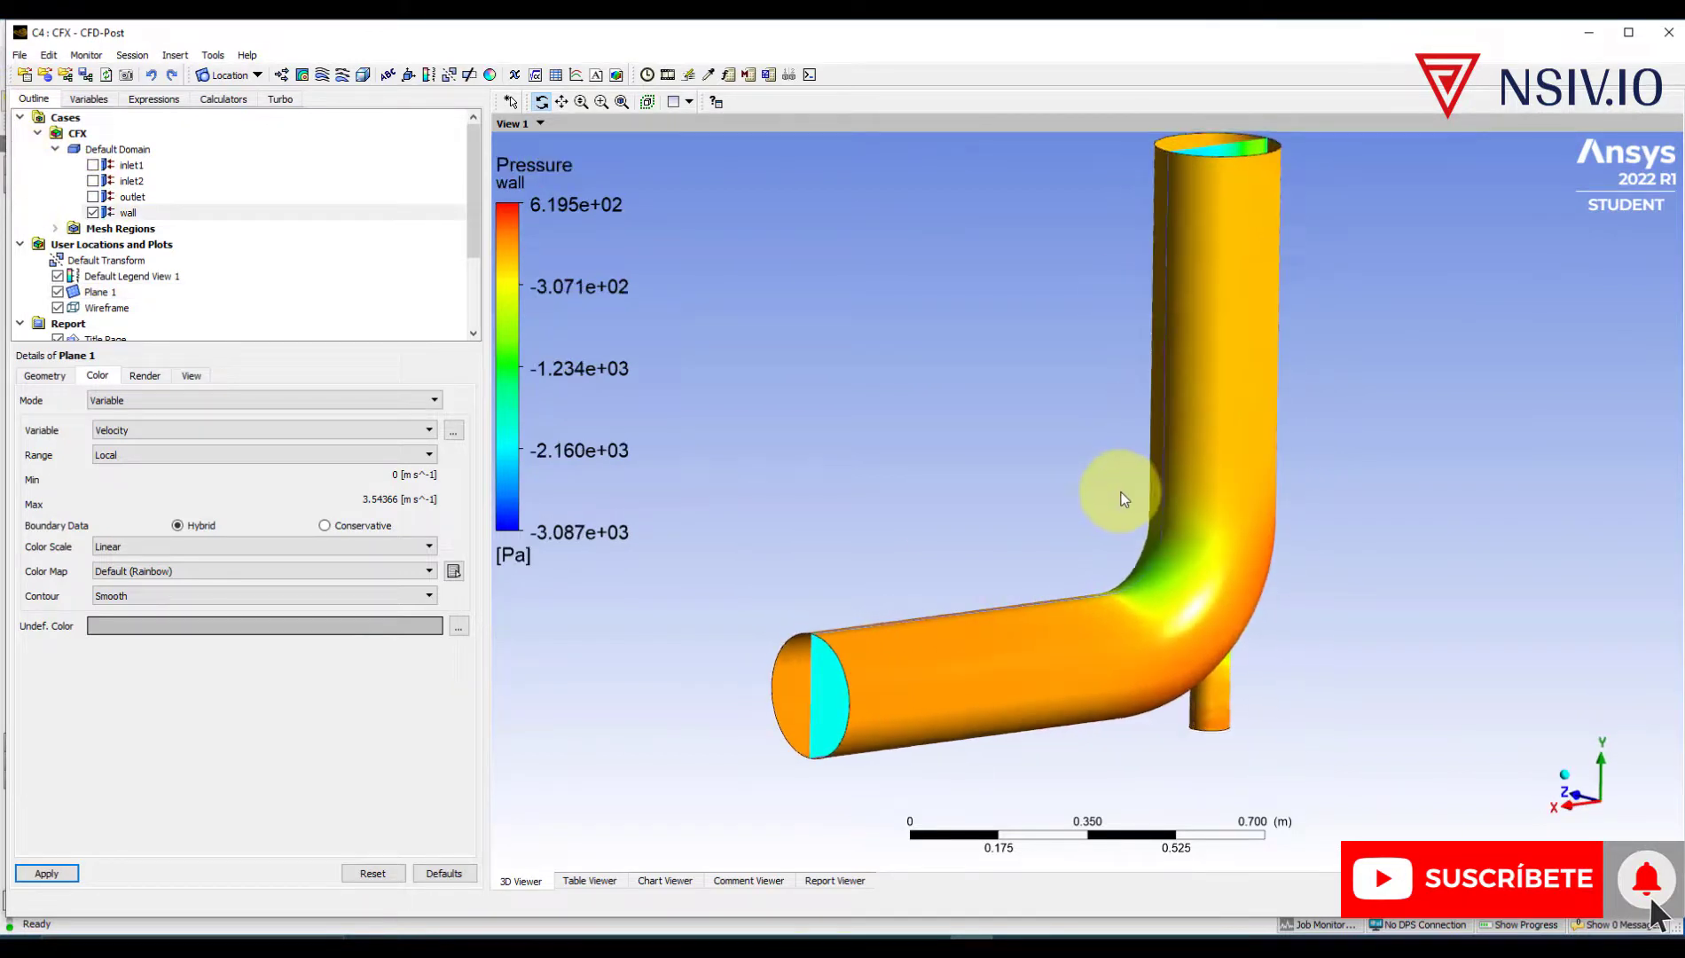
pyautogui.scroll(-6, 1125, 536)
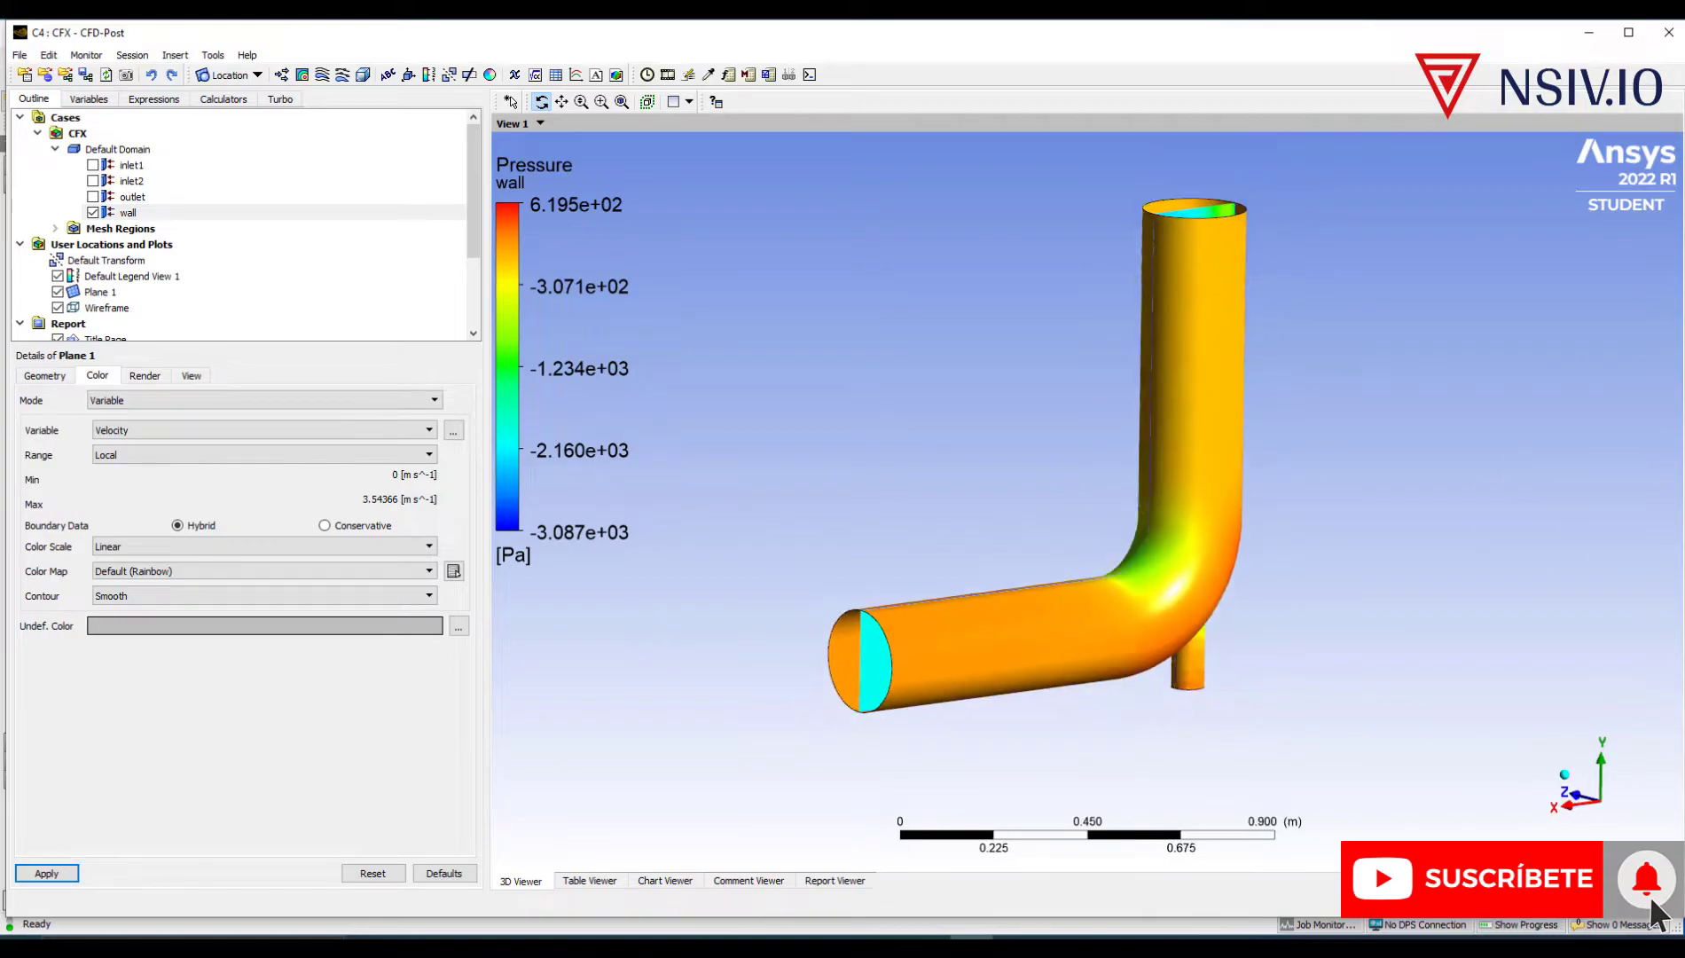